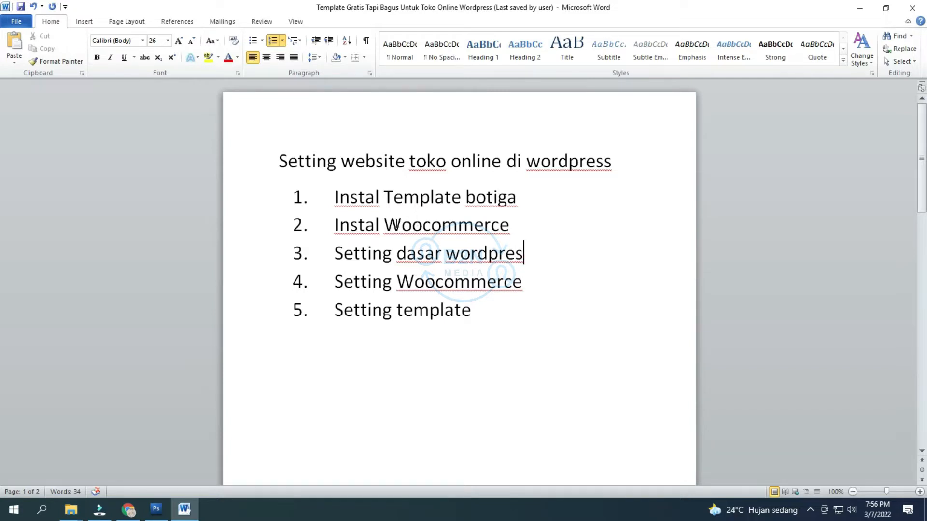
# Step: Minimize Word and open a new Chrome window under a different profile
pyautogui.click(859, 7)
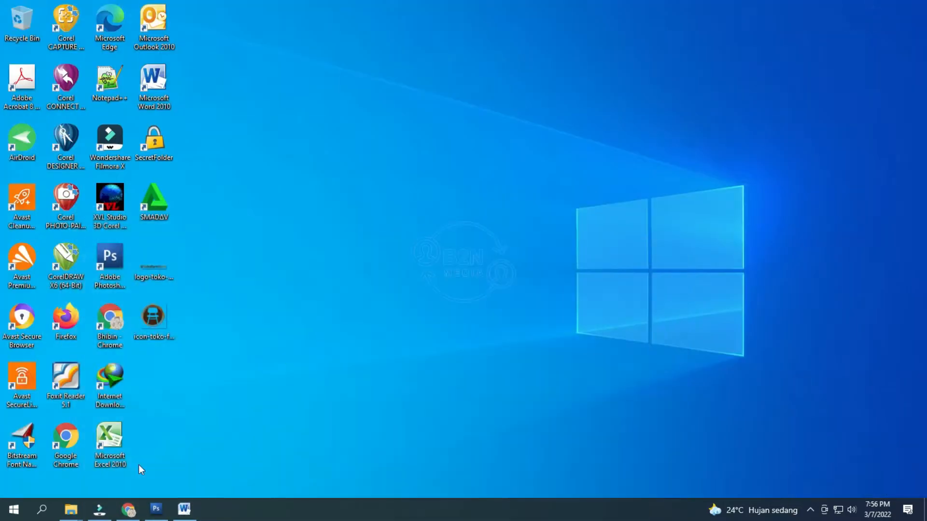
pyautogui.click(129, 510)
pyautogui.click(895, 30)
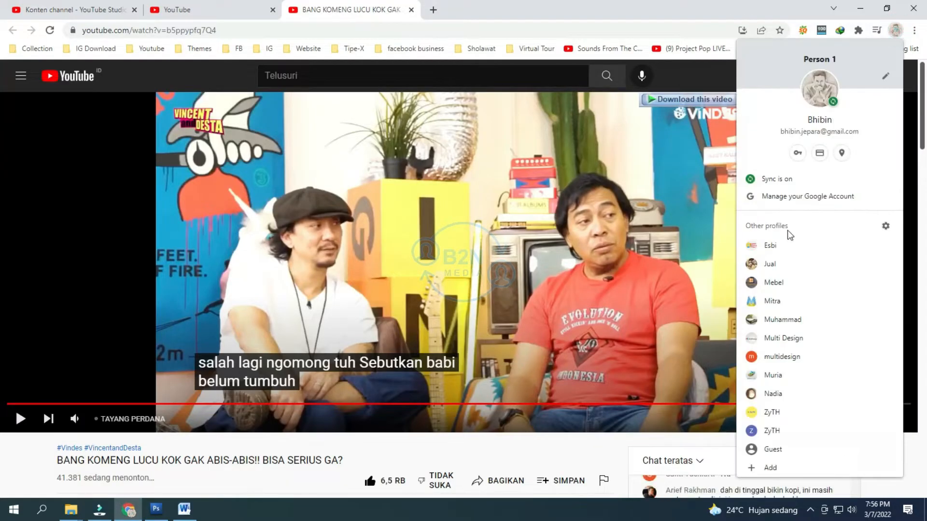
pyautogui.click(797, 338)
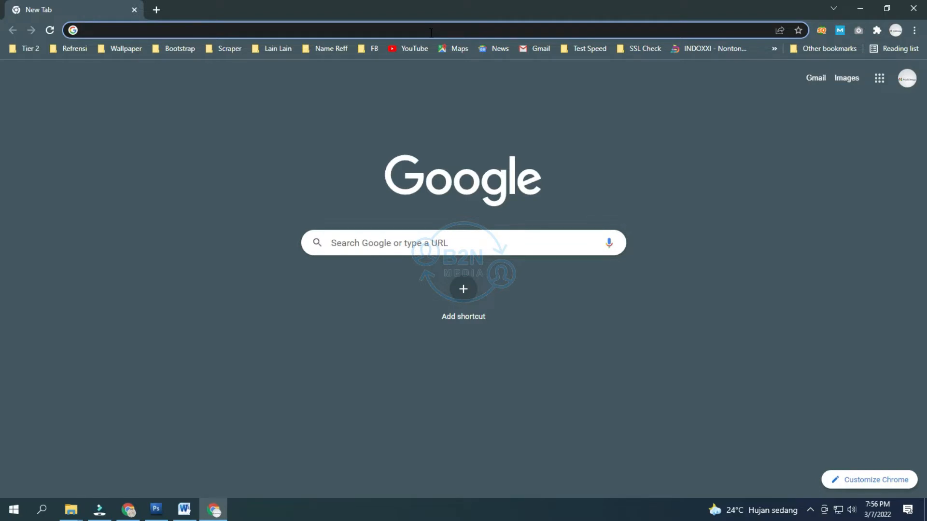
# Step: Load the tokofurniture.xyz/wp-admin login page
pyautogui.write('tokofurniture.xyz/wp-admin/')
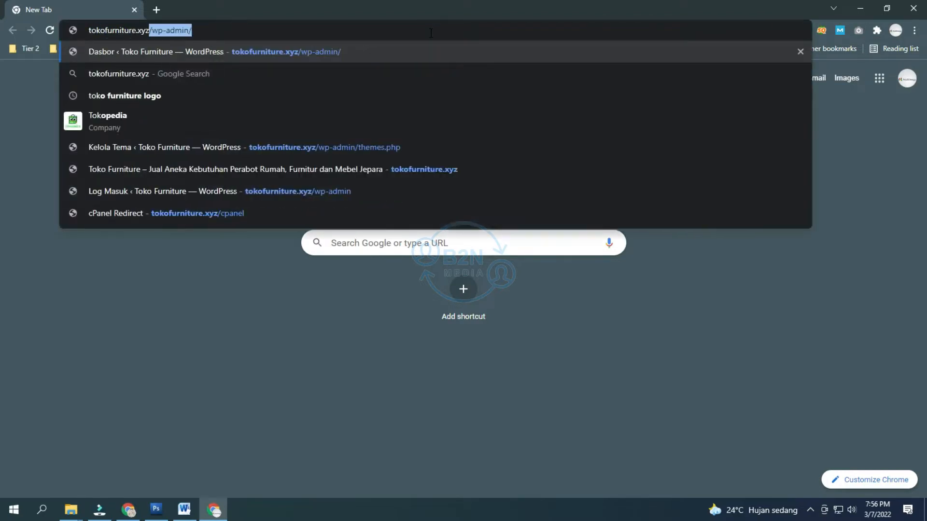
pyautogui.press('Right')
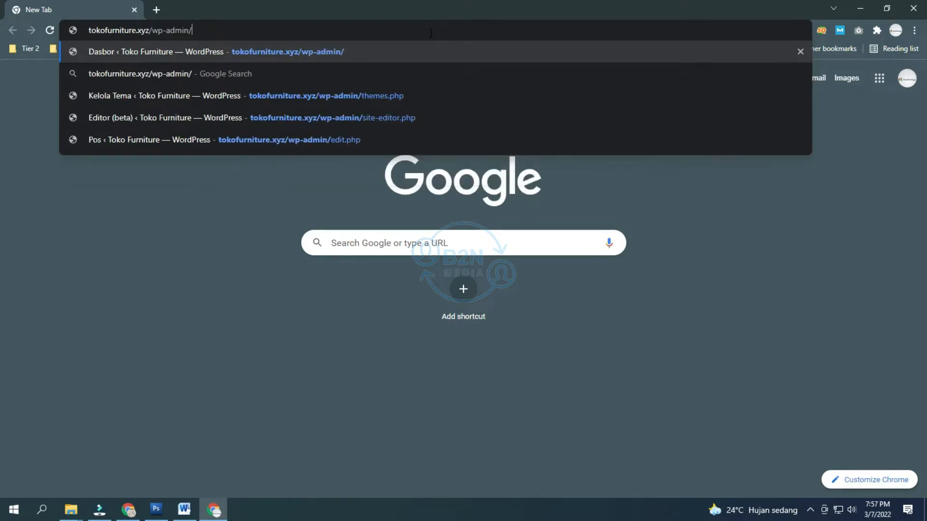
pyautogui.press('Return')
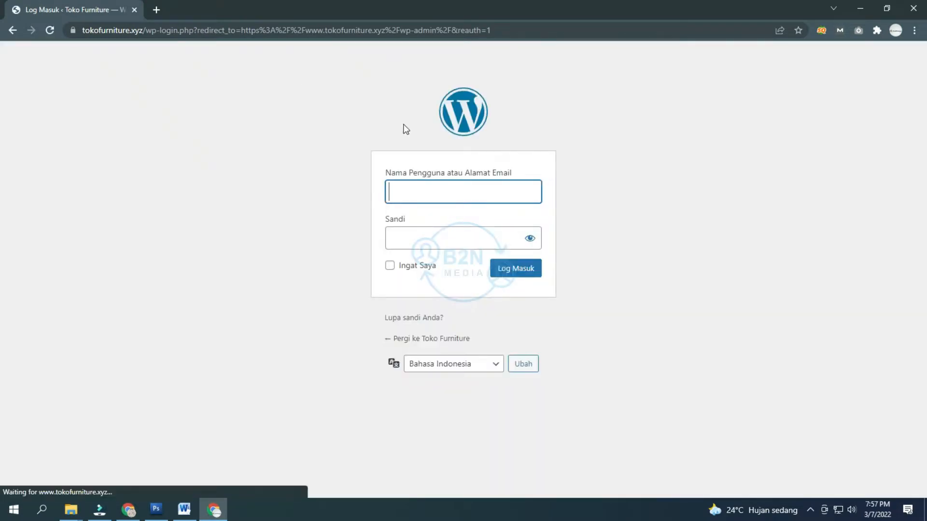
# Step: Sign in with the saved admin username and password
pyautogui.click(408, 185)
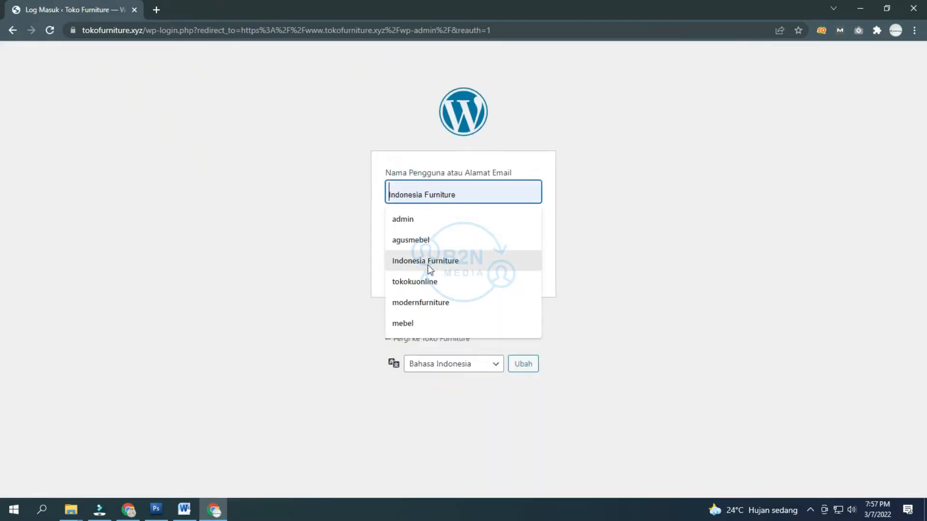
pyautogui.click(415, 281)
pyautogui.click(460, 239)
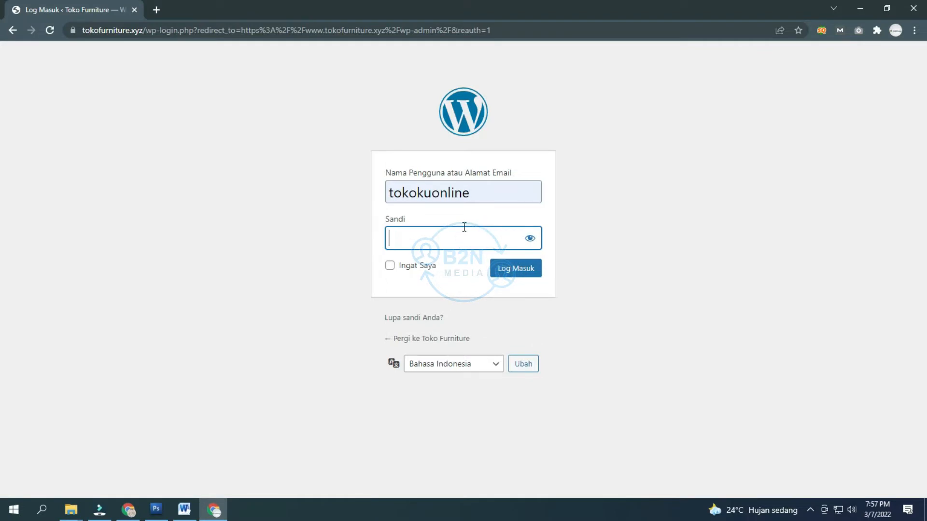
pyautogui.write('••••••')
pyautogui.press('Return')
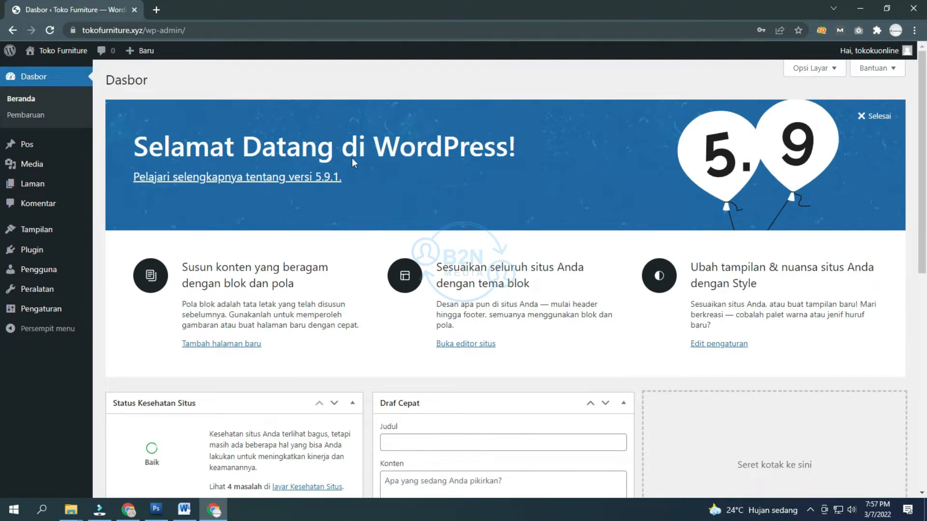
pyautogui.click(157, 10)
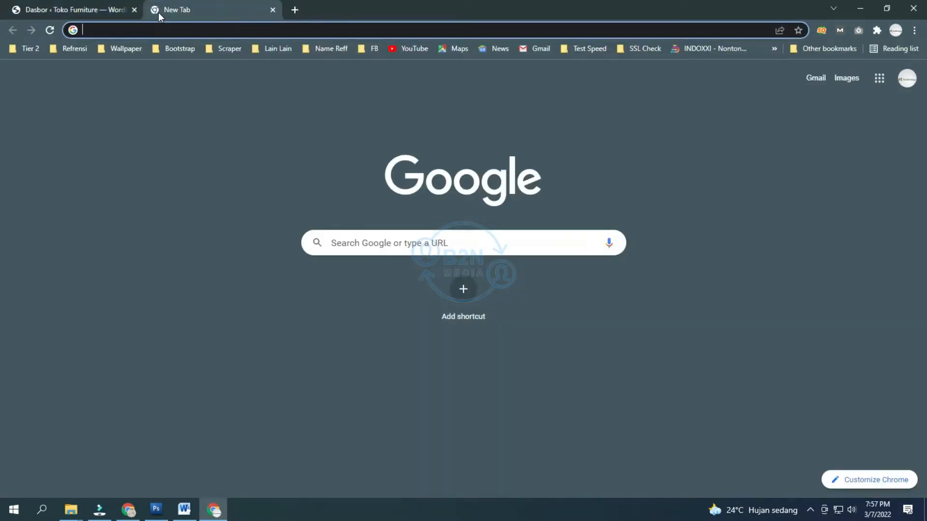
# Step: Search for the Botiga theme and download its free zip without subscribing
pyautogui.write('boti')
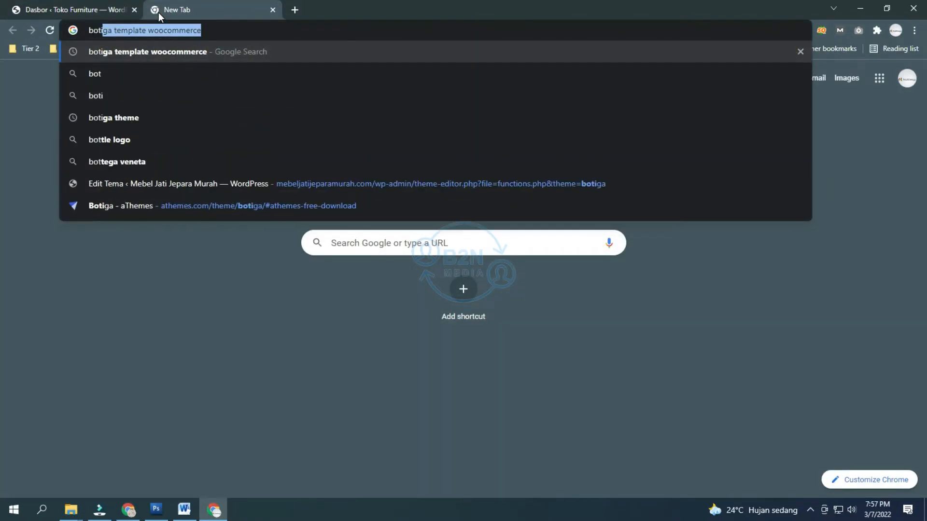
pyautogui.write('ga template woocommerce')
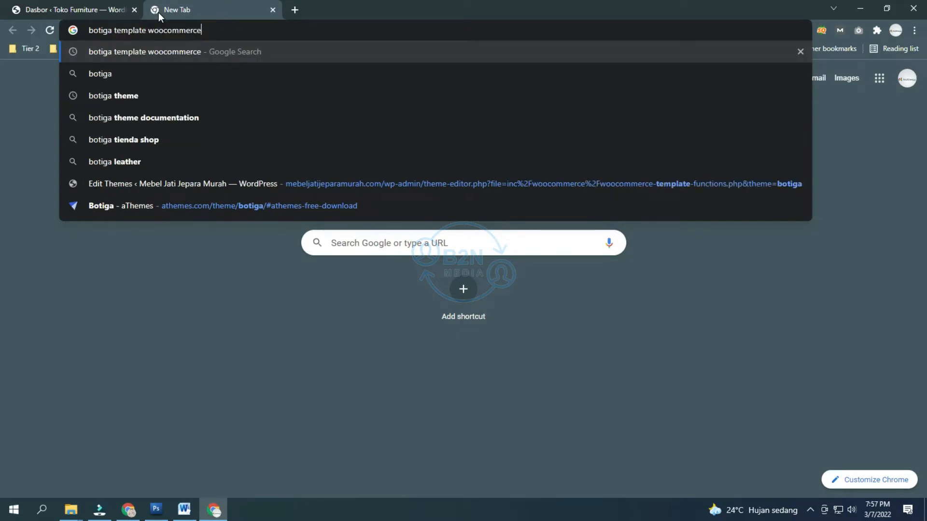
pyautogui.press('Return')
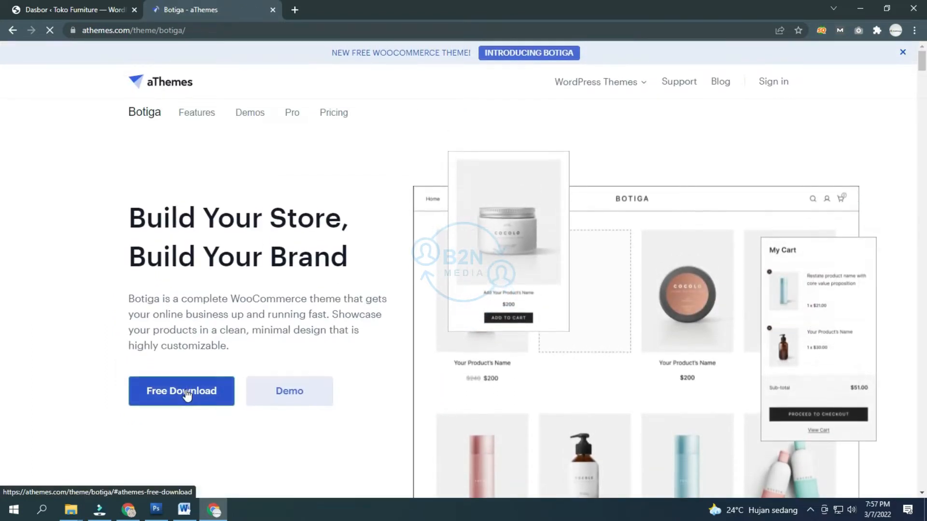
pyautogui.click(187, 393)
pyautogui.click(468, 229)
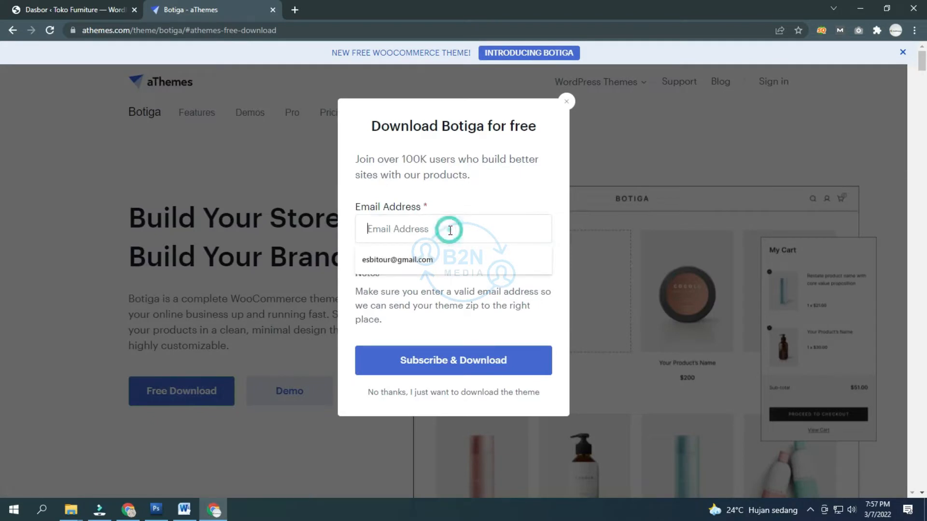
pyautogui.click(438, 257)
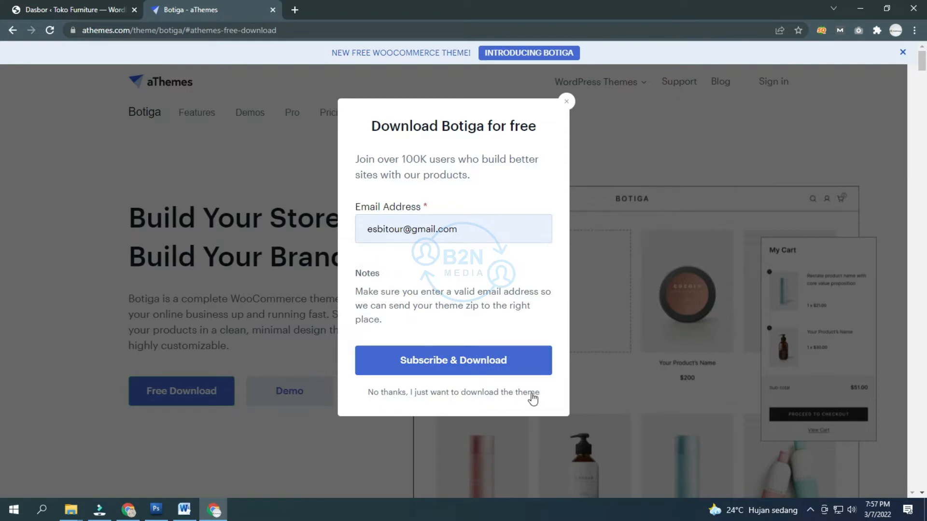
pyautogui.click(460, 398)
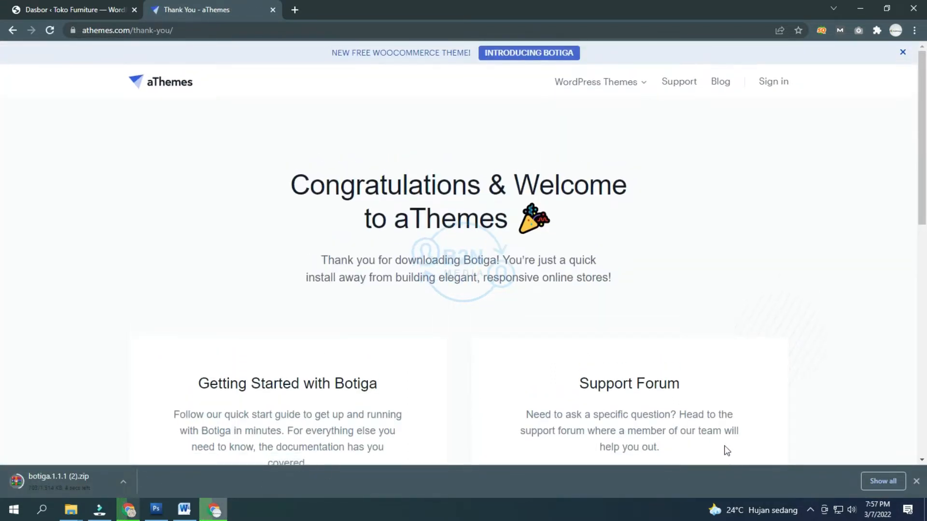
pyautogui.click(95, 9)
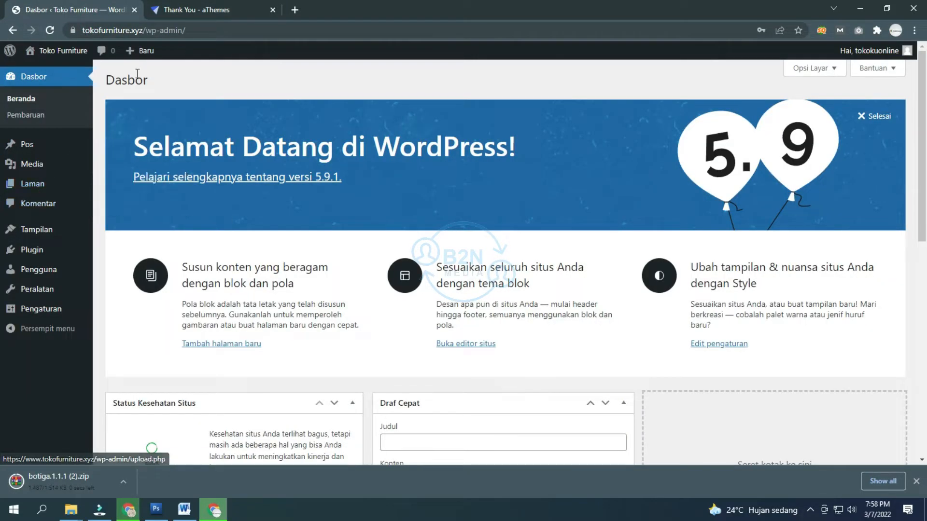
# Step: Go to Tema > Add New and bring up the theme zip upload form
pyautogui.moveTo(42, 235)
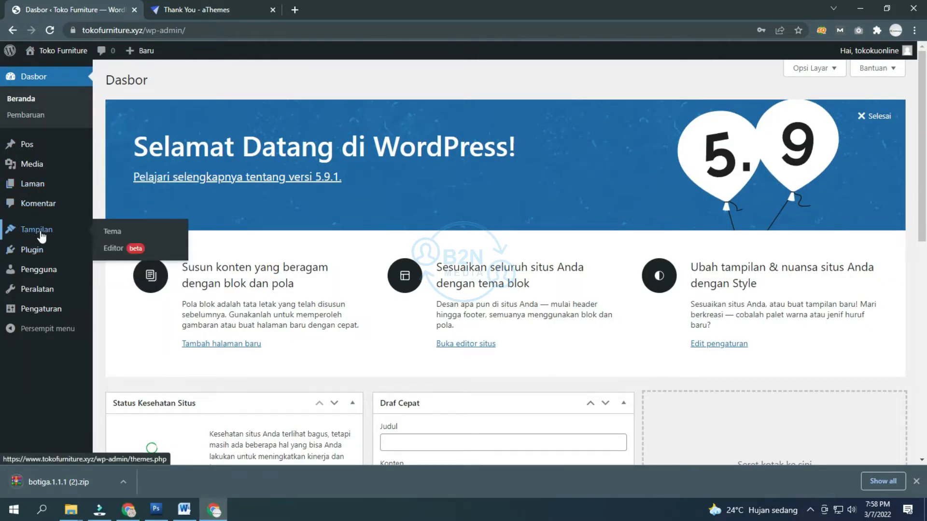
pyautogui.click(110, 233)
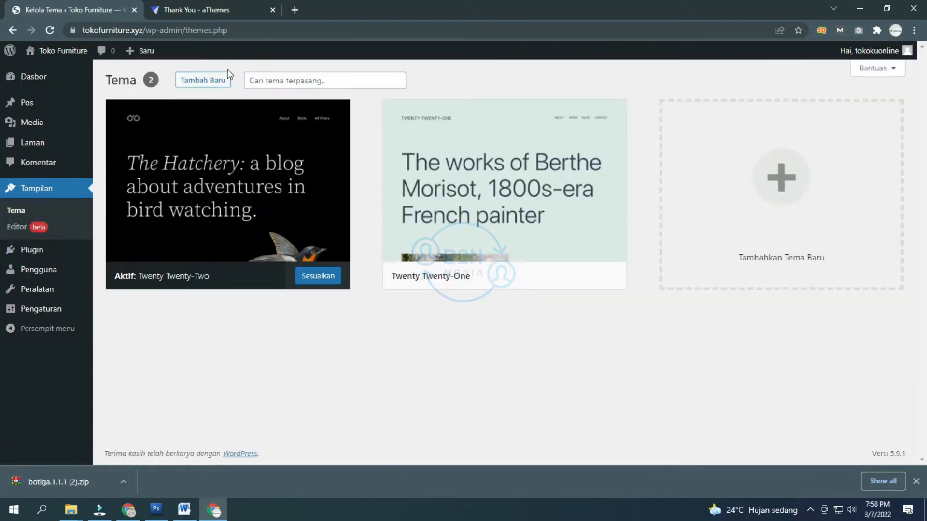
pyautogui.click(222, 83)
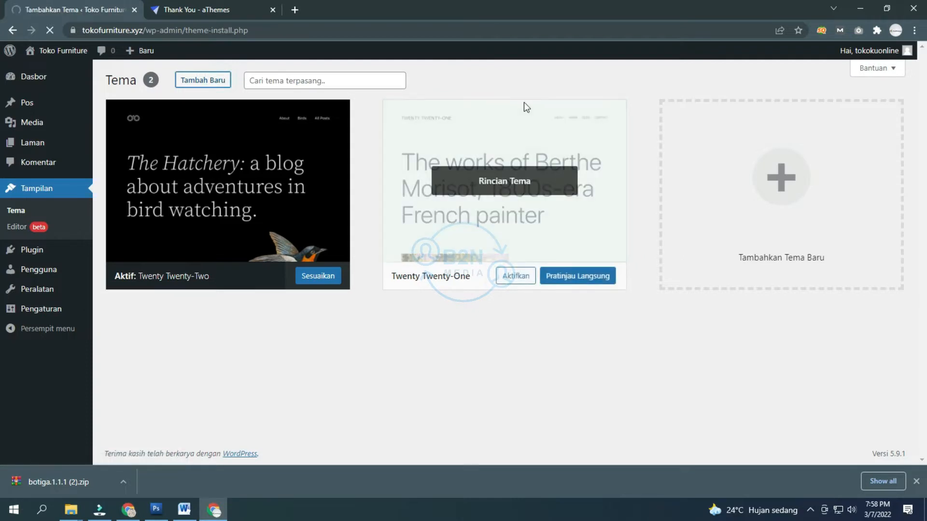
pyautogui.click(521, 103)
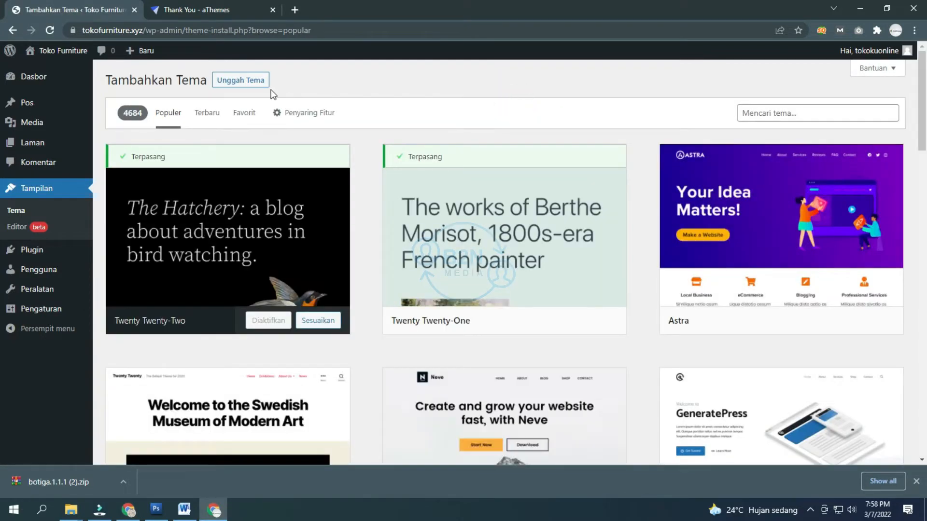
pyautogui.click(245, 83)
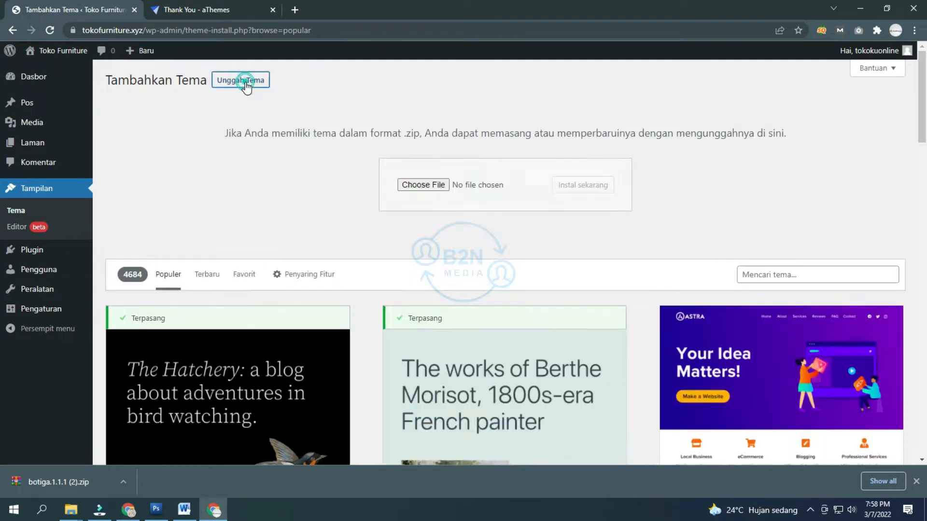
pyautogui.click(424, 184)
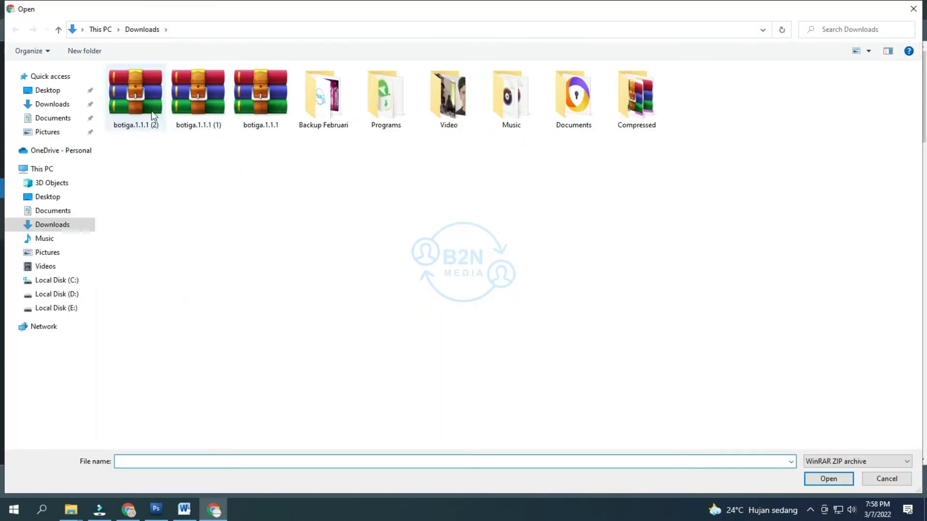
# Step: Delete the duplicate botiga.1.1.1 (1) and (2) downloads and pick botiga.1.1.1 for upload
pyautogui.click(260, 115)
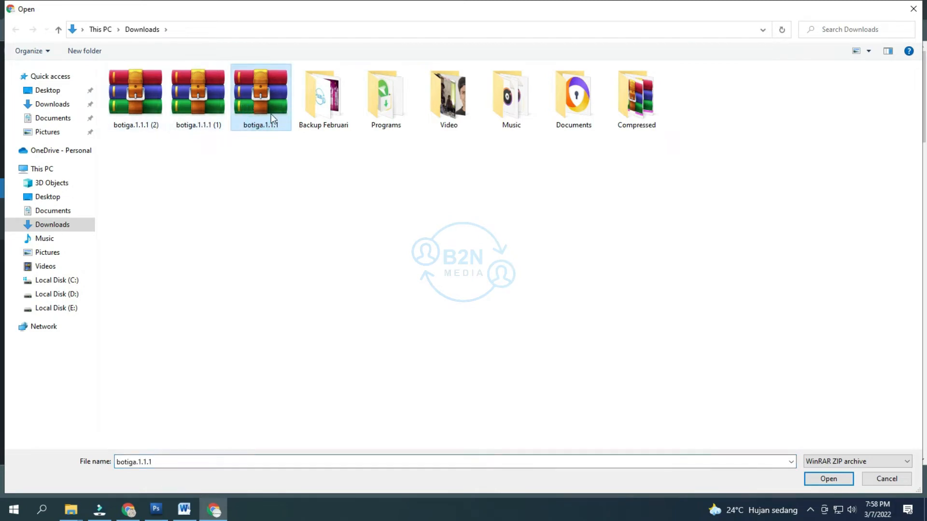
pyautogui.click(201, 102)
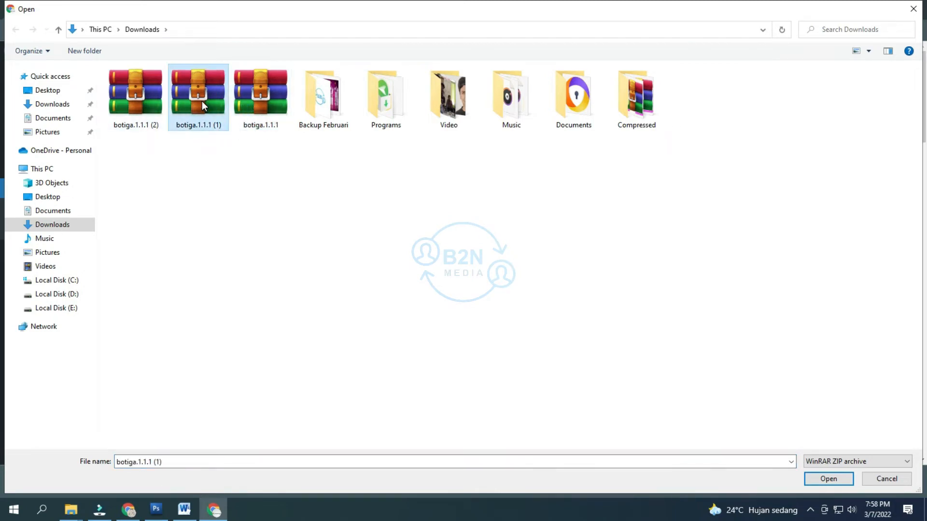
pyautogui.press('Delete')
pyautogui.click(141, 103)
pyautogui.press('Delete')
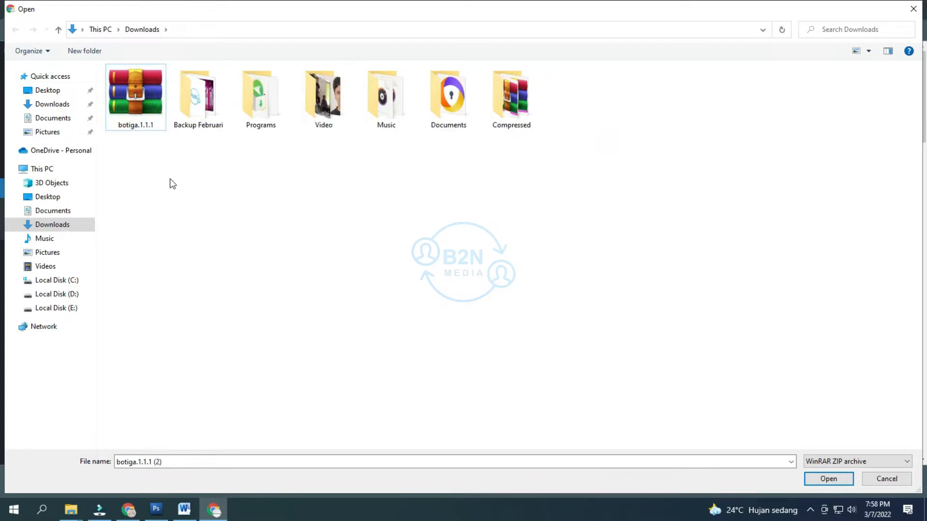
pyautogui.click(135, 110)
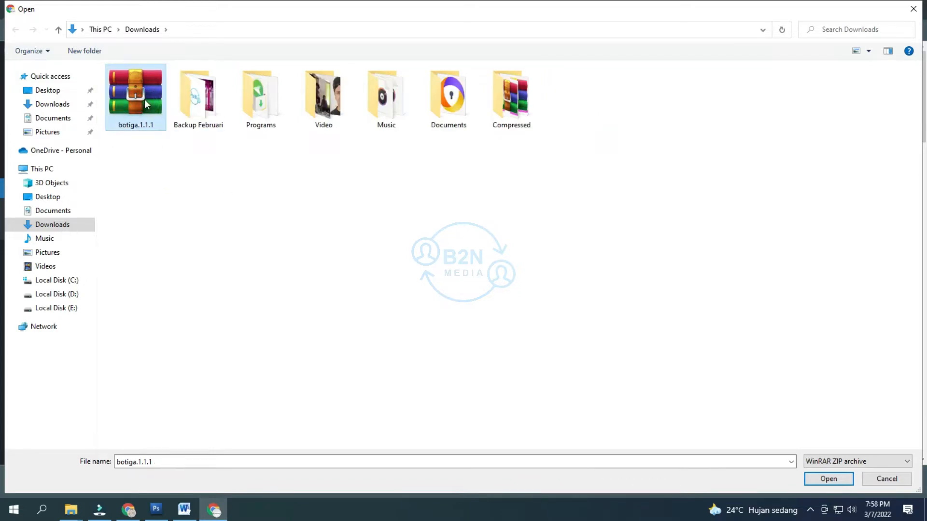
pyautogui.doubleClick(144, 100)
# Step: Install the uploaded Botiga theme and activate it
pyautogui.click(581, 185)
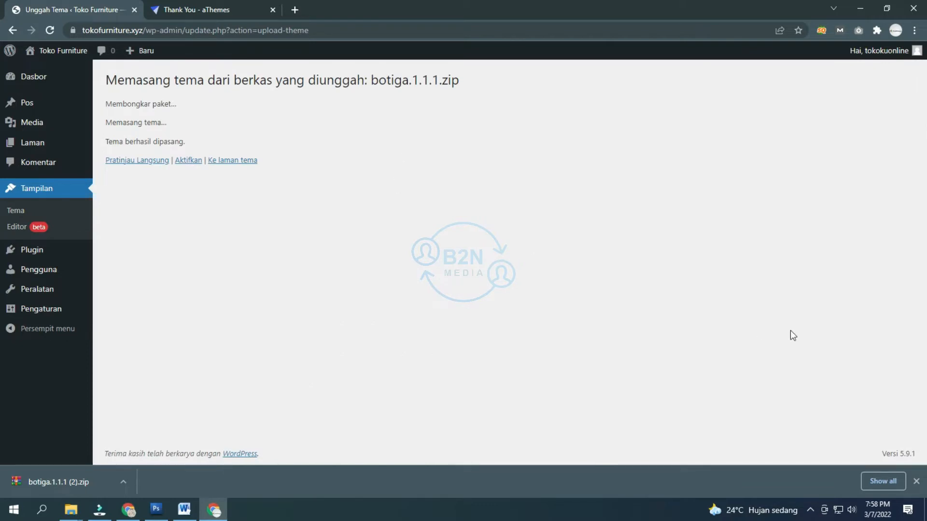
pyautogui.click(915, 481)
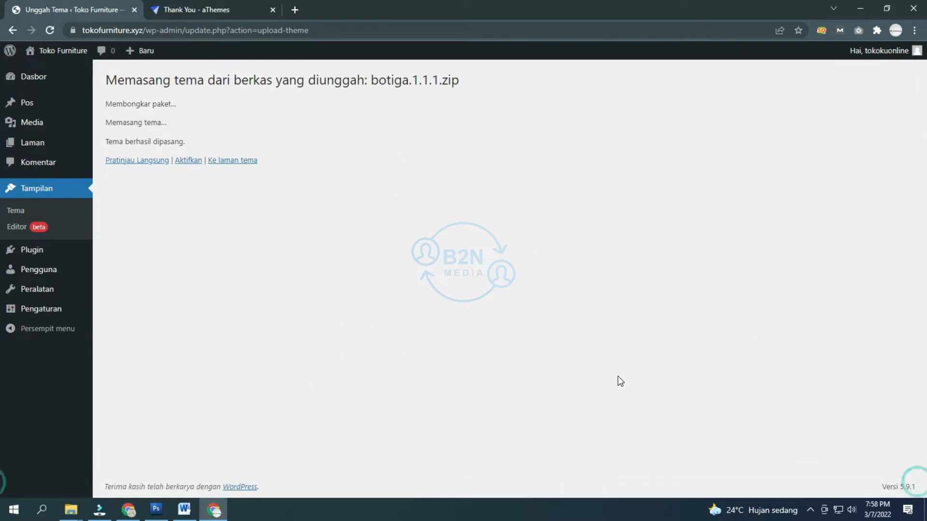
pyautogui.click(314, 259)
pyautogui.click(189, 161)
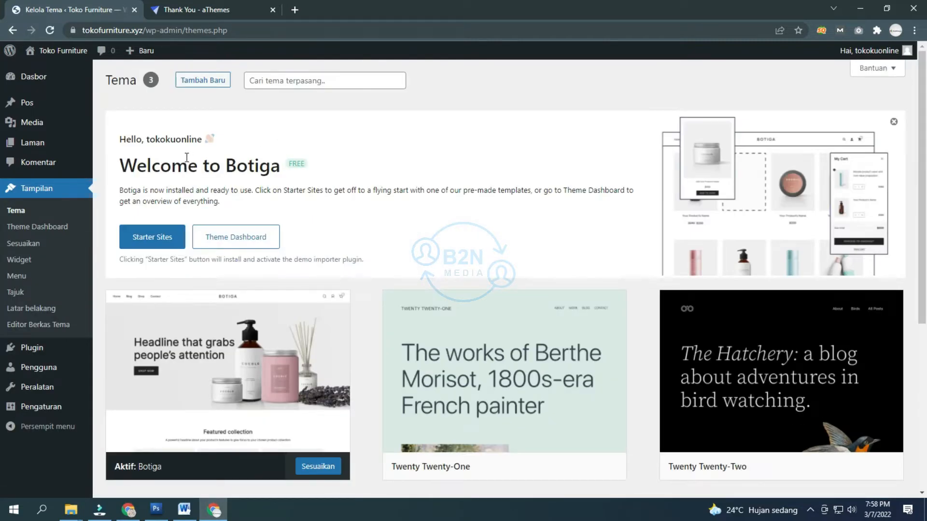
# Step: Install Botiga's starter sites and preview the Apparel demo
pyautogui.click(164, 241)
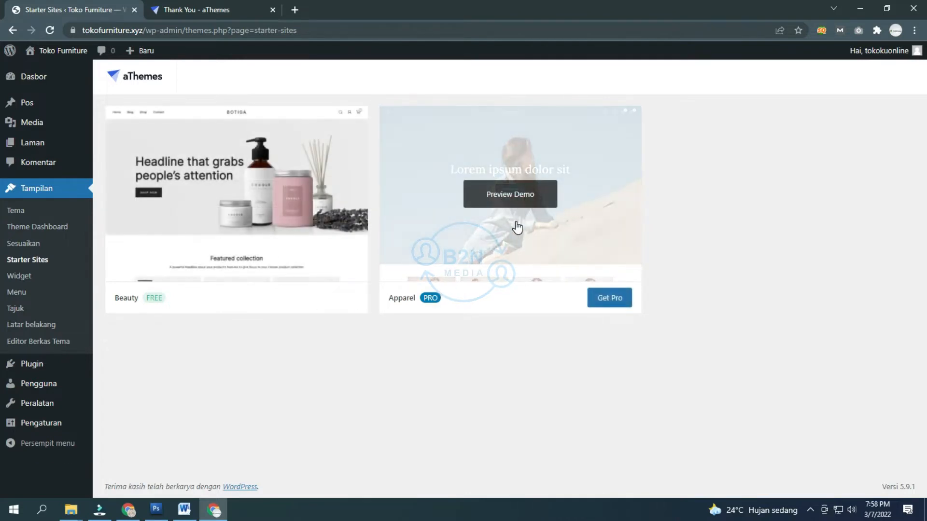
pyautogui.click(518, 193)
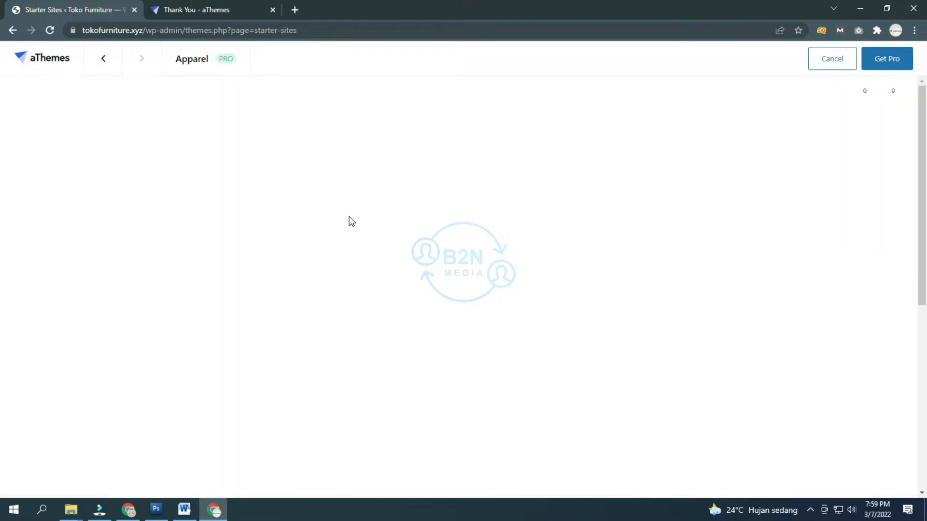
pyautogui.scroll(-5, 348, 215)
pyautogui.scroll(-5, 344, 213)
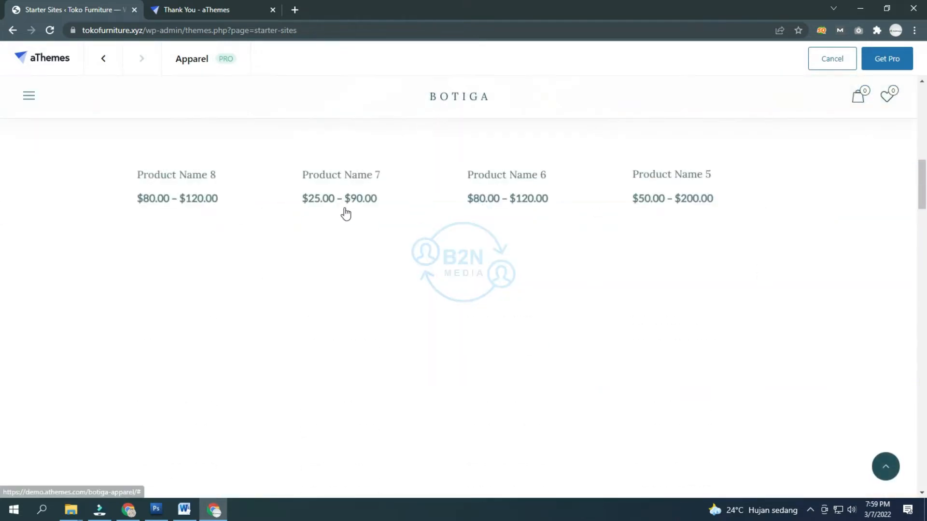
pyautogui.scroll(-1, 345, 213)
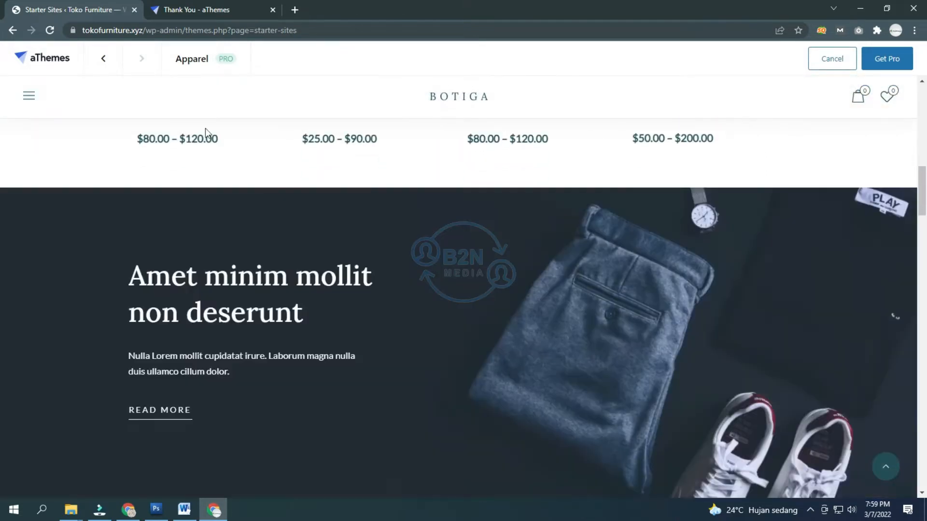
pyautogui.click(833, 59)
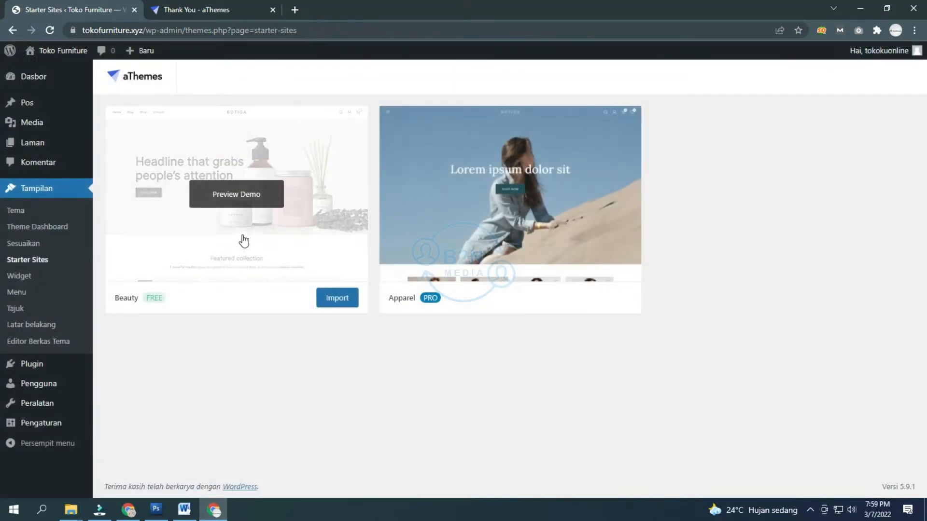
# Step: Preview the Beauty starter site demo
pyautogui.click(232, 198)
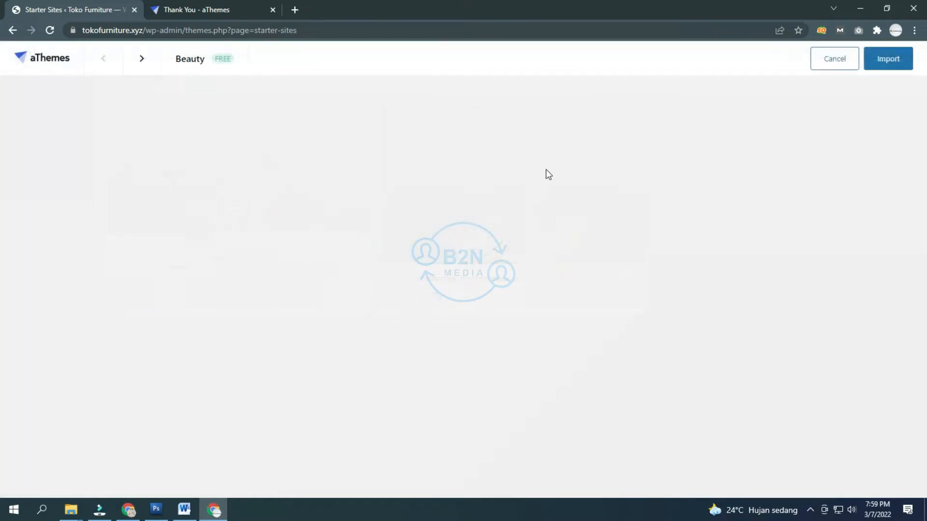
pyautogui.scroll(-20, 492, 199)
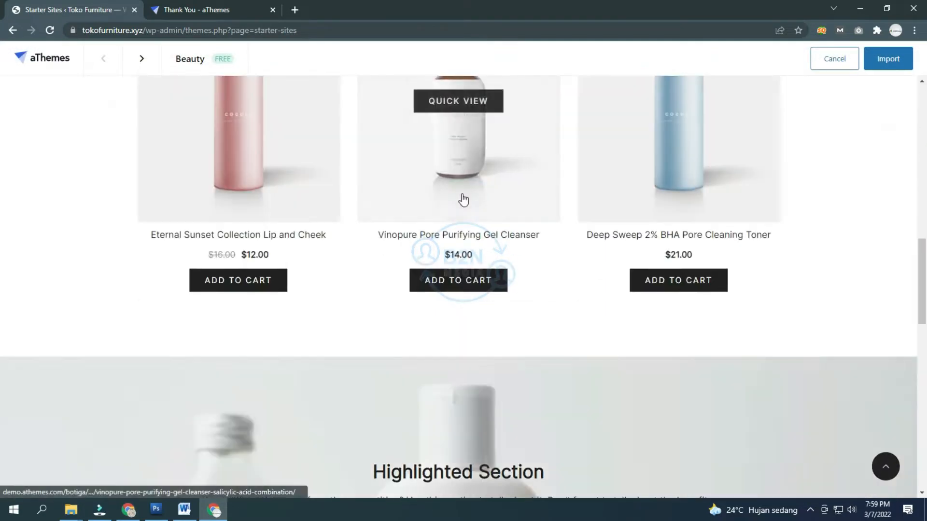
pyautogui.scroll(20, 380, 198)
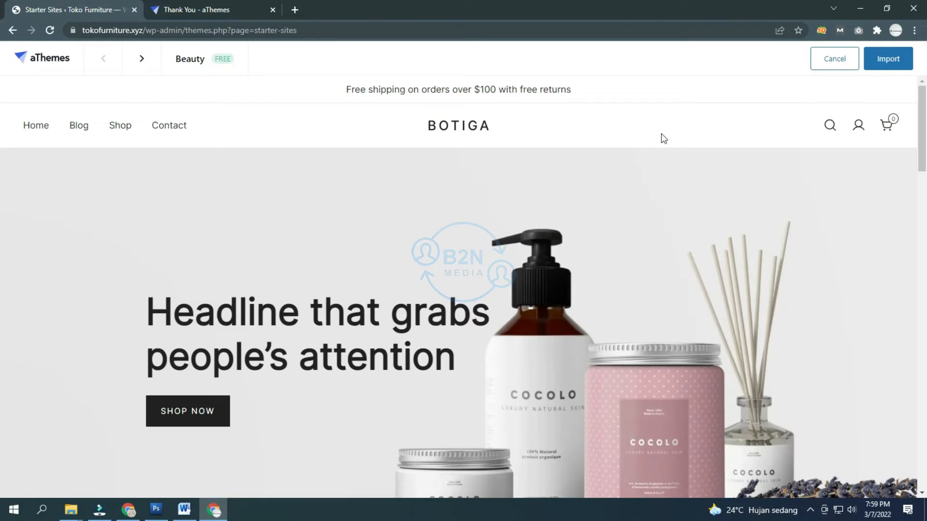
pyautogui.click(840, 58)
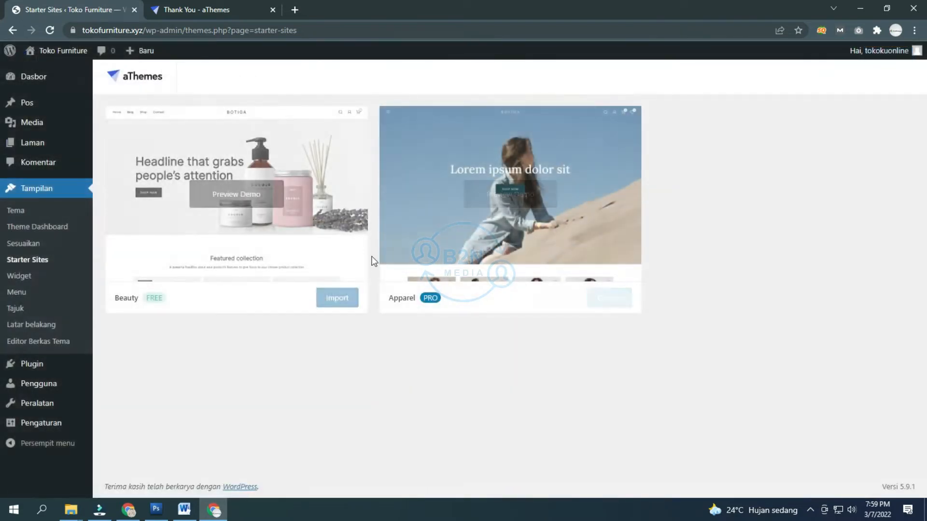
# Step: Start importing the Beauty demo, retrying from its preview after an error
pyautogui.click(337, 302)
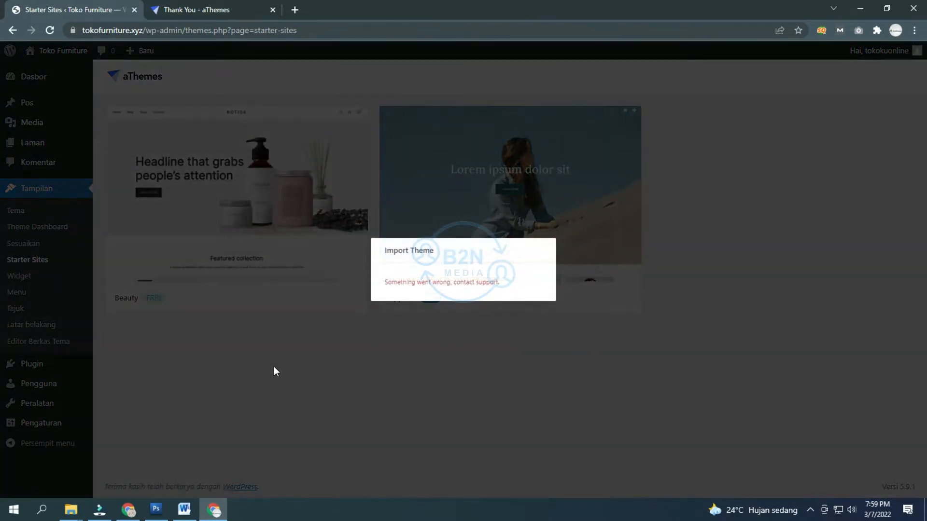
pyautogui.click(285, 360)
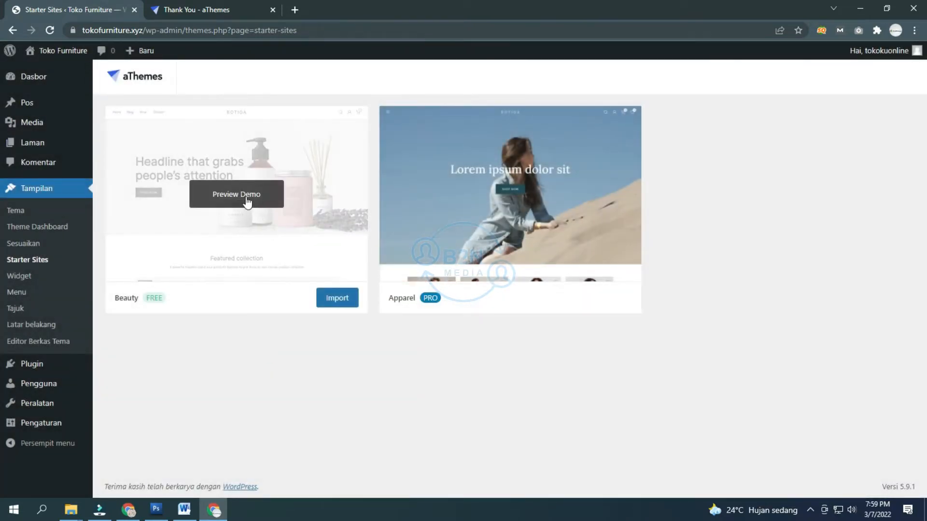
pyautogui.click(244, 198)
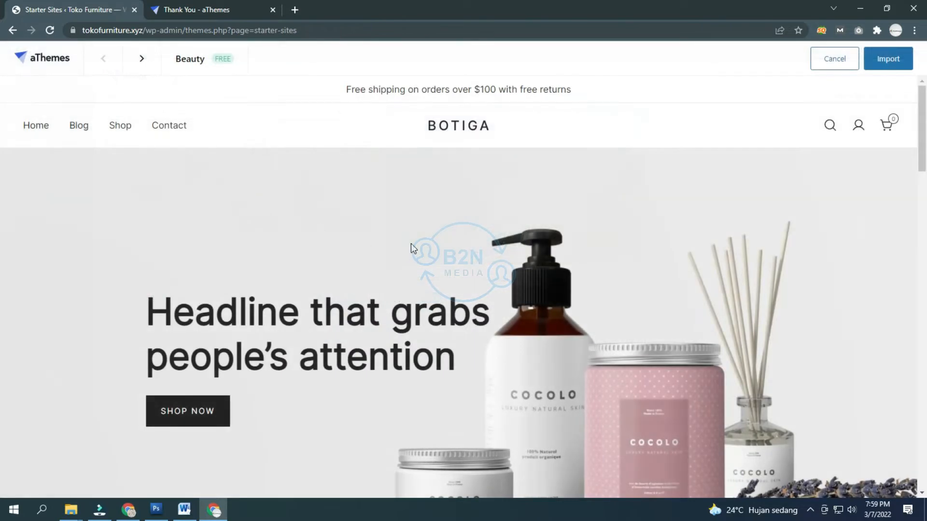
pyautogui.click(885, 65)
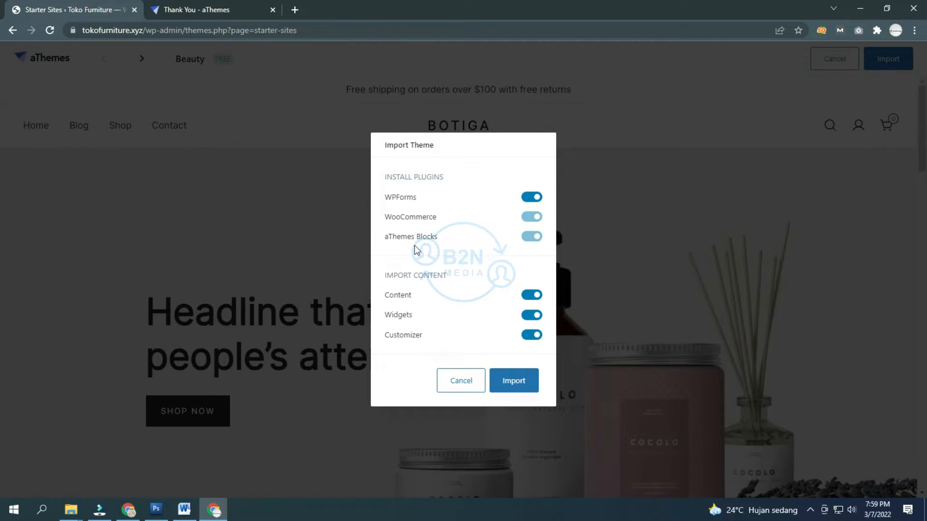
# Step: Import the Beauty demo's plugins, content, widgets and customizer settings, then view the live site
pyautogui.click(425, 265)
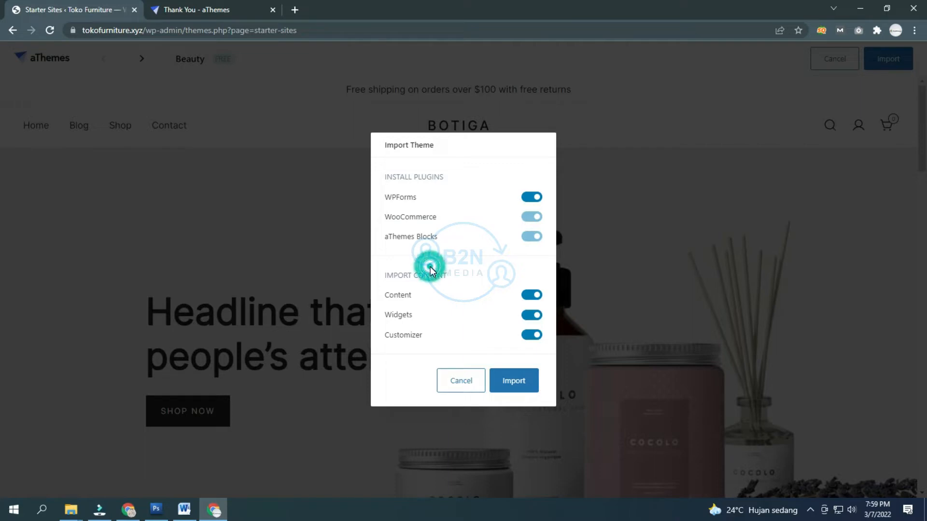
pyautogui.click(531, 384)
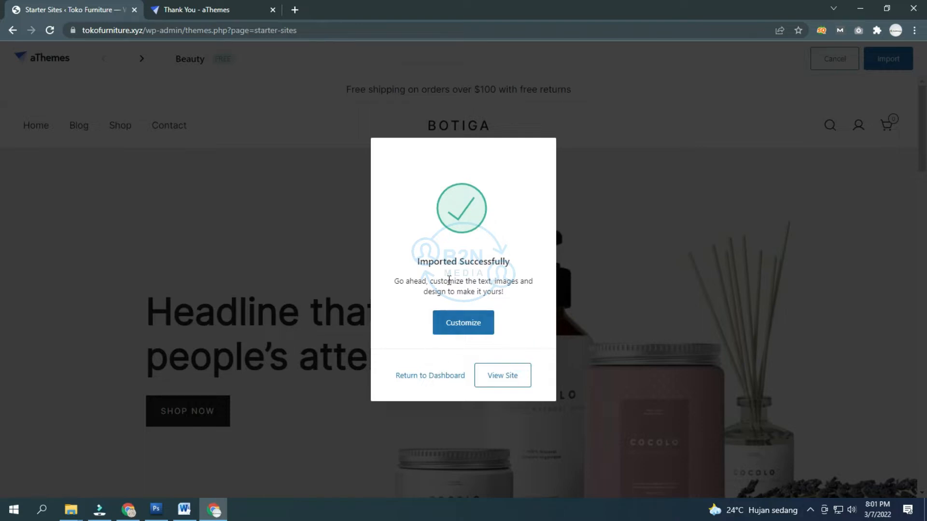
pyautogui.click(503, 377)
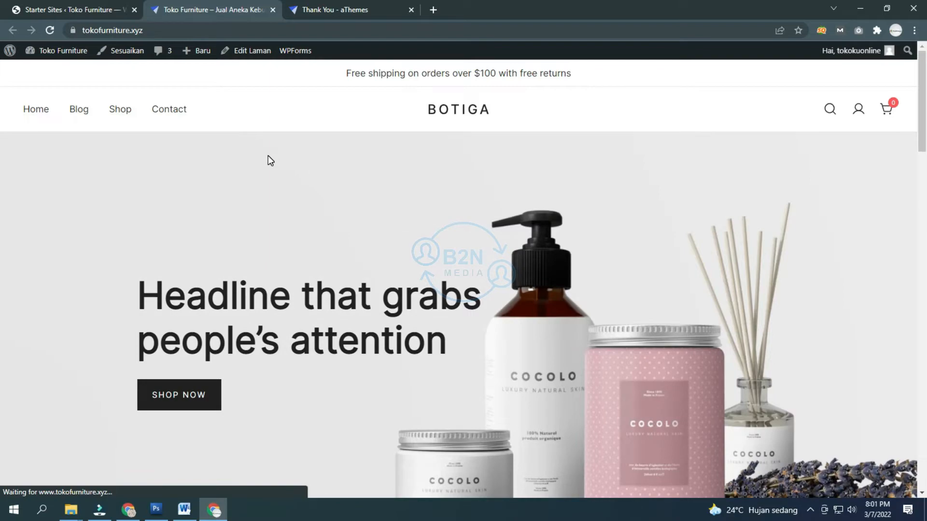
pyautogui.scroll(-15, 268, 155)
# Step: Scroll the imported homepage, then return to the Botiga dashboard from the Starter Sites tab
pyautogui.scroll(-15, 269, 160)
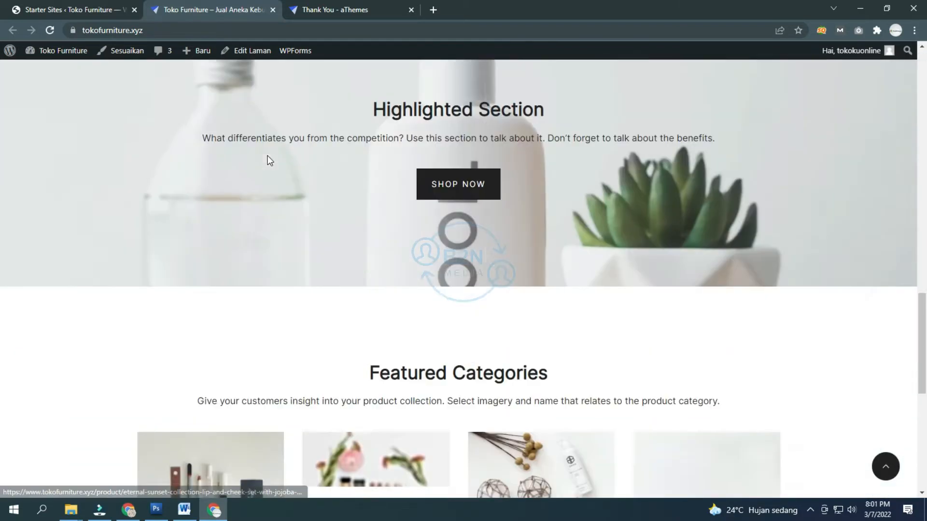
pyautogui.scroll(20, 269, 160)
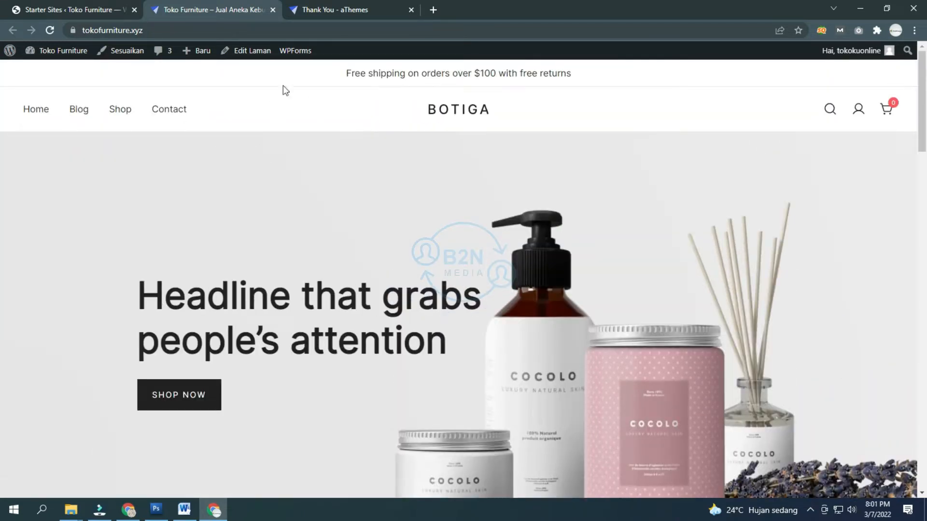
pyautogui.click(97, 10)
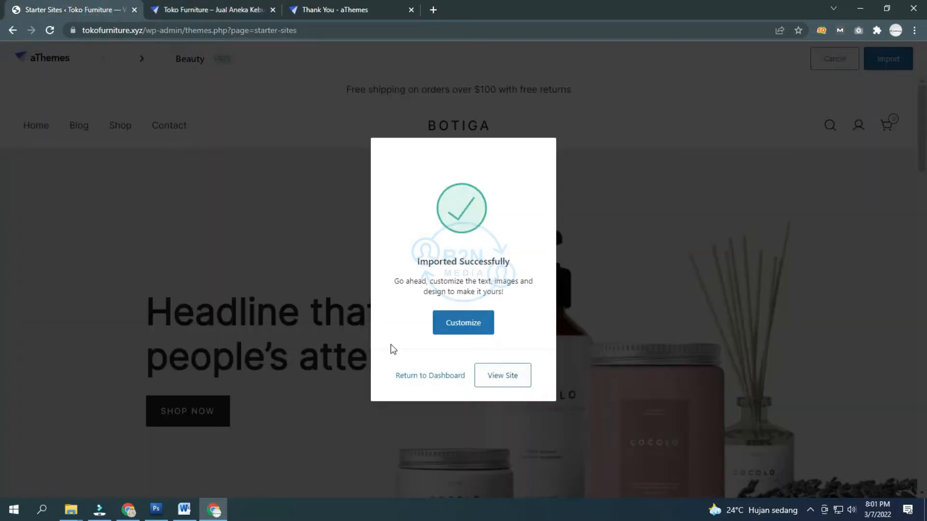
pyautogui.click(436, 381)
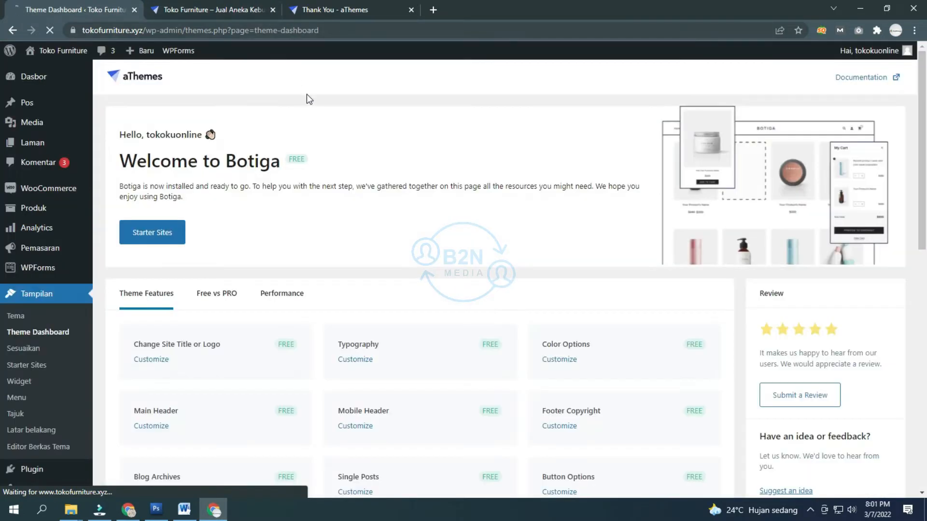
# Step: Scroll through the Botiga Theme Dashboard's free and PRO feature list
pyautogui.scroll(-10, 335, 164)
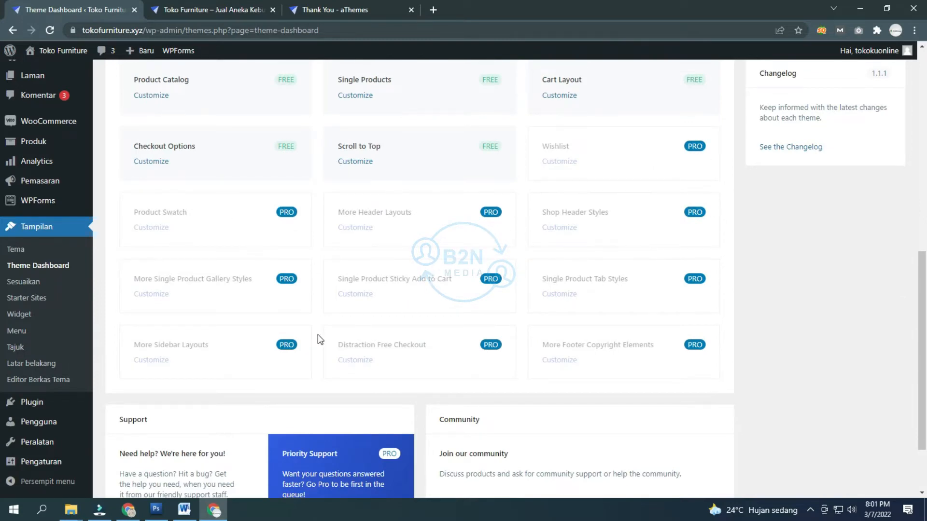
pyautogui.scroll(-2, 300, 330)
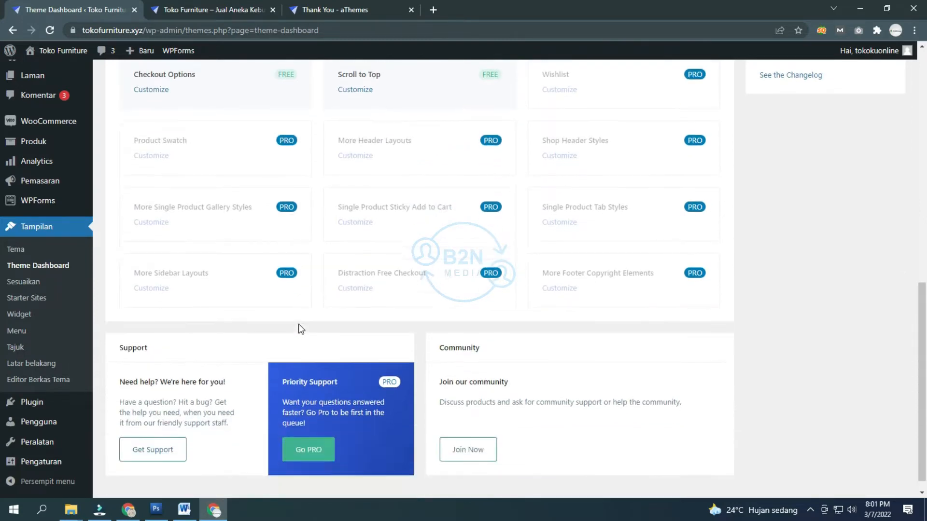
pyautogui.scroll(10, 307, 321)
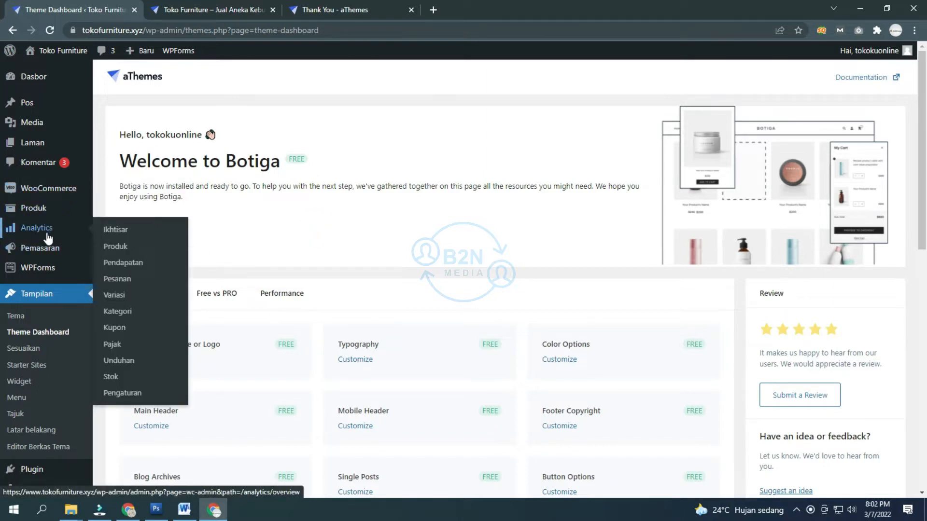
pyautogui.moveTo(36, 197)
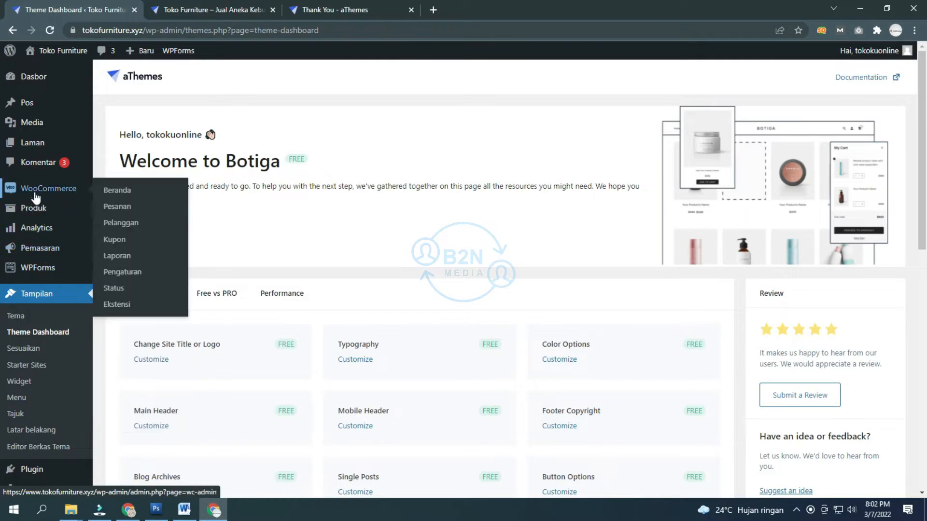
pyautogui.scroll(-3, 36, 193)
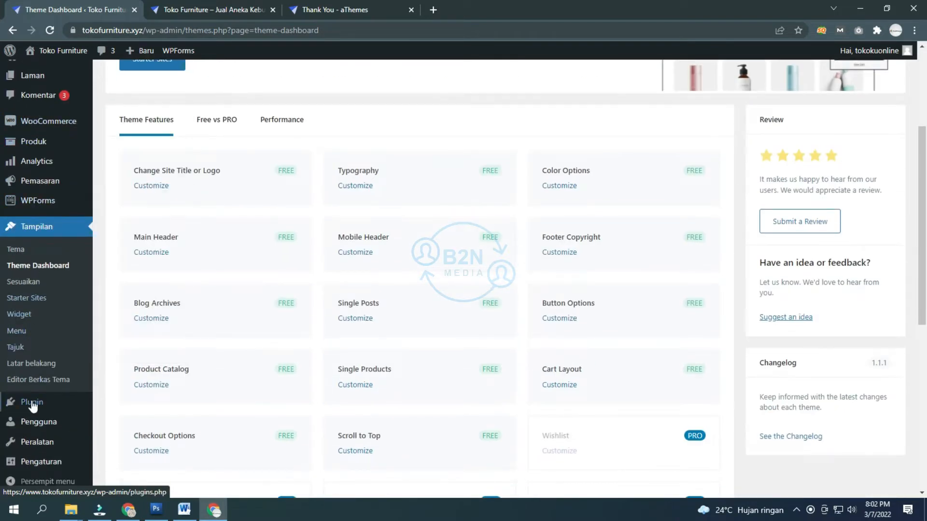
# Step: Activate the Akismet anti-spam plugin, then open the Produk list
pyautogui.click(32, 402)
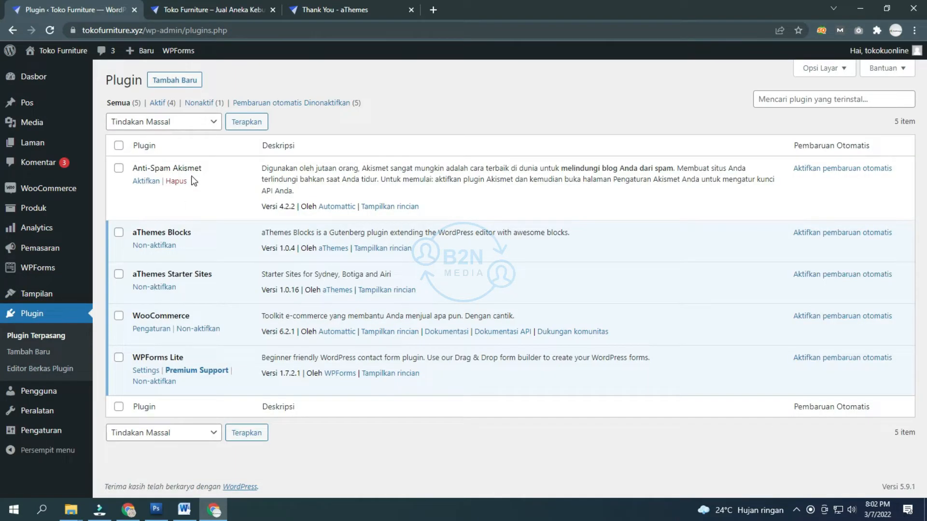
pyautogui.click(146, 181)
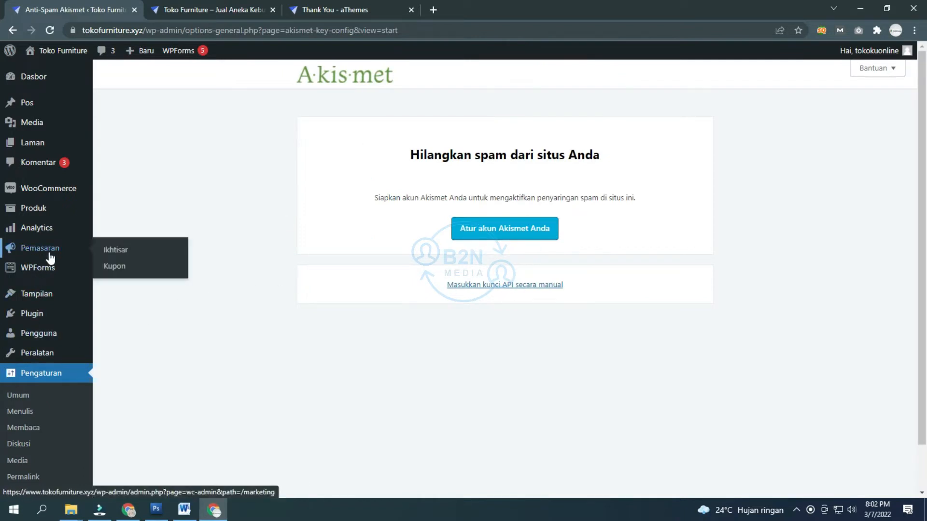
pyautogui.moveTo(44, 300)
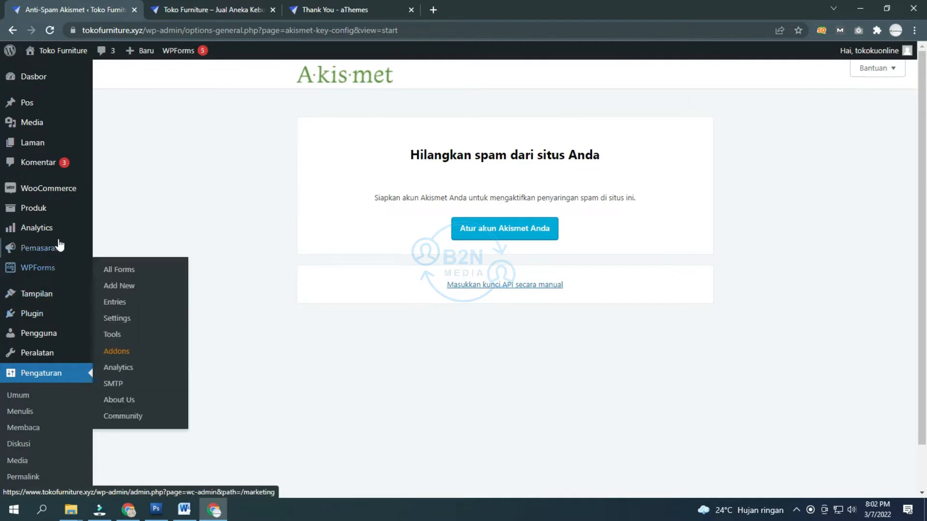
pyautogui.click(44, 209)
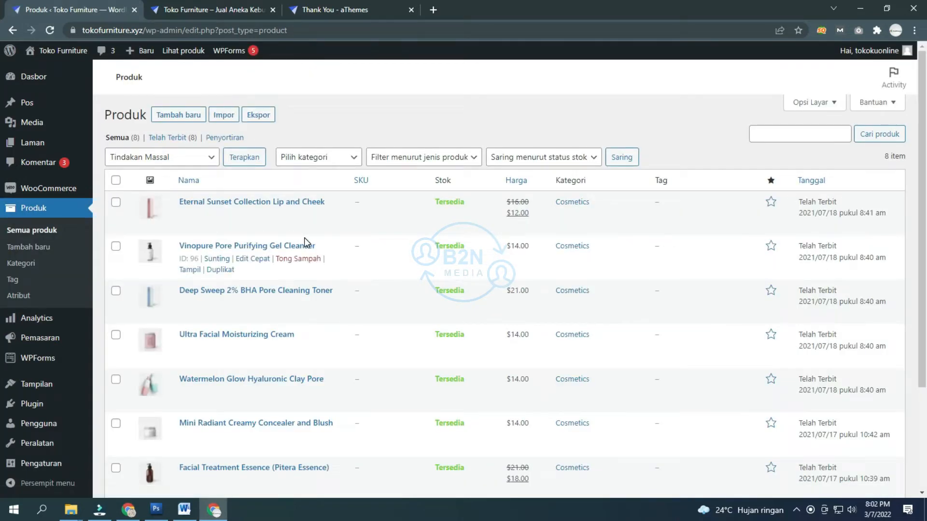
# Step: Review the eight Cosmetics products, then open Pengaturan Umum general settings
pyautogui.moveTo(249, 218)
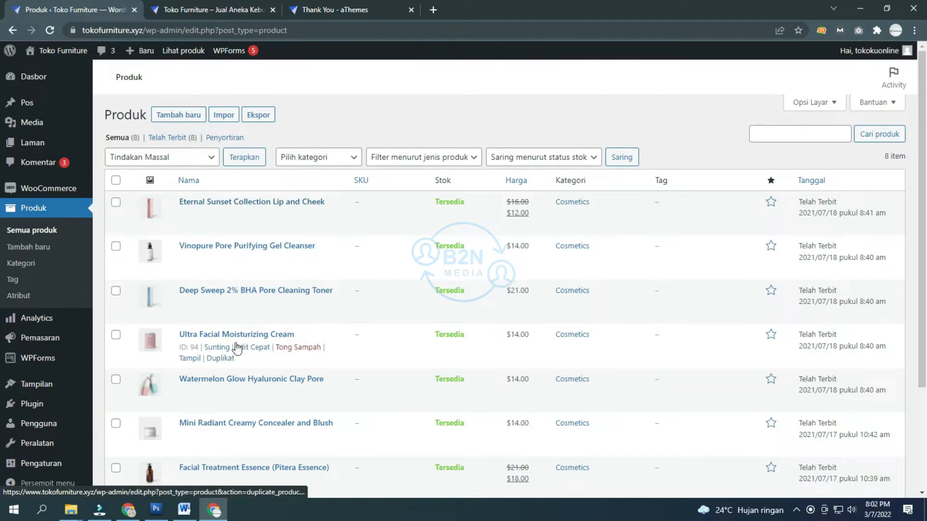
pyautogui.scroll(-3, 230, 431)
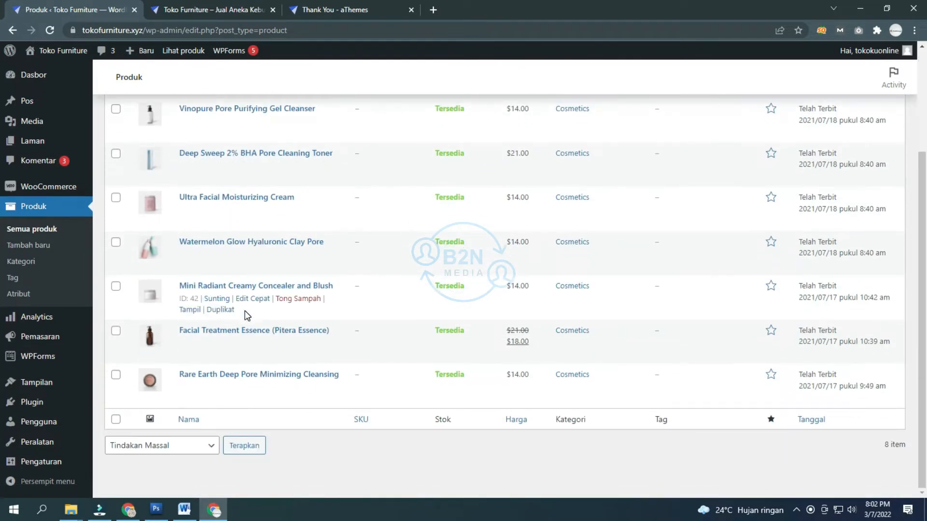
pyautogui.scroll(3, 247, 314)
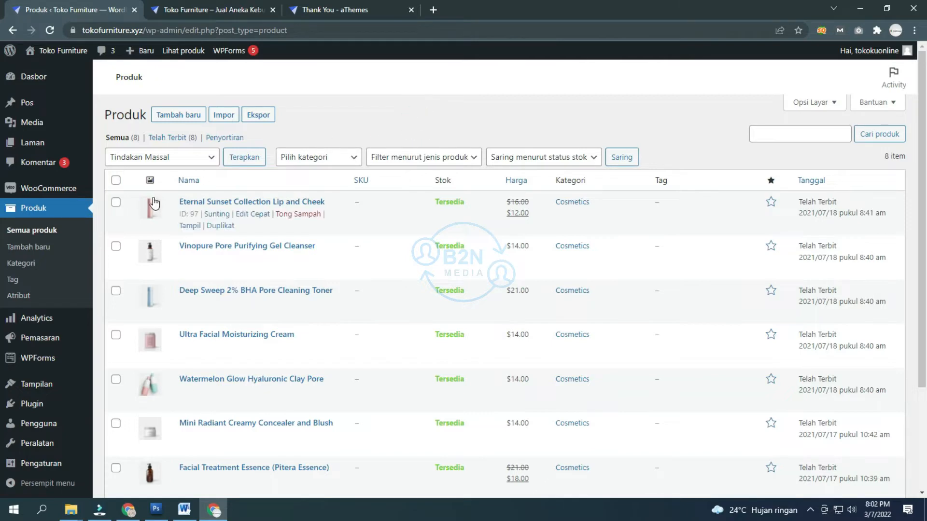
pyautogui.scroll(-1, 159, 338)
pyautogui.scroll(1, 167, 356)
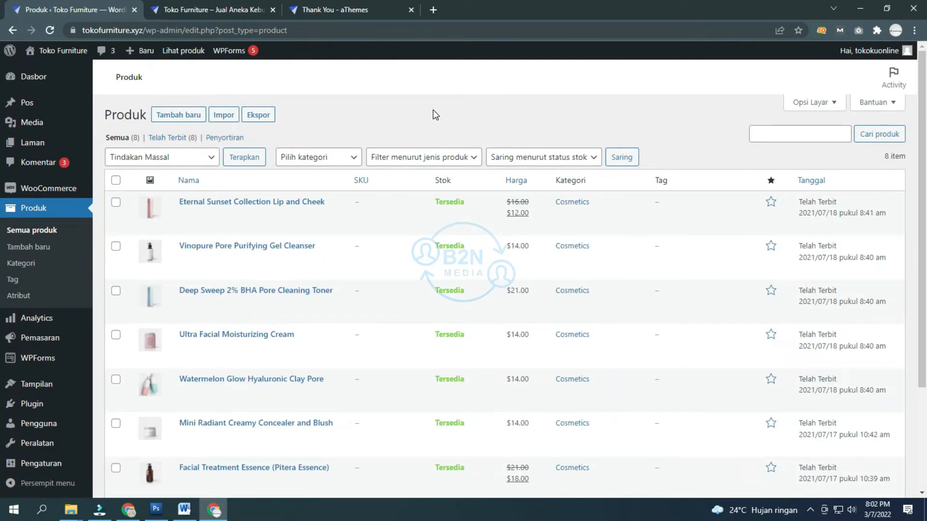
pyautogui.scroll(-3, 432, 111)
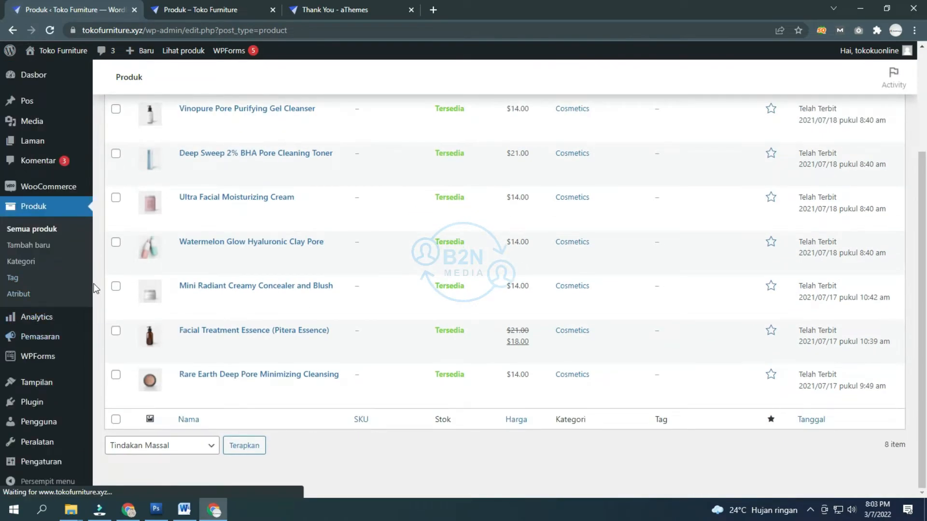
pyautogui.moveTo(6, 464)
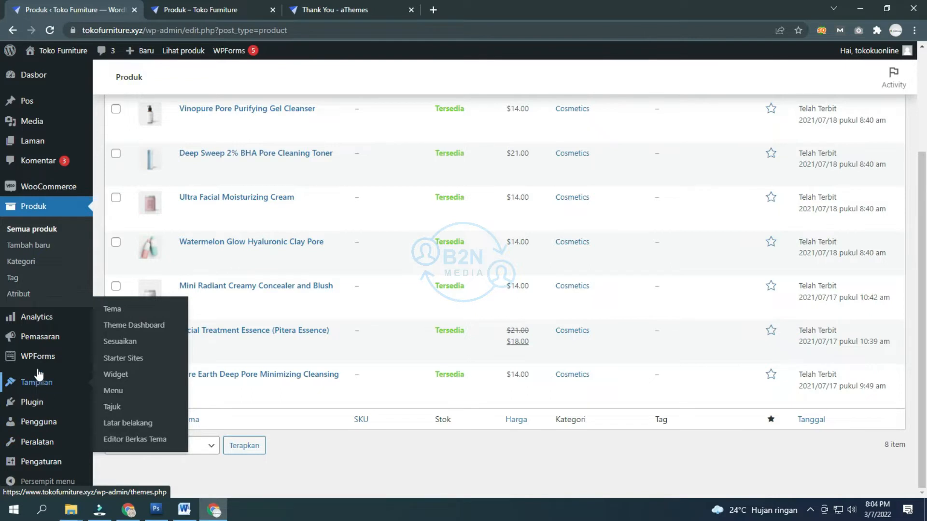
pyautogui.click(41, 462)
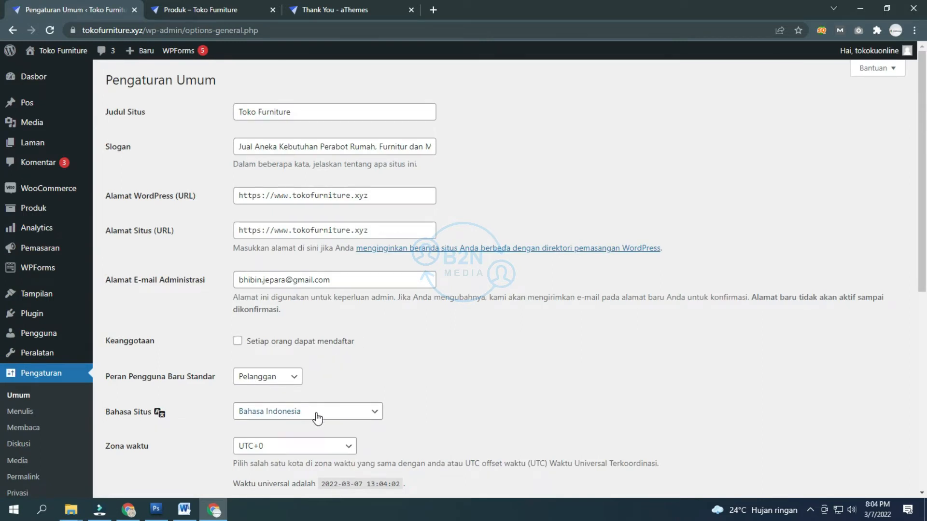
# Step: Set the site time zone to UTC+7
pyautogui.scroll(-1, 319, 415)
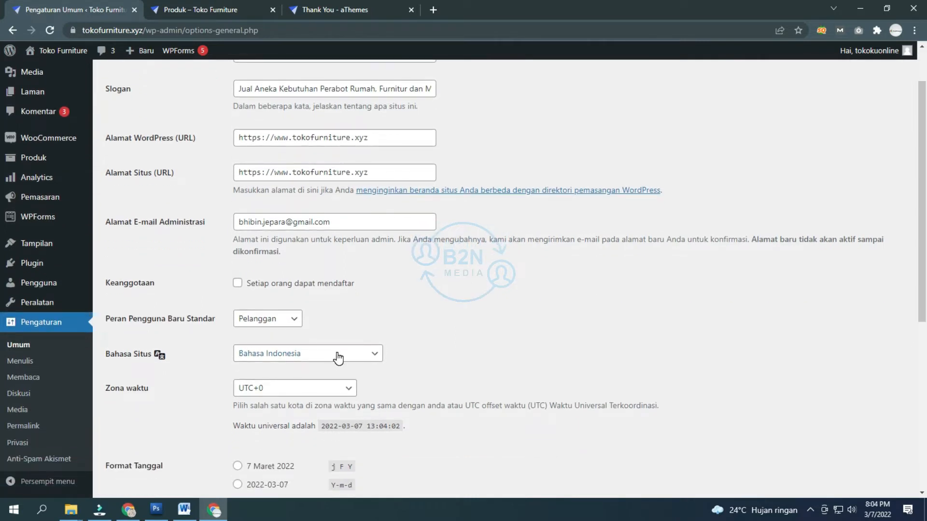
pyautogui.click(329, 388)
pyautogui.scroll(-3, 292, 271)
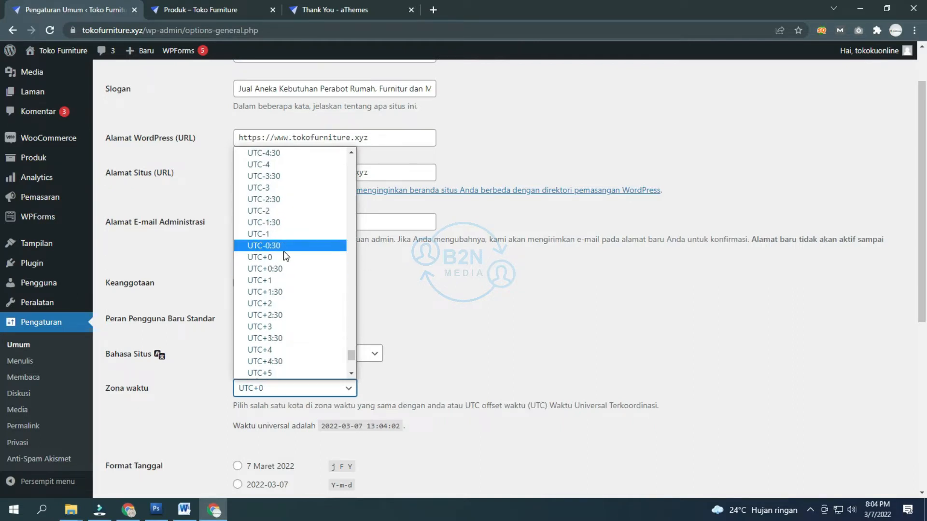
pyautogui.scroll(-6, 284, 250)
pyautogui.click(295, 200)
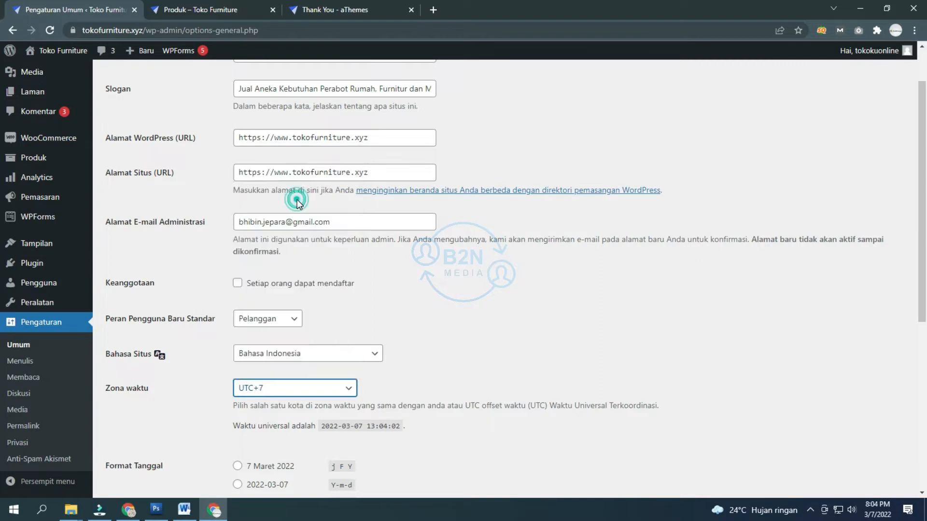
pyautogui.click(487, 320)
# Step: Save the general settings and go to the Menulis writing settings page
pyautogui.scroll(-3, 488, 320)
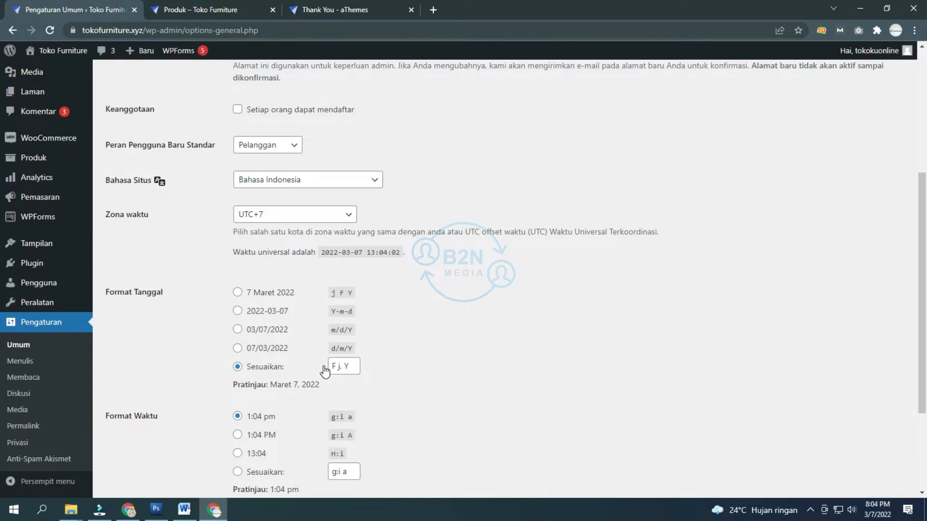
pyautogui.scroll(-1, 323, 372)
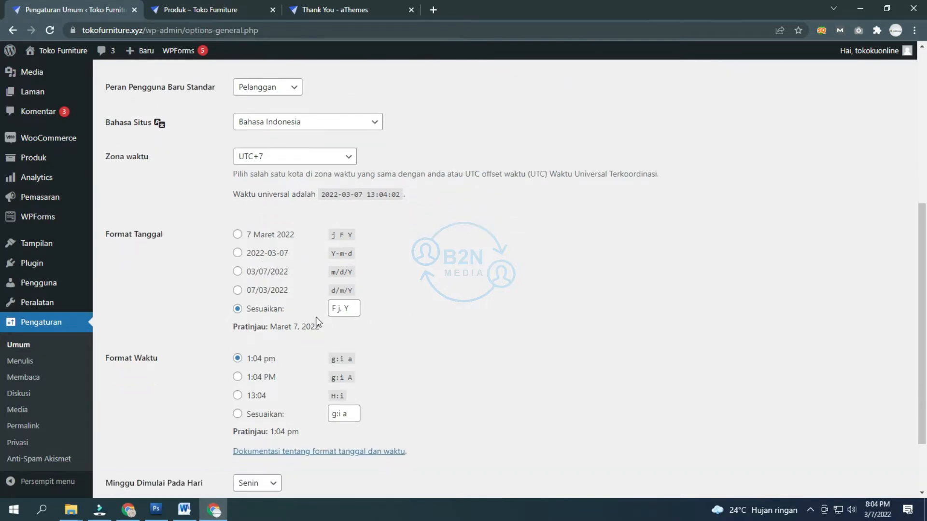
pyautogui.scroll(-2, 281, 372)
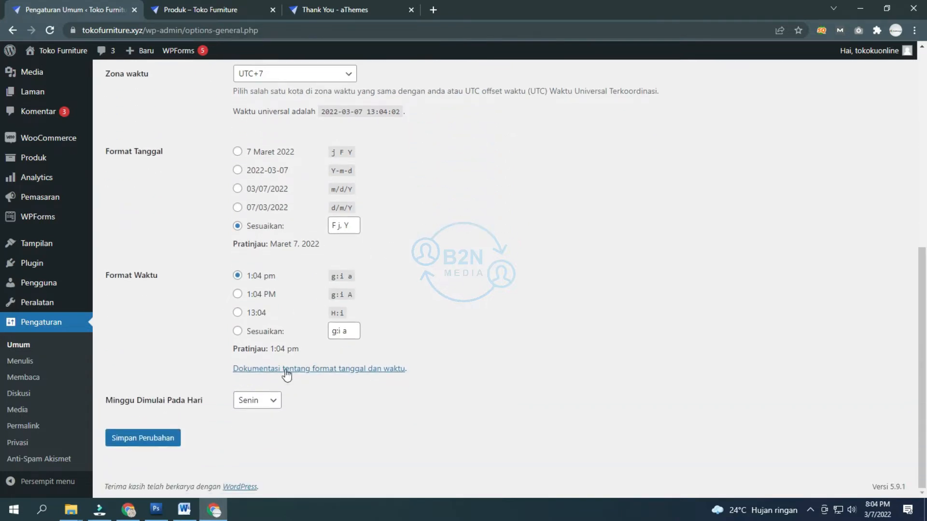
pyautogui.click(143, 438)
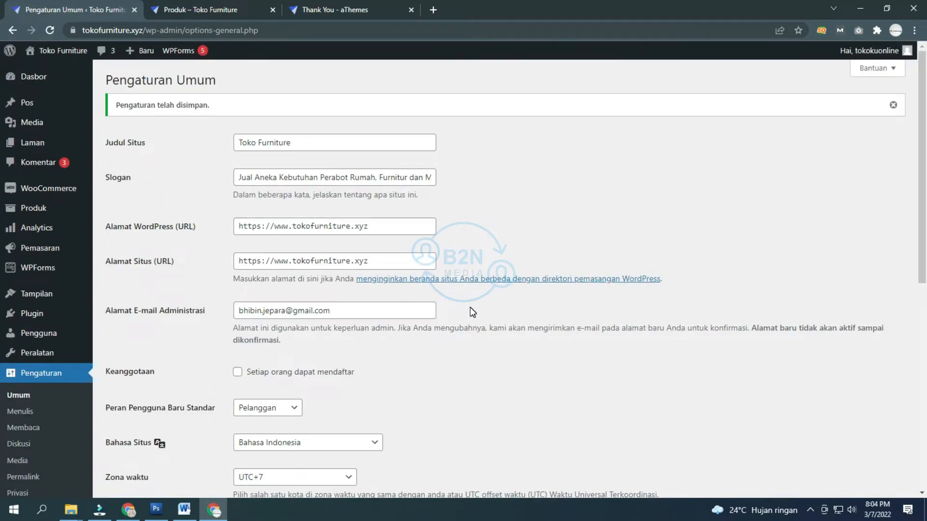
pyautogui.scroll(-3, 472, 312)
pyautogui.click(20, 361)
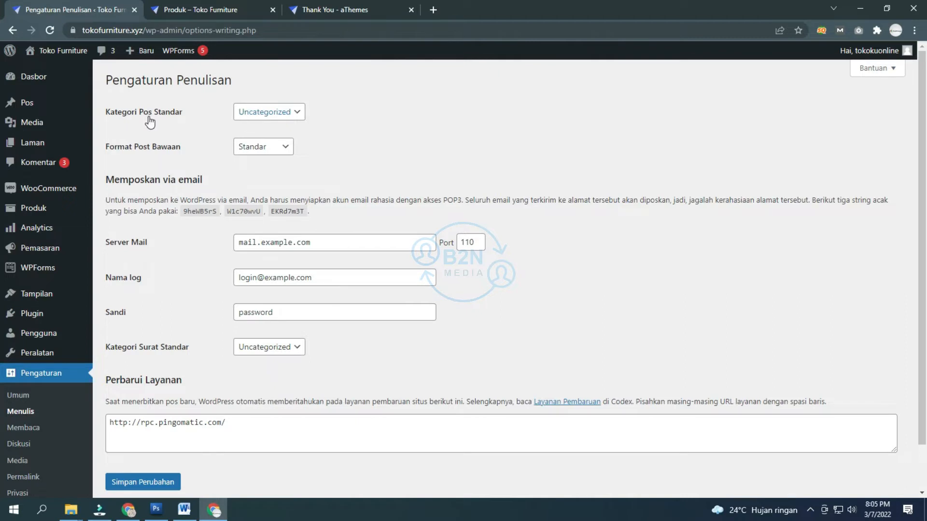
# Step: Review the writing settings, keeping Uncategorized category and Standar post format
pyautogui.click(268, 113)
pyautogui.click(270, 146)
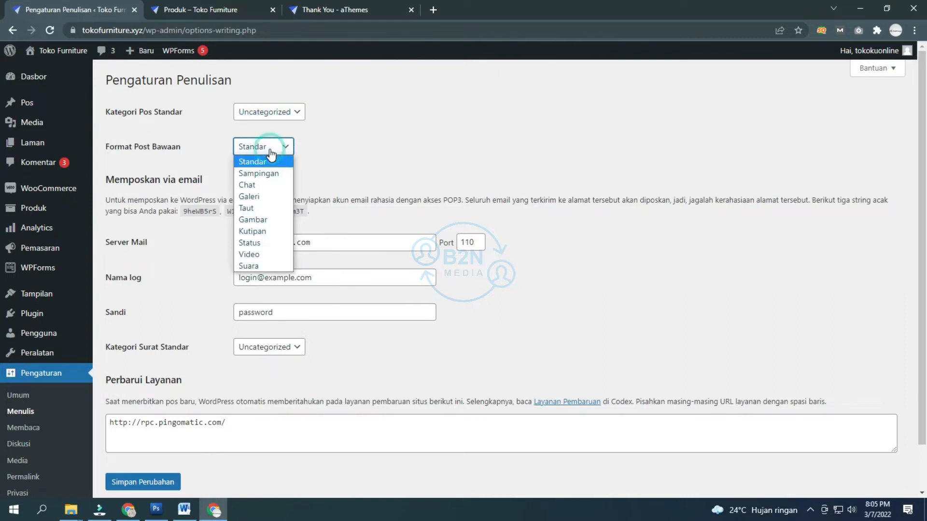
pyautogui.click(270, 153)
pyautogui.click(375, 123)
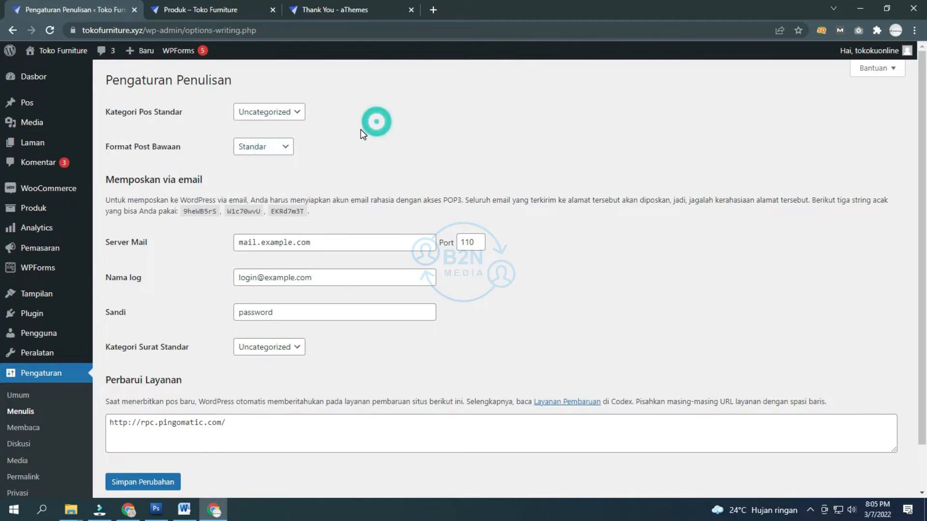
# Step: Make feeds show only post excerpts (Kutipan) and save the reading settings
pyautogui.click(25, 427)
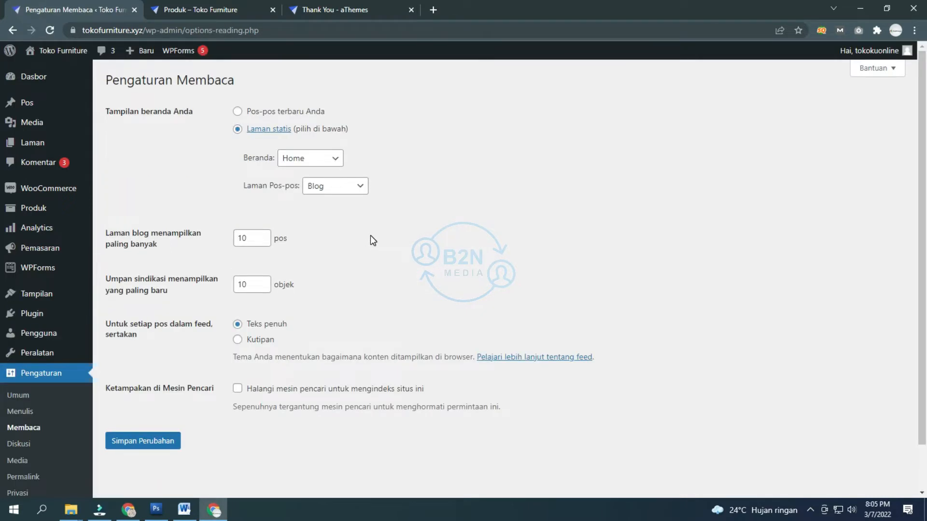
pyautogui.click(257, 343)
pyautogui.scroll(-1, 317, 328)
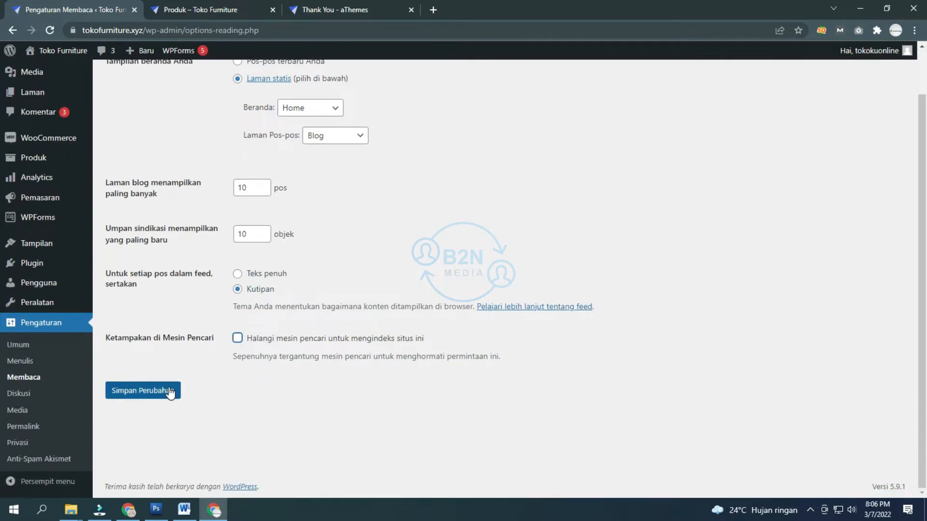
pyautogui.click(142, 389)
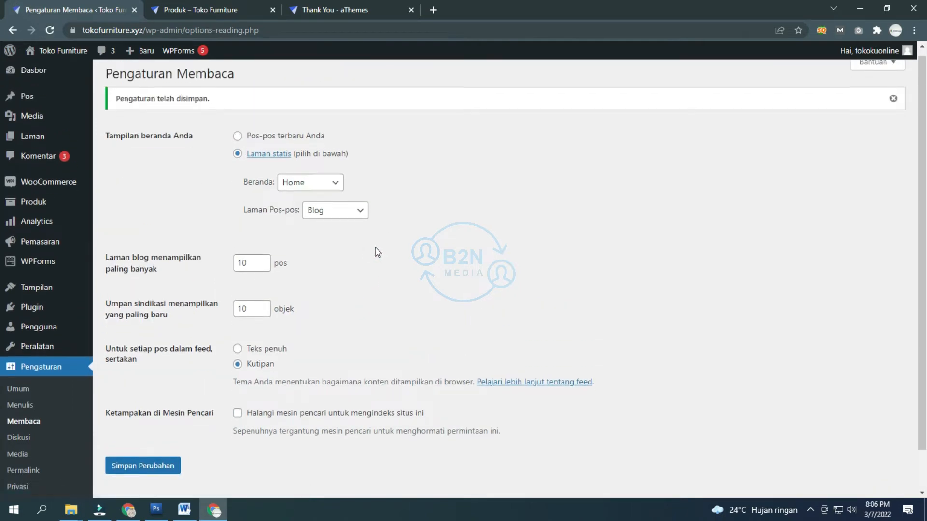
# Step: Look through the Diskusi and Media settings pages
pyautogui.scroll(-1, 374, 250)
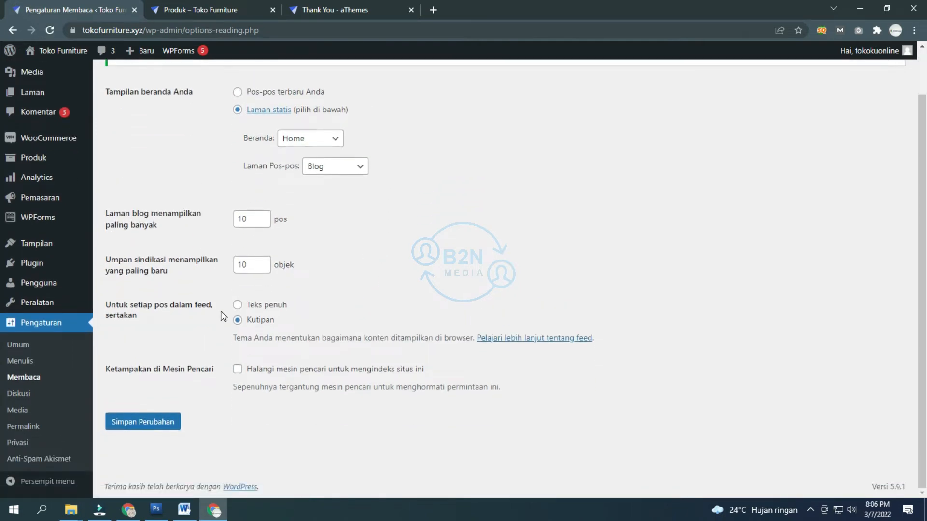
pyautogui.click(29, 395)
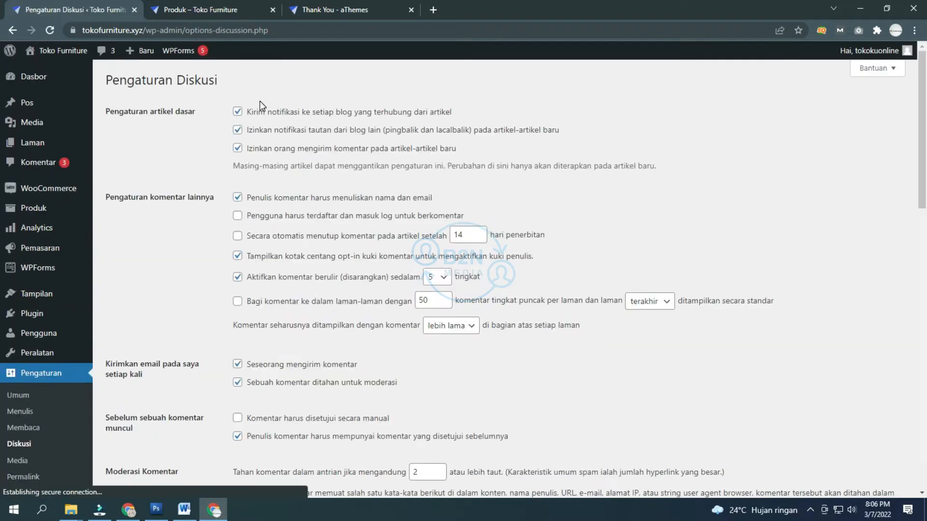
pyautogui.scroll(-3, 129, 263)
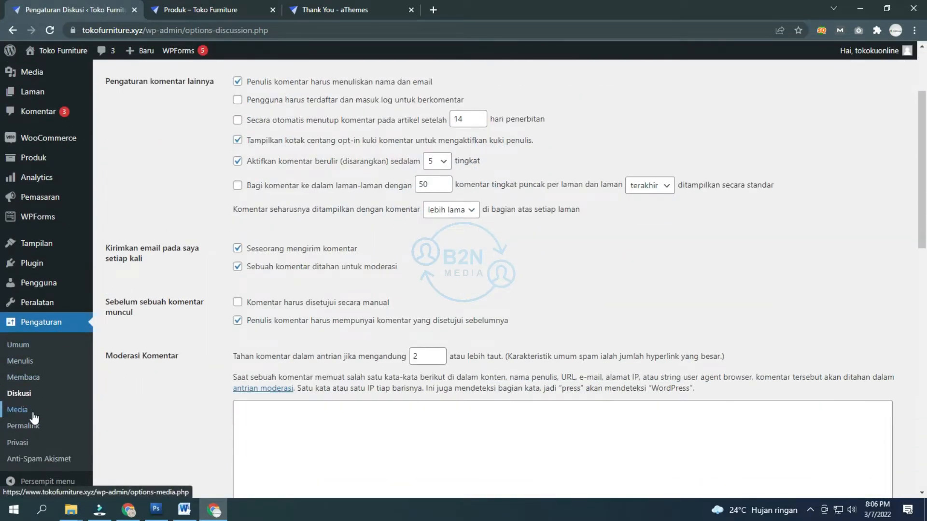
pyautogui.click(28, 410)
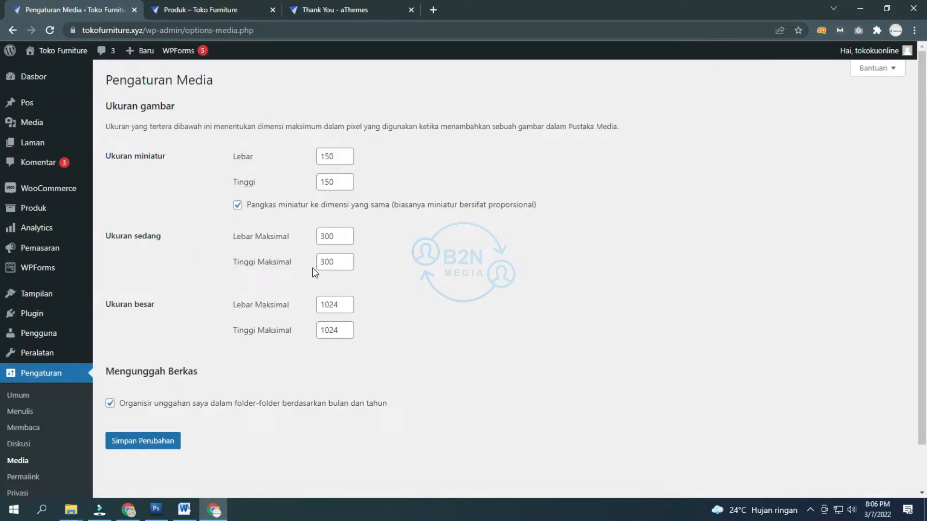
pyautogui.scroll(-1, 231, 368)
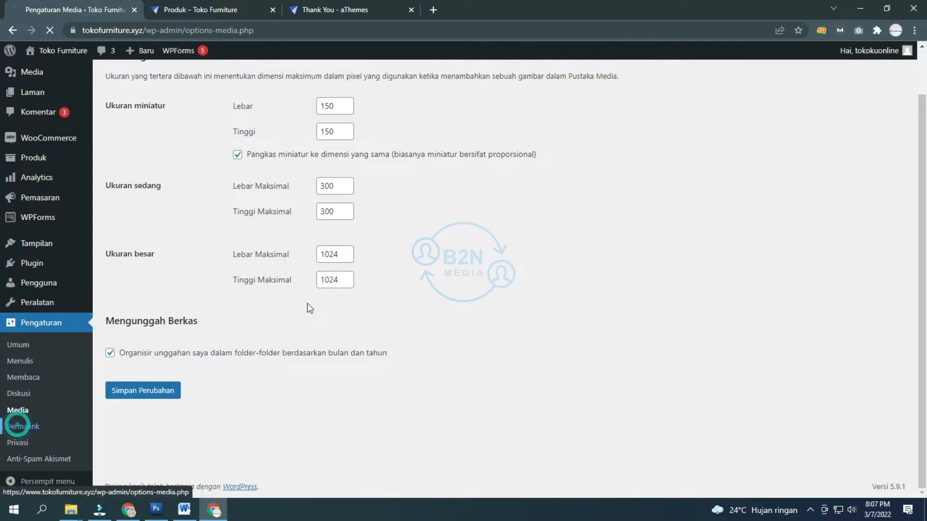
# Step: Switch permalinks to the post-name structure /%postname%/
pyautogui.click(21, 427)
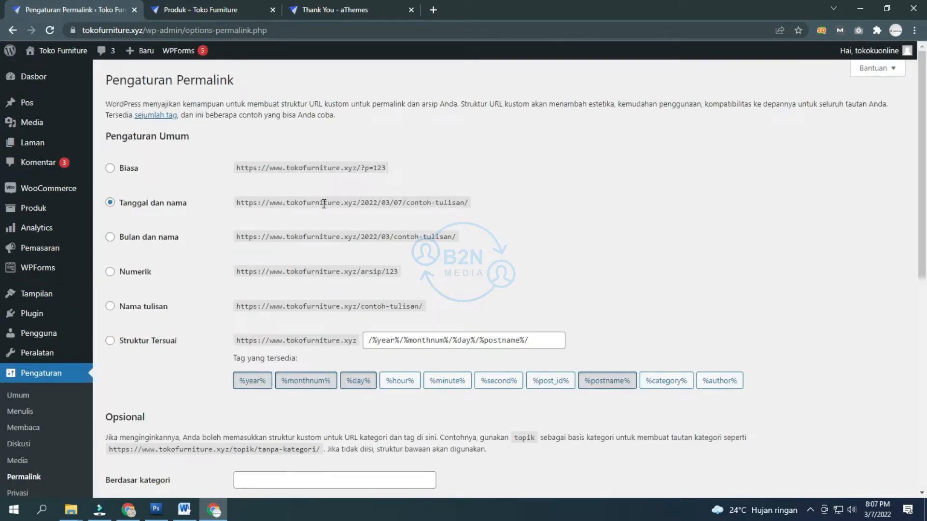
pyautogui.scroll(-2, 232, 228)
pyautogui.scroll(2, 231, 224)
pyautogui.moveTo(30, 104)
pyautogui.click(148, 313)
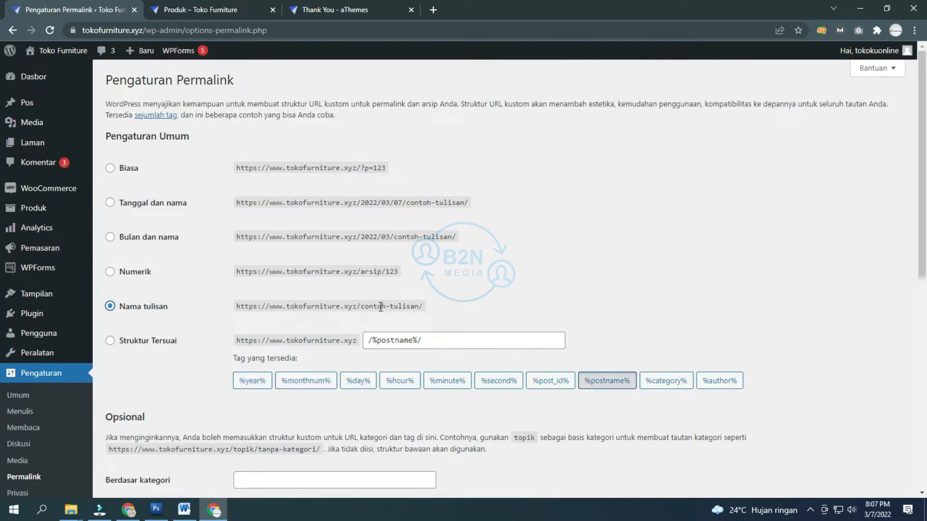
# Step: Review the product permalink bases, including the product tag base
pyautogui.scroll(-3, 182, 349)
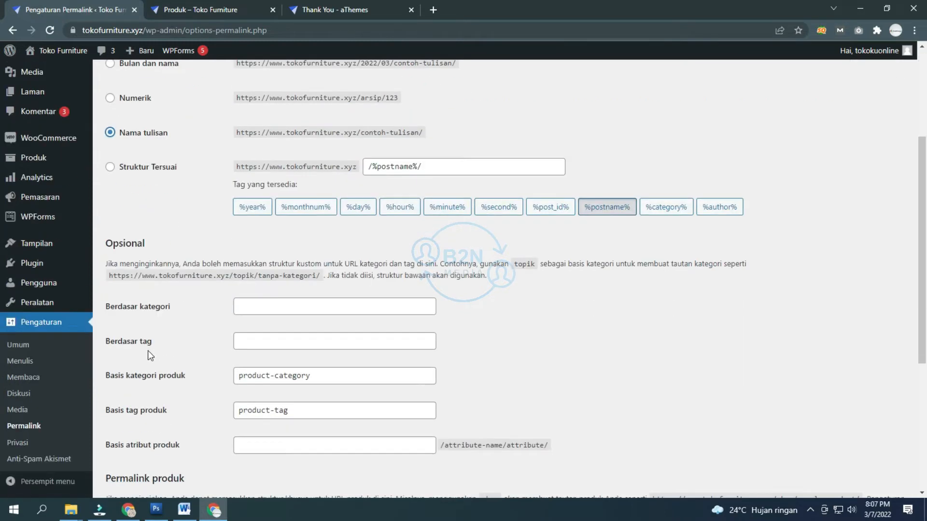
pyautogui.scroll(-1, 154, 362)
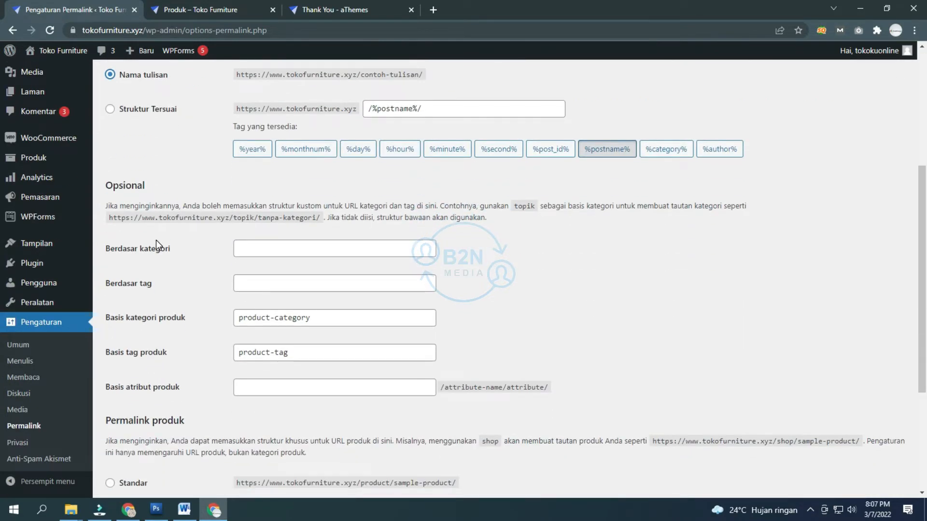
pyautogui.scroll(-1, 234, 279)
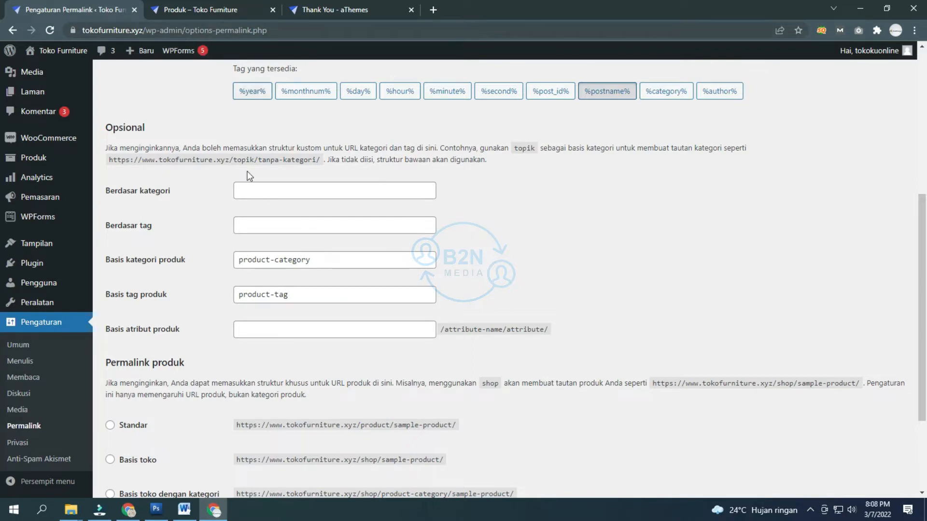
pyautogui.click(304, 299)
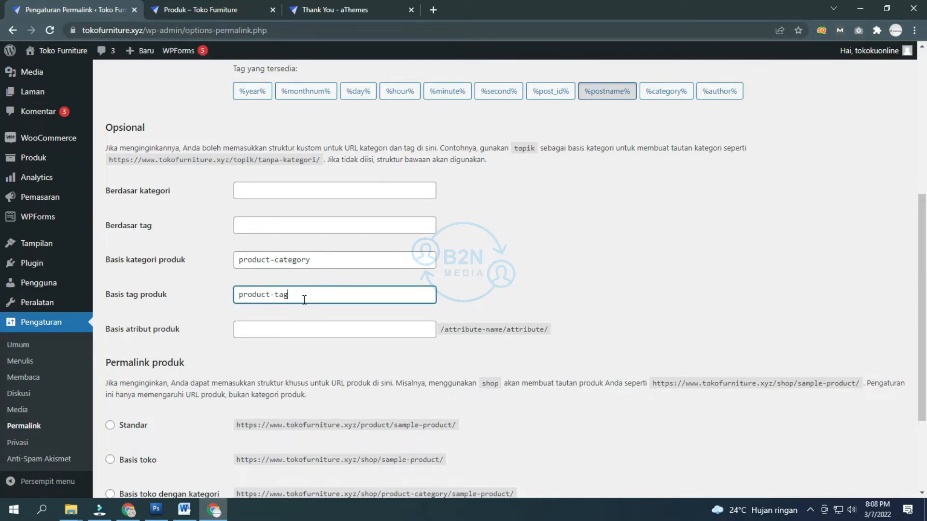
pyautogui.scroll(-3, 258, 300)
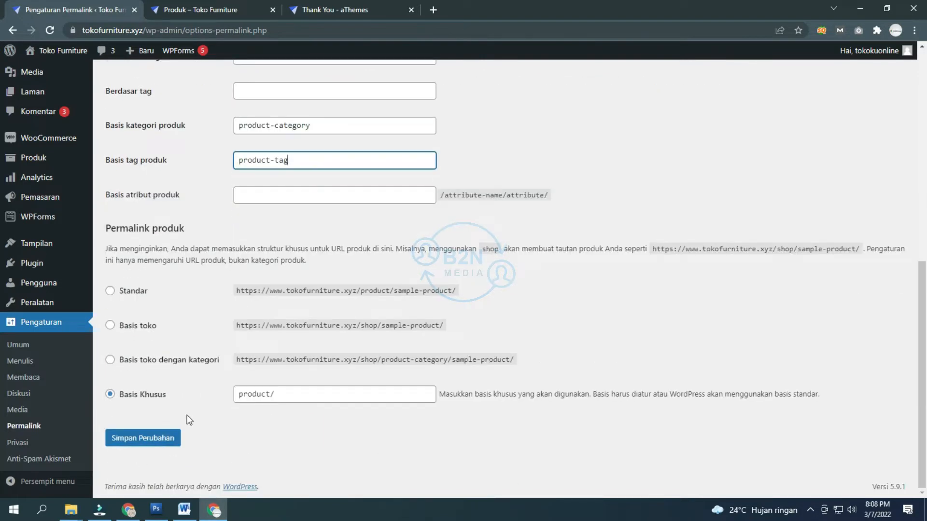
pyautogui.scroll(6, 254, 296)
pyautogui.scroll(-3, 254, 284)
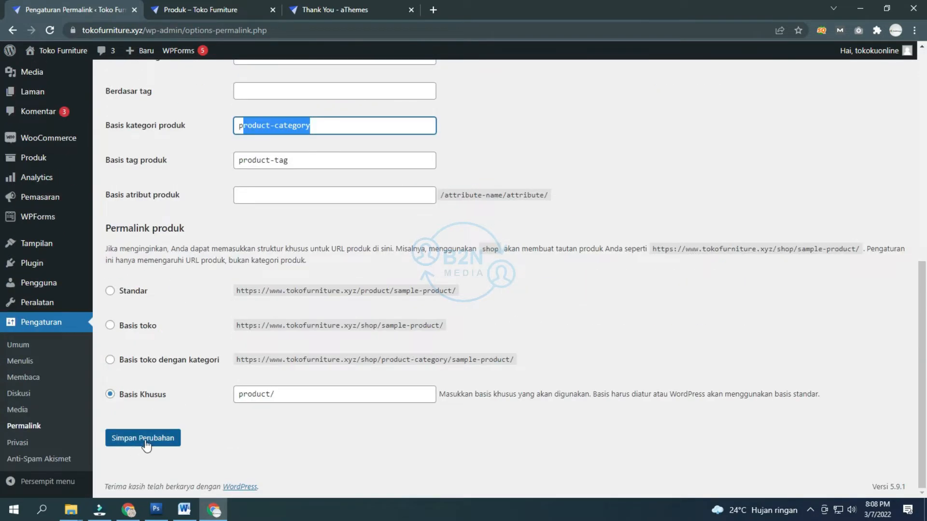
# Step: Save the permalink settings with the product/ product base
pyautogui.click(145, 443)
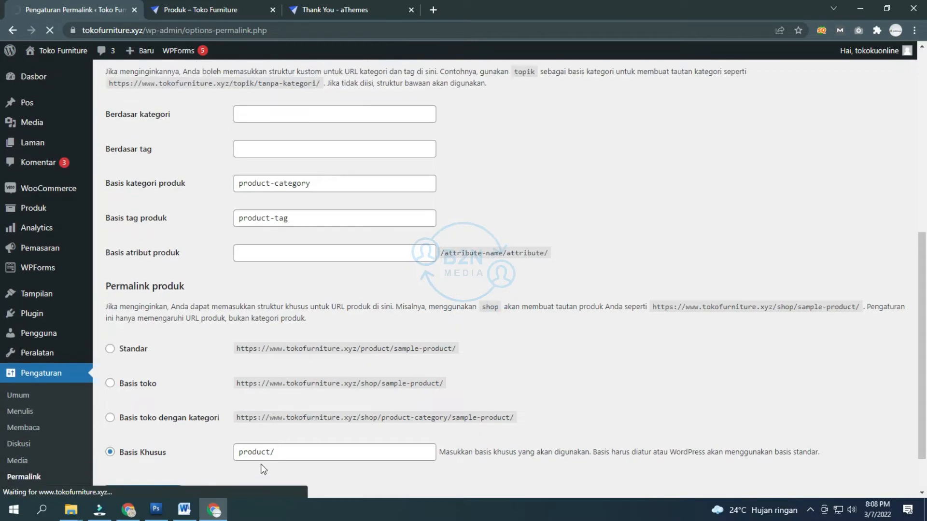
pyautogui.scroll(6, 285, 172)
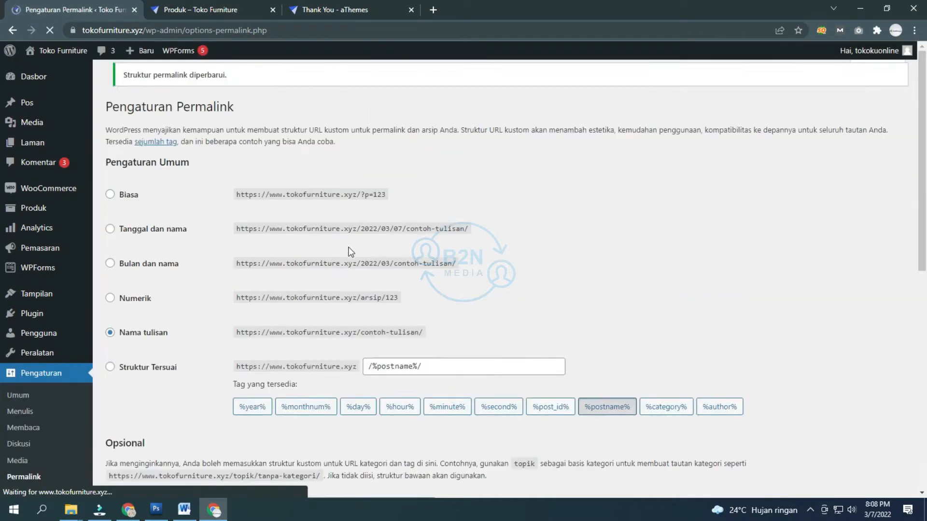
pyautogui.click(248, 331)
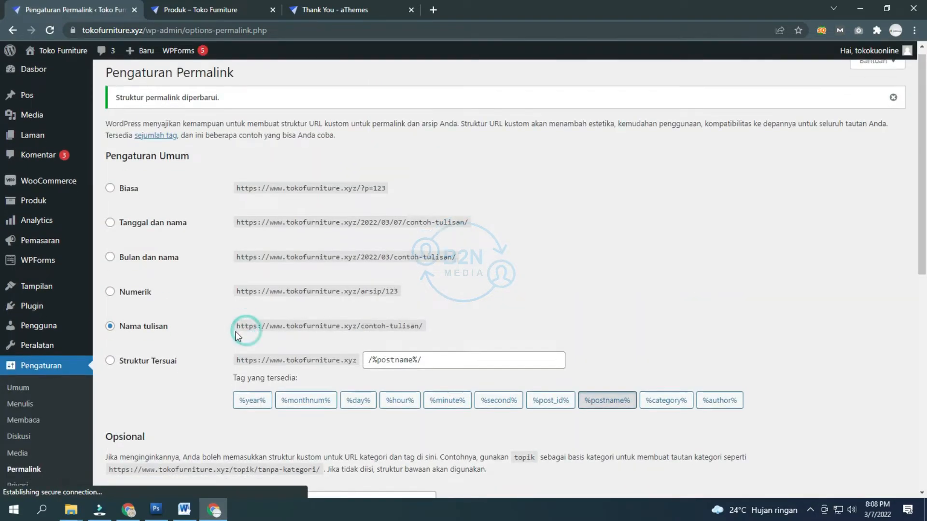
pyautogui.scroll(-1, 145, 407)
# Step: View the Privasi settings page, then switch to the Word store setup checklist
pyautogui.click(29, 440)
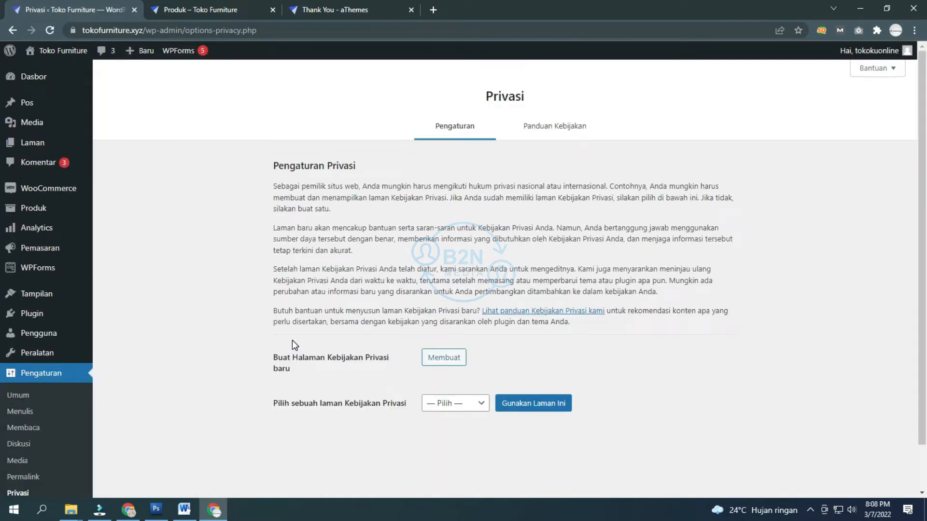
pyautogui.scroll(-1, 115, 365)
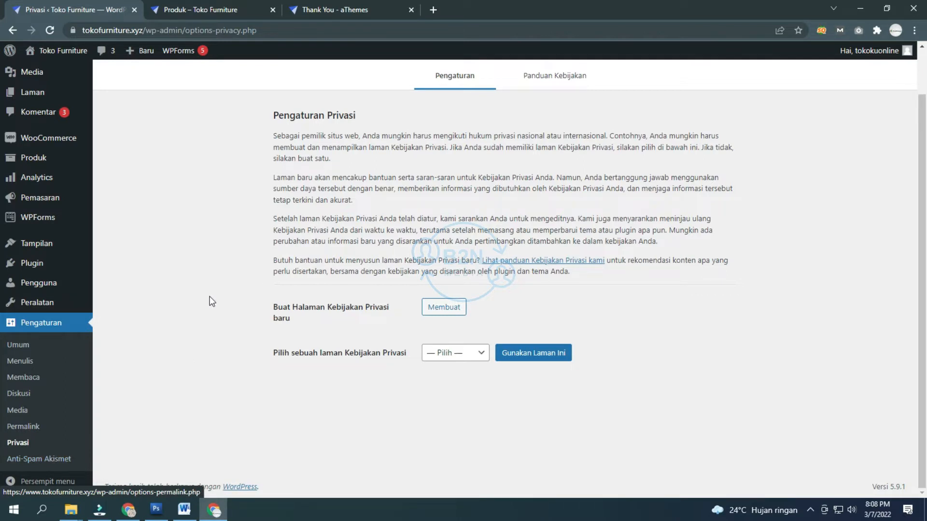
pyautogui.scroll(2, 170, 311)
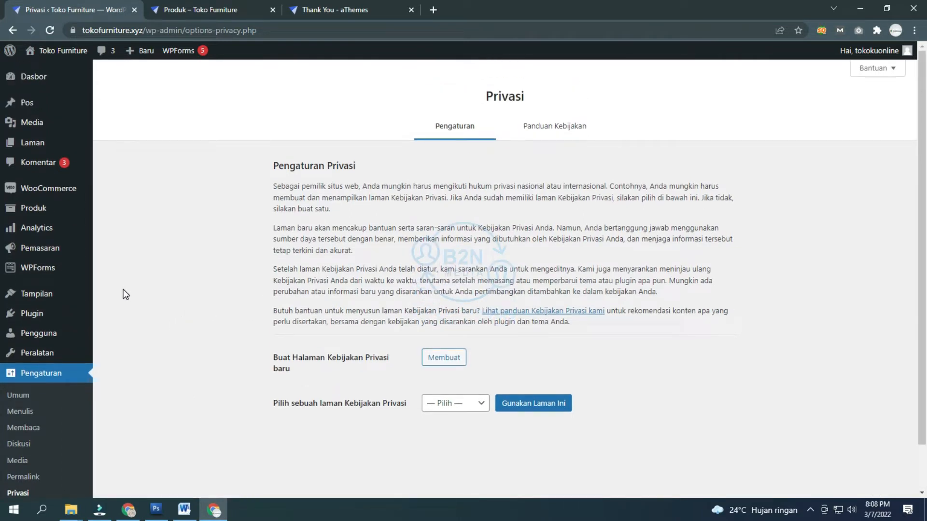
pyautogui.moveTo(56, 197)
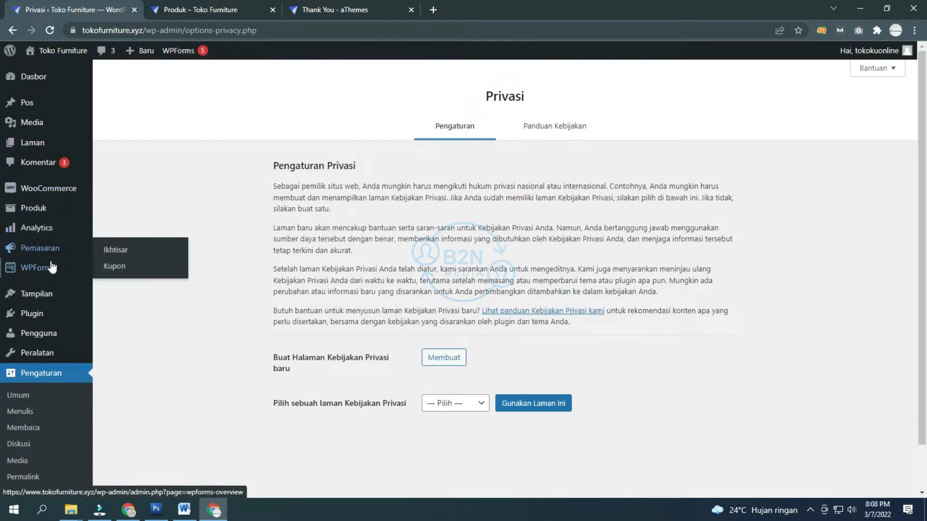
pyautogui.click(184, 510)
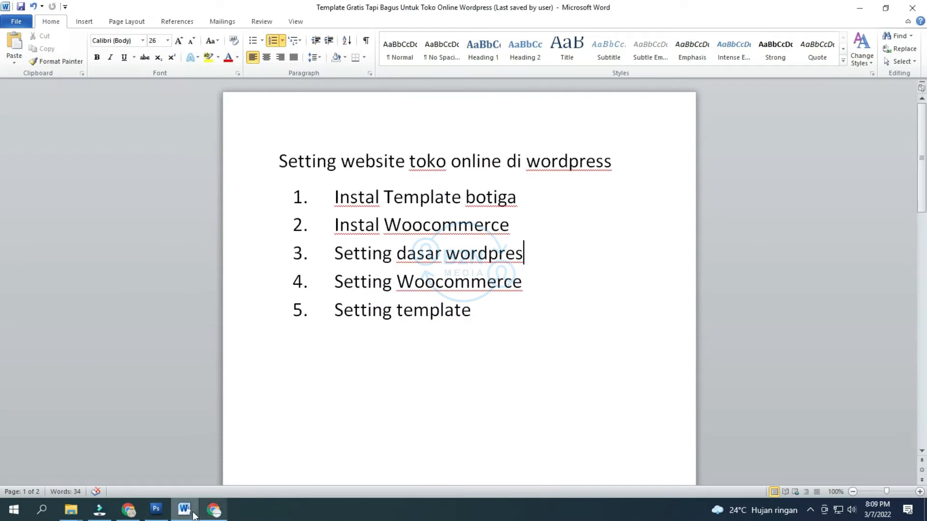
# Step: Go back from Word to the WordPress admin in Chrome
pyautogui.click(213, 509)
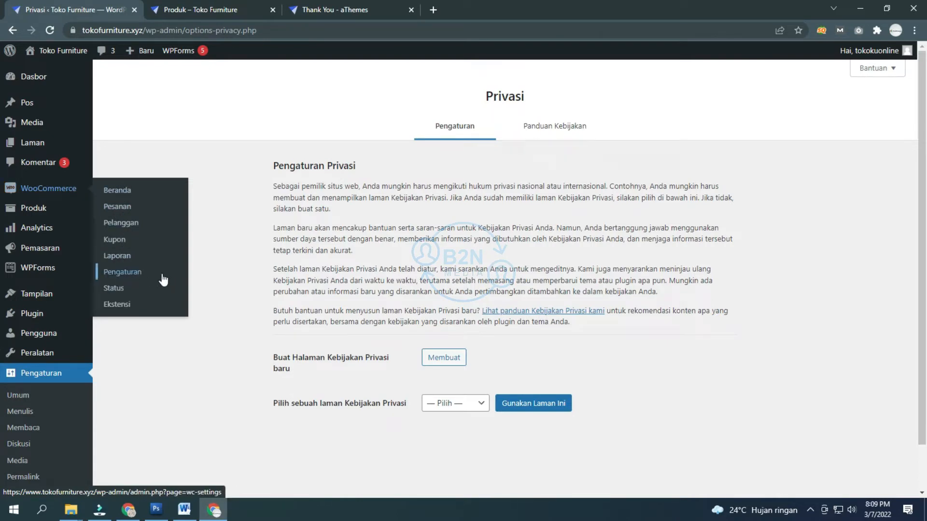
# Step: Enter the store's street address and city in WooCommerce's general settings
pyautogui.click(134, 274)
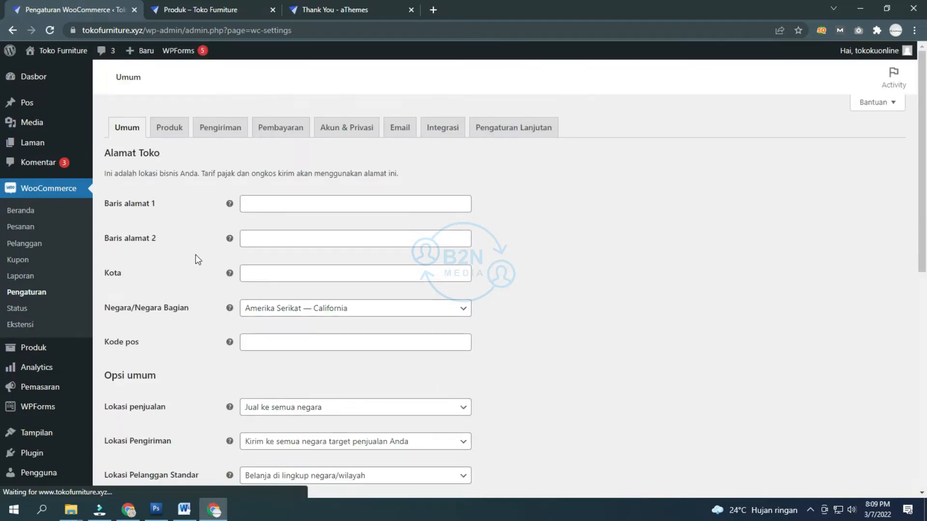
pyautogui.click(355, 208)
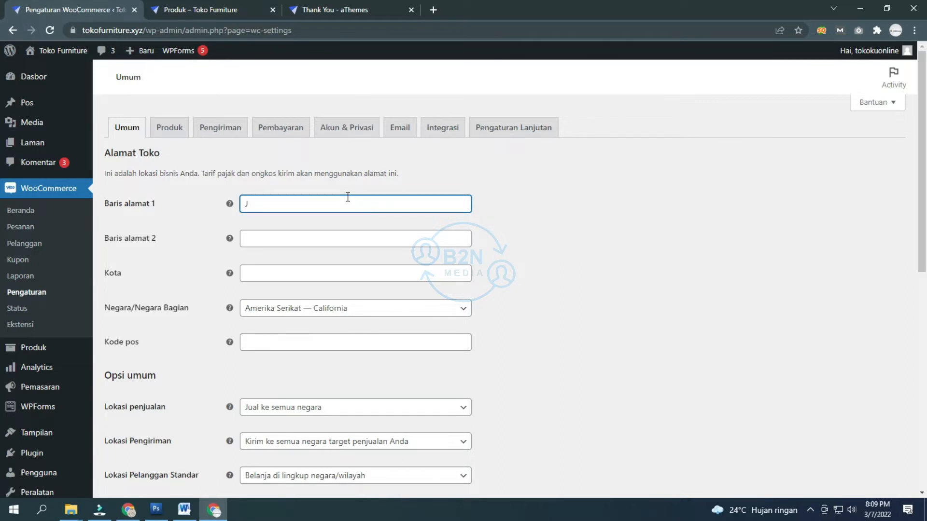
pyautogui.click(317, 240)
pyautogui.click(317, 268)
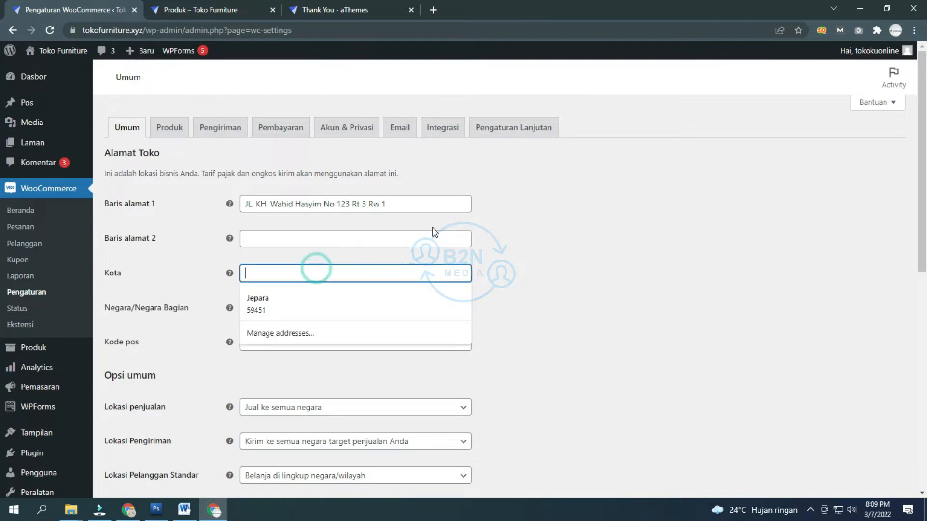
pyautogui.write('Jepara')
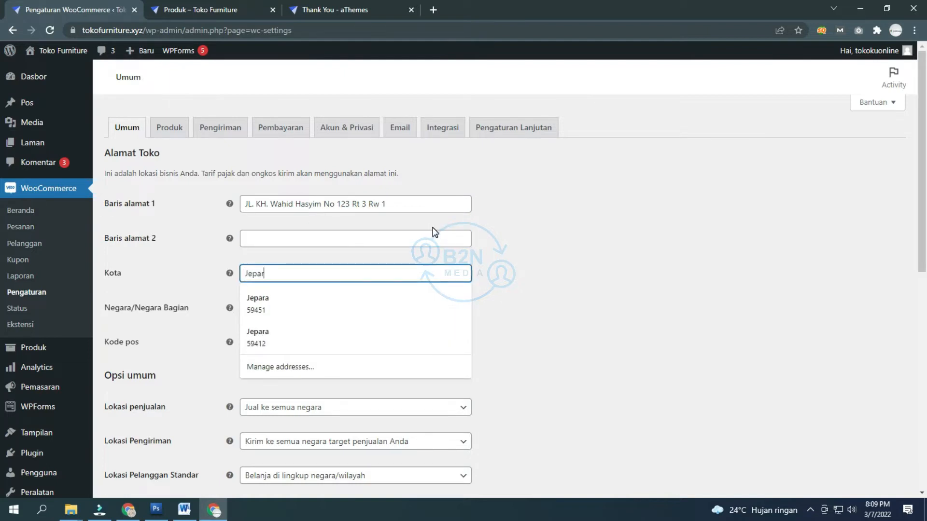
pyautogui.click(541, 264)
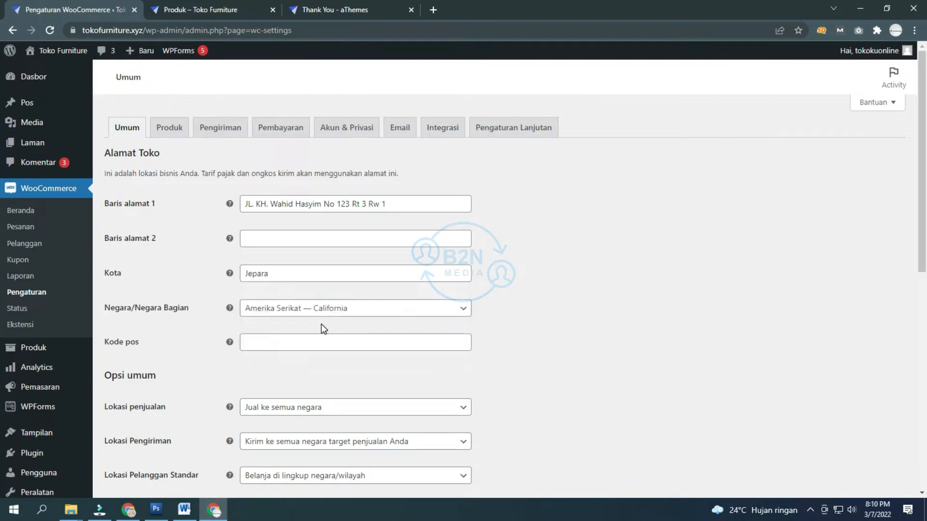
# Step: Set the store region to Indonesia — Jawa Tengah and enter the store's postcode
pyautogui.click(307, 311)
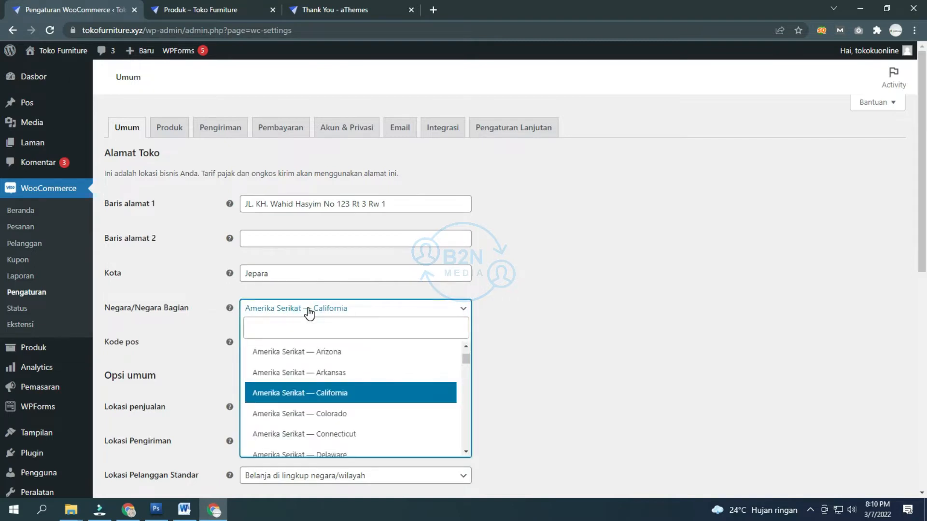
pyautogui.write('jawa')
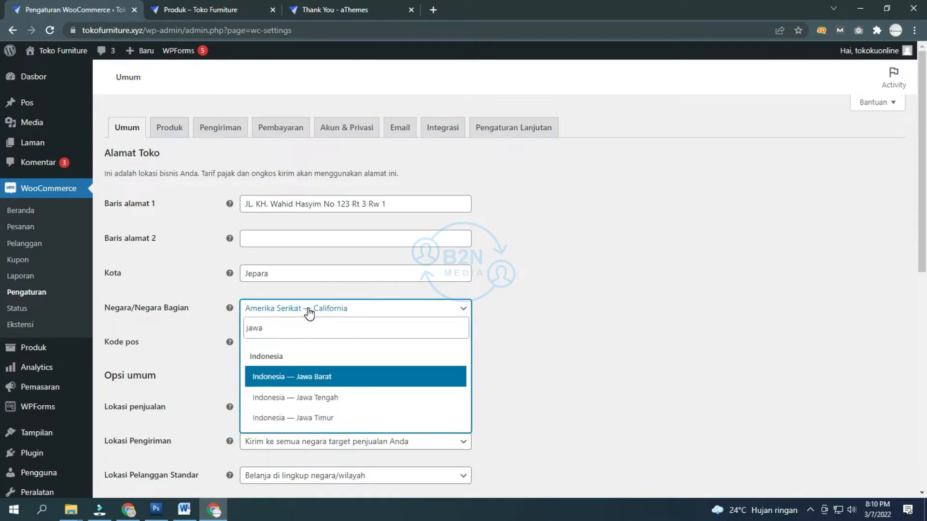
pyautogui.press('Down')
pyautogui.press('Return')
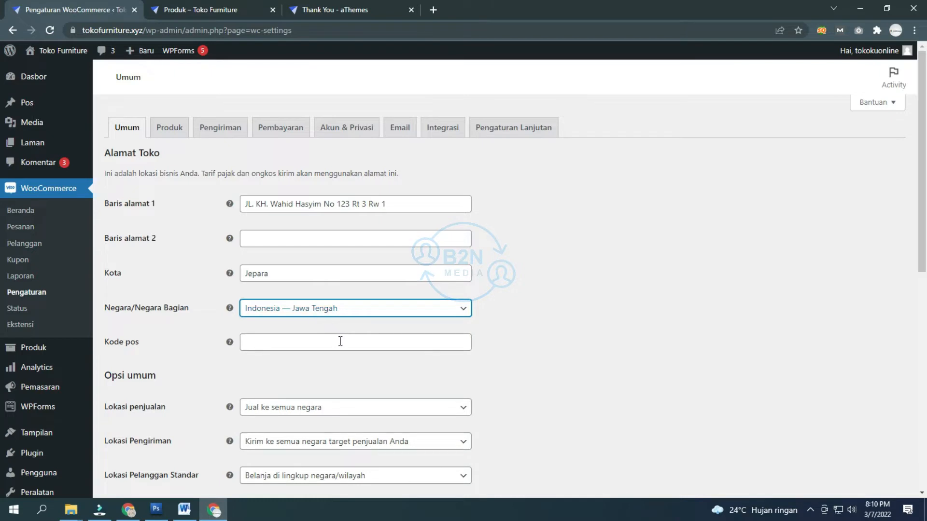
pyautogui.click(341, 340)
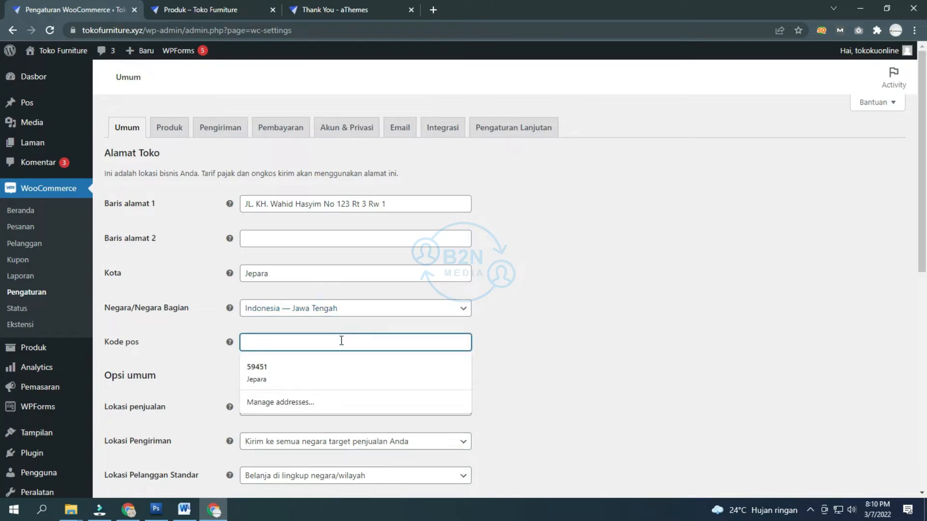
pyautogui.write('594')
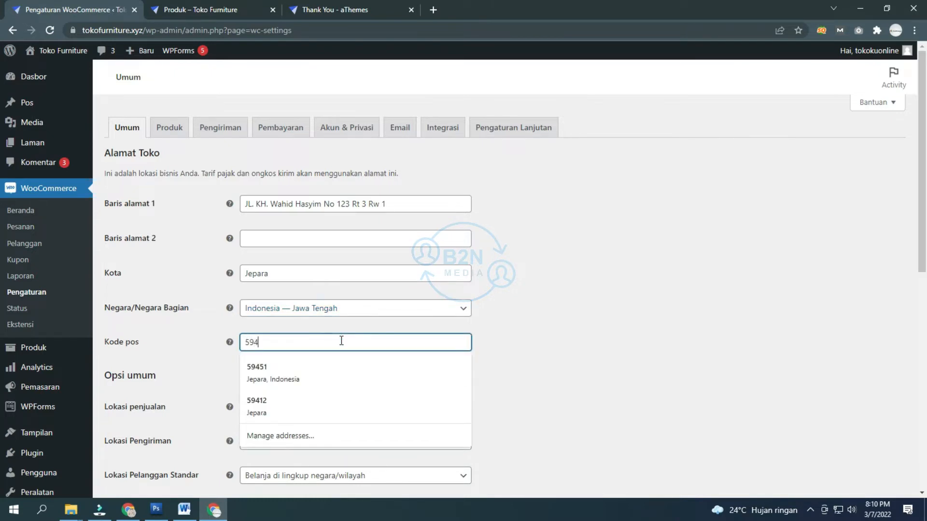
pyautogui.write('21')
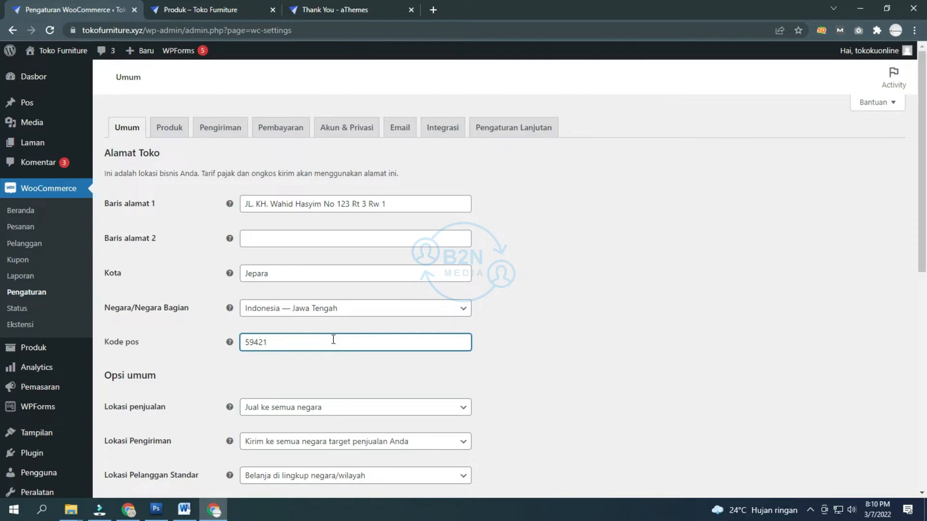
pyautogui.doubleClick(304, 338)
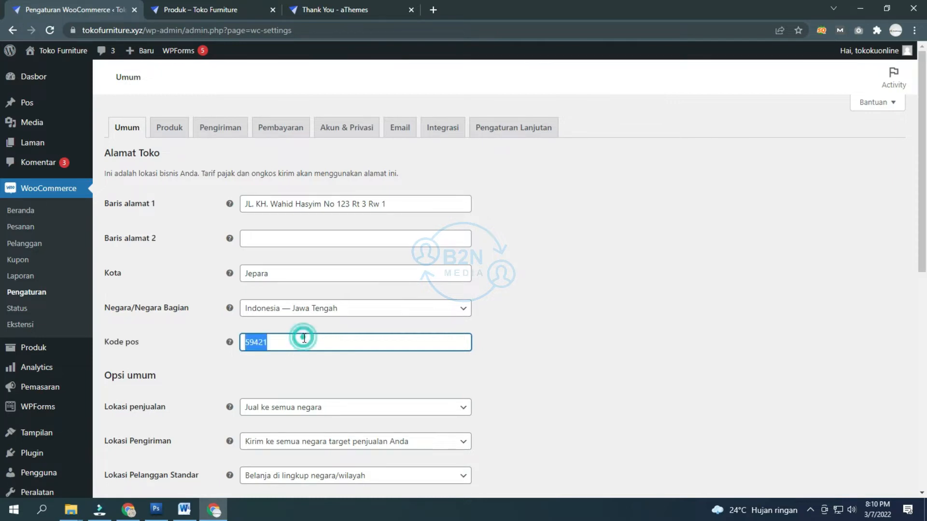
pyautogui.scroll(-1, 338, 345)
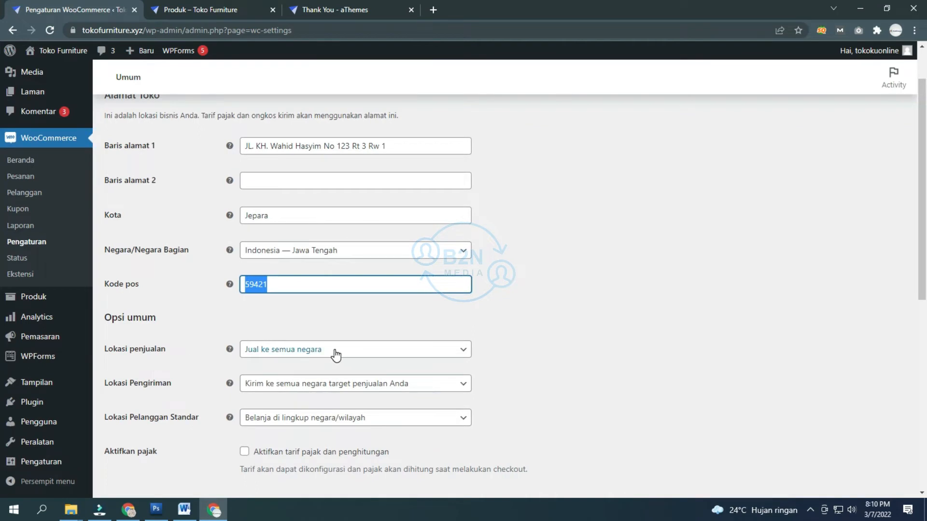
# Step: Set selling location to 'Jual ke Negara Tertentu' with Indonesia only
pyautogui.click(333, 351)
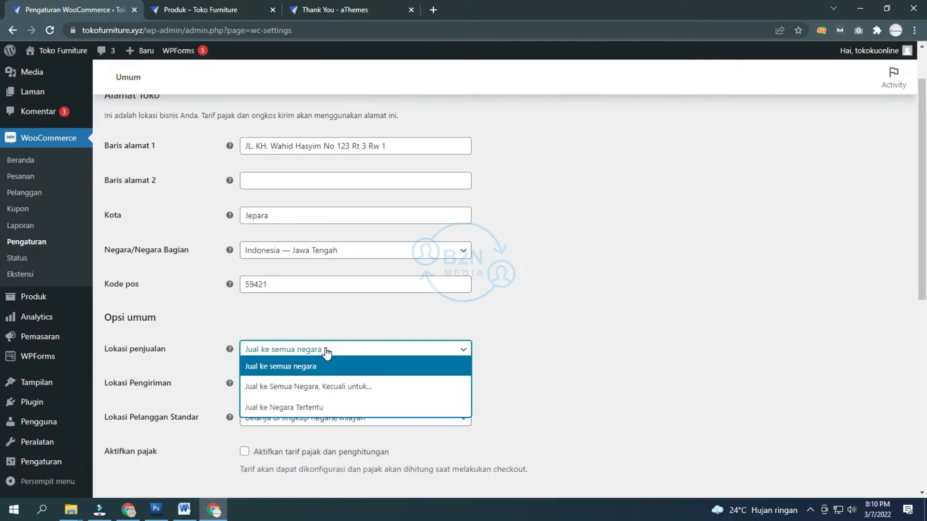
pyautogui.click(313, 408)
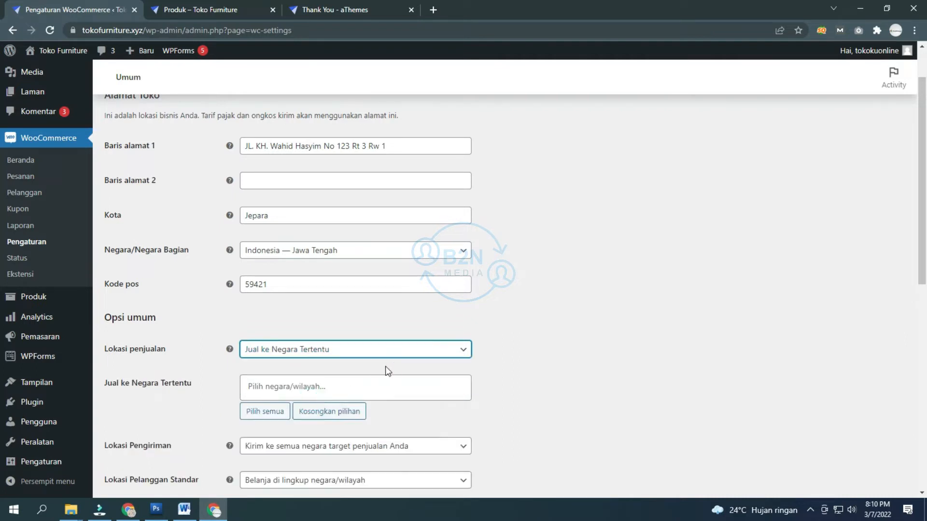
pyautogui.click(353, 384)
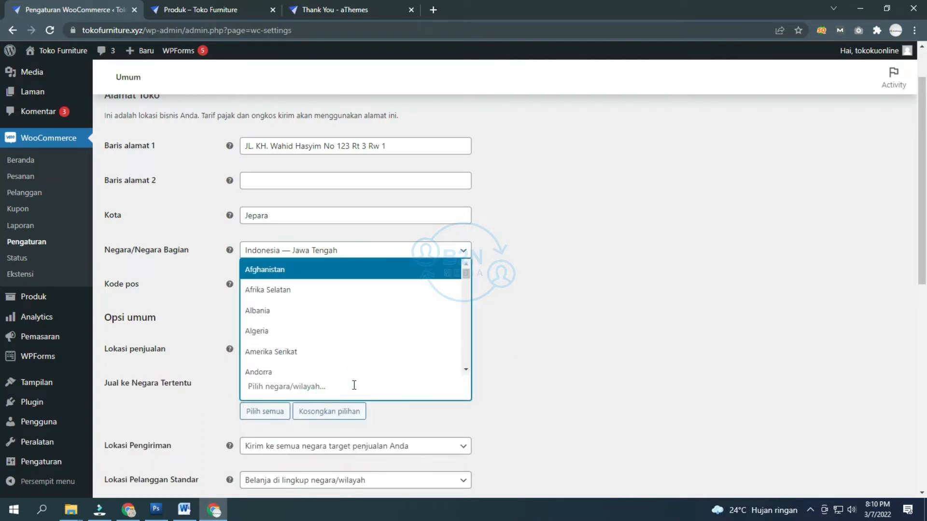
pyautogui.write('indonesia')
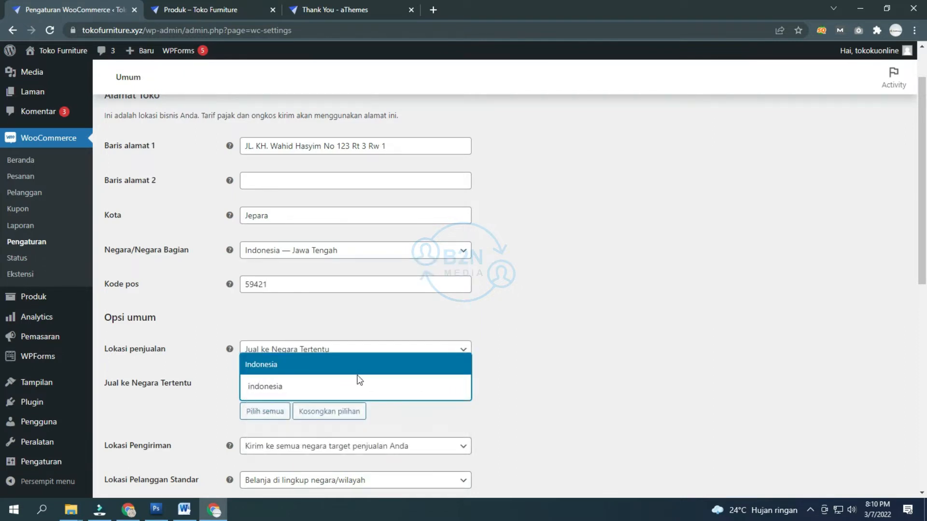
pyautogui.click(340, 385)
pyautogui.click(341, 385)
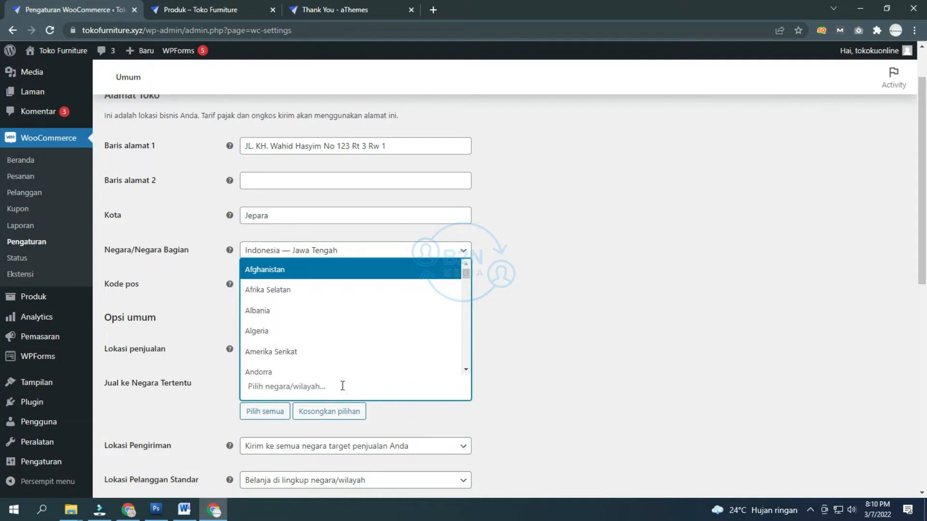
pyautogui.write('indo')
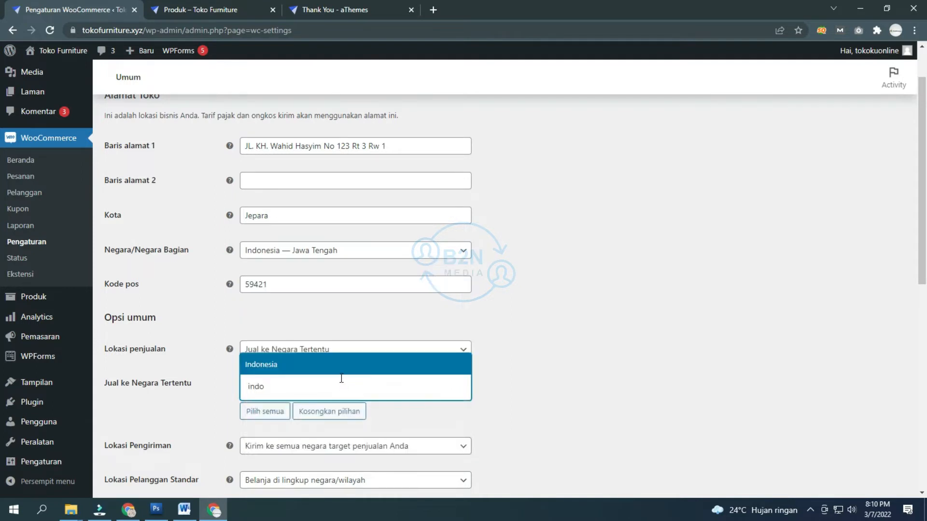
pyautogui.click(351, 363)
pyautogui.scroll(-3, 573, 349)
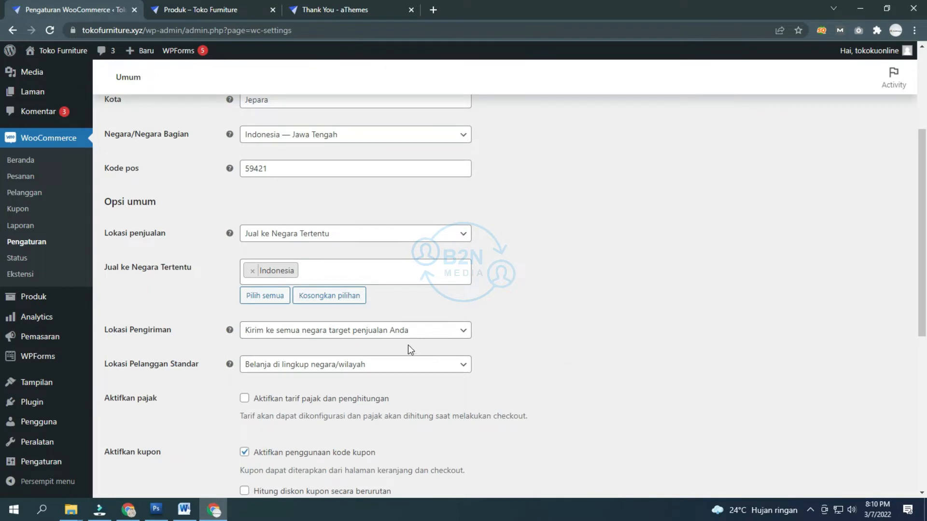
# Step: Set shipping location to 'Kirim ke negara tertentu saja' with Indonesia only
pyautogui.click(412, 333)
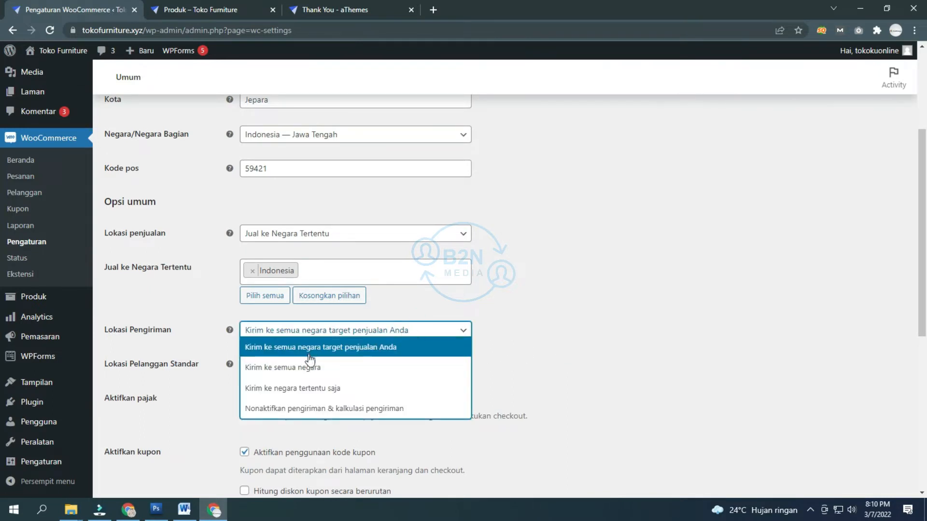
pyautogui.click(301, 390)
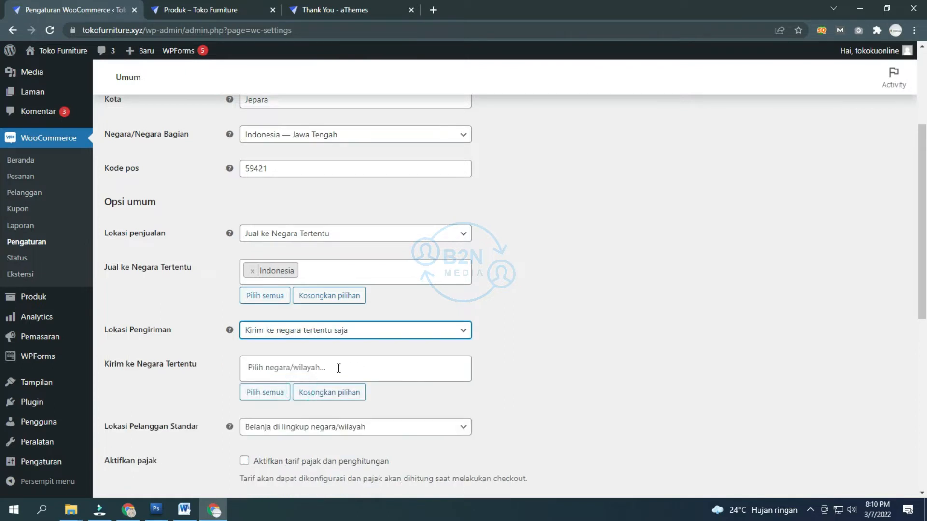
pyautogui.click(337, 368)
pyautogui.write('indo')
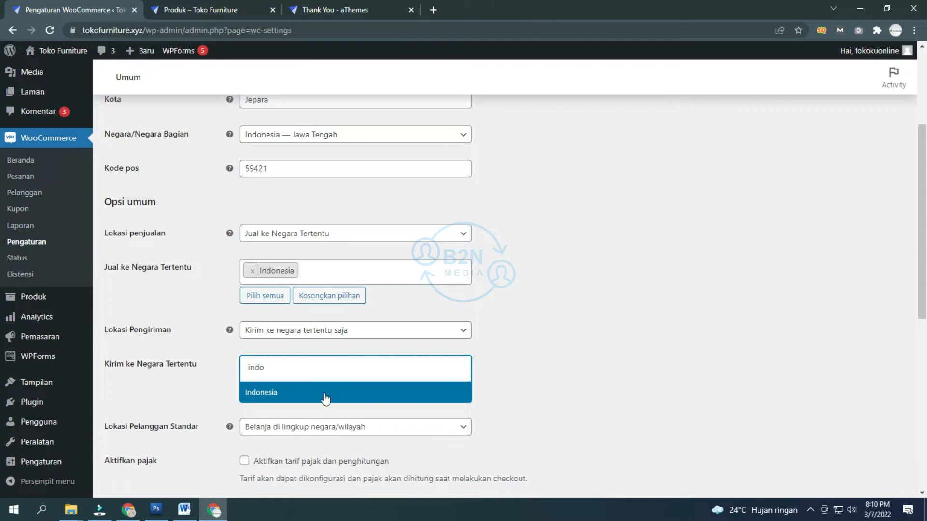
pyautogui.click(325, 396)
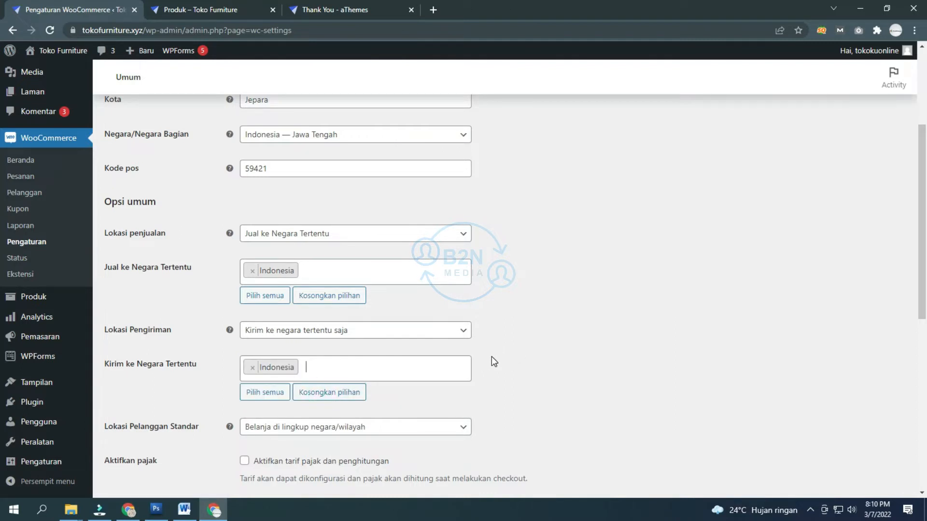
pyautogui.scroll(-3, 492, 357)
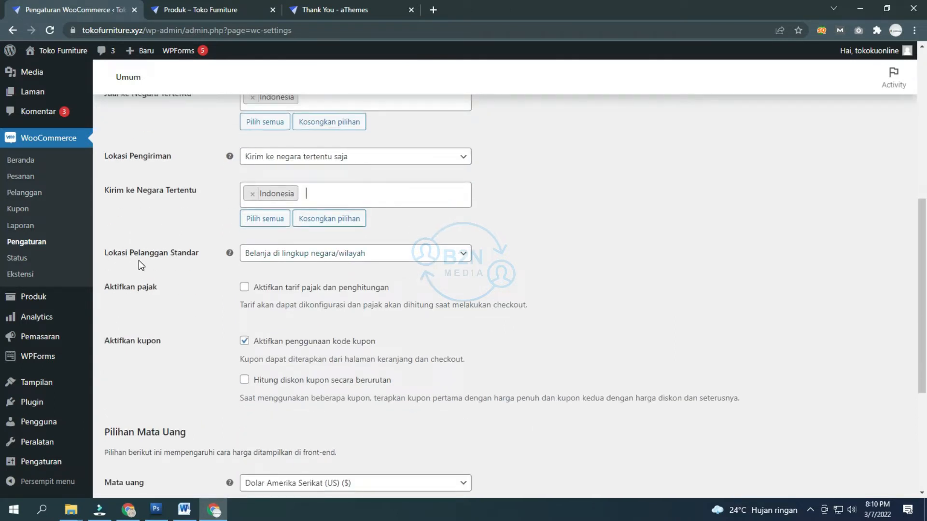
# Step: Check the default customer location options, leaving the default unchanged
pyautogui.click(357, 264)
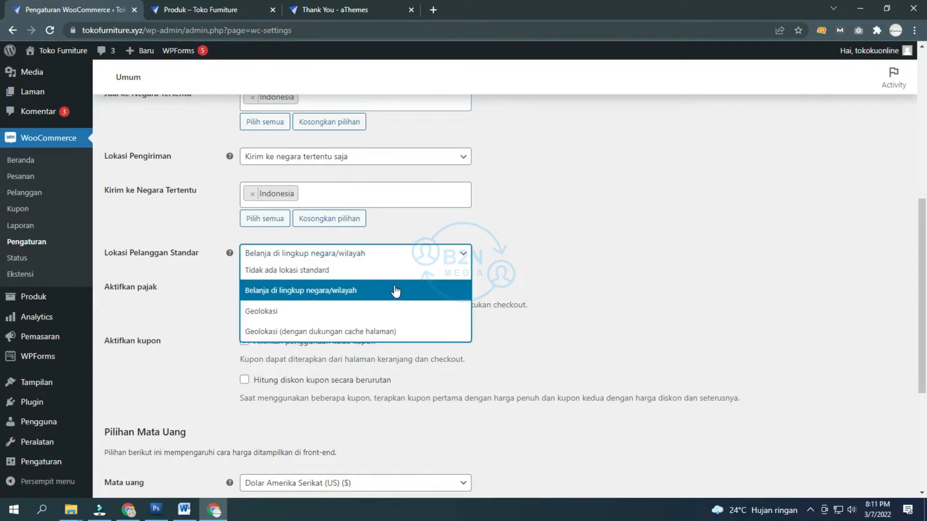
pyautogui.click(526, 256)
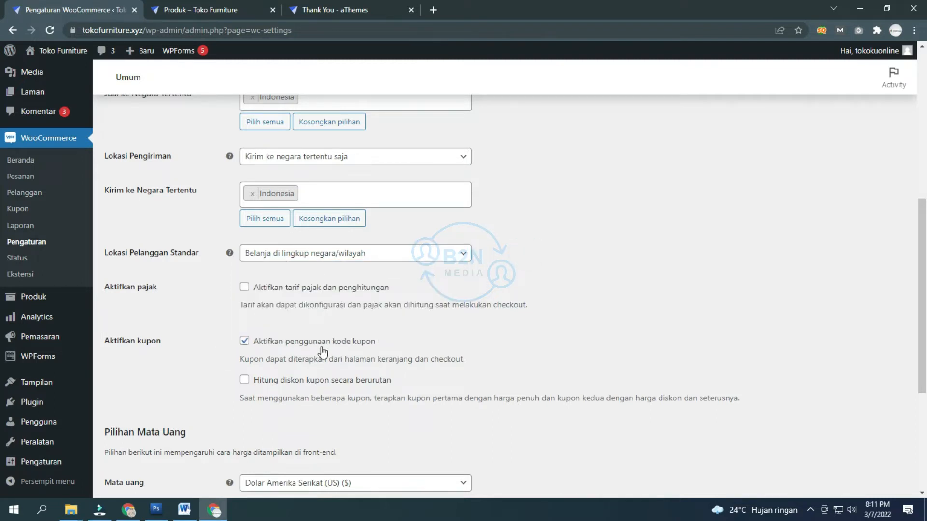
pyautogui.scroll(-3, 167, 355)
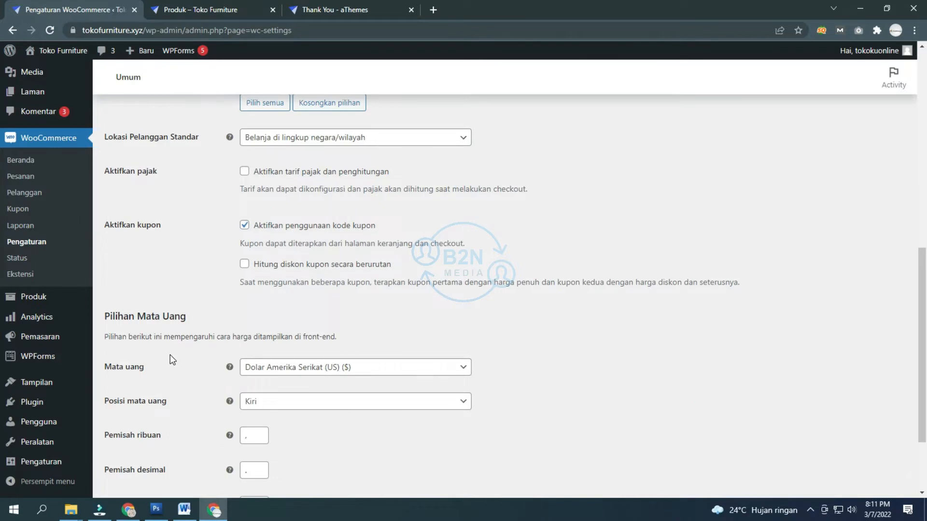
# Step: Set the store currency to Rupiah Indonesia (Rp), keeping currency position Kiri
pyautogui.click(355, 369)
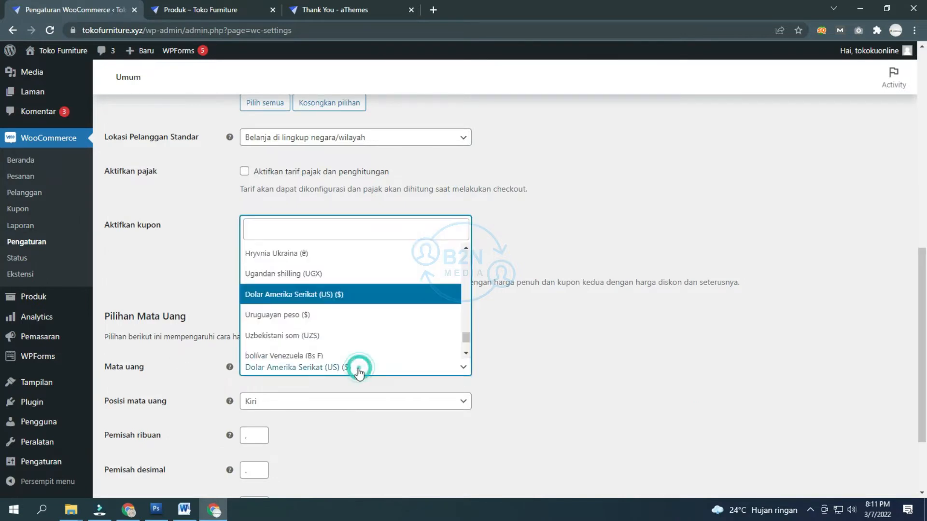
pyautogui.write('ru')
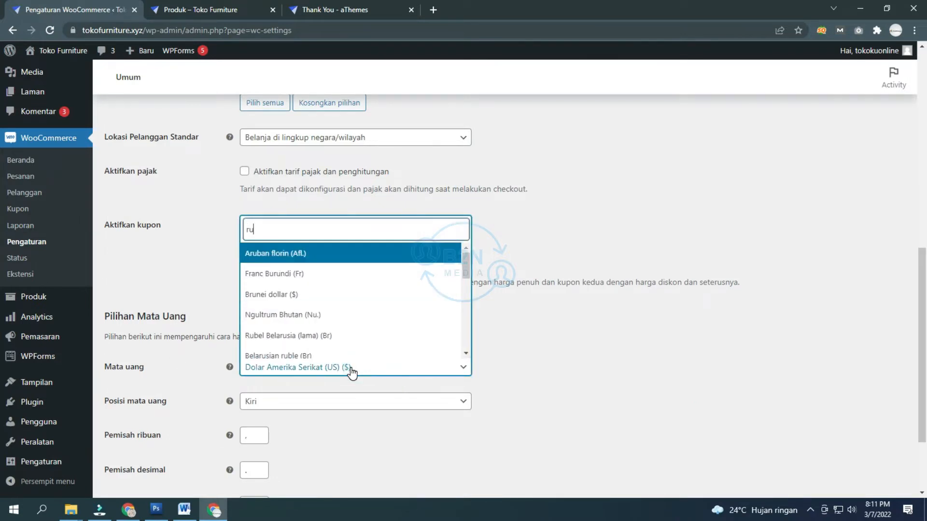
pyautogui.write('piah')
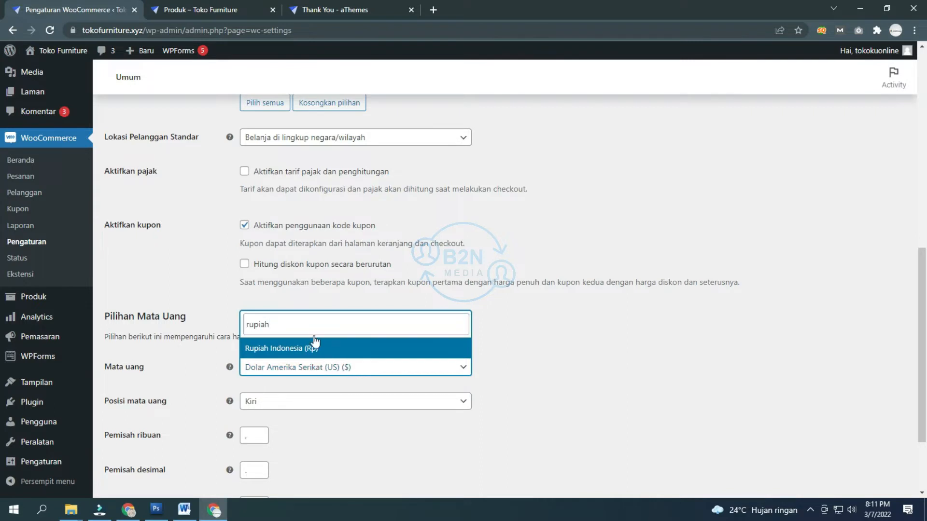
pyautogui.click(317, 347)
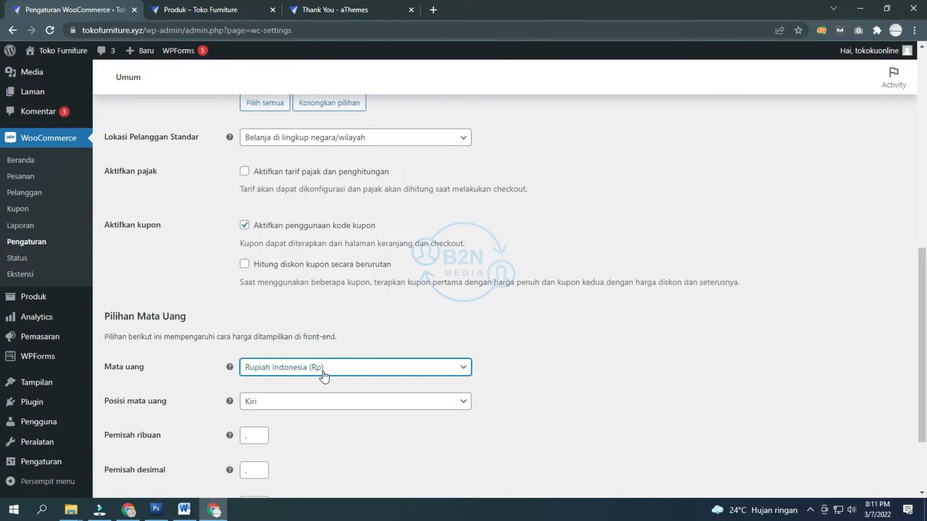
pyautogui.click(281, 401)
pyautogui.click(281, 402)
# Step: Save the WooCommerce general settings and go to the Produk tab
pyautogui.scroll(-2, 282, 401)
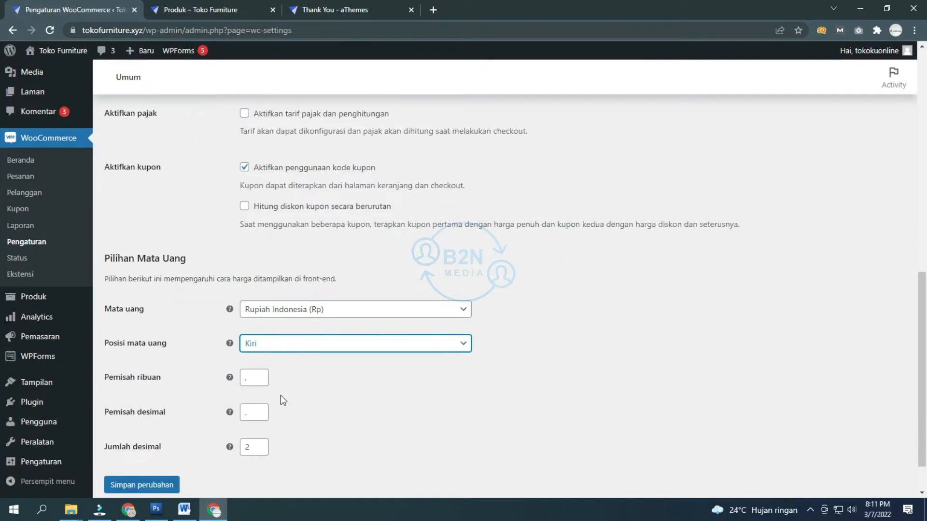
pyautogui.scroll(4, 291, 369)
pyautogui.scroll(5, 289, 366)
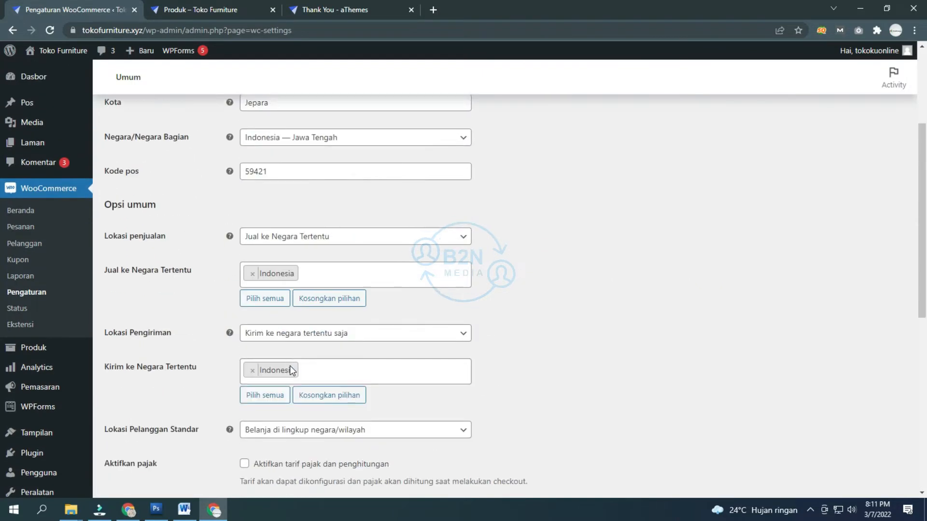
pyautogui.scroll(5, 291, 366)
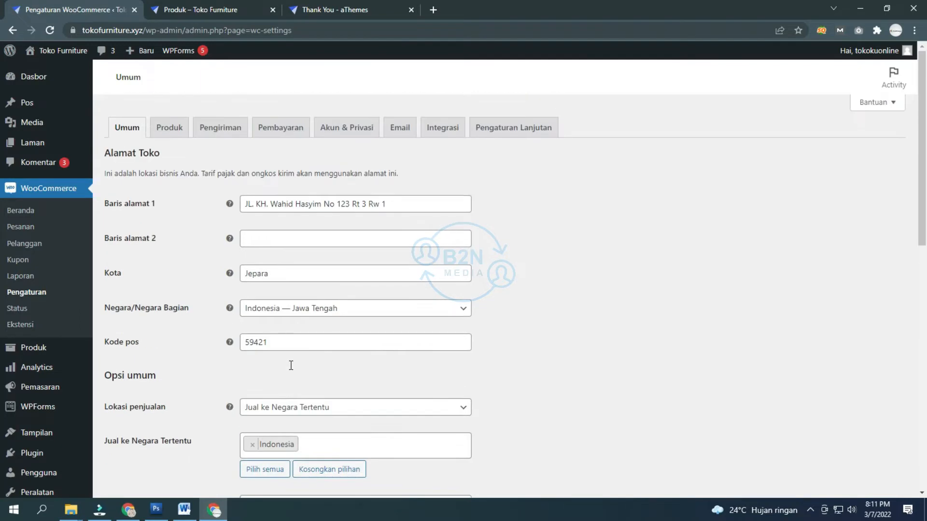
pyautogui.scroll(-13, 263, 368)
pyautogui.click(164, 441)
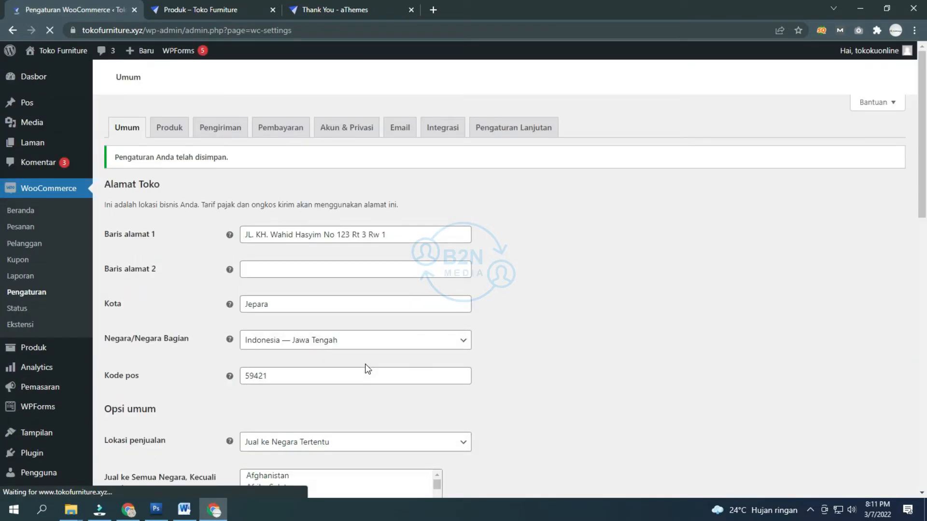
pyautogui.scroll(-7, 367, 369)
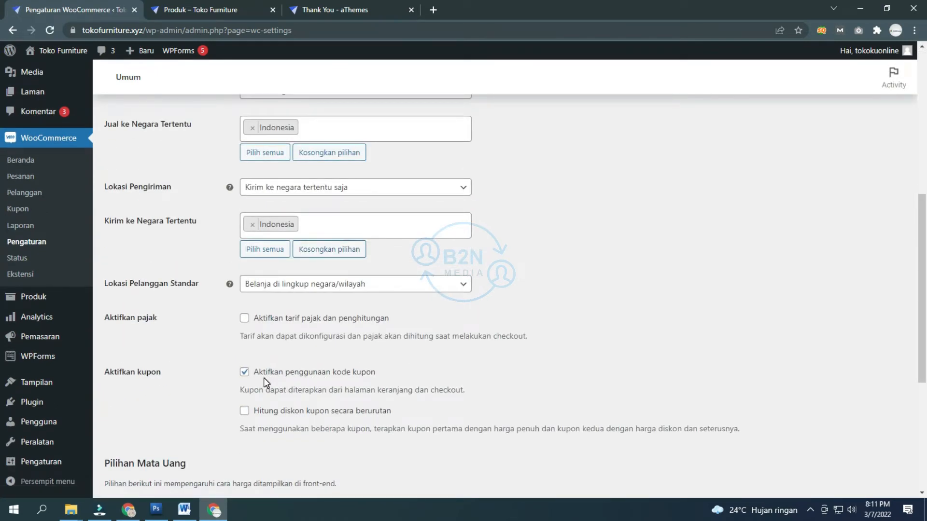
pyautogui.scroll(8, 264, 378)
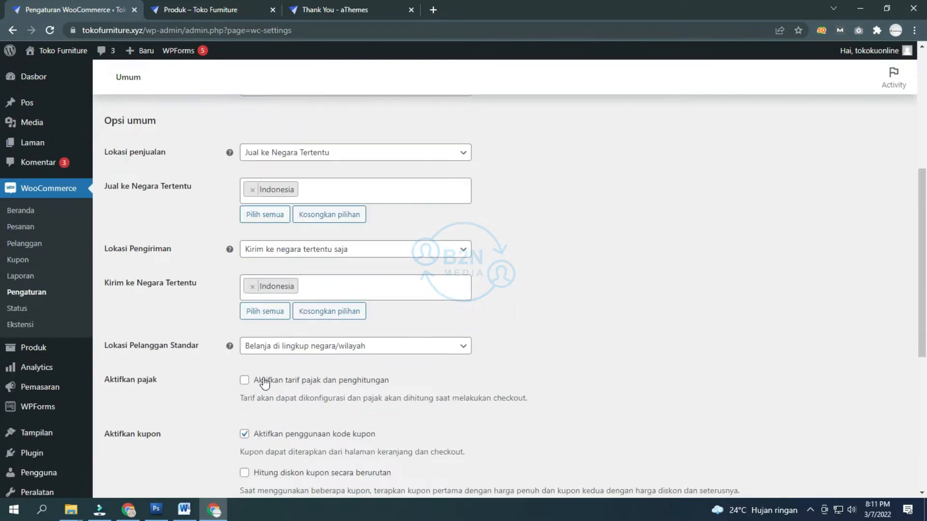
pyautogui.click(176, 125)
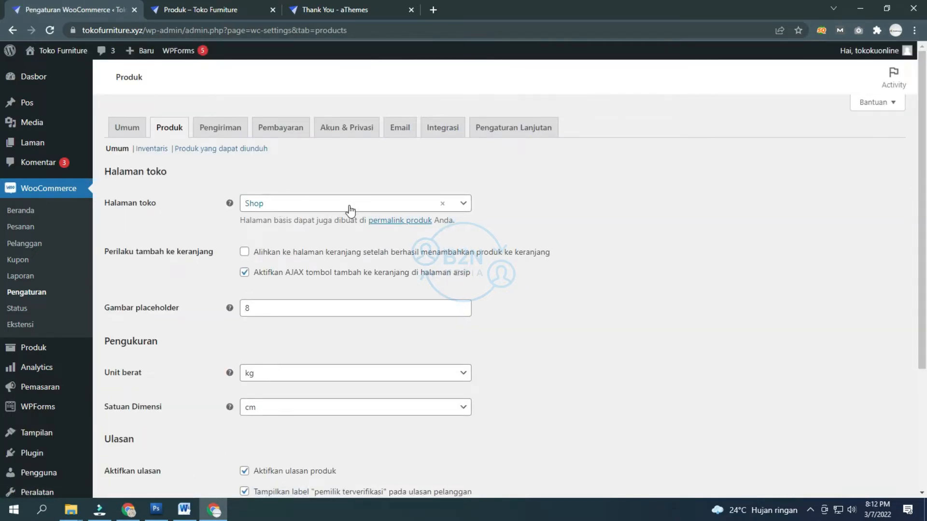
pyautogui.click(337, 211)
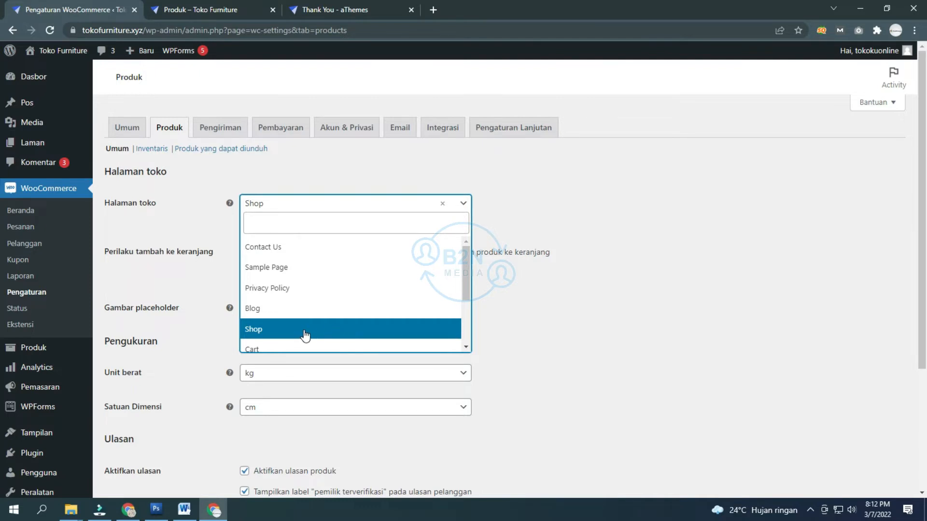
pyautogui.click(526, 317)
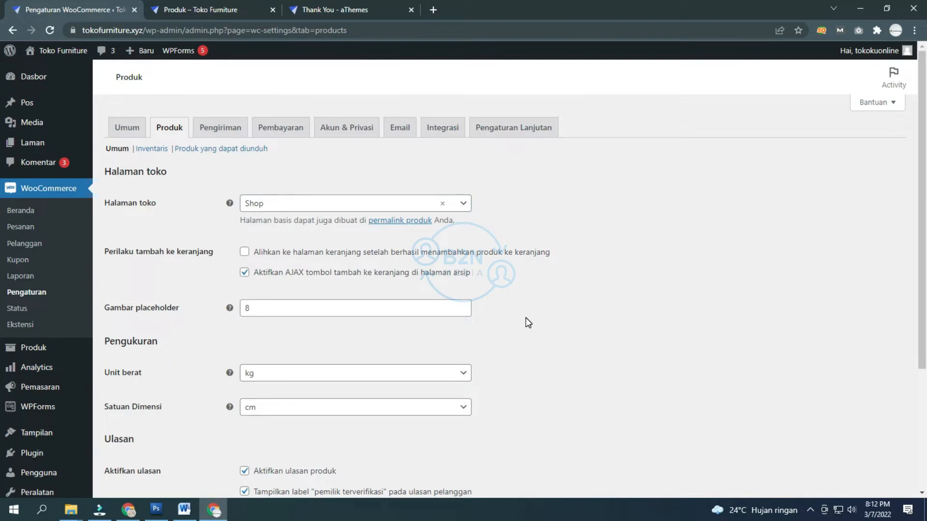
pyautogui.click(334, 204)
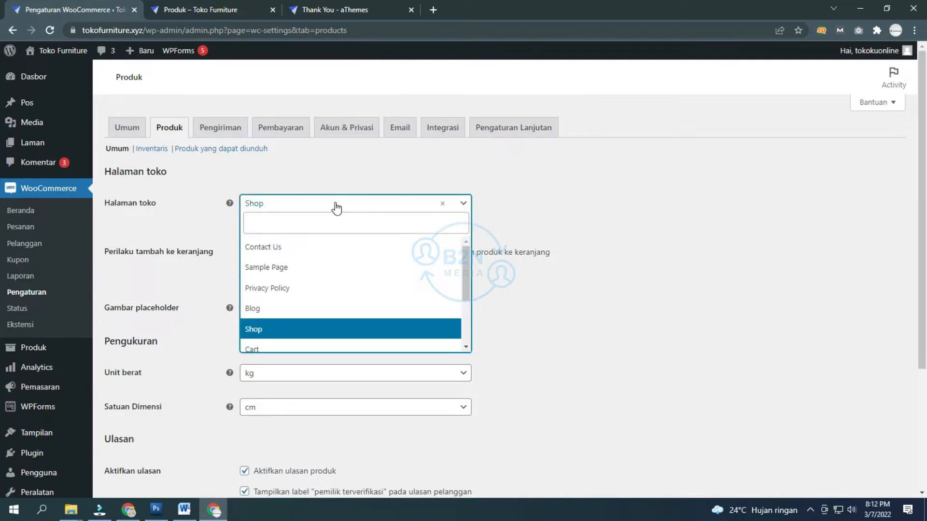
pyautogui.click(335, 205)
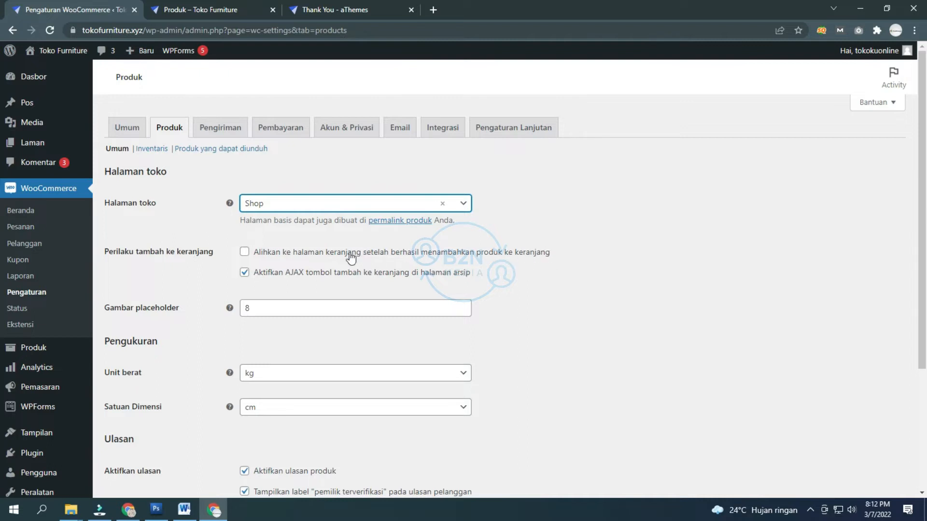
pyautogui.scroll(-1, 270, 278)
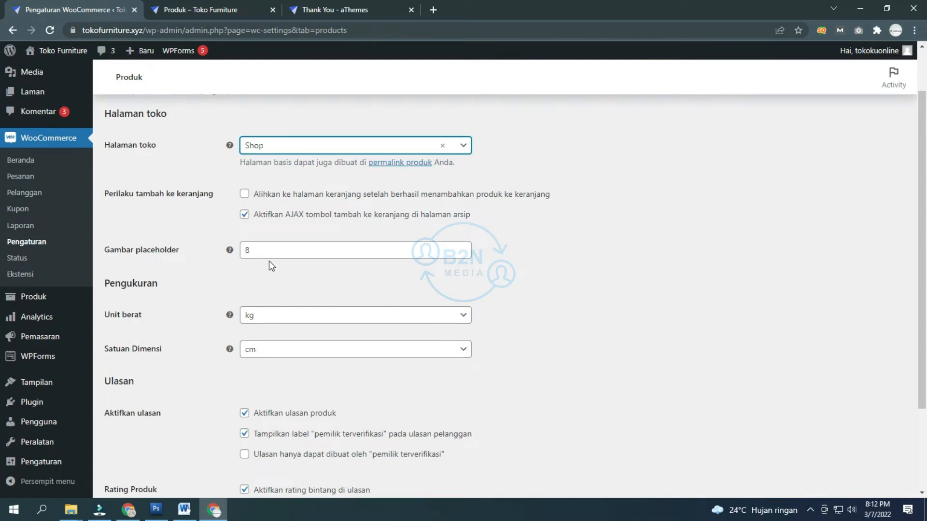
pyautogui.scroll(-2, 262, 298)
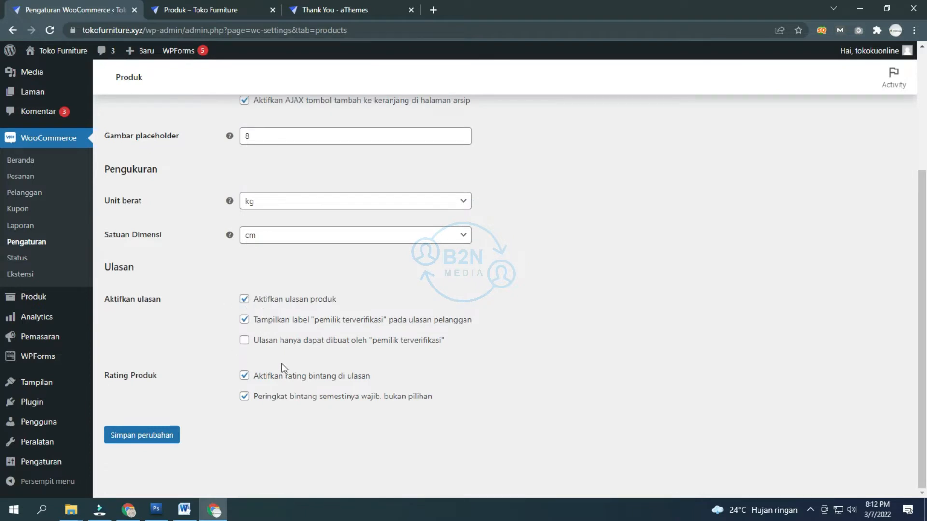
pyautogui.scroll(3, 194, 381)
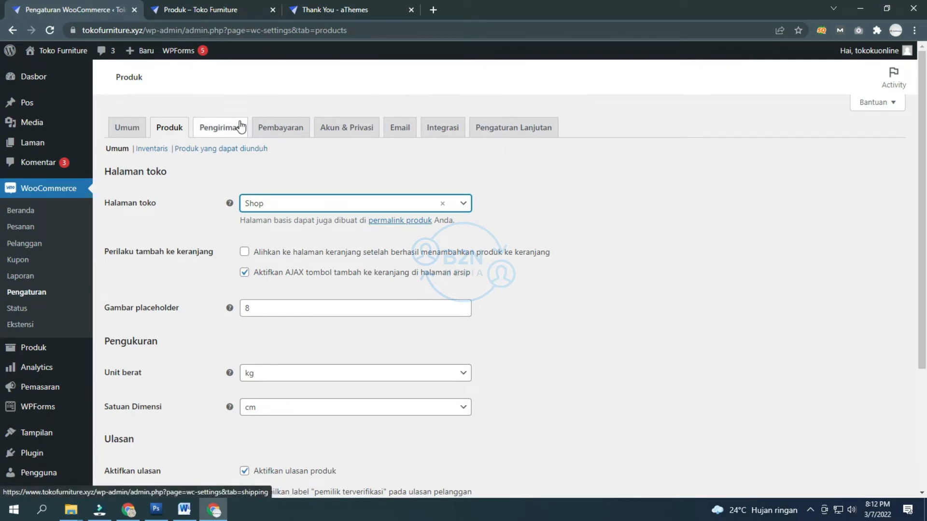
# Step: Review the Pengiriman shipping zones, then bring up the Pembayaran payment settings
pyautogui.click(233, 135)
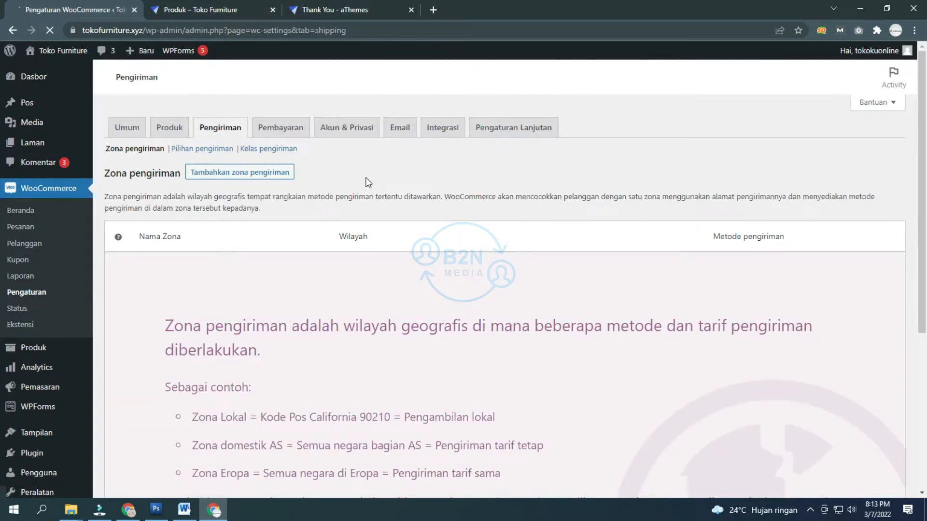
pyautogui.scroll(-5, 359, 184)
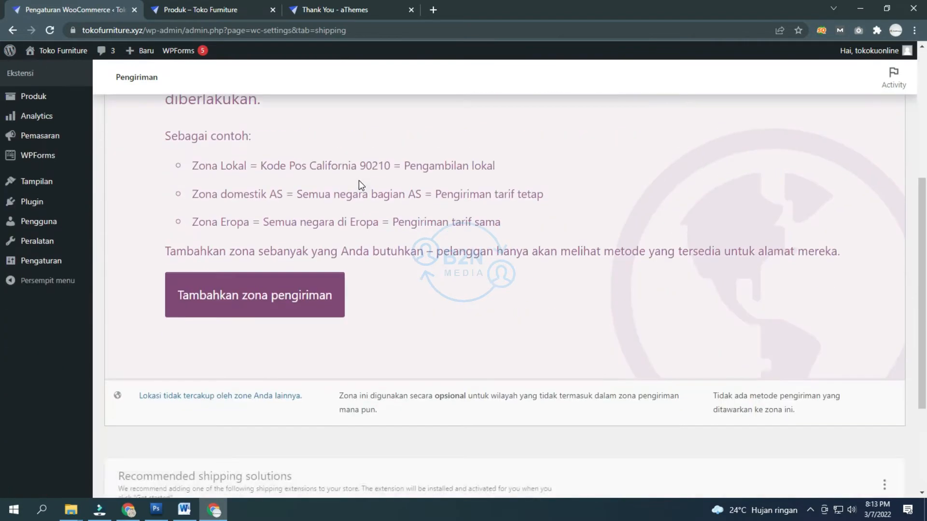
pyautogui.scroll(5, 359, 184)
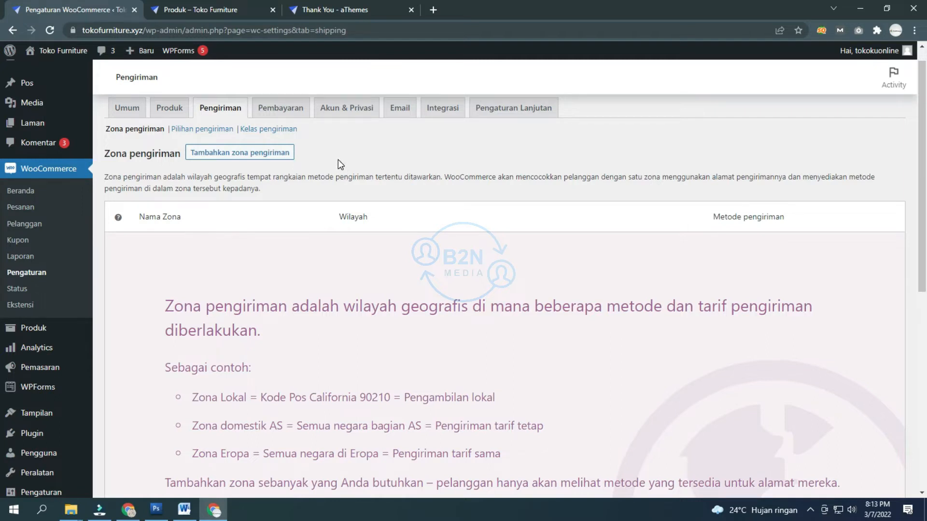
pyautogui.scroll(1, 339, 161)
pyautogui.click(345, 172)
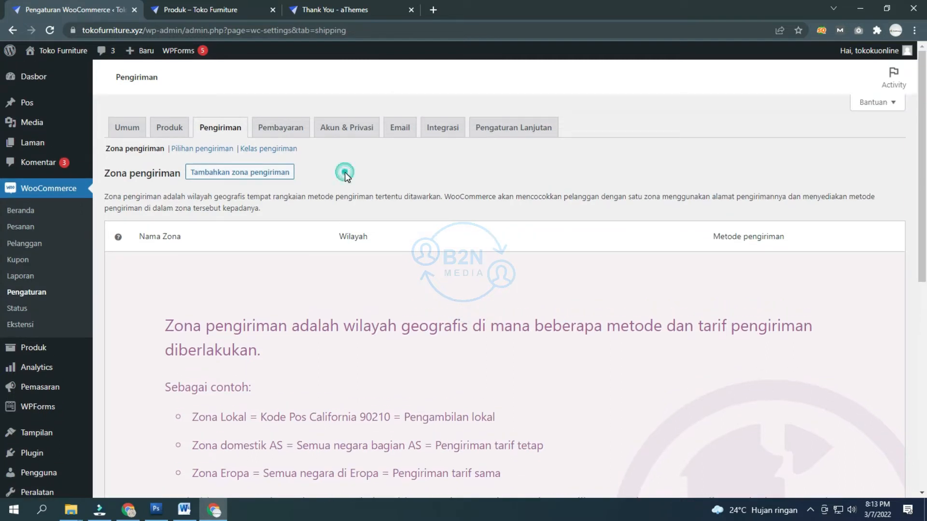
pyautogui.click(292, 135)
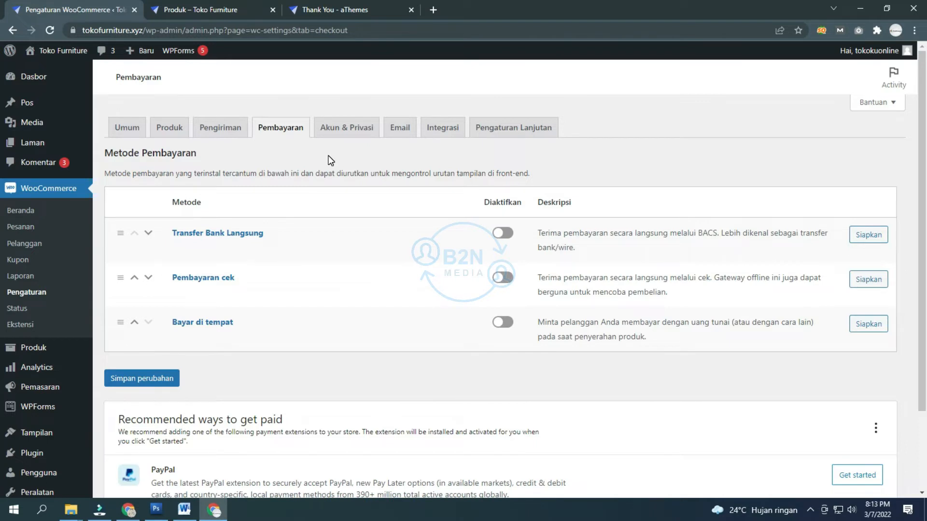
# Step: Review the disabled payment methods, then switch to the Word setup checklist
pyautogui.doubleClick(409, 170)
pyautogui.click(312, 167)
pyautogui.scroll(-2, 40, 311)
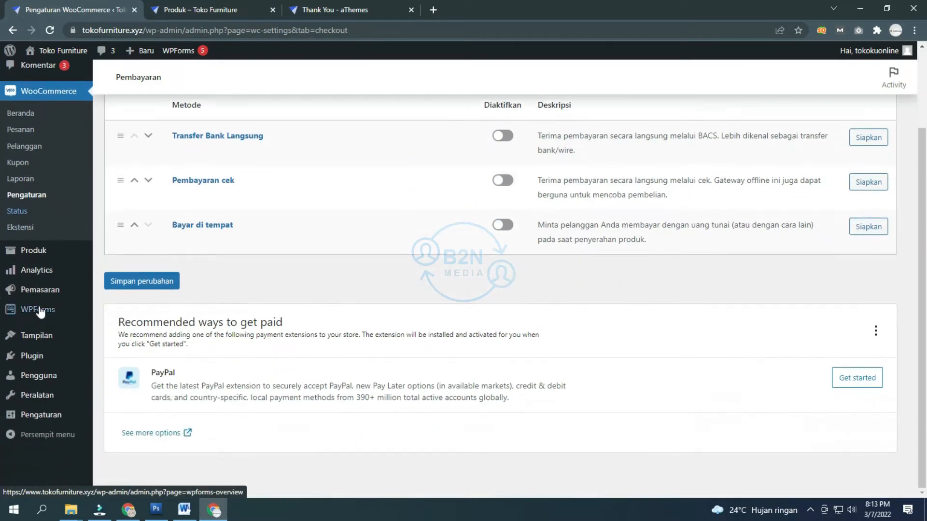
pyautogui.scroll(2, 41, 366)
pyautogui.moveTo(38, 155)
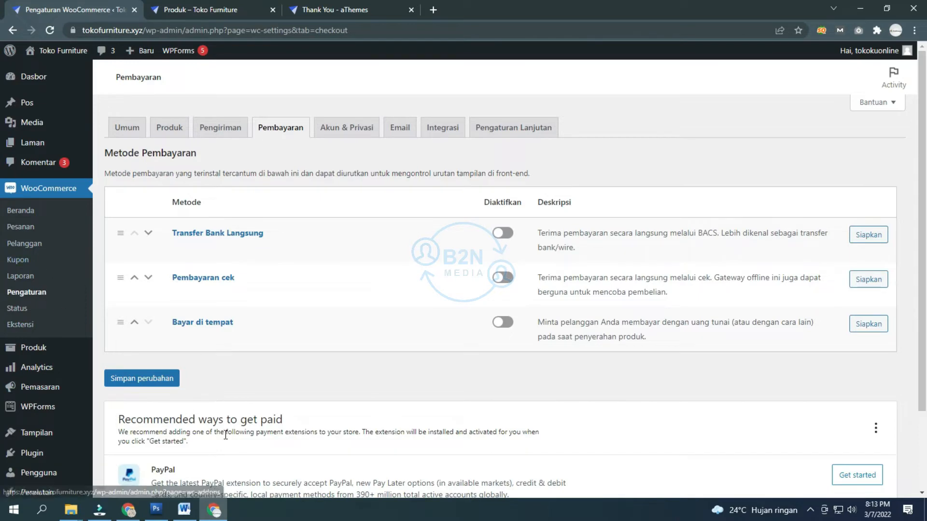
pyautogui.click(186, 510)
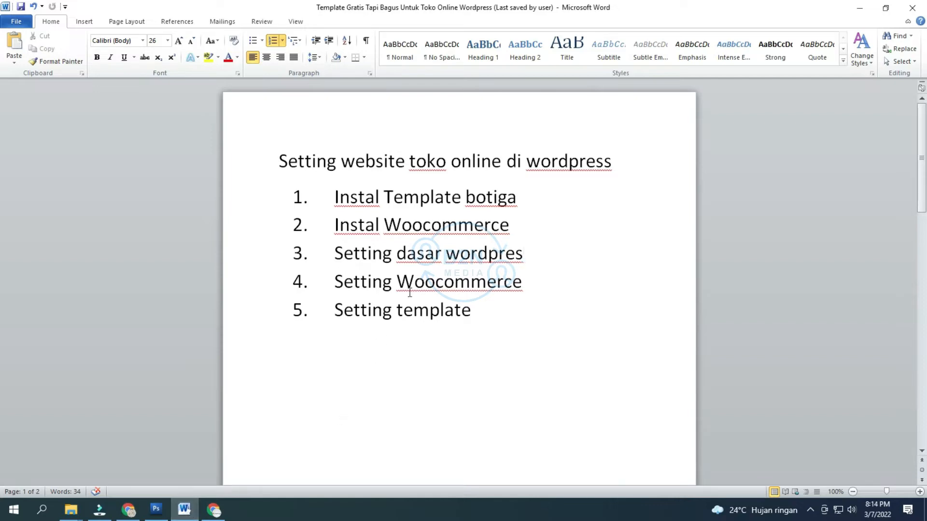
# Step: Return to the WordPress admin and head for Tampilan > Sesuaikan
pyautogui.click(183, 505)
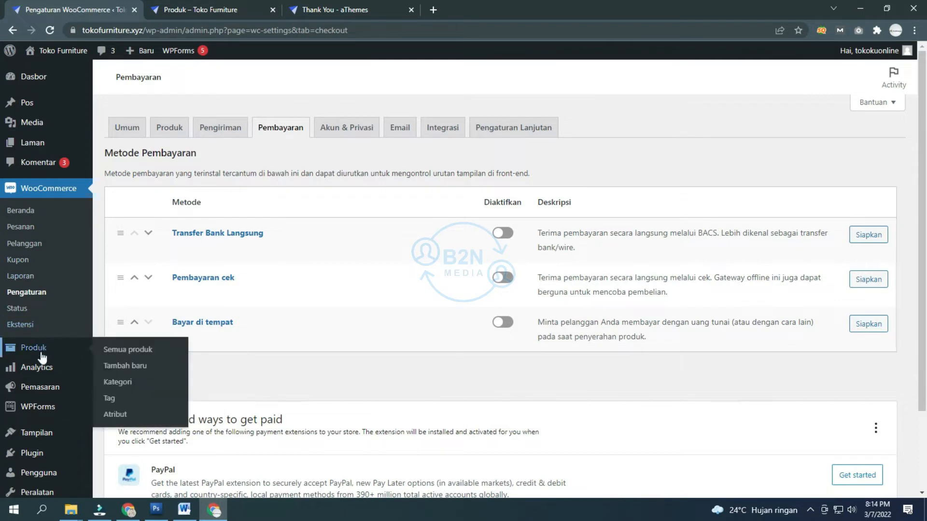
pyautogui.moveTo(38, 395)
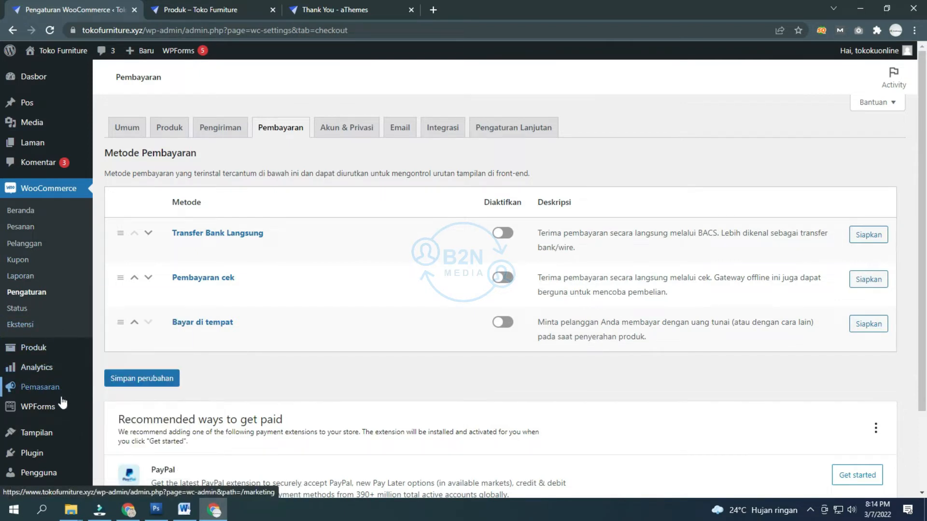
pyautogui.moveTo(47, 437)
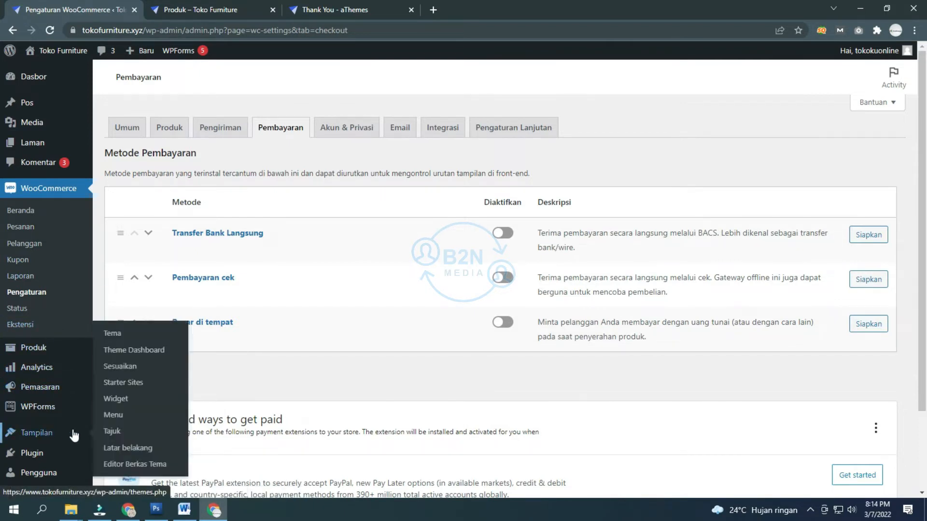
# Step: Open the Customizer's General section and view its background image settings
pyautogui.click(129, 367)
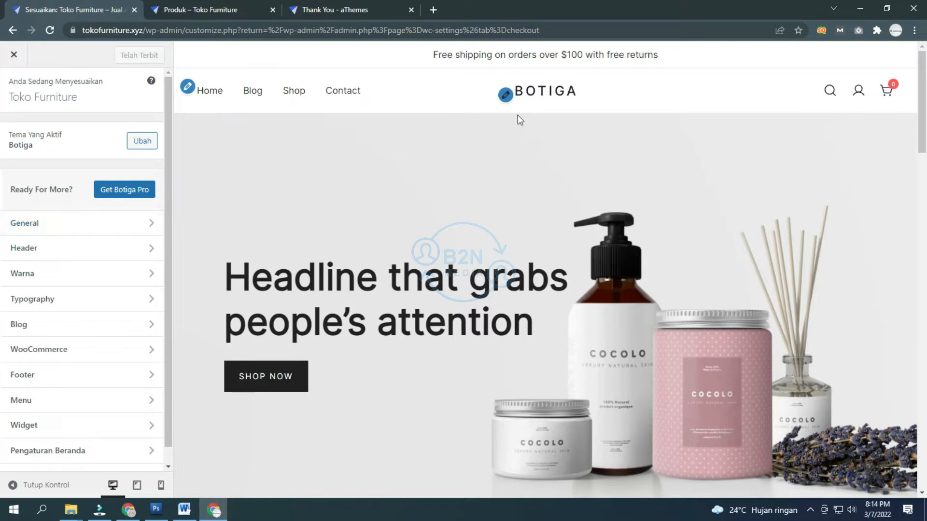
pyautogui.click(58, 224)
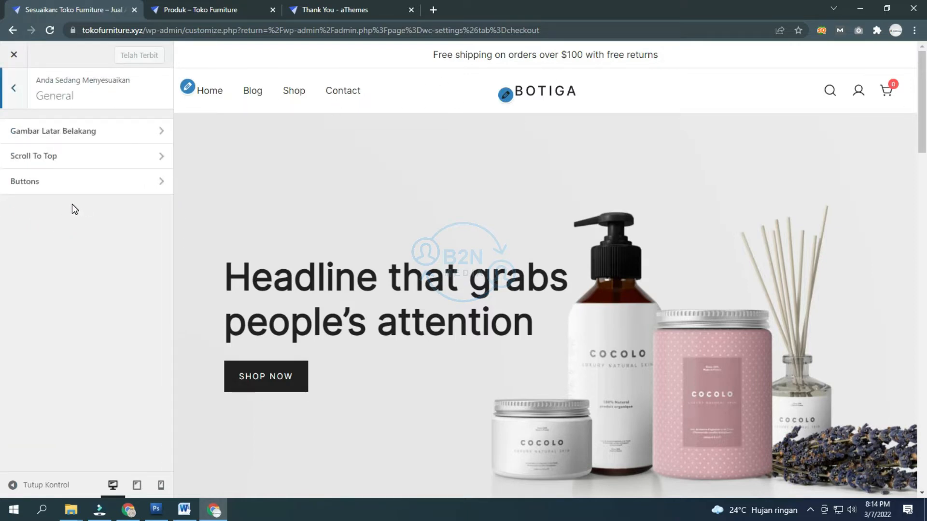
pyautogui.click(103, 132)
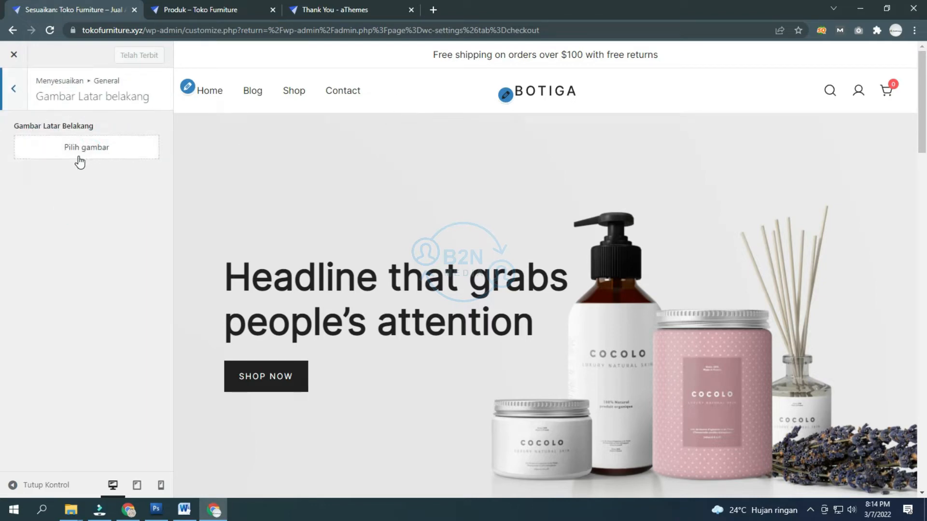
pyautogui.click(15, 104)
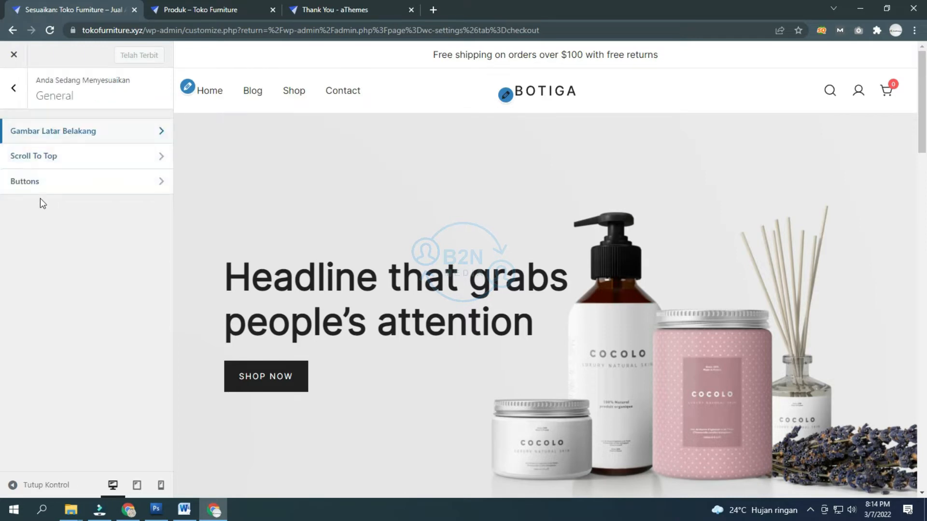
# Step: Turn on the Scroll To Top button and test it in the preview
pyautogui.click(43, 156)
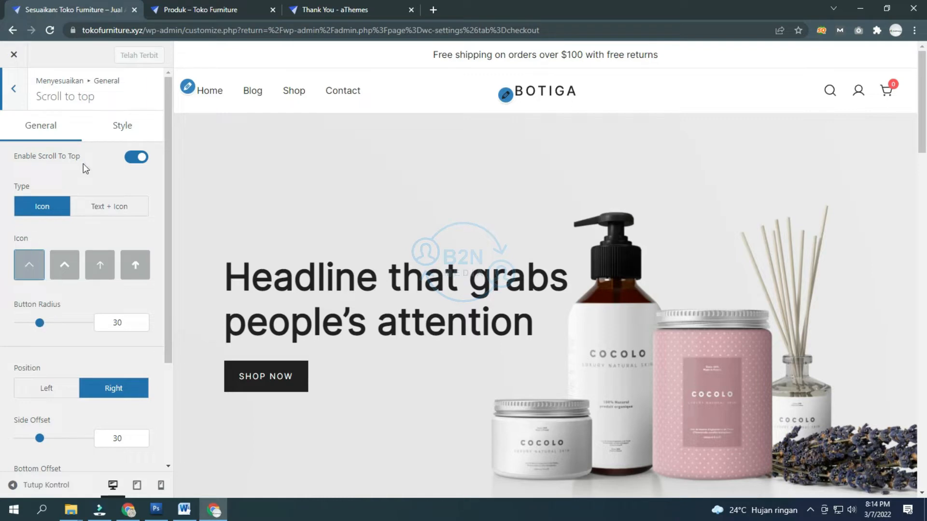
pyautogui.scroll(-3, 101, 164)
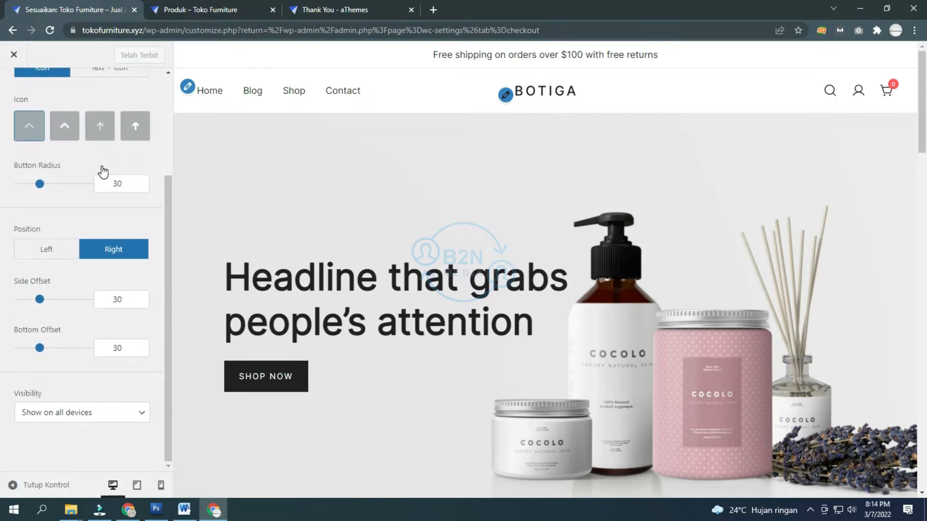
pyautogui.scroll(3, 105, 172)
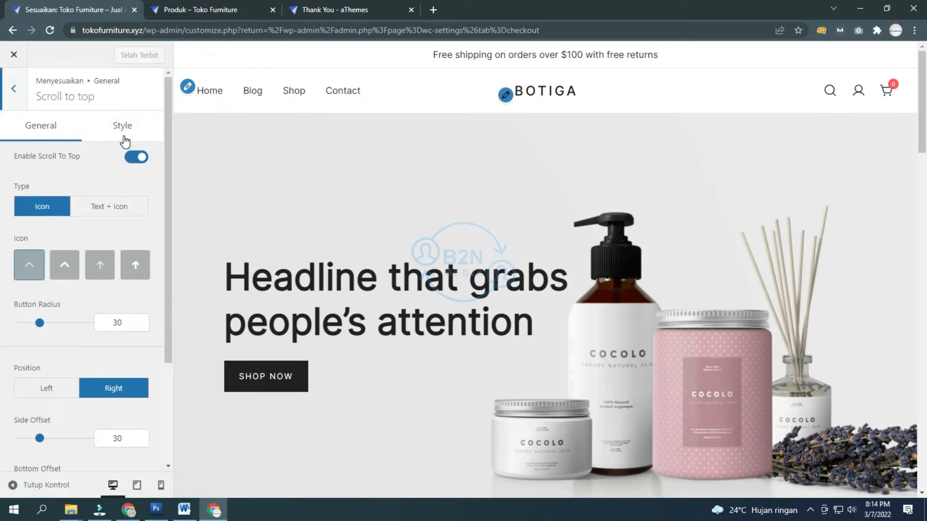
pyautogui.click(140, 159)
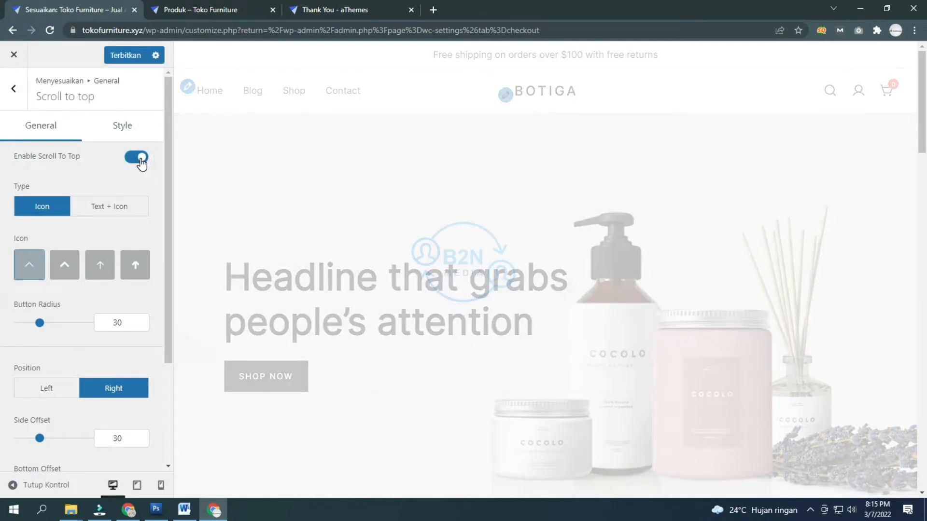
pyautogui.scroll(-7, 724, 268)
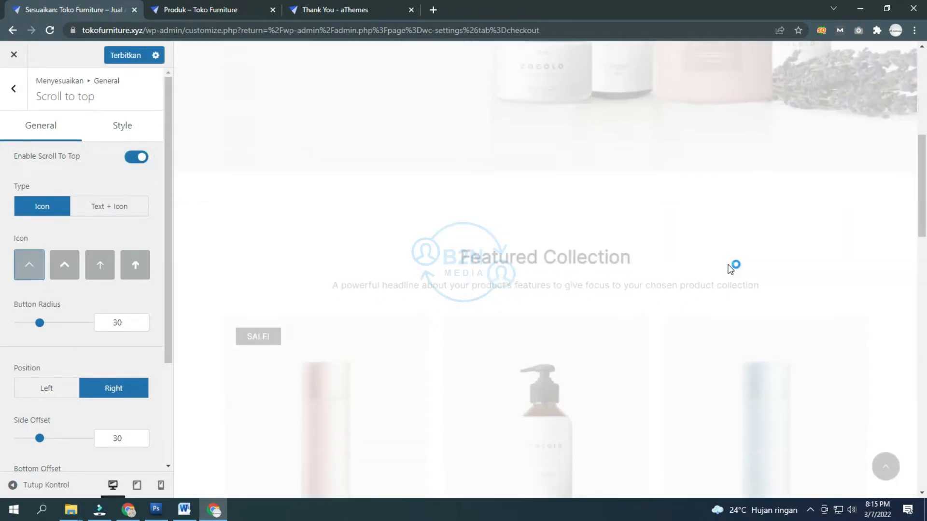
pyautogui.scroll(-5, 797, 338)
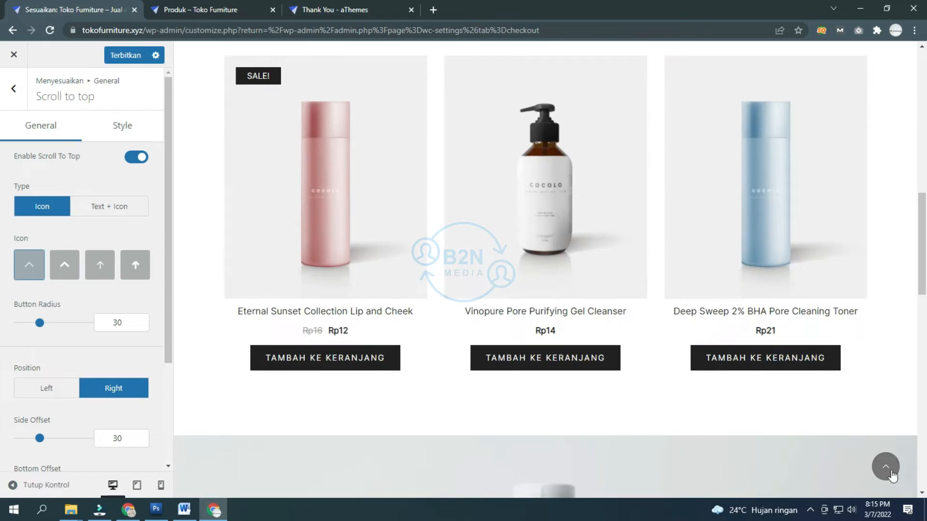
pyautogui.click(888, 469)
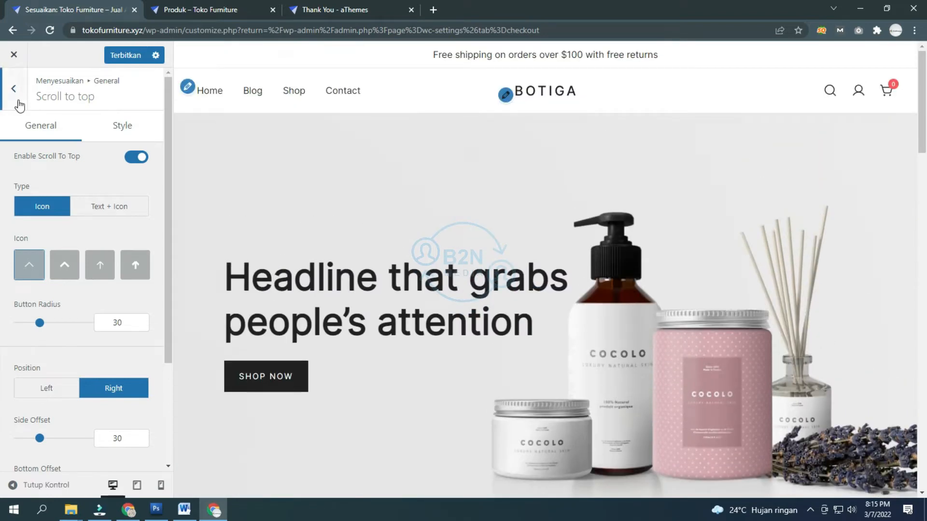
# Step: Review the button style settings, then return to the main Customizer menu
pyautogui.click(18, 102)
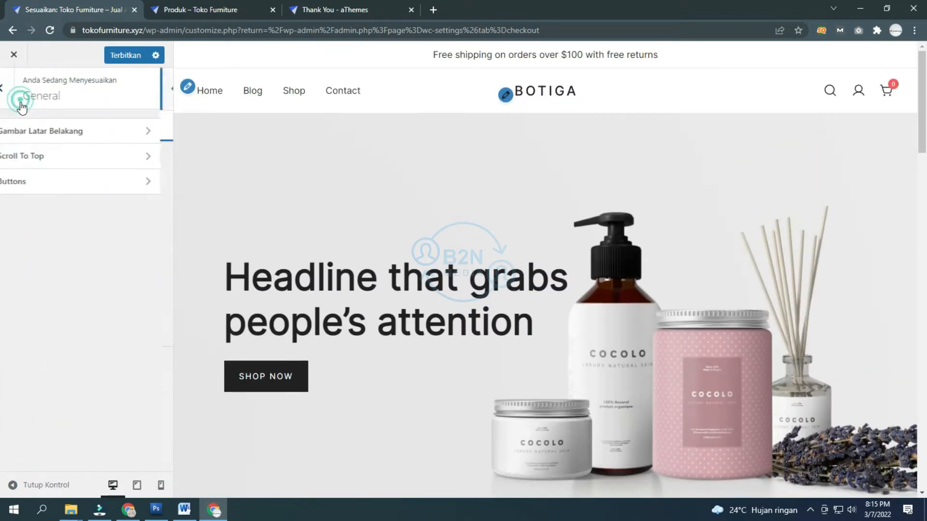
pyautogui.click(81, 188)
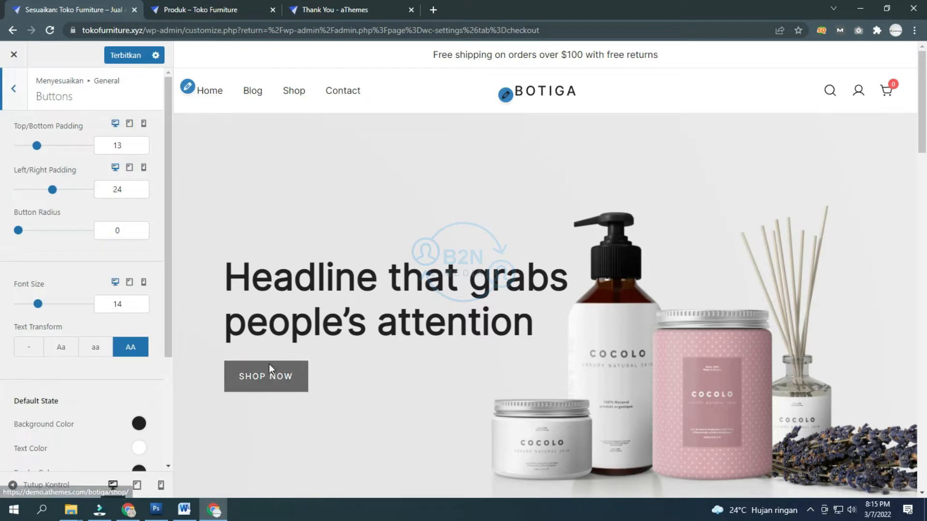
pyautogui.click(11, 92)
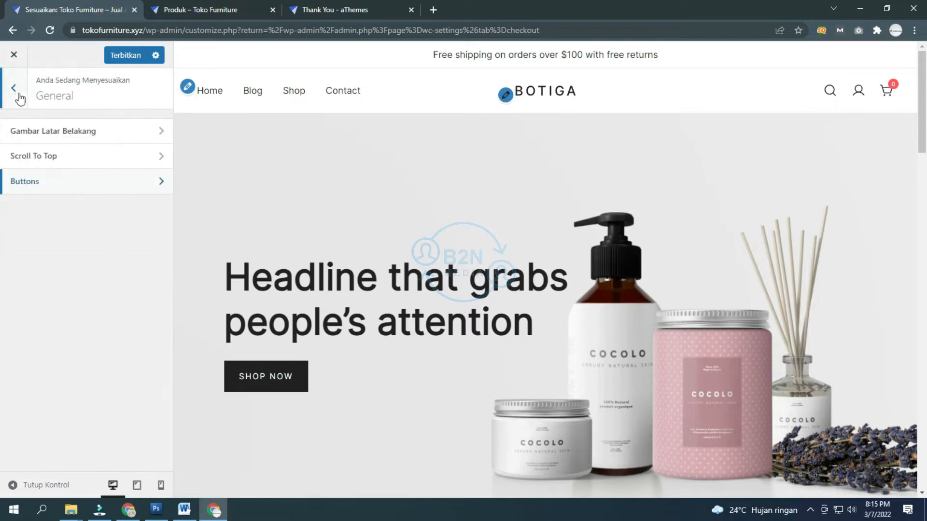
pyautogui.click(18, 95)
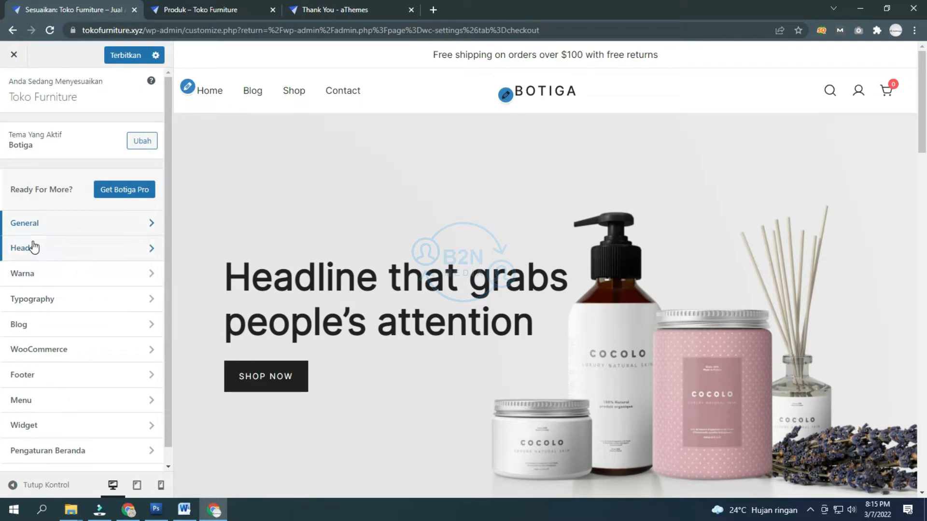
# Step: Navigate to Header > Identitas Situs in the Customizer
pyautogui.click(42, 228)
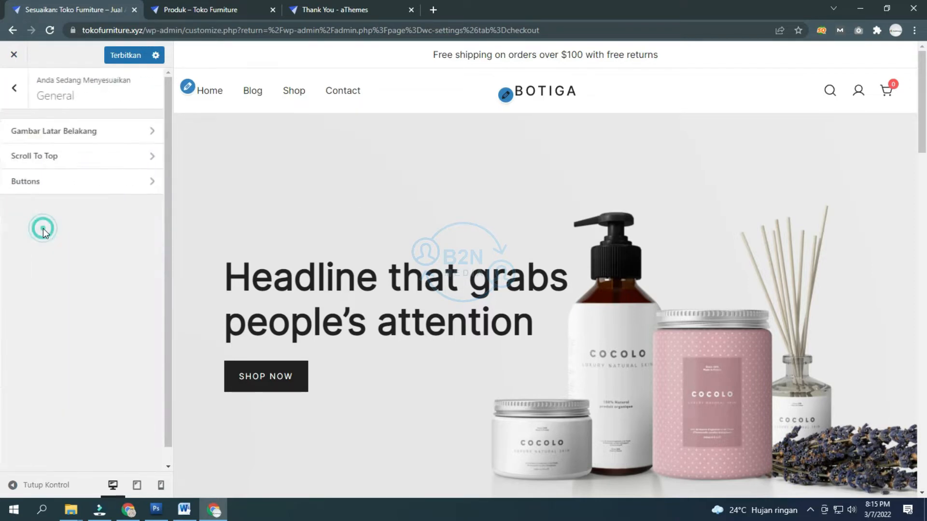
pyautogui.click(11, 94)
pyautogui.click(96, 245)
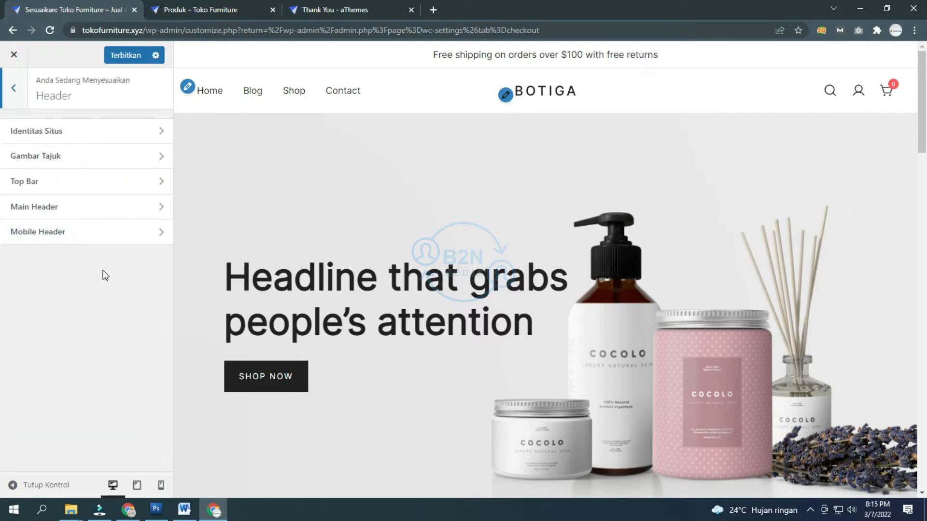
pyautogui.click(90, 131)
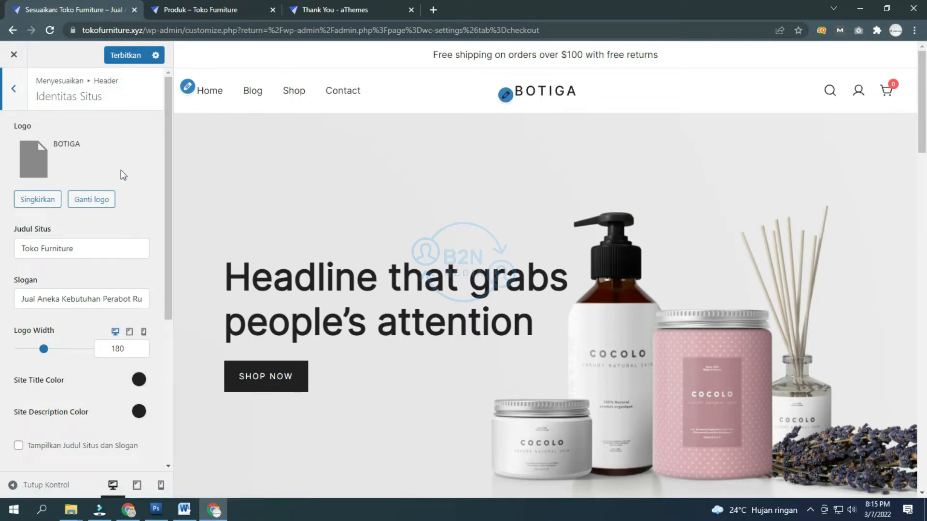
# Step: Remove the BOTIGA logo, open the logo chooser, and switch to Photoshop
pyautogui.click(33, 199)
pyautogui.click(89, 158)
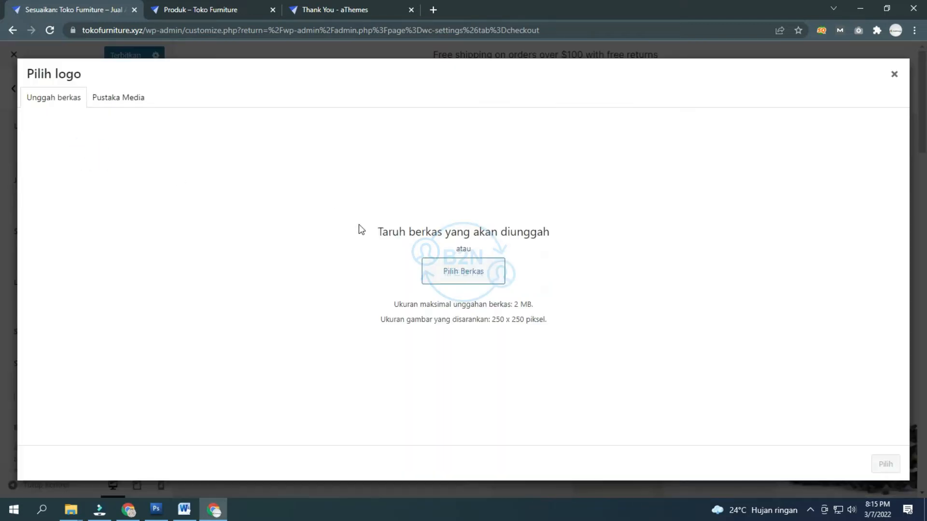
pyautogui.click(156, 509)
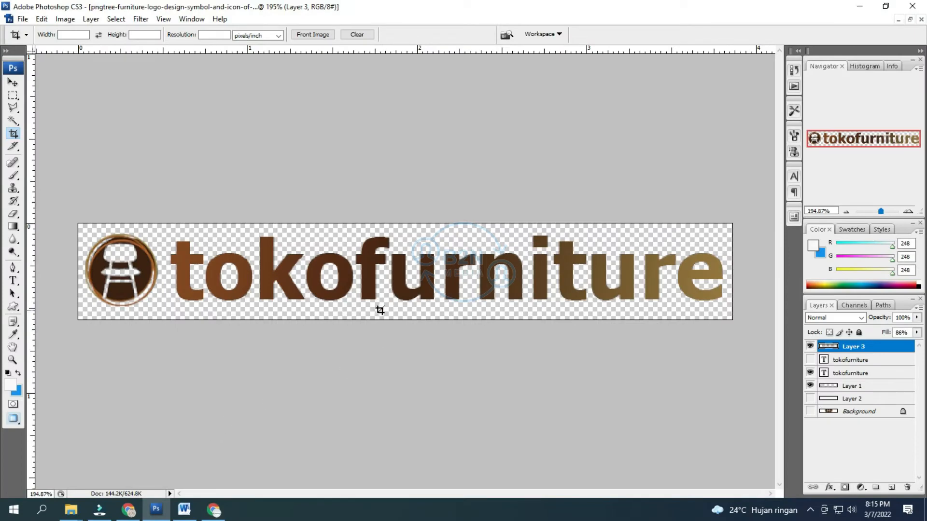
# Step: Select the Move tool on the tokofurniture logo, then return to the Pilih logo window
pyautogui.click(12, 83)
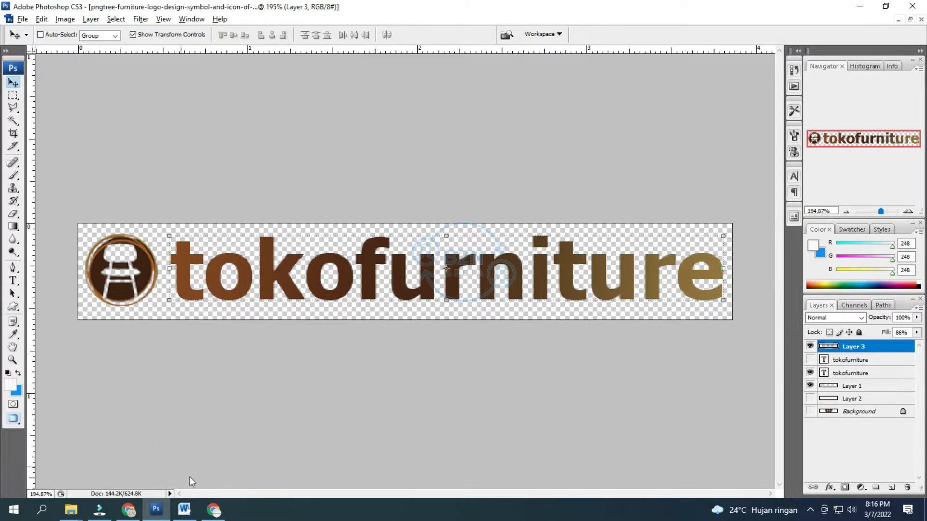
pyautogui.click(213, 510)
pyautogui.click(213, 510)
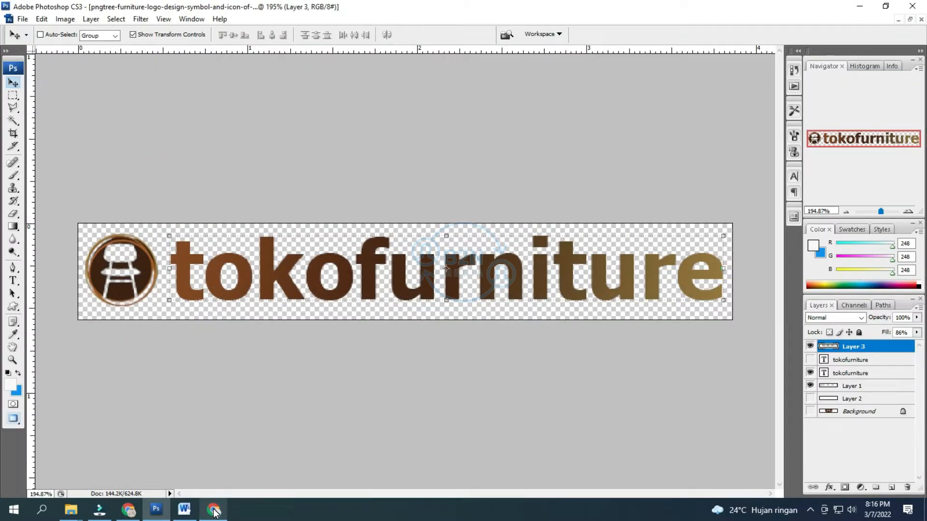
pyautogui.click(214, 510)
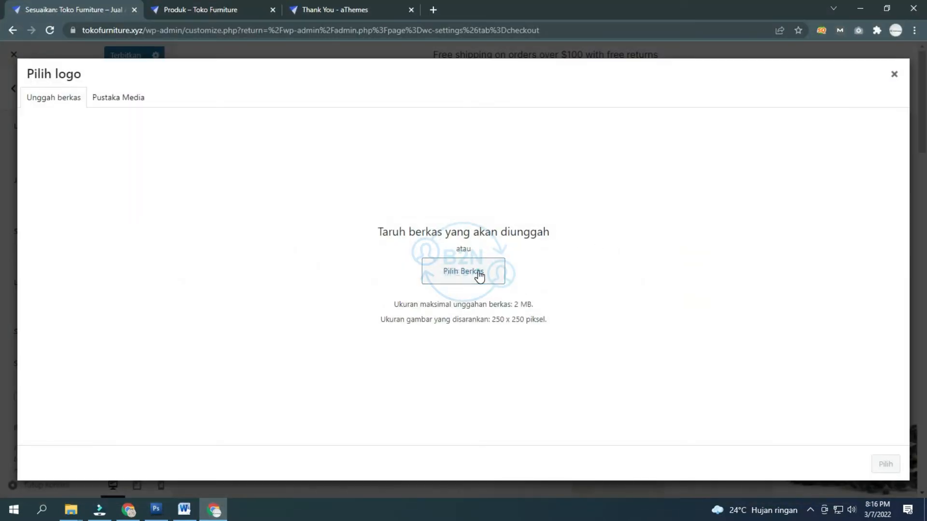
# Step: Upload logo-toko-furniture.png and icon-toko-furniture.png from the Desktop to the media library
pyautogui.click(478, 273)
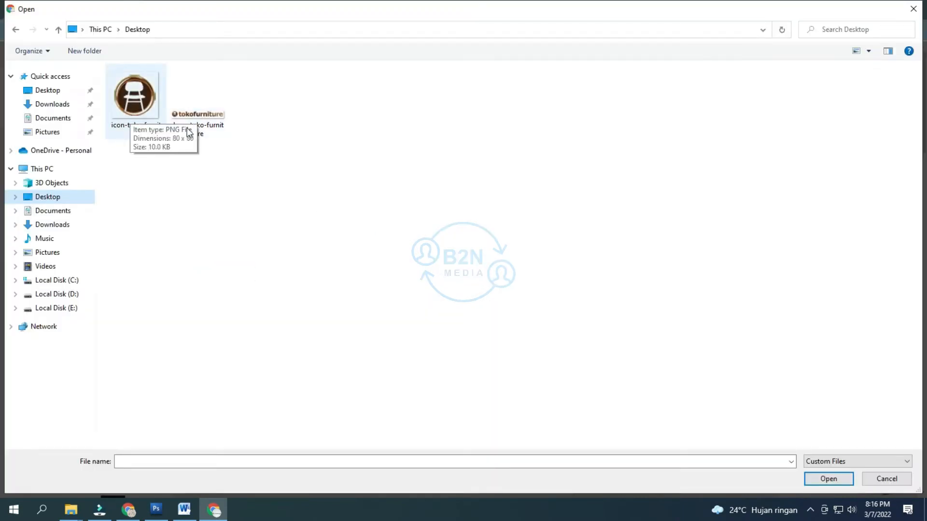
pyautogui.click(201, 115)
pyautogui.moveTo(200, 115); pyautogui.dragTo(213, 172)
pyautogui.moveTo(180, 127); pyautogui.dragTo(138, 81)
pyautogui.click(828, 478)
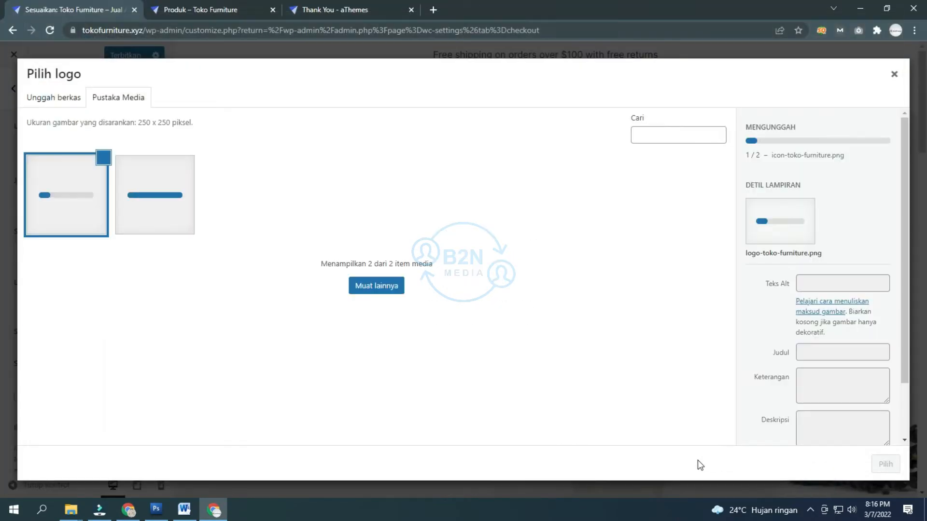
# Step: Choose logo-toko-furniture as the site logo
pyautogui.click(132, 301)
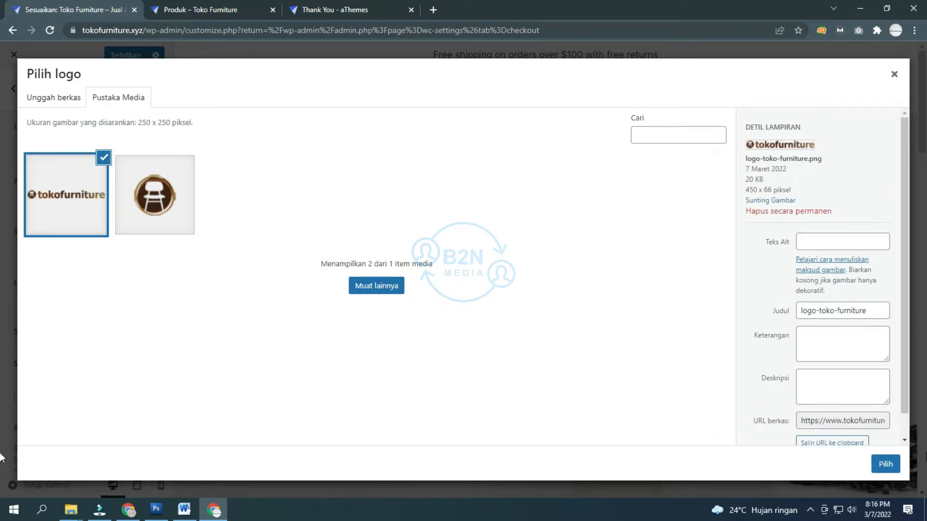
pyautogui.click(75, 224)
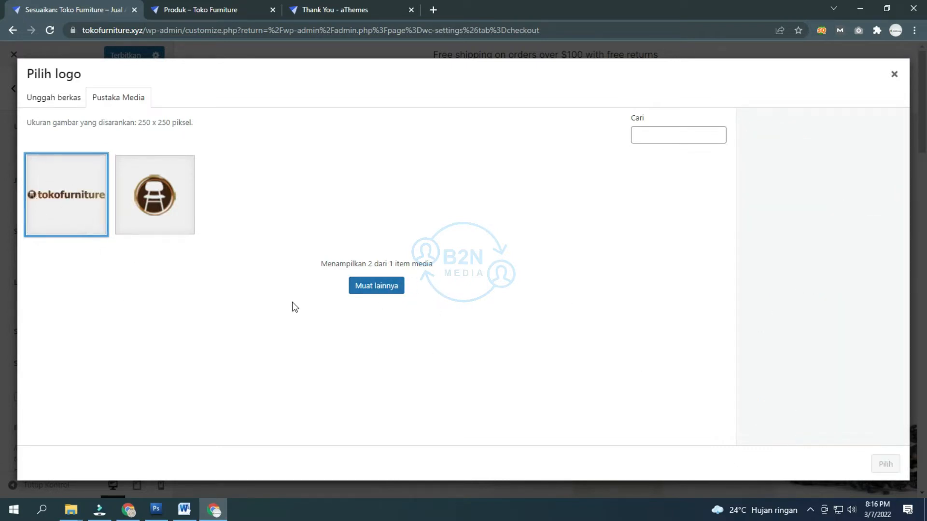
pyautogui.click(80, 193)
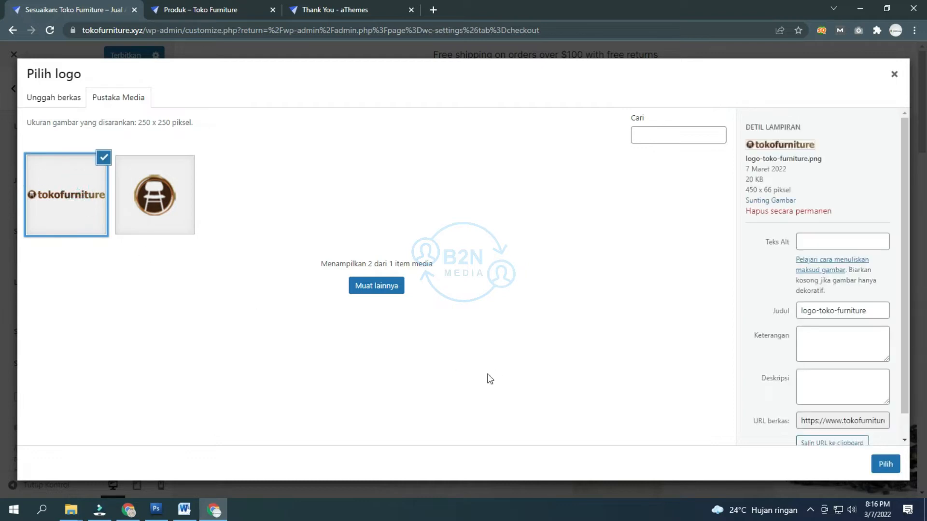
pyautogui.click(885, 464)
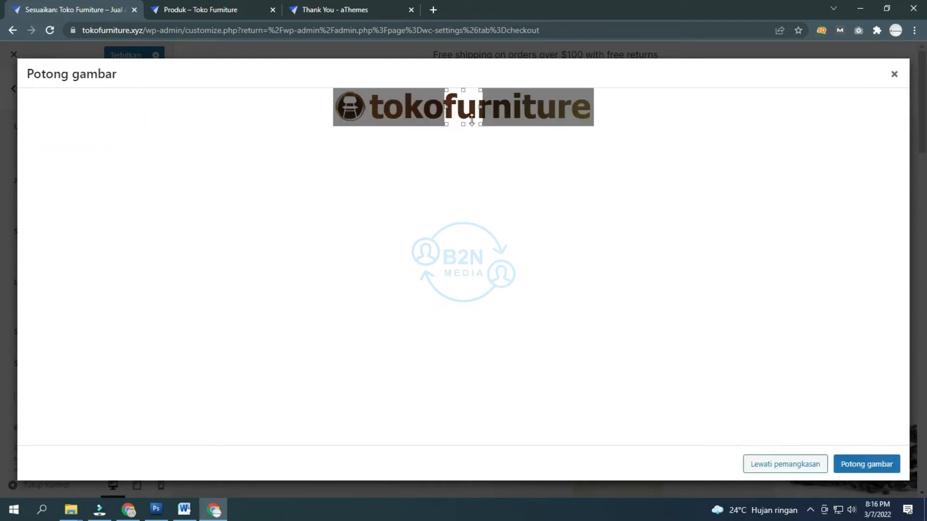
# Step: Apply the logo without cropping and set the logo width to 250
pyautogui.click(780, 465)
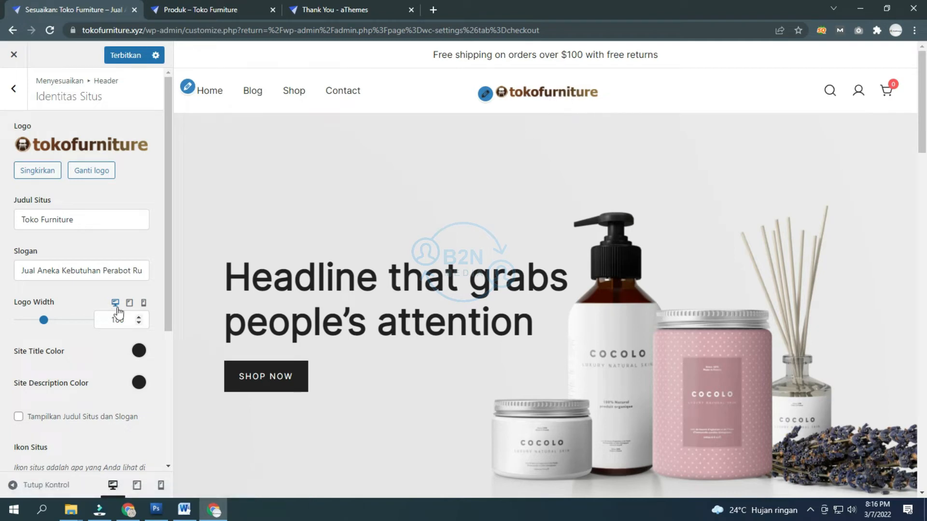
pyautogui.click(43, 321)
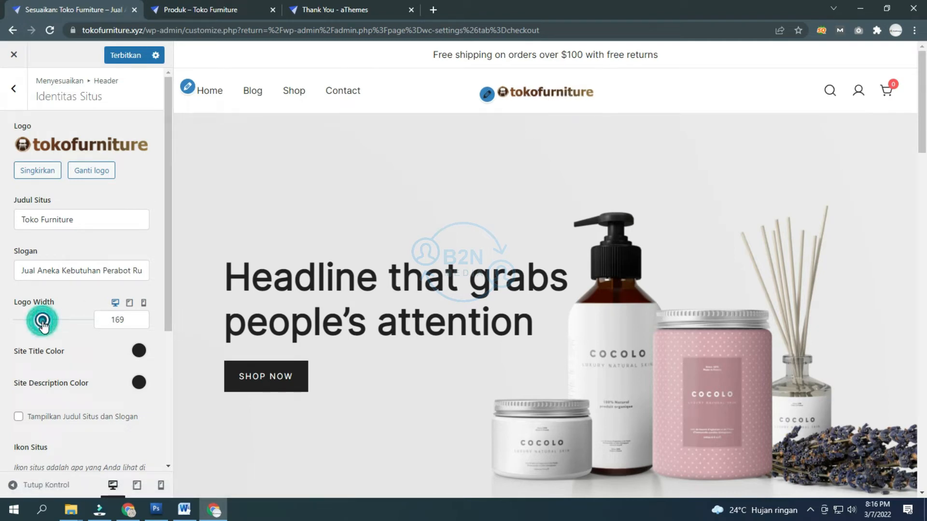
pyautogui.moveTo(43, 322); pyautogui.dragTo(54, 322)
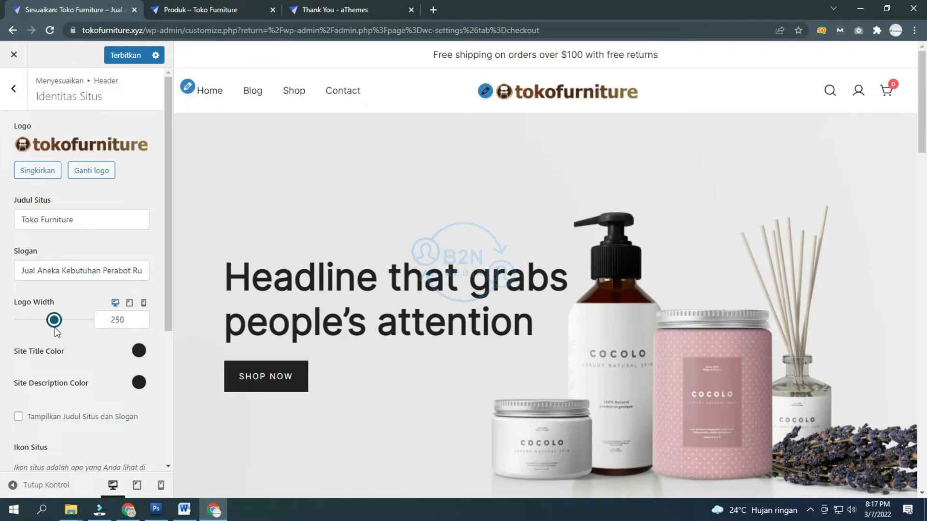
pyautogui.click(131, 242)
# Step: Toggle Tampilkan Judul Situs dan Slogan on, then off again
pyautogui.scroll(-1, 85, 249)
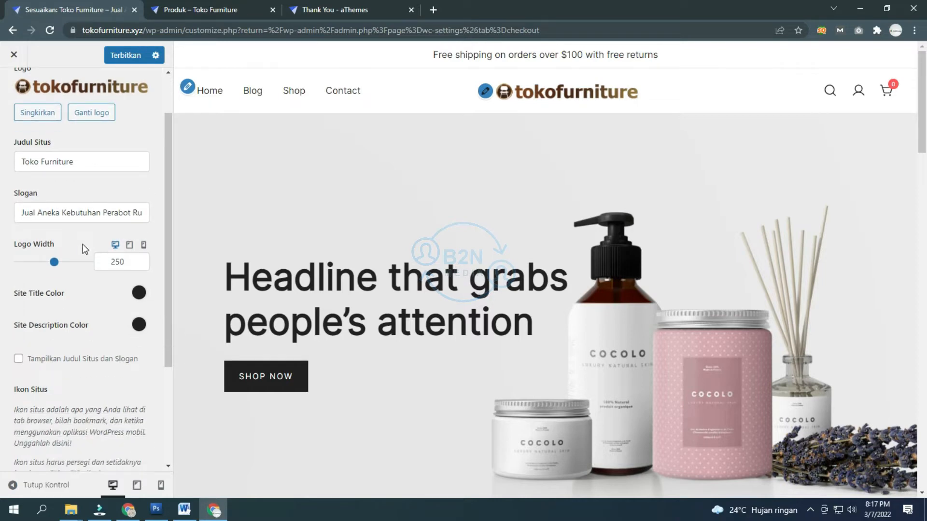
pyautogui.click(39, 362)
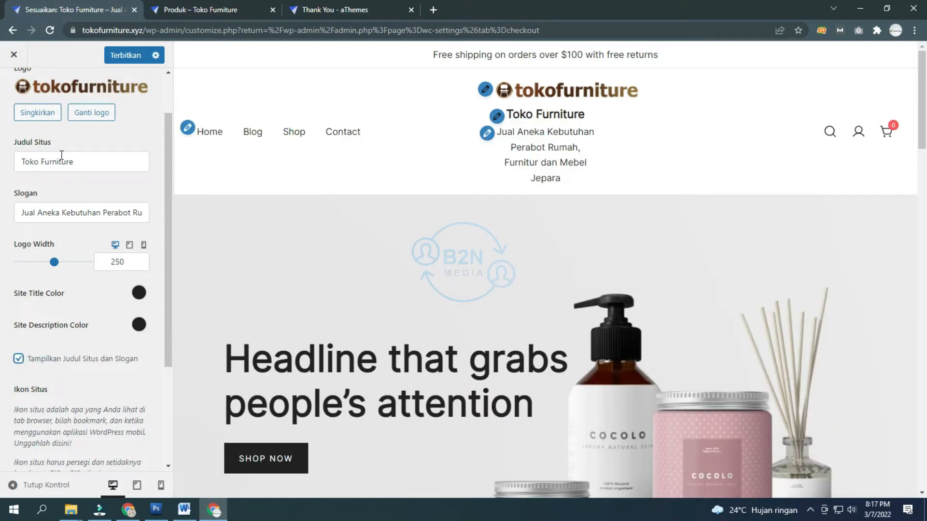
pyautogui.click(48, 359)
pyautogui.scroll(-2, 53, 364)
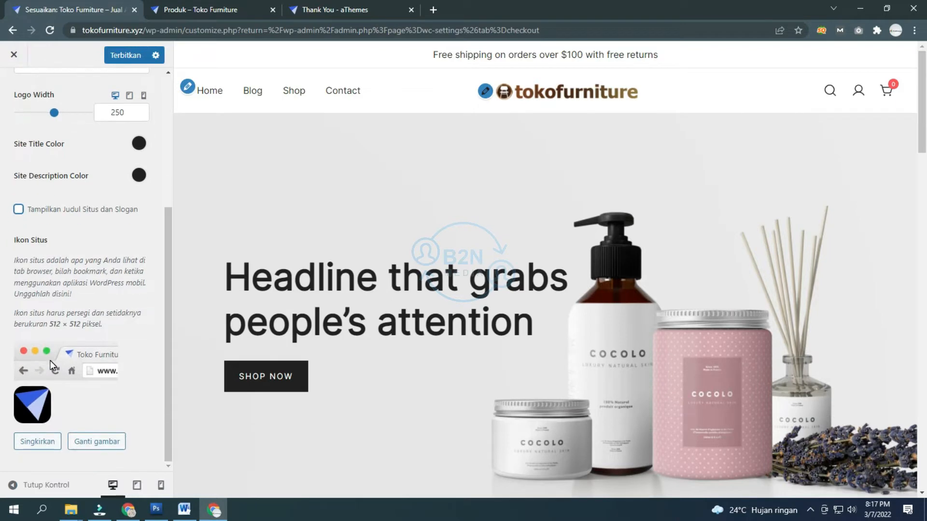
# Step: Replace the site icon with the chair icon image, skipping the crop
pyautogui.click(37, 444)
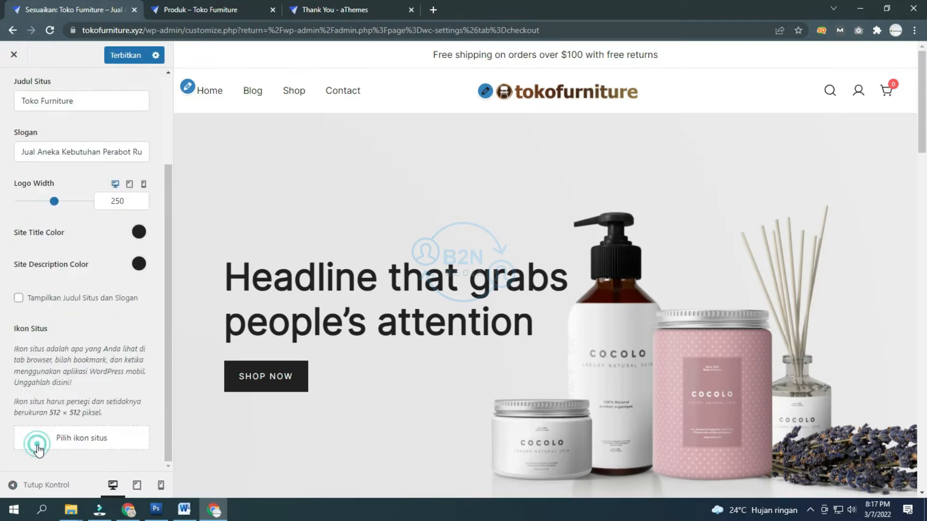
pyautogui.click(62, 441)
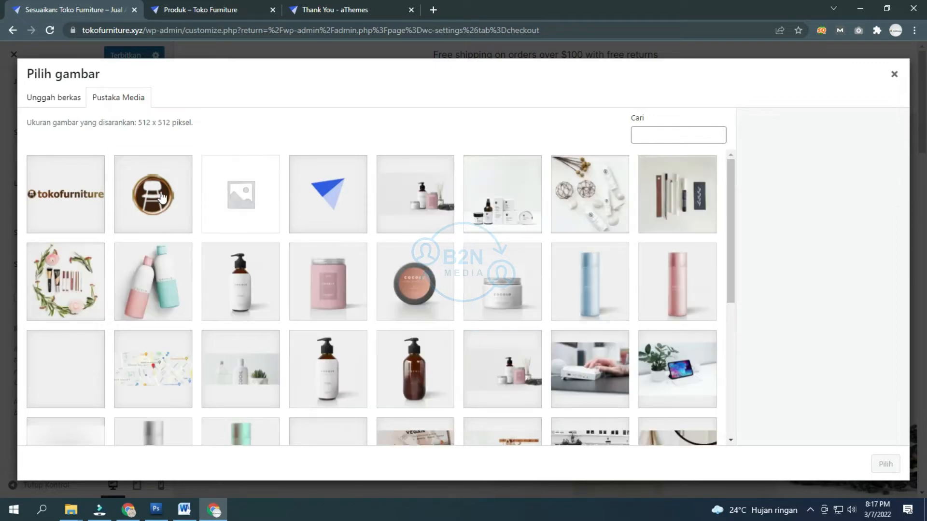
pyautogui.click(162, 198)
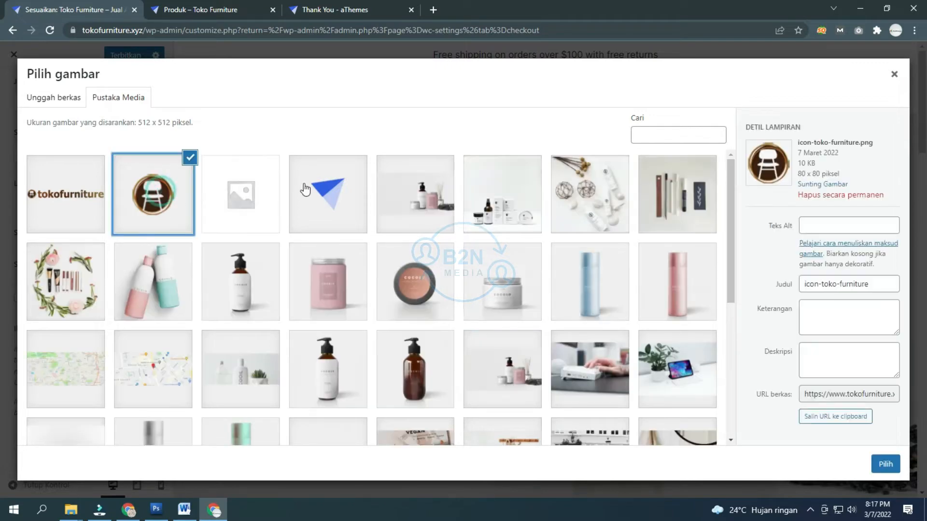
pyautogui.click(885, 463)
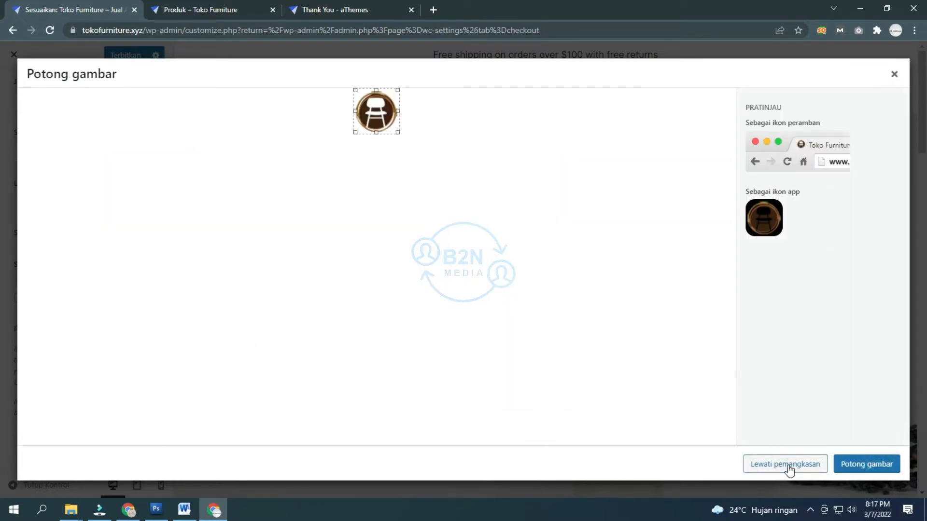
pyautogui.click(788, 464)
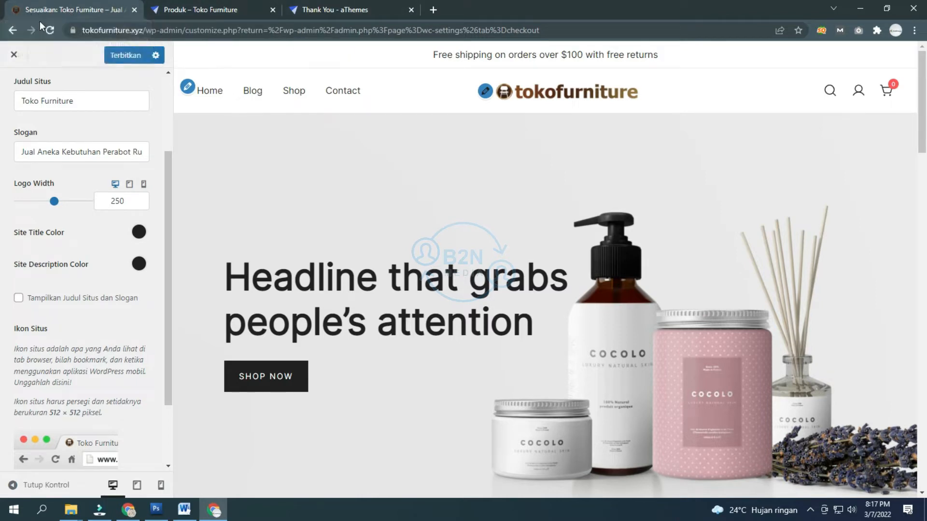
# Step: Publish the Customizer changes, then open the Header's Top Bar settings
pyautogui.scroll(5, 74, 213)
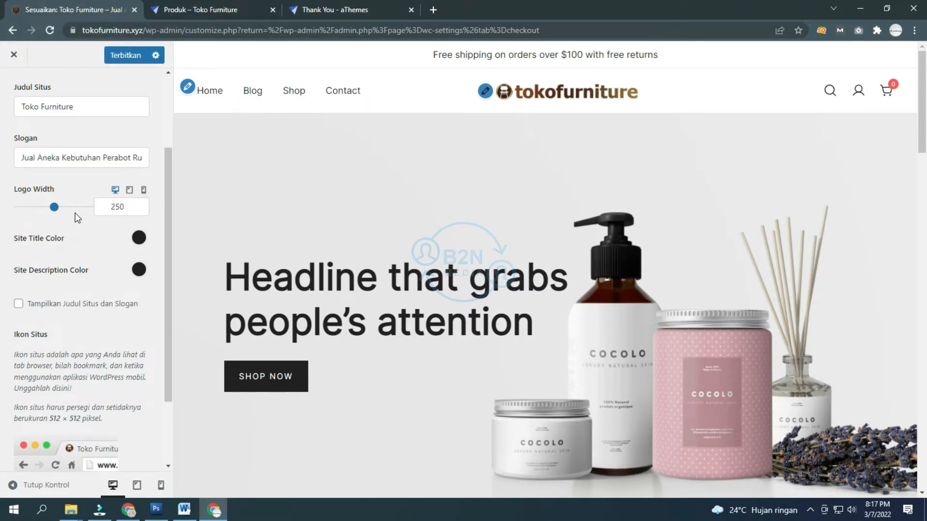
pyautogui.click(13, 94)
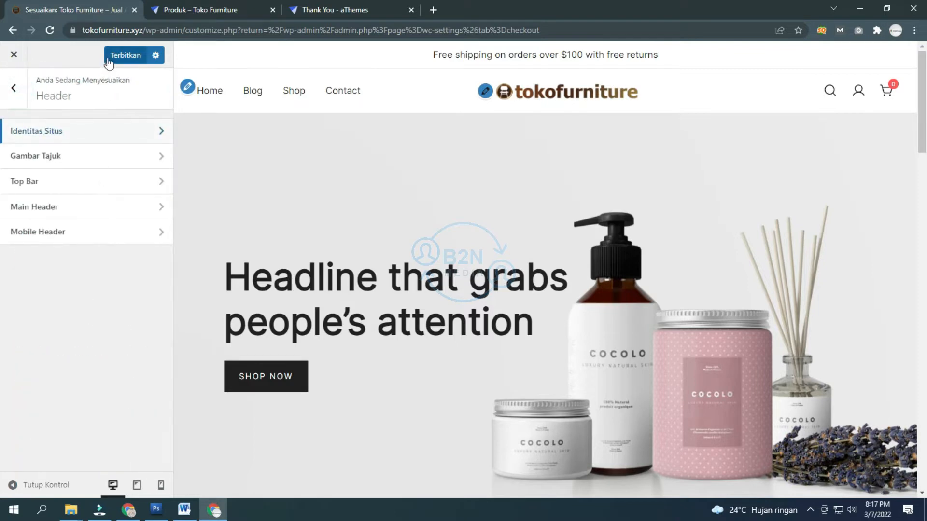
pyautogui.click(133, 56)
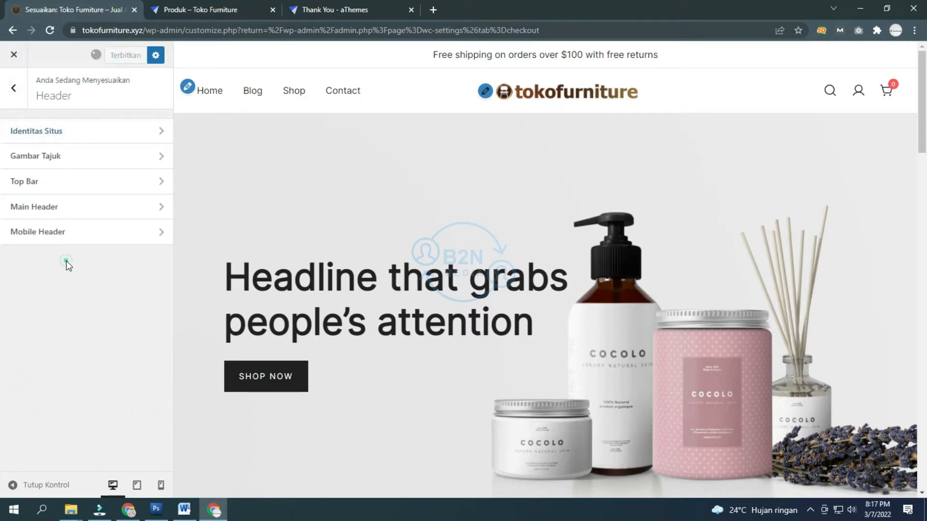
pyautogui.click(89, 159)
pyautogui.press('Escape')
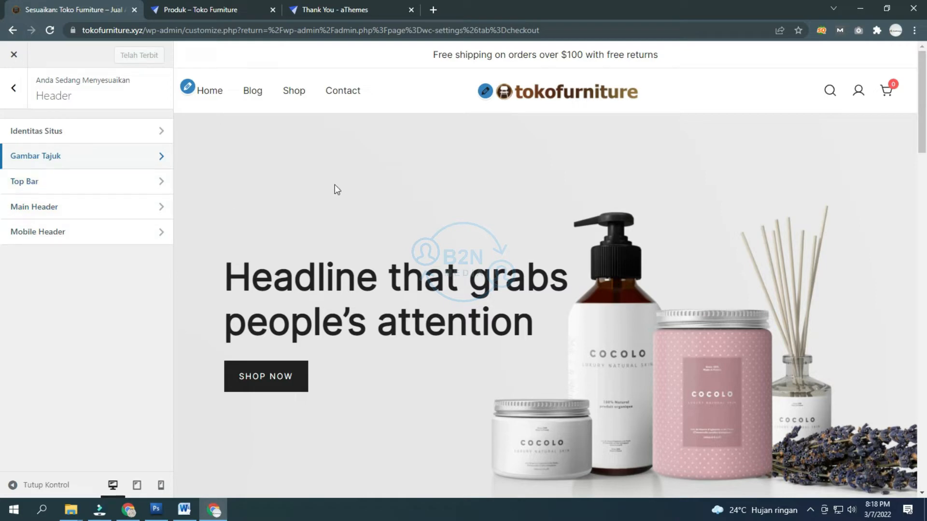
pyautogui.click(54, 184)
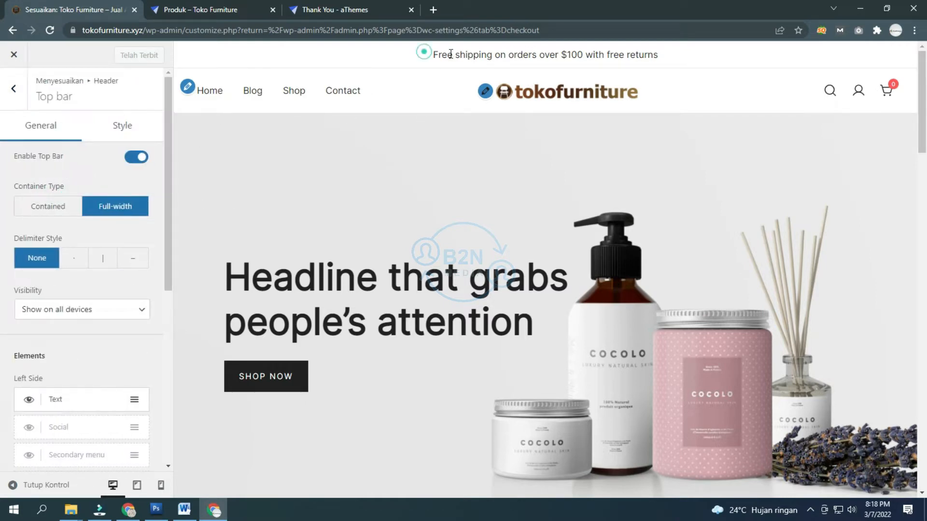
# Step: Turn the top bar off, preview the page, then turn it back on
pyautogui.moveTo(424, 53); pyautogui.dragTo(669, 57)
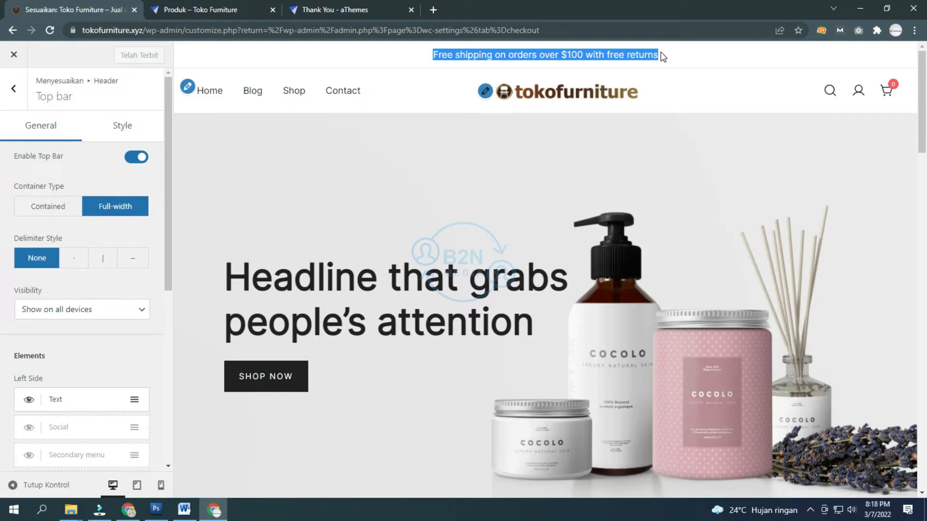
pyautogui.click(138, 156)
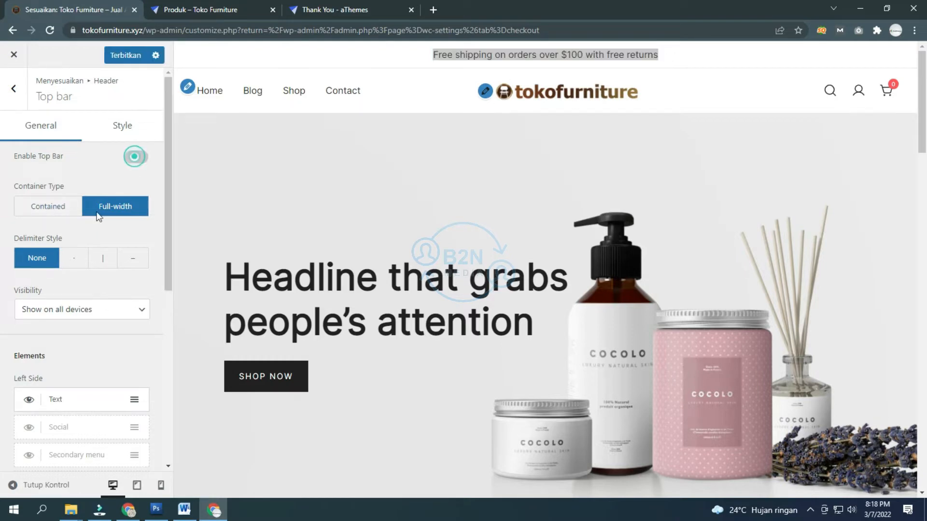
pyautogui.click(45, 484)
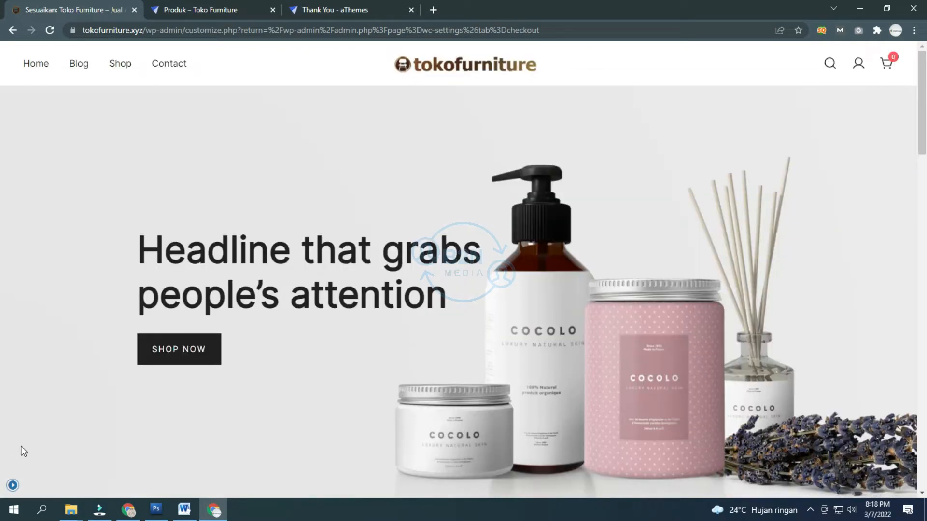
pyautogui.scroll(-7, 274, 315)
pyautogui.scroll(-5, 271, 314)
pyautogui.scroll(12, 271, 313)
pyautogui.scroll(-5, 271, 314)
pyautogui.scroll(5, 272, 315)
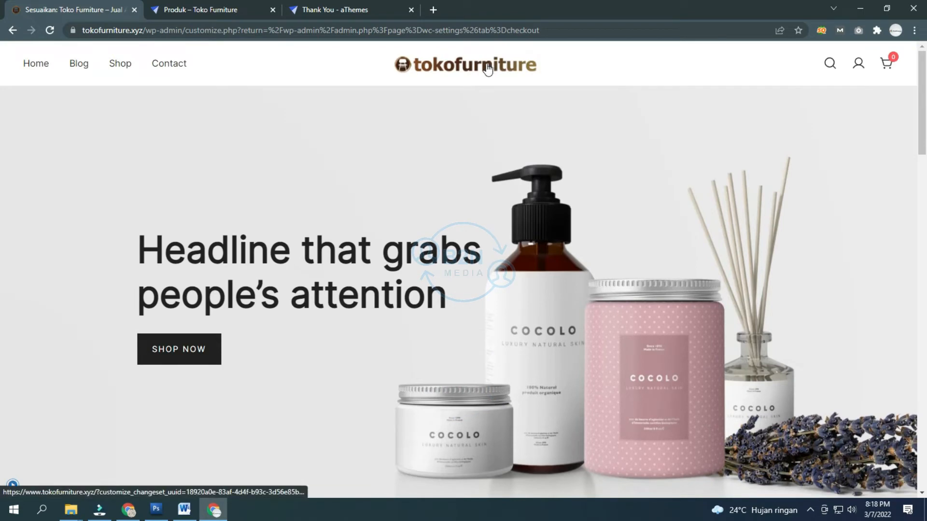
pyautogui.click(12, 485)
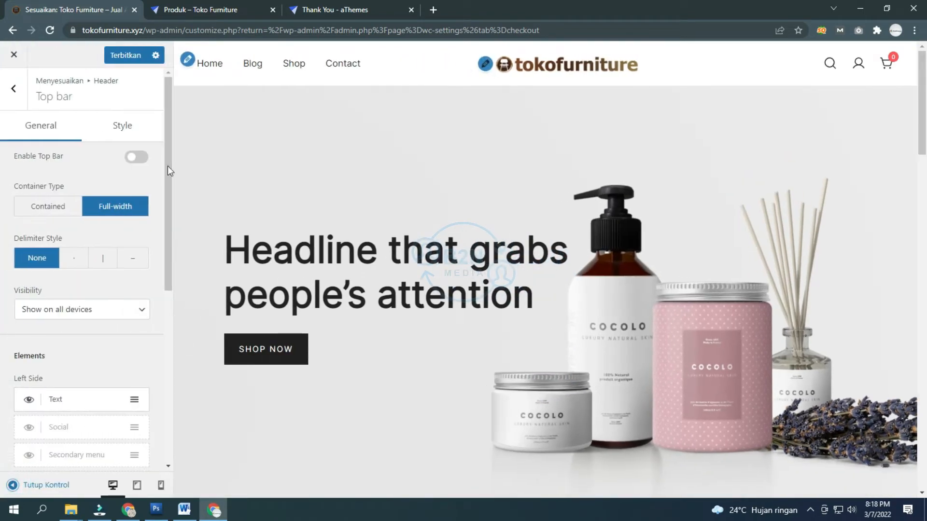
pyautogui.click(141, 158)
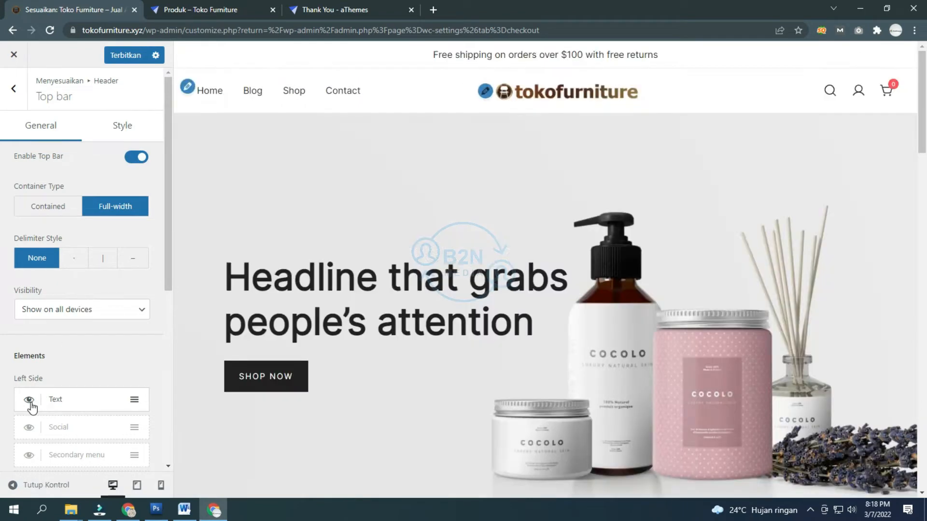
# Step: Toggle the top bar Text element's visibility and keep it shown on all devices
pyautogui.click(30, 401)
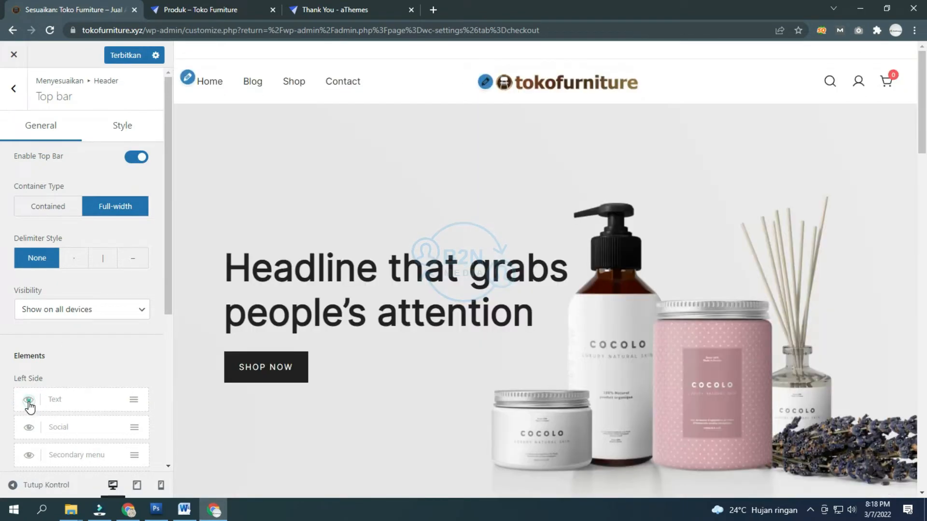
pyautogui.click(29, 401)
pyautogui.click(28, 400)
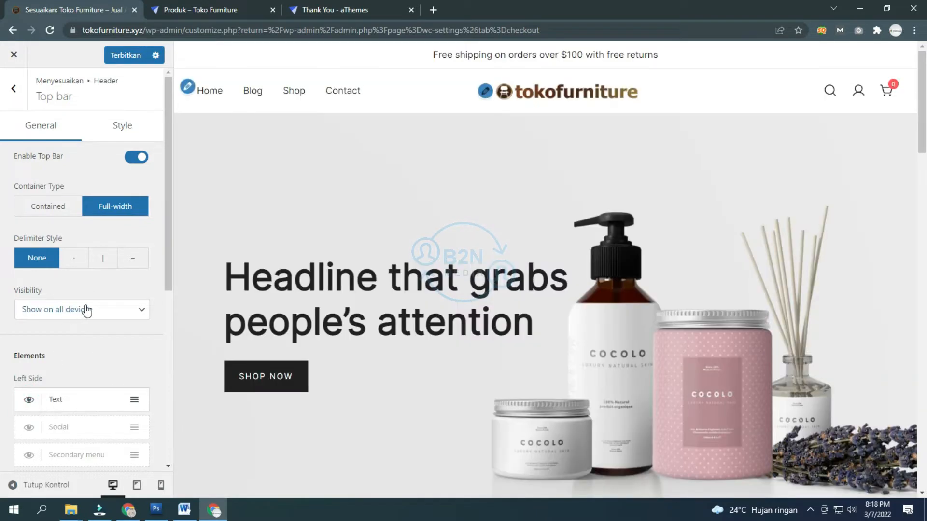
pyautogui.click(86, 310)
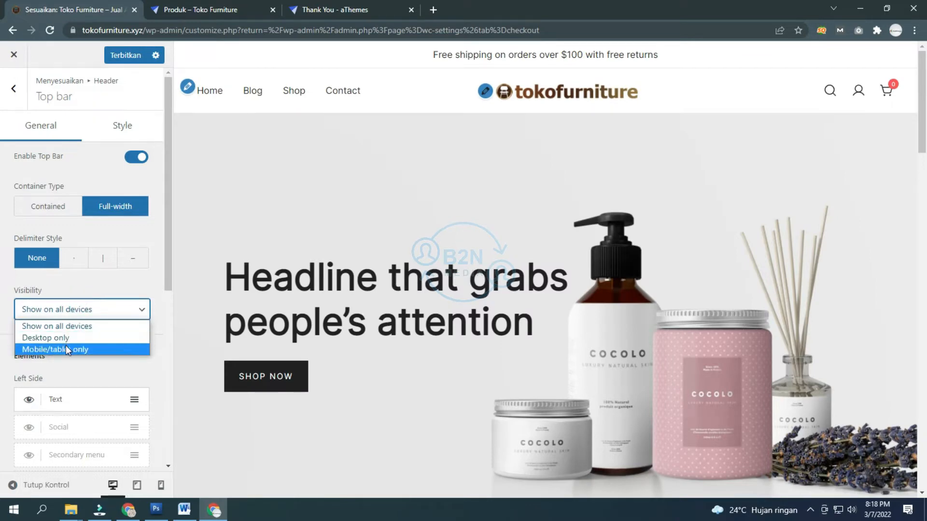
pyautogui.click(81, 327)
pyautogui.scroll(-6, 120, 340)
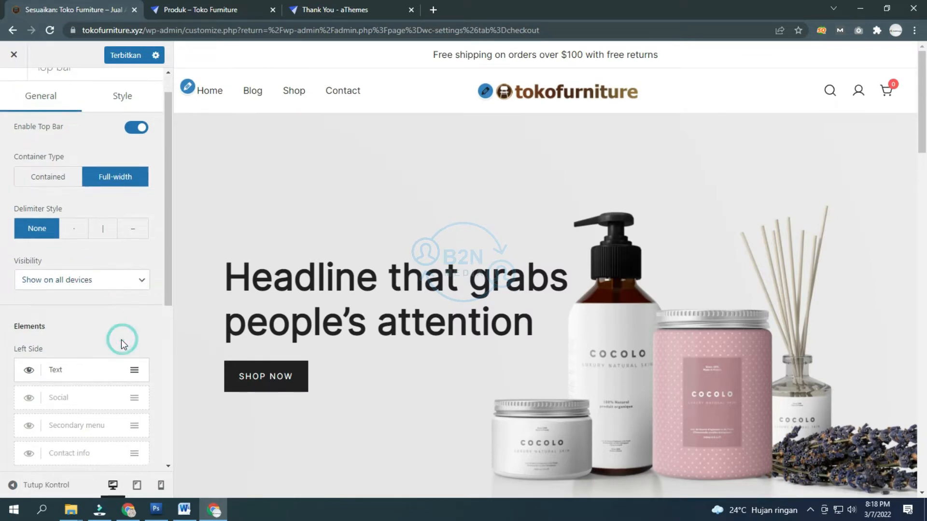
pyautogui.scroll(5, 123, 345)
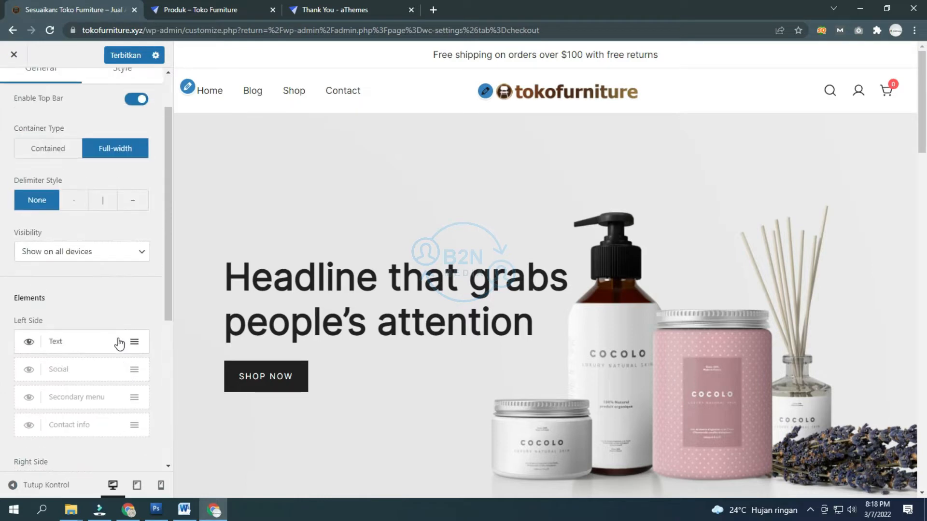
# Step: Enable the Social element on the top bar's left side
pyautogui.click(28, 370)
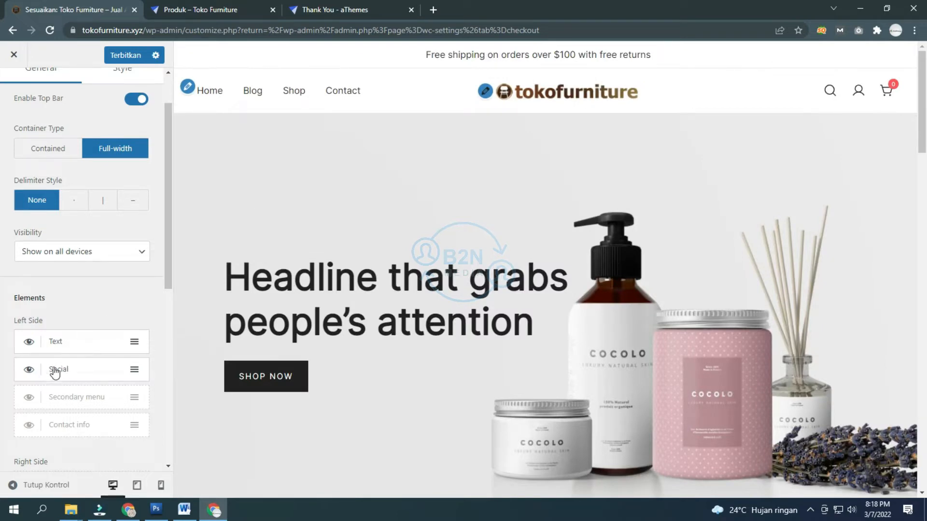
pyautogui.click(136, 371)
pyautogui.scroll(-8, 128, 368)
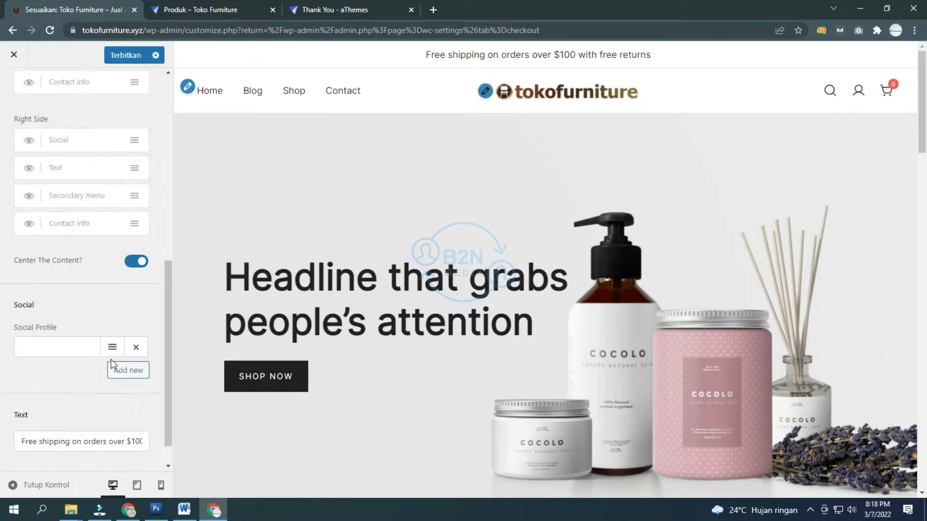
pyautogui.click(62, 315)
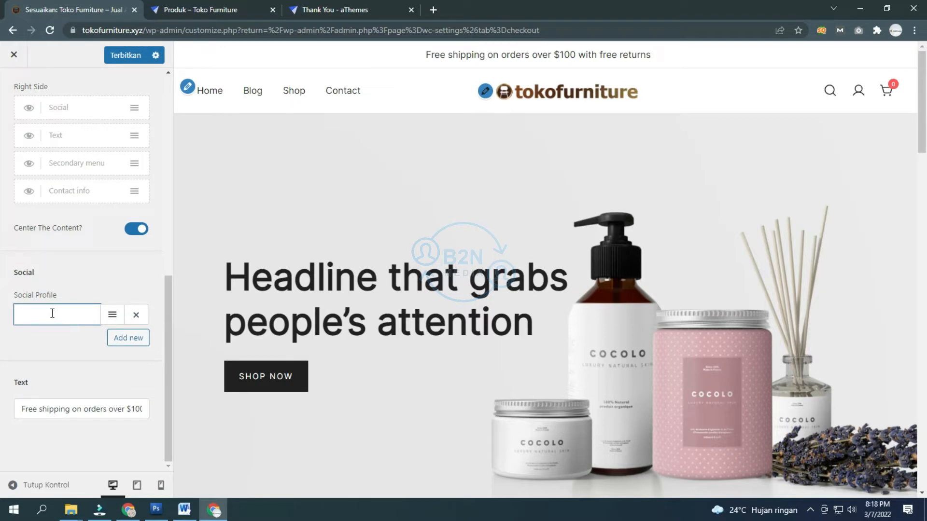
# Step: Add a social profile entry and replace the top bar text with the 10% first-purchase discount message
pyautogui.click(127, 337)
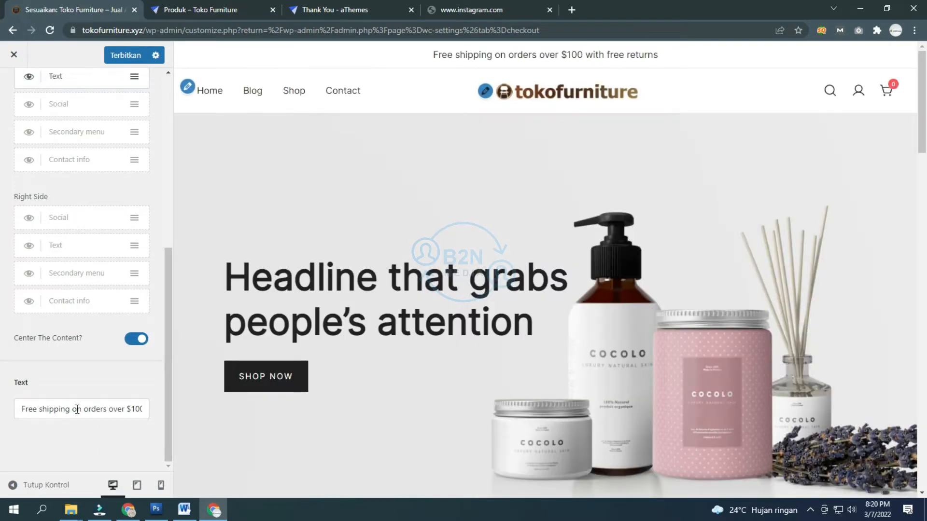
pyautogui.tripleClick(77, 409)
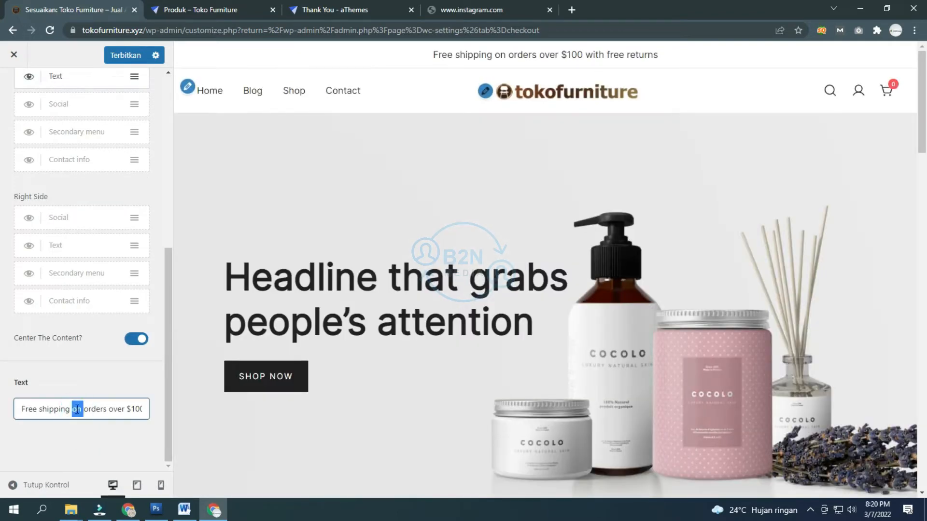
pyautogui.click(76, 409)
pyautogui.doubleClick(75, 409)
pyautogui.tripleClick(73, 410)
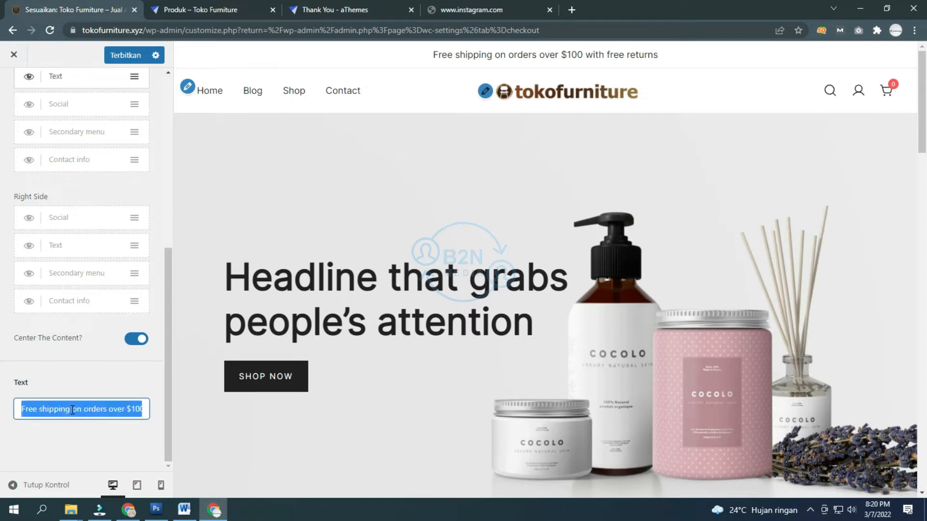
pyautogui.press('BackSpace')
pyautogui.write('Da')
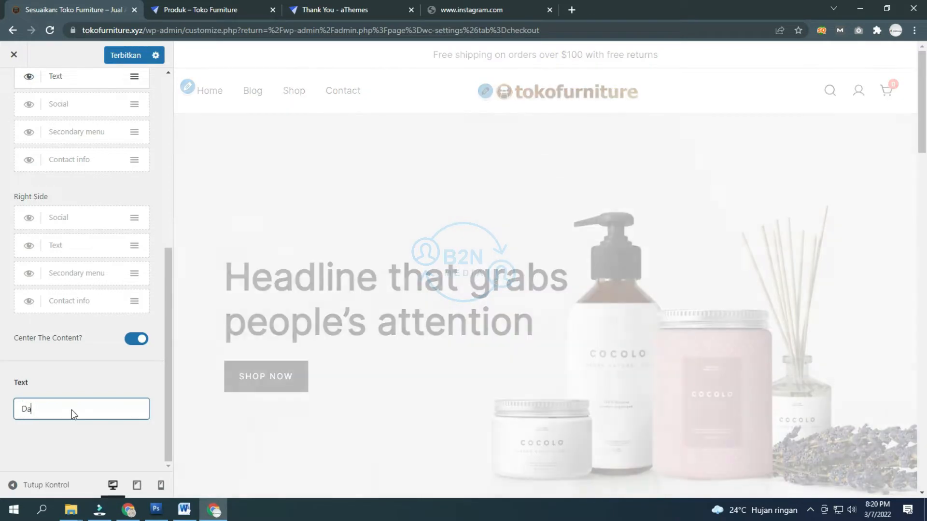
pyautogui.write('patkan ')
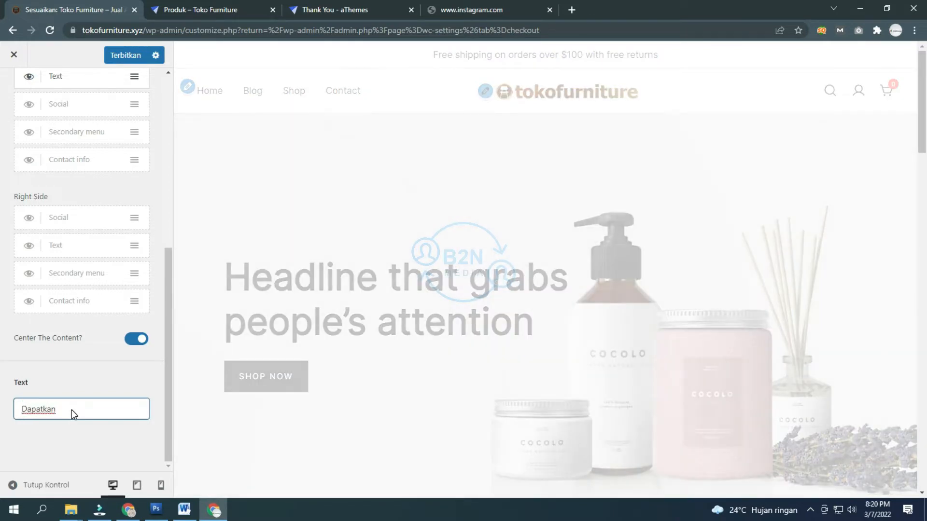
pyautogui.write('potongan harga')
pyautogui.write('10% di setiap')
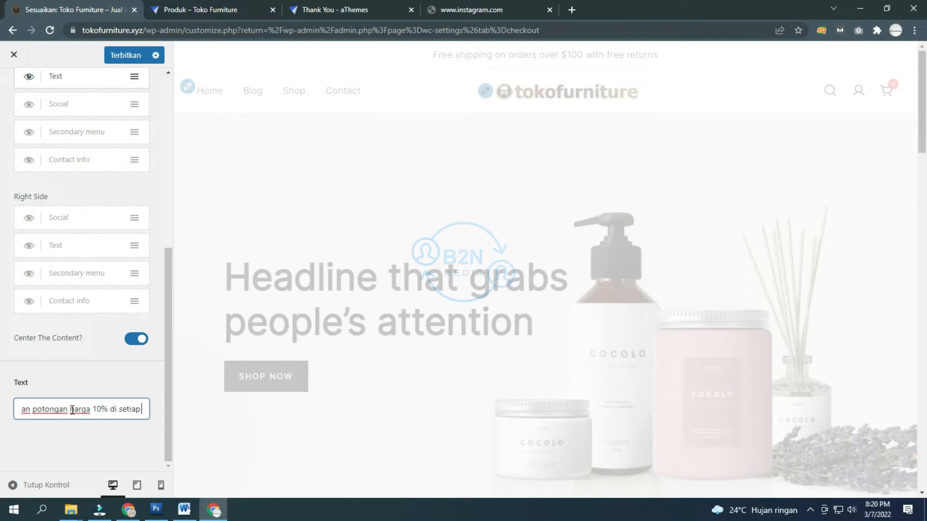
pyautogui.write(' pembel;ian')
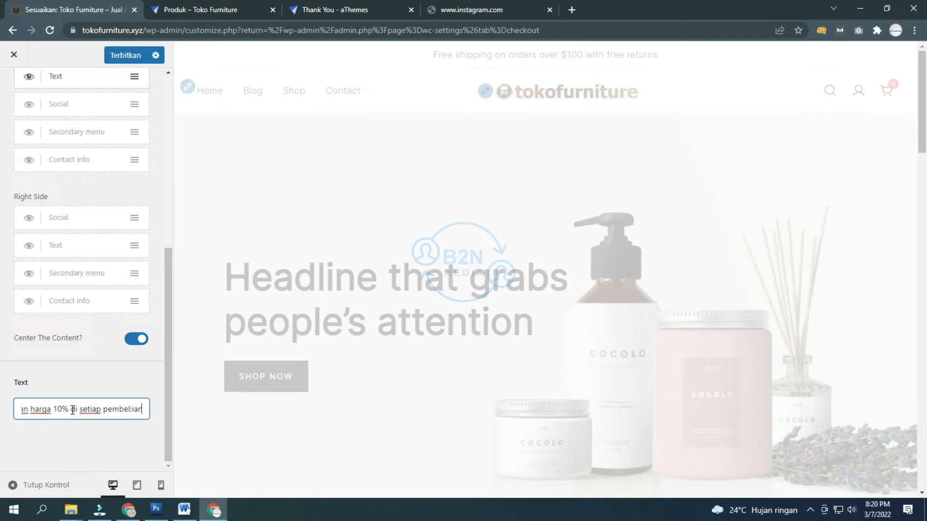
pyautogui.write(' pertam')
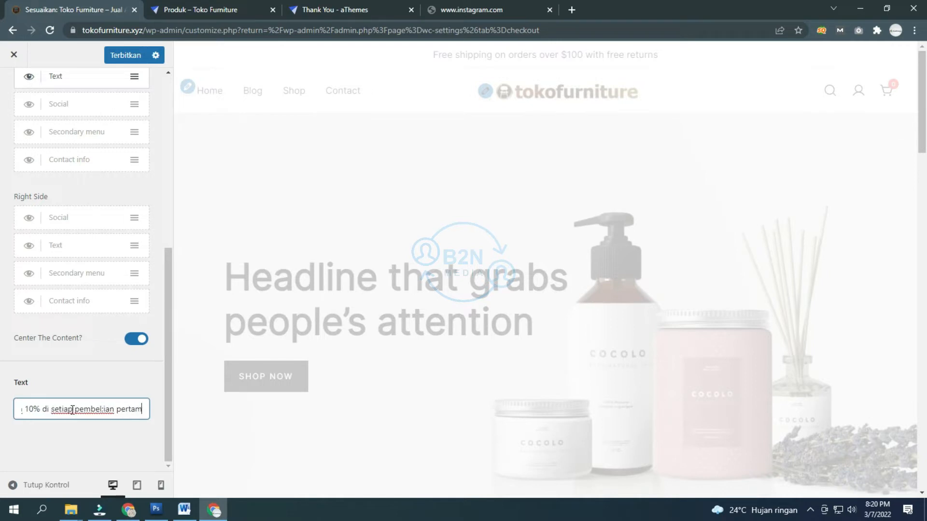
pyautogui.write('a anda, be')
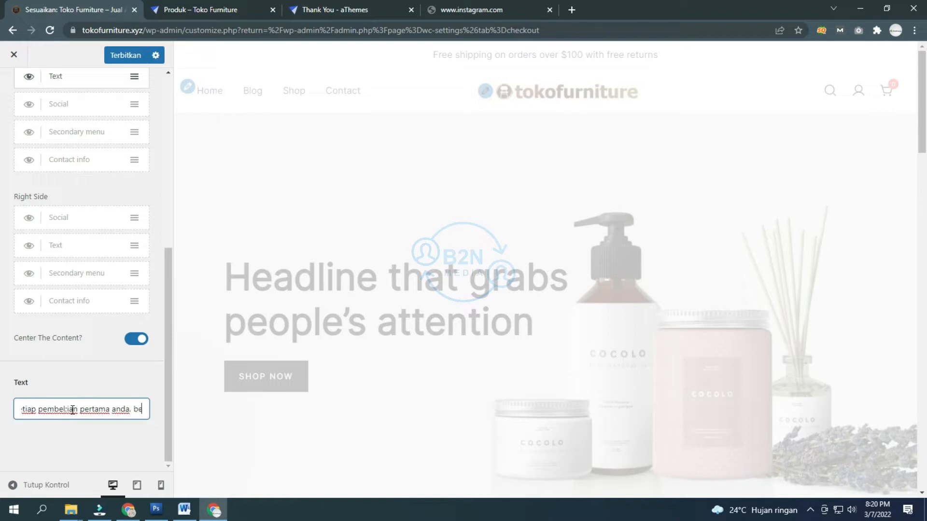
pyautogui.write('laj fur')
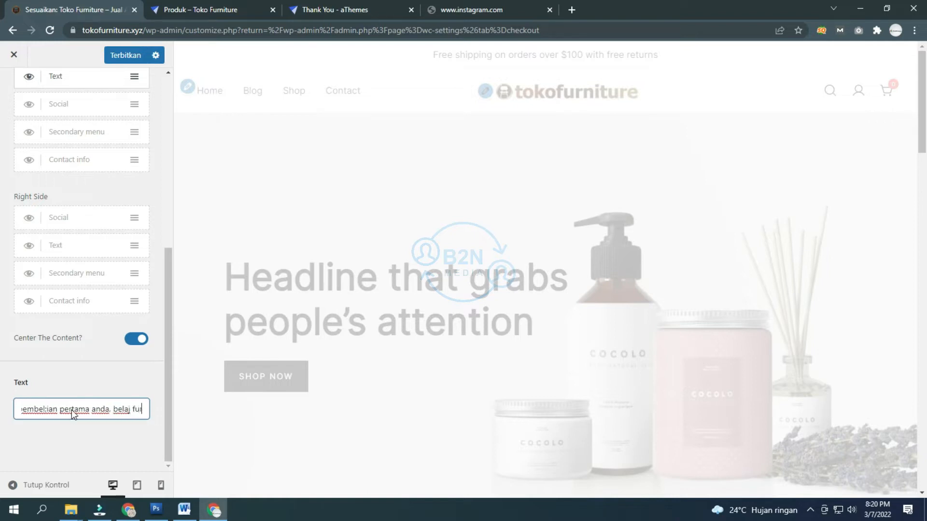
pyautogui.write('niture')
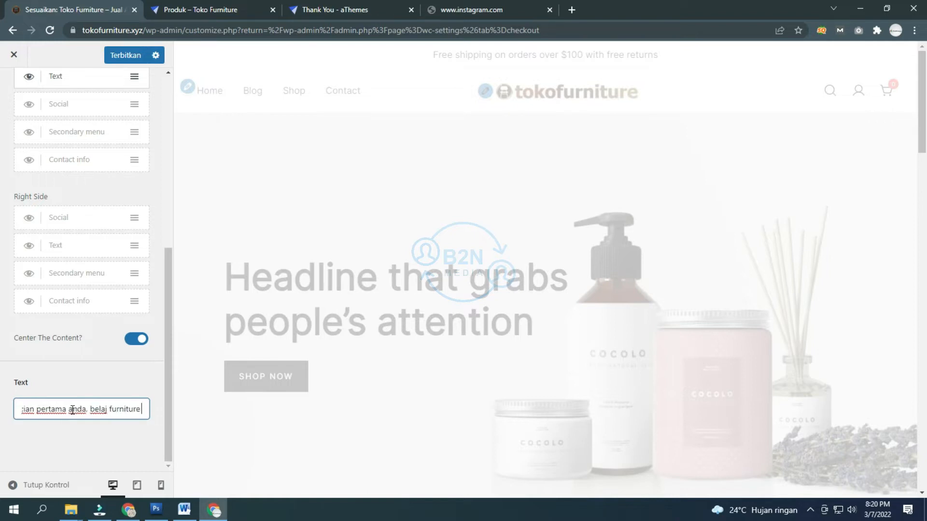
pyautogui.write(' ya disini aja.')
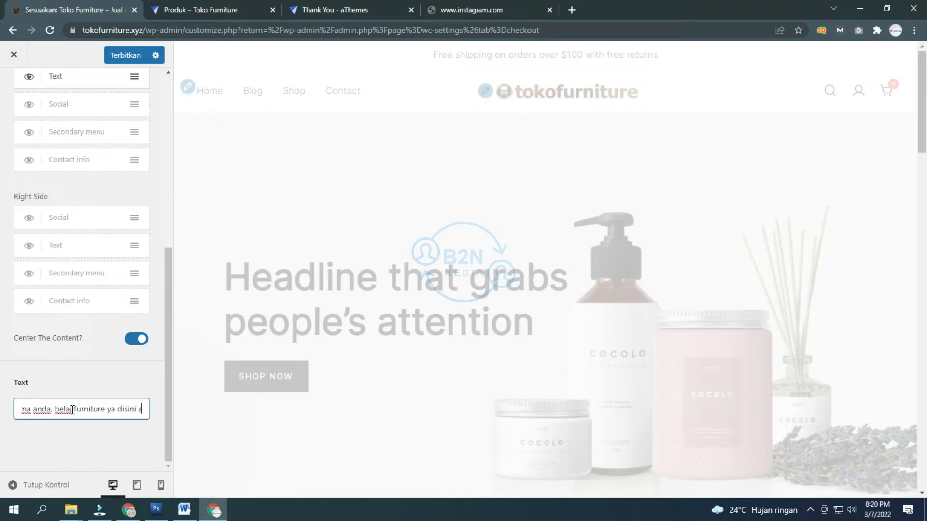
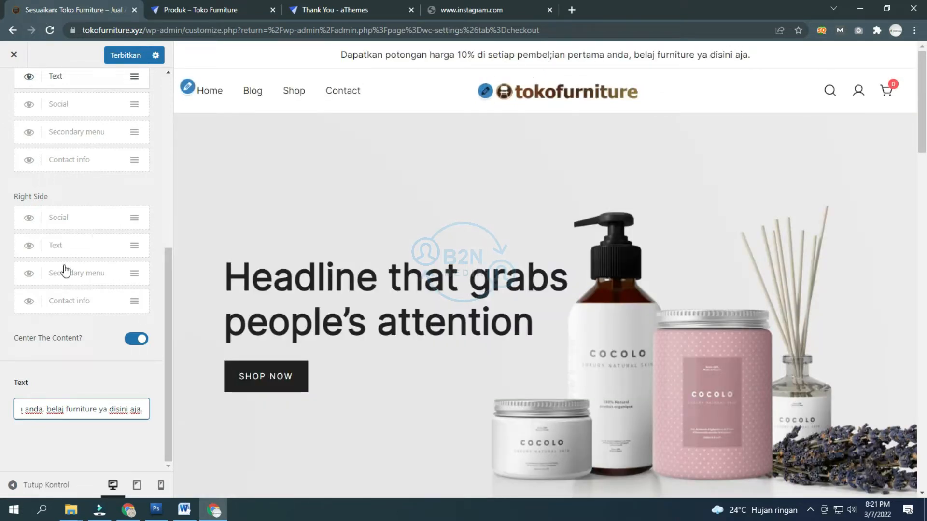
# Step: Return to the Header sections and briefly collapse and restore the customizer panel
pyautogui.scroll(7, 66, 266)
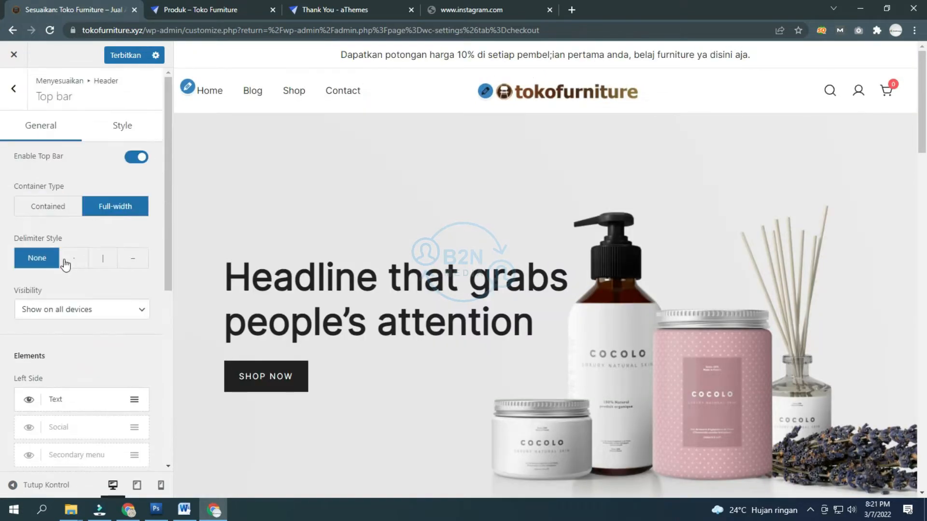
pyautogui.click(14, 89)
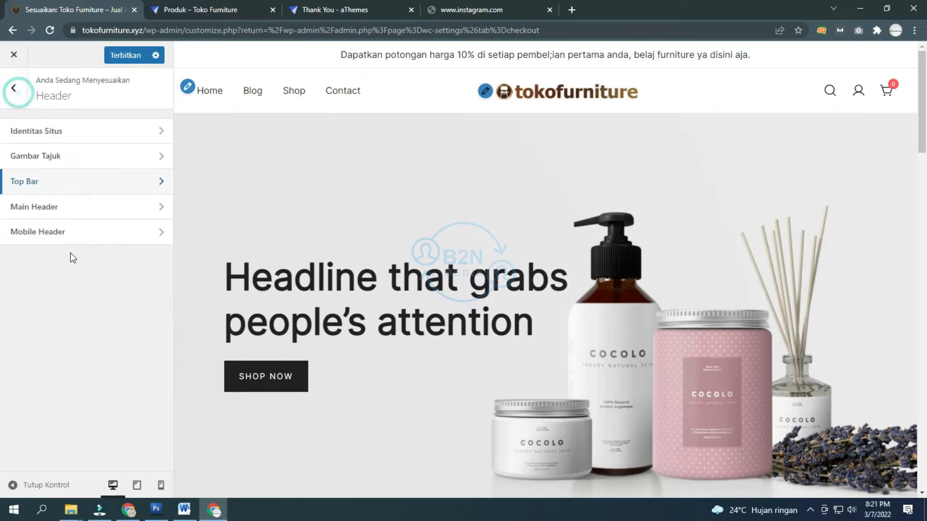
pyautogui.click(29, 485)
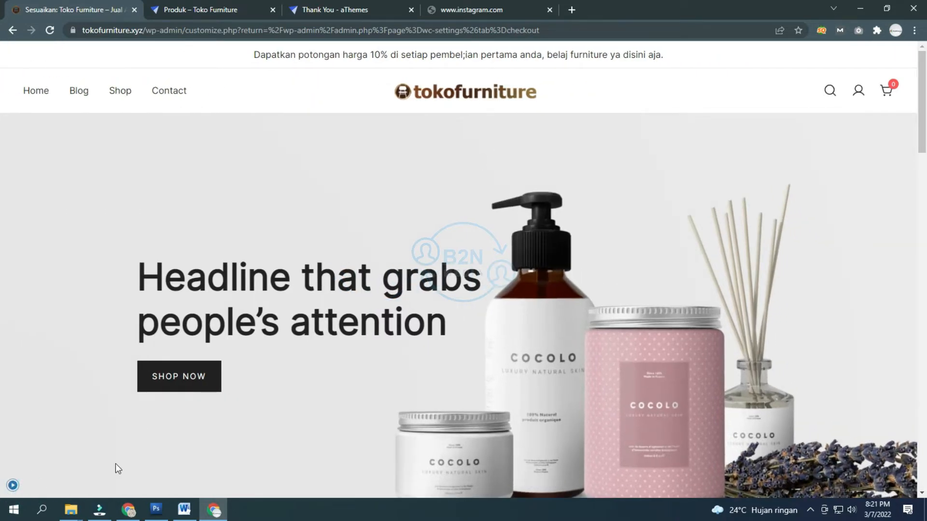
pyautogui.click(12, 485)
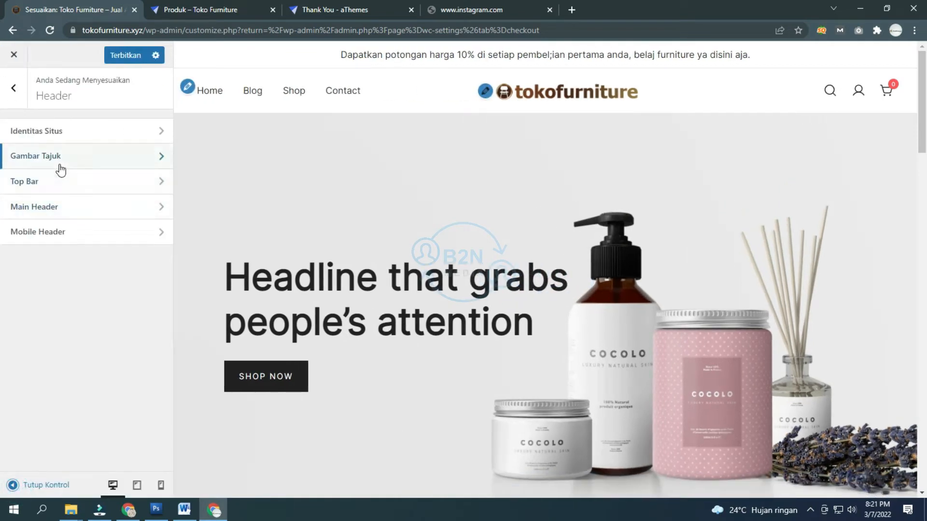
# Step: In Top Bar, switch Enable Top Bar off and back on, then show its Style settings
pyautogui.click(76, 187)
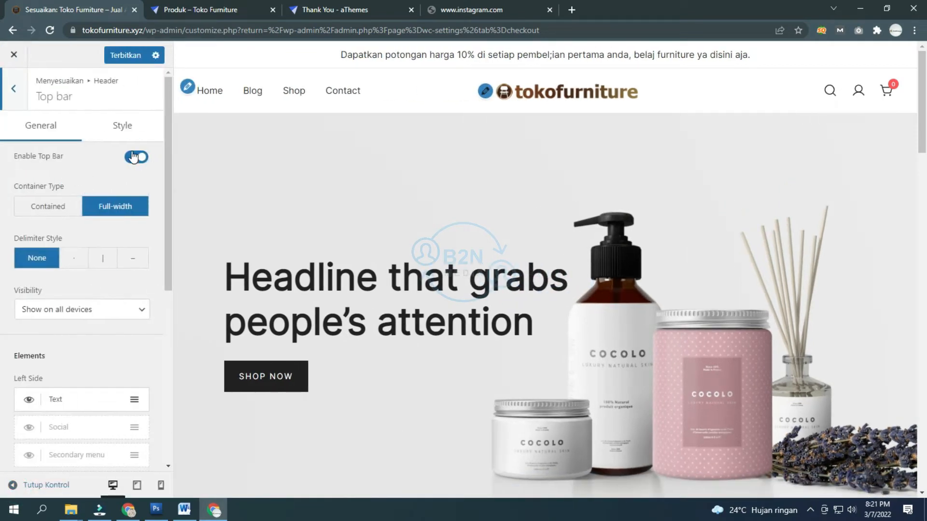
pyautogui.click(135, 157)
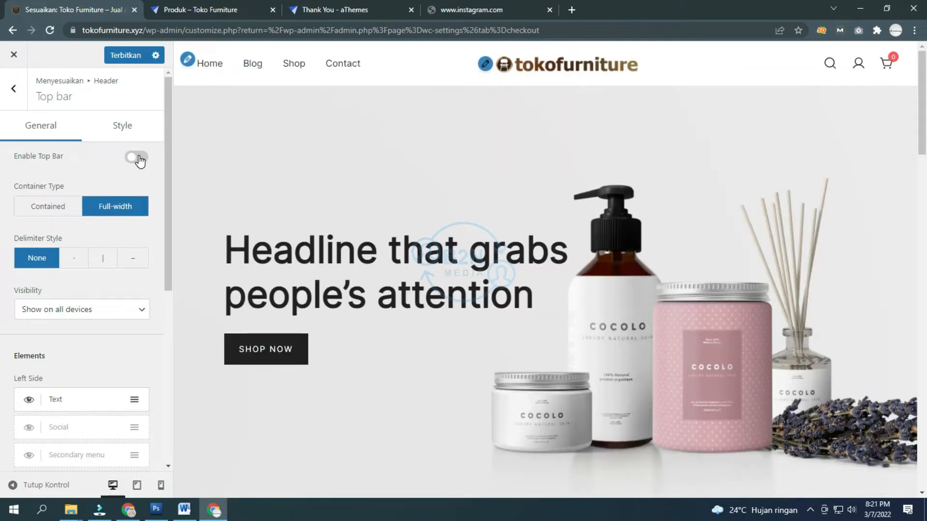
pyautogui.click(137, 158)
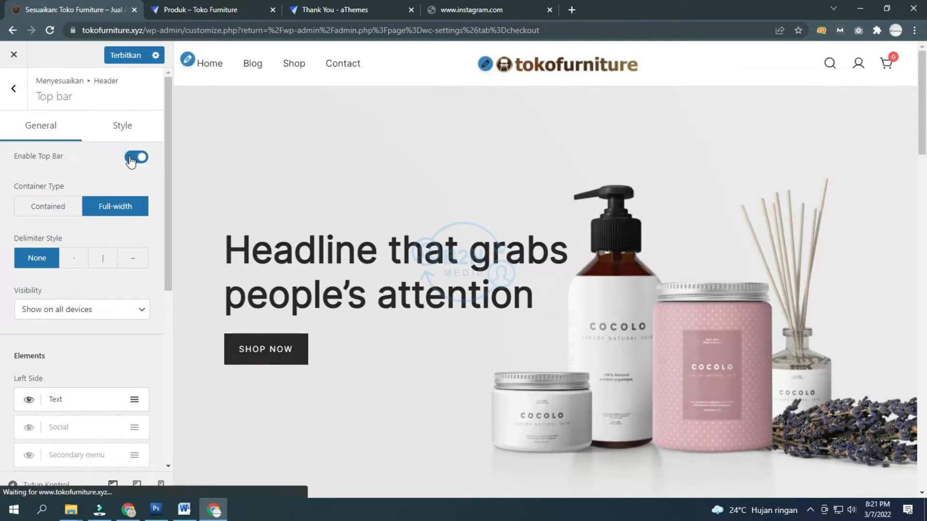
pyautogui.click(122, 132)
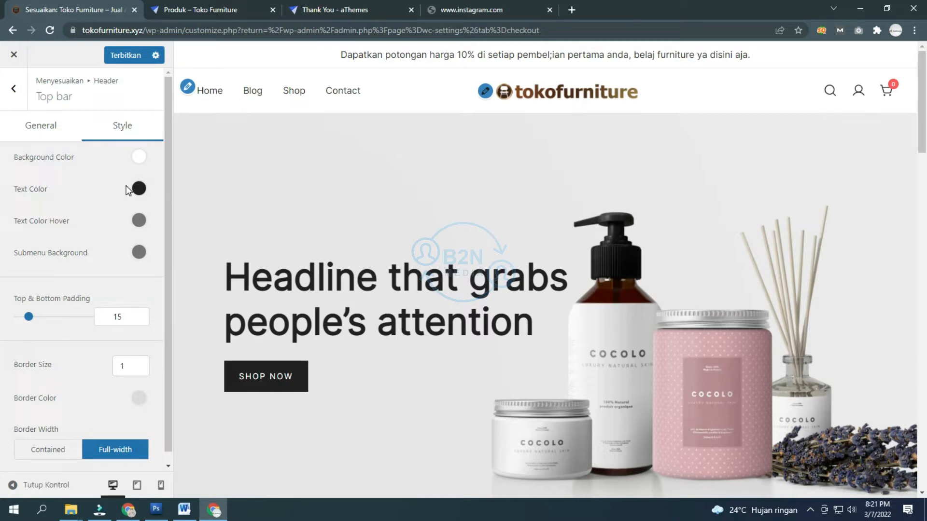
# Step: Try a blue top bar background and padding 23, then restore default white and padding 15
pyautogui.click(139, 157)
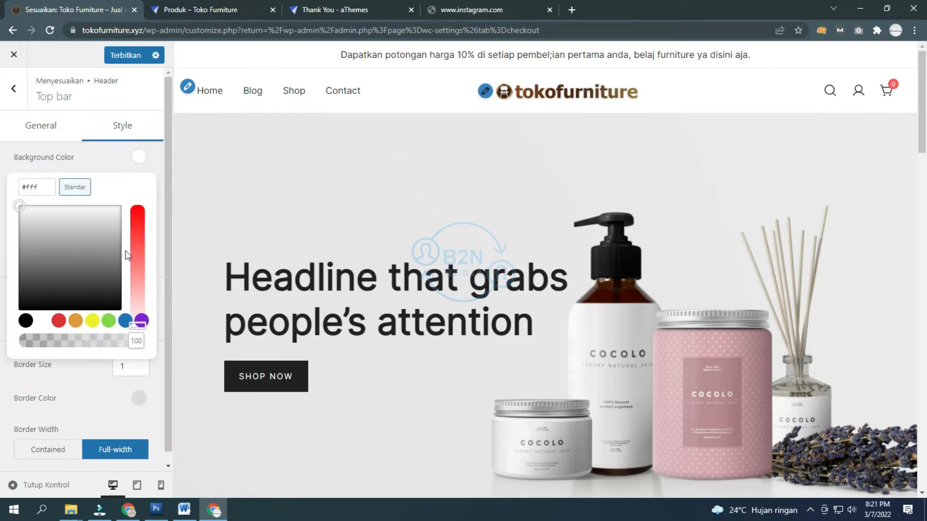
pyautogui.click(125, 320)
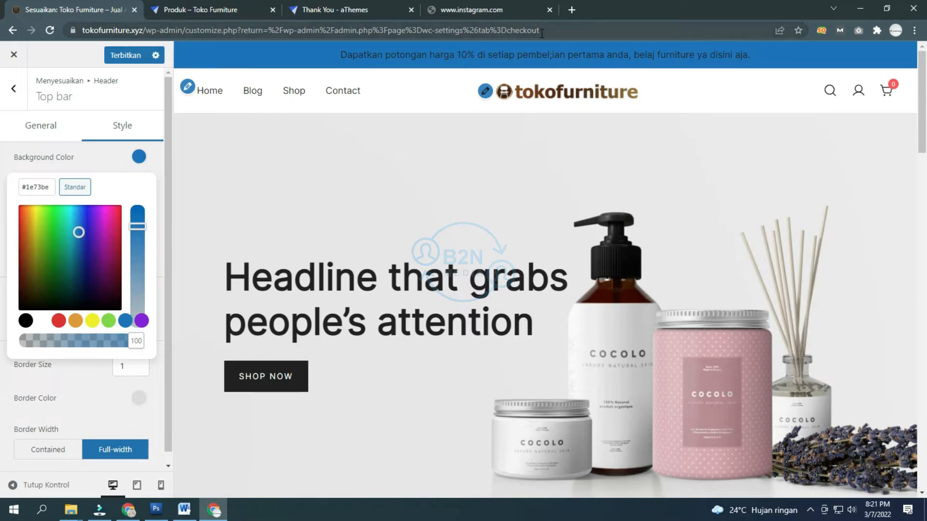
pyautogui.click(74, 187)
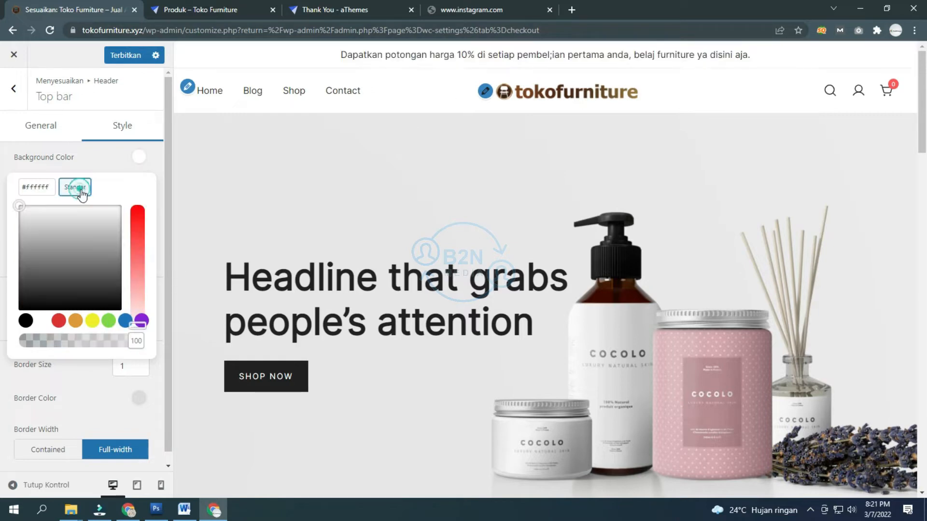
pyautogui.click(119, 167)
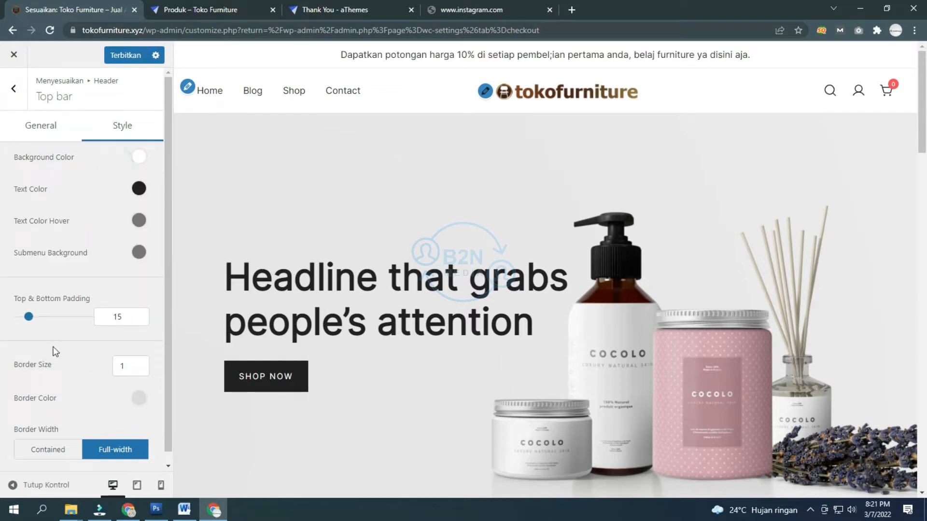
pyautogui.click(29, 317)
pyautogui.moveTo(30, 321); pyautogui.dragTo(30, 320)
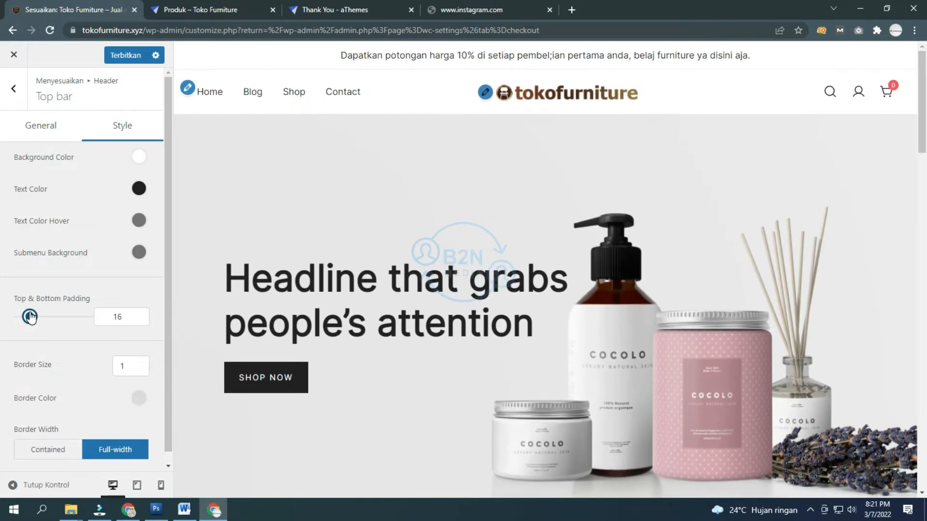
pyautogui.moveTo(30, 317); pyautogui.dragTo(29, 317)
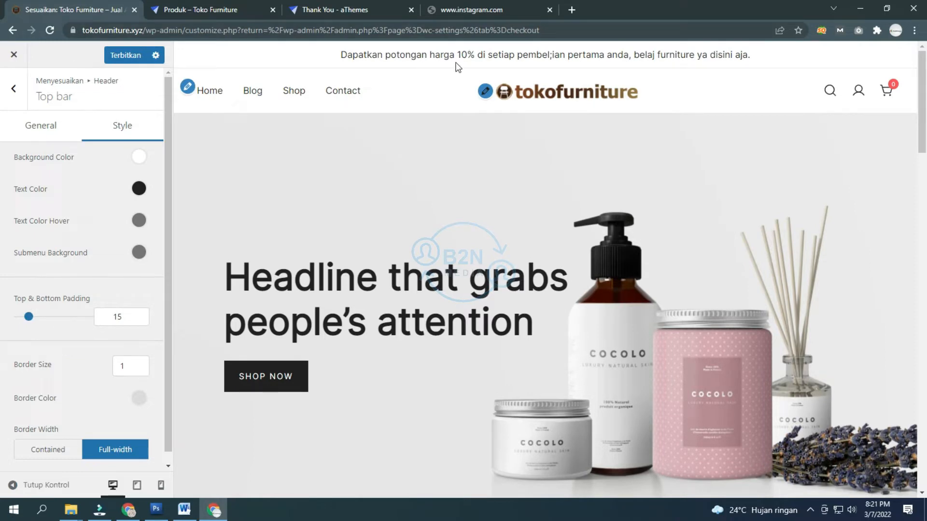
# Step: Test larger border sizes and Contained width, ending at border size 1 with Full-width border
pyautogui.click(138, 363)
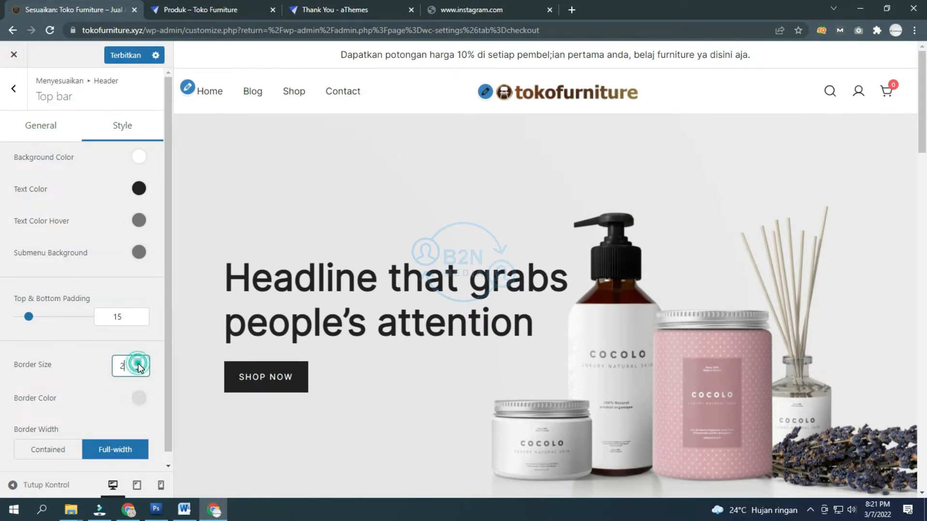
pyautogui.click(138, 363)
pyautogui.click(138, 369)
pyautogui.click(138, 369)
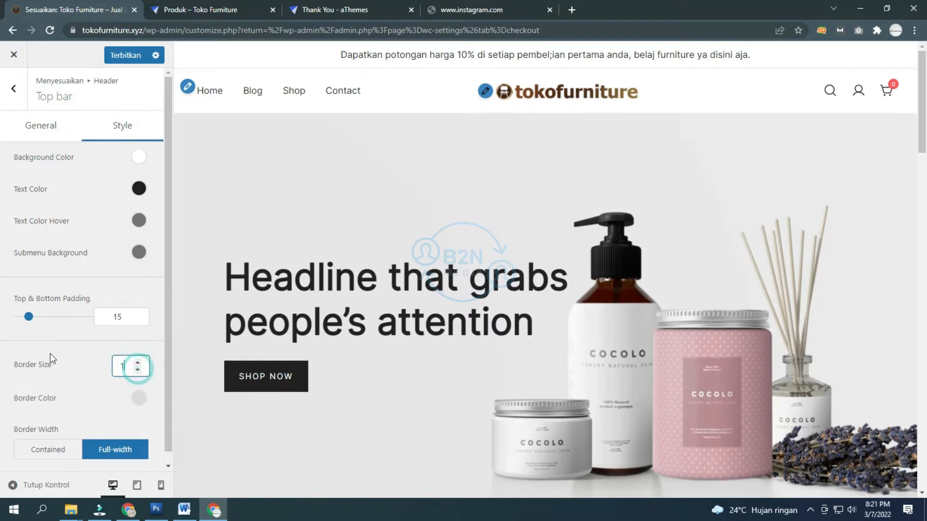
pyautogui.scroll(-1, 68, 343)
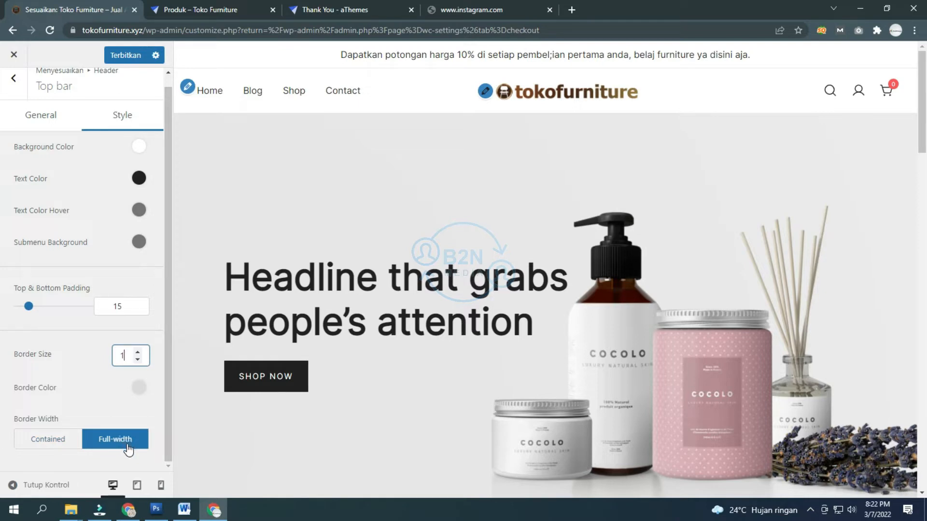
pyautogui.click(53, 448)
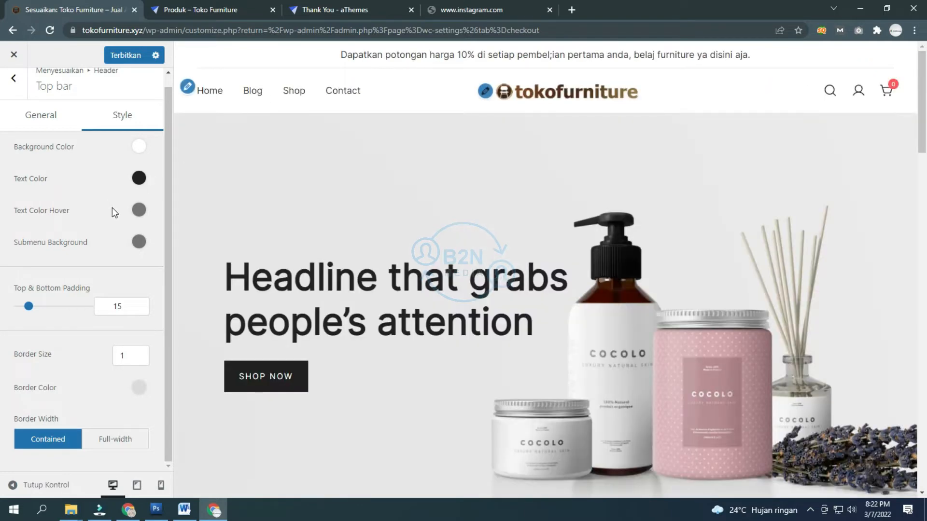
pyautogui.click(116, 439)
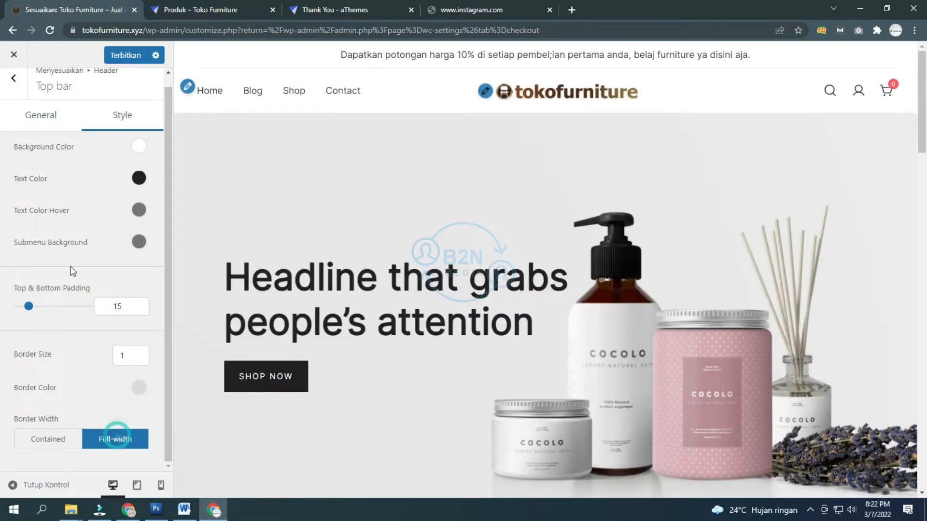
pyautogui.scroll(1, 81, 253)
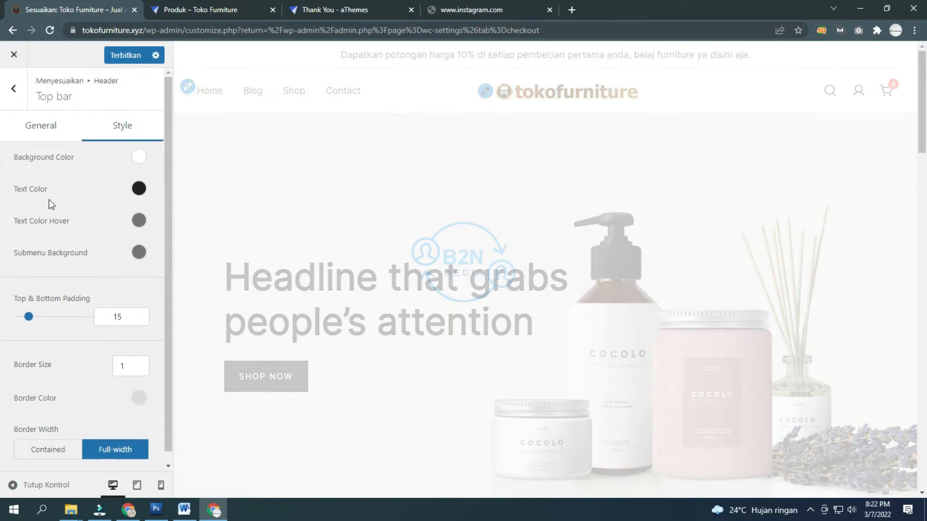
pyautogui.click(11, 94)
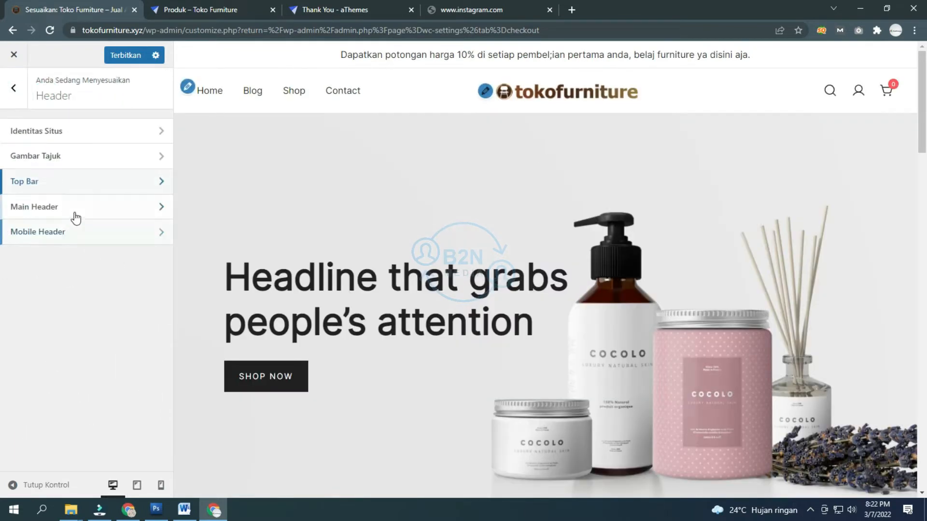
# Step: In Main Header, preview layouts 2, 3 and 4, then settle on Layout 2
pyautogui.click(73, 212)
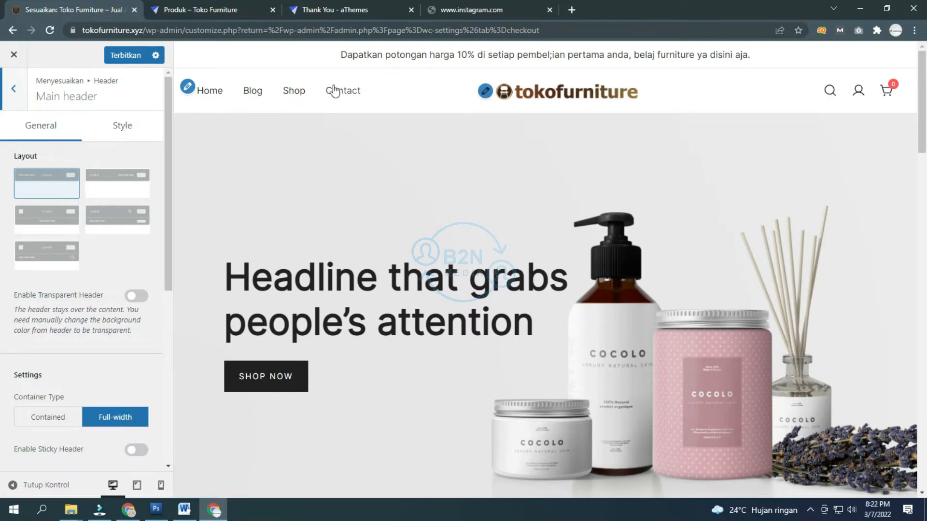
pyautogui.scroll(-10, 363, 234)
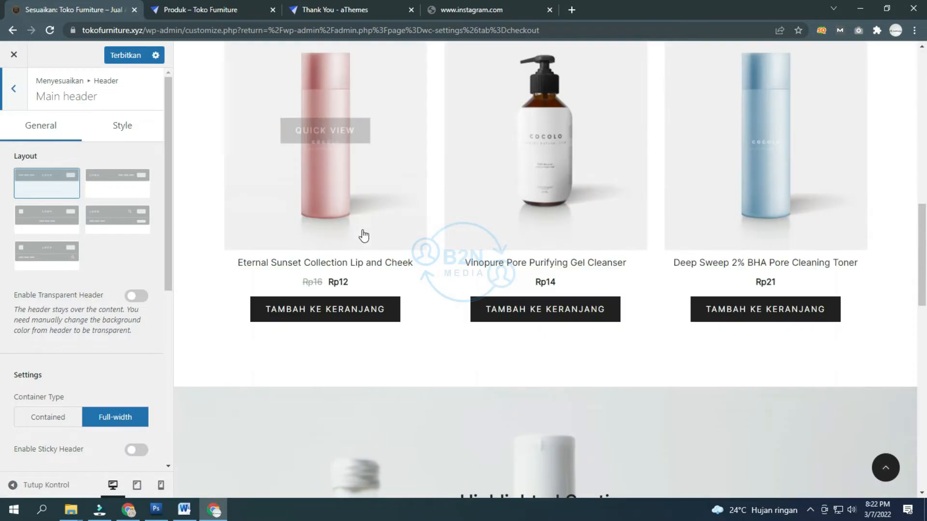
pyautogui.scroll(-10, 364, 236)
pyautogui.scroll(20, 353, 380)
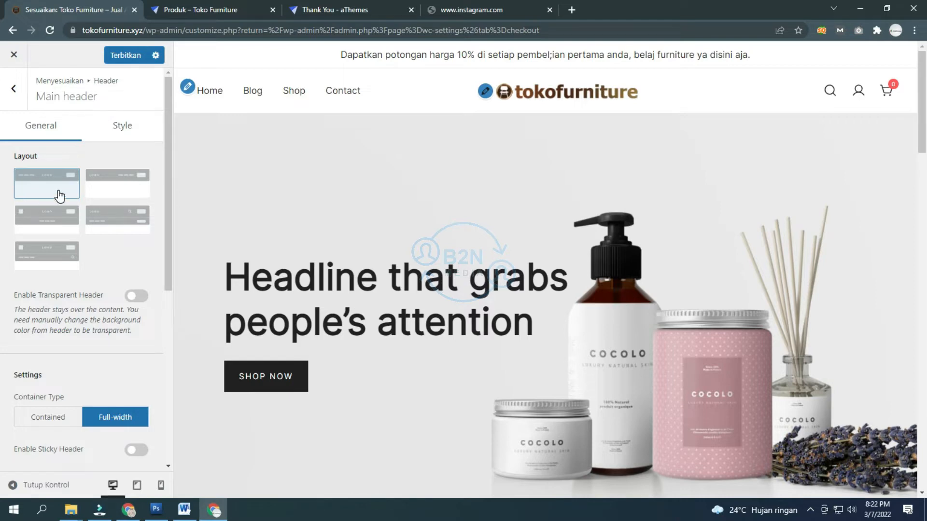
pyautogui.click(124, 186)
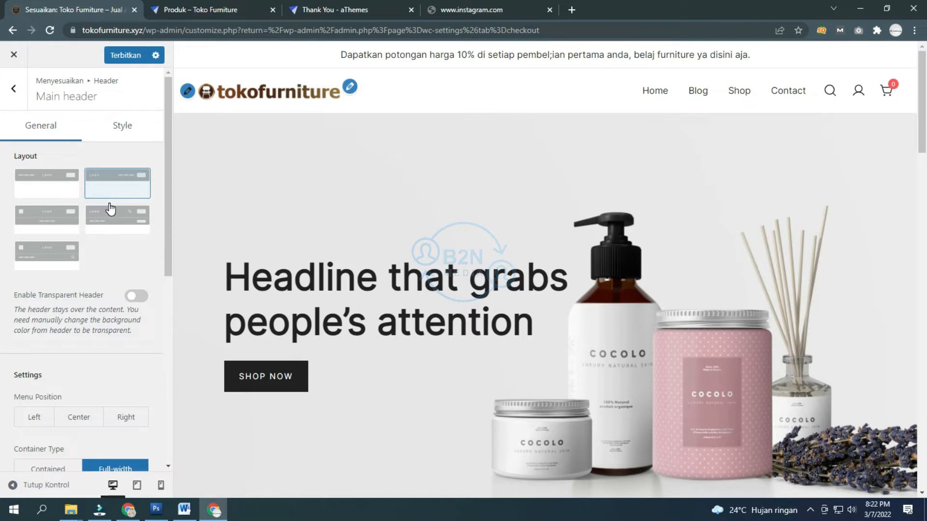
pyautogui.click(60, 223)
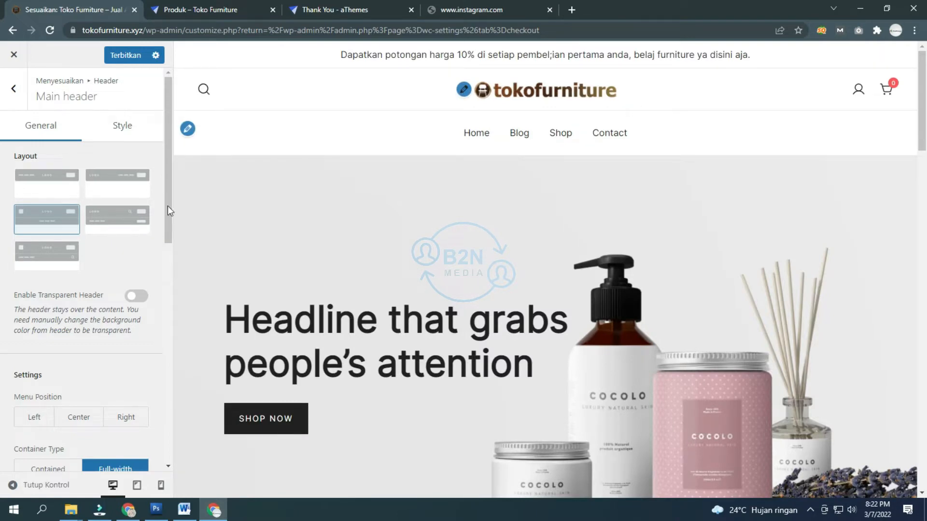
pyautogui.click(140, 234)
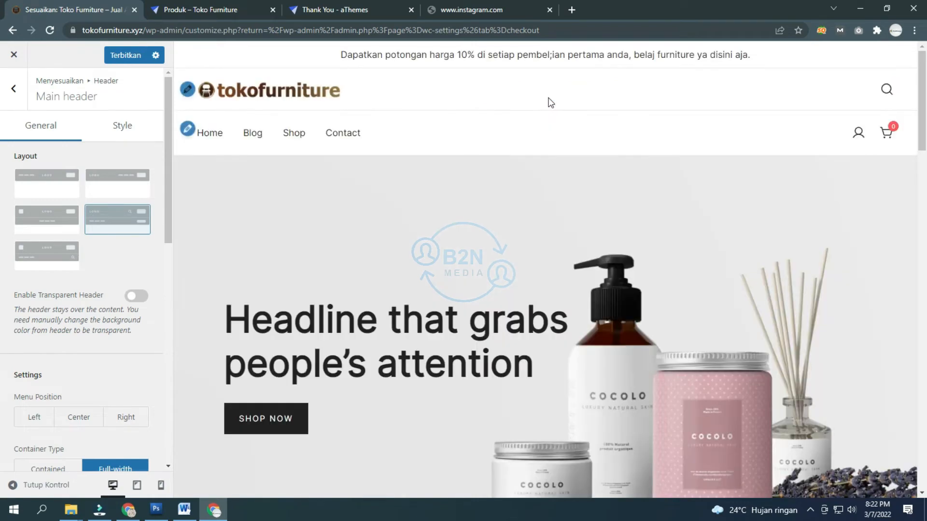
pyautogui.click(122, 182)
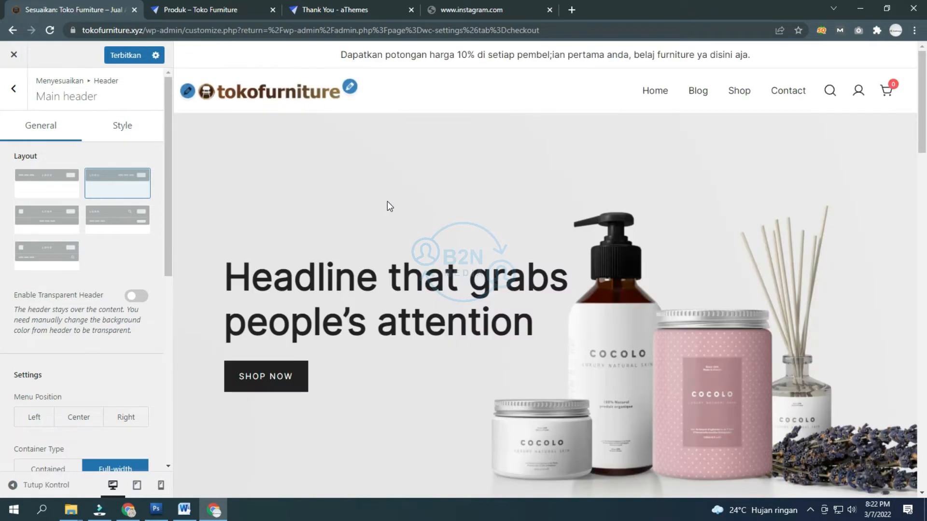
# Step: Try centred and left menu positions, then set the main menu position to Right
pyautogui.scroll(-2, 60, 332)
pyautogui.scroll(2, 62, 331)
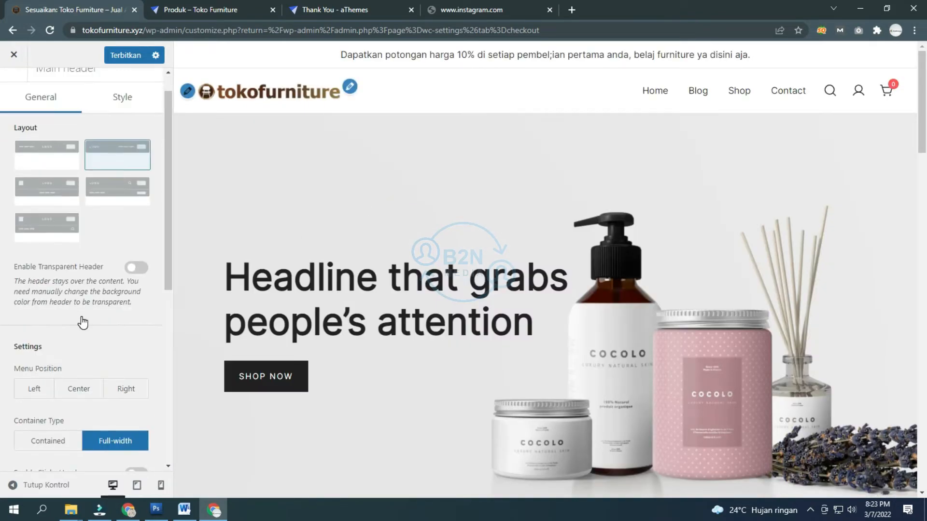
pyautogui.scroll(-3, 83, 320)
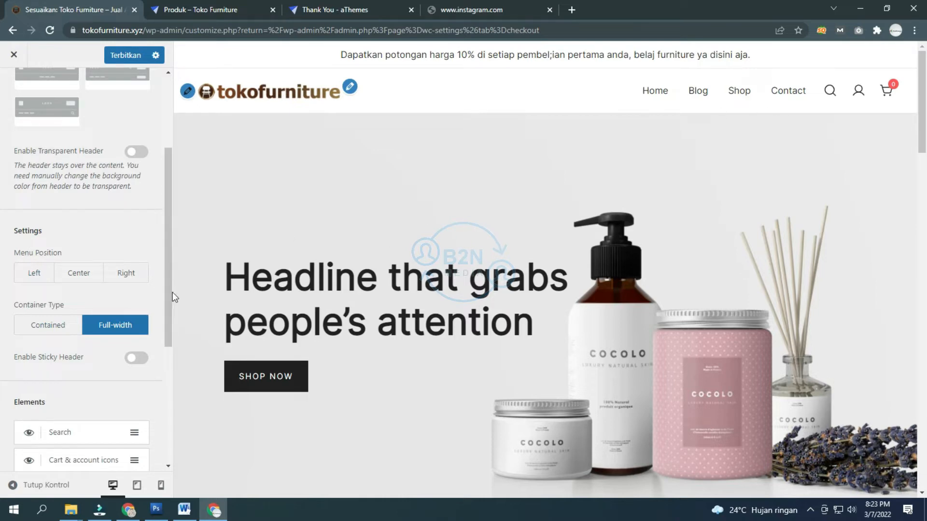
pyautogui.click(88, 277)
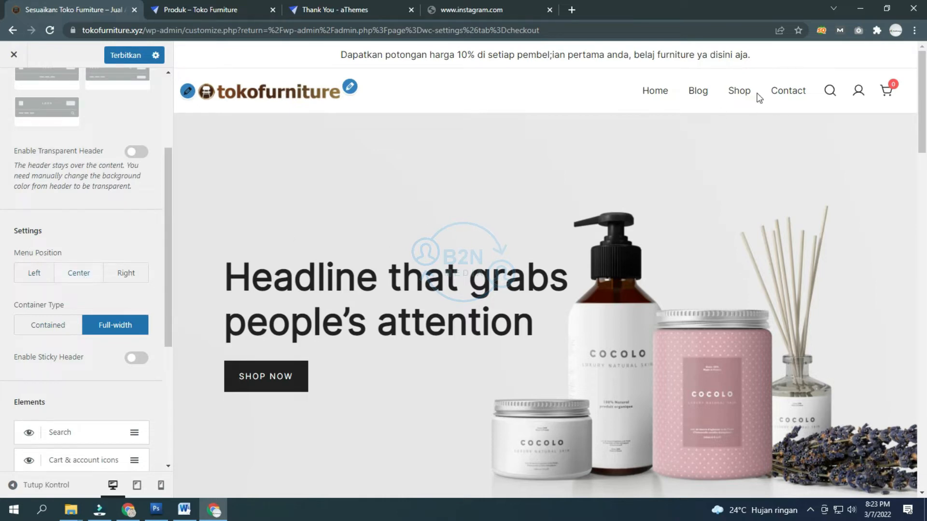
pyautogui.click(89, 283)
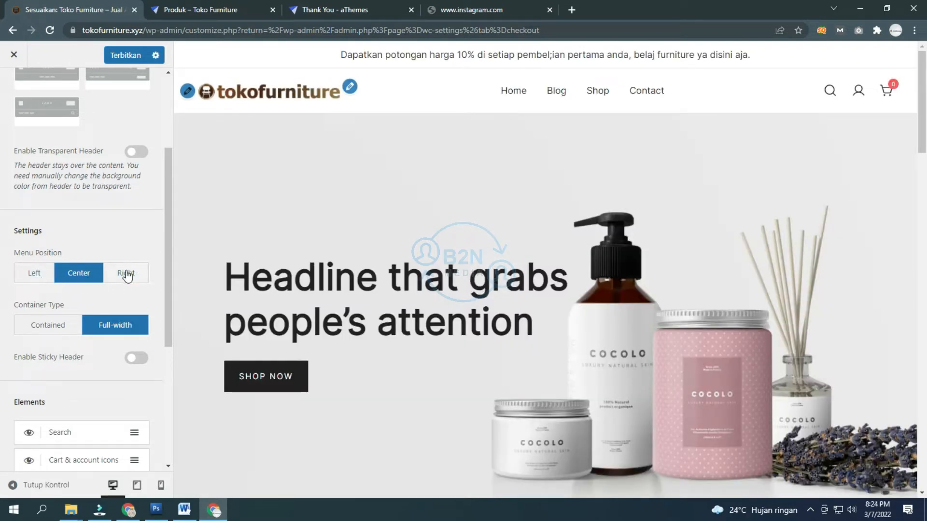
pyautogui.click(34, 274)
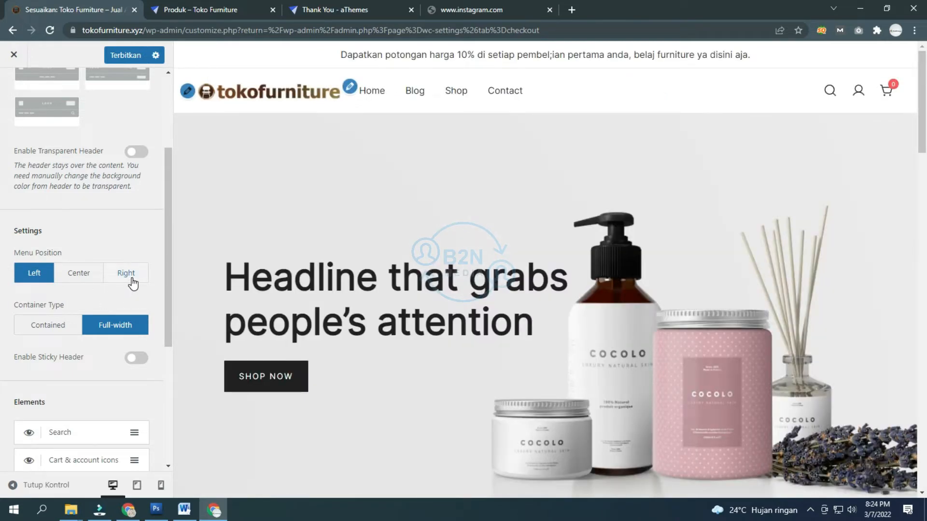
pyautogui.click(126, 273)
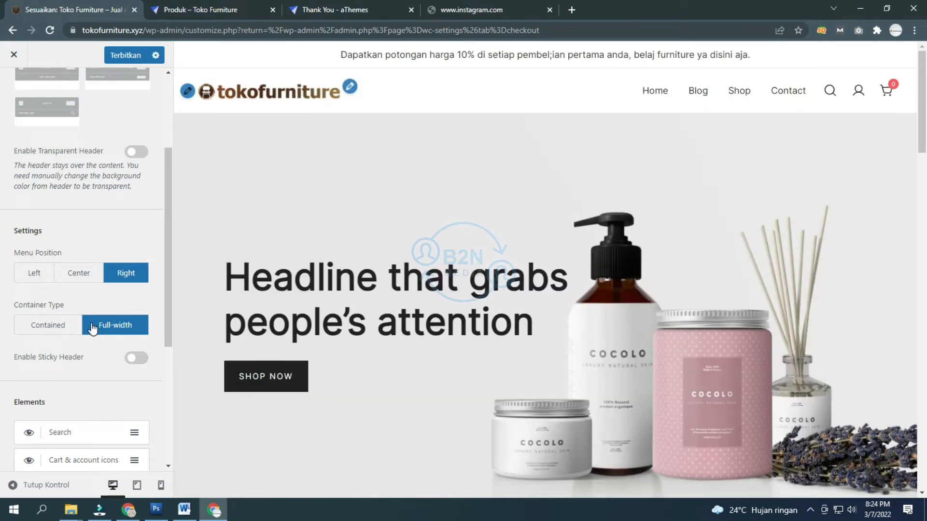
# Step: Compare Contained and Full-width header containers in the full preview, keeping Full-width
pyautogui.click(30, 487)
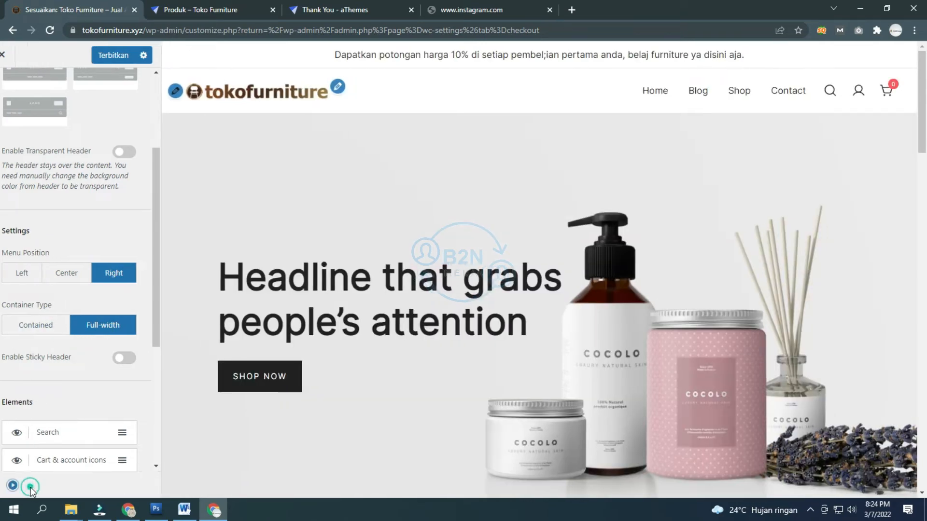
pyautogui.click(10, 484)
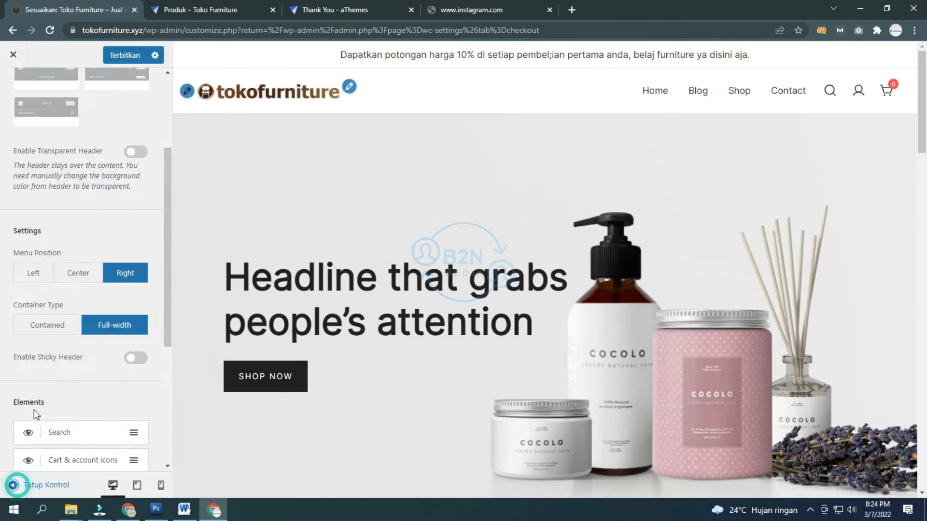
pyautogui.click(51, 332)
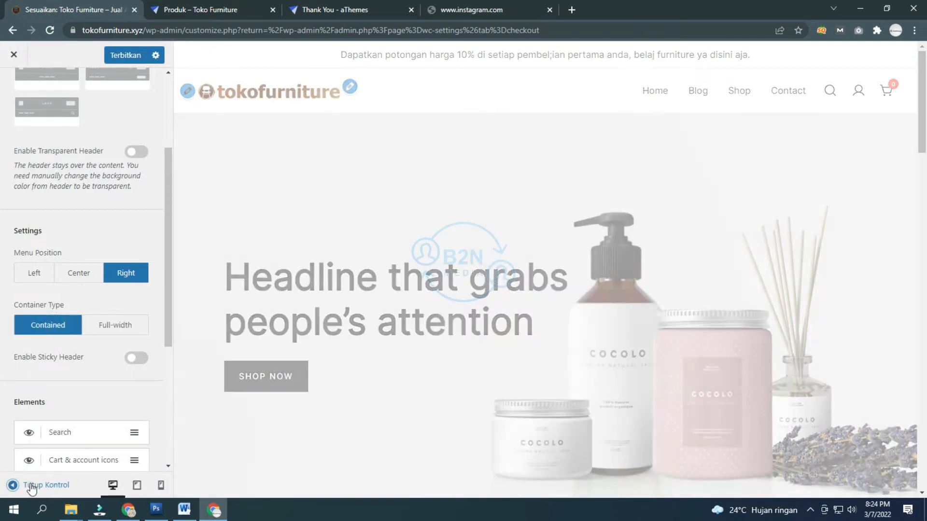
pyautogui.click(31, 486)
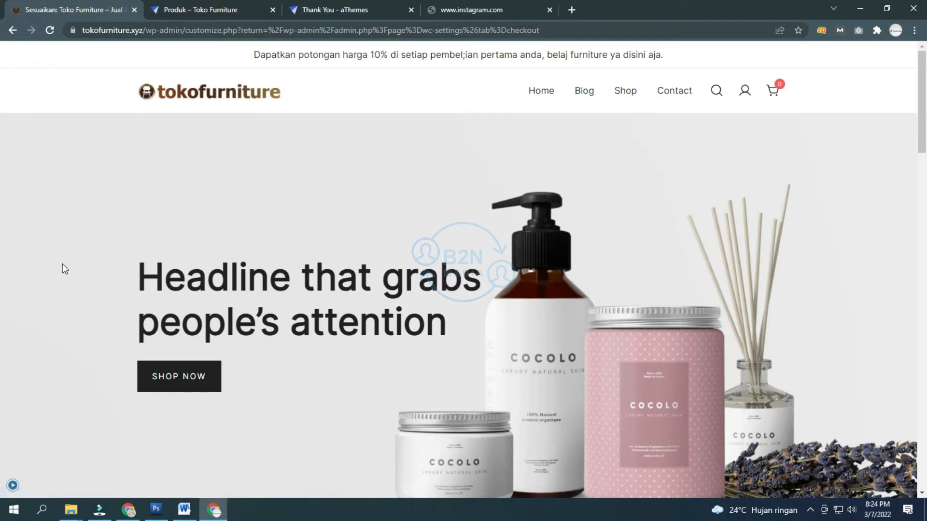
pyautogui.click(12, 484)
pyautogui.click(110, 332)
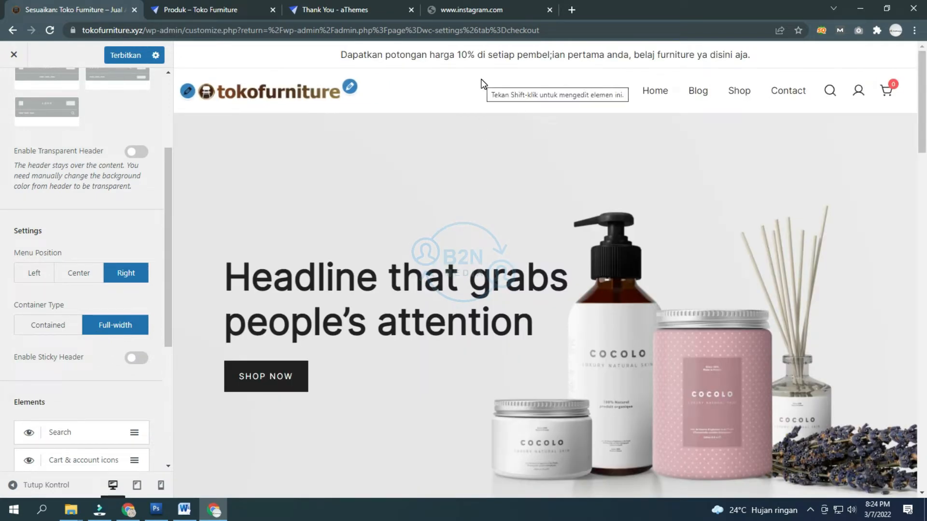
# Step: Enable the sticky header, try sticking on scroll up, then choose Always sticky
pyautogui.scroll(-5, 480, 79)
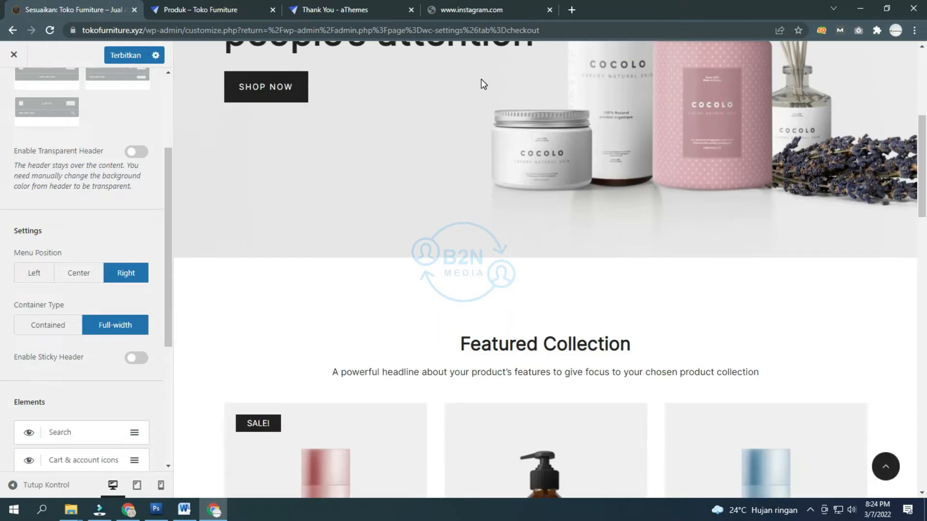
pyautogui.scroll(4, 480, 79)
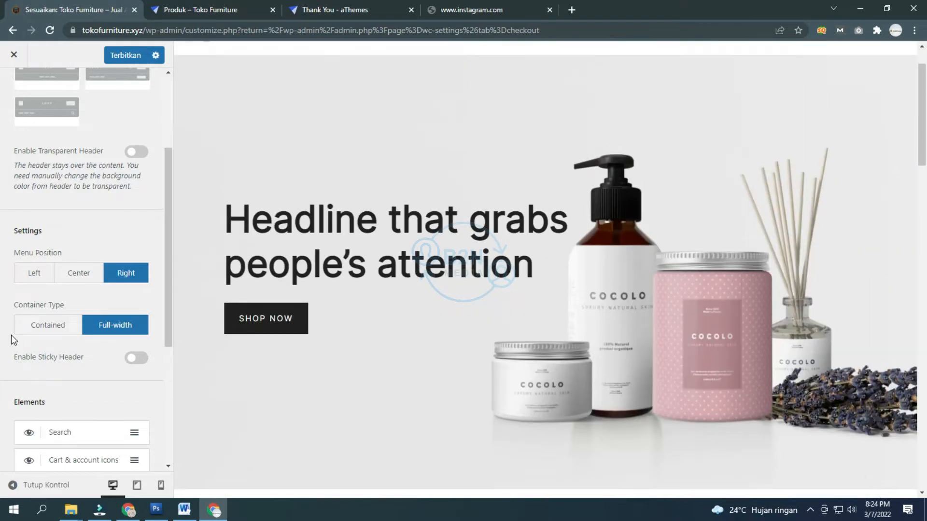
pyautogui.scroll(1, 331, 265)
pyautogui.click(137, 360)
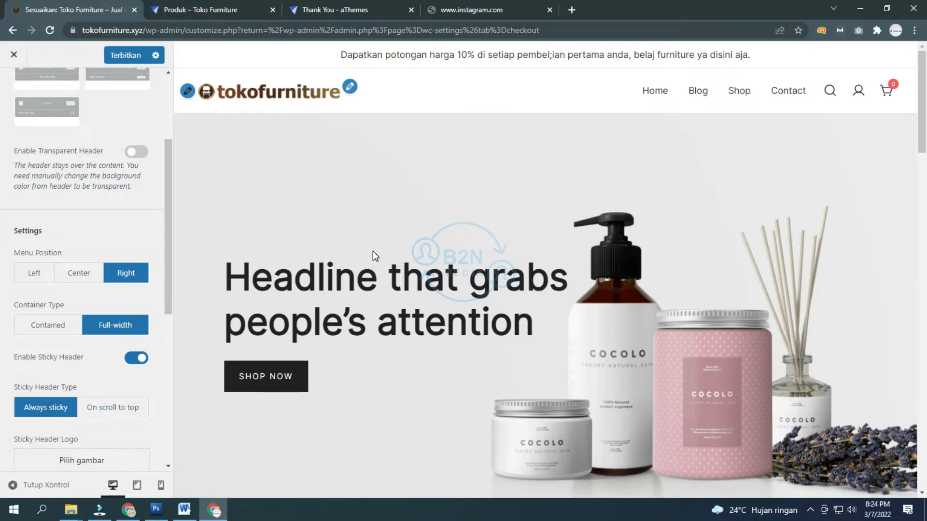
pyautogui.scroll(-5, 372, 251)
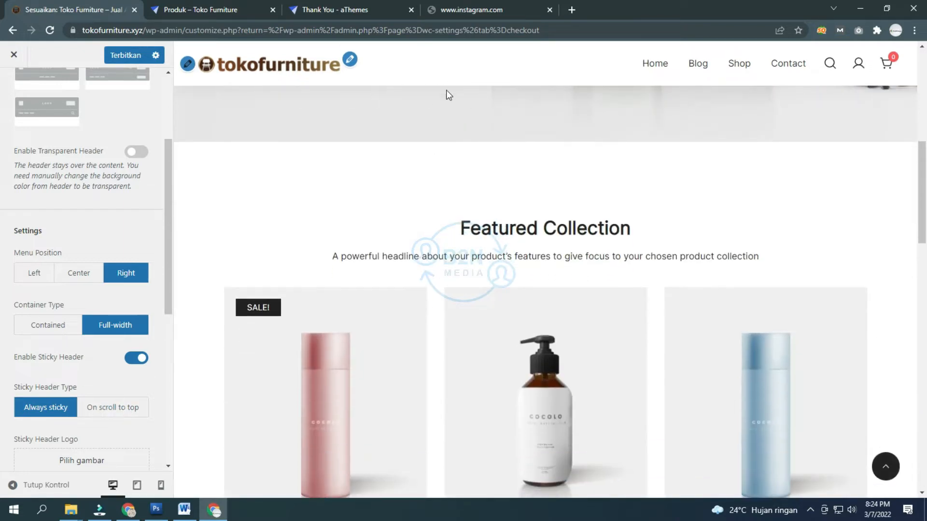
pyautogui.scroll(-3, 468, 77)
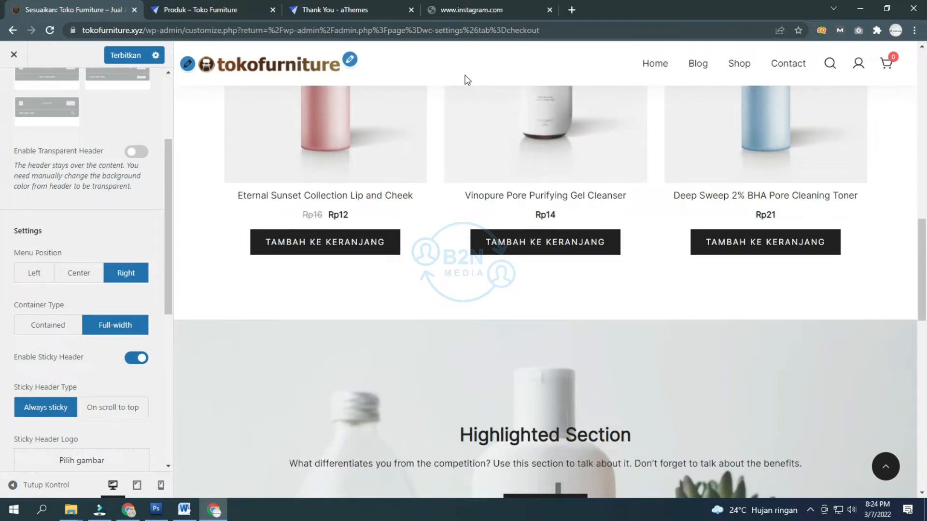
pyautogui.scroll(8, 465, 77)
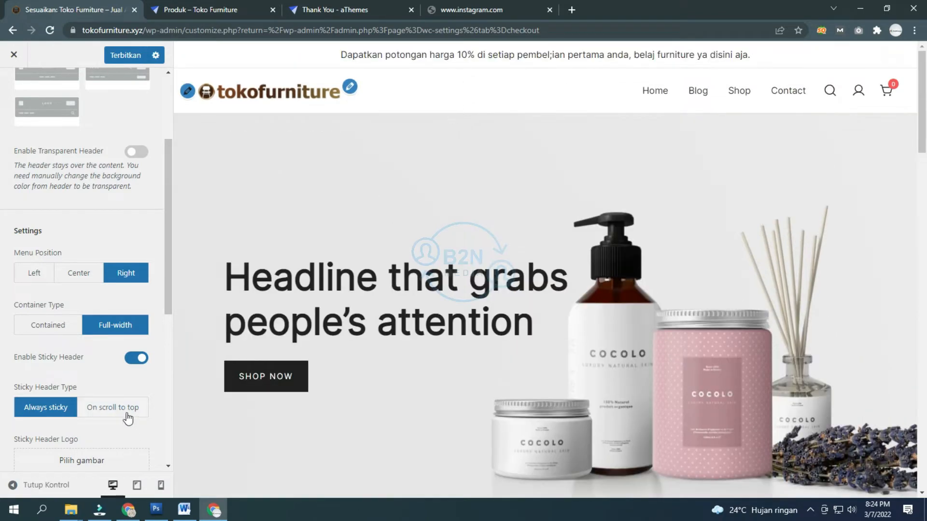
pyautogui.click(128, 418)
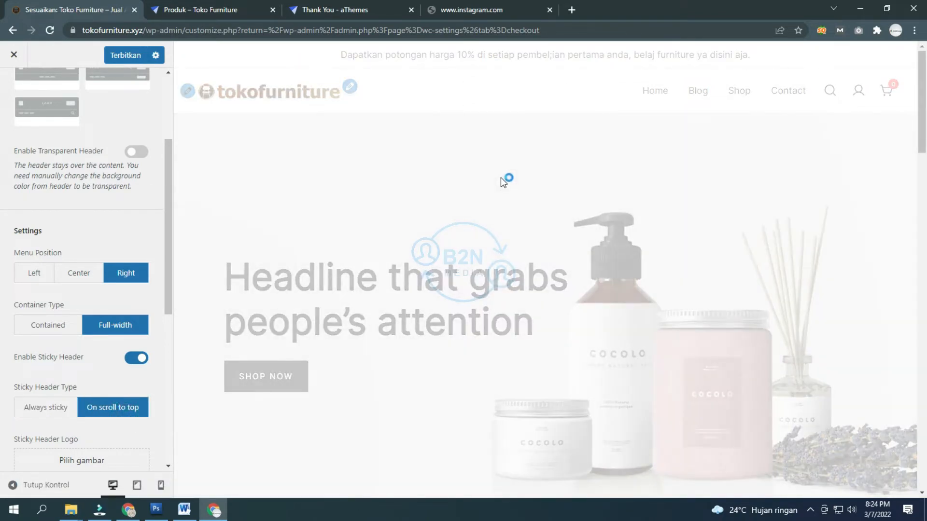
pyautogui.scroll(-5, 500, 178)
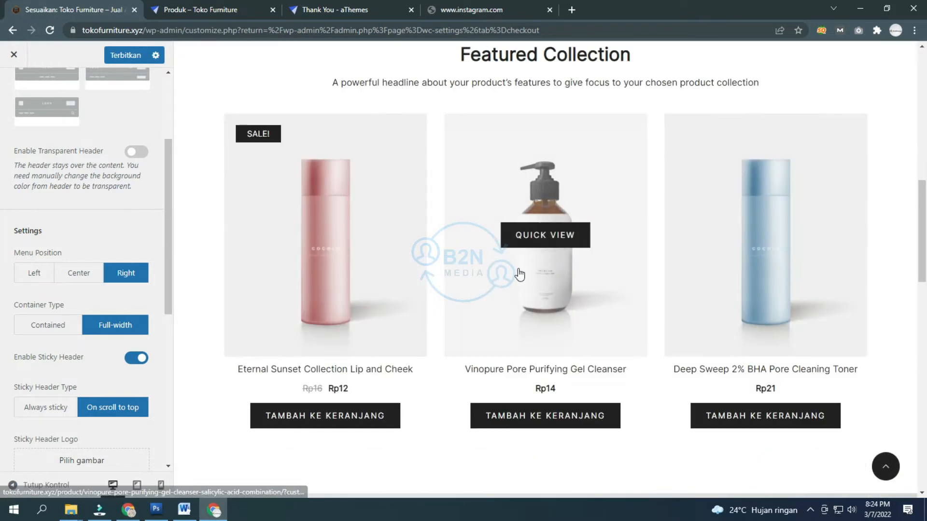
pyautogui.scroll(4, 551, 203)
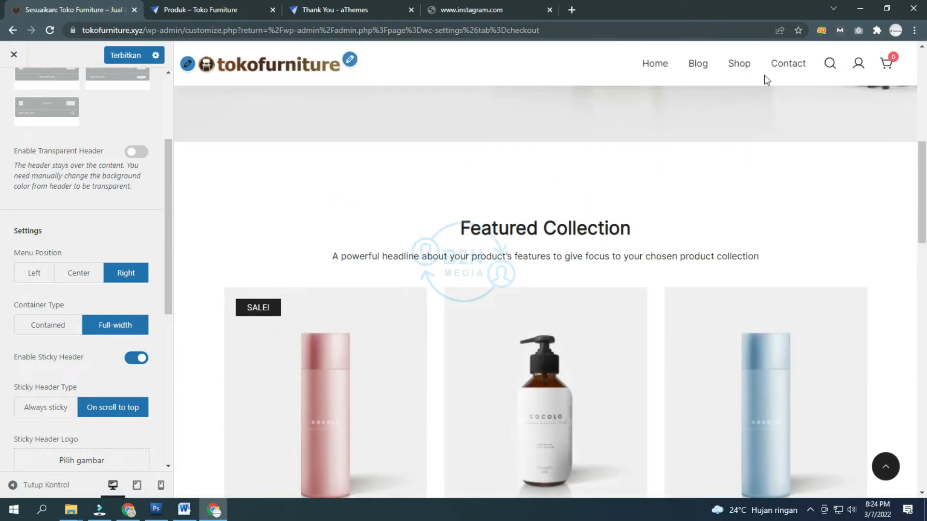
pyautogui.click(60, 410)
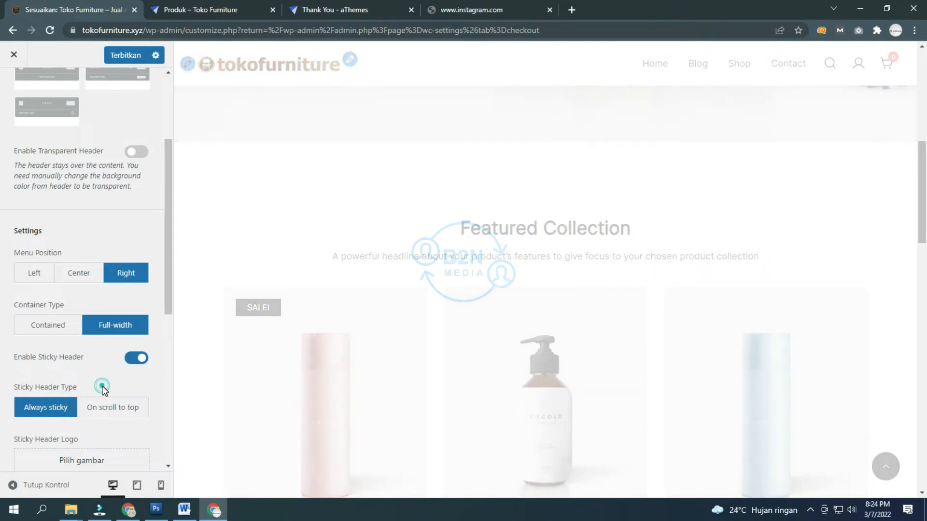
pyautogui.scroll(-3, 104, 391)
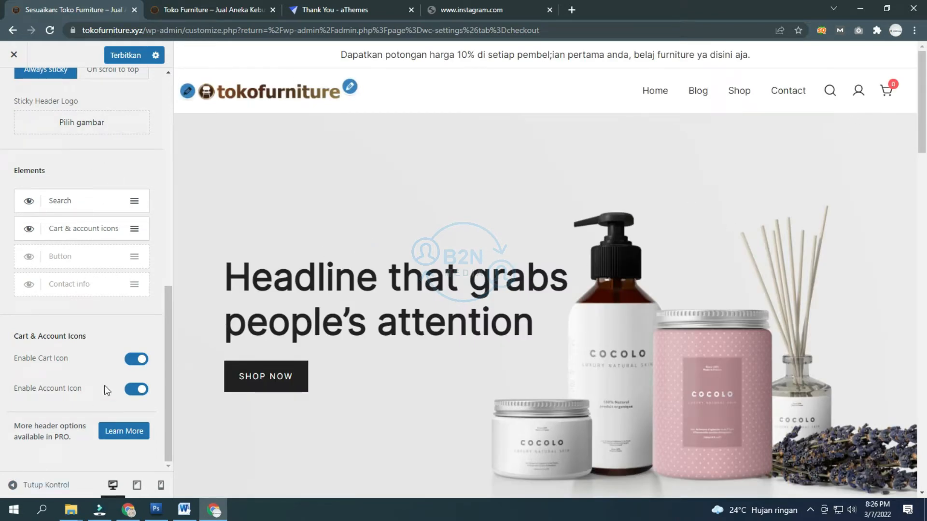
# Step: Toggle the cart icon off and back on, then publish the header changes
pyautogui.click(129, 362)
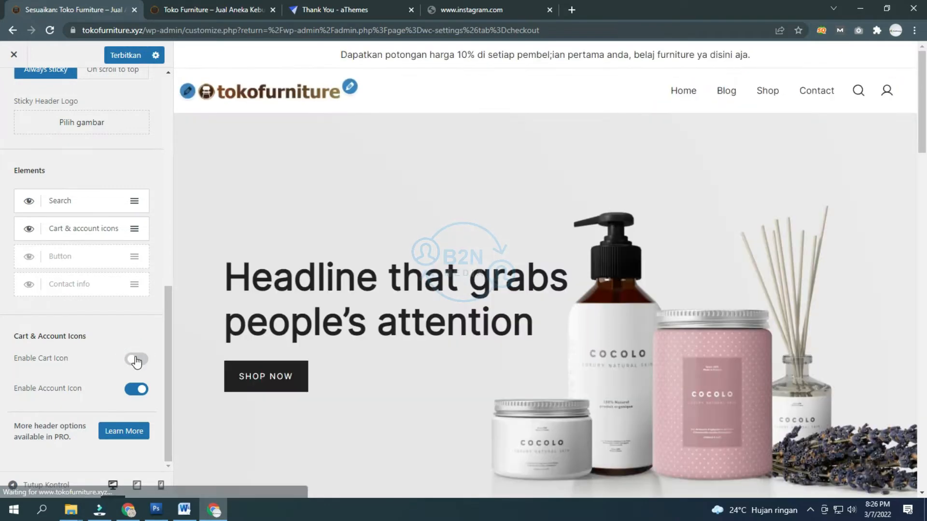
pyautogui.click(137, 360)
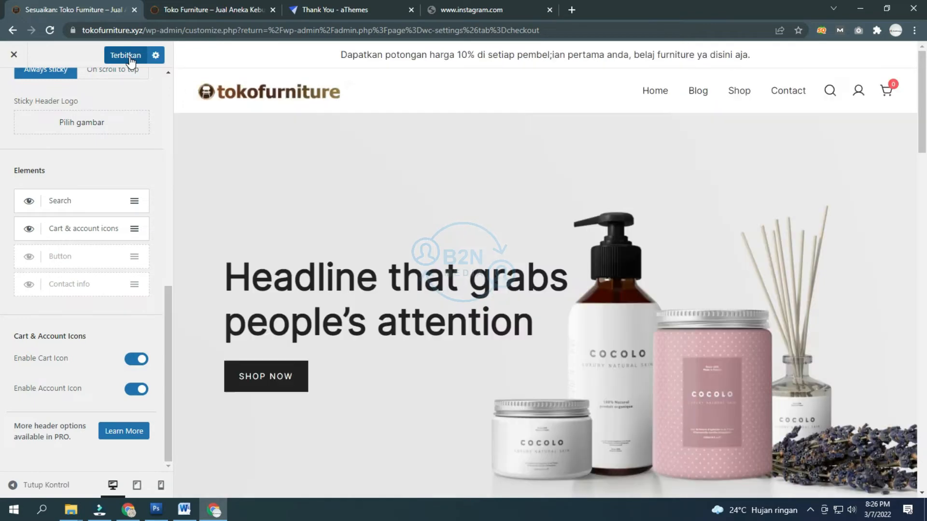
pyautogui.click(127, 56)
# Step: Go back to the Header sections list and bring up the Mobile Header settings
pyautogui.scroll(9, 97, 145)
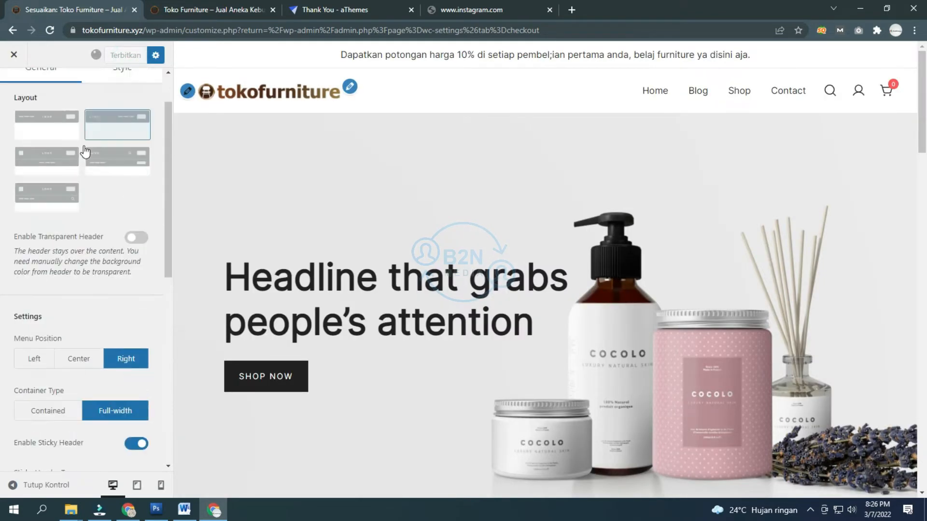
pyautogui.scroll(2, 77, 135)
pyautogui.click(14, 91)
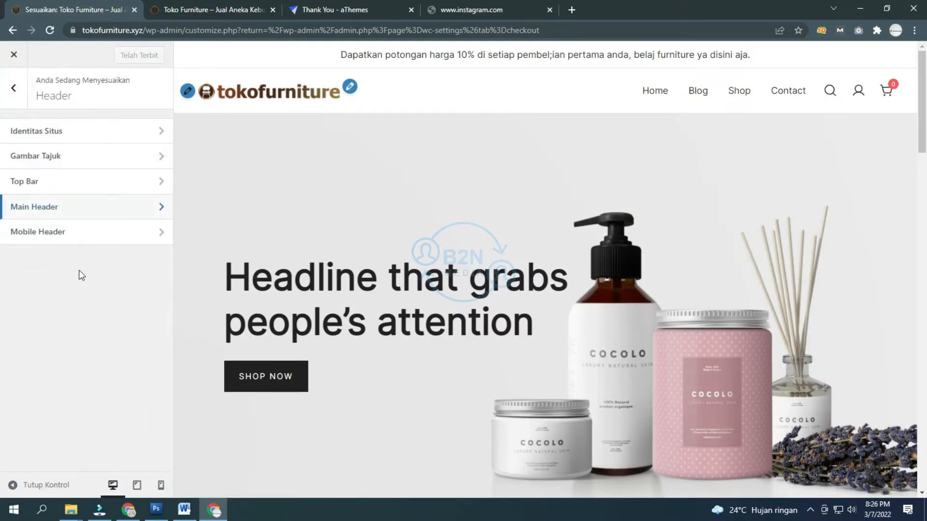
pyautogui.click(62, 232)
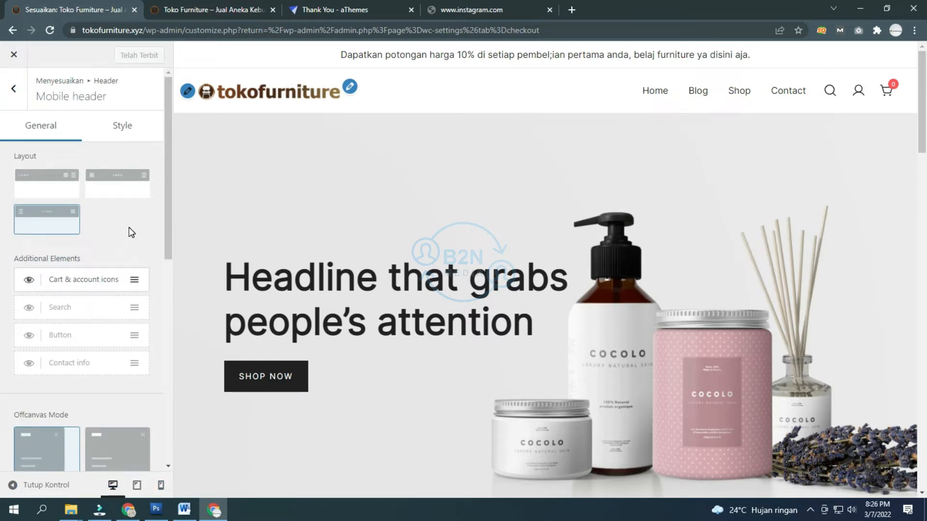
# Step: Preview tablet and phone widths, then pick the first mobile layout: logo left, menu toggle right
pyautogui.click(137, 485)
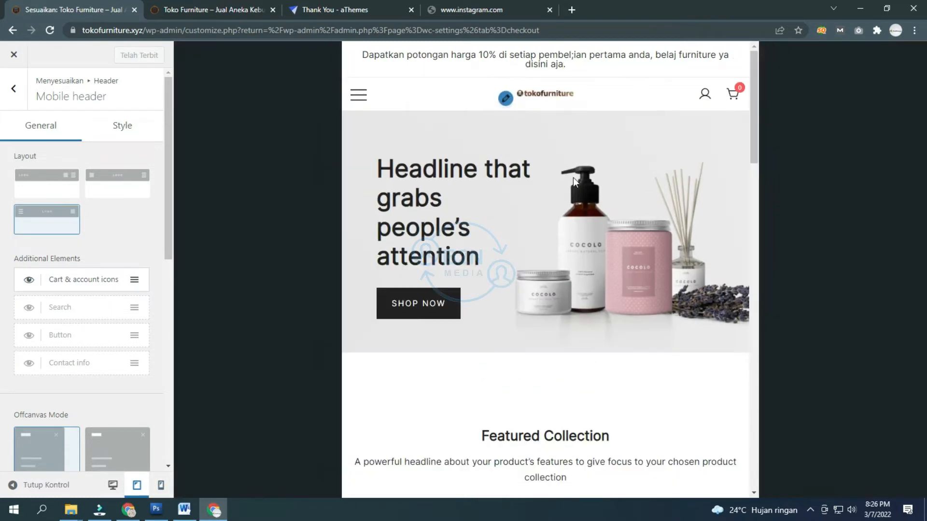
pyautogui.click(161, 485)
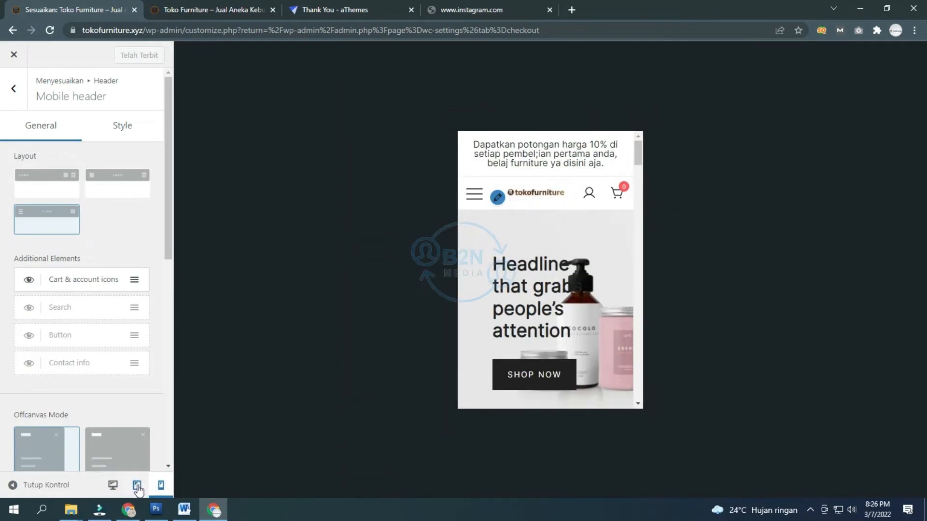
pyautogui.click(113, 485)
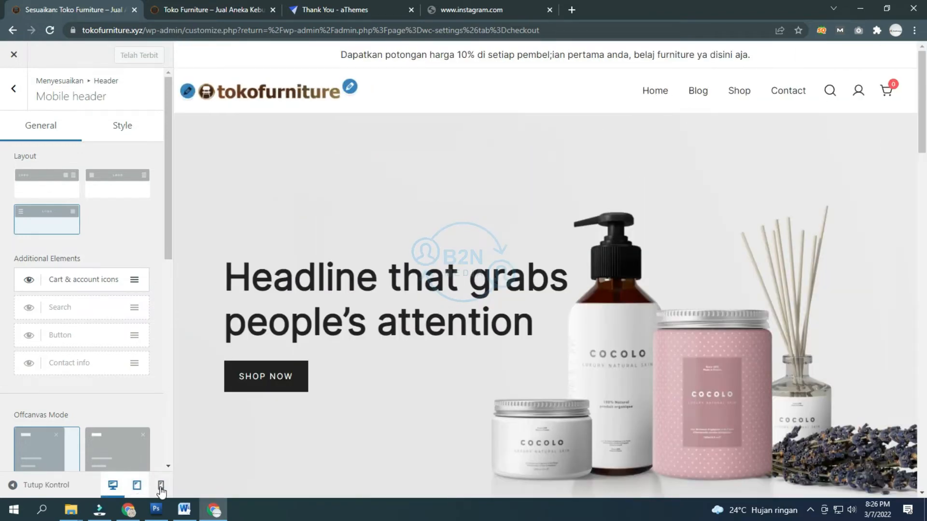
pyautogui.click(162, 487)
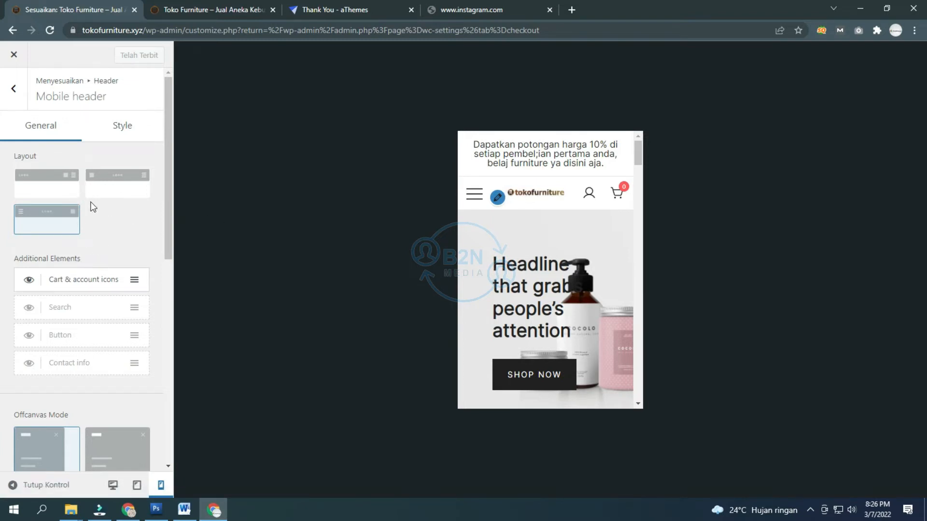
pyautogui.click(51, 185)
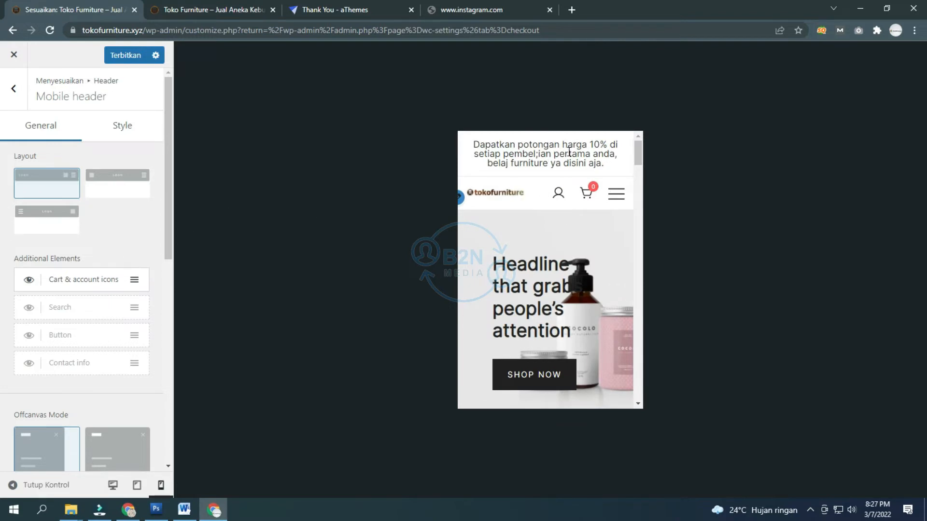
pyautogui.scroll(-9, 127, 295)
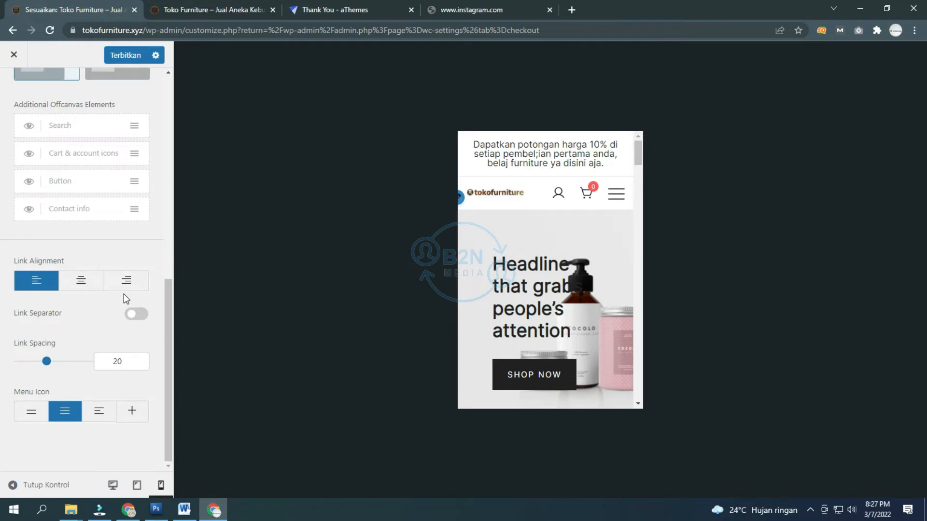
pyautogui.scroll(9, 124, 294)
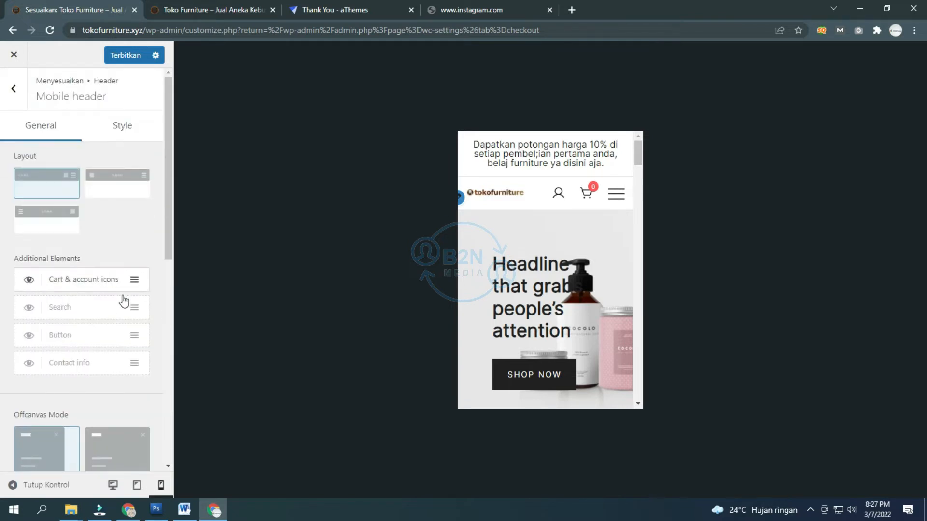
pyautogui.click(29, 281)
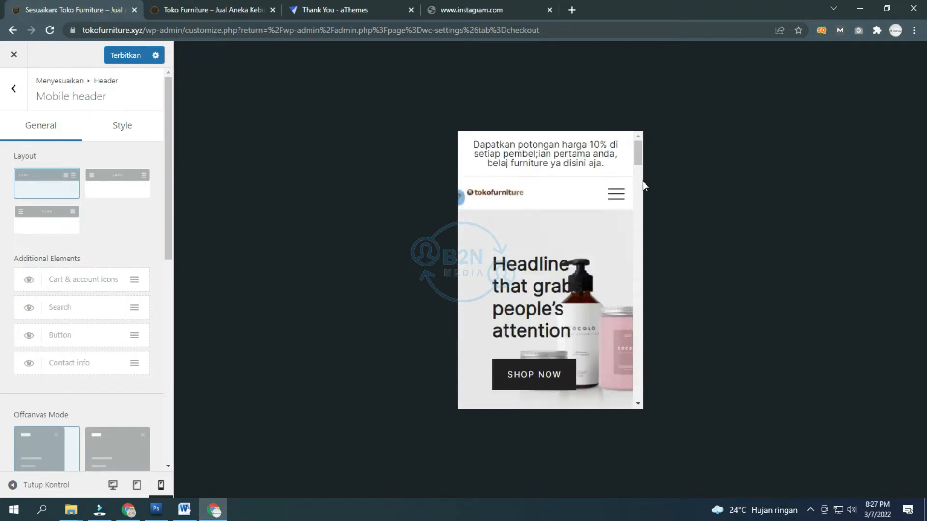
pyautogui.click(622, 195)
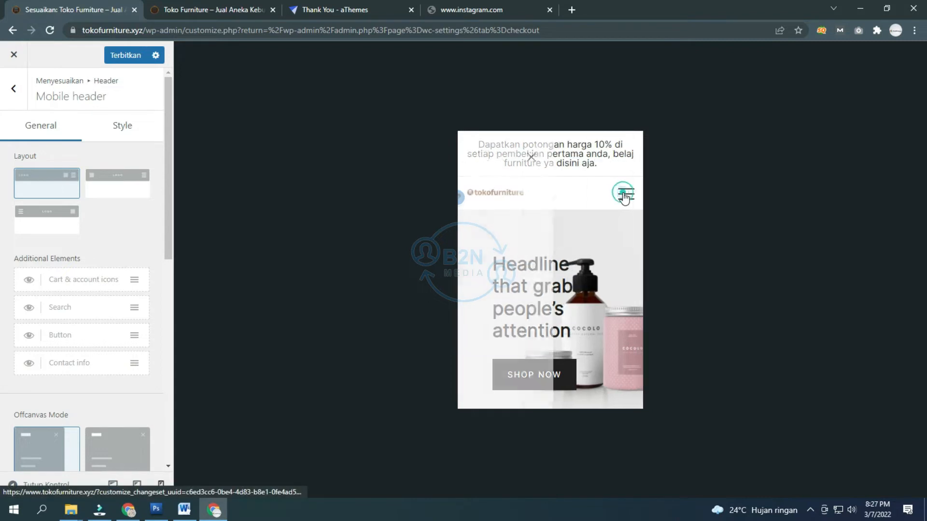
pyautogui.click(610, 159)
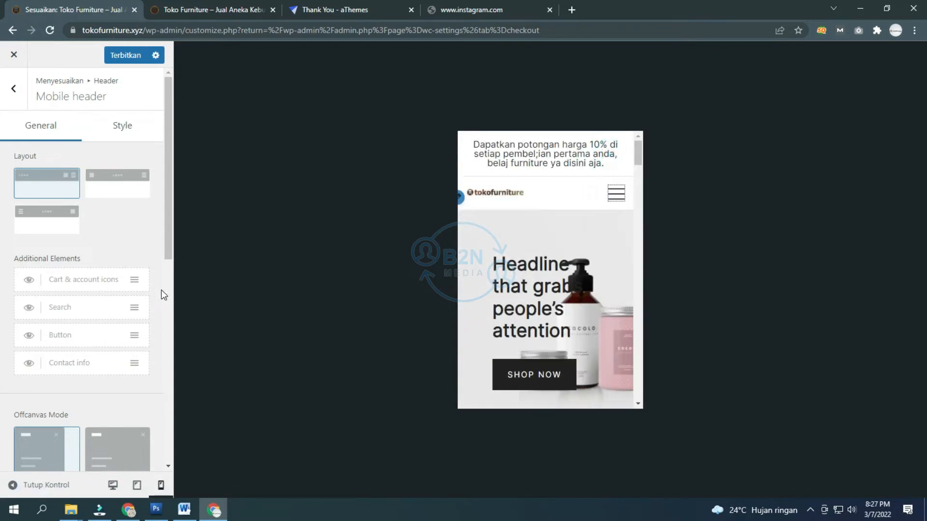
pyautogui.scroll(-4, 82, 311)
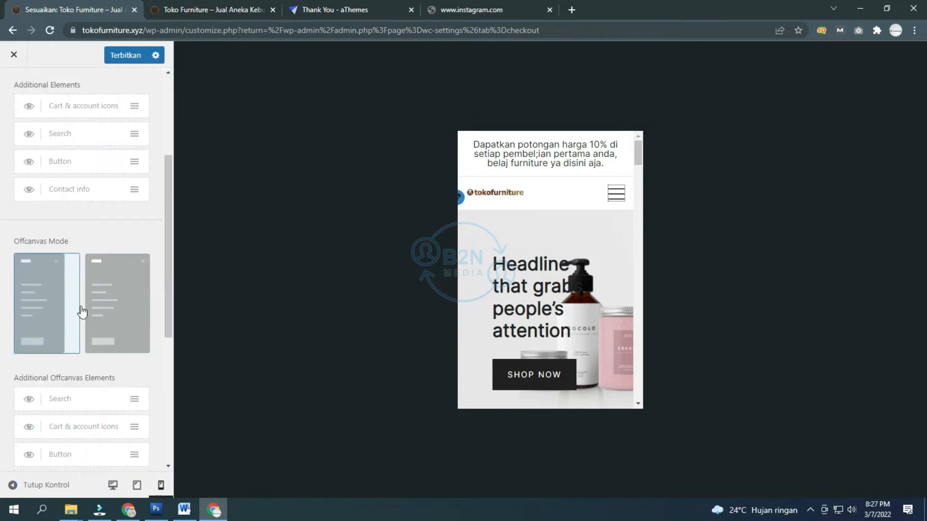
pyautogui.click(116, 300)
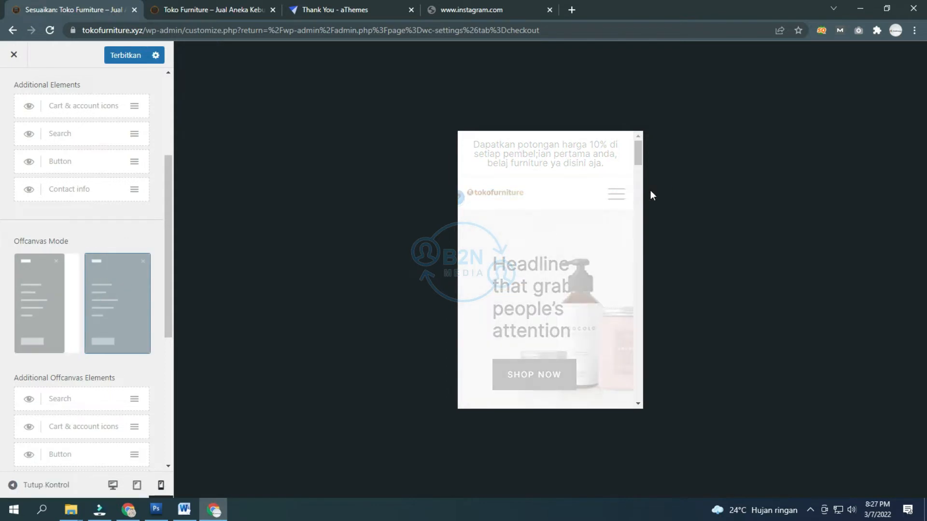
pyautogui.click(620, 196)
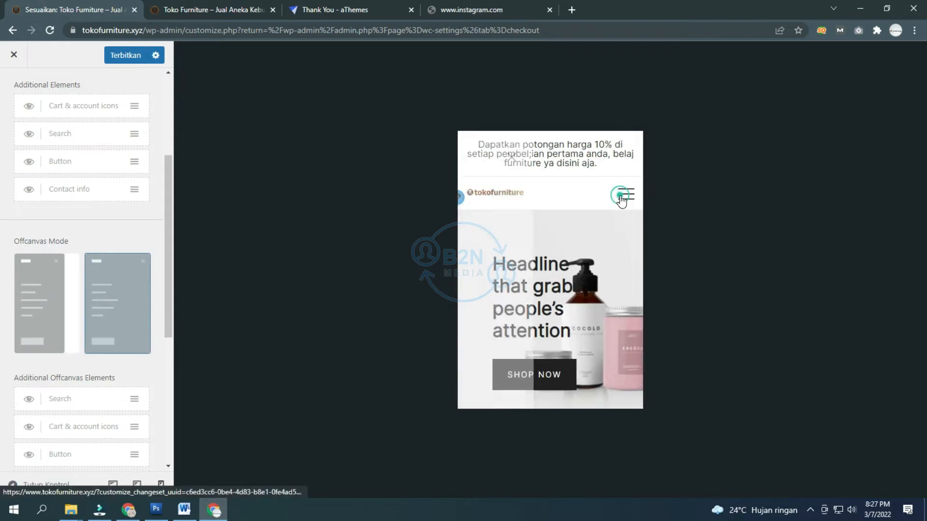
pyautogui.click(621, 157)
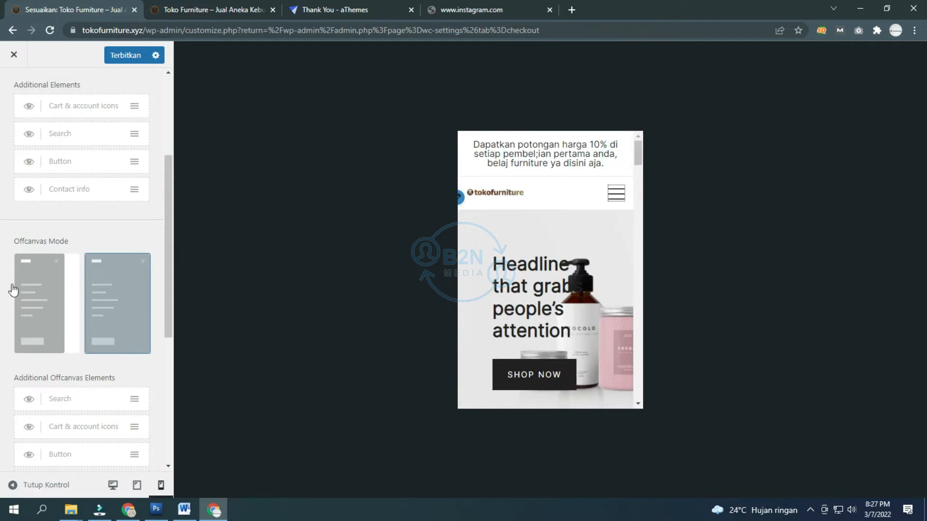
pyautogui.click(50, 292)
pyautogui.click(615, 195)
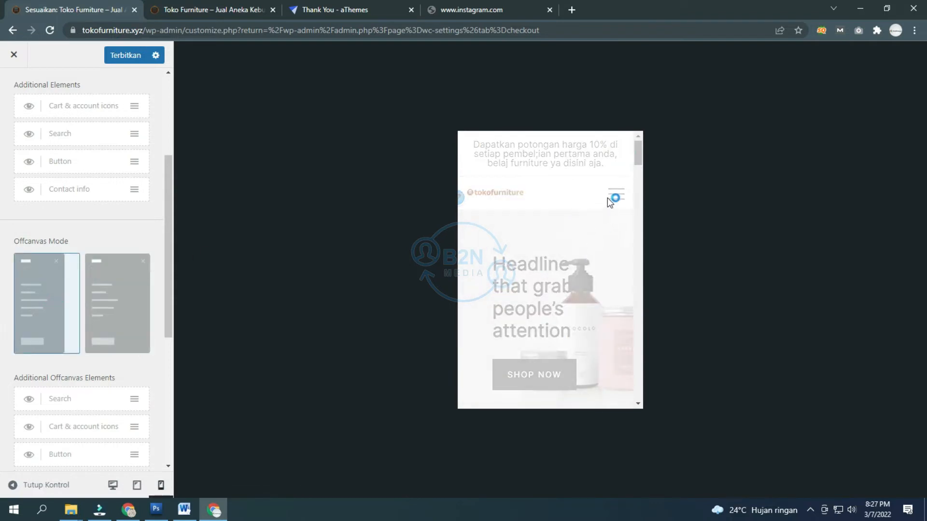
pyautogui.click(619, 195)
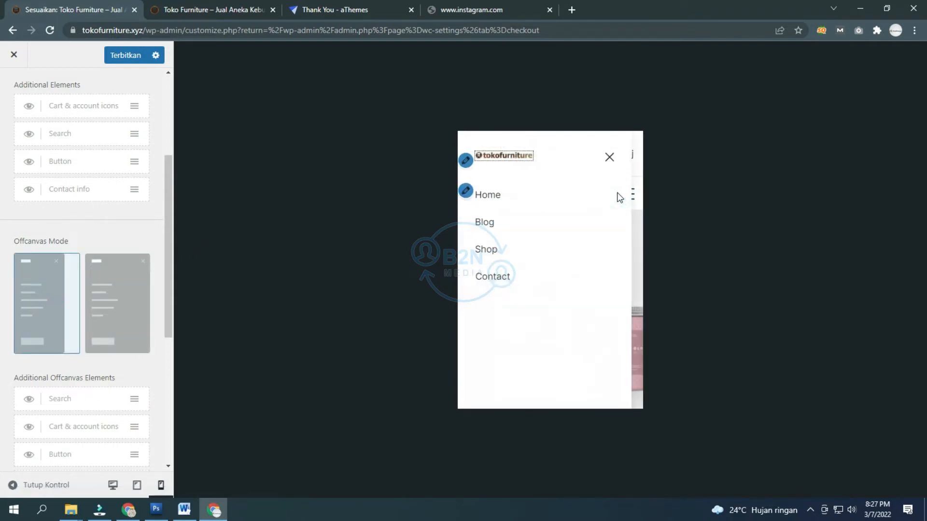
pyautogui.click(609, 159)
pyautogui.scroll(-1, 56, 308)
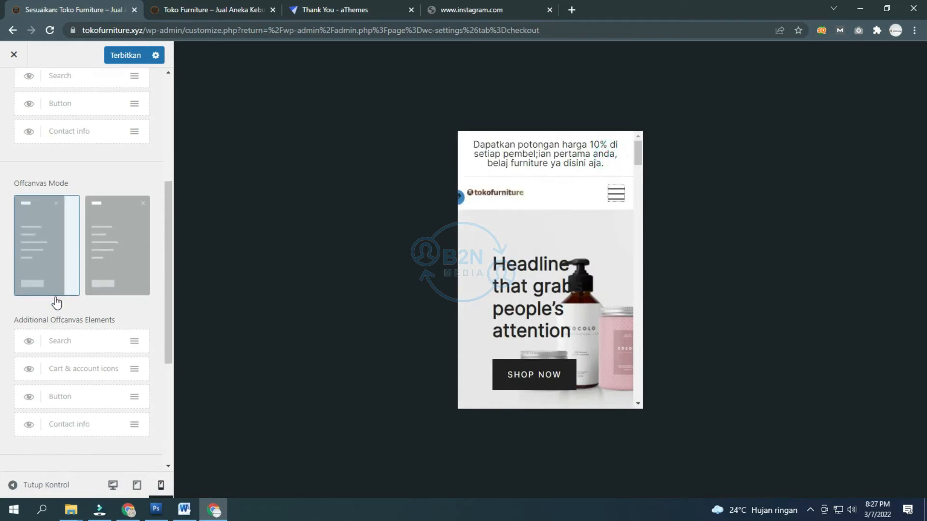
pyautogui.click(29, 342)
pyautogui.click(28, 342)
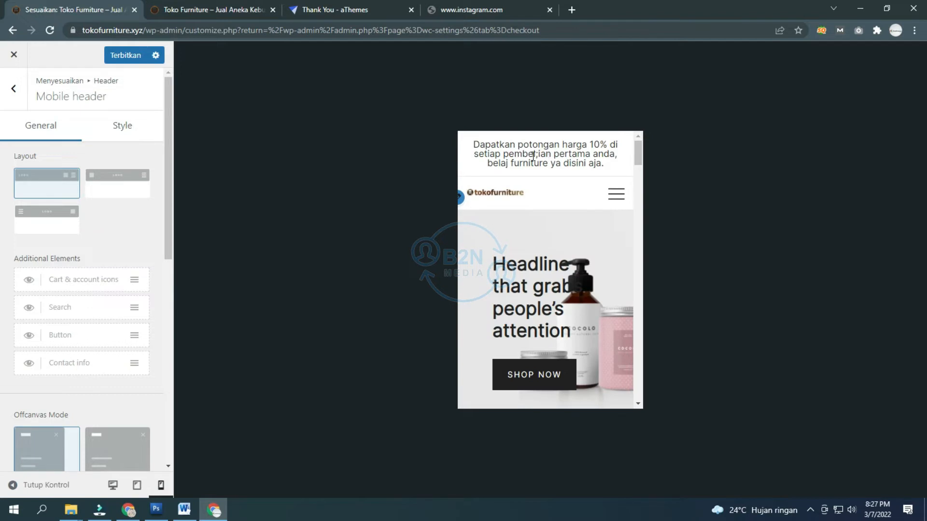
pyautogui.scroll(-4, 547, 165)
pyautogui.scroll(-5, 541, 168)
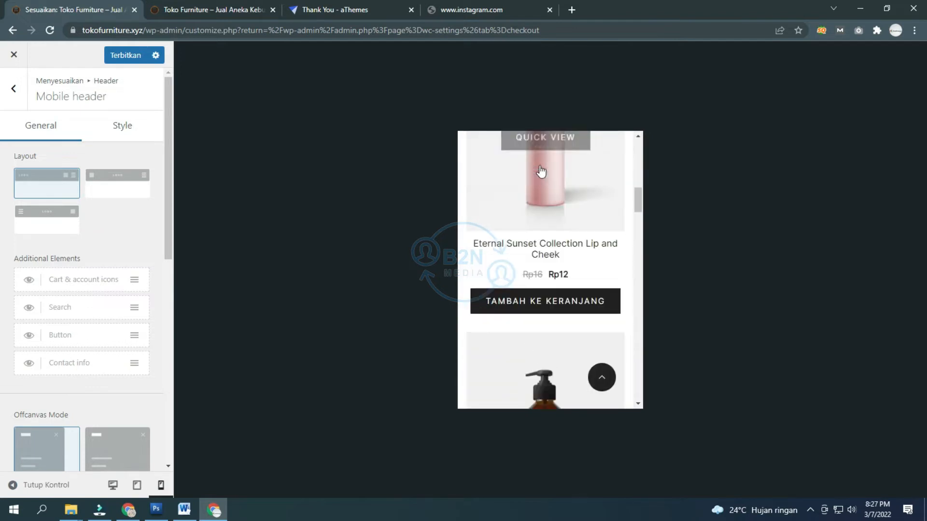
pyautogui.scroll(9, 545, 159)
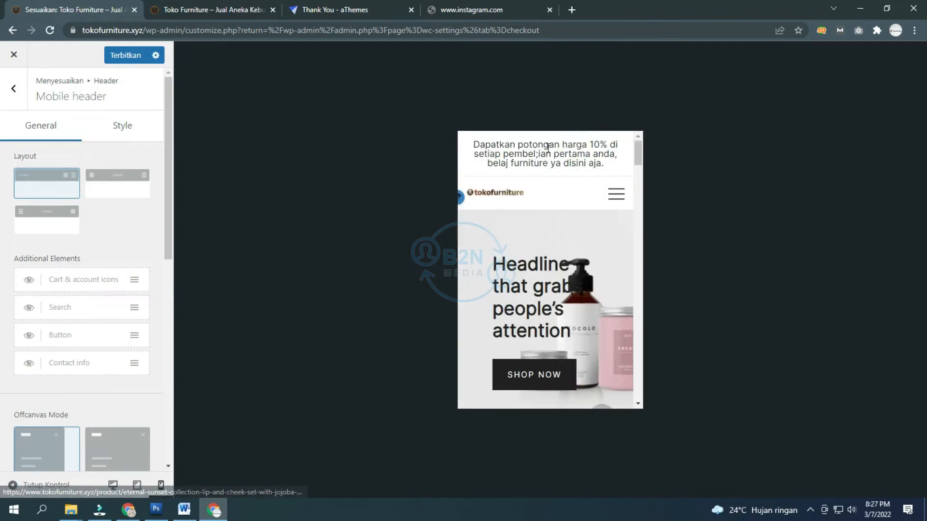
# Step: Glance at the mobile header's colour and padding options, then return to its General options
pyautogui.click(114, 115)
pyautogui.scroll(-1, 77, 193)
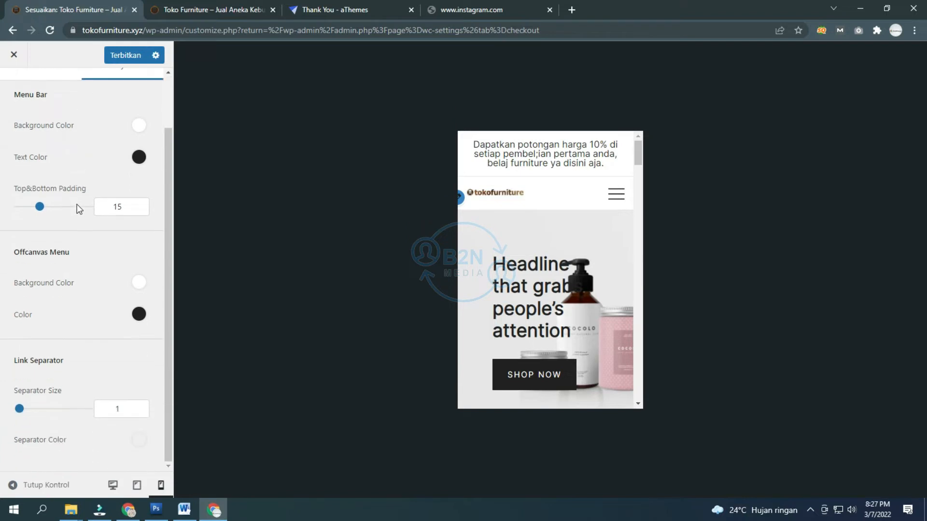
pyautogui.scroll(1, 80, 209)
pyautogui.click(46, 131)
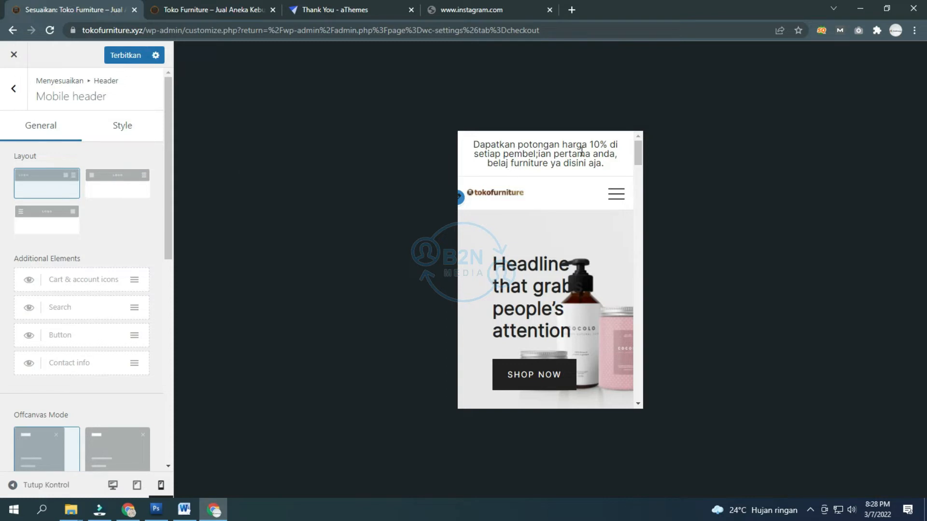
# Step: Switch off Enable Top Bar in the Top Bar General options, then reopen Mobile Header
pyautogui.click(14, 96)
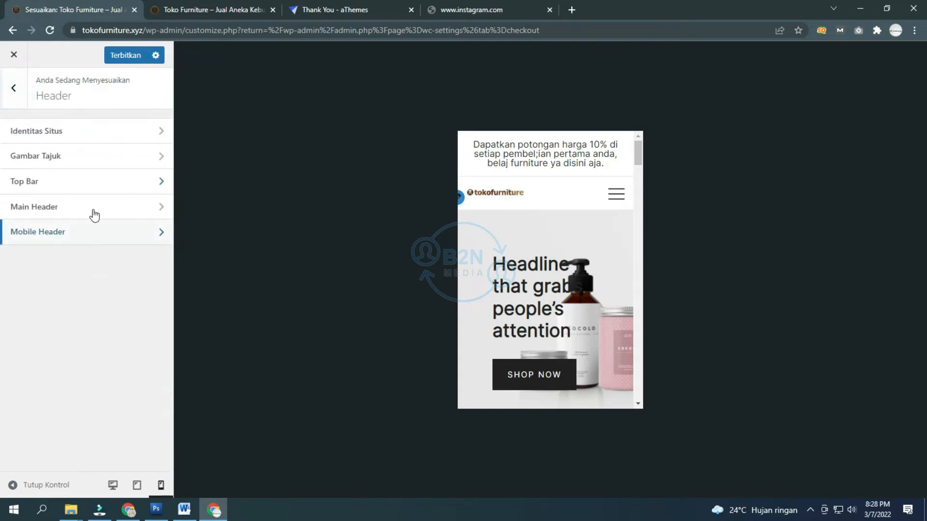
pyautogui.click(85, 180)
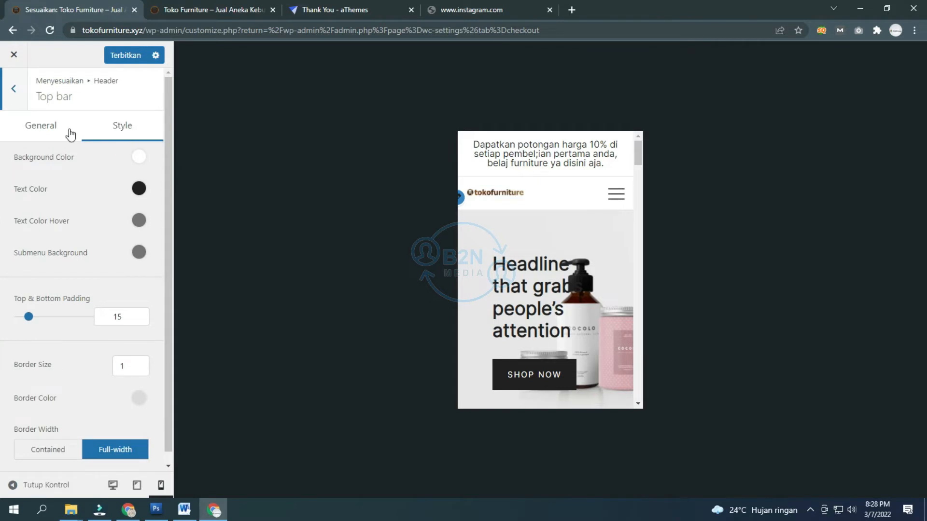
pyautogui.click(59, 129)
pyautogui.click(136, 157)
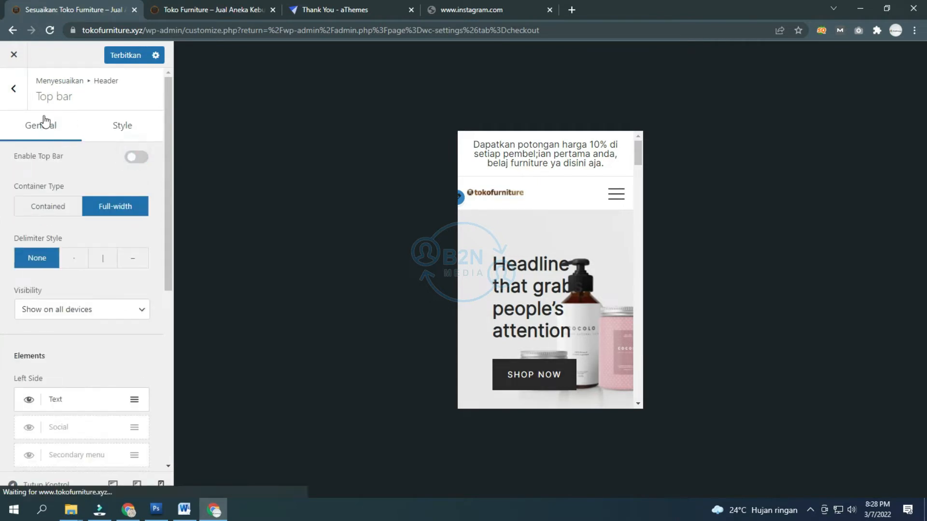
pyautogui.click(13, 88)
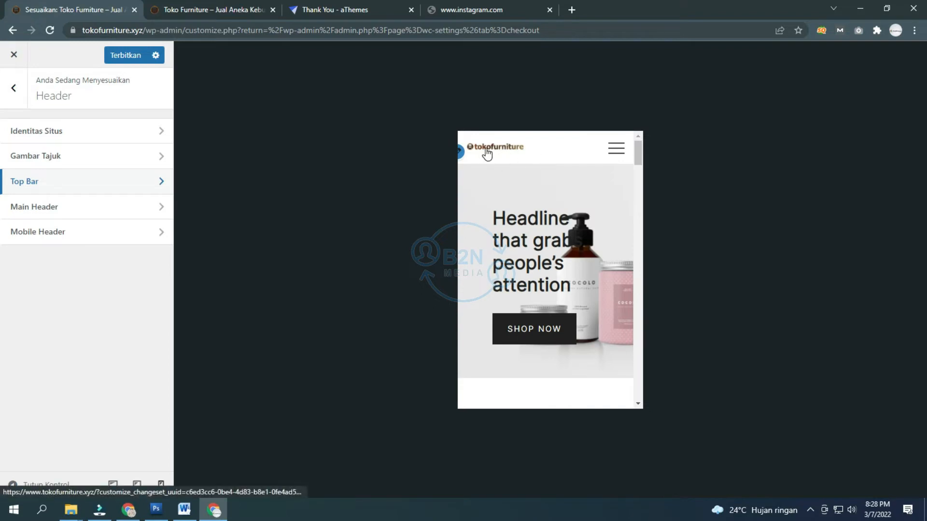
pyautogui.click(36, 233)
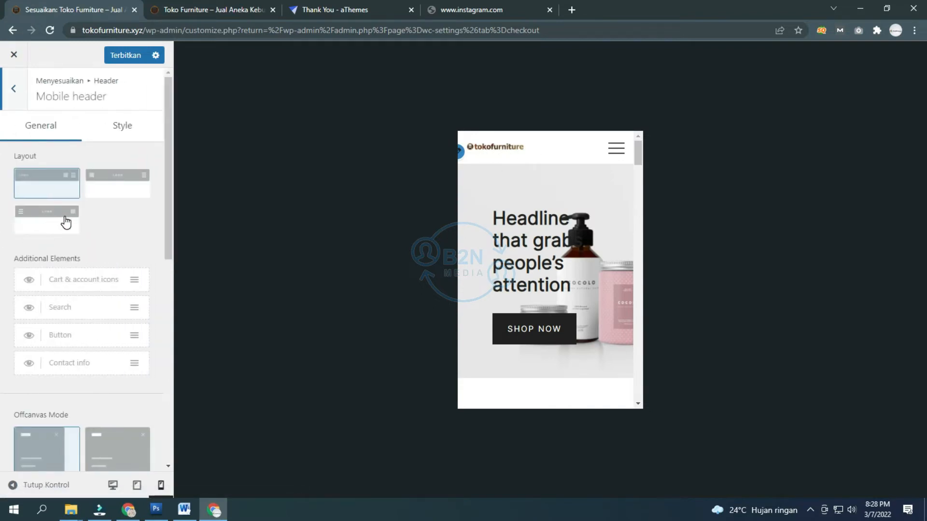
pyautogui.scroll(-8, 63, 222)
# Step: Briefly check the Main Header settings, then return to the Header sections list
pyautogui.scroll(8, 68, 217)
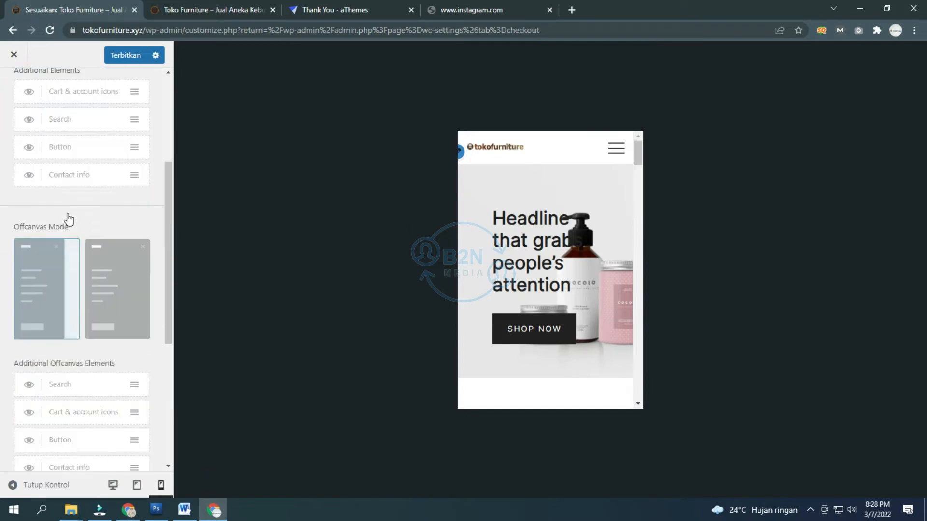
pyautogui.click(13, 96)
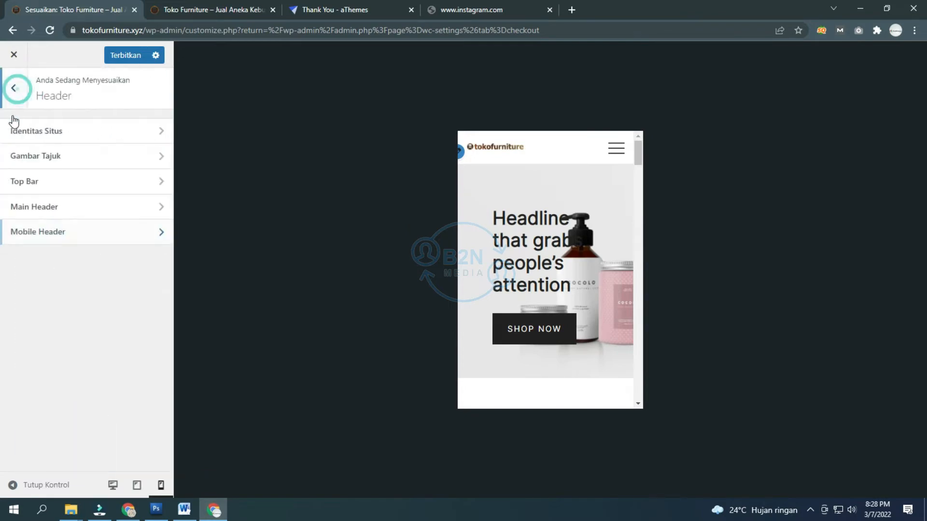
pyautogui.click(66, 217)
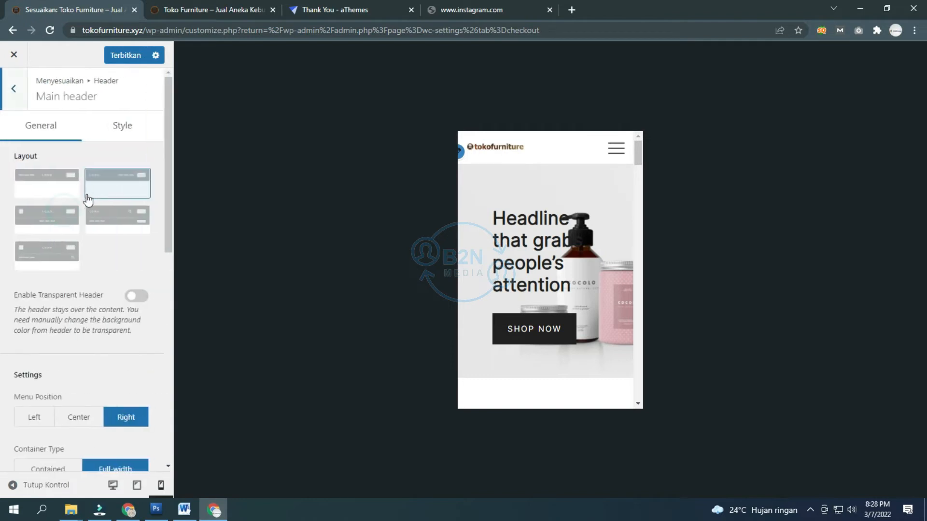
pyautogui.scroll(-8, 87, 200)
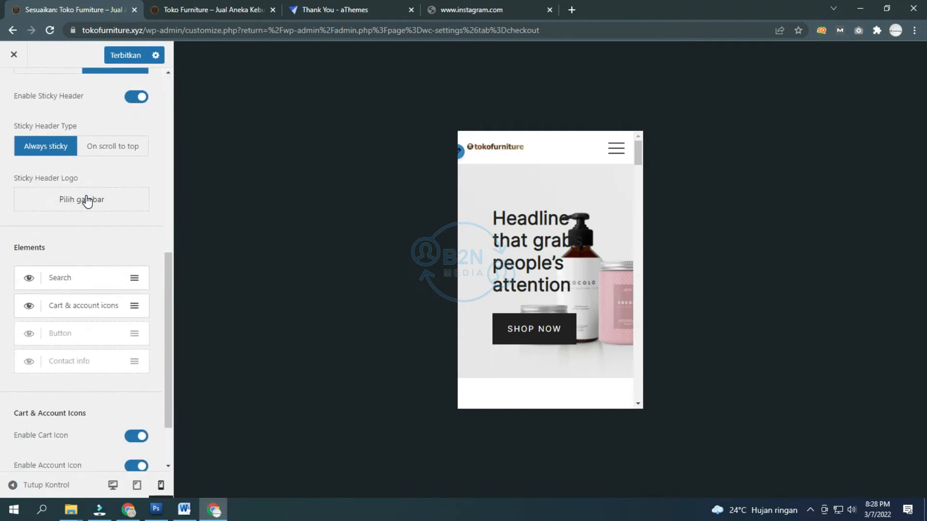
pyautogui.scroll(7, 48, 178)
pyautogui.scroll(2, 19, 155)
pyautogui.click(14, 88)
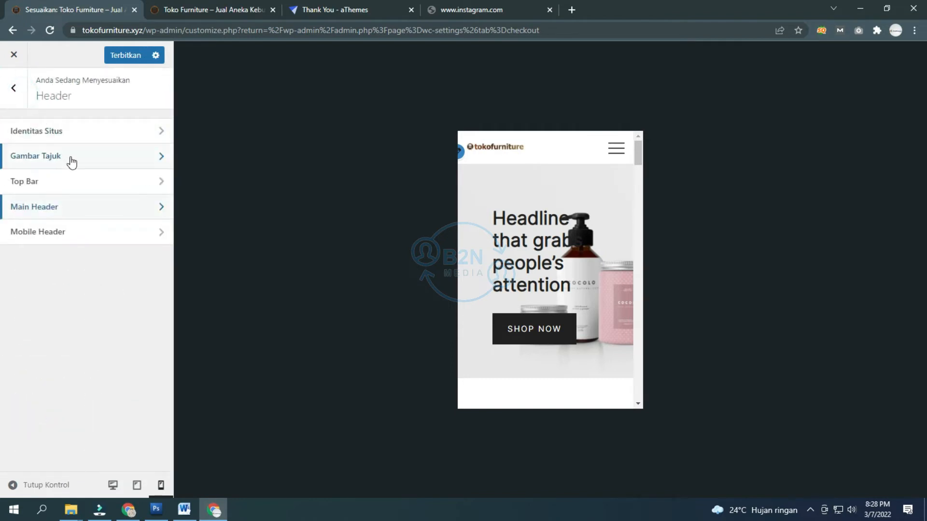
# Step: In Site Identity, set the mobile logo width to 230 and check it via the preview's menu
pyautogui.click(72, 133)
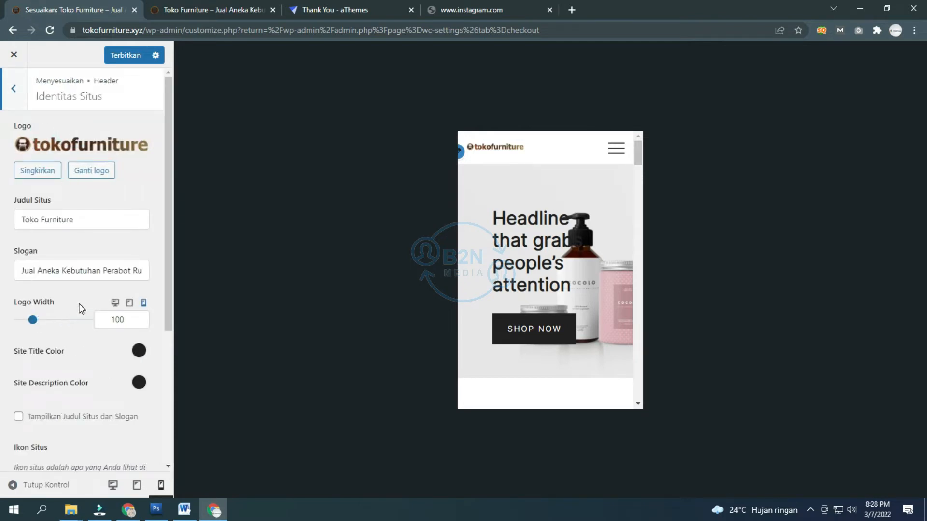
pyautogui.scroll(-1, 71, 321)
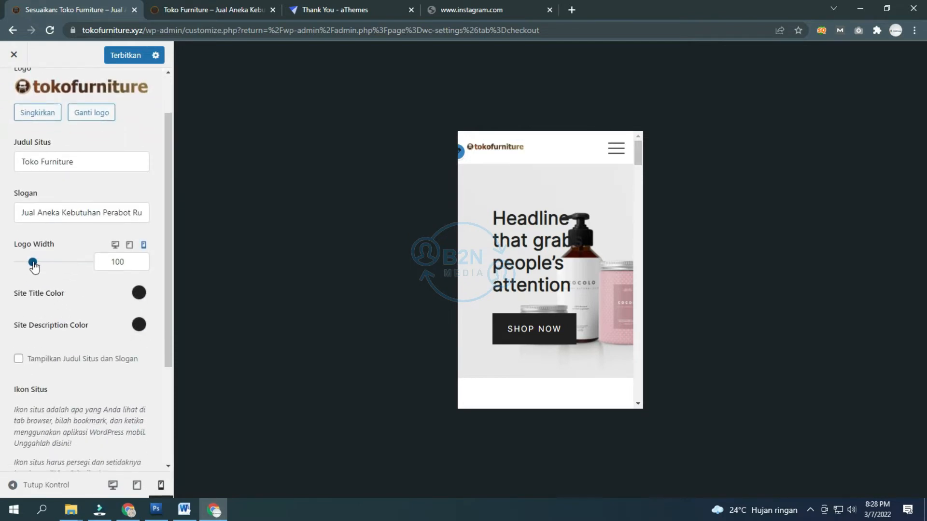
pyautogui.moveTo(33, 265); pyautogui.dragTo(54, 286)
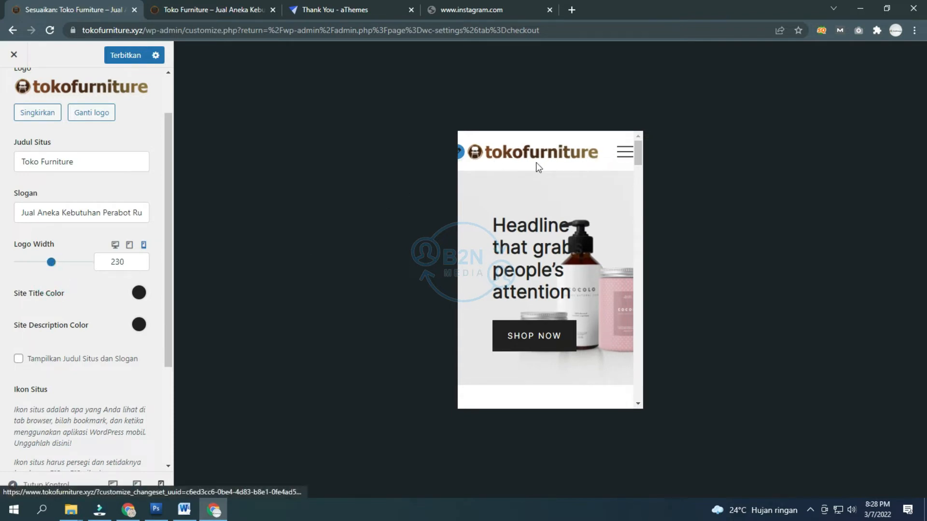
pyautogui.click(623, 152)
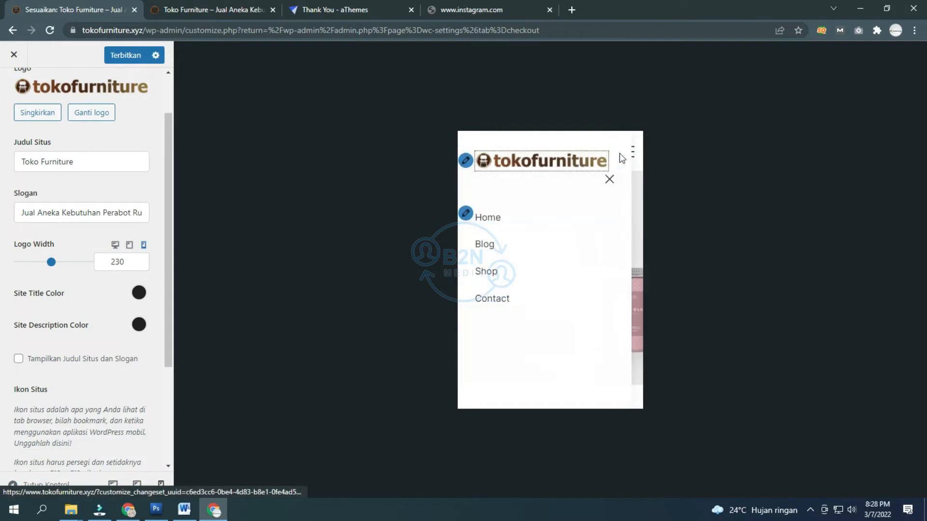
pyautogui.click(608, 178)
pyautogui.scroll(-1, 118, 304)
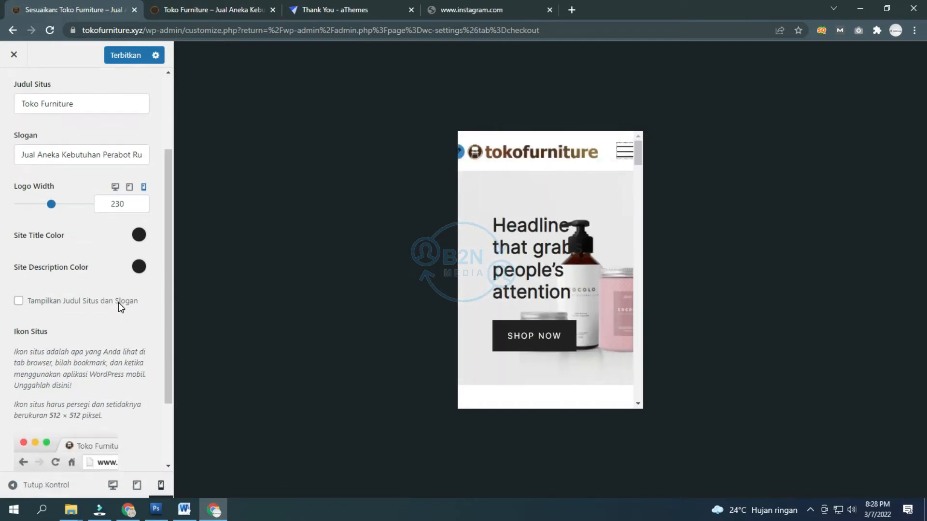
pyautogui.scroll(-2, 117, 302)
pyautogui.scroll(4, 117, 303)
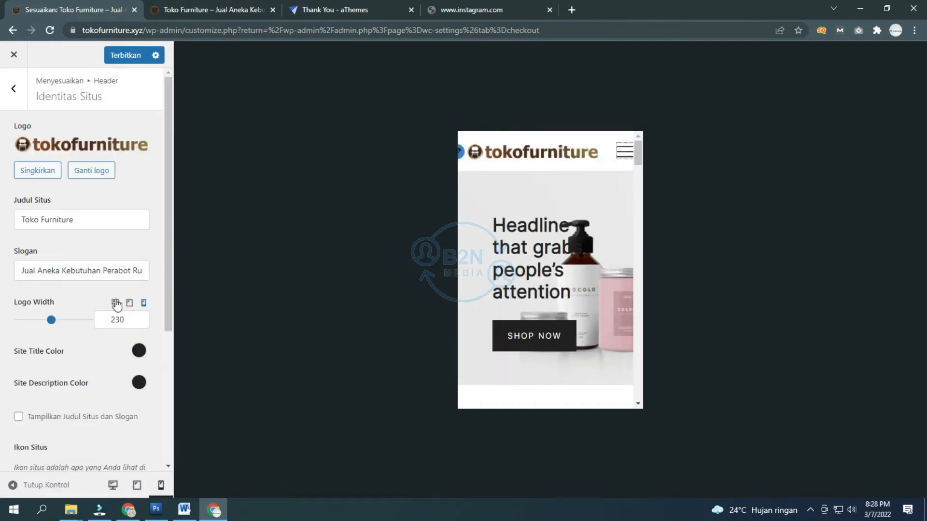
# Step: Look through Header Image, Top Bar and Main Header, and switch the preview to tablet
pyautogui.click(14, 91)
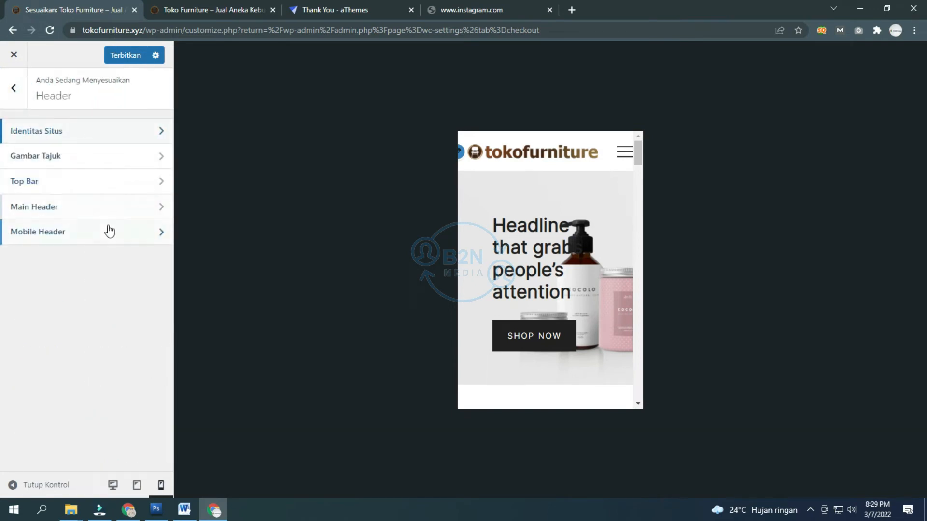
pyautogui.click(96, 156)
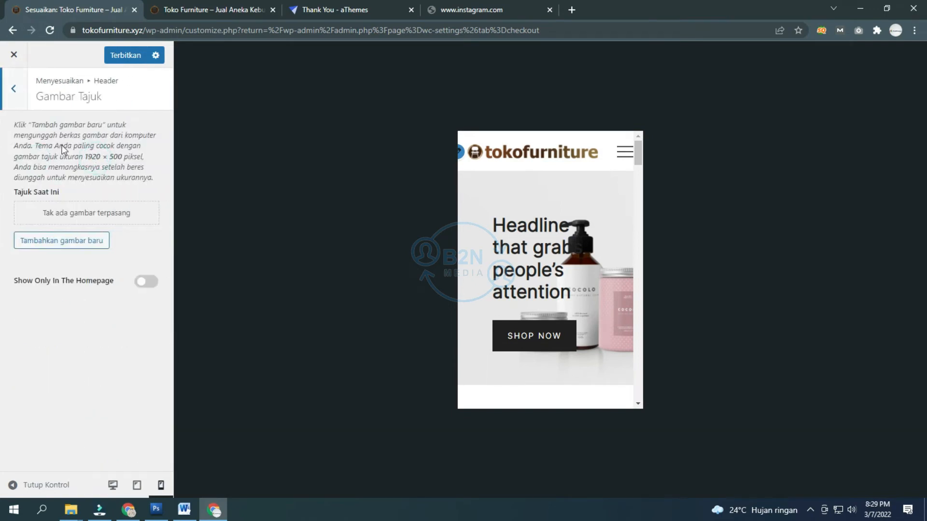
pyautogui.click(14, 89)
pyautogui.click(111, 189)
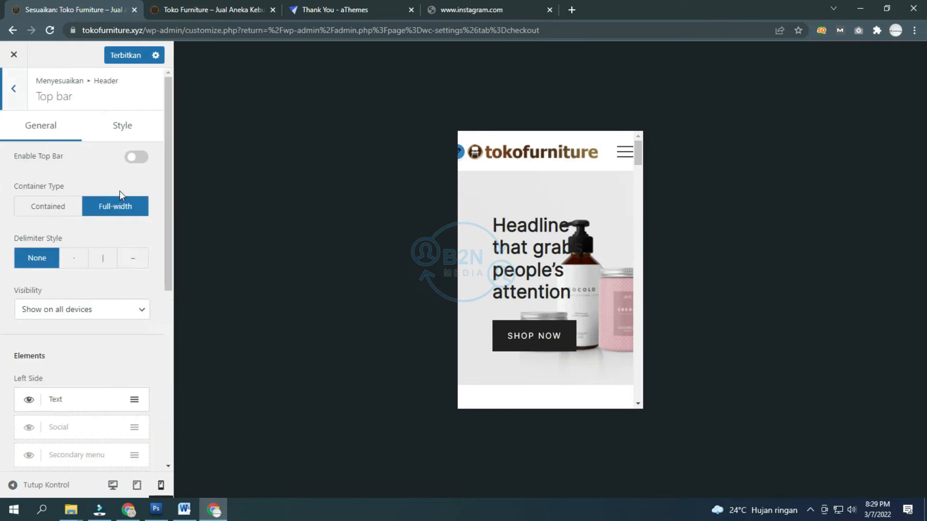
pyautogui.click(15, 97)
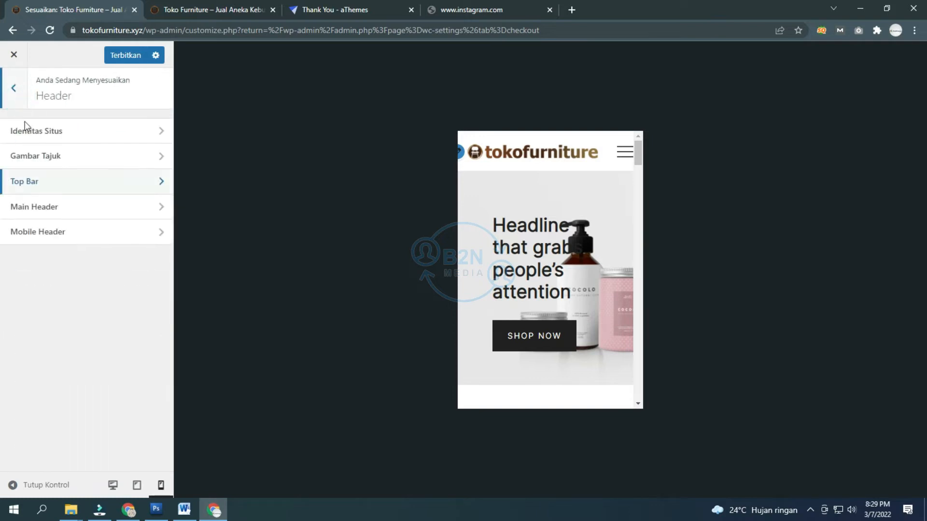
pyautogui.click(63, 211)
pyautogui.click(8, 97)
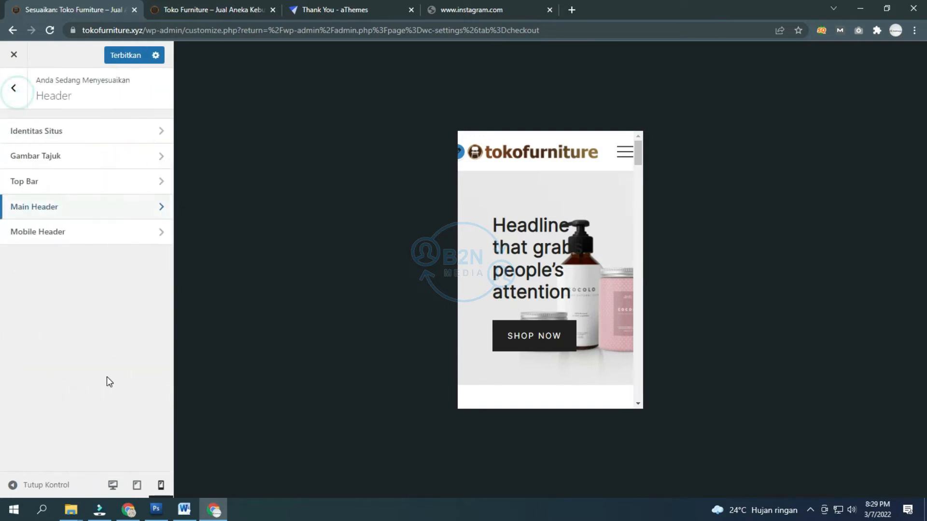
pyautogui.click(137, 485)
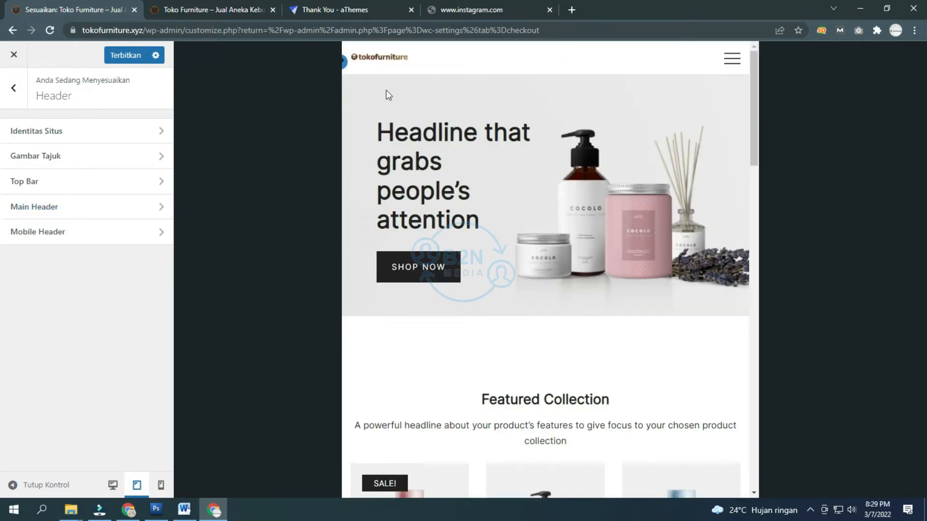
# Step: In Site Identity, widen the tablet logo from 100 to 278
pyautogui.click(61, 131)
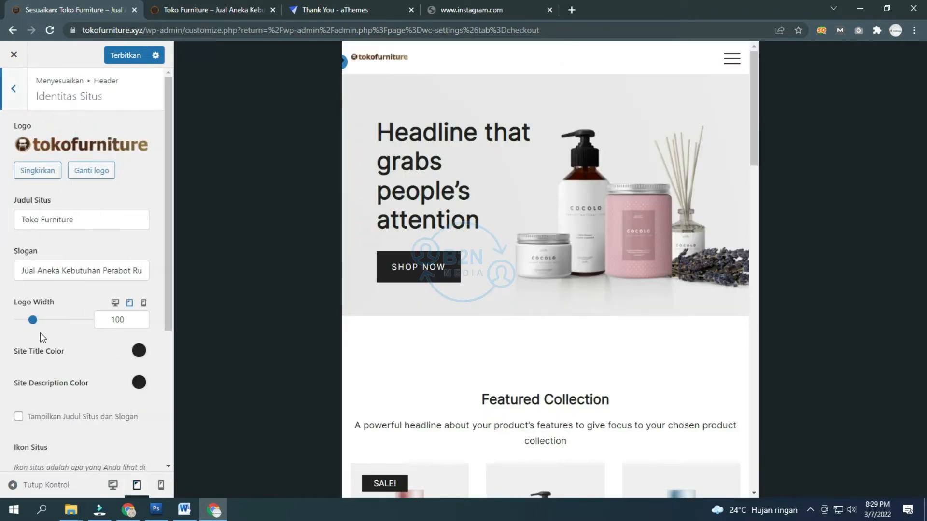
pyautogui.moveTo(33, 320); pyautogui.dragTo(57, 320)
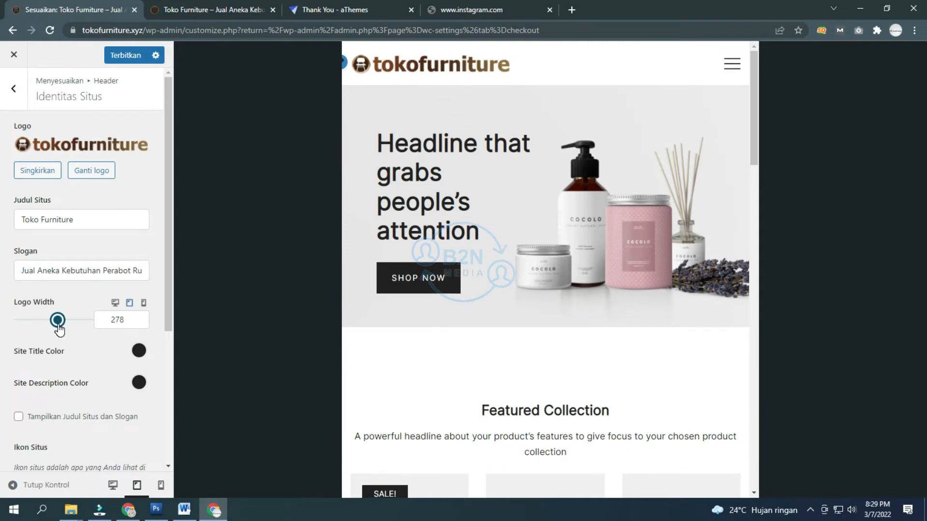
pyautogui.scroll(-4, 83, 338)
pyautogui.scroll(4, 76, 197)
# Step: Revisit Header Image and Top Bar, then publish the customizer changes
pyautogui.click(14, 89)
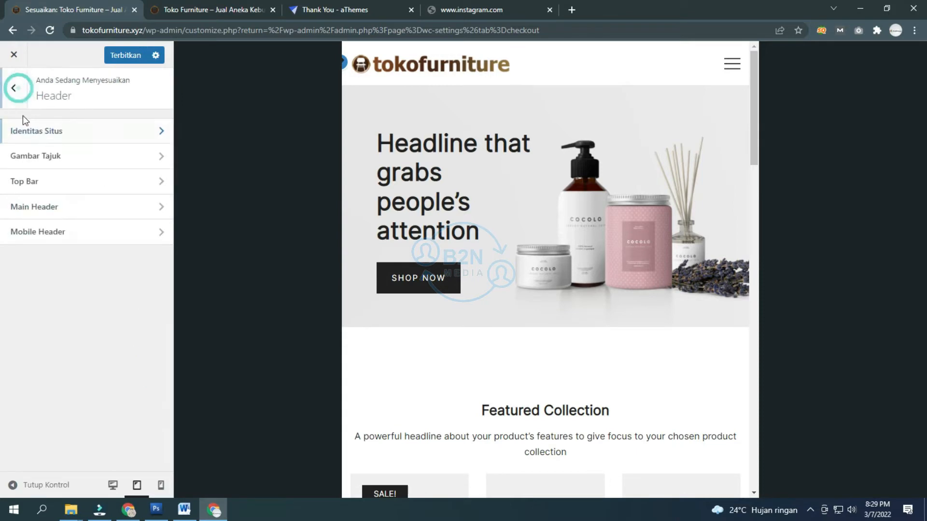
pyautogui.click(85, 156)
pyautogui.click(14, 88)
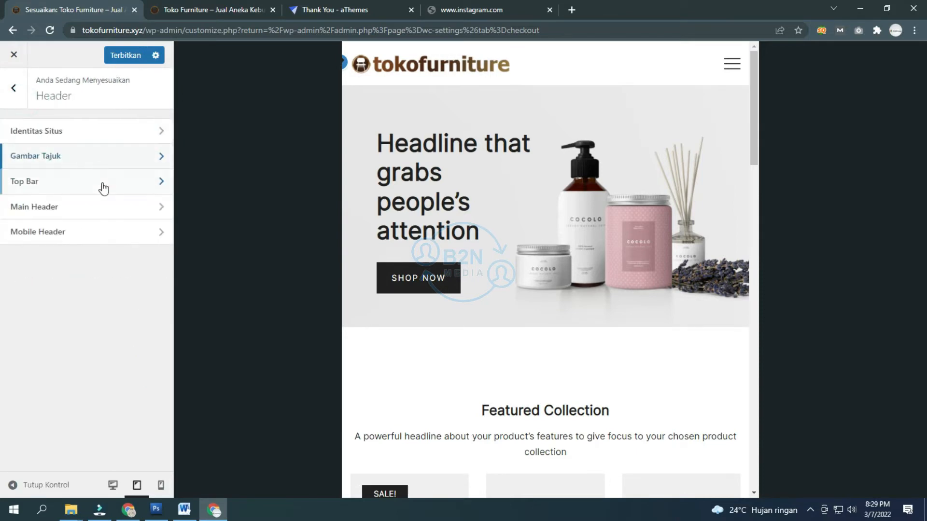
pyautogui.click(94, 186)
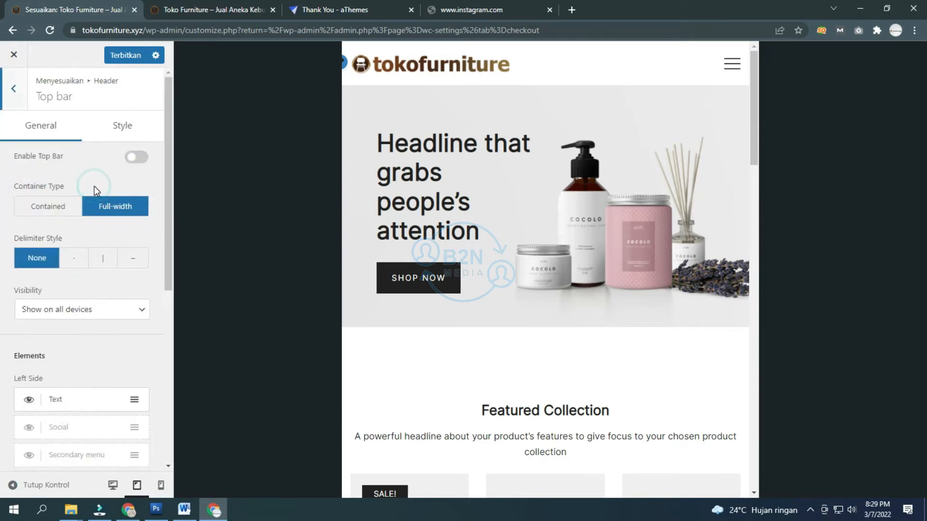
pyautogui.click(13, 88)
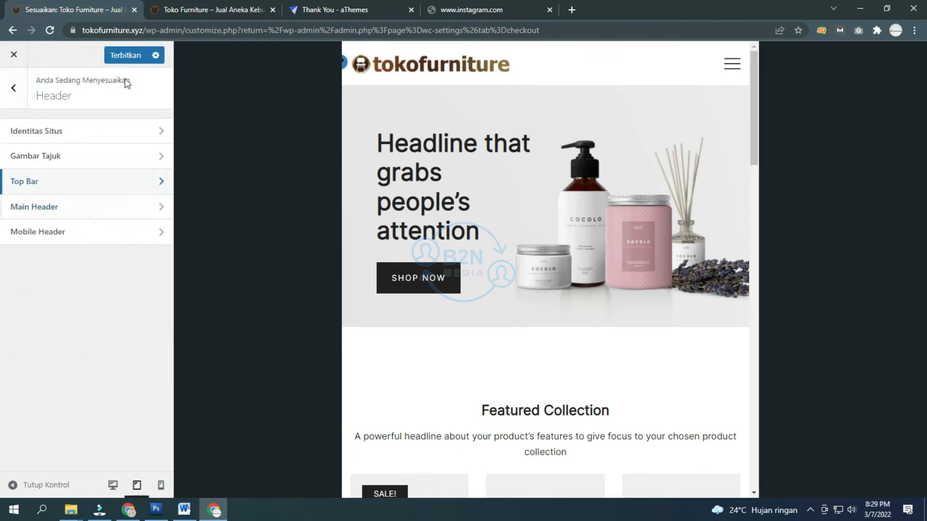
pyautogui.click(125, 55)
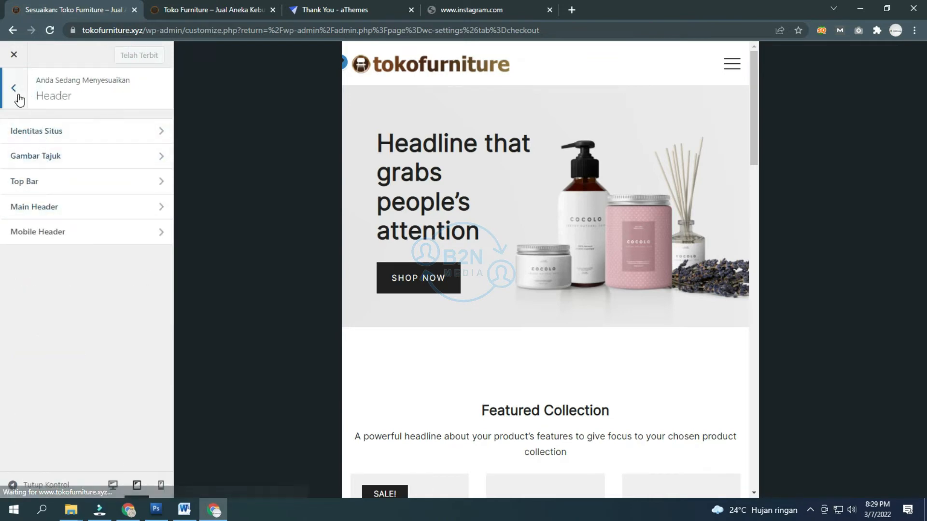
# Step: Browse the Warna colour settings from the main customizer list
pyautogui.click(15, 94)
pyautogui.scroll(-1, 62, 188)
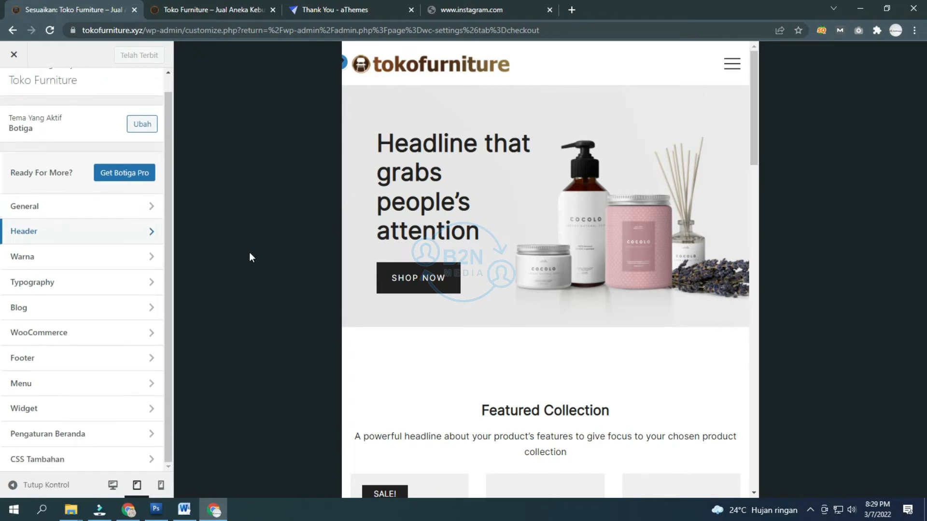
pyautogui.click(103, 259)
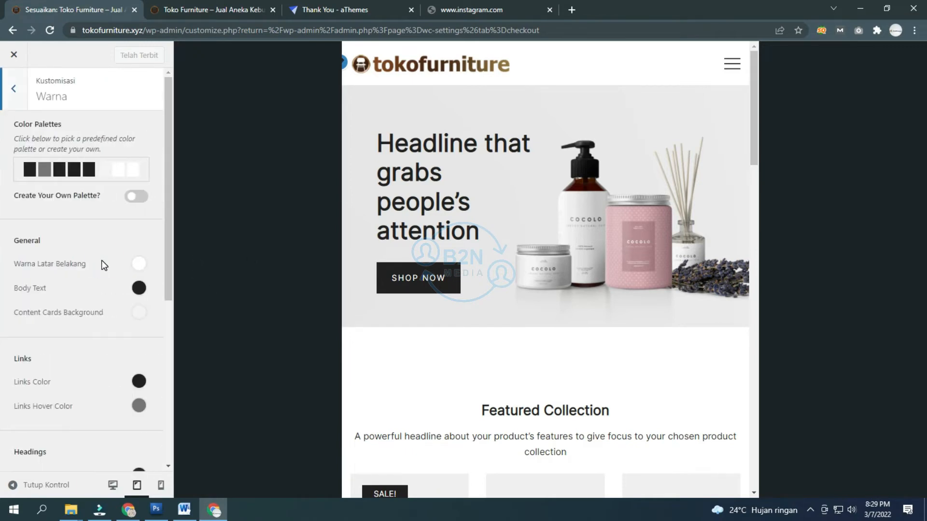
pyautogui.scroll(-20, 457, 135)
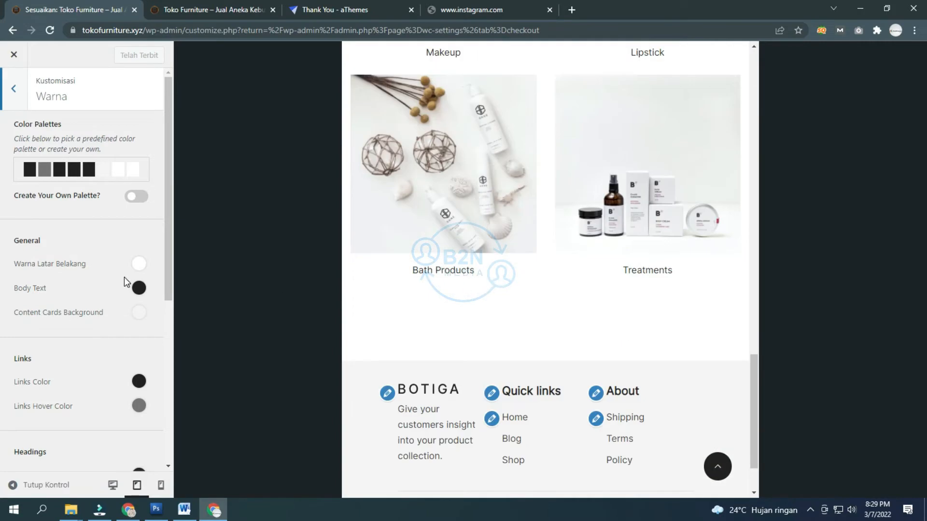
pyautogui.scroll(-3, 124, 277)
pyautogui.scroll(3, 127, 276)
pyautogui.doubleClick(106, 139)
pyautogui.click(13, 88)
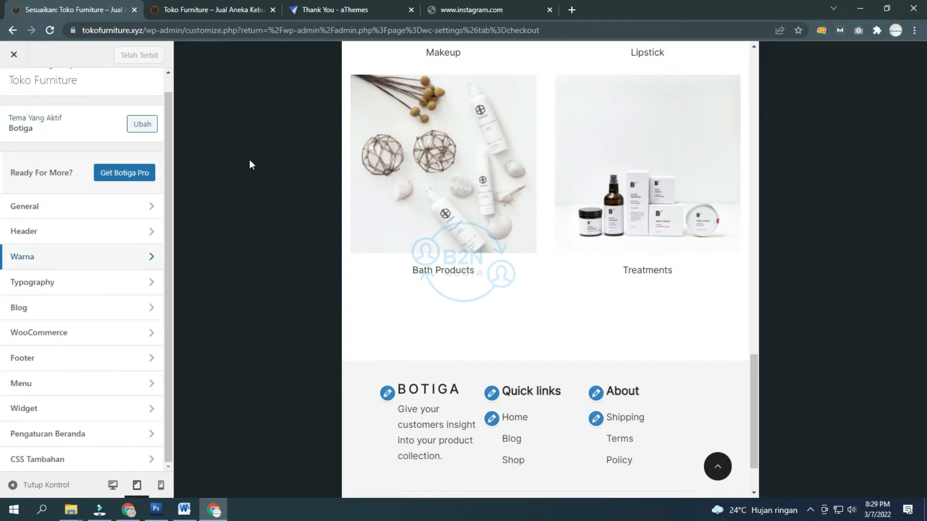
# Step: Review the Typography Headings settings
pyautogui.click(77, 280)
pyautogui.click(87, 132)
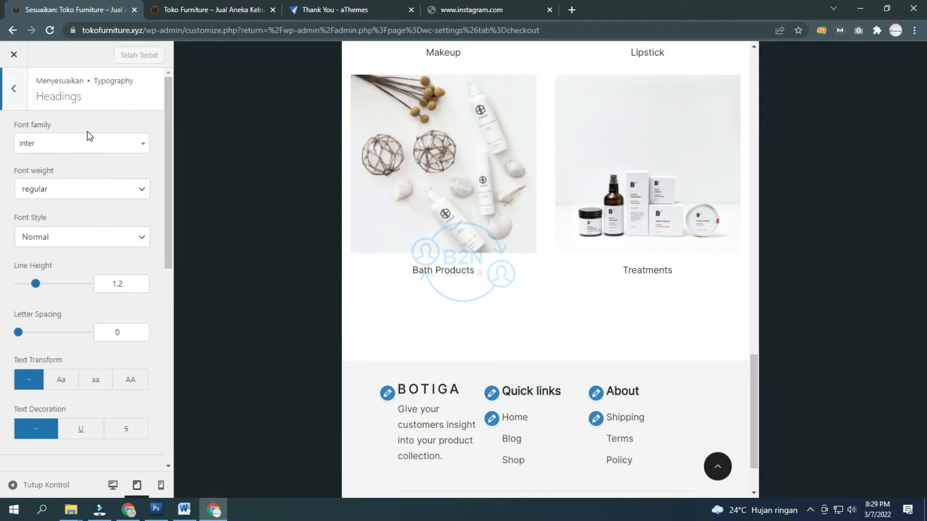
pyautogui.scroll(-2, 358, 136)
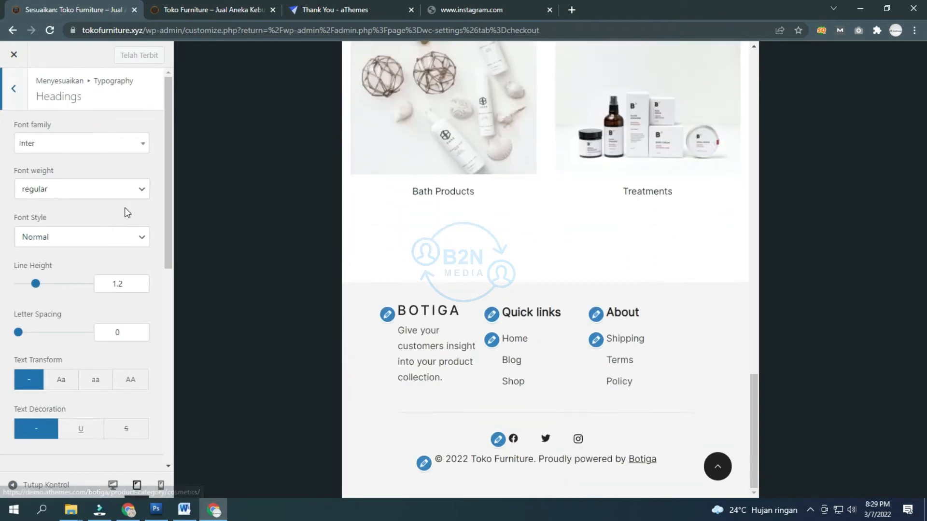
pyautogui.scroll(-2, 127, 207)
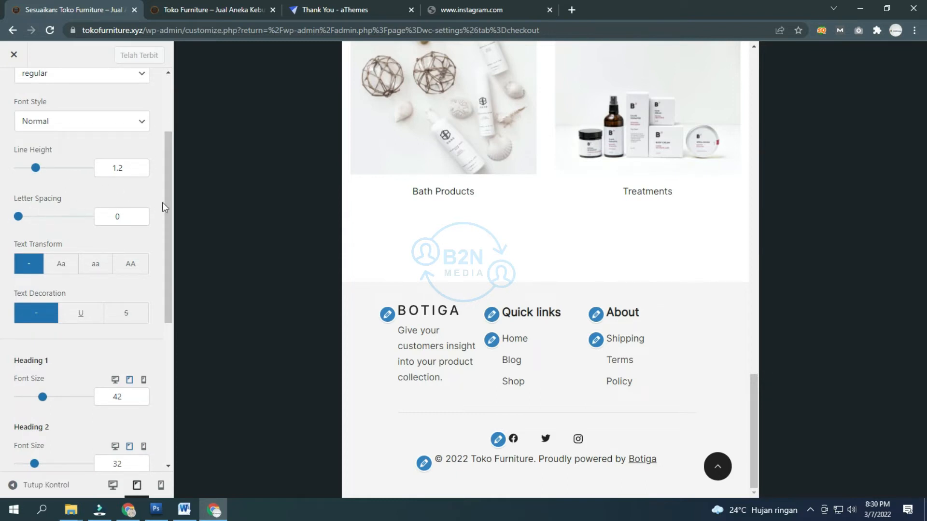
pyautogui.scroll(2, 129, 234)
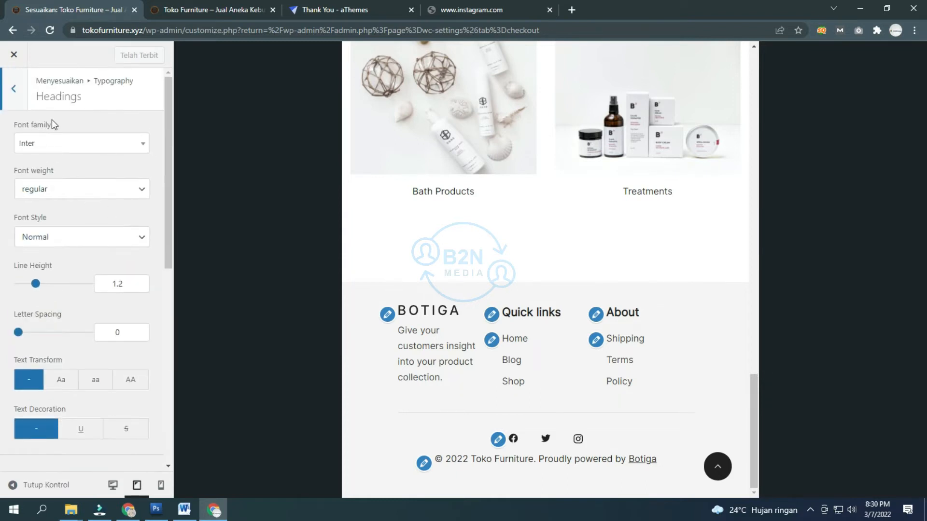
pyautogui.click(17, 109)
pyautogui.click(17, 106)
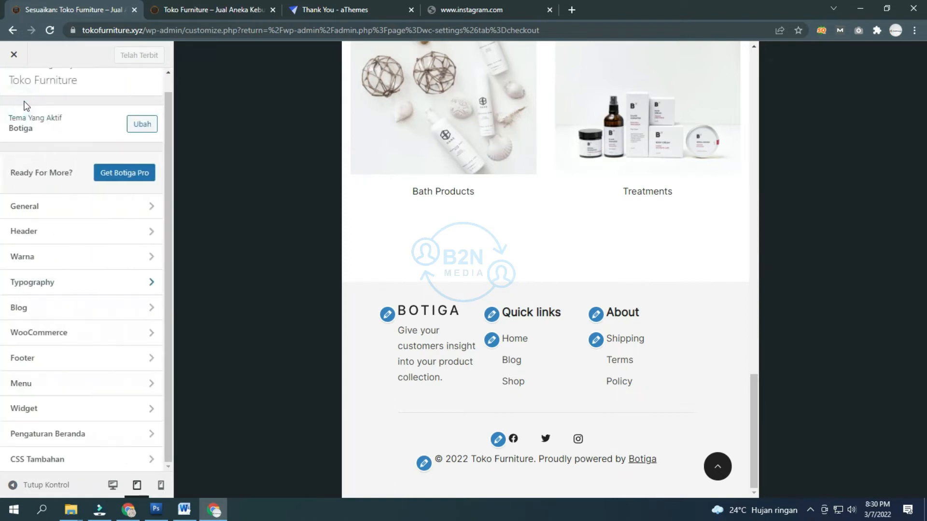
# Step: Glance at Body typography, then bring up the Blog section
pyautogui.click(75, 286)
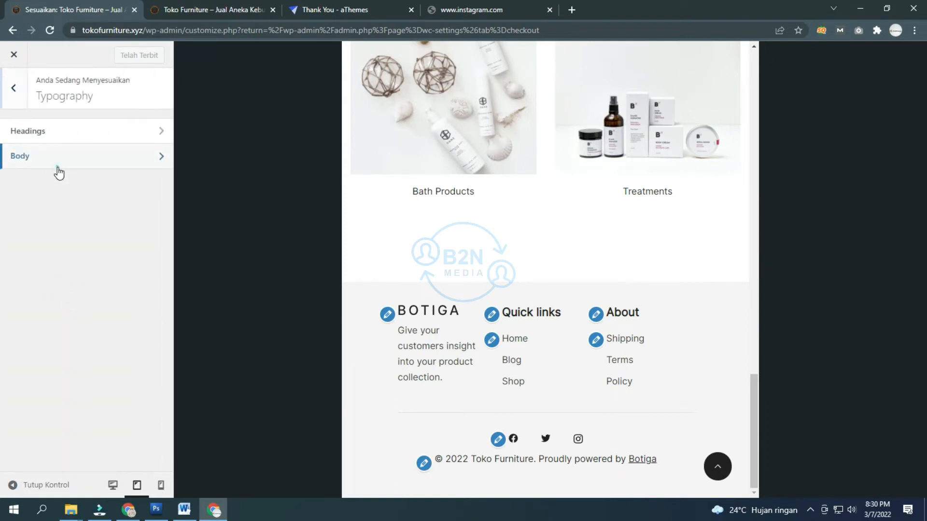
pyautogui.click(56, 165)
pyautogui.click(10, 106)
pyautogui.click(15, 102)
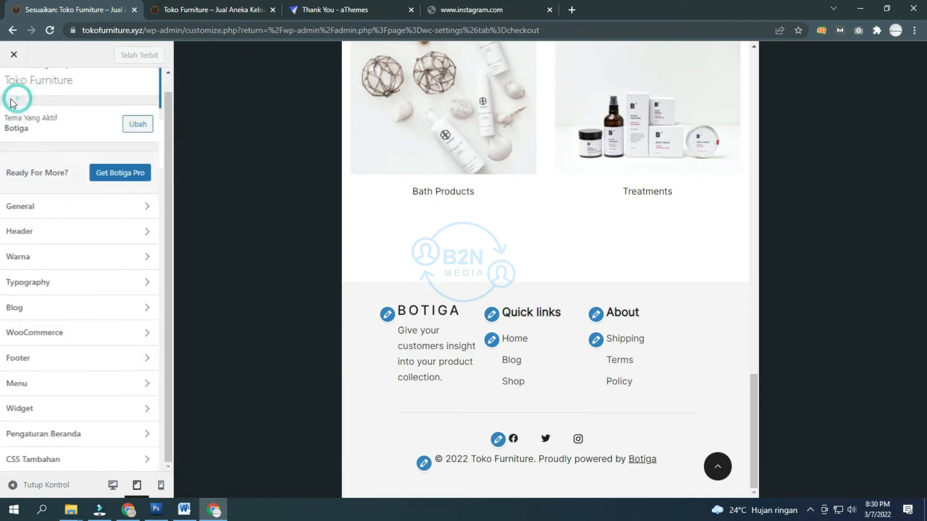
pyautogui.click(56, 307)
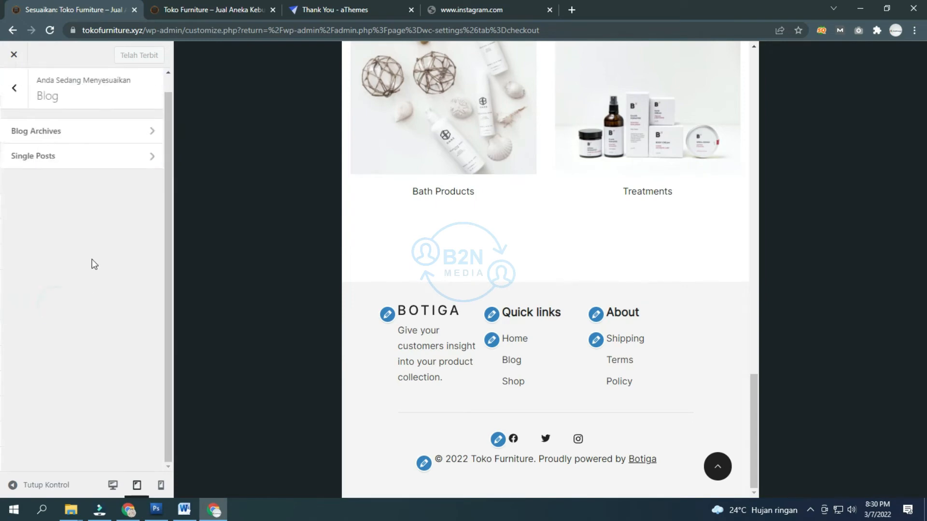
# Step: Load the Blog page in the desktop-size preview and open the Blog Archives settings
pyautogui.scroll(20, 427, 201)
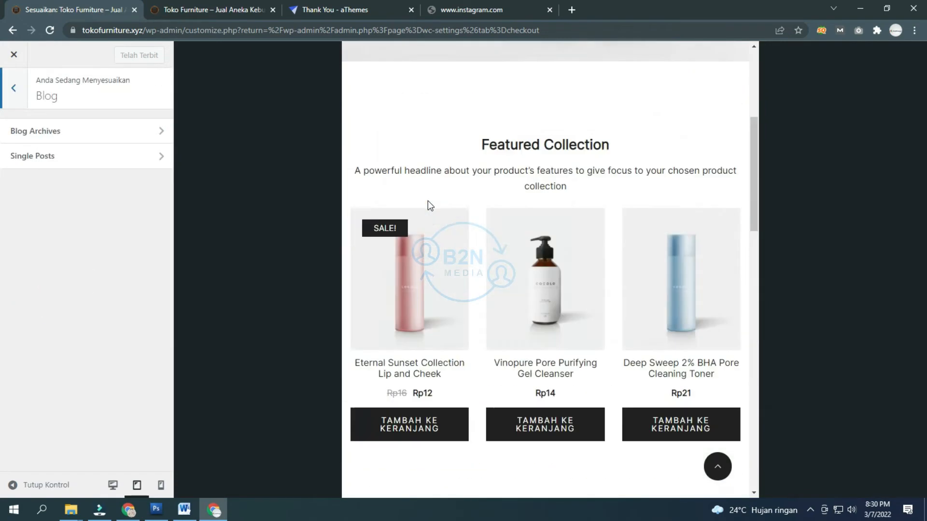
pyautogui.scroll(-8, 428, 200)
pyautogui.scroll(-10, 431, 206)
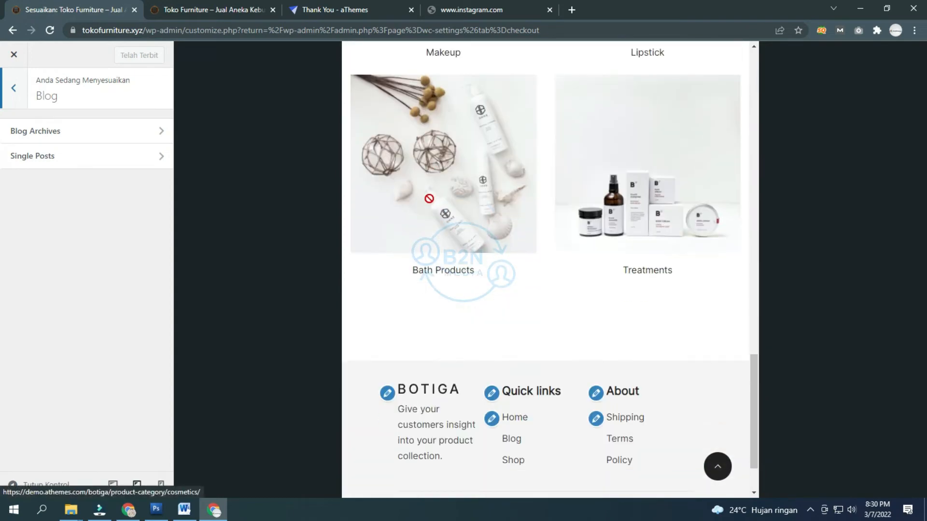
pyautogui.scroll(-2, 428, 198)
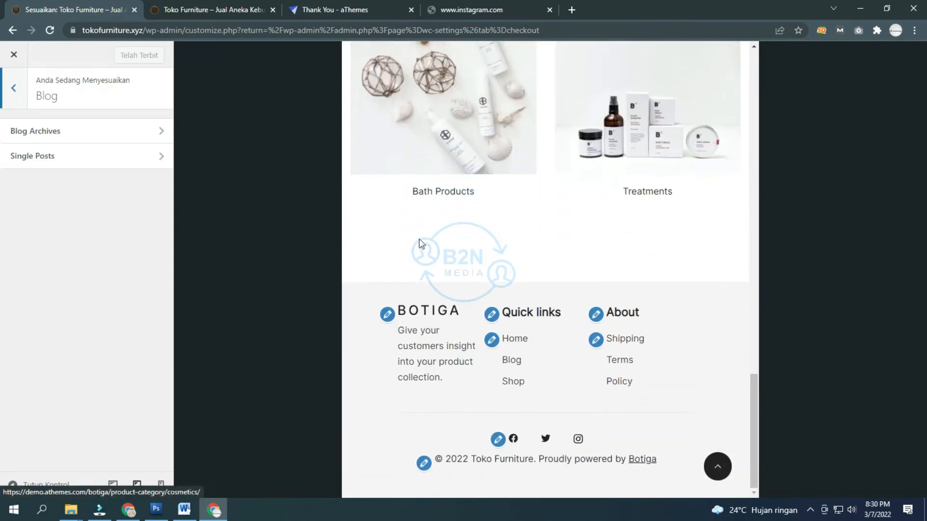
pyautogui.click(512, 360)
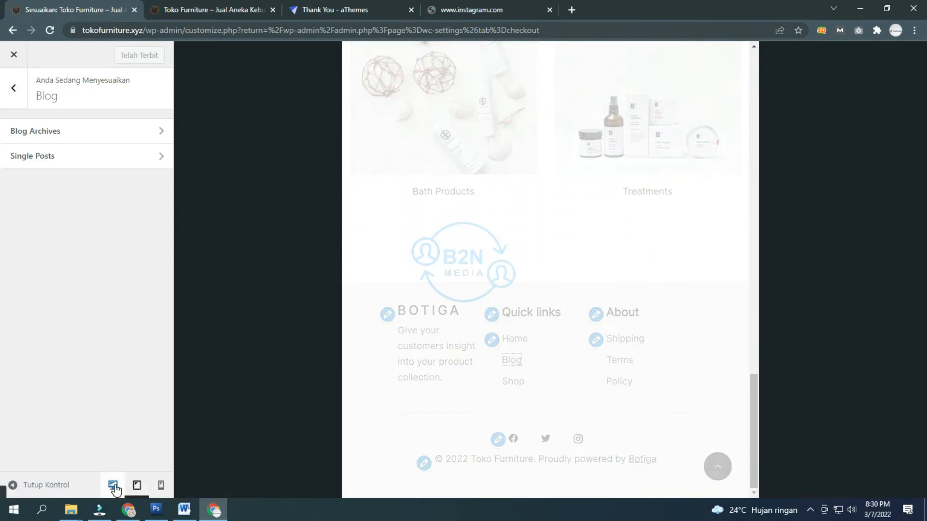
pyautogui.click(113, 486)
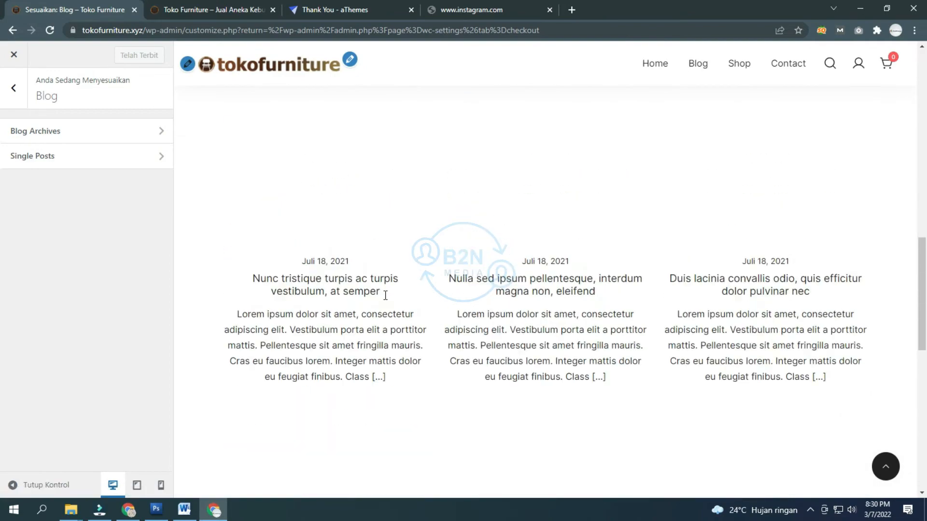
pyautogui.scroll(15, 385, 295)
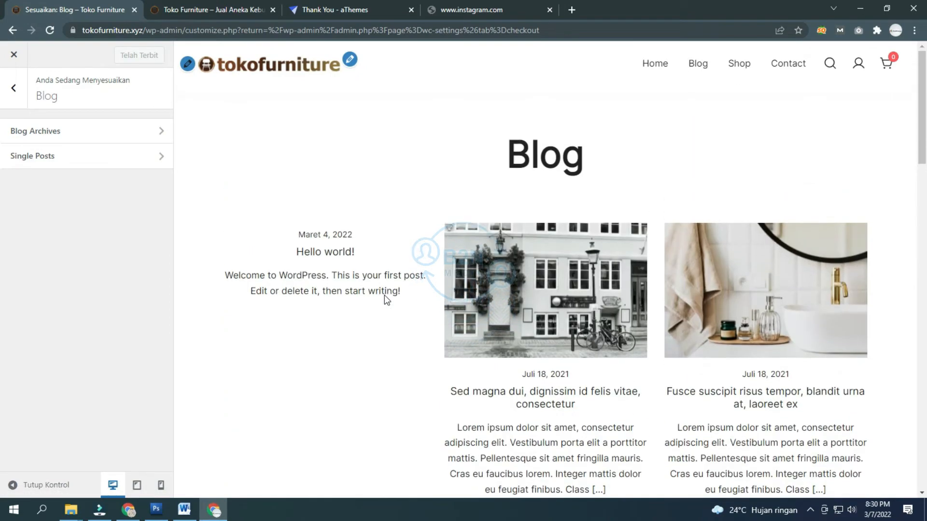
pyautogui.click(87, 138)
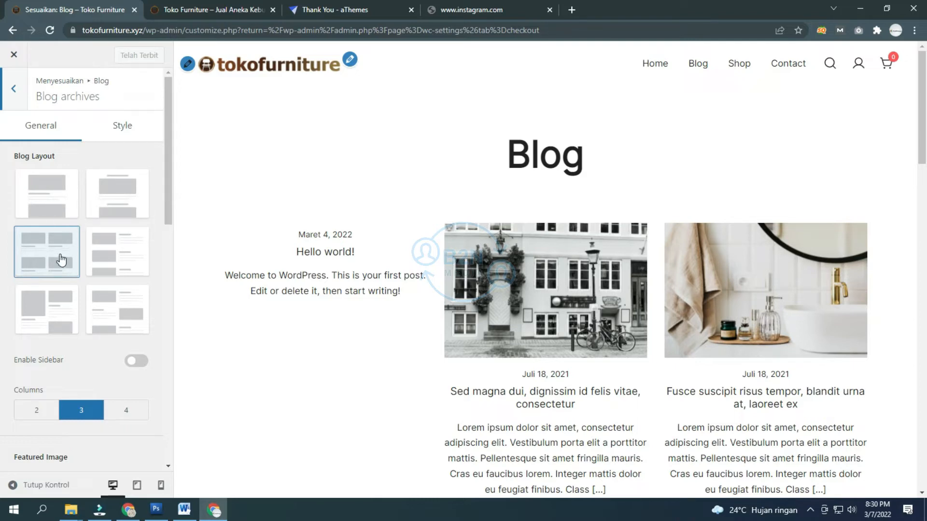
# Step: Compare list and grid Blog Layout thumbnails, settling on the list with images beside text
pyautogui.click(126, 262)
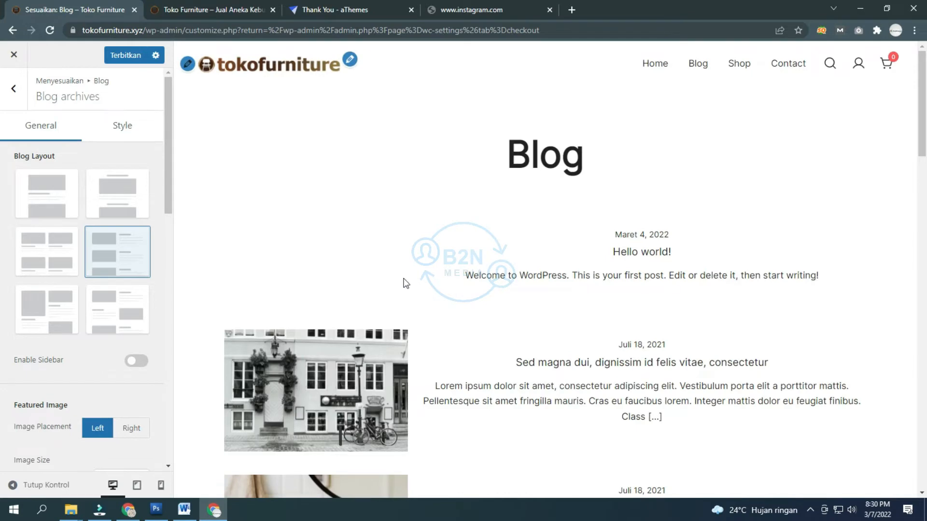
pyautogui.scroll(-2, 596, 328)
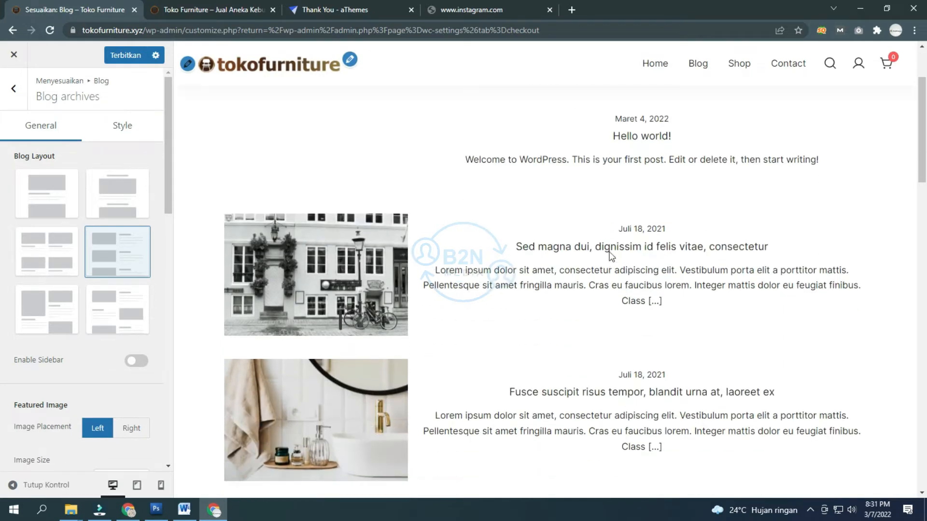
pyautogui.click(66, 321)
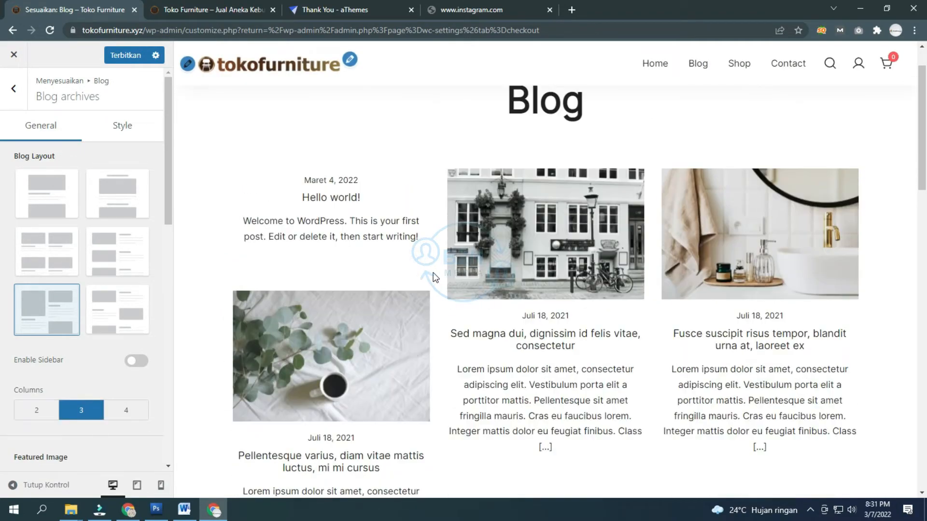
pyautogui.scroll(-5, 434, 276)
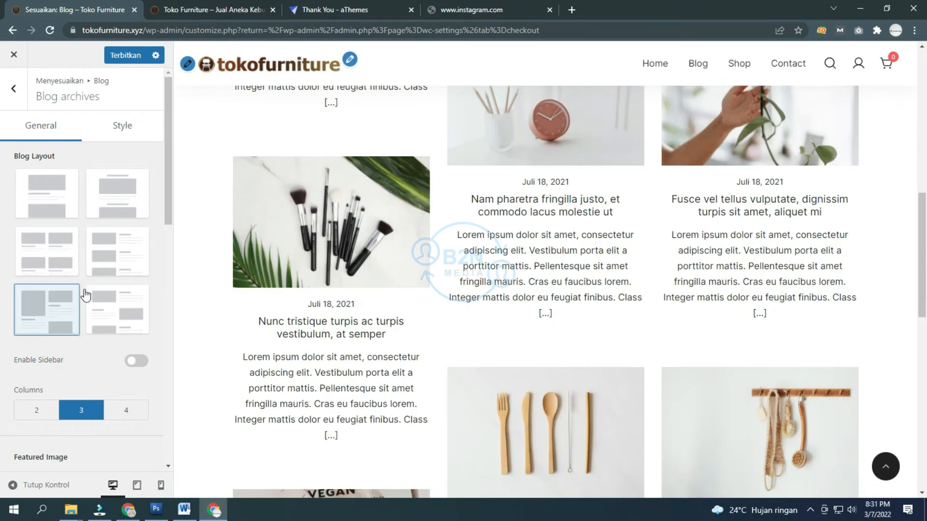
pyautogui.click(114, 260)
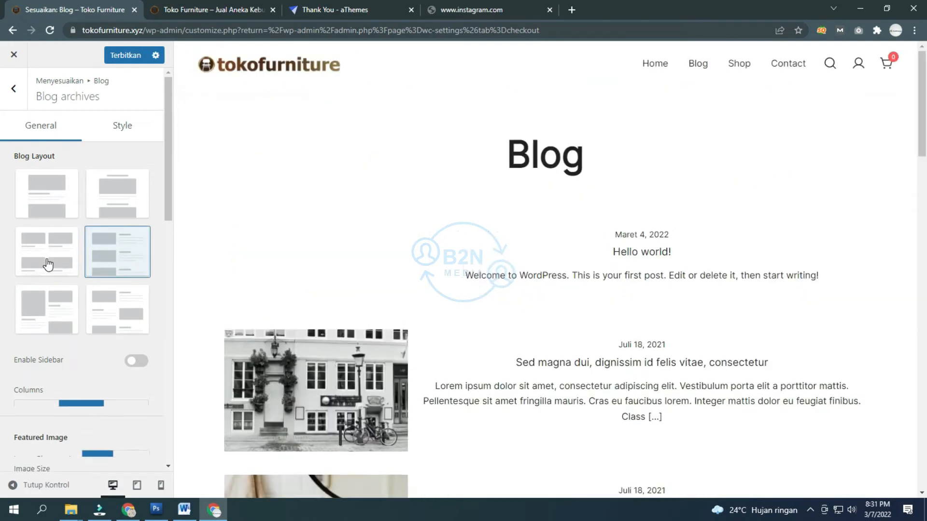
pyautogui.scroll(10, 484, 245)
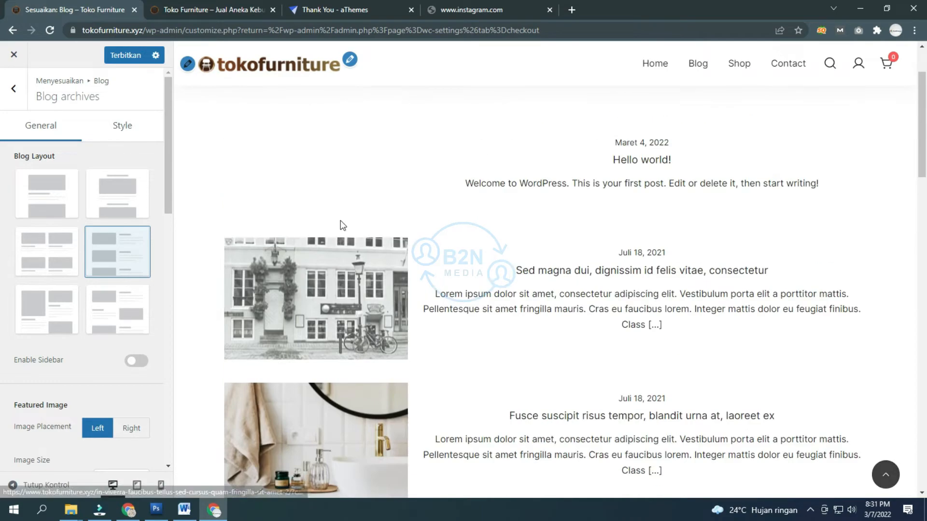
pyautogui.scroll(-2, 104, 318)
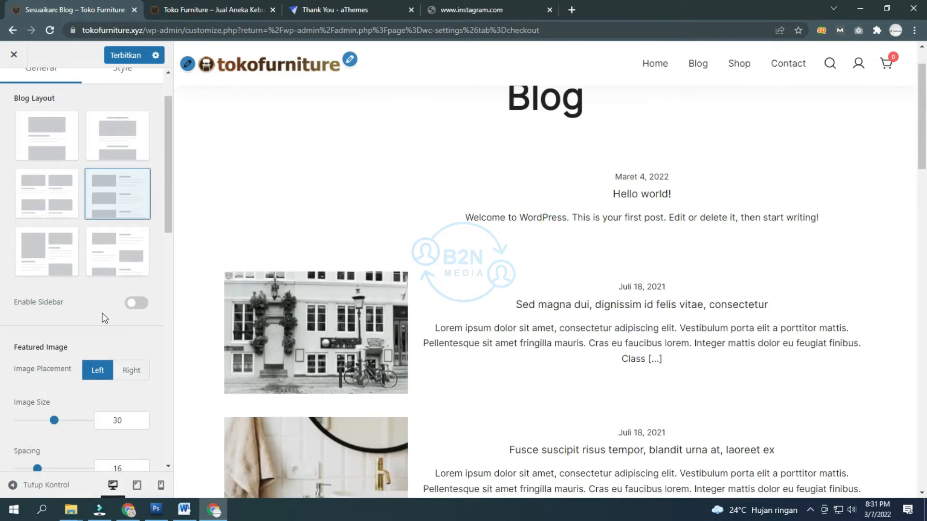
# Step: Turn on Enable Sidebar for the blog archive
pyautogui.click(144, 303)
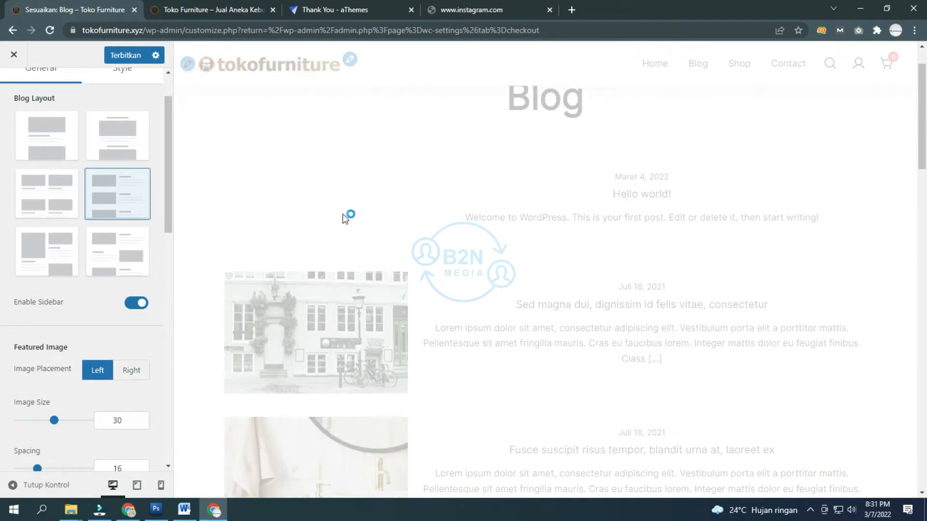
pyautogui.scroll(-10, 801, 246)
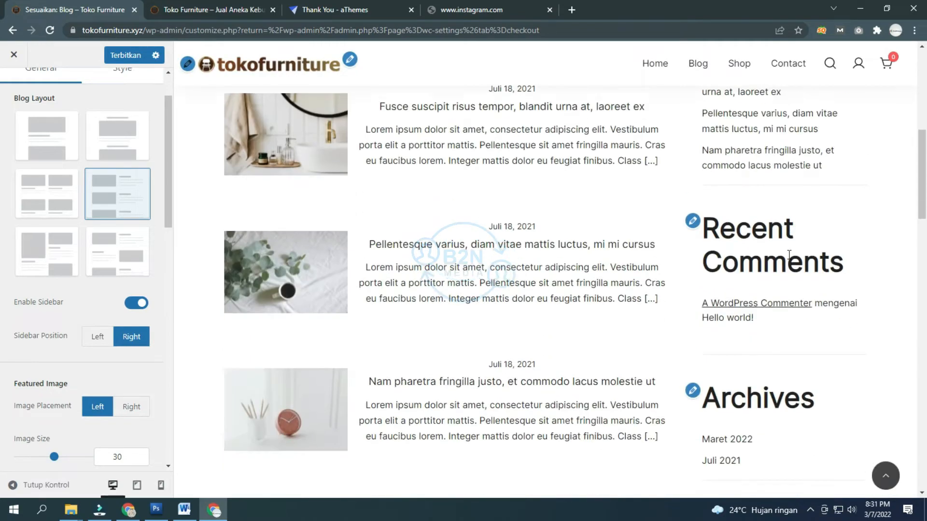
pyautogui.scroll(-15, 717, 265)
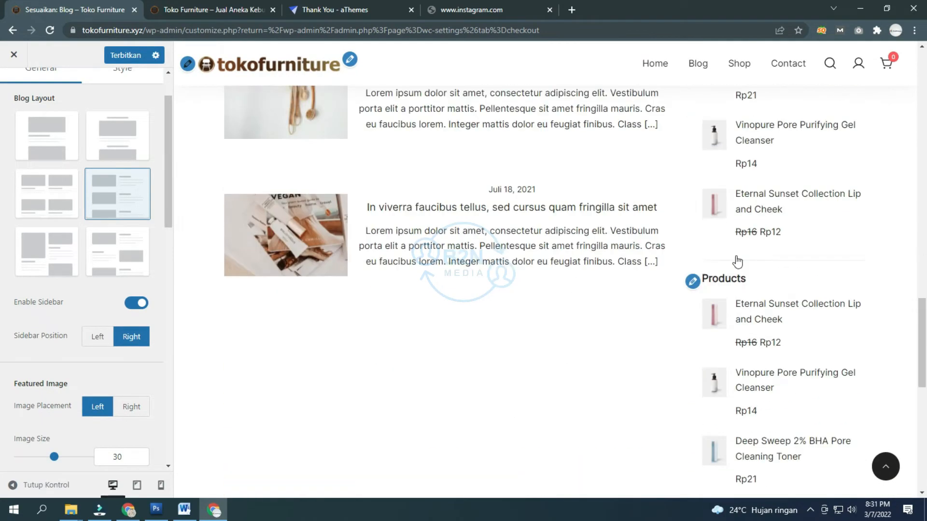
pyautogui.scroll(-3, 721, 271)
pyautogui.scroll(20, 561, 273)
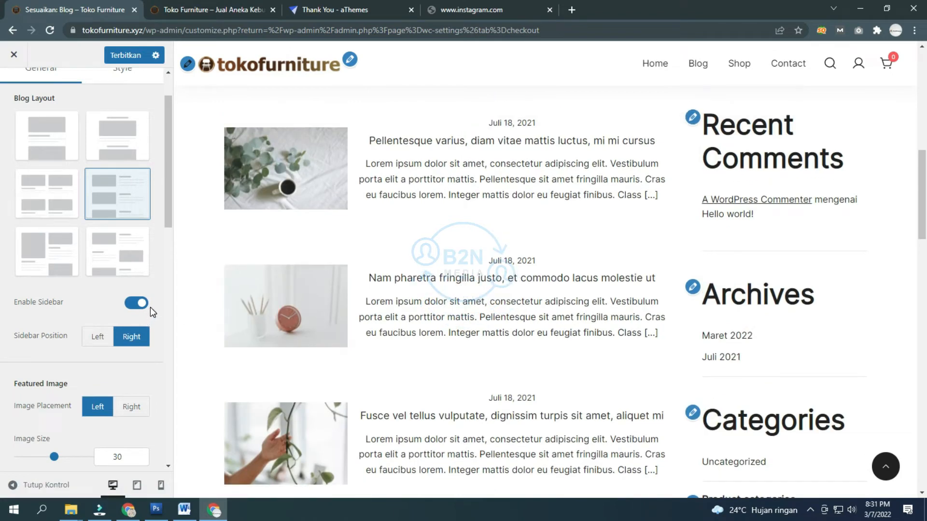
pyautogui.scroll(-5, 150, 306)
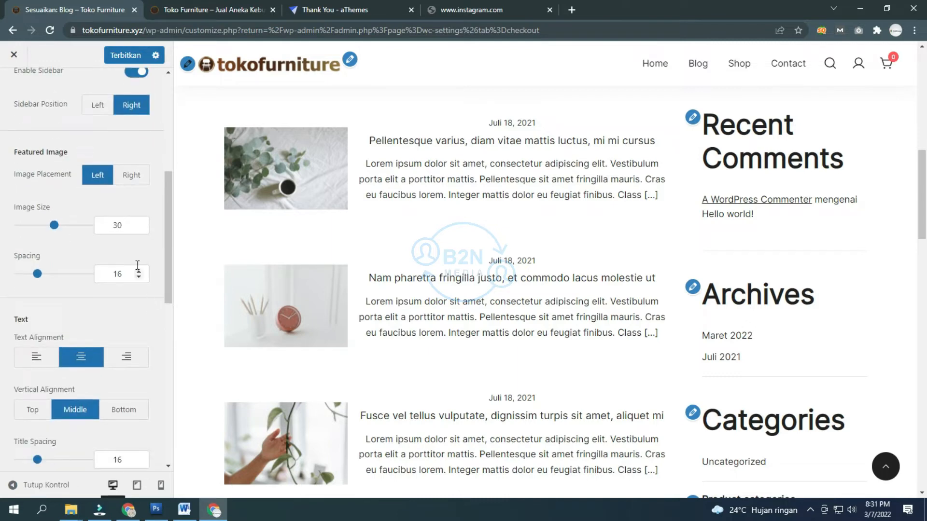
# Step: After trying other positions, set Sidebar Position to Right and Image Placement to Left
pyautogui.click(131, 177)
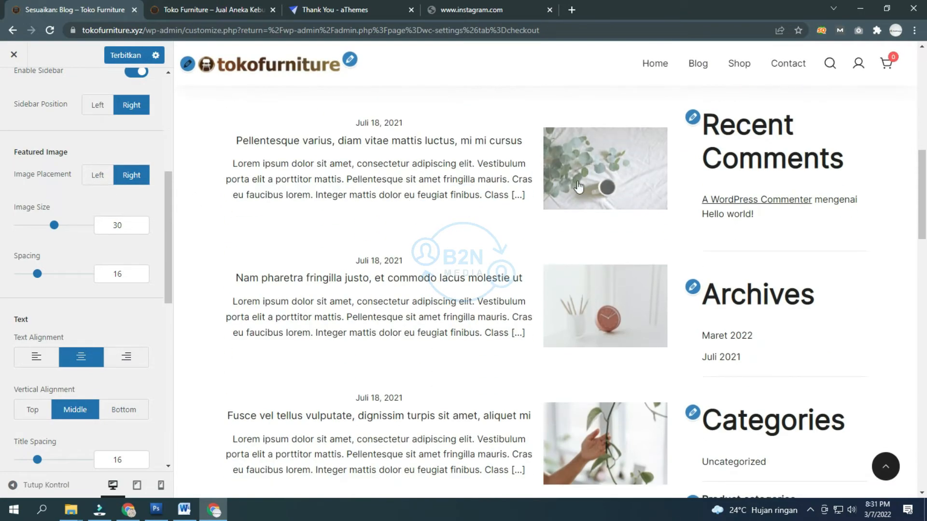
pyautogui.scroll(3, 107, 198)
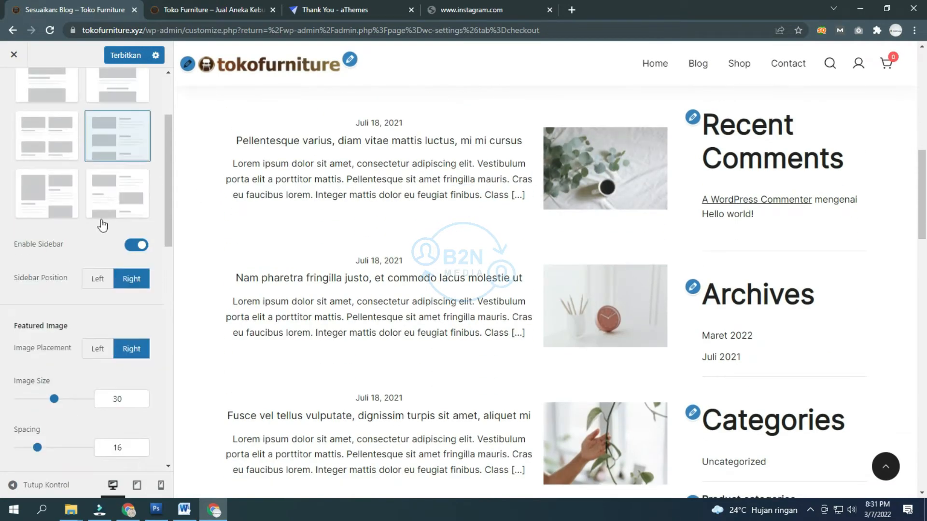
pyautogui.click(104, 285)
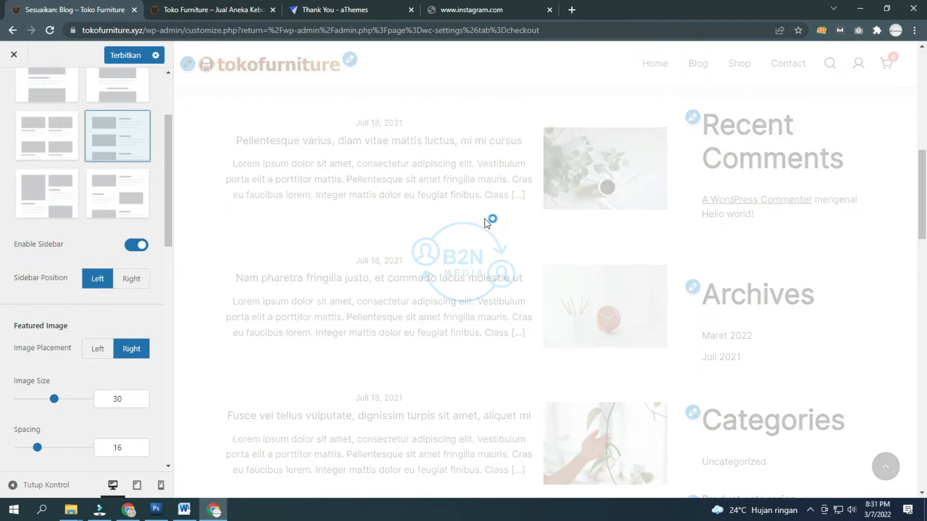
pyautogui.scroll(5, 207, 261)
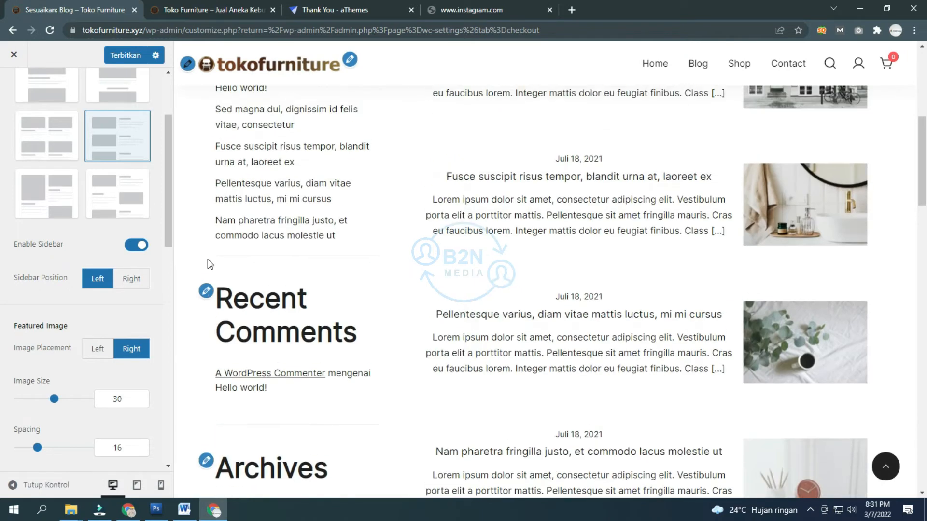
pyautogui.click(132, 279)
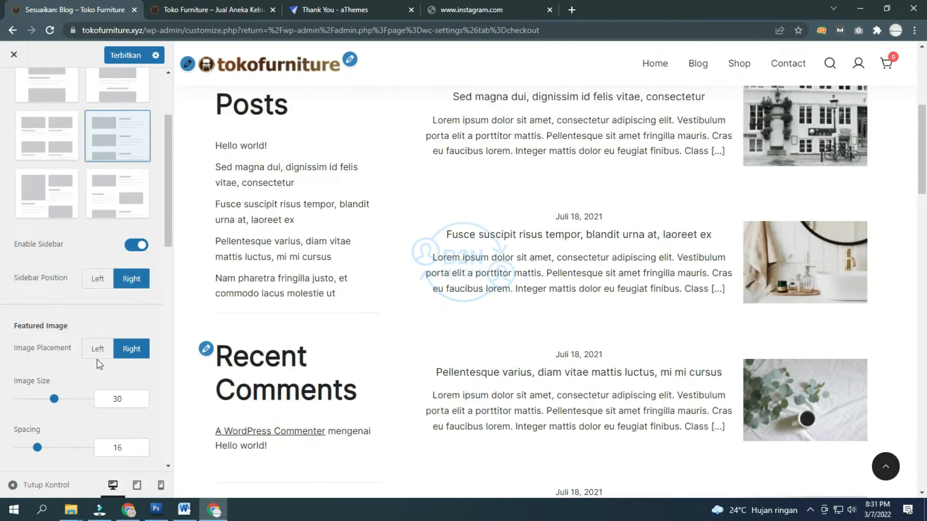
pyautogui.click(98, 353)
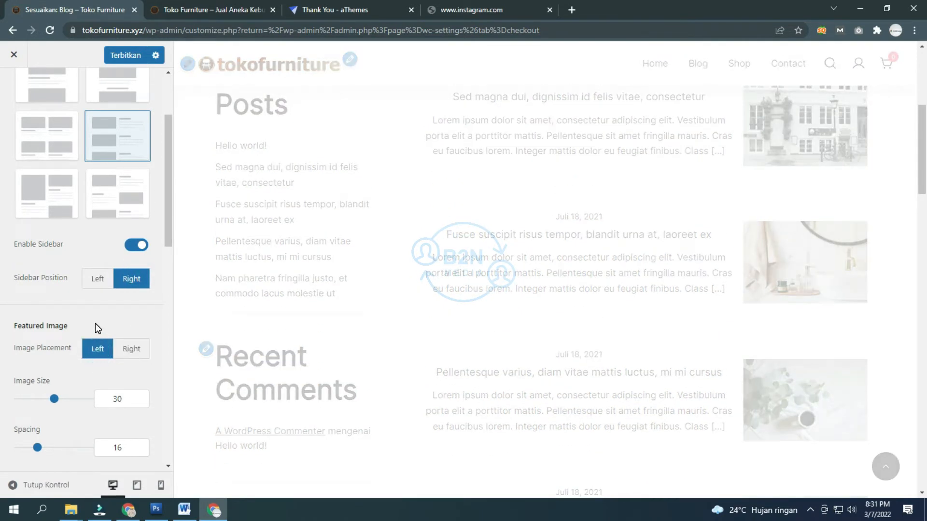
pyautogui.scroll(-1, 96, 325)
pyautogui.scroll(-2, 94, 324)
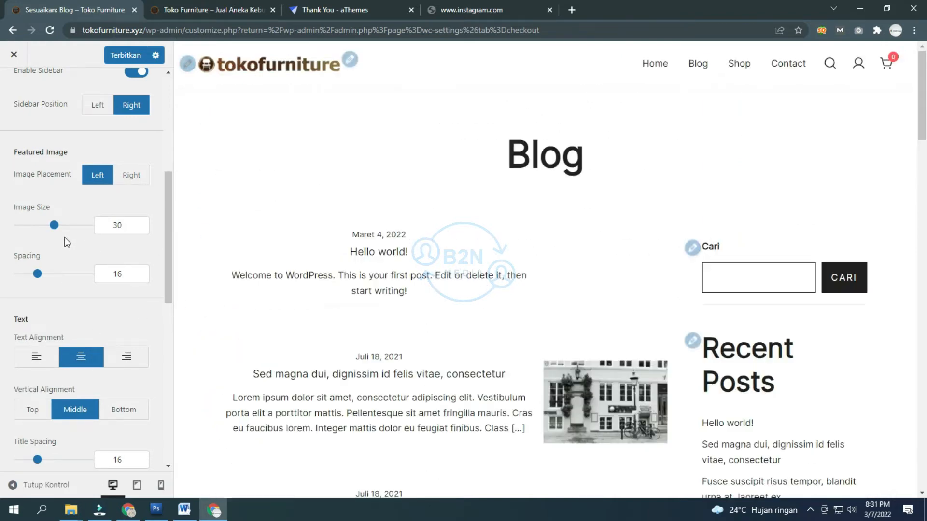
# Step: Set the archive Image Size to 43 and the post Text Alignment to left
pyautogui.moveTo(57, 232); pyautogui.dragTo(69, 233)
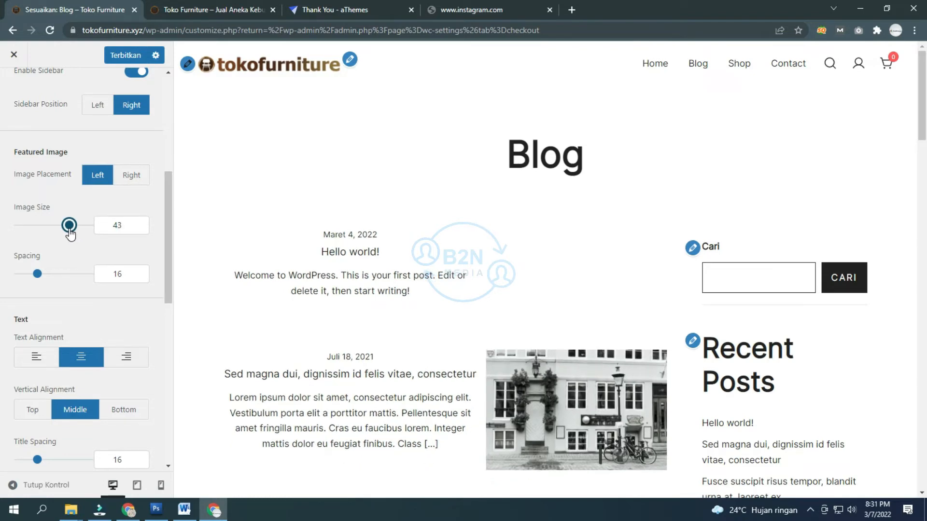
pyautogui.scroll(-2, 69, 228)
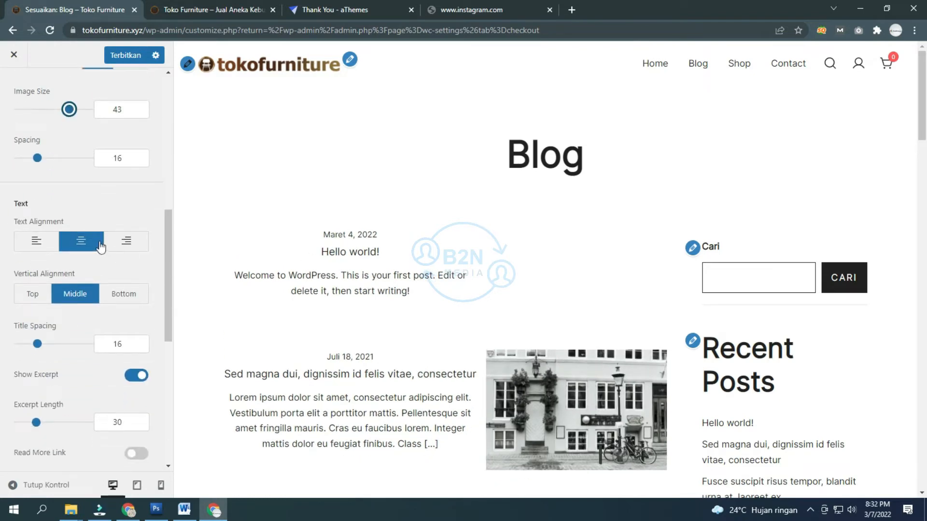
pyautogui.click(51, 243)
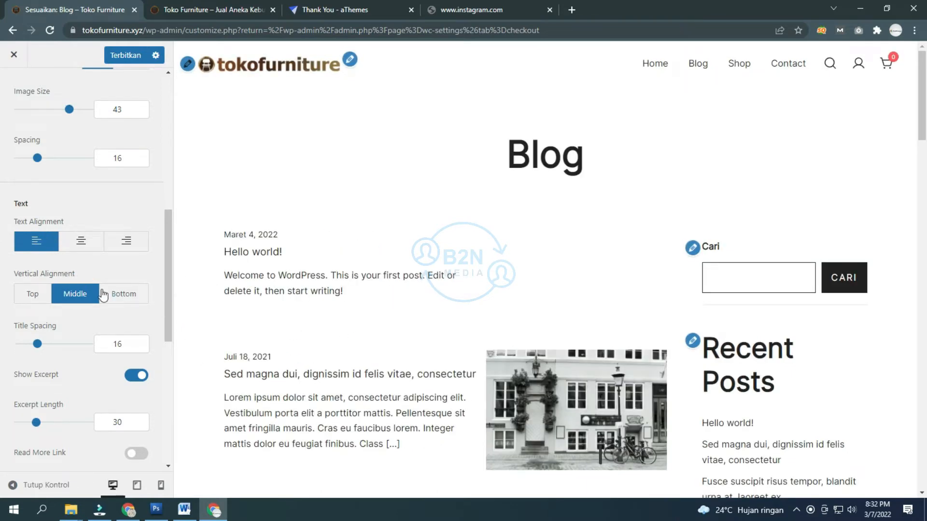
pyautogui.scroll(-3, 103, 294)
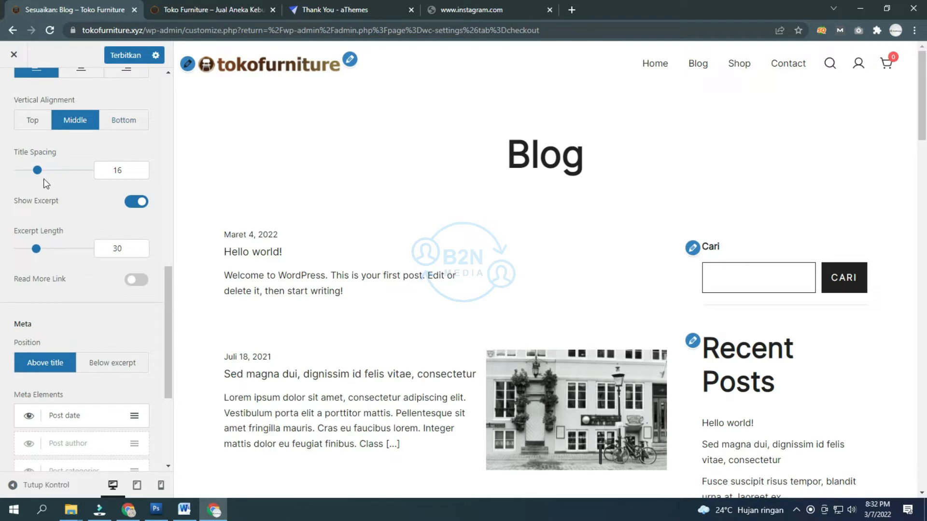
# Step: Set Title Spacing to 21 and widen the spacing between post meta items
pyautogui.moveTo(39, 173); pyautogui.dragTo(44, 177)
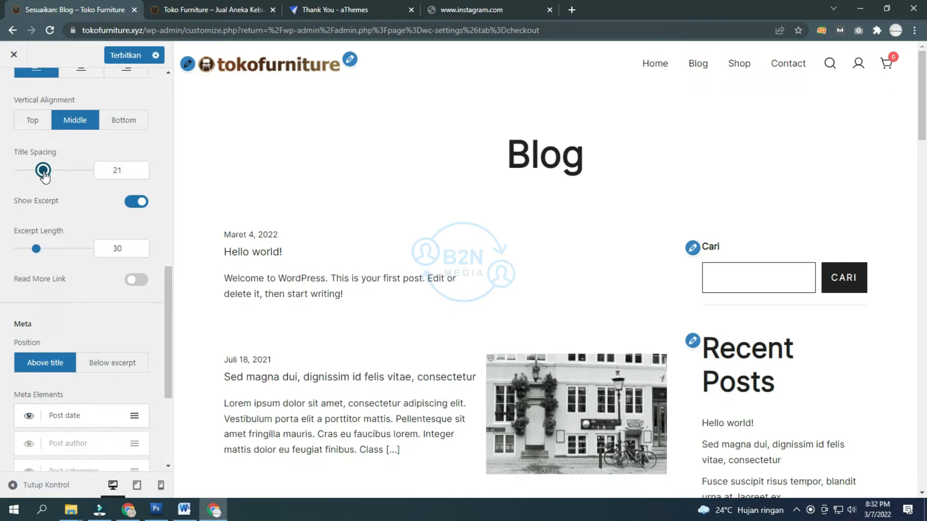
pyautogui.moveTo(37, 252); pyautogui.dragTo(36, 252)
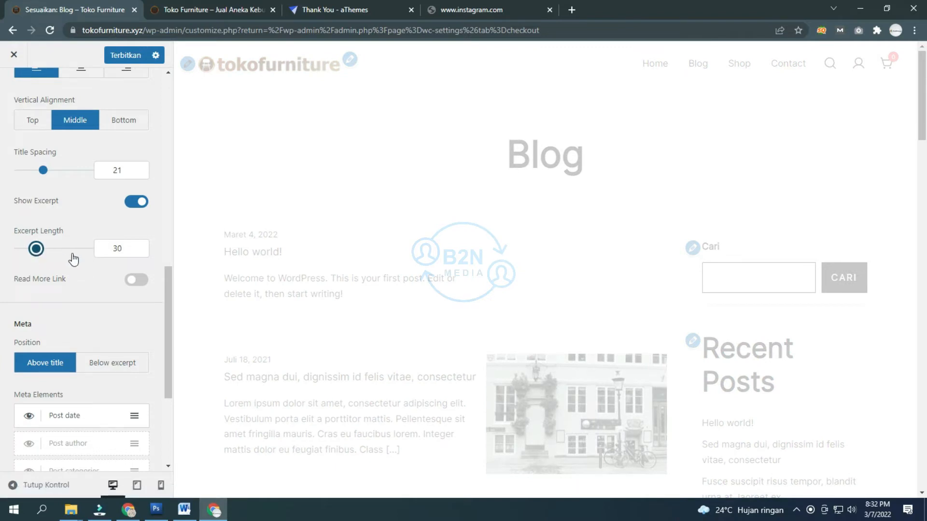
pyautogui.scroll(-3, 97, 282)
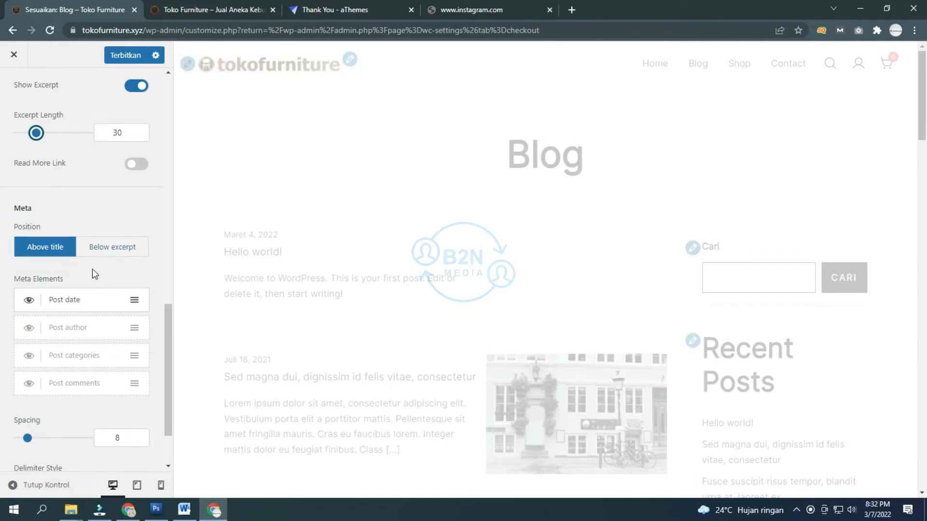
pyautogui.scroll(-2, 91, 268)
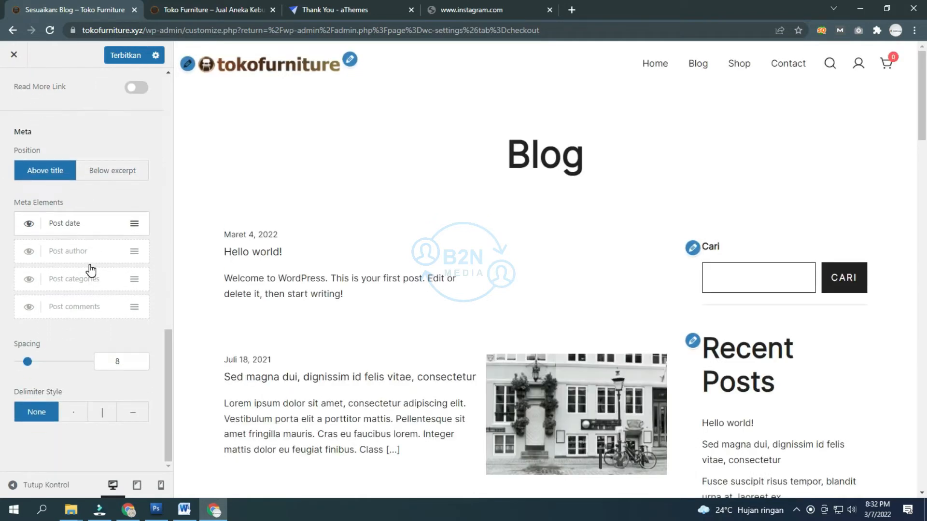
pyautogui.moveTo(27, 362); pyautogui.dragTo(23, 368)
# Step: Publish the blog archive changes with Terbitkan
pyautogui.scroll(6, 68, 212)
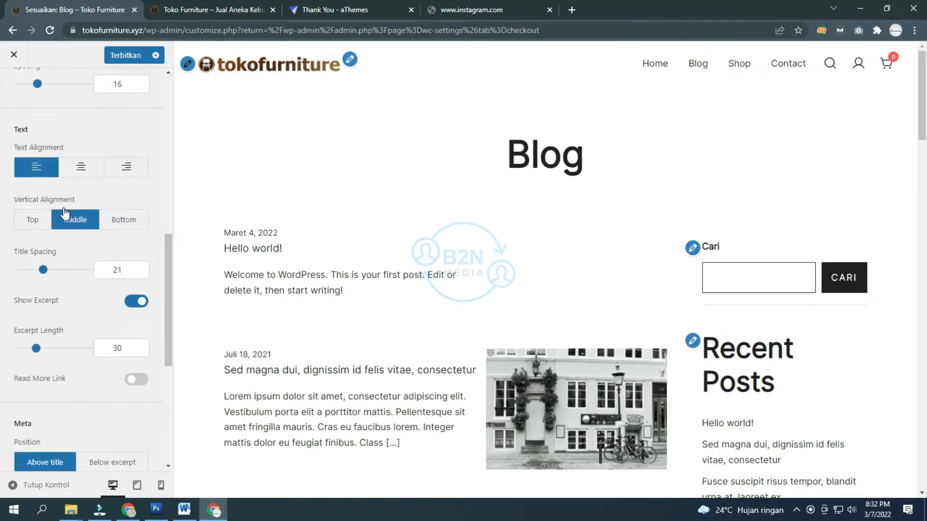
pyautogui.scroll(6, 64, 212)
pyautogui.click(126, 57)
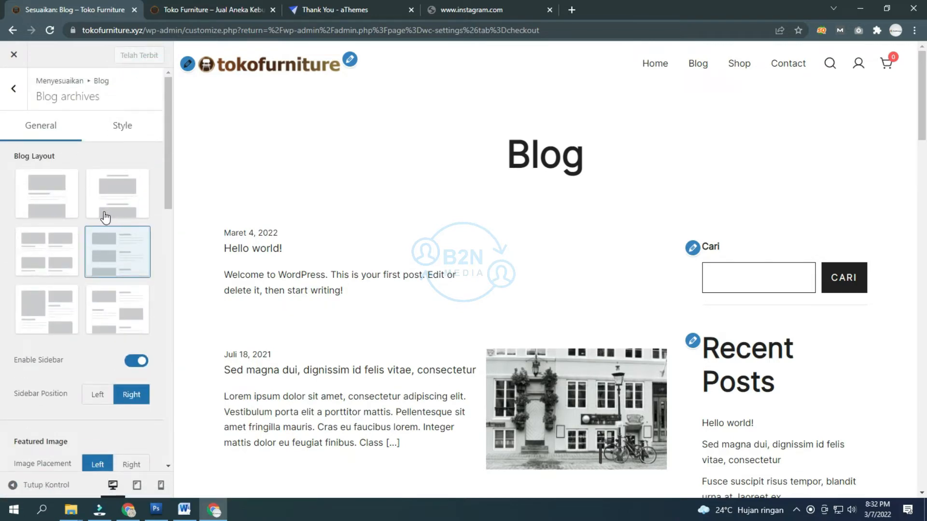
pyautogui.click(20, 99)
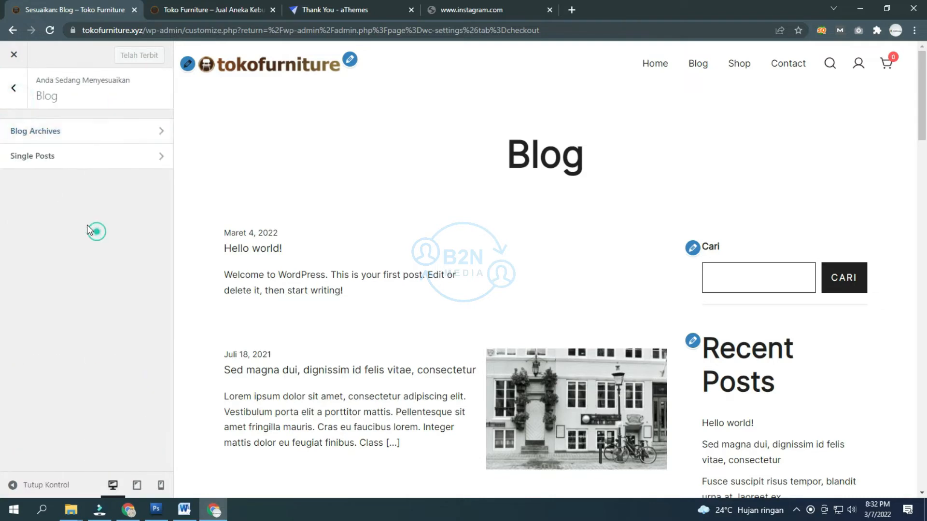
pyautogui.click(74, 161)
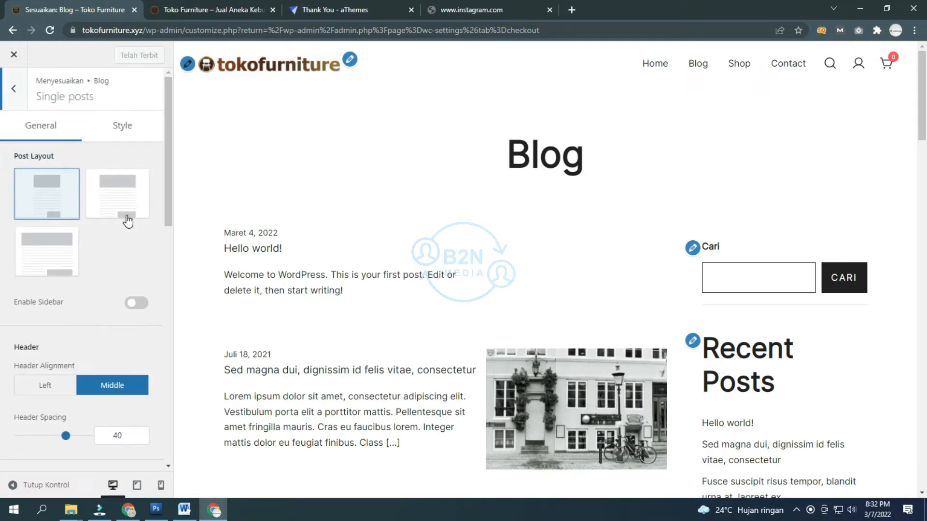
pyautogui.scroll(-2, 79, 341)
pyautogui.scroll(-3, 102, 357)
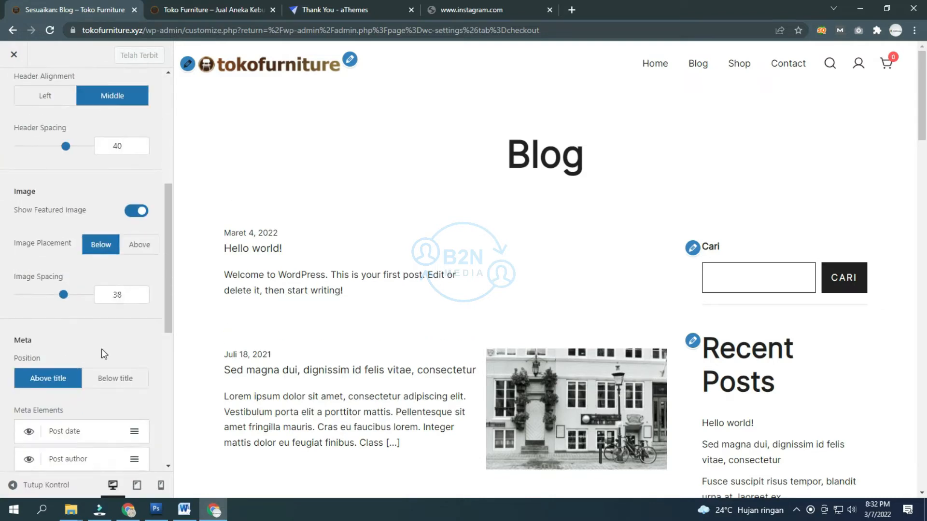
pyautogui.scroll(-7, 96, 350)
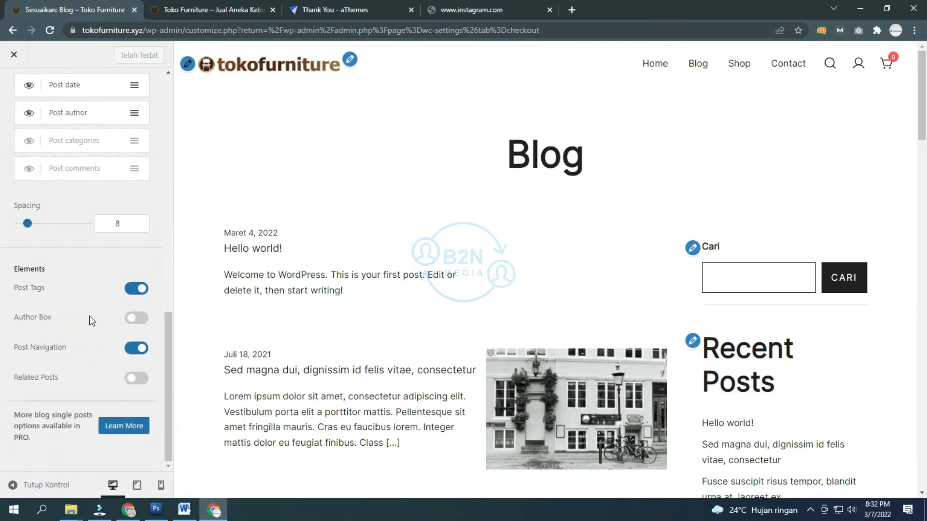
pyautogui.scroll(12, 89, 315)
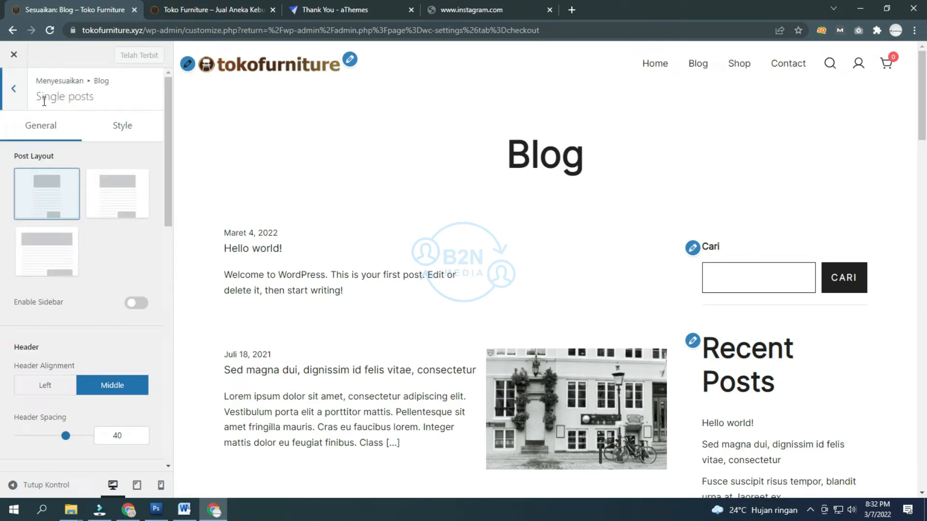
pyautogui.click(13, 92)
# Step: Return to the Customizer root and open the WooCommerce section
pyautogui.click(16, 94)
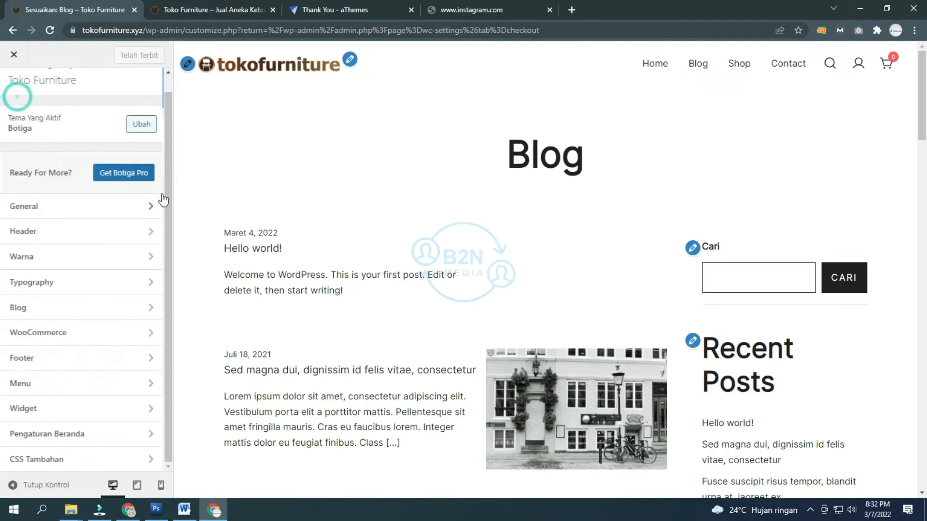
pyautogui.click(47, 340)
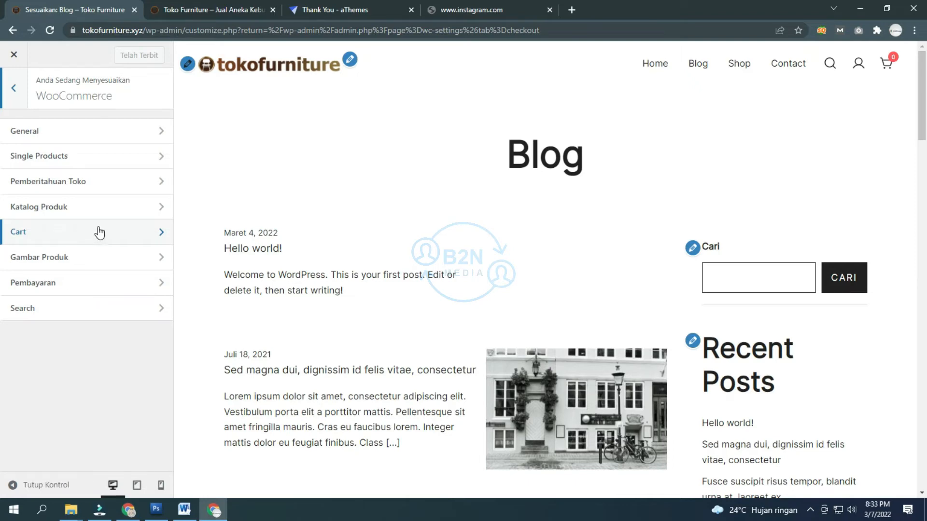
pyautogui.scroll(-1, 362, 130)
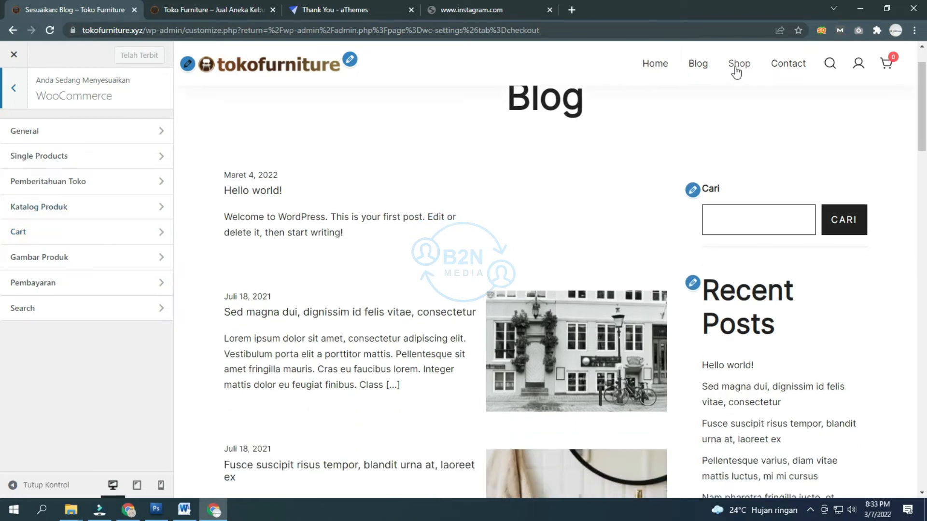
# Step: Load the Shop page in the preview and browse its 8 products
pyautogui.click(737, 65)
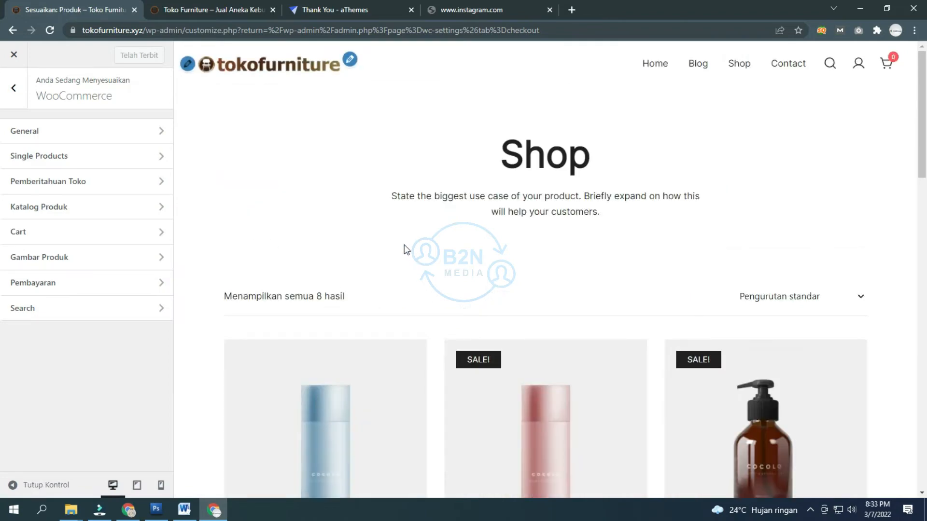
pyautogui.scroll(-15, 390, 248)
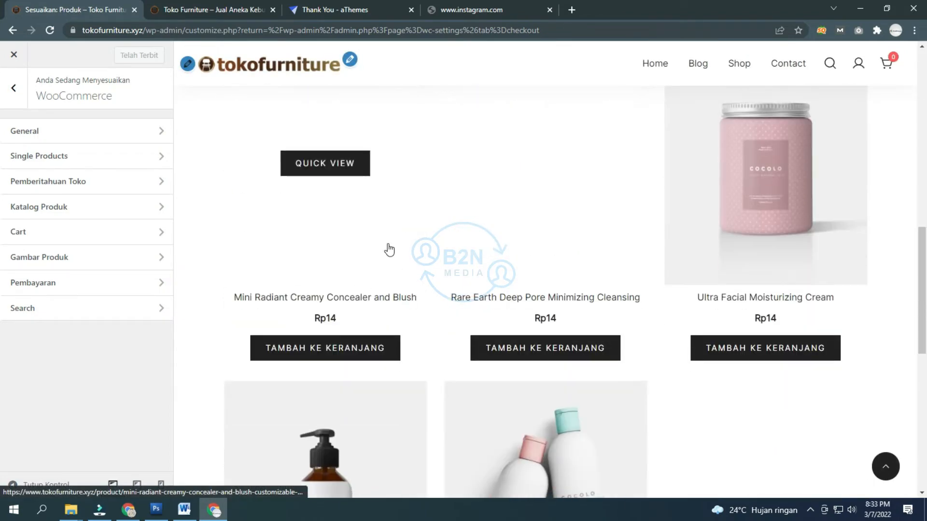
pyautogui.scroll(-4, 389, 250)
pyautogui.scroll(10, 389, 249)
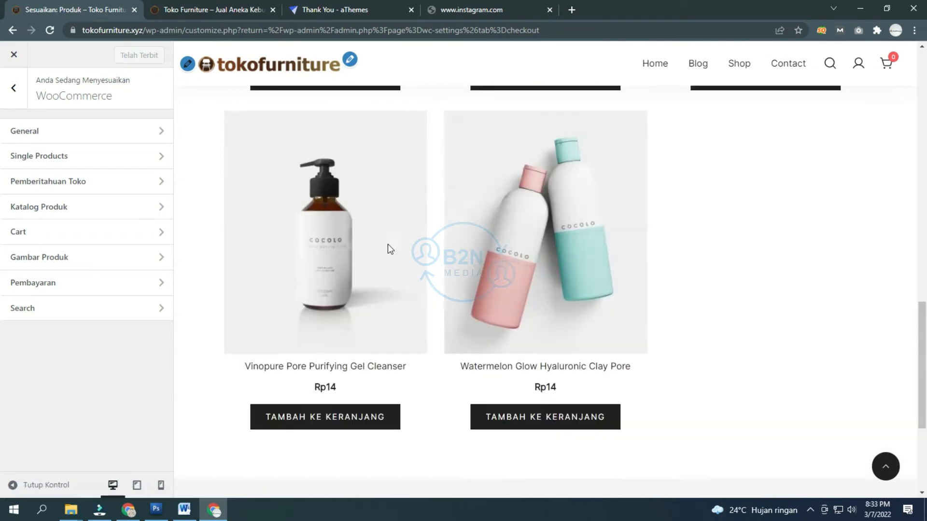
pyautogui.scroll(10, 389, 249)
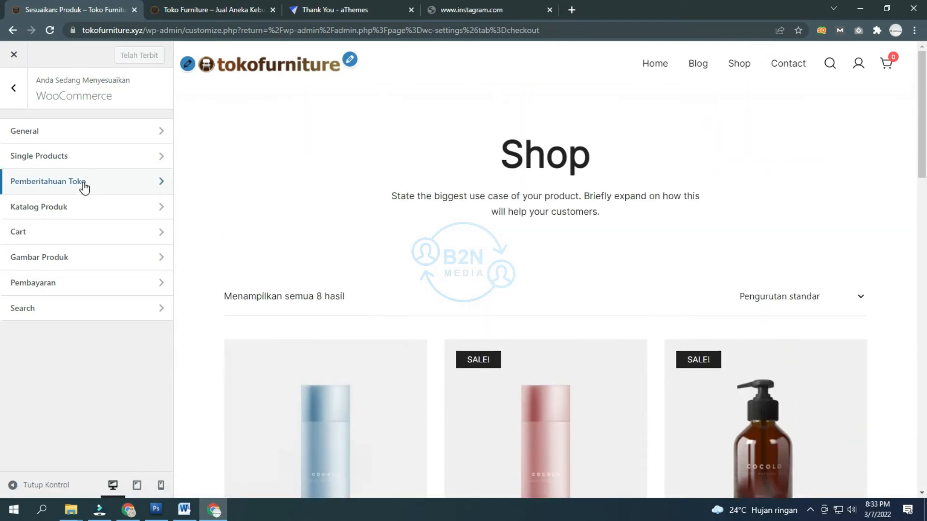
# Step: Set Tampilan Halaman Toko to Tampilkan produk after trying Tampilkan kategori in WooCommerce General
pyautogui.click(79, 135)
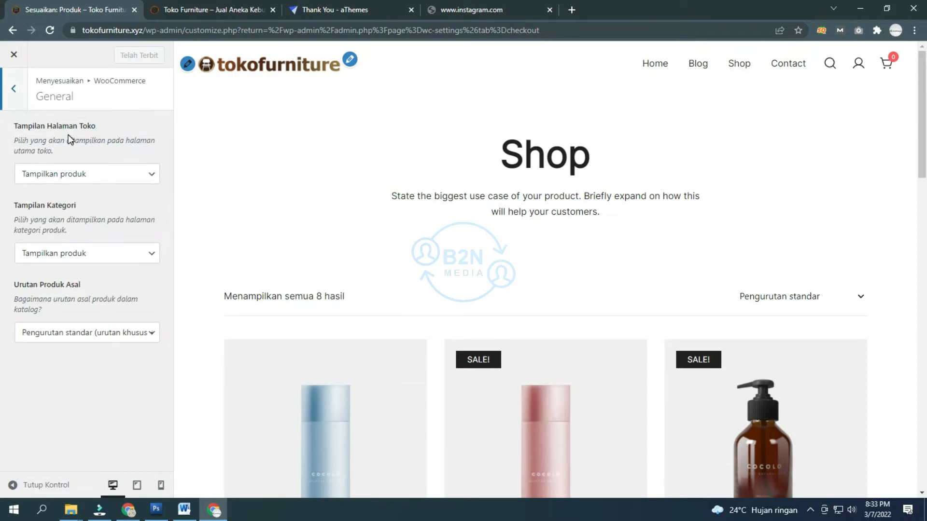
pyautogui.click(81, 175)
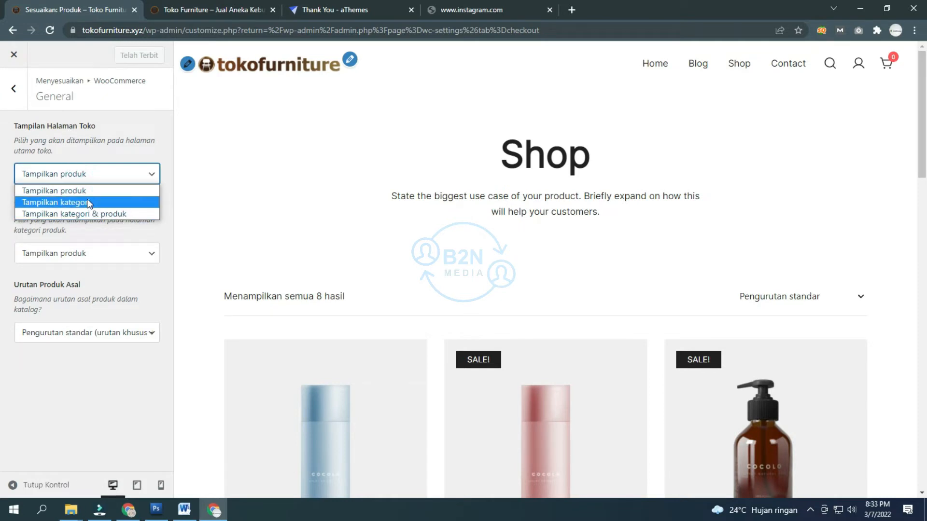
pyautogui.click(84, 202)
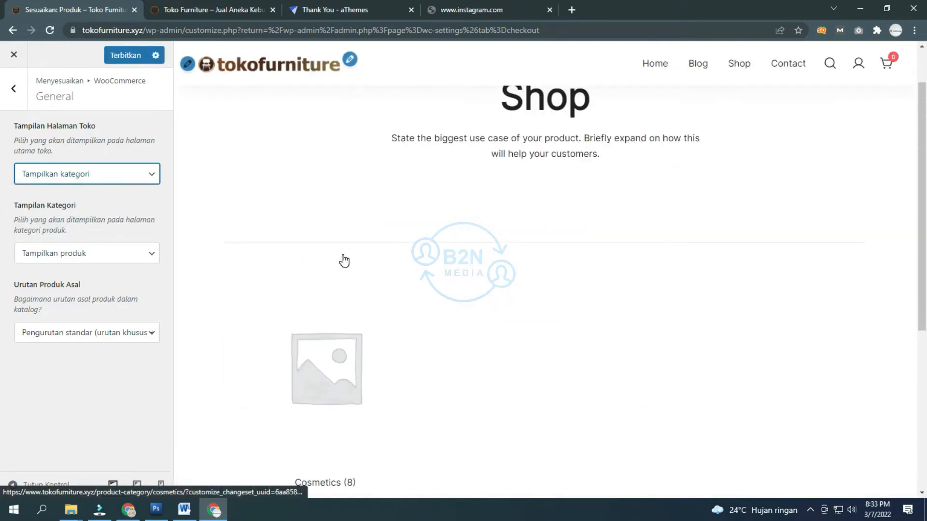
pyautogui.click(87, 173)
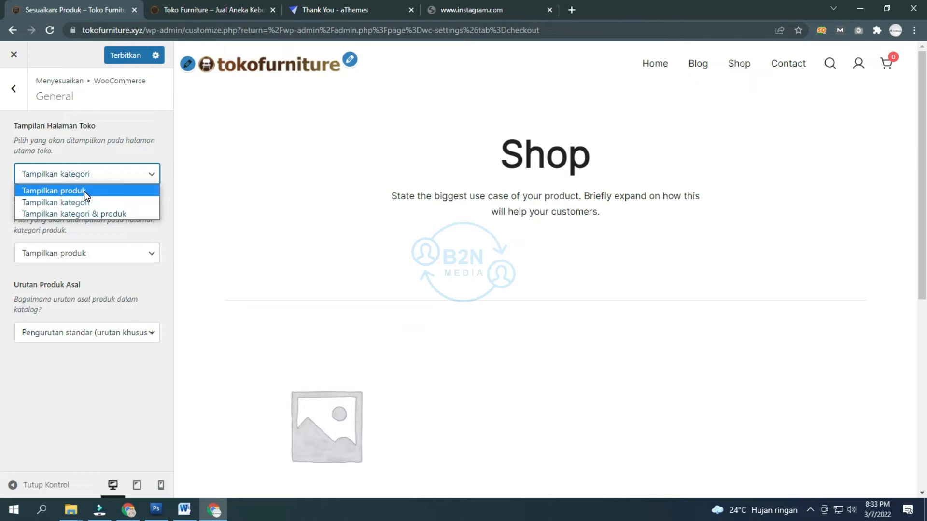
pyautogui.click(84, 190)
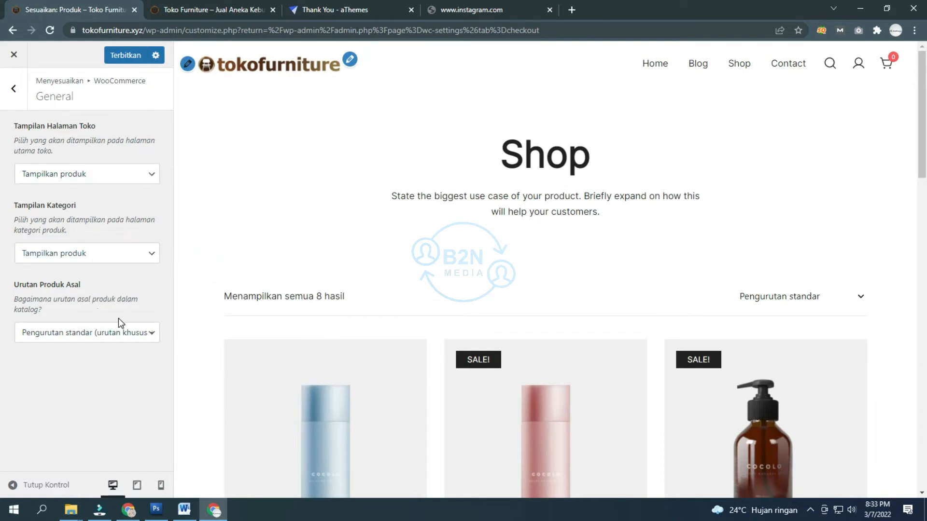
pyautogui.click(13, 89)
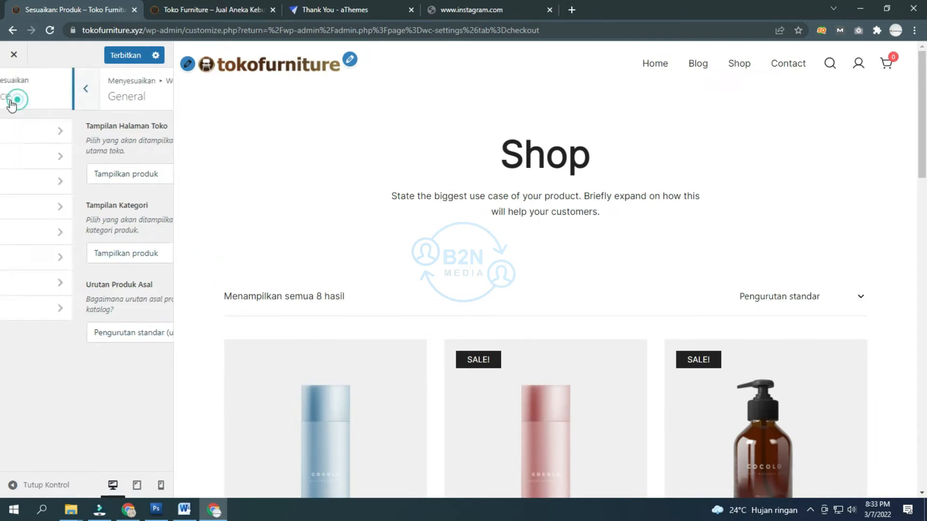
# Step: In Single Products, try the first Product Image layout, then reselect the third with side thumbnails
pyautogui.click(120, 166)
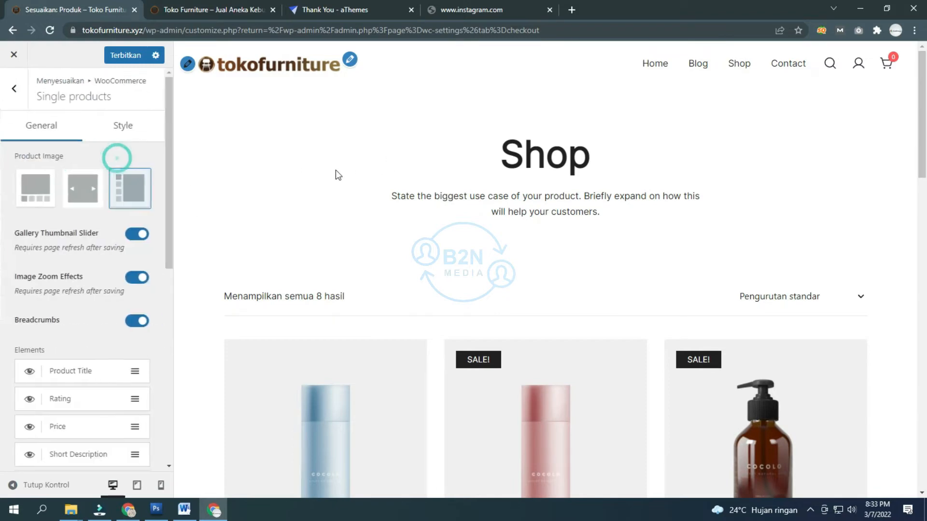
pyautogui.scroll(-3, 483, 301)
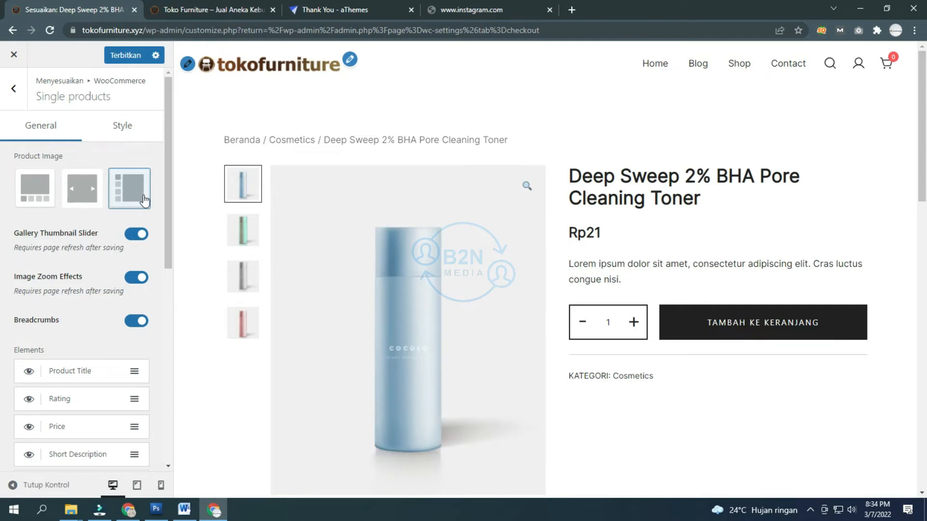
pyautogui.scroll(-4, 403, 217)
pyautogui.scroll(4, 244, 219)
pyautogui.click(21, 185)
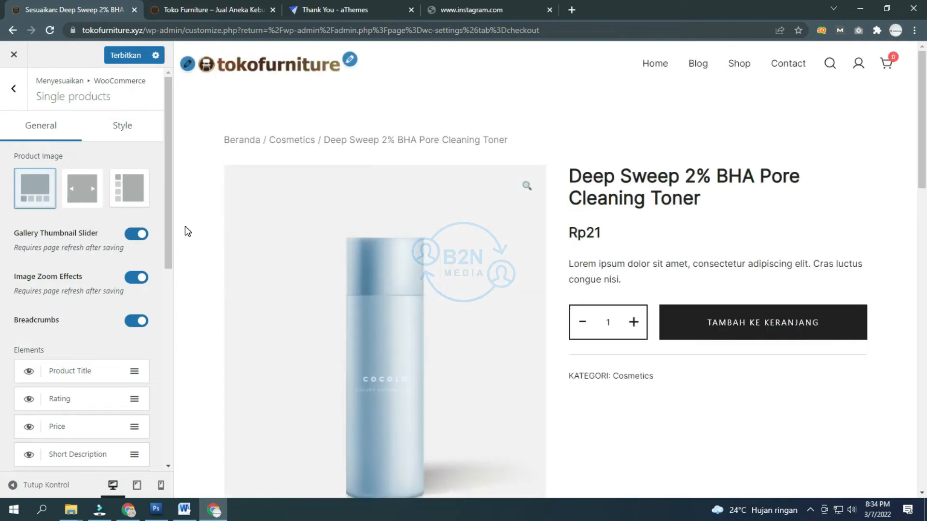
pyautogui.scroll(-7, 185, 225)
pyautogui.scroll(4, 186, 226)
pyautogui.scroll(3, 185, 224)
pyautogui.click(125, 201)
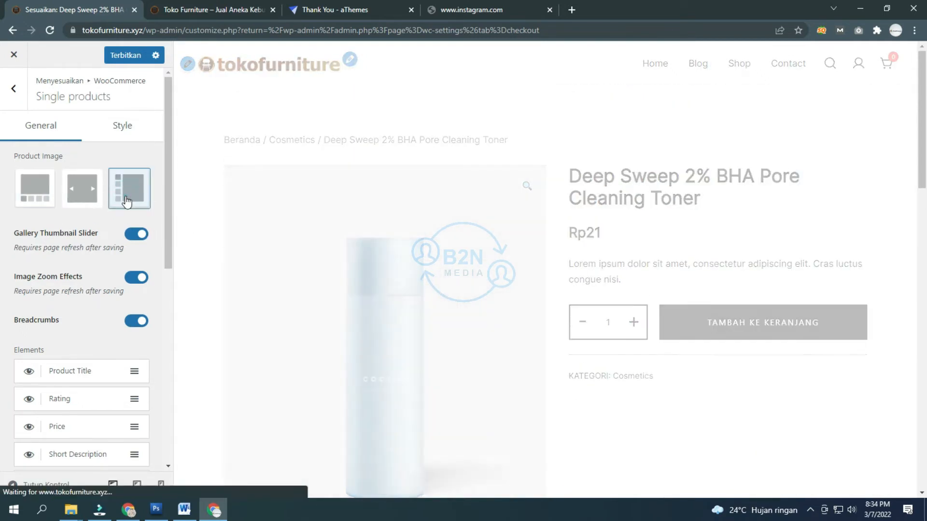
# Step: Switch on Recently Viewed Products for single product pages
pyautogui.scroll(-4, 123, 227)
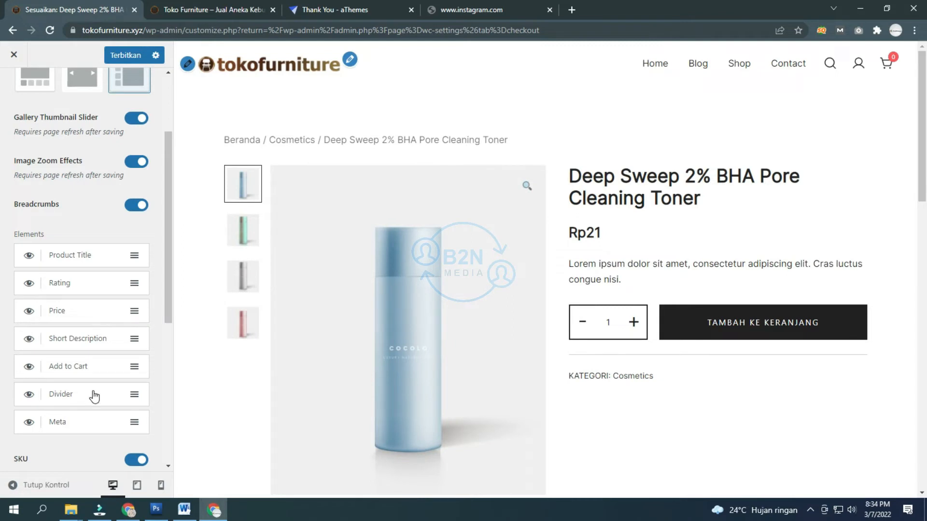
pyautogui.scroll(-3, 93, 388)
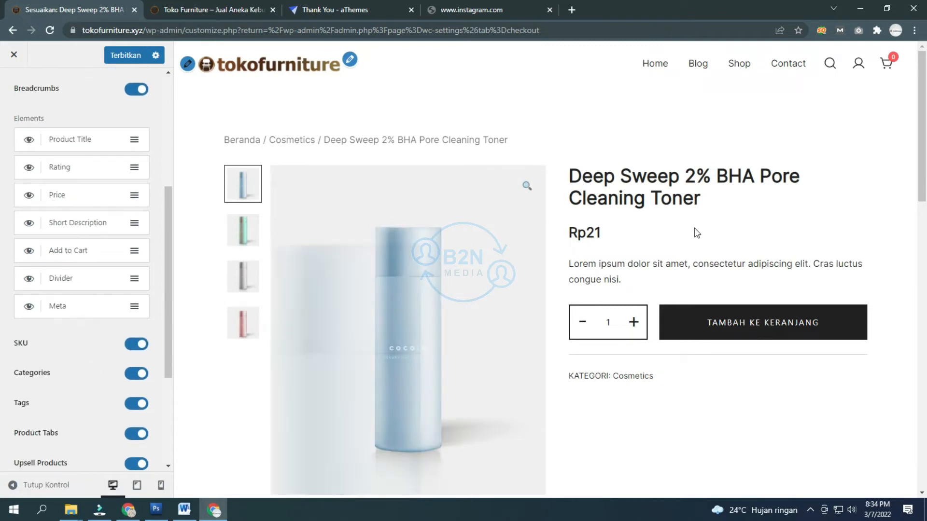
pyautogui.scroll(-3, 108, 256)
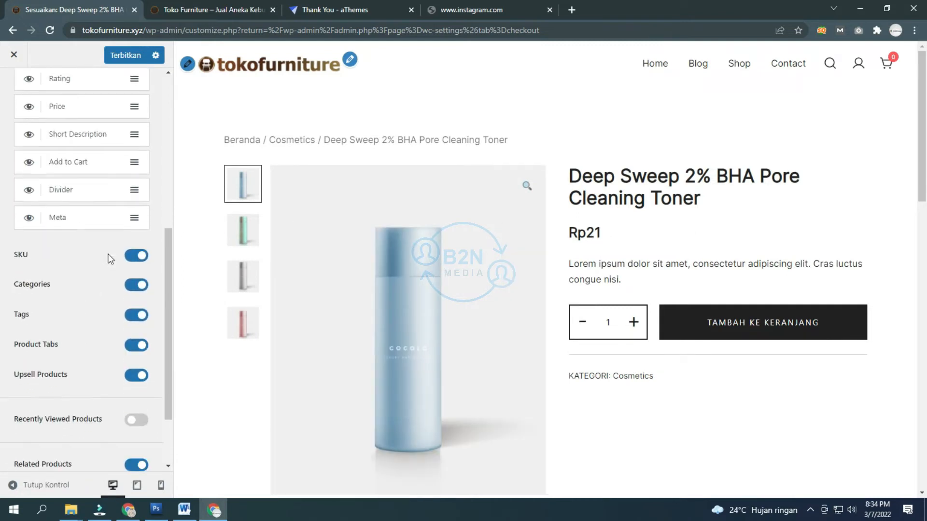
pyautogui.scroll(-5, 391, 296)
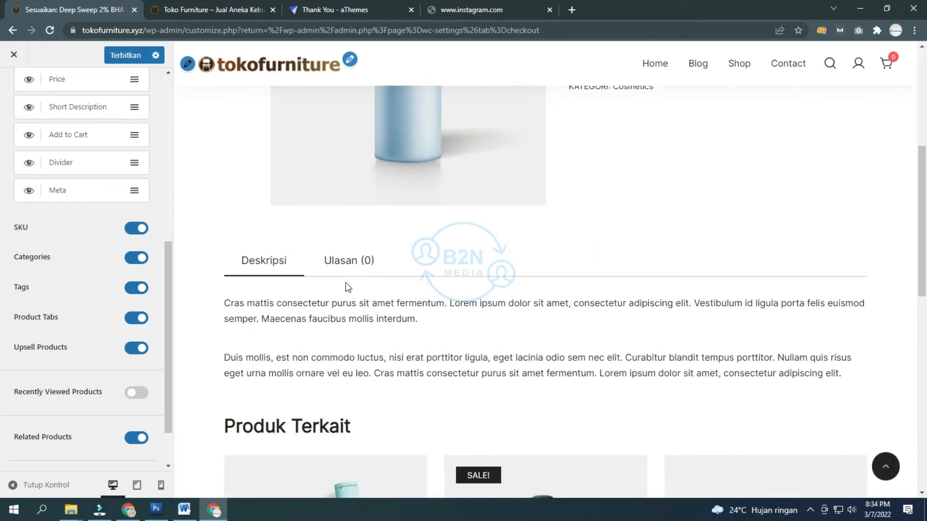
pyautogui.scroll(-3, 346, 290)
pyautogui.scroll(5, 344, 289)
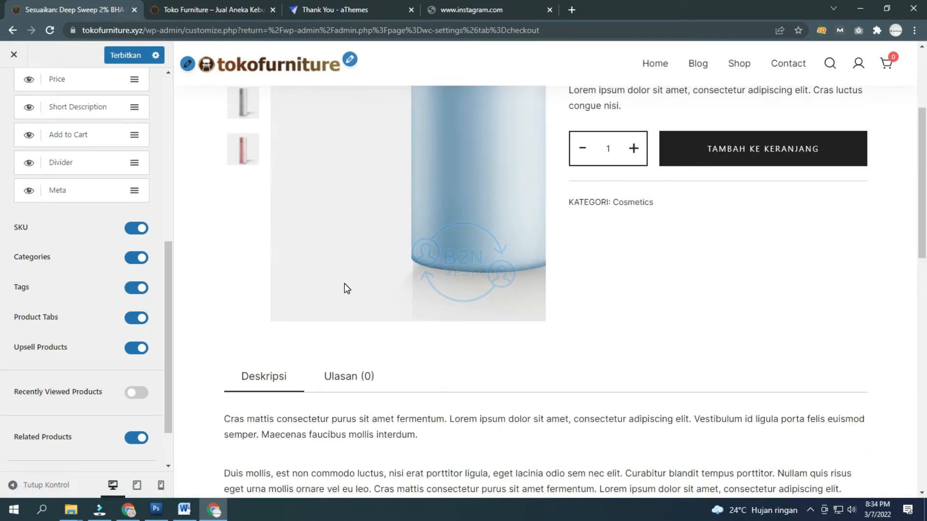
pyautogui.scroll(4, 347, 289)
pyautogui.scroll(-1, 658, 214)
pyautogui.scroll(-6, 651, 214)
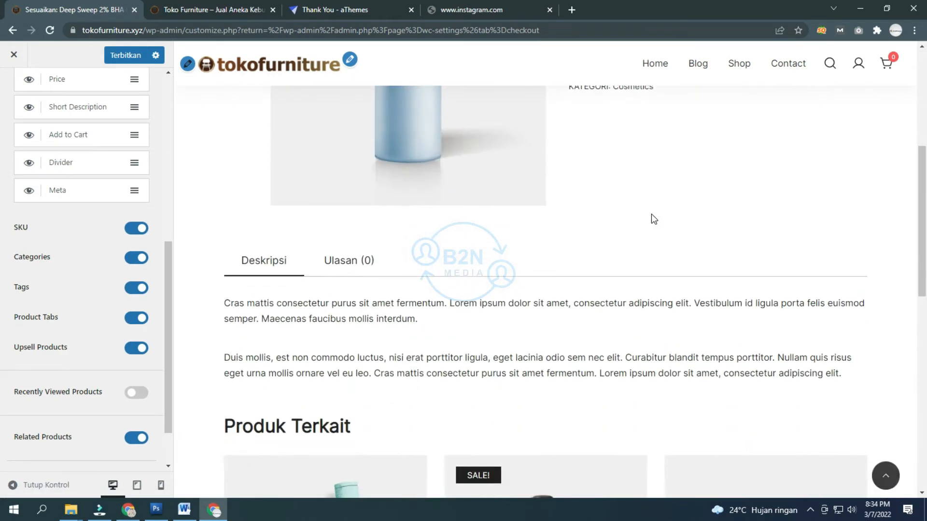
pyautogui.scroll(5, 640, 217)
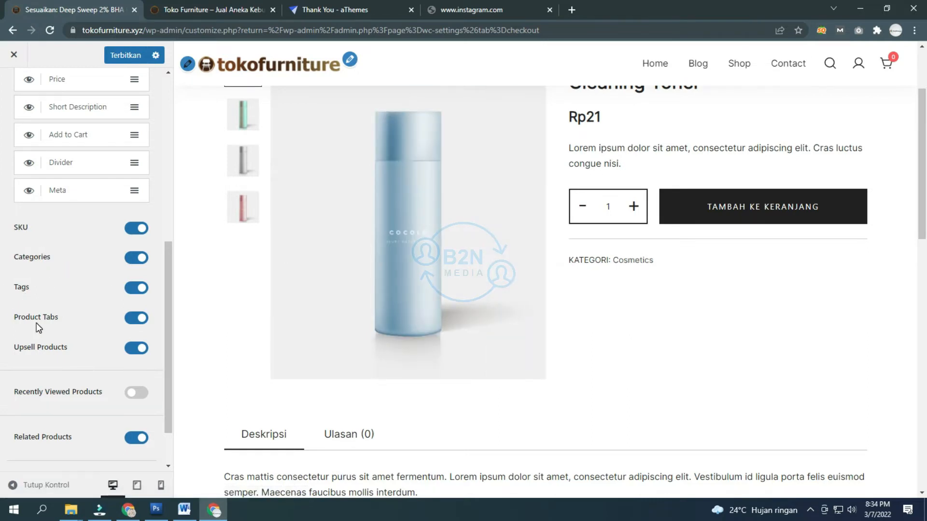
pyautogui.scroll(-2, 36, 352)
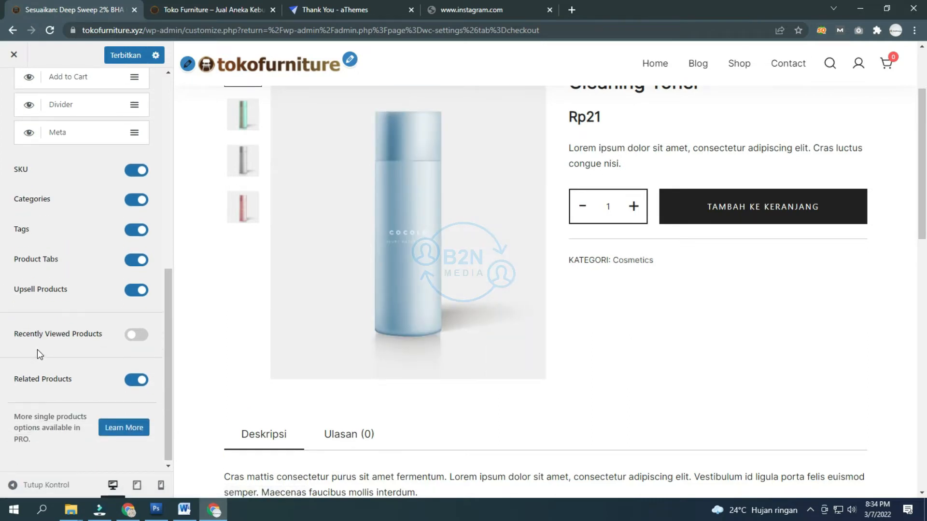
pyautogui.click(137, 336)
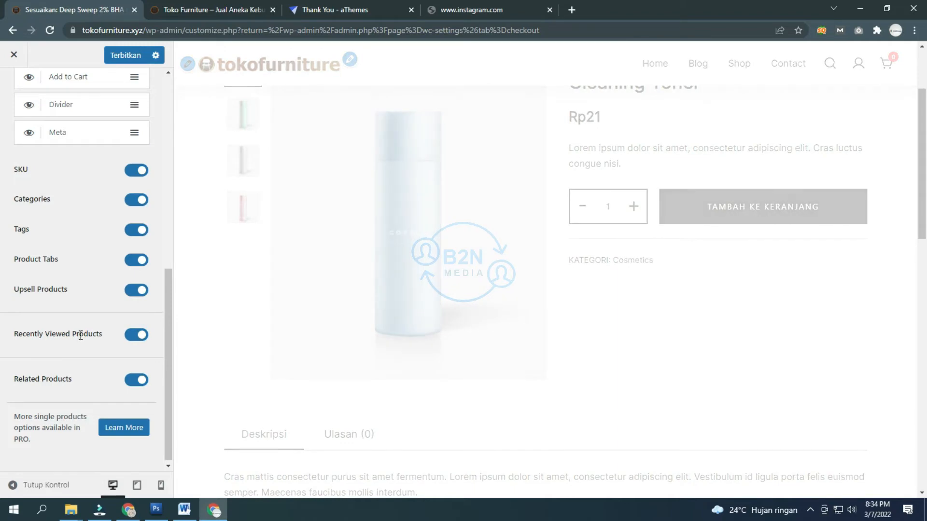
pyautogui.scroll(-10, 290, 323)
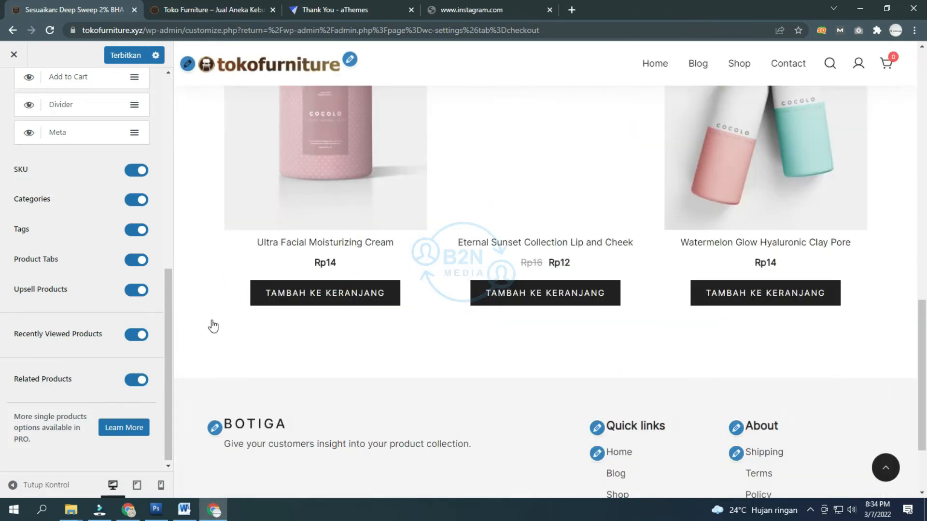
pyautogui.scroll(6, 220, 326)
pyautogui.scroll(8, 110, 292)
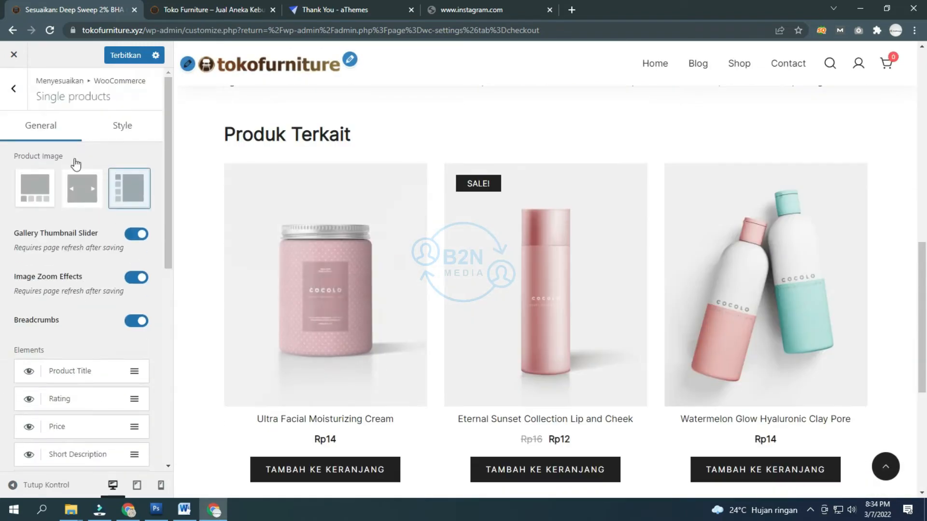
# Step: Glance at the Pemberitahuan Toko store notice settings, then open Katalog Produk
pyautogui.click(13, 89)
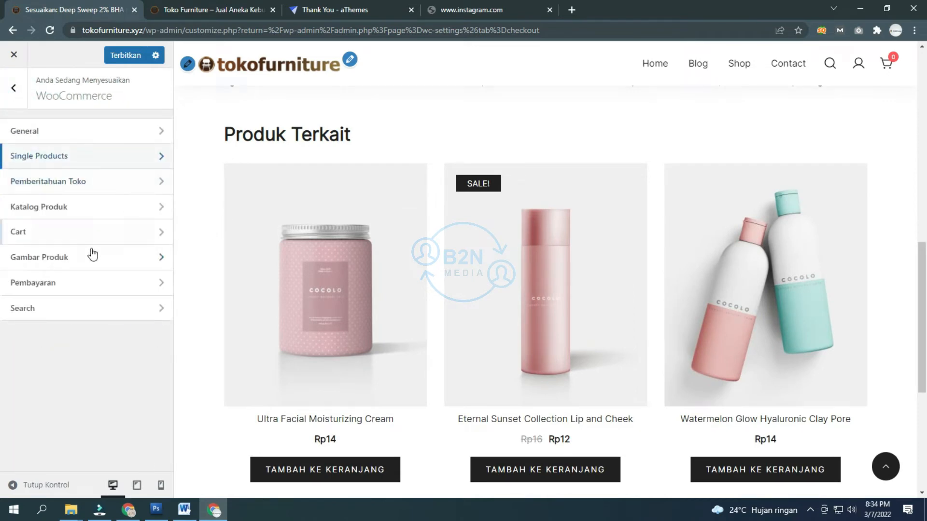
pyautogui.click(63, 182)
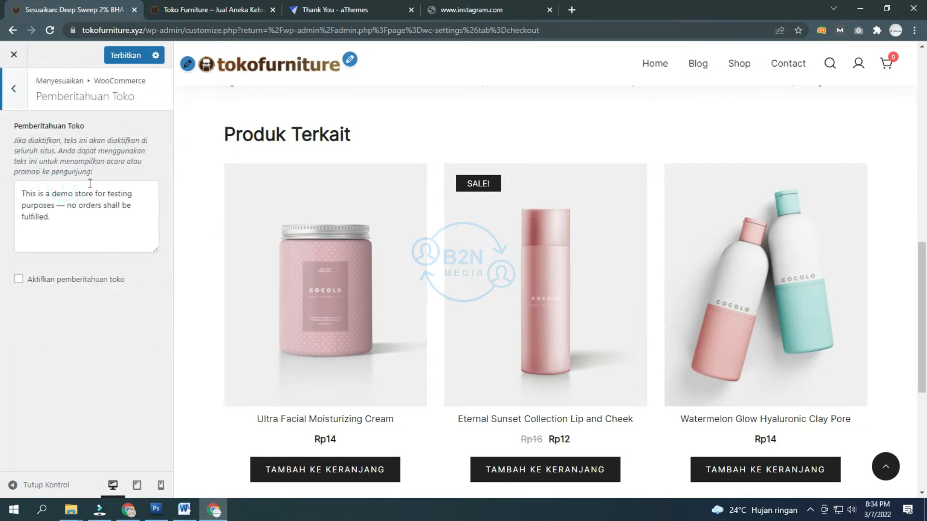
pyautogui.click(15, 103)
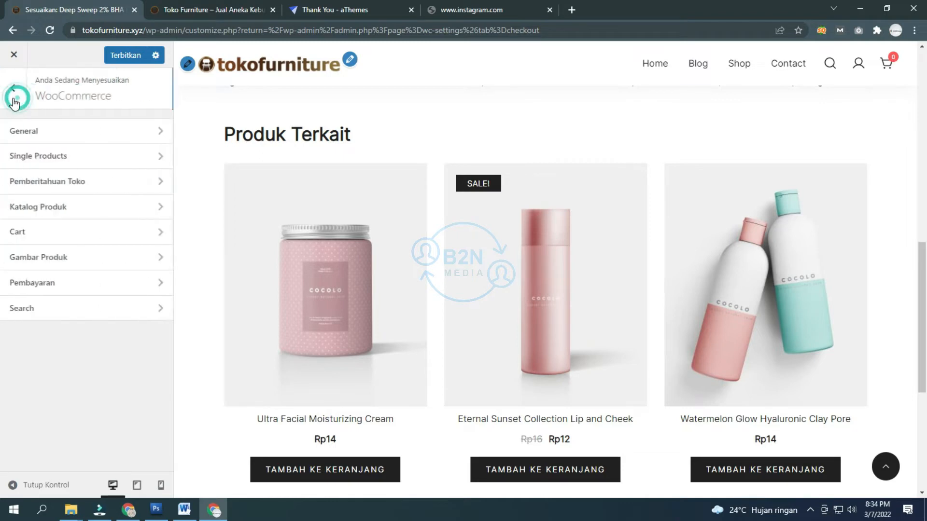
pyautogui.click(40, 208)
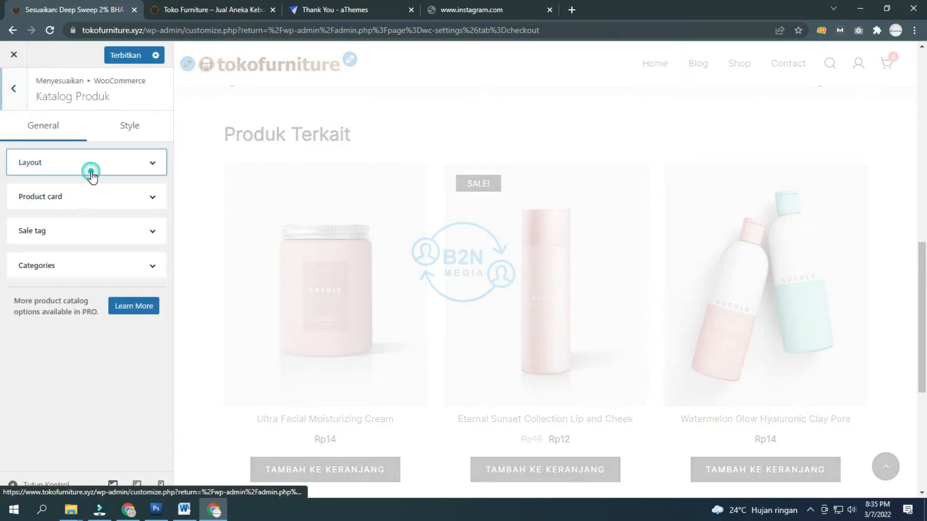
# Step: Set the catalogue layout to 4 products per row and 5 rows per page
pyautogui.click(91, 173)
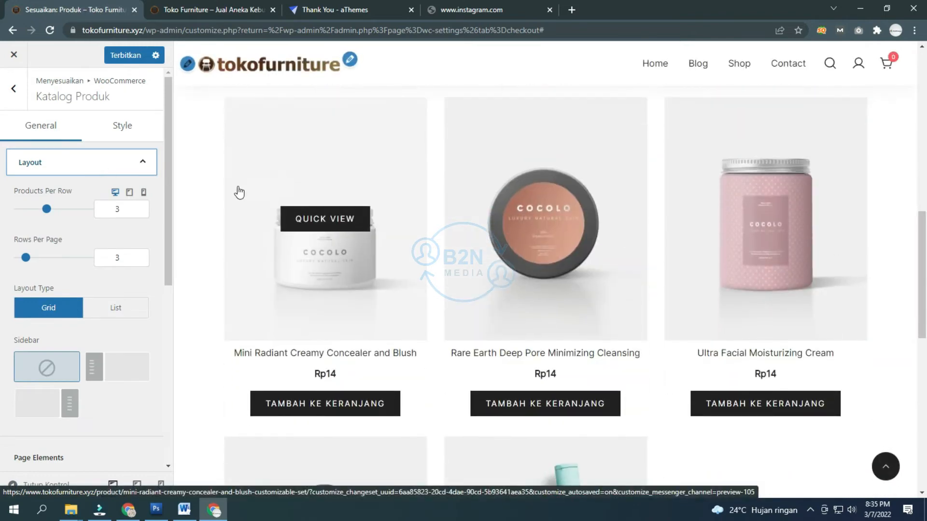
pyautogui.scroll(10, 239, 192)
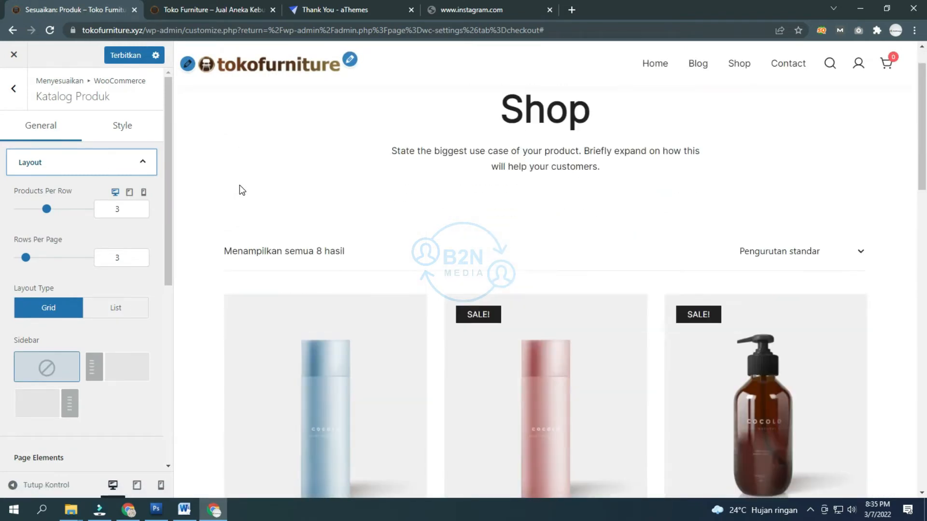
pyautogui.scroll(-5, 239, 184)
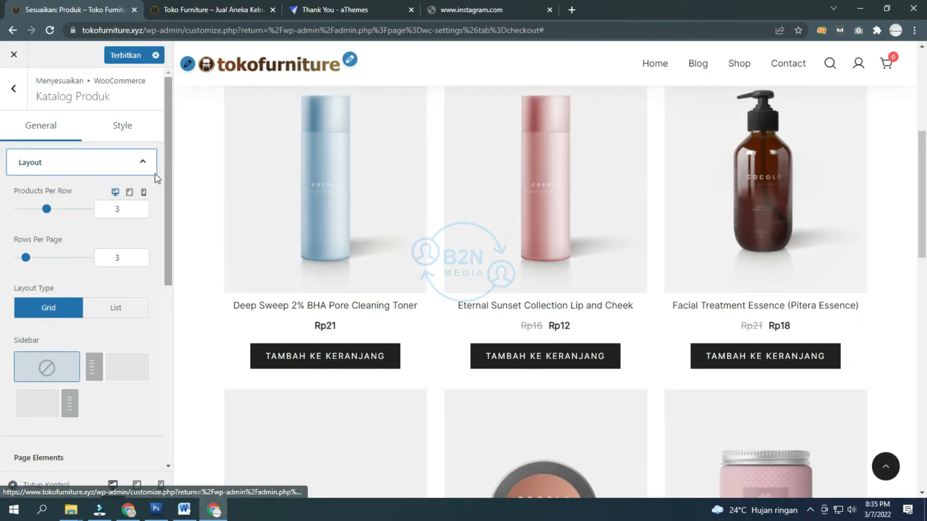
pyautogui.click(47, 210)
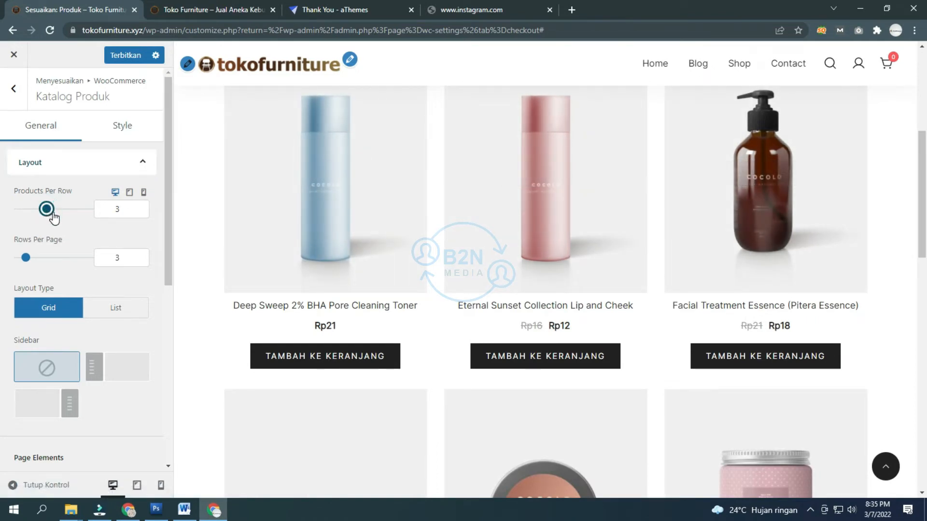
pyautogui.moveTo(52, 213); pyautogui.dragTo(56, 211)
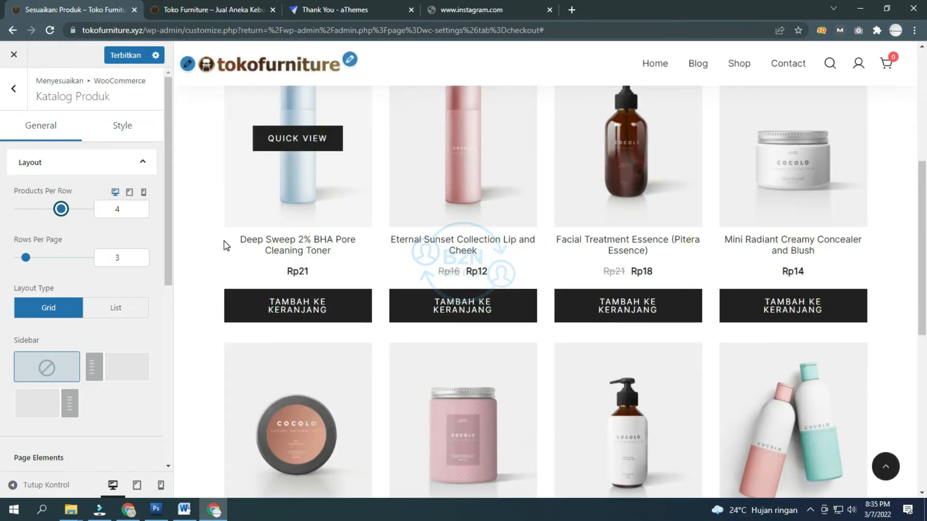
pyautogui.scroll(-10, 316, 243)
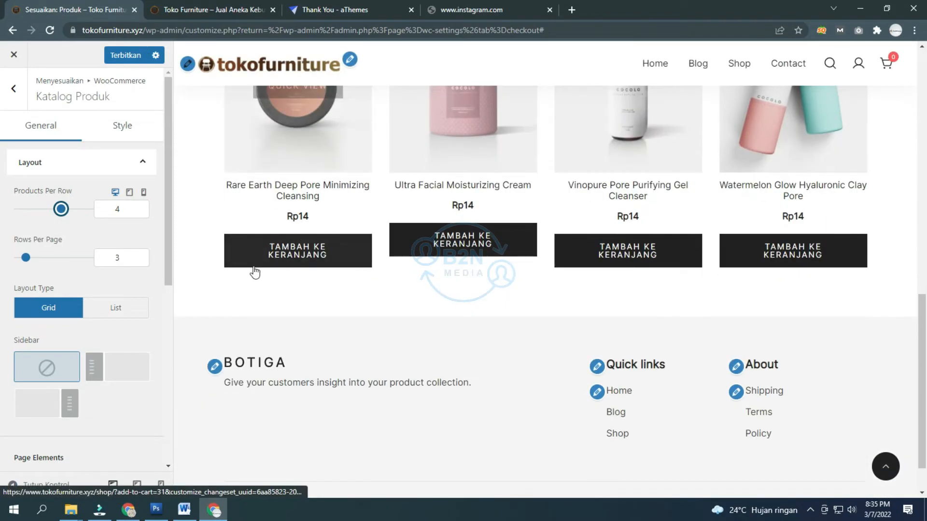
pyautogui.scroll(10, 261, 251)
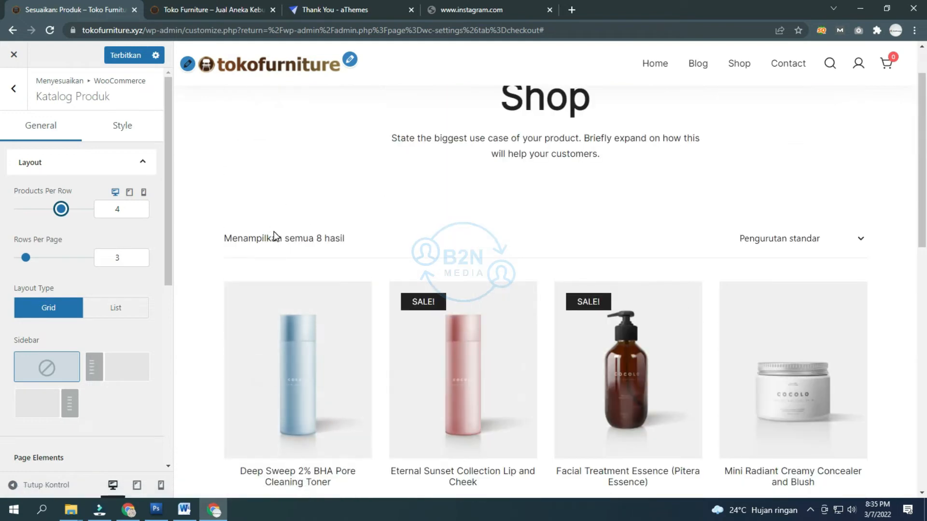
pyautogui.scroll(-1, 274, 236)
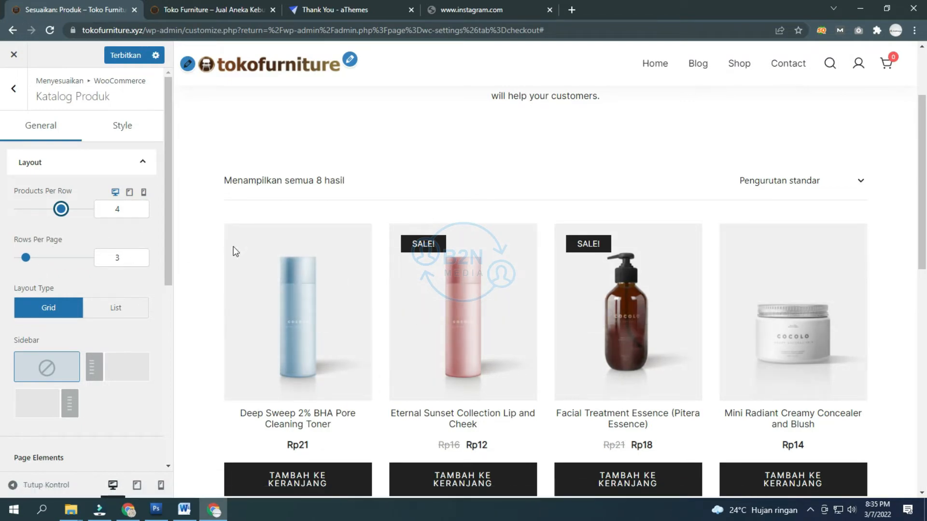
pyautogui.scroll(-10, 235, 251)
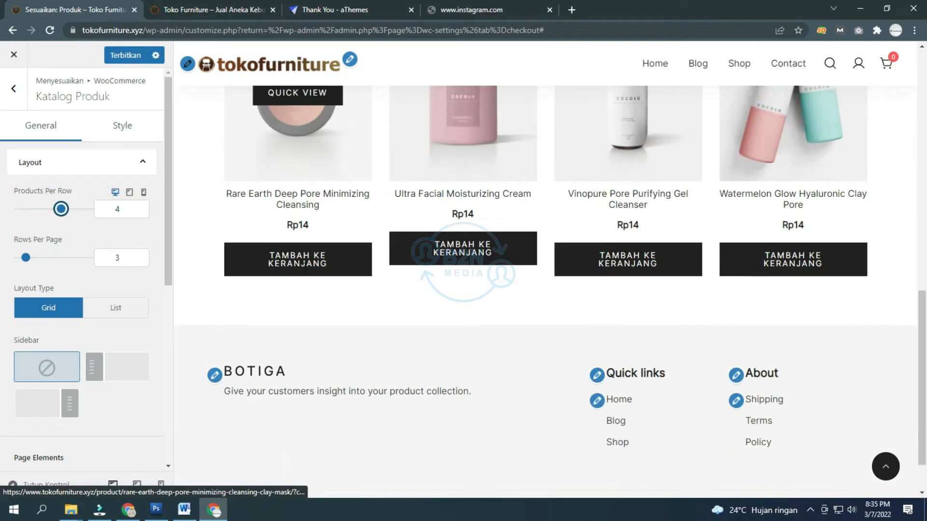
pyautogui.scroll(10, 304, 304)
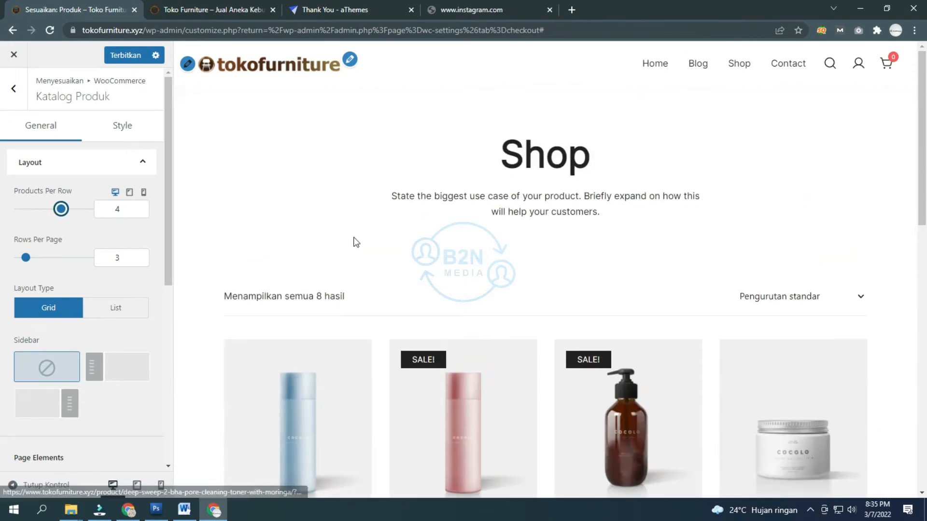
pyautogui.scroll(-10, 301, 274)
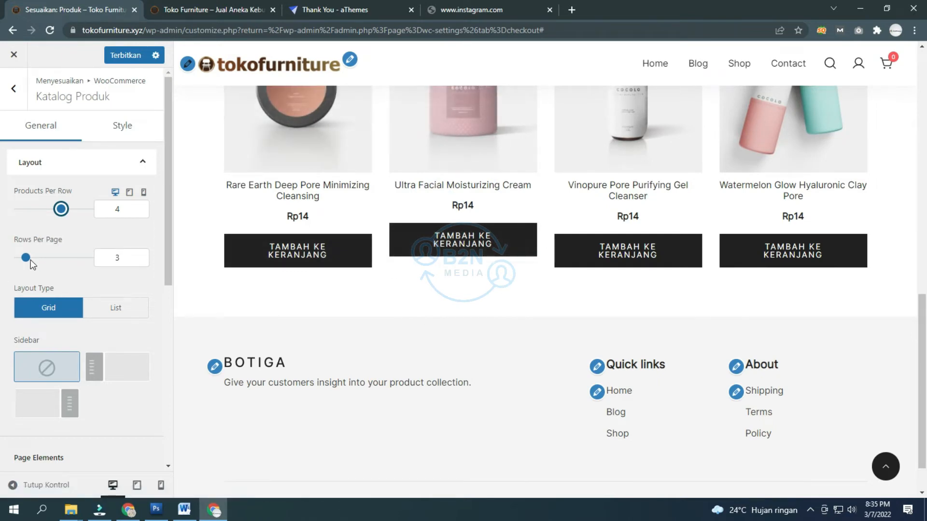
pyautogui.moveTo(26, 258); pyautogui.dragTo(33, 259)
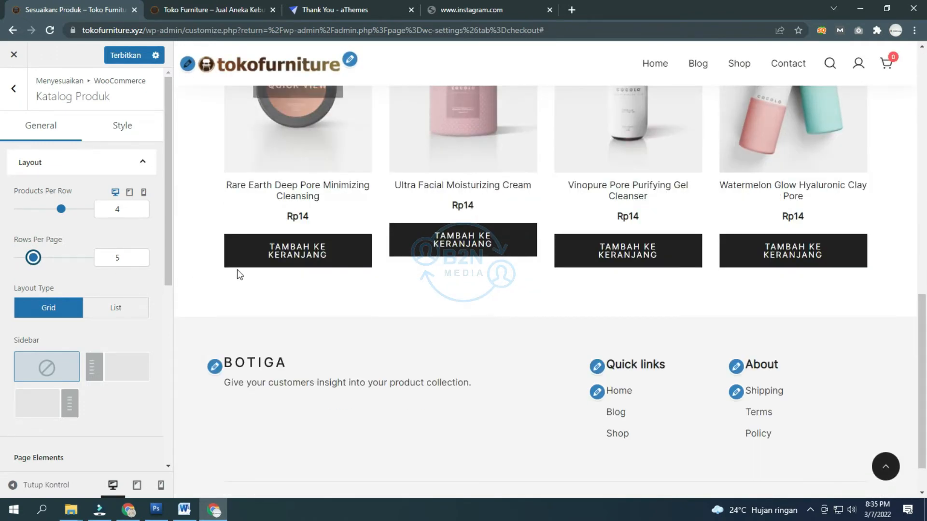
pyautogui.click(183, 281)
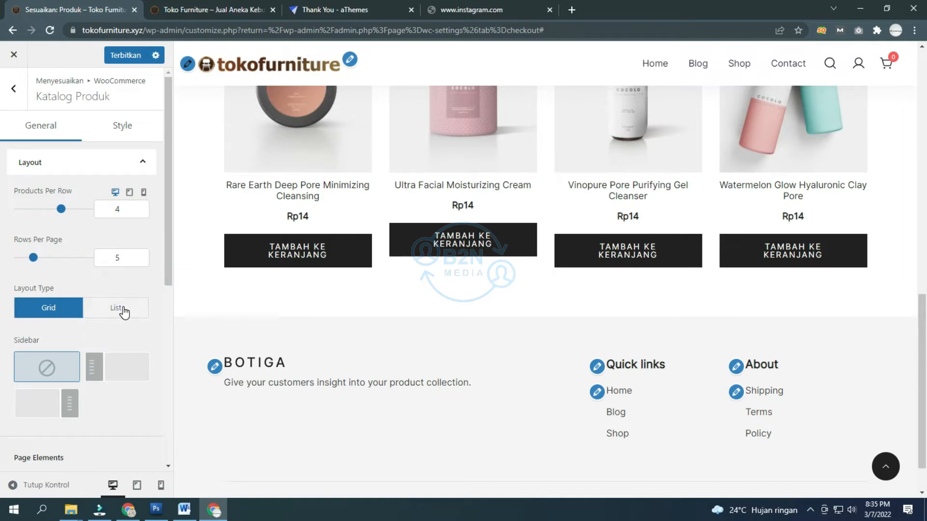
# Step: Enable Display Breadcrumbs under the catalogue's Page Elements
pyautogui.scroll(5, 320, 186)
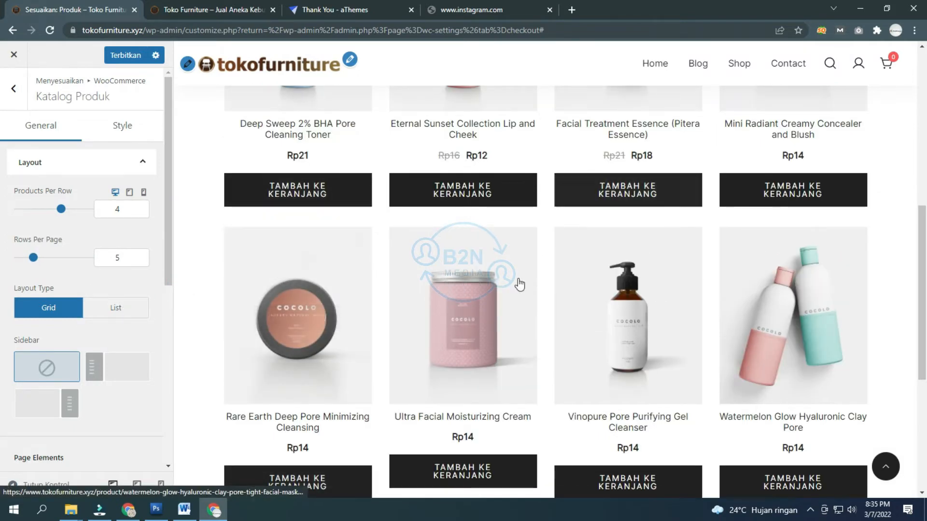
pyautogui.scroll(-4, 112, 346)
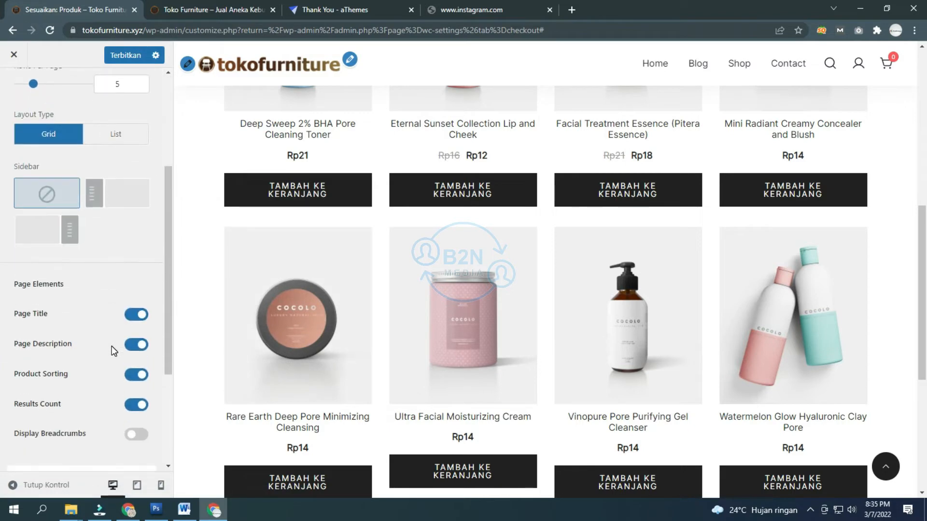
pyautogui.scroll(7, 216, 309)
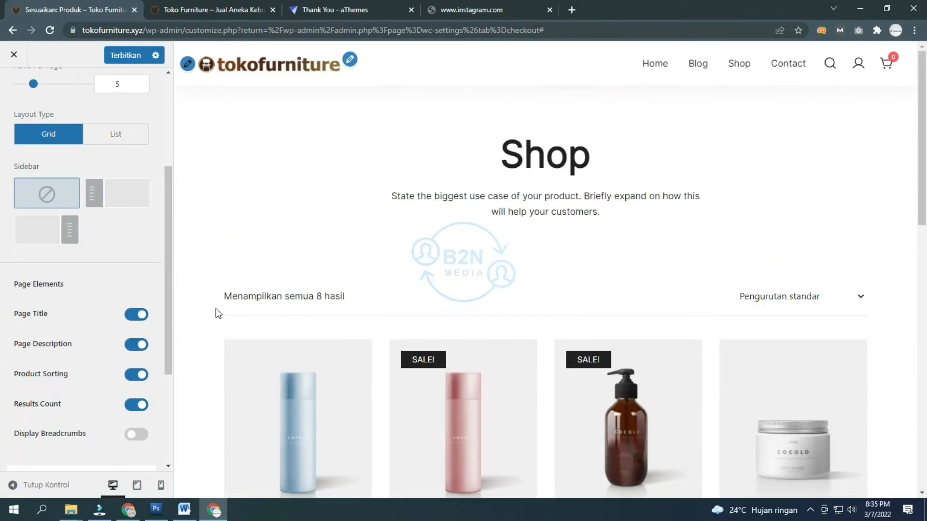
pyautogui.scroll(-5, 215, 308)
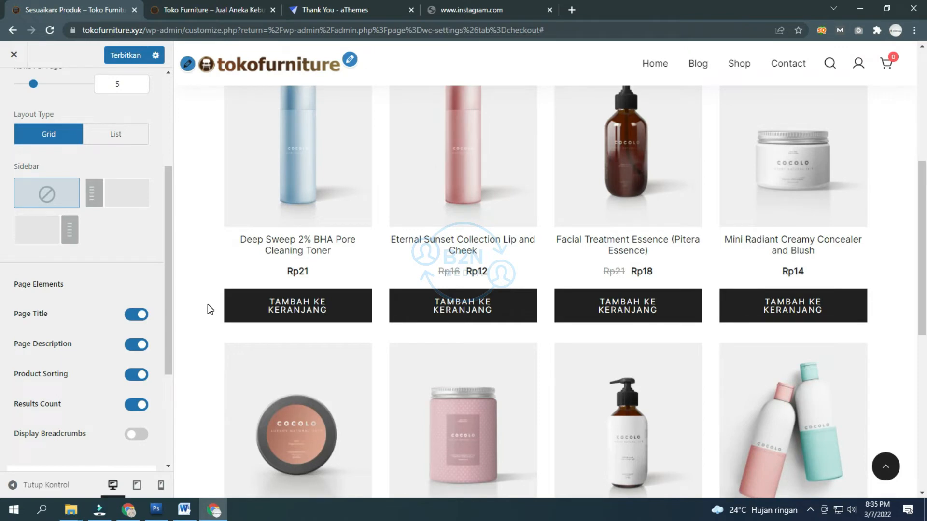
pyautogui.scroll(-3, 118, 321)
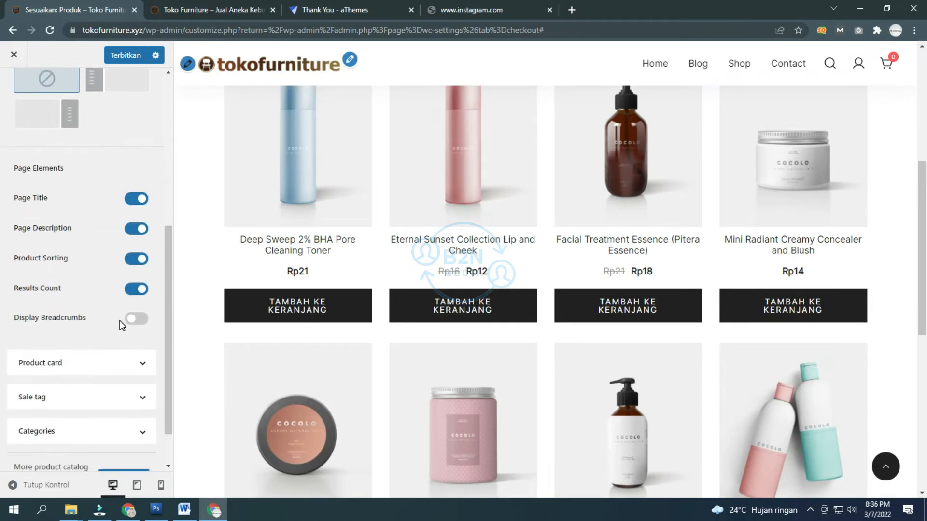
pyautogui.click(137, 320)
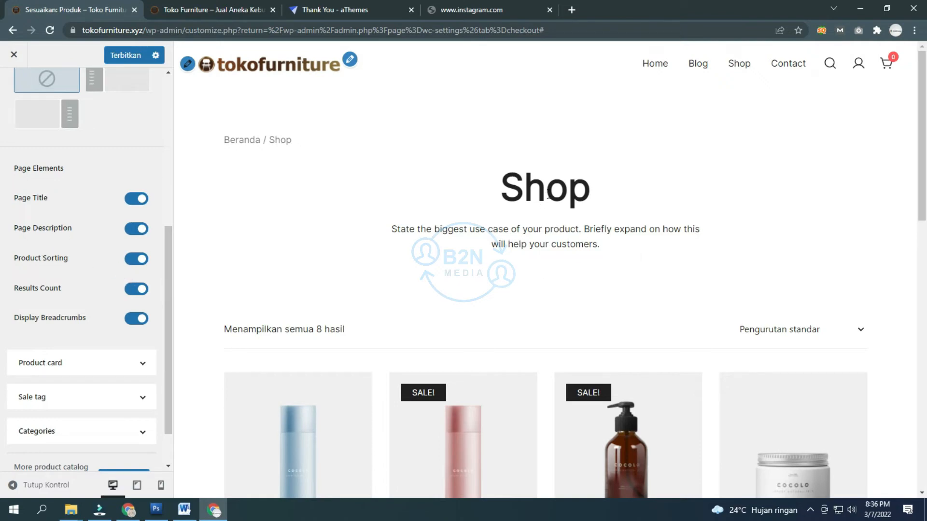
pyautogui.scroll(-6, 449, 224)
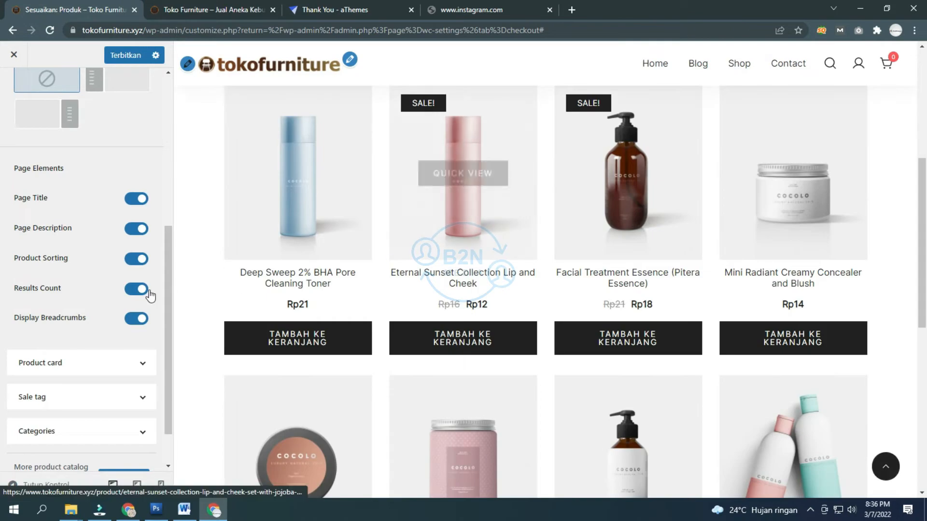
pyautogui.scroll(-1, 78, 319)
# Step: In Product card settings, remove and then restore the add-to-cart buttons under each product
pyautogui.click(79, 312)
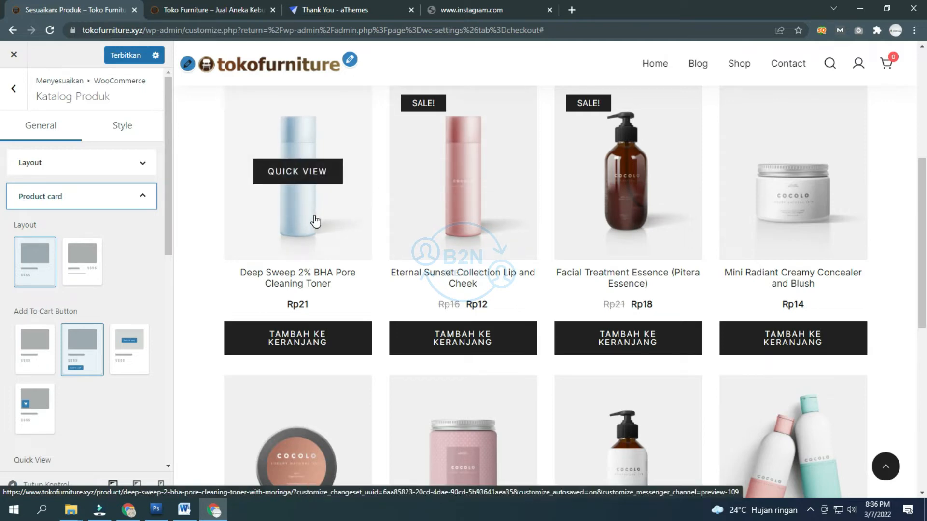
pyautogui.click(133, 258)
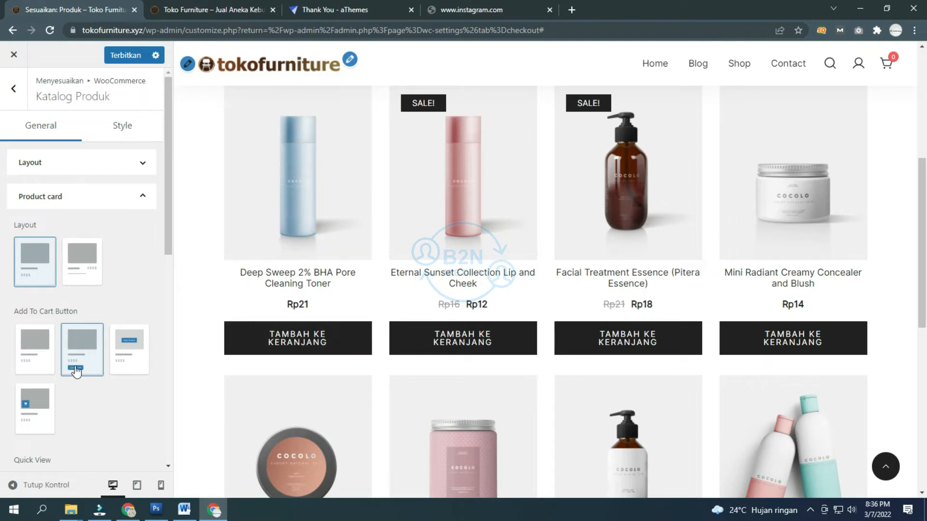
pyautogui.moveTo(306, 335)
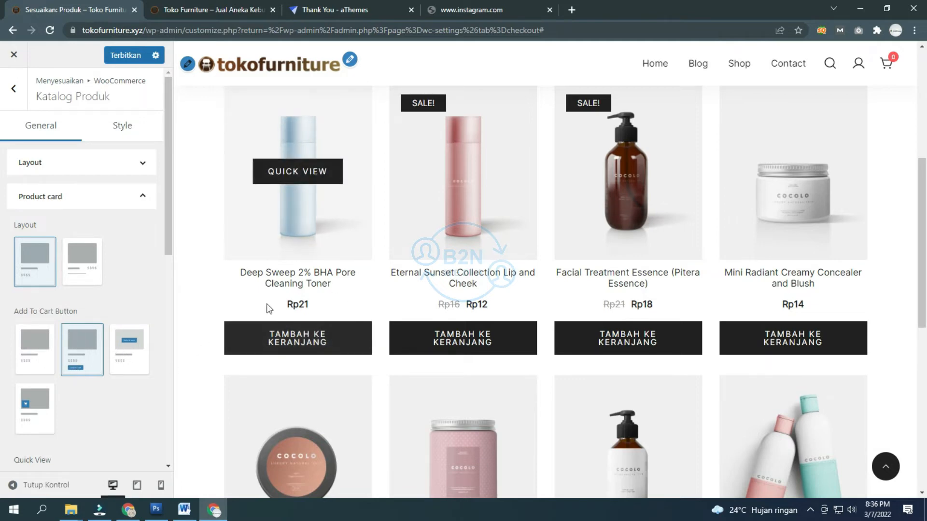
pyautogui.click(30, 352)
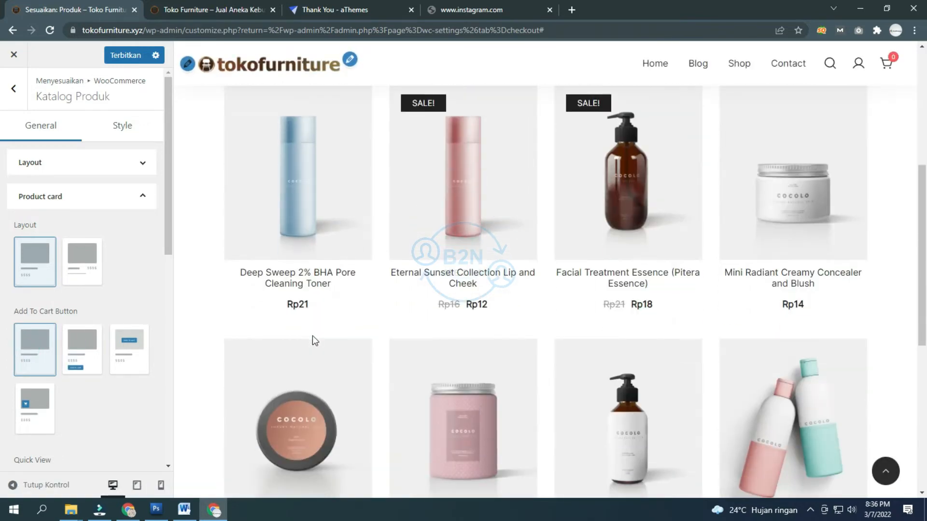
pyautogui.moveTo(314, 249)
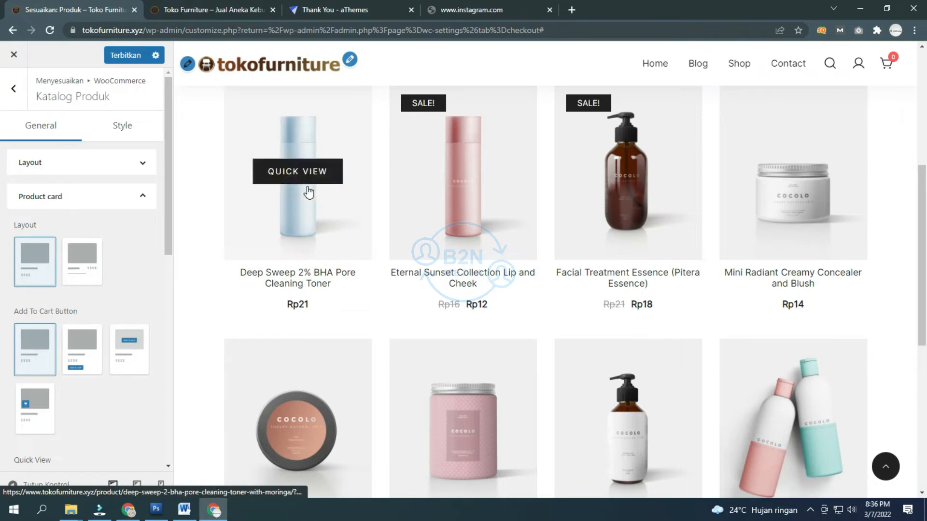
pyautogui.click(90, 355)
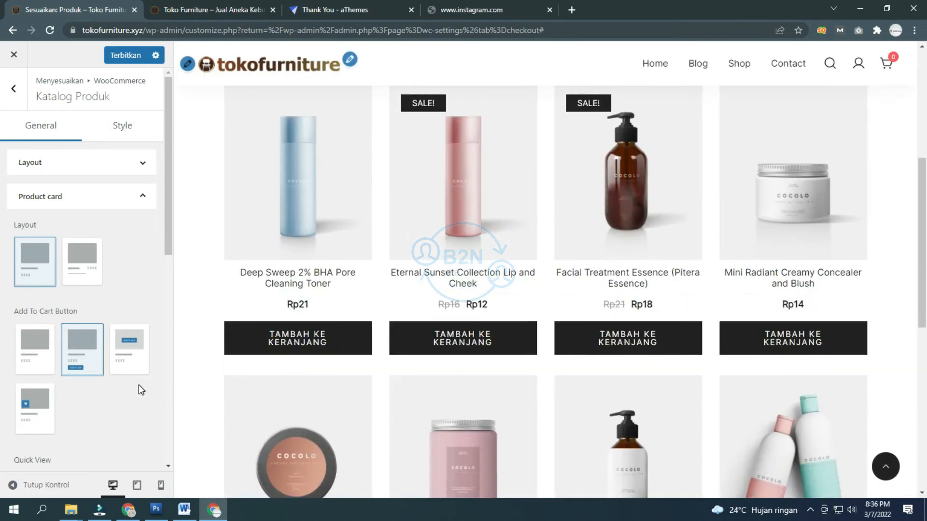
# Step: Preview a product's Quick View popup, then choose the first Quick View style
pyautogui.scroll(-3, 126, 386)
pyautogui.scroll(-1, 111, 384)
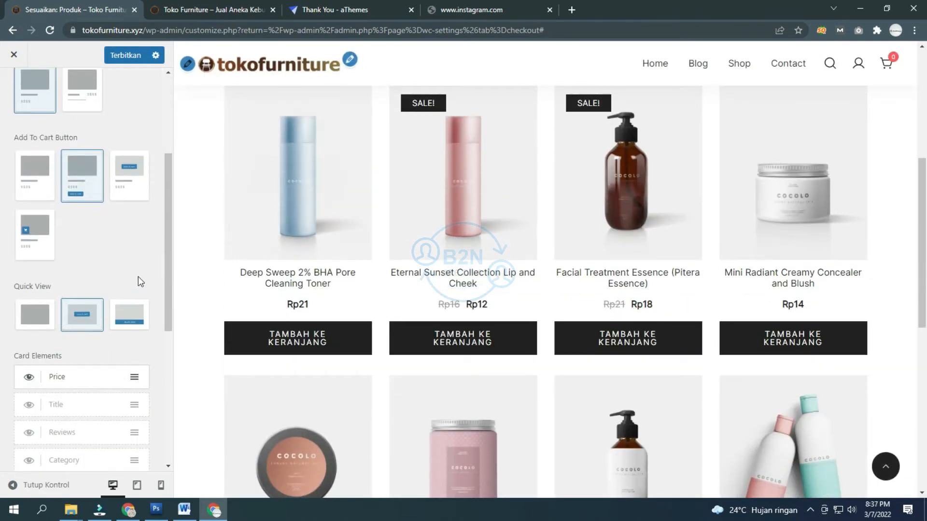
pyautogui.moveTo(306, 201)
pyautogui.click(313, 172)
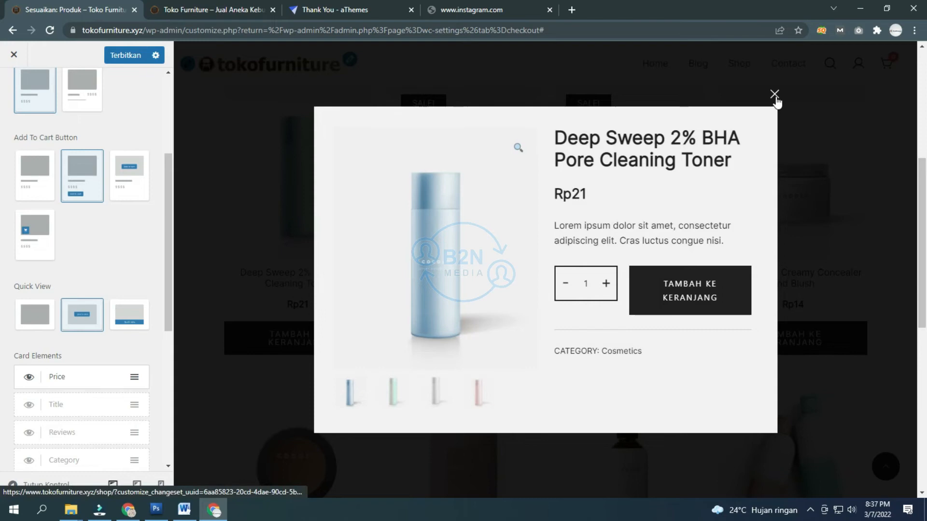
pyautogui.click(775, 94)
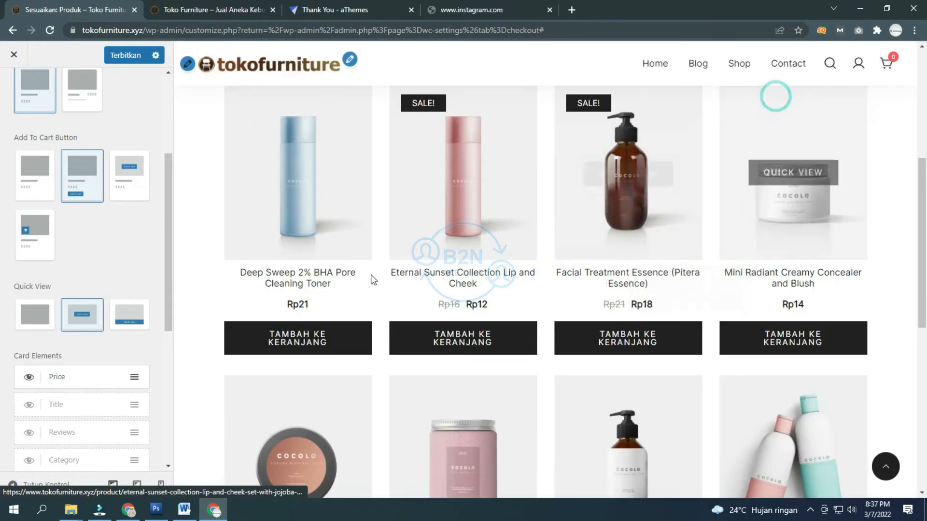
pyautogui.click(35, 314)
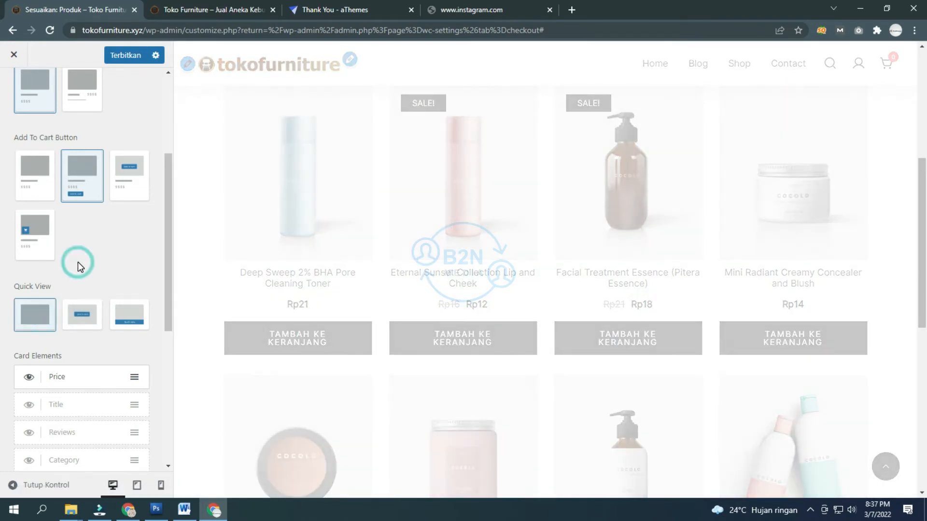
# Step: Set the product card Text Alignment to left
pyautogui.scroll(-2, 77, 265)
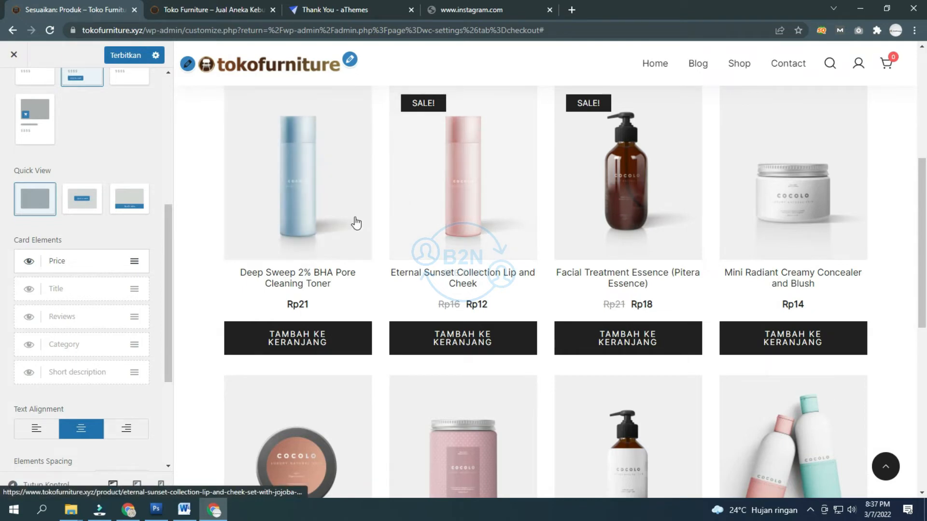
pyautogui.scroll(-3, 160, 269)
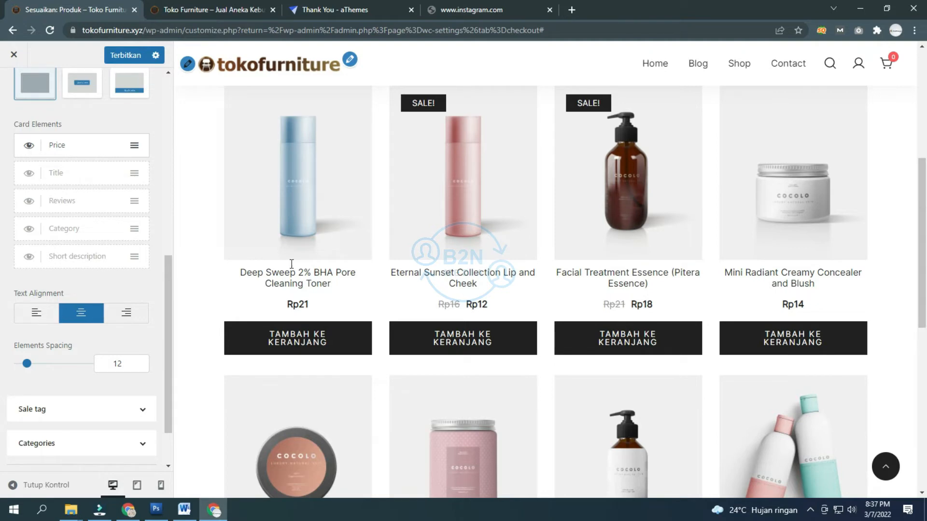
pyautogui.click(46, 316)
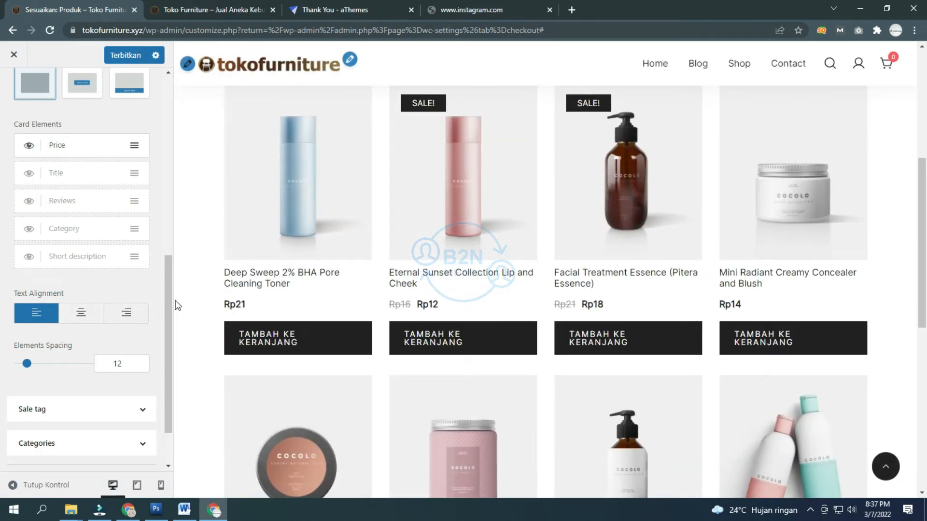
pyautogui.scroll(-2, 109, 317)
# Step: Inspect the catalog's Sale tag and Categories options (first layout, centred text, radius 0), then return to WooCommerce settings
pyautogui.click(83, 345)
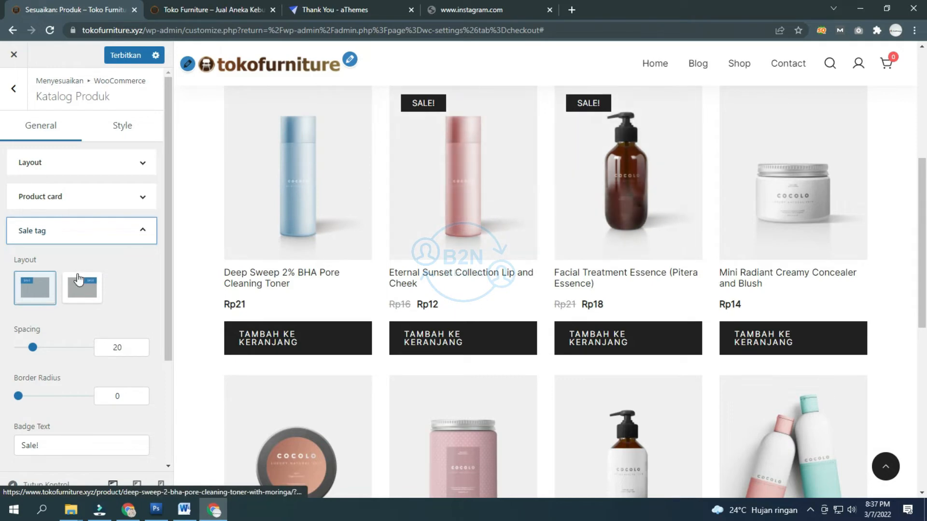
pyautogui.scroll(-2, 57, 304)
pyautogui.scroll(-1, 60, 302)
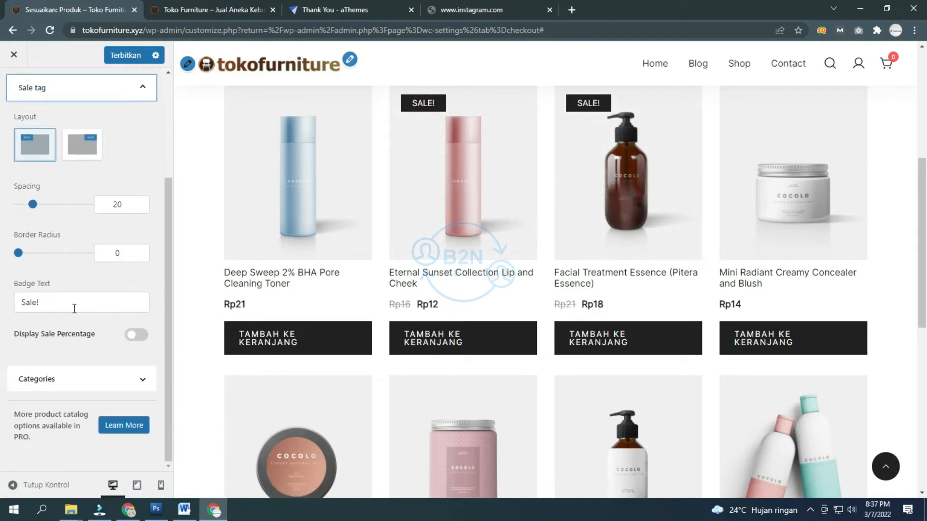
pyautogui.click(75, 379)
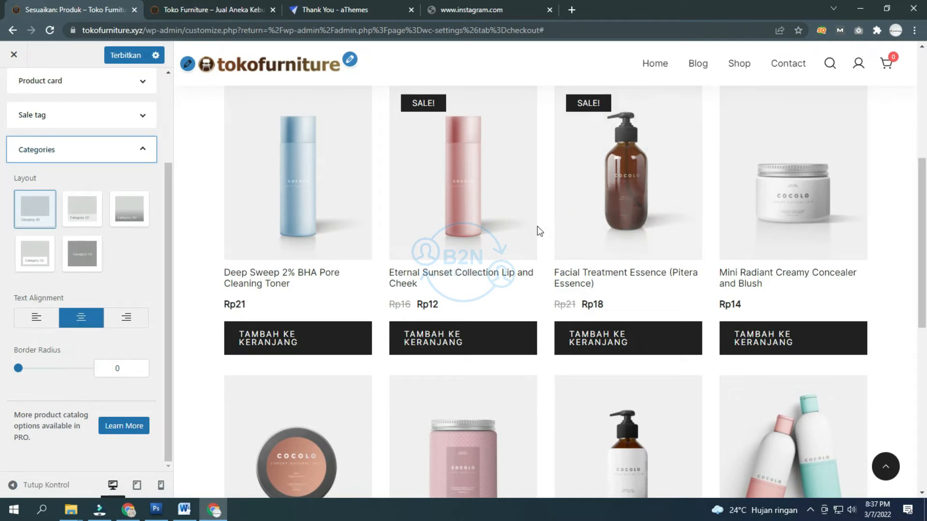
pyautogui.scroll(5, 540, 231)
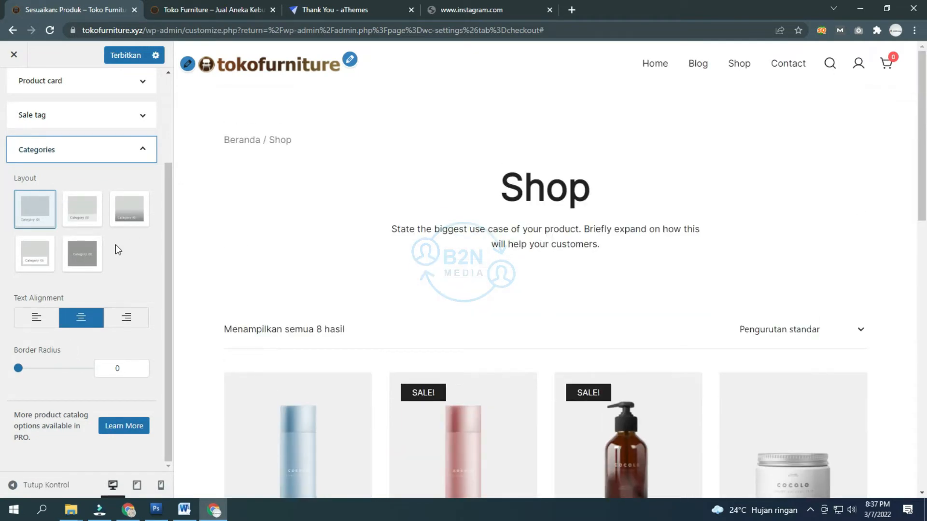
pyautogui.scroll(3, 115, 244)
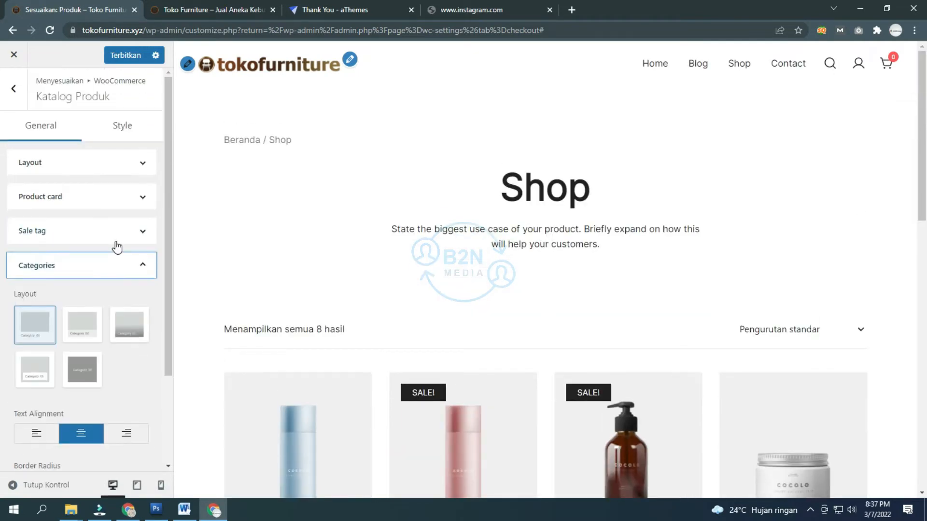
pyautogui.click(11, 90)
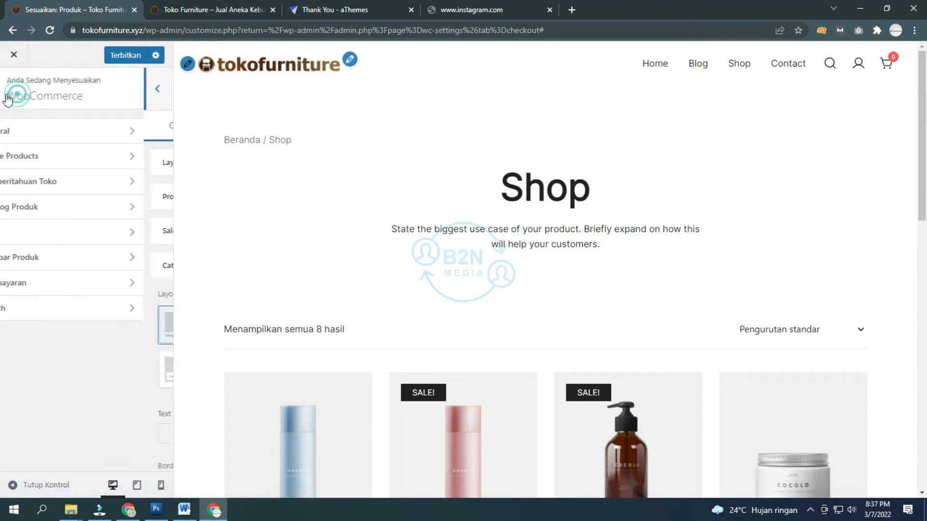
# Step: Look through the Cart, Gambar Produk and Pembayaran settings panels one after another
pyautogui.click(83, 234)
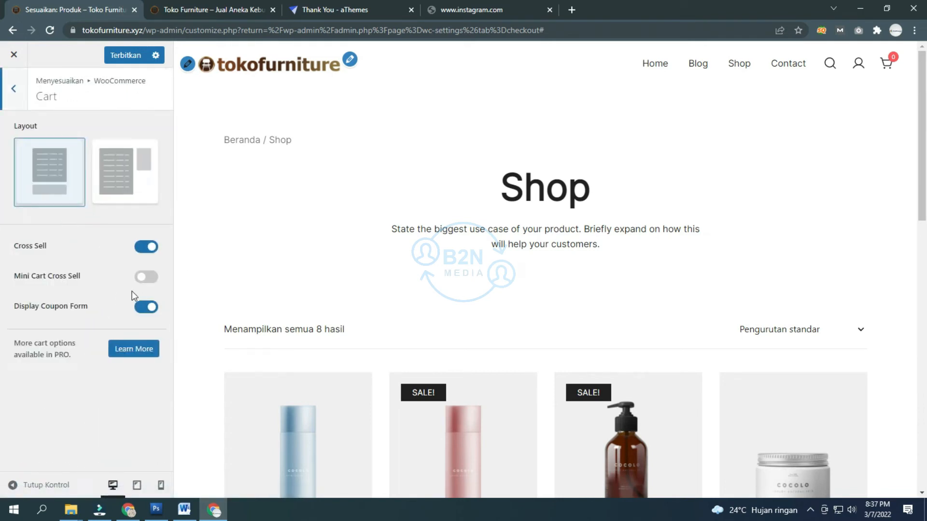
pyautogui.click(18, 103)
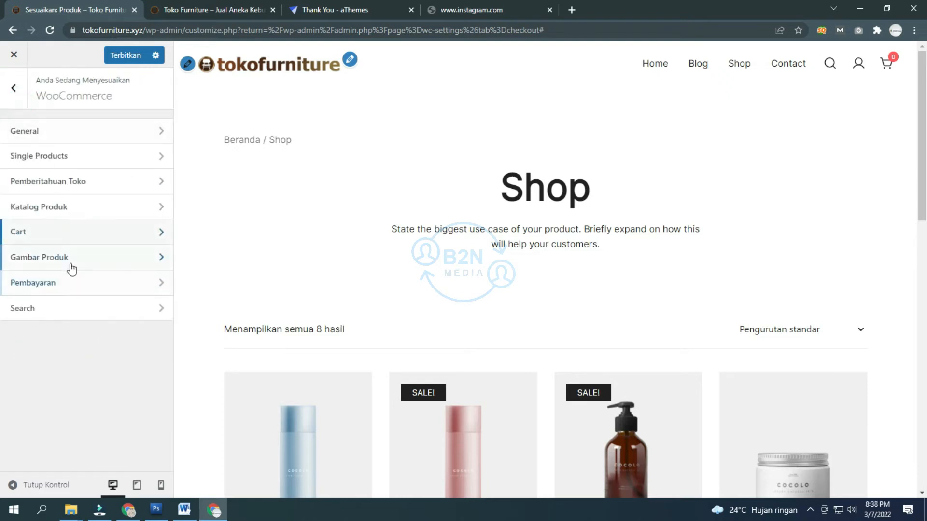
pyautogui.click(68, 258)
pyautogui.click(16, 100)
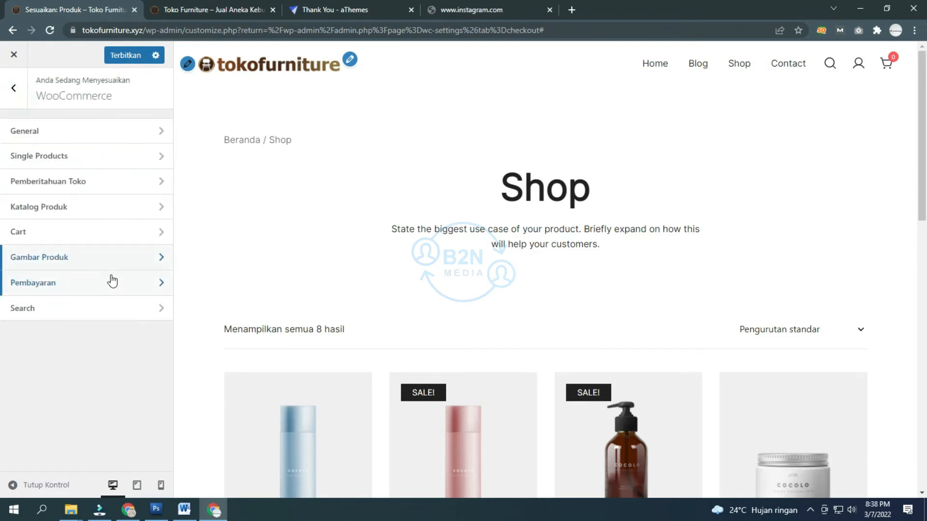
pyautogui.click(71, 284)
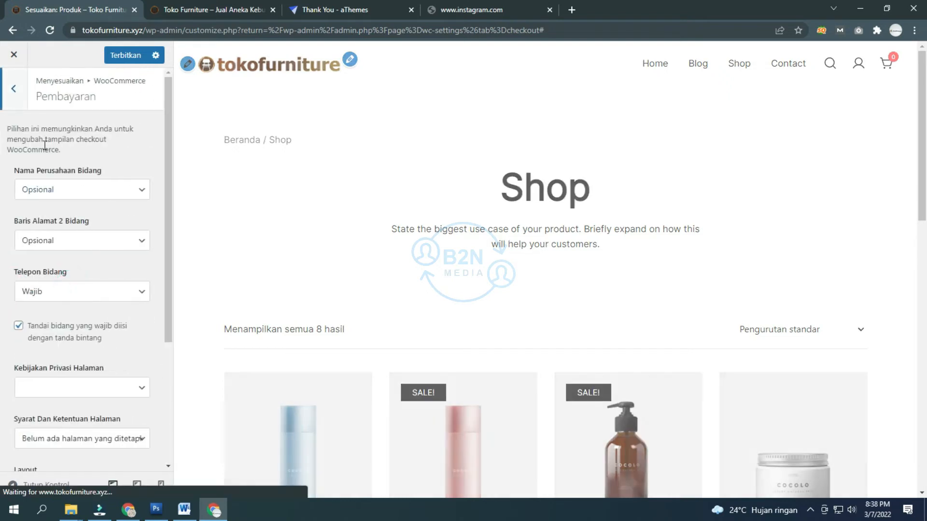
pyautogui.click(15, 99)
# Step: Check the product search settings by testing the site's search box, then load the store homepage in the preview
pyautogui.click(53, 311)
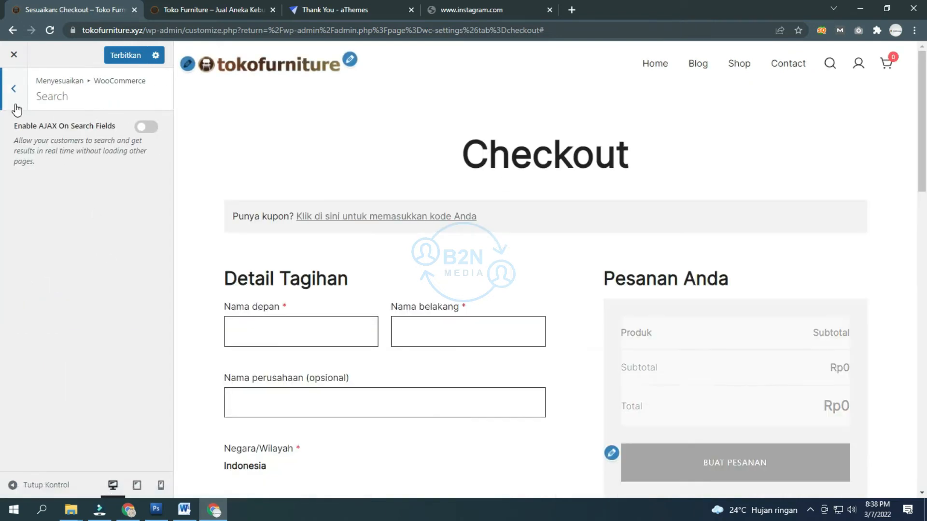
pyautogui.click(830, 63)
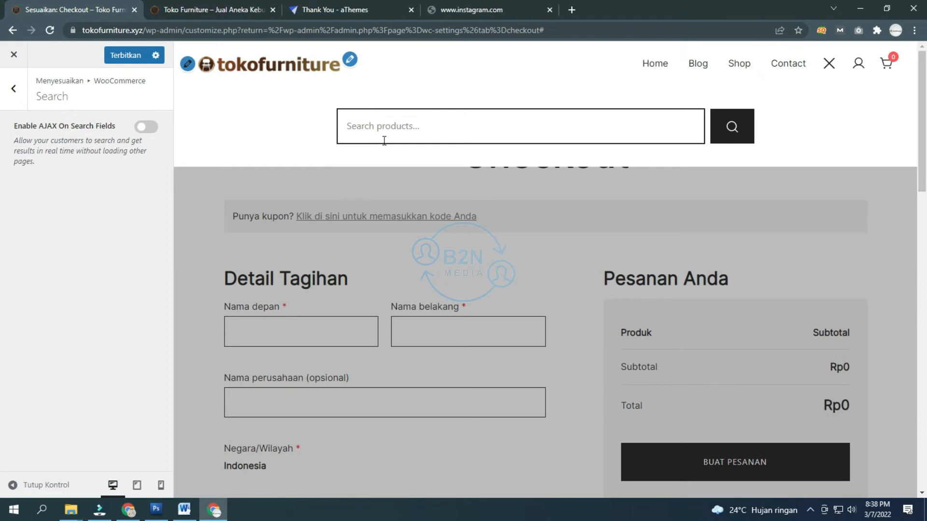
pyautogui.click(253, 190)
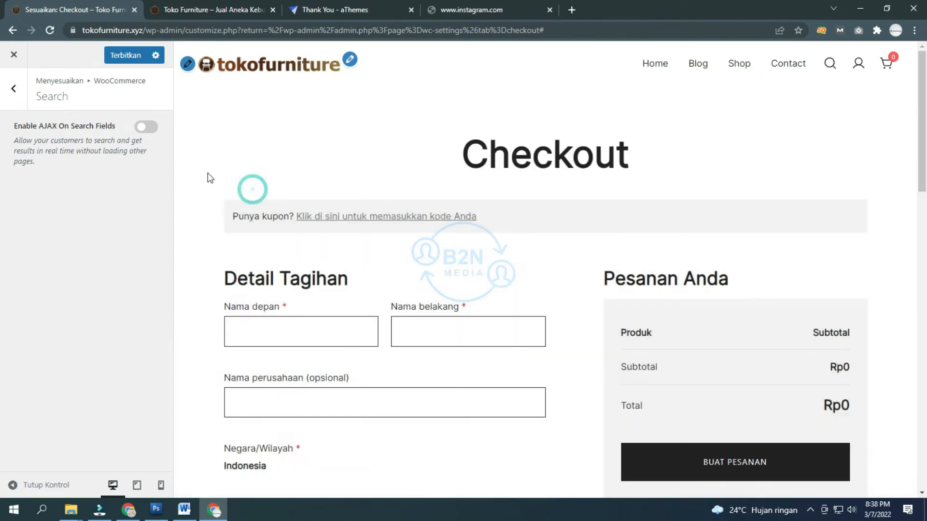
pyautogui.click(13, 99)
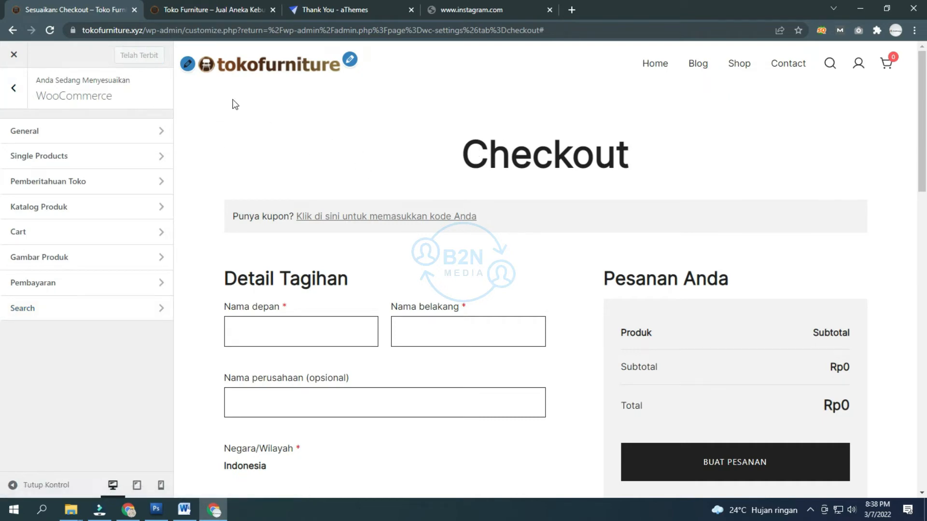
pyautogui.click(251, 75)
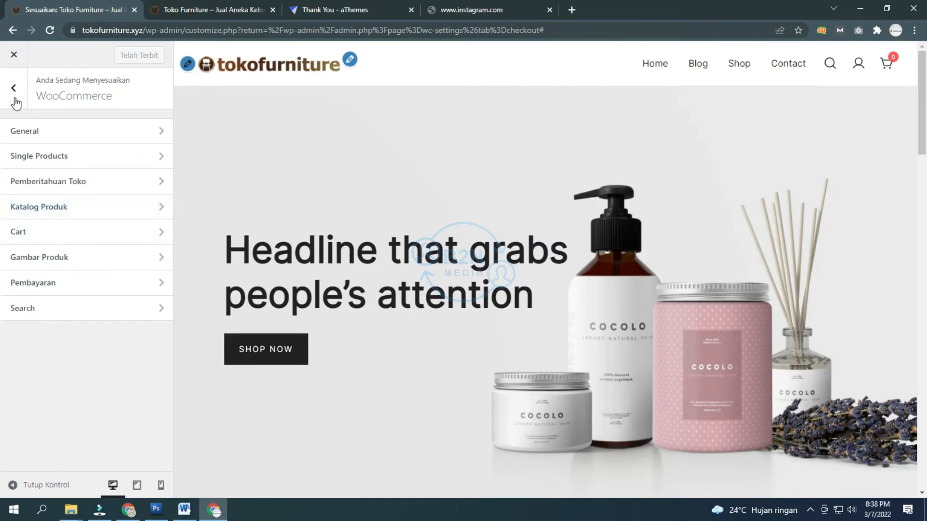
# Step: Open Footer Widgets to view its three-column, Contained, Top-aligned layout and widget areas 1–3
pyautogui.click(14, 94)
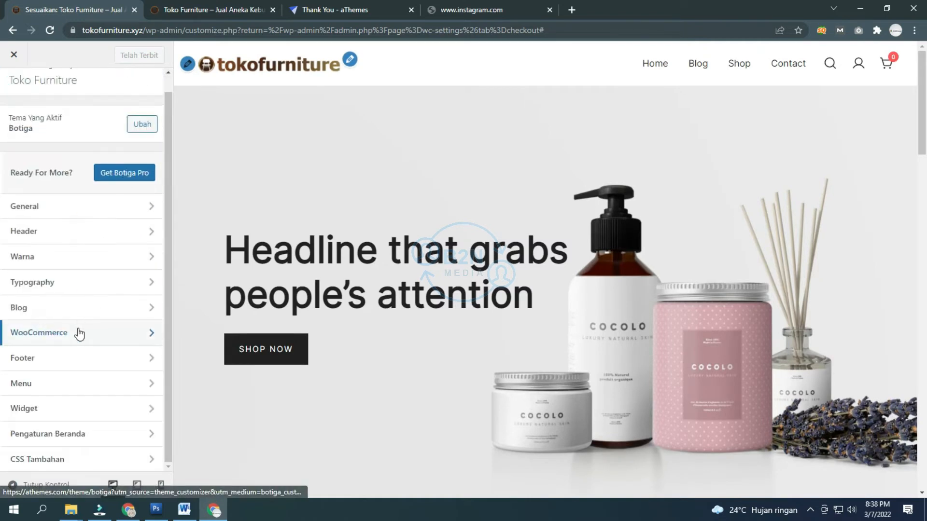
pyautogui.click(53, 360)
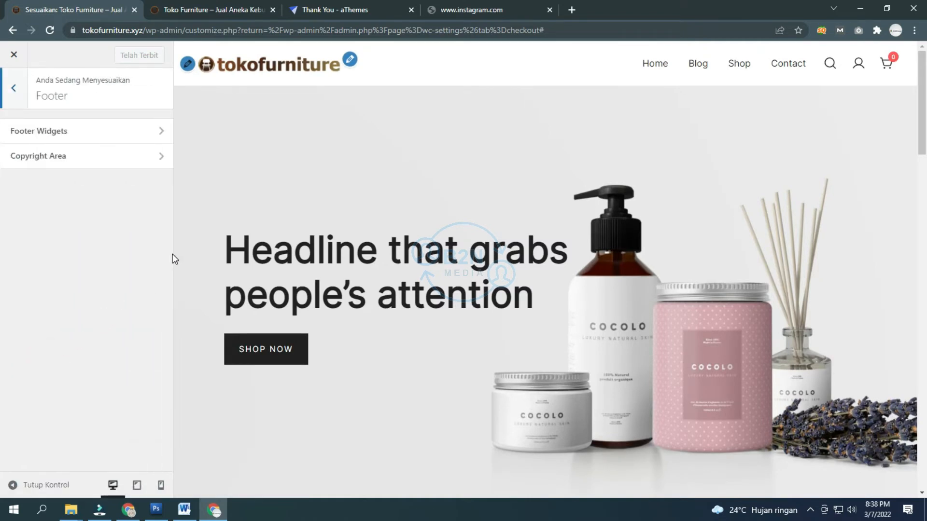
pyautogui.scroll(-20, 341, 223)
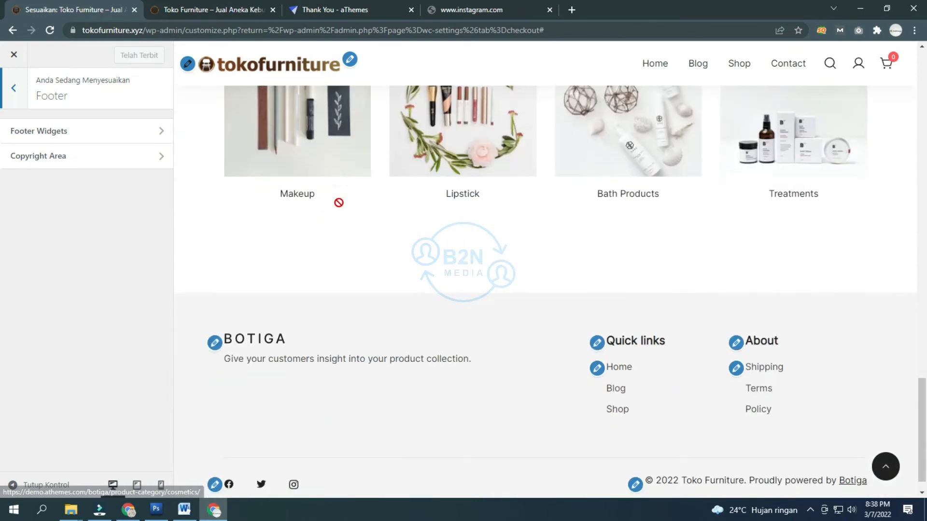
pyautogui.scroll(-1, 338, 202)
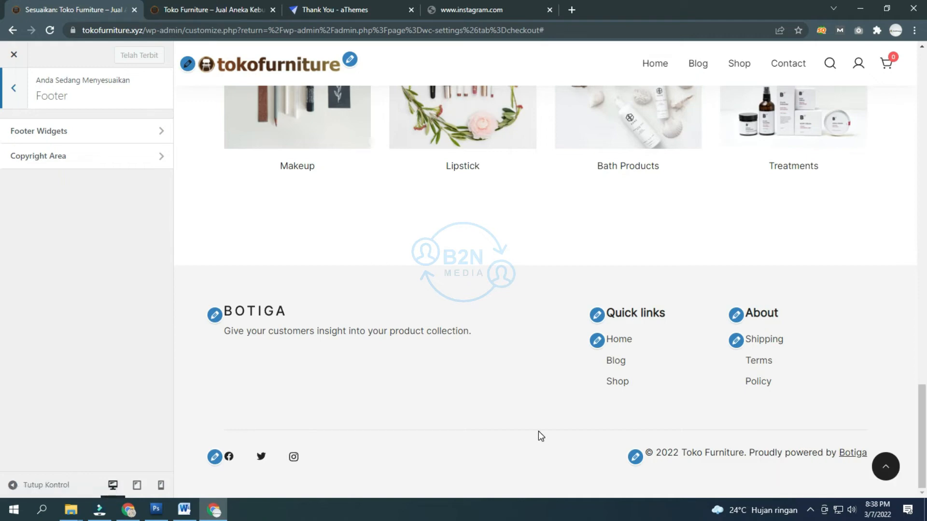
pyautogui.click(77, 140)
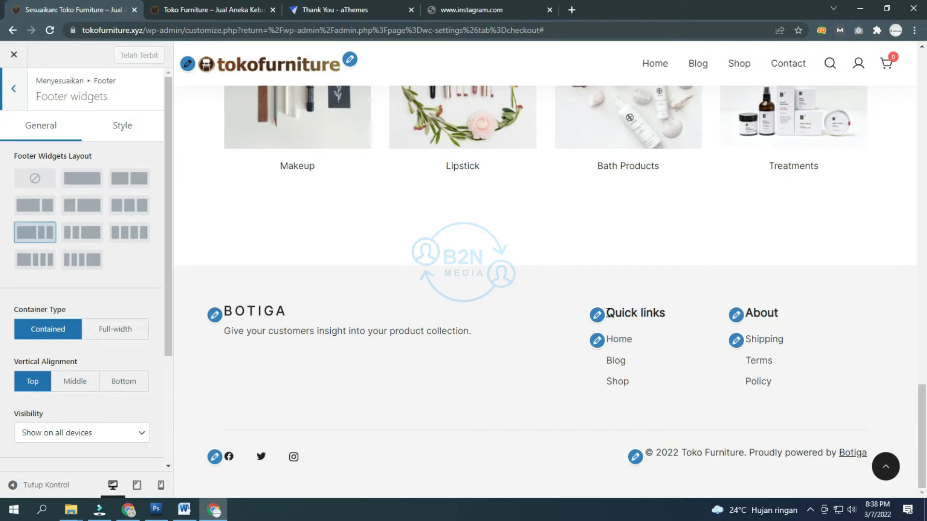
pyautogui.scroll(-3, 98, 302)
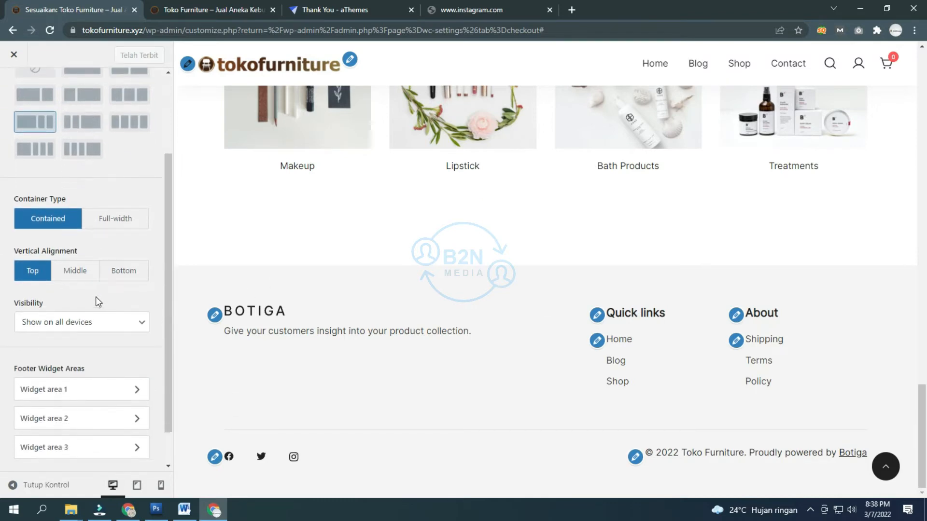
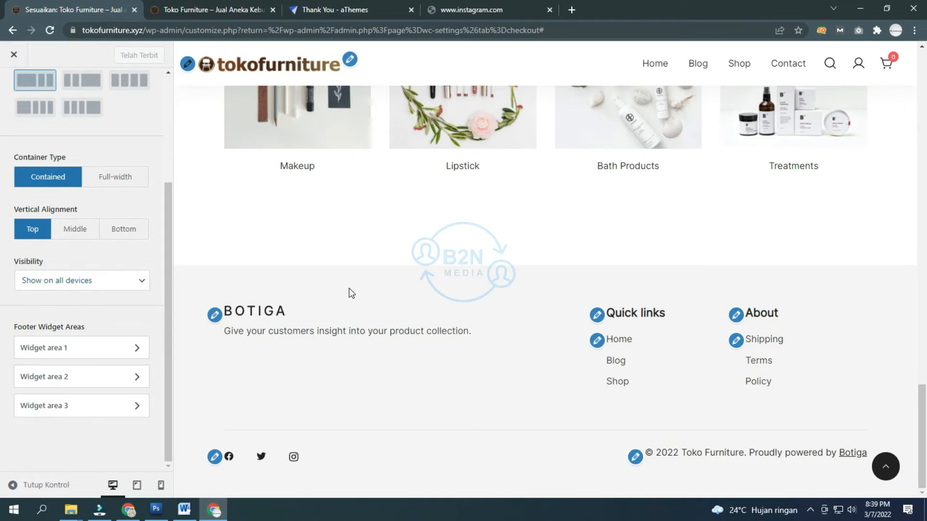
# Step: Go back from Footer Widgets to the Footer panel's list of widget and copyright settings
pyautogui.scroll(3, 137, 281)
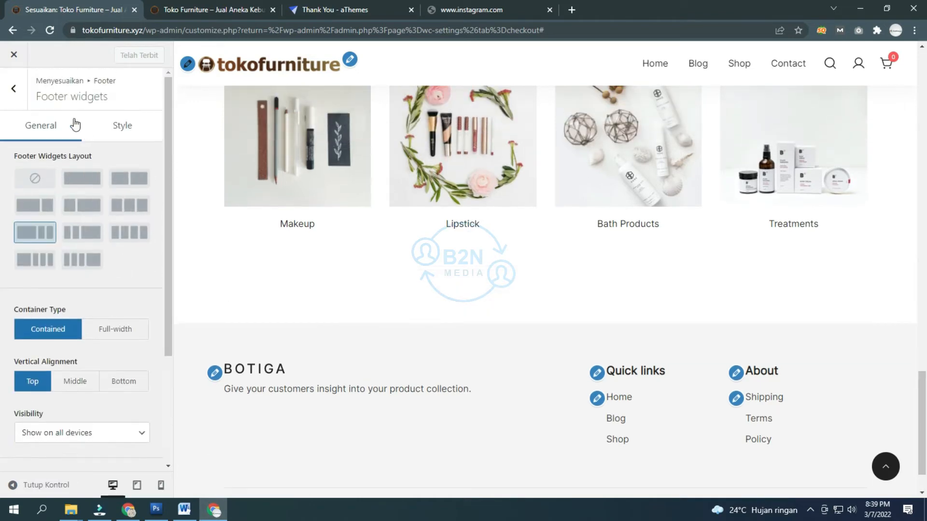
pyautogui.click(14, 89)
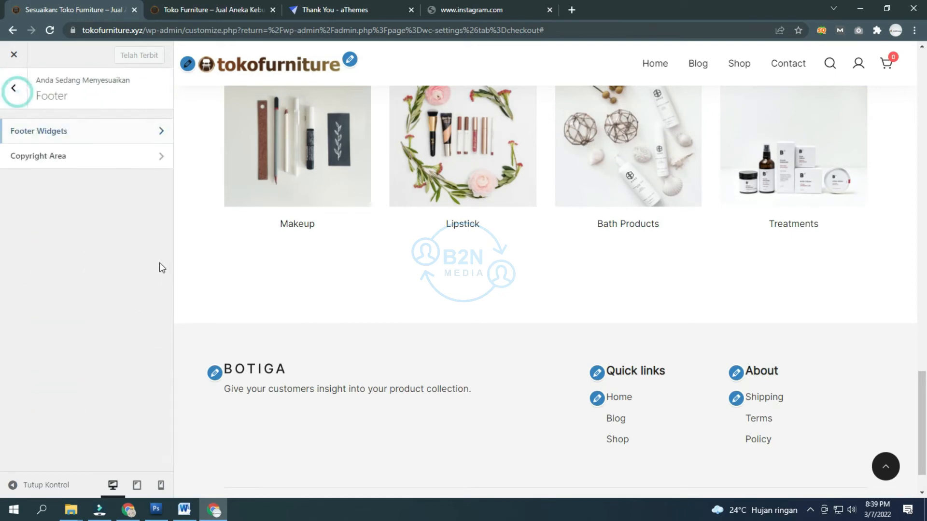
# Step: Delete 'Proudly powered by {theme_author}' from the Copyright Area's Footer Credits
pyautogui.click(65, 161)
pyautogui.scroll(-1, 384, 302)
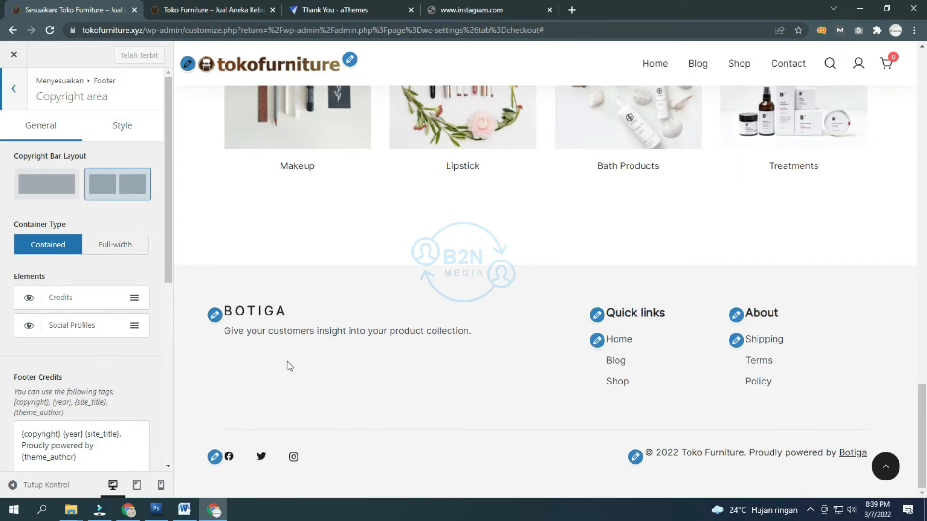
pyautogui.scroll(-5, 88, 204)
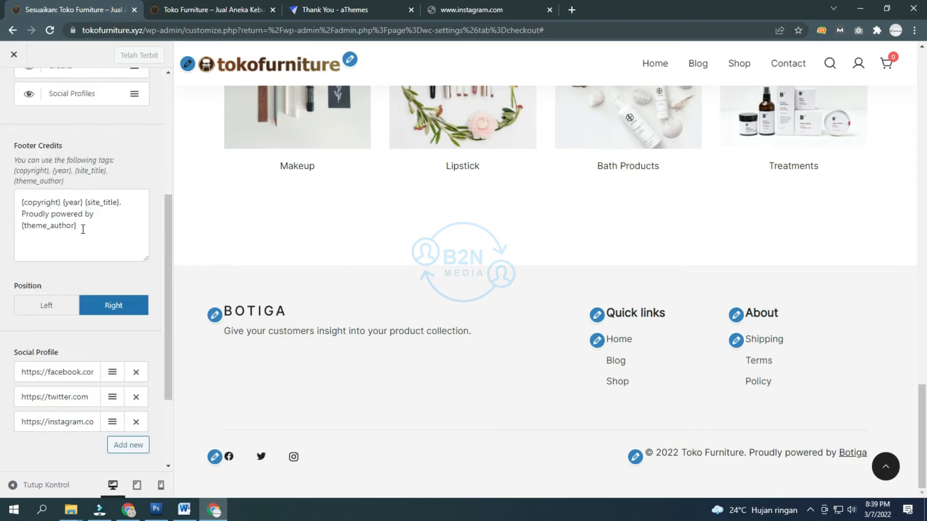
pyautogui.moveTo(95, 237); pyautogui.dragTo(7, 213)
pyautogui.press('BackSpace')
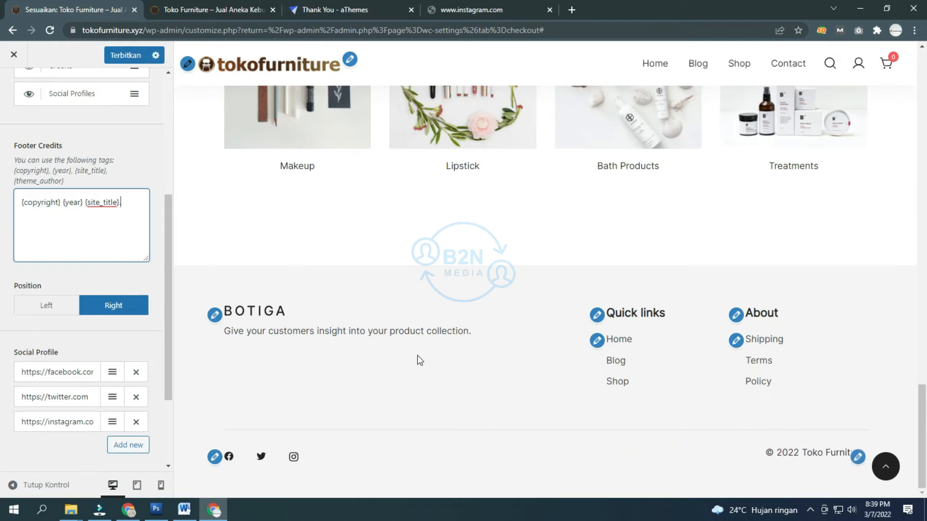
pyautogui.scroll(-3, 127, 240)
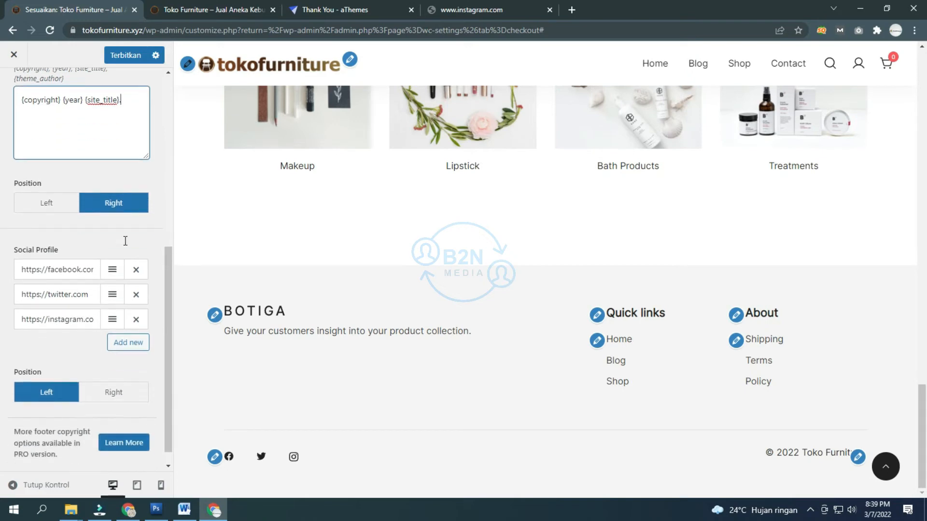
# Step: Try the single-column copyright bar layout, restore two columns, and return to Footer
pyautogui.moveTo(77, 256); pyautogui.dragTo(100, 257)
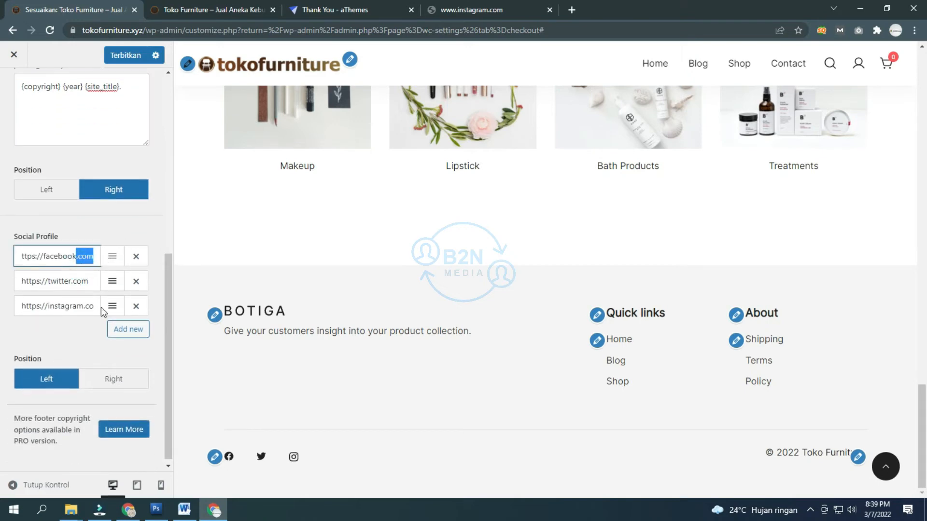
pyautogui.scroll(7, 82, 335)
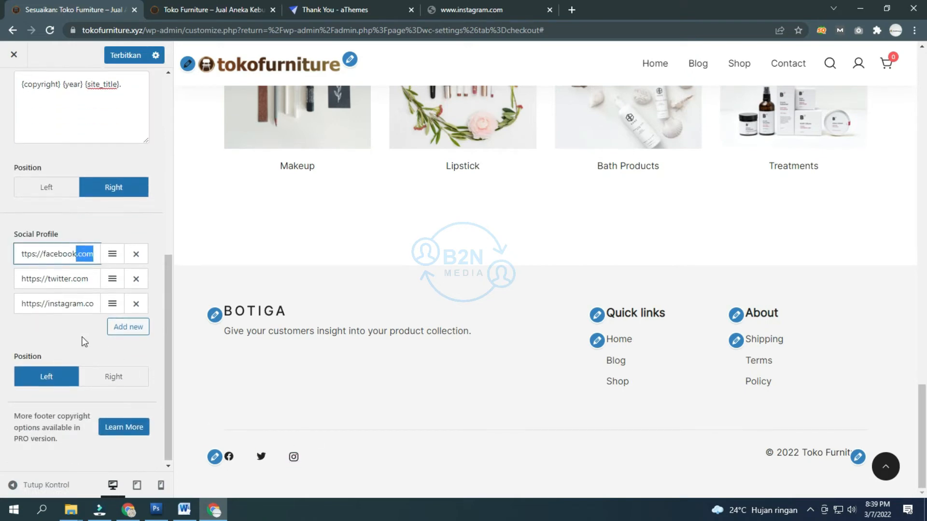
pyautogui.scroll(-7, 80, 335)
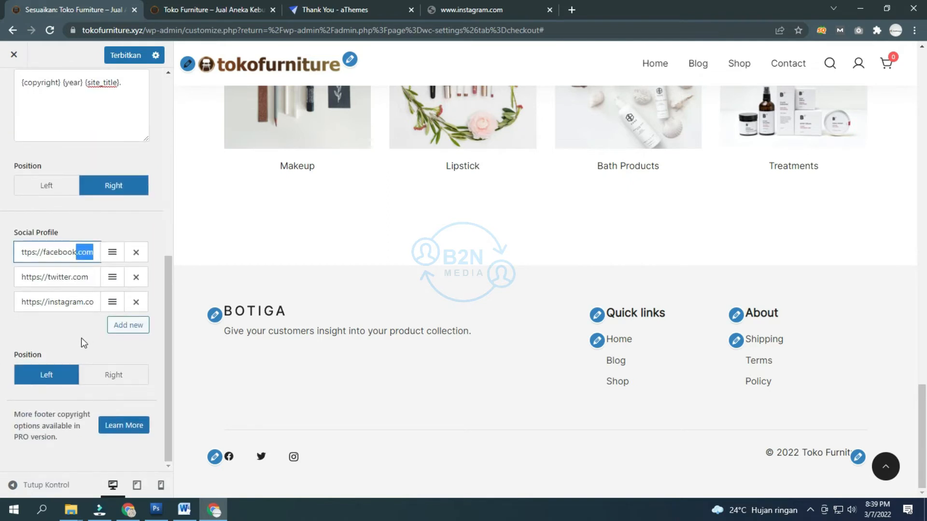
pyautogui.scroll(7, 62, 346)
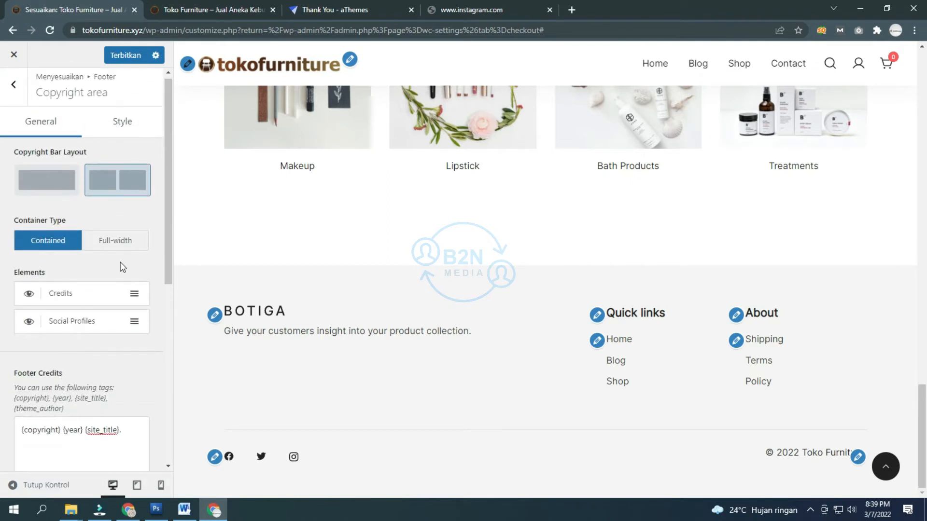
pyautogui.click(61, 182)
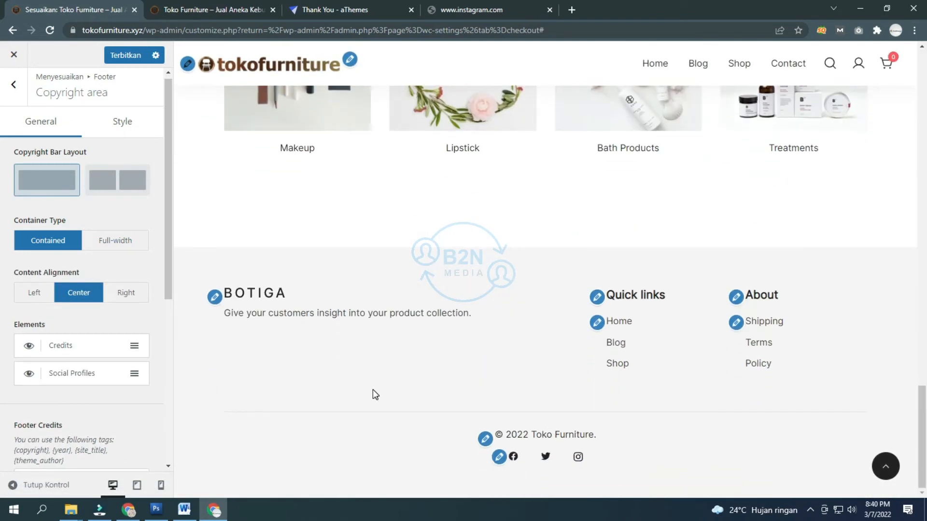
pyautogui.click(122, 191)
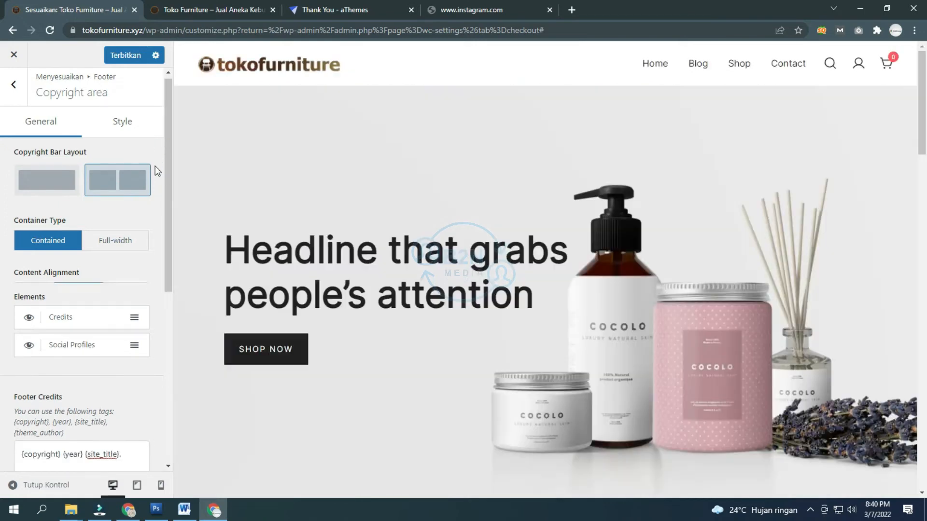
pyautogui.scroll(-5, 164, 187)
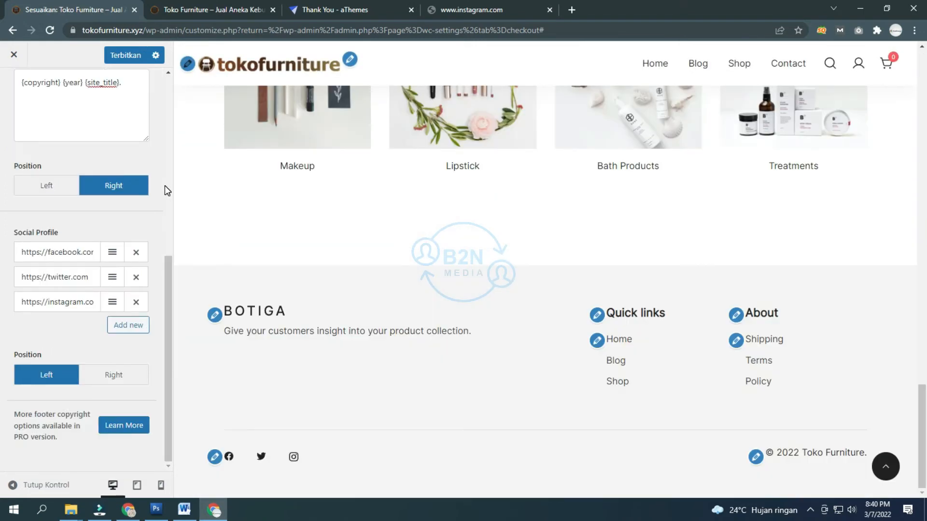
pyautogui.scroll(5, 72, 222)
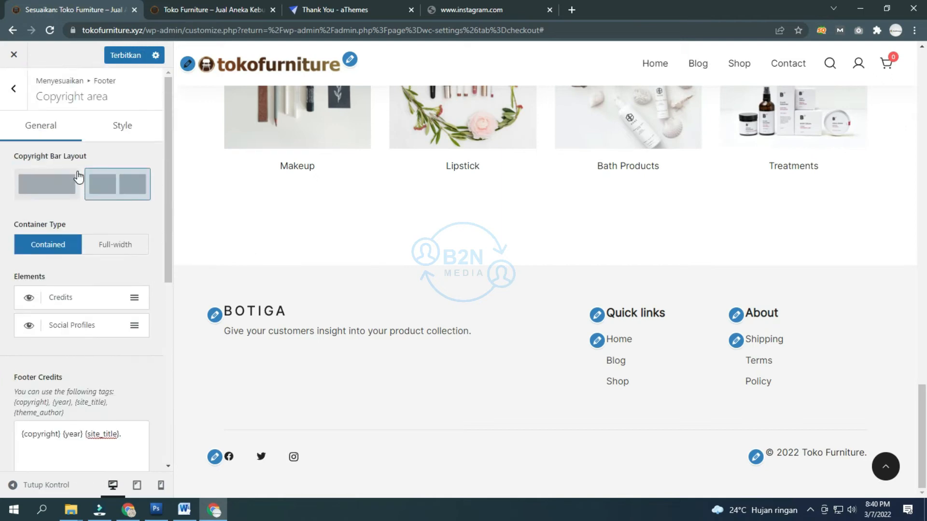
pyautogui.click(13, 89)
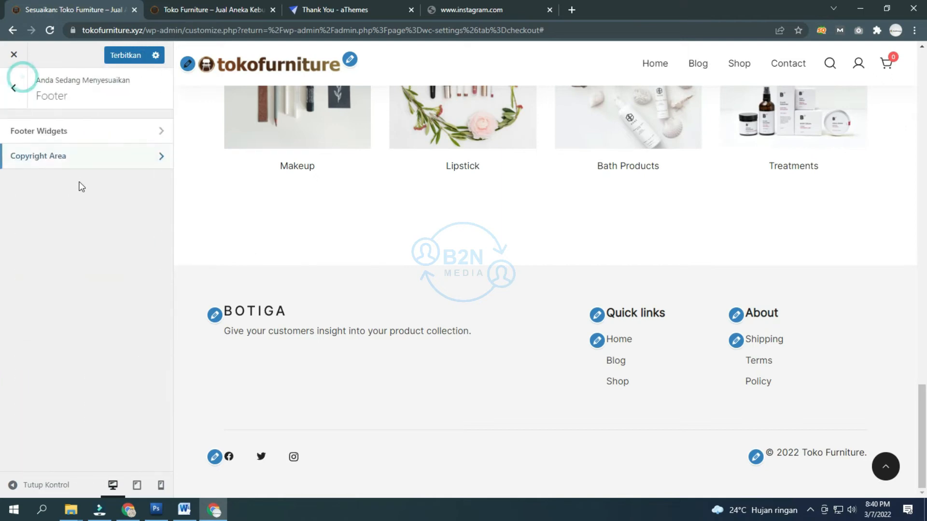
# Step: From the Customizer root, look over the Footer menu's items and back out
pyautogui.click(27, 95)
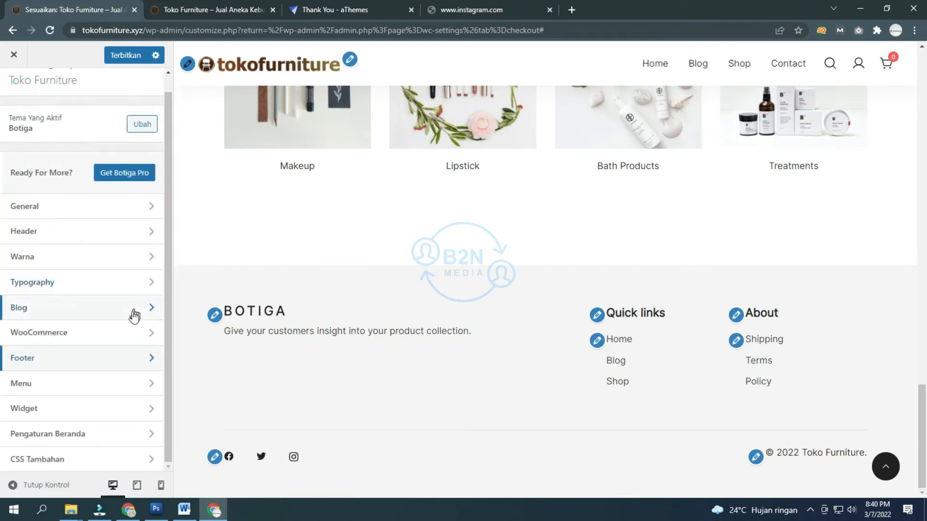
pyautogui.scroll(15, 205, 314)
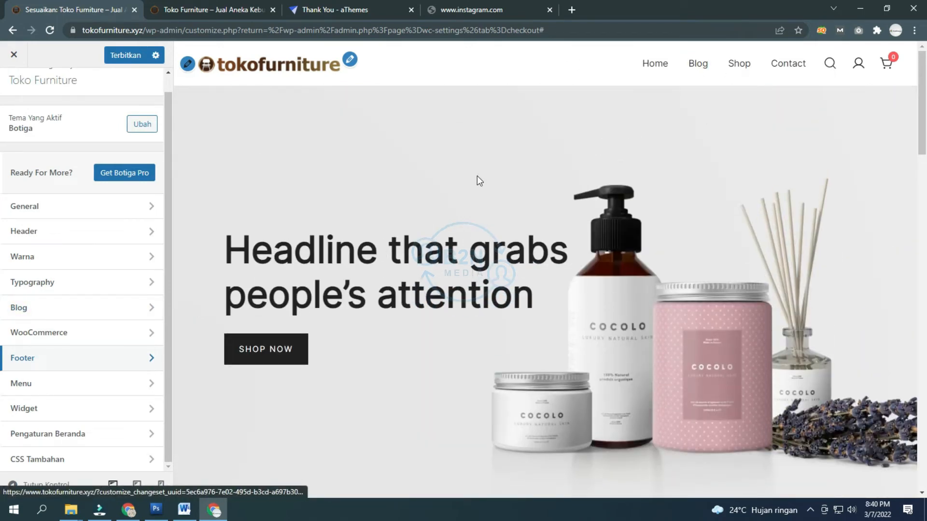
pyautogui.click(52, 387)
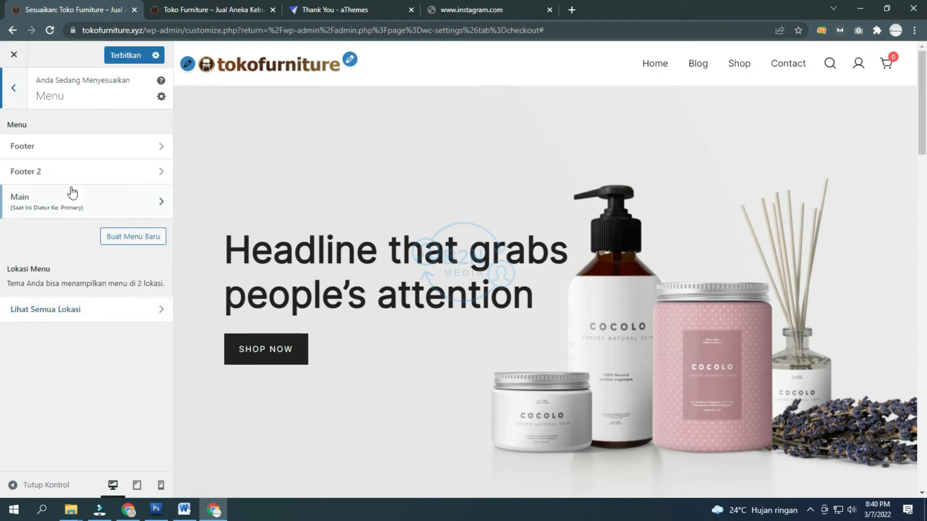
pyautogui.click(80, 150)
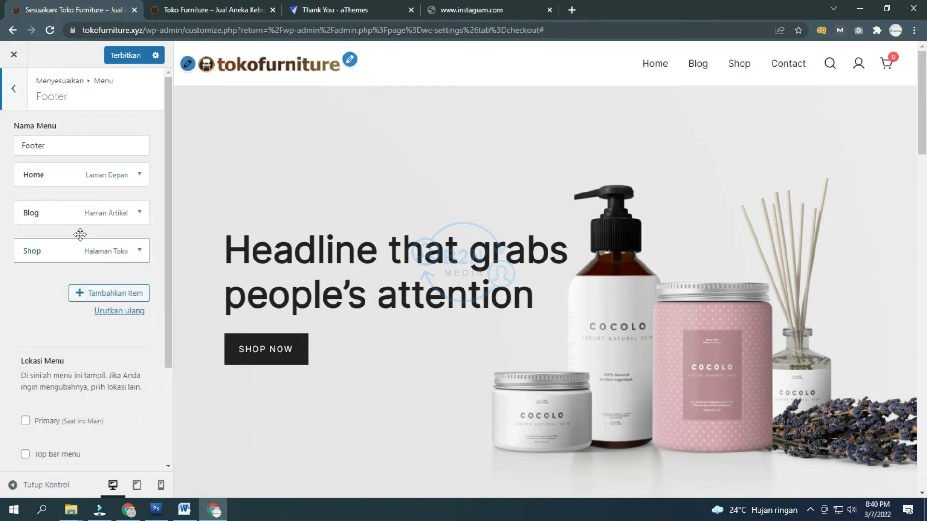
pyautogui.click(15, 89)
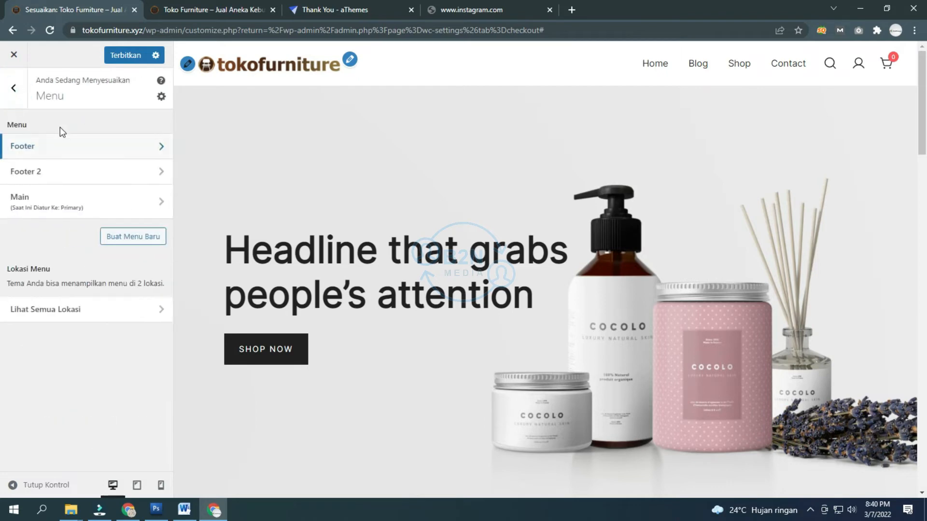
pyautogui.click(14, 99)
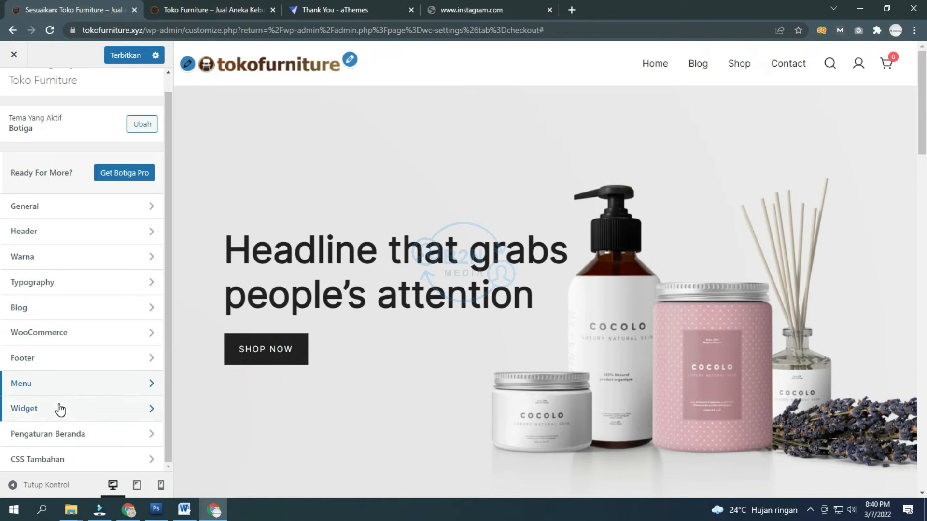
# Step: Glance at Pengaturan Beranda and the Footer 1 widget area, then return to the main sections
pyautogui.click(55, 436)
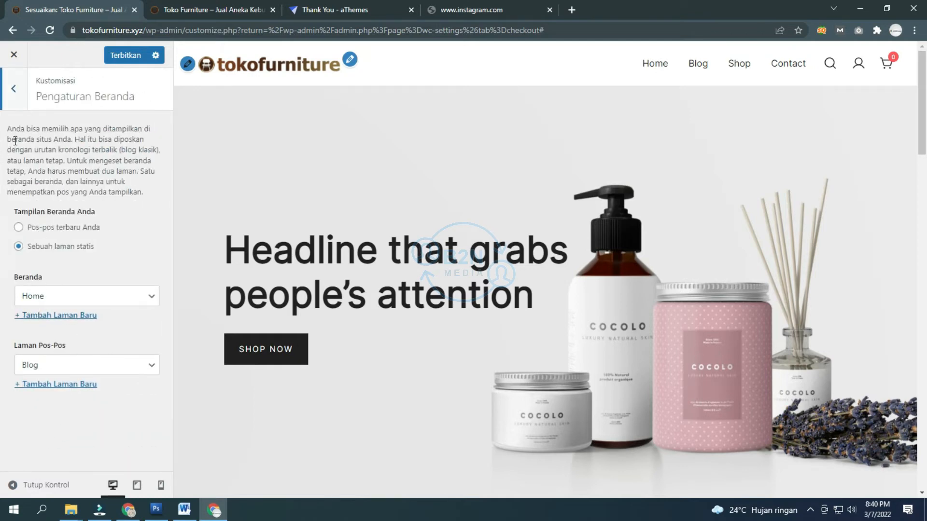
pyautogui.click(18, 102)
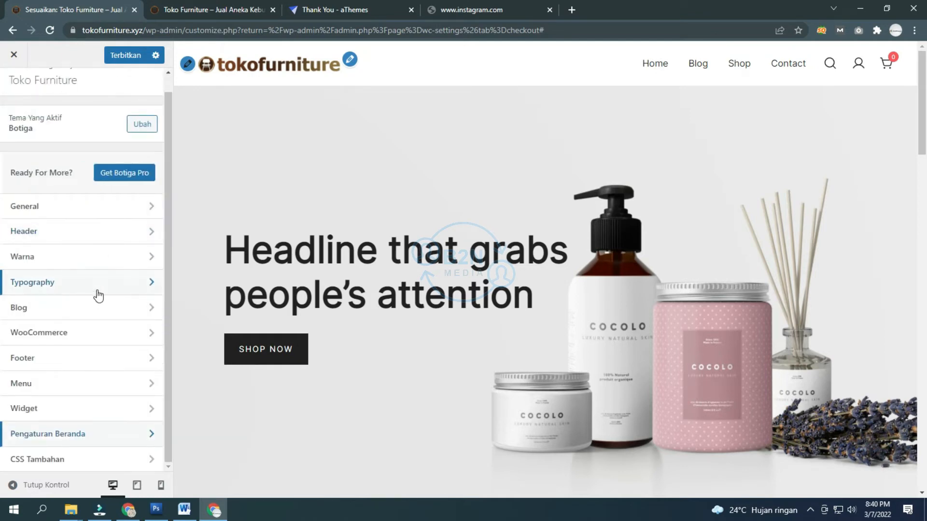
pyautogui.click(49, 409)
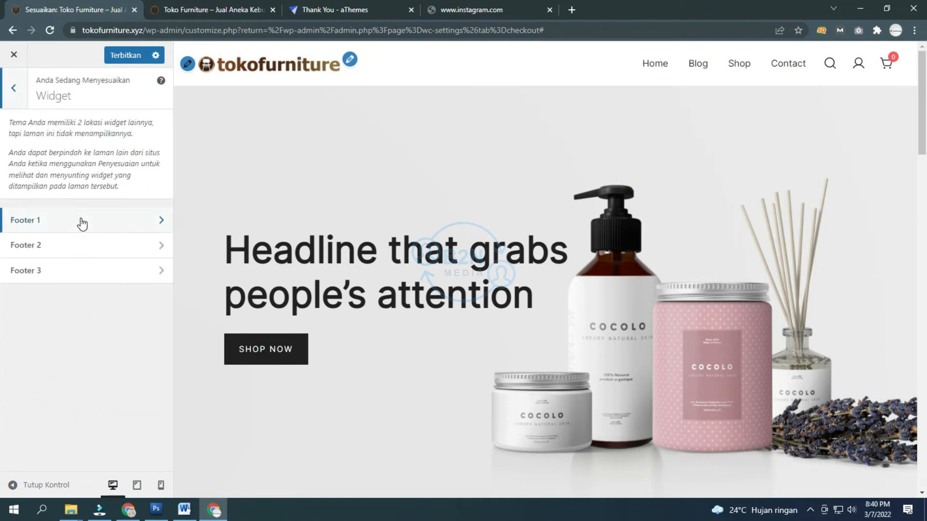
pyautogui.click(82, 222)
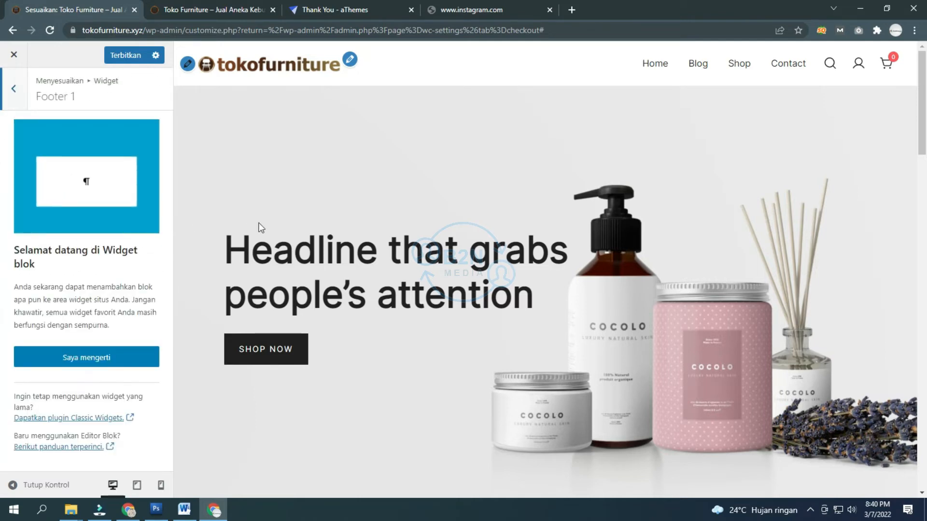
pyautogui.scroll(-10, 256, 224)
pyautogui.scroll(-5, 250, 224)
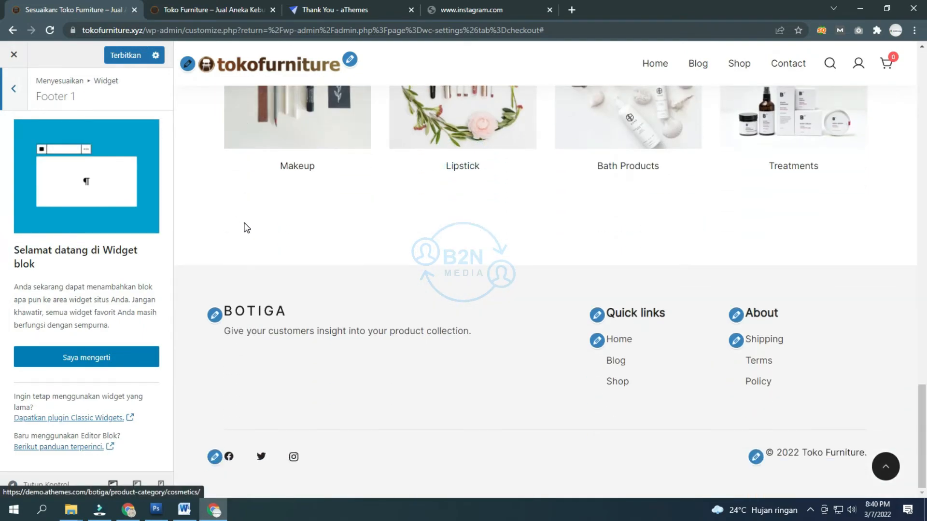
pyautogui.click(12, 93)
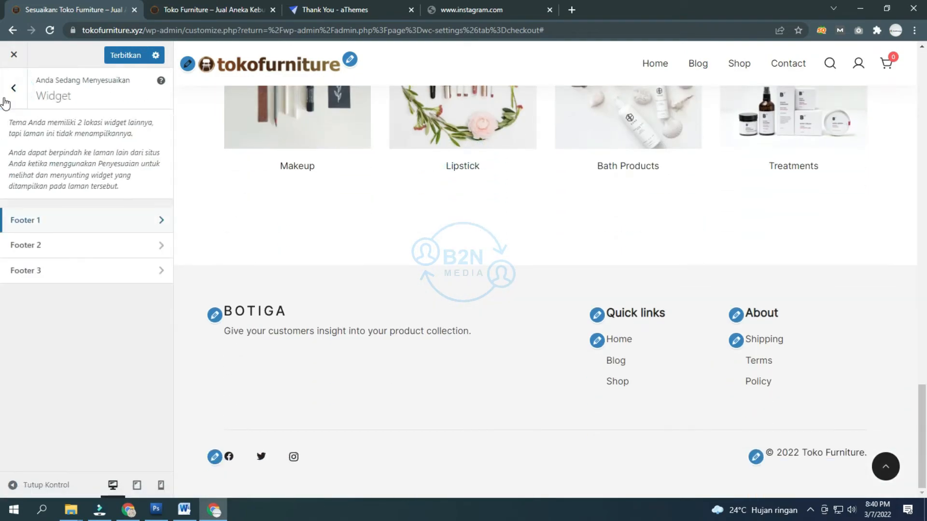
pyautogui.click(14, 89)
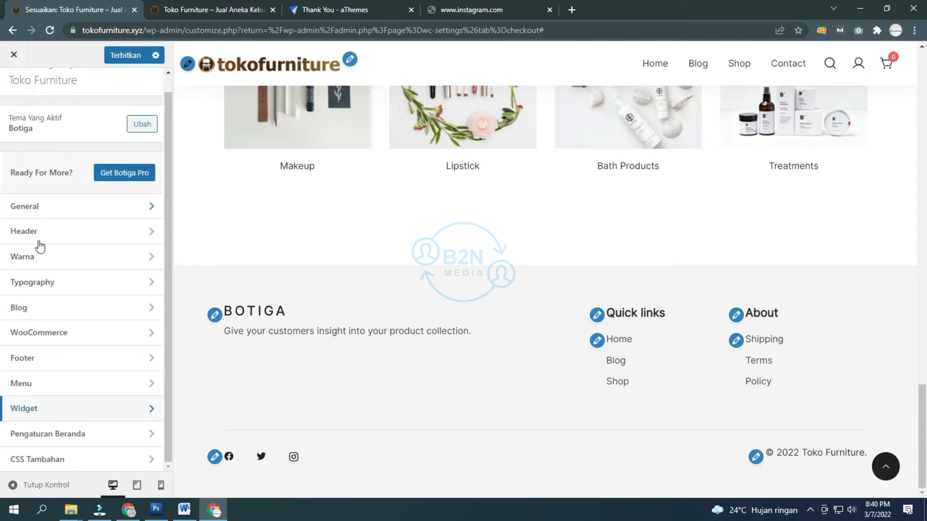
pyautogui.click(48, 463)
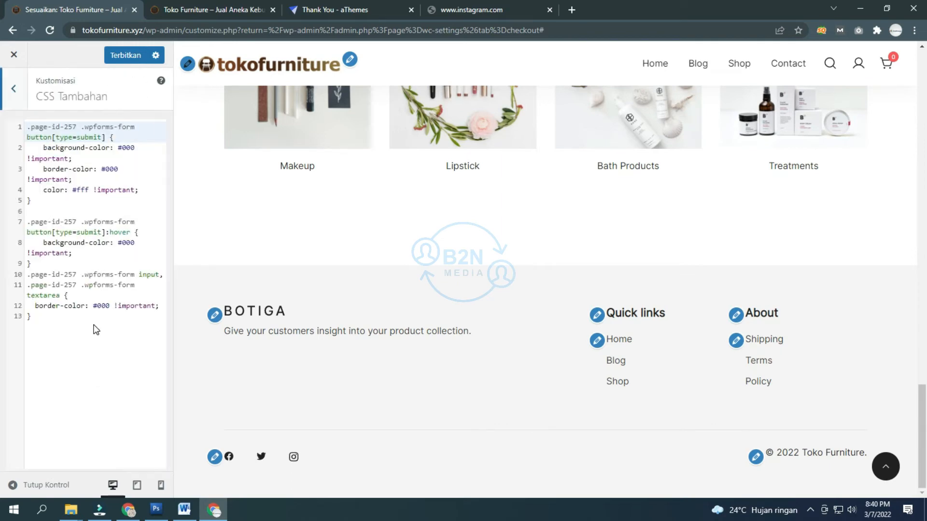
pyautogui.click(70, 319)
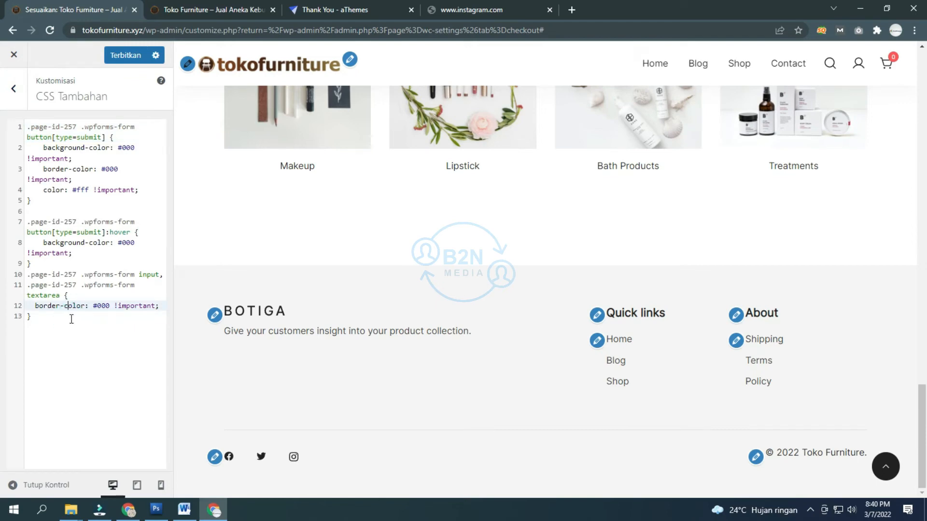
pyautogui.click(72, 318)
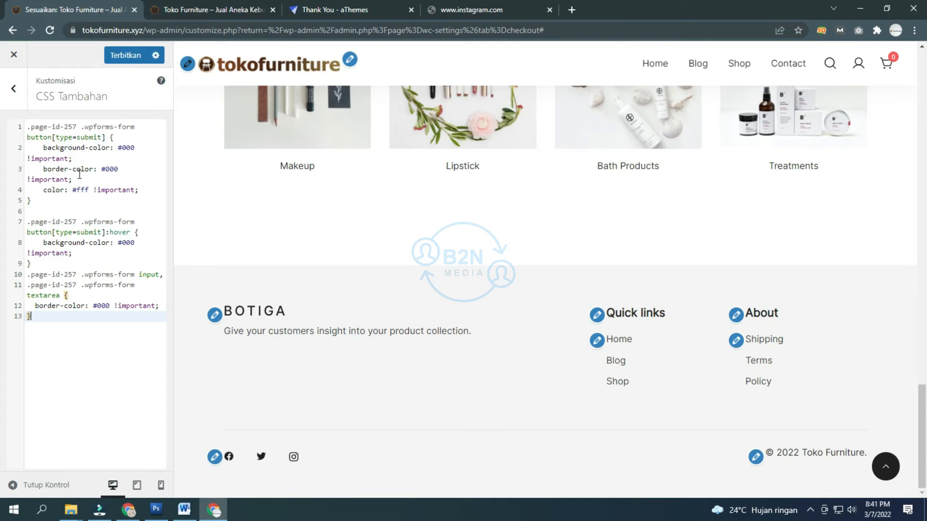
pyautogui.click(13, 101)
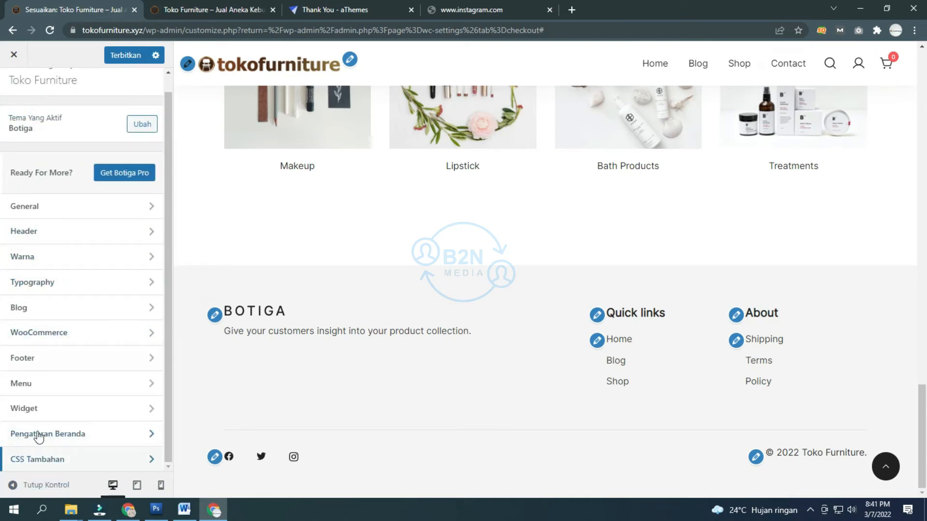
# Step: Scroll the published homepage preview through hero, products, highlighted section and categories
pyautogui.scroll(1, 37, 374)
pyautogui.scroll(5, 322, 250)
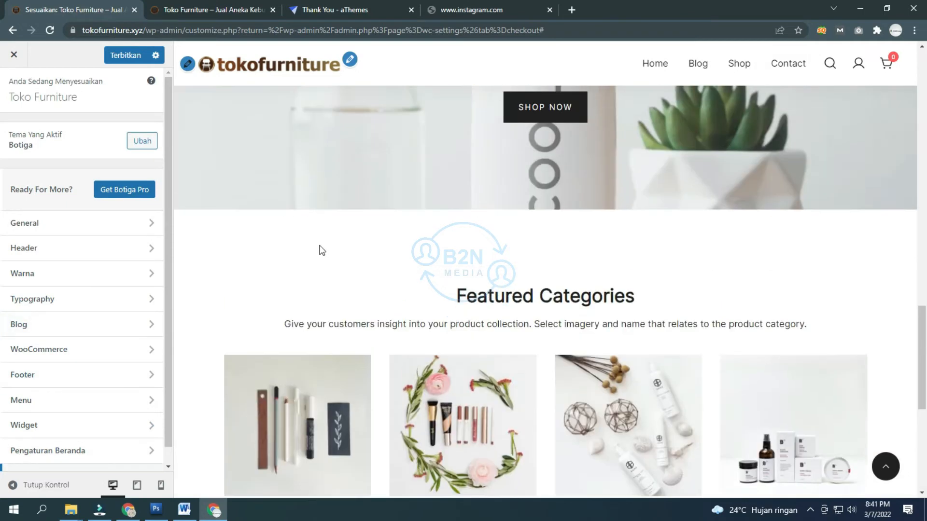
pyautogui.scroll(15, 321, 251)
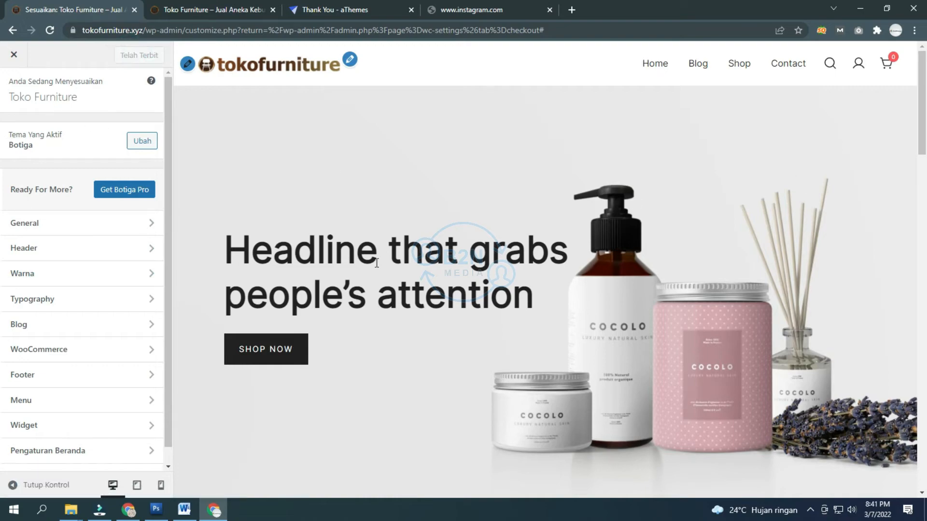
pyautogui.scroll(-10, 413, 277)
pyautogui.scroll(-15, 410, 277)
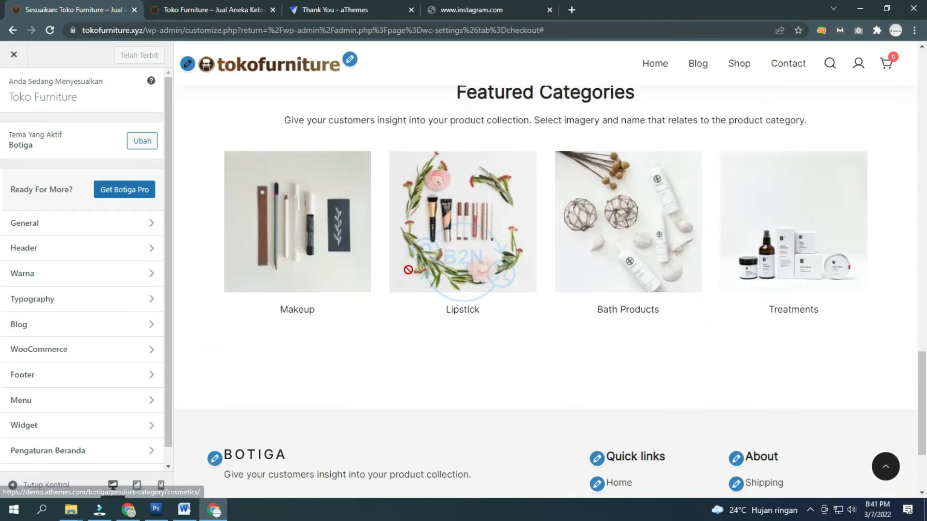
pyautogui.scroll(20, 333, 213)
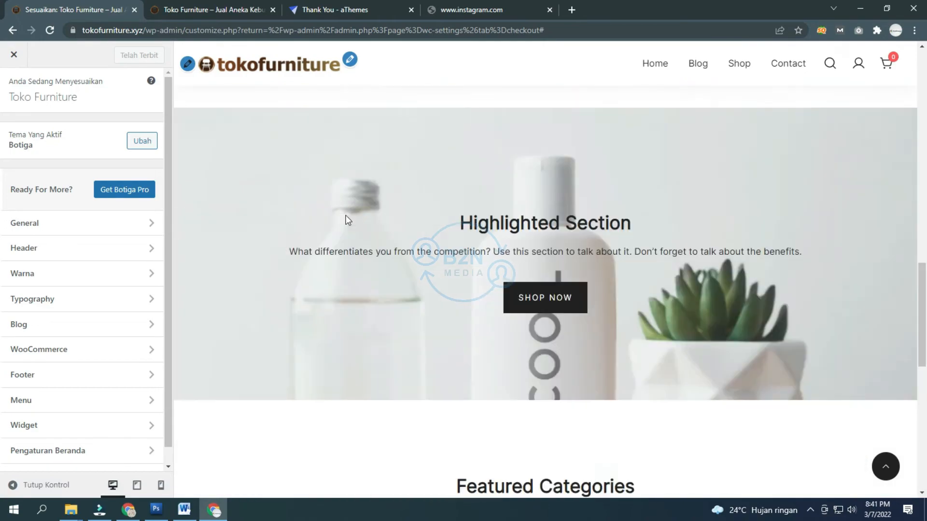
pyautogui.scroll(1, 346, 215)
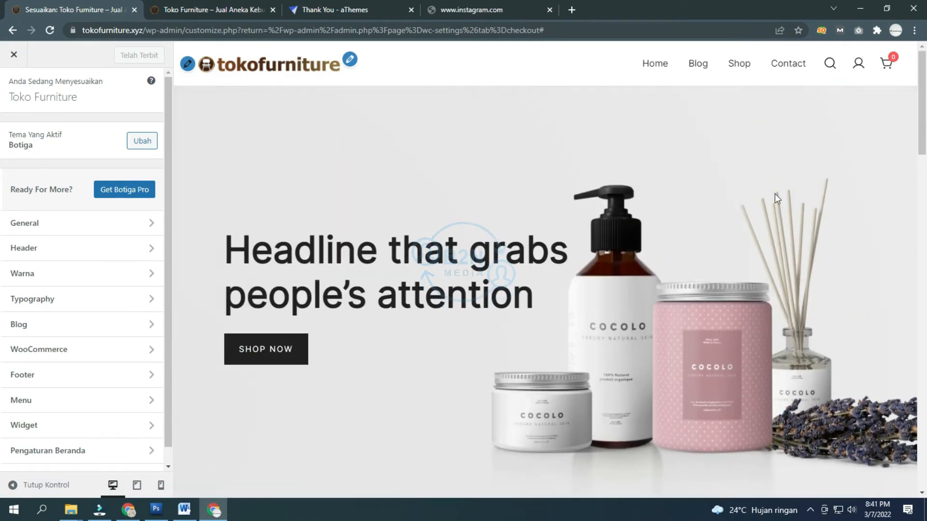
pyautogui.scroll(-8, 655, 215)
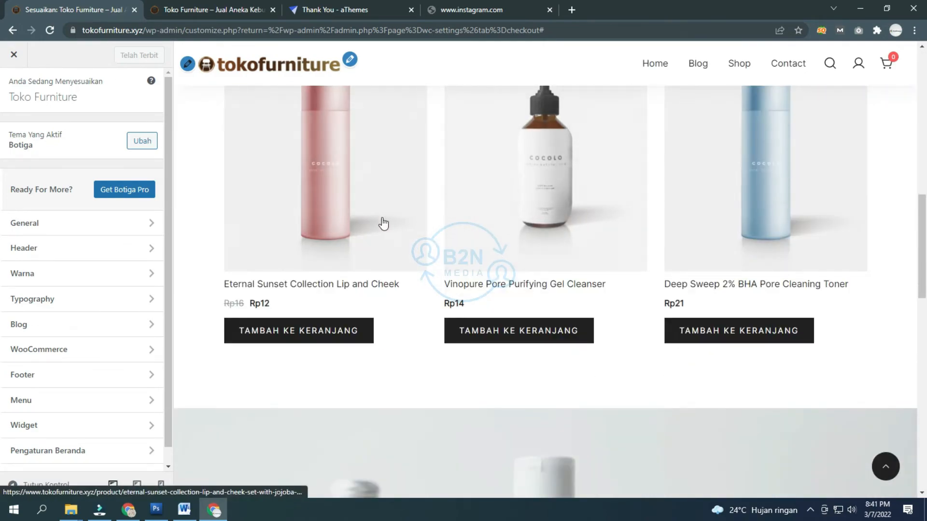
pyautogui.scroll(-6, 409, 255)
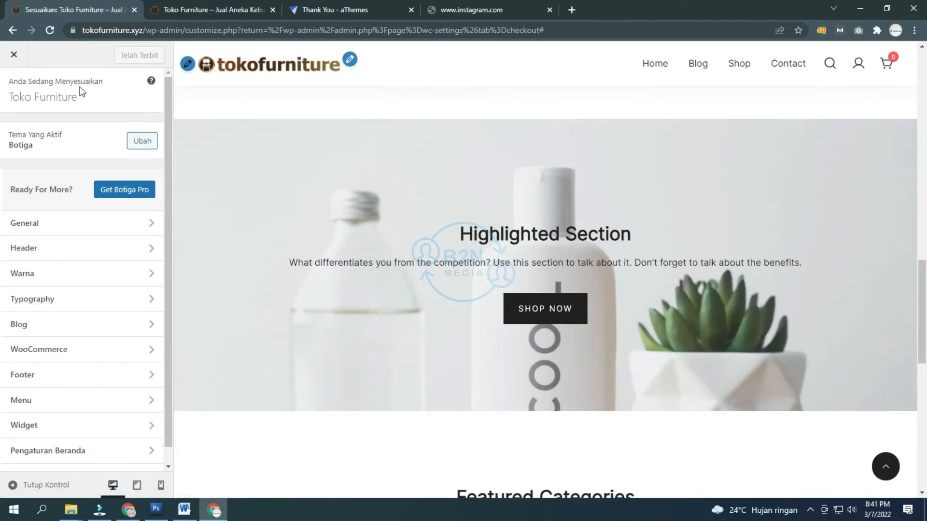
# Step: Close the Customizer, reload the live storefront, and return to WooCommerce Payments settings
pyautogui.click(15, 56)
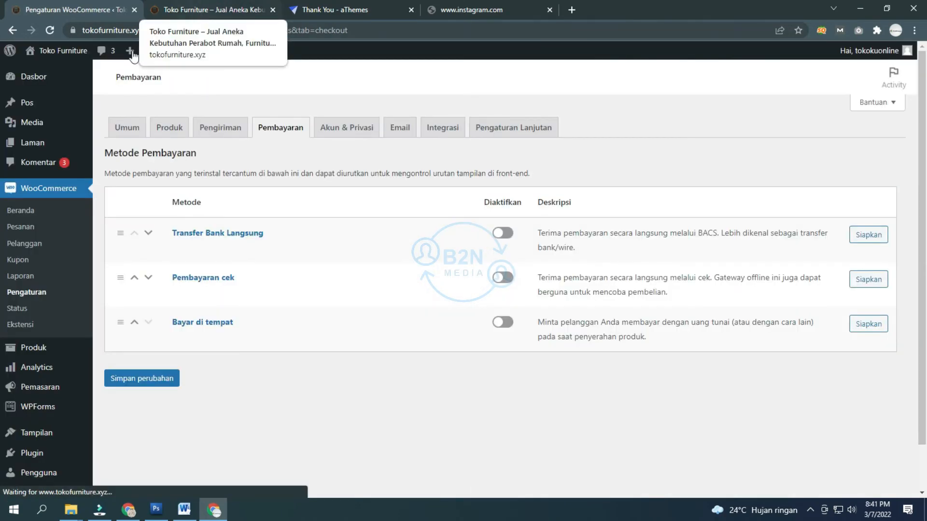
pyautogui.click(204, 9)
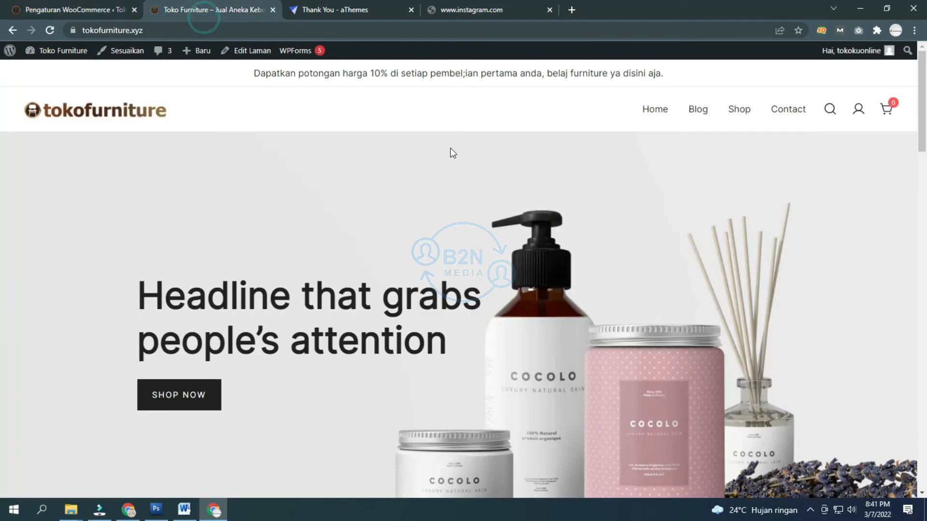
pyautogui.click(73, 110)
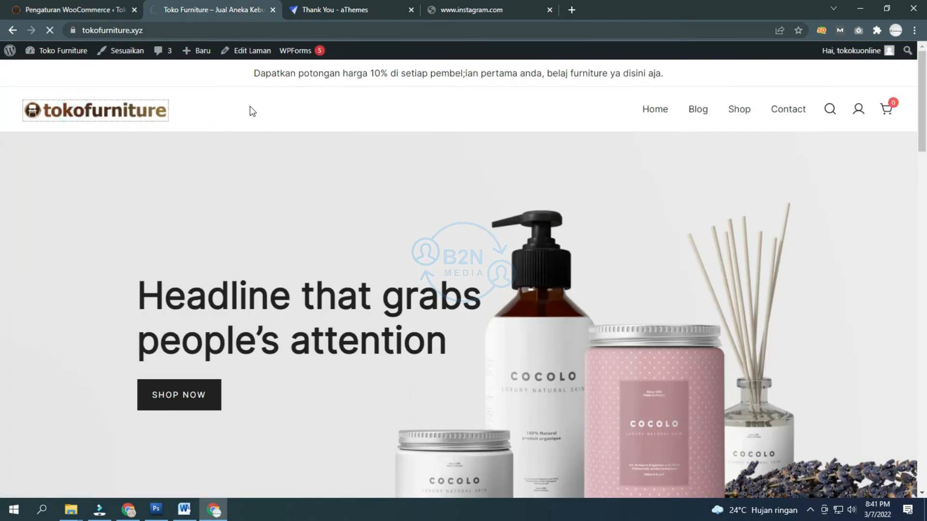
pyautogui.click(63, 2)
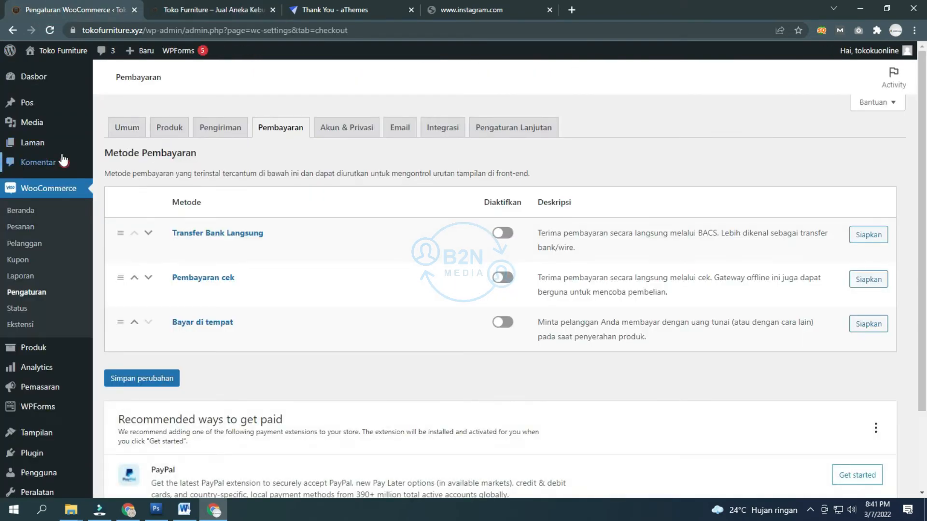
# Step: Open the Laman list of 10 pages and start editing the Home page
pyautogui.click(36, 150)
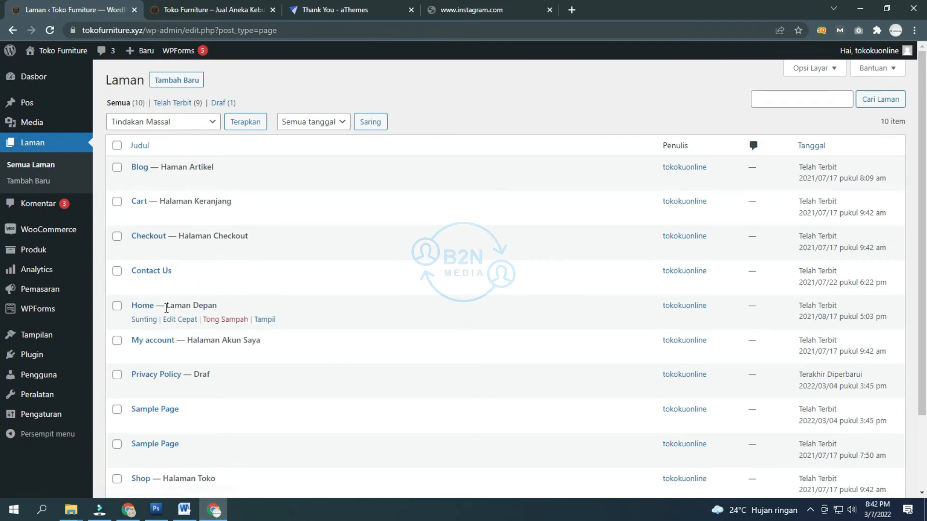
pyautogui.scroll(-2, 162, 306)
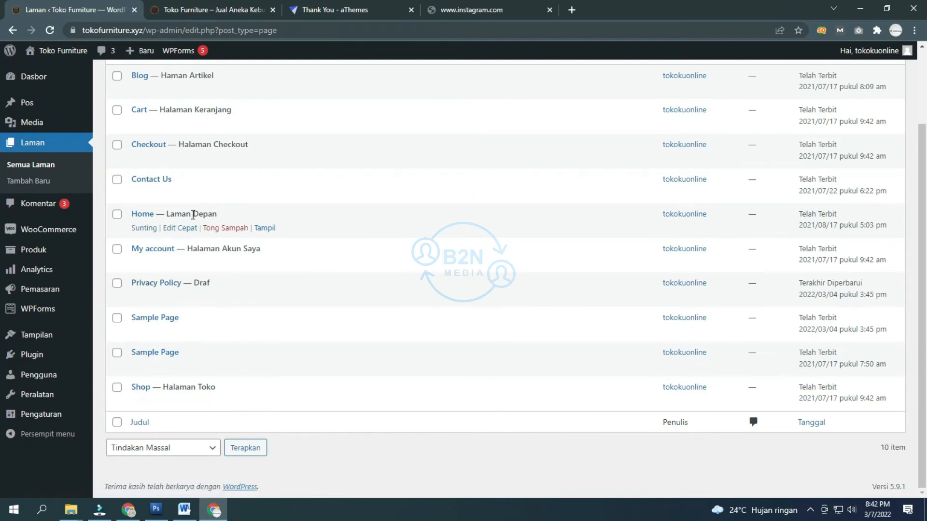
pyautogui.scroll(3, 192, 215)
pyautogui.scroll(-3, 145, 219)
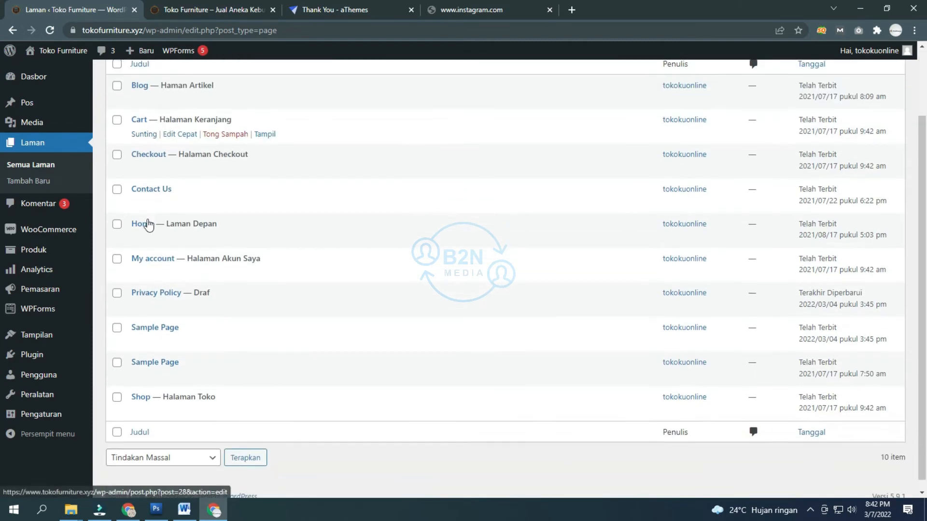
pyautogui.scroll(3, 144, 229)
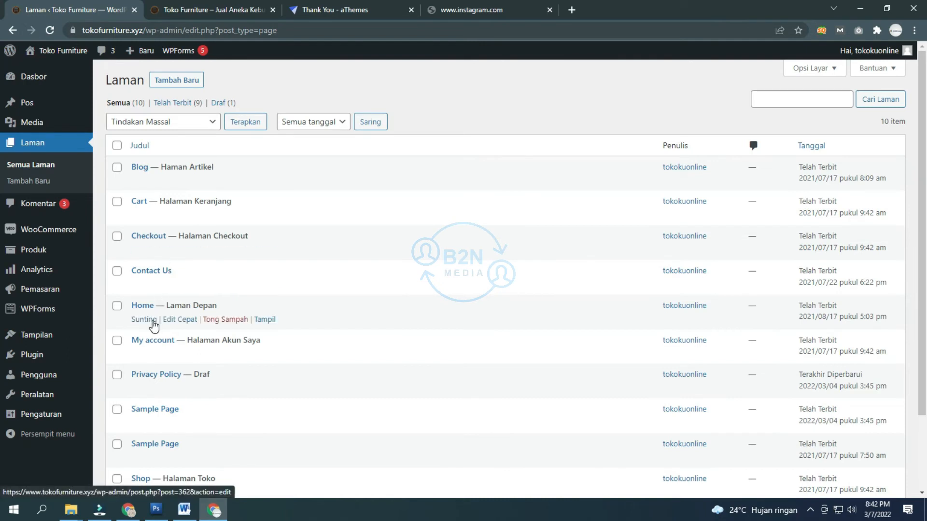
pyautogui.click(153, 322)
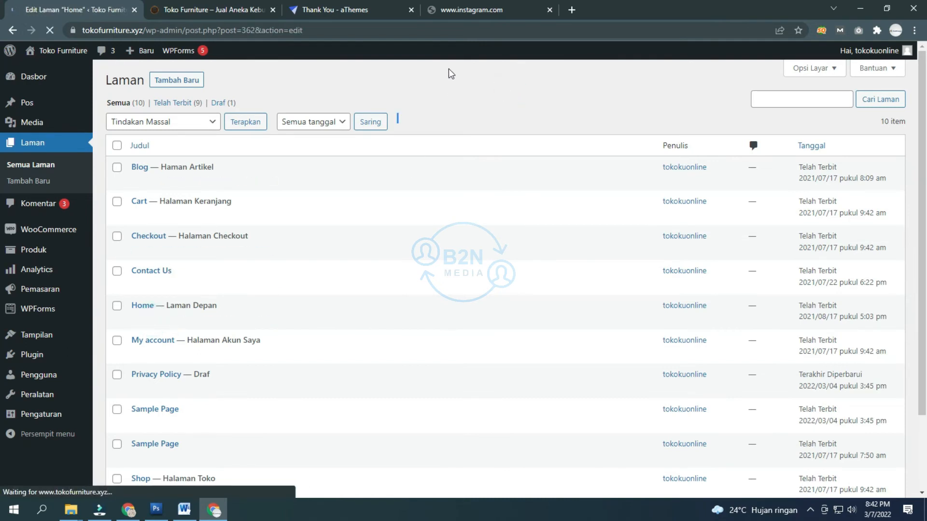
# Step: Scroll through the live storefront homepage and its featured products priced Rp12, Rp14 and Rp21
pyautogui.click(197, 12)
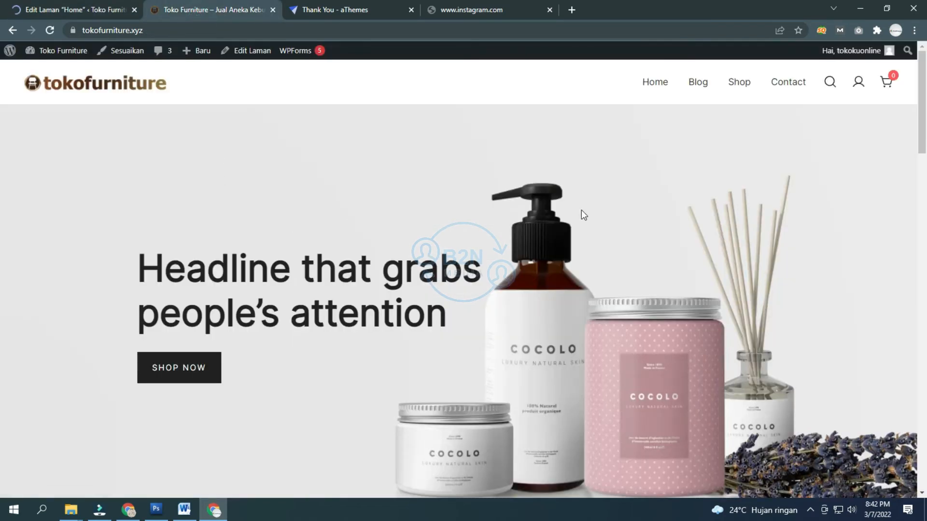
pyautogui.scroll(-3, 754, 248)
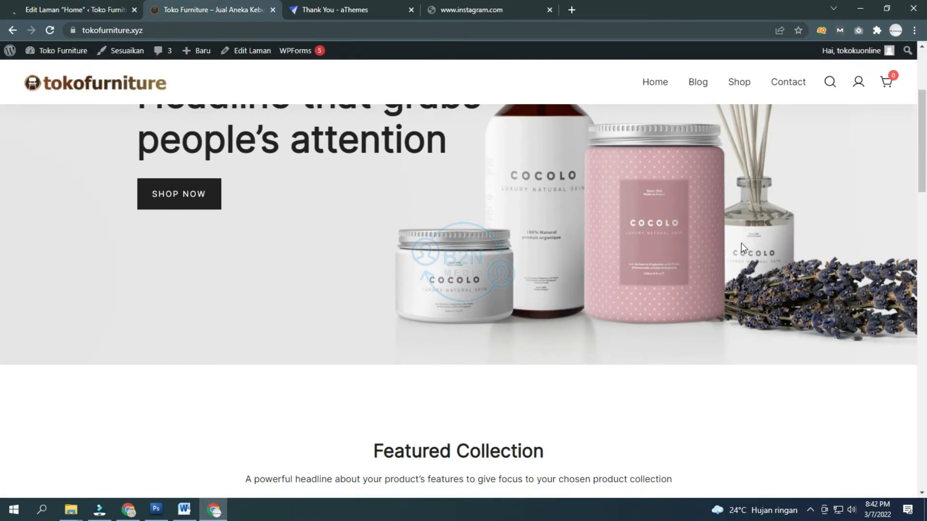
pyautogui.scroll(3, 725, 249)
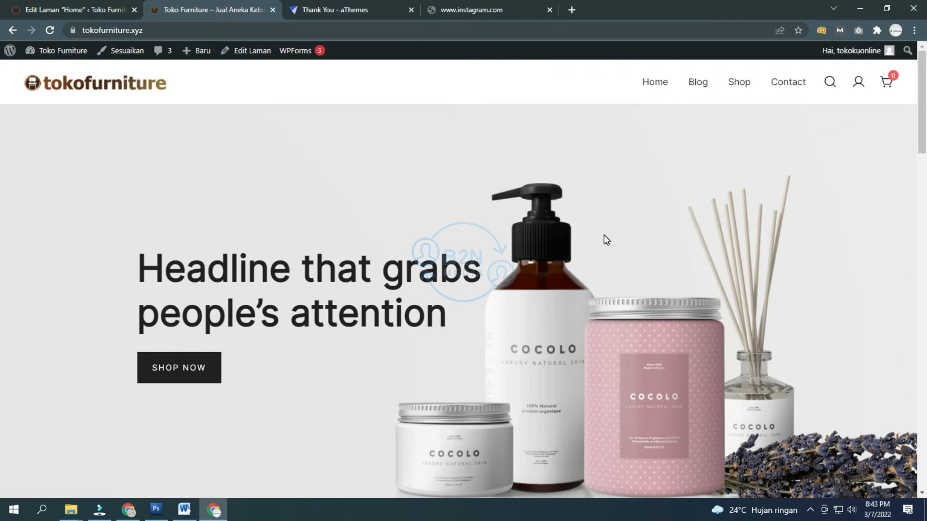
pyautogui.scroll(-6, 607, 239)
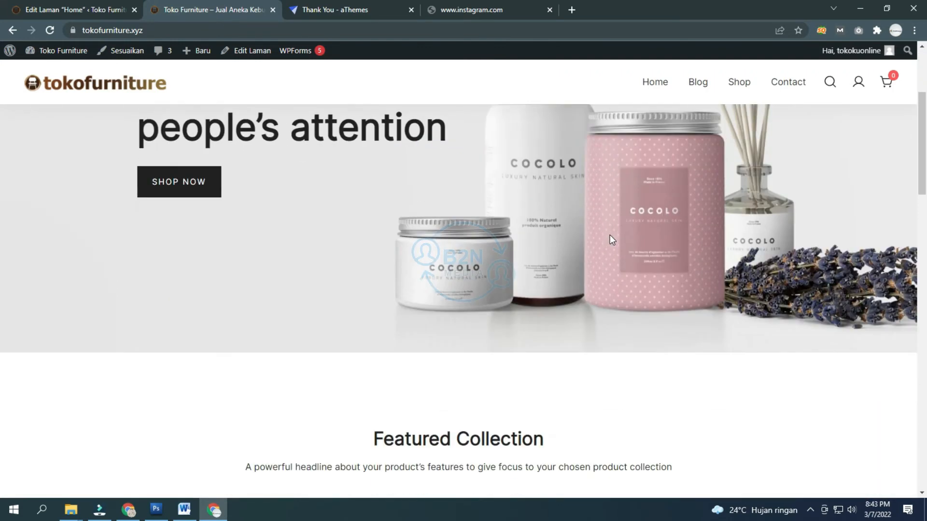
pyautogui.scroll(-2, 610, 241)
pyautogui.scroll(-4, 610, 241)
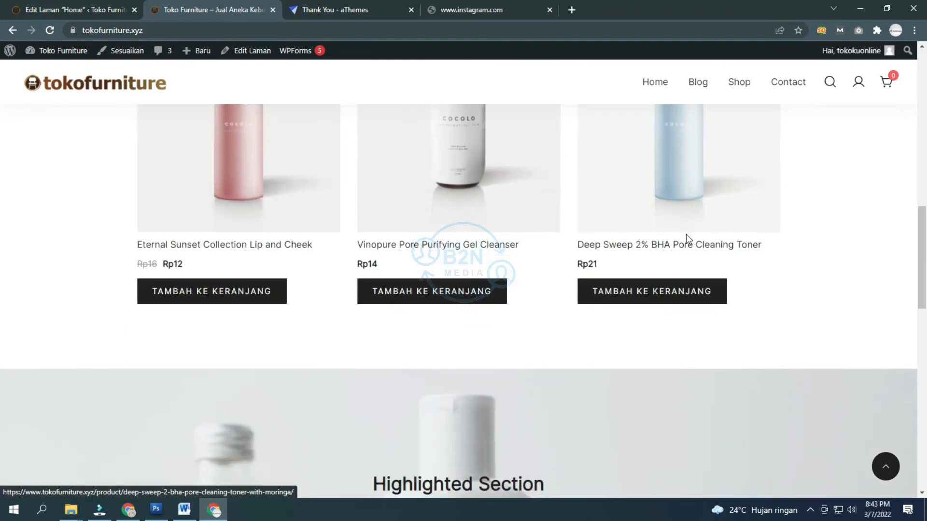
# Step: Dismiss the Home page editor's welcome guide and select the hero Container Block
pyautogui.click(81, 7)
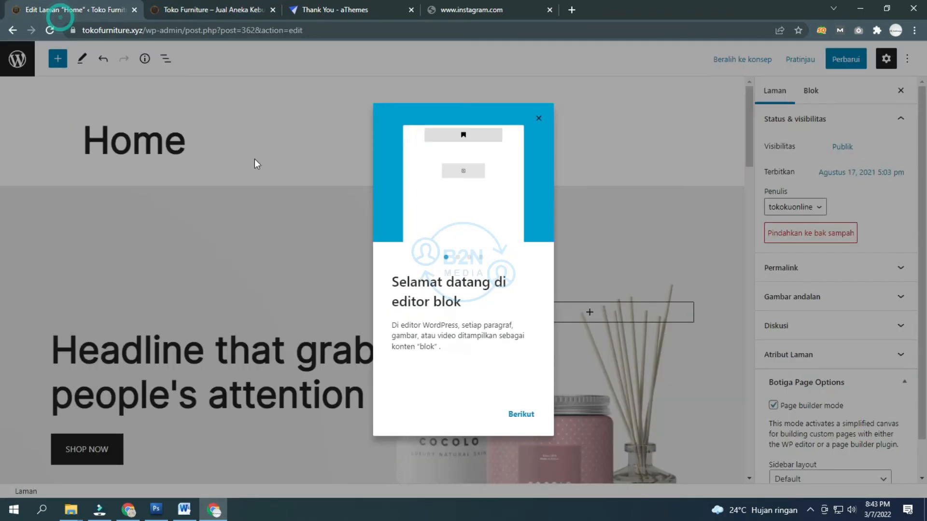
pyautogui.click(520, 414)
pyautogui.click(521, 414)
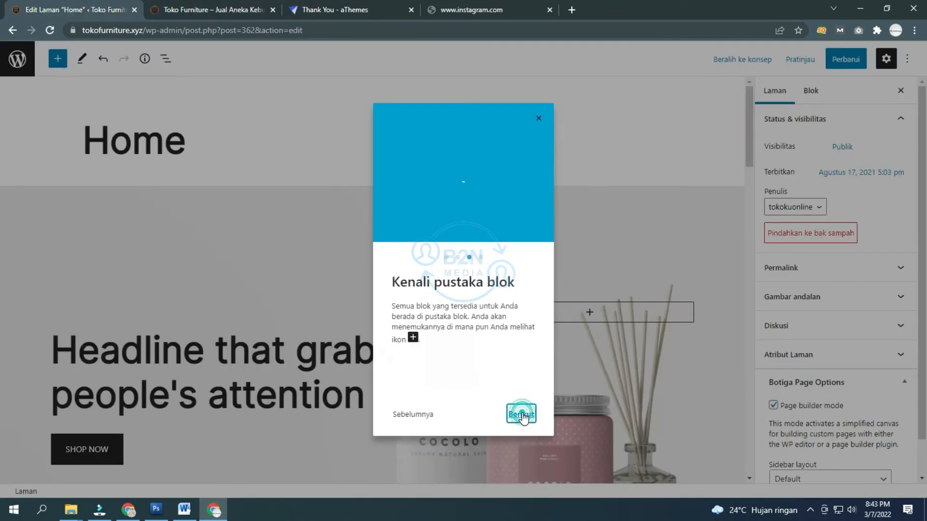
pyautogui.click(520, 414)
pyautogui.click(521, 413)
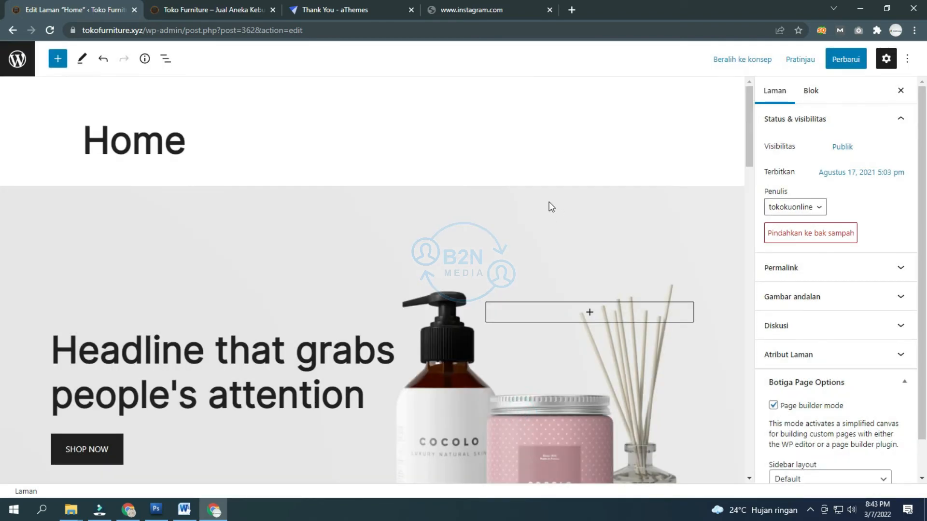
pyautogui.click(378, 236)
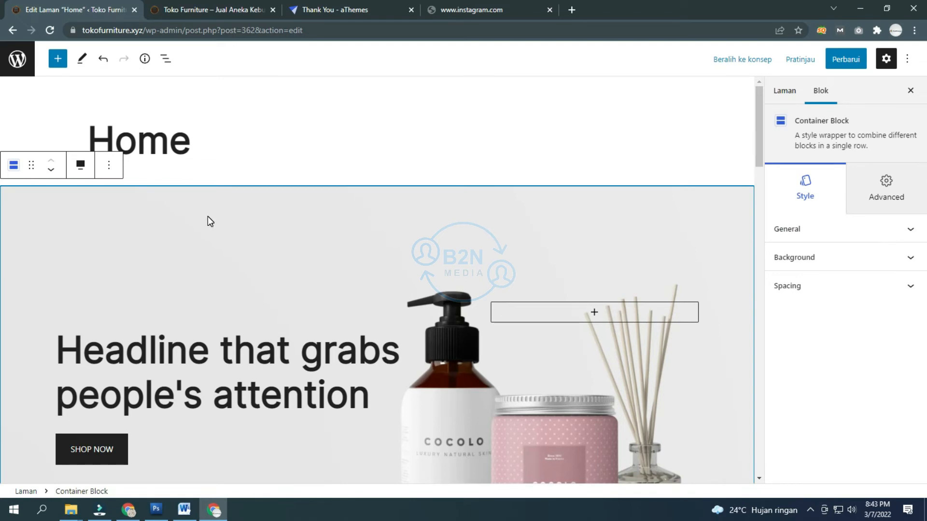
pyautogui.scroll(-3, 207, 217)
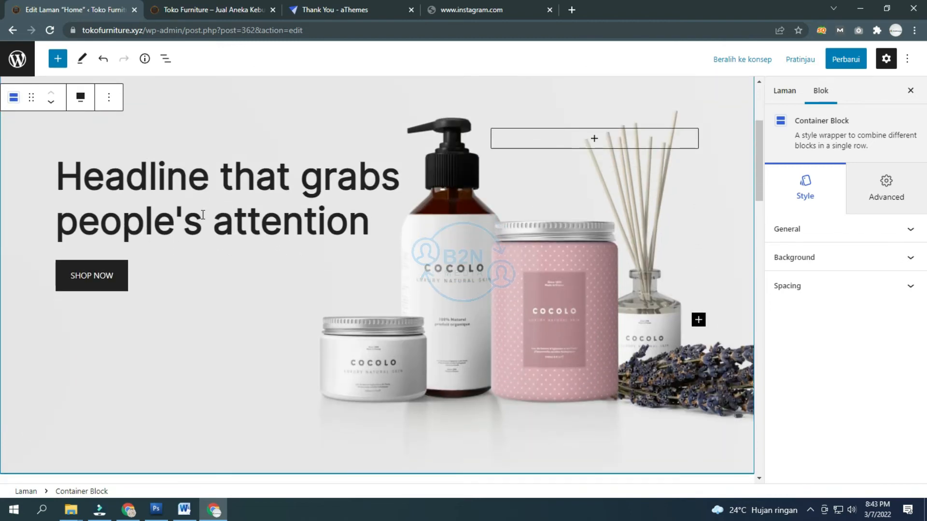
pyautogui.scroll(2, 203, 214)
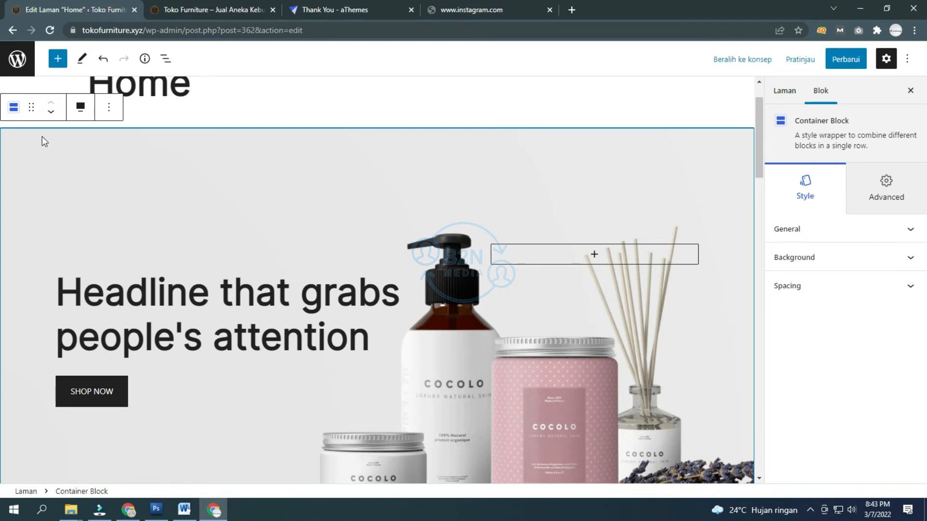
pyautogui.click(830, 231)
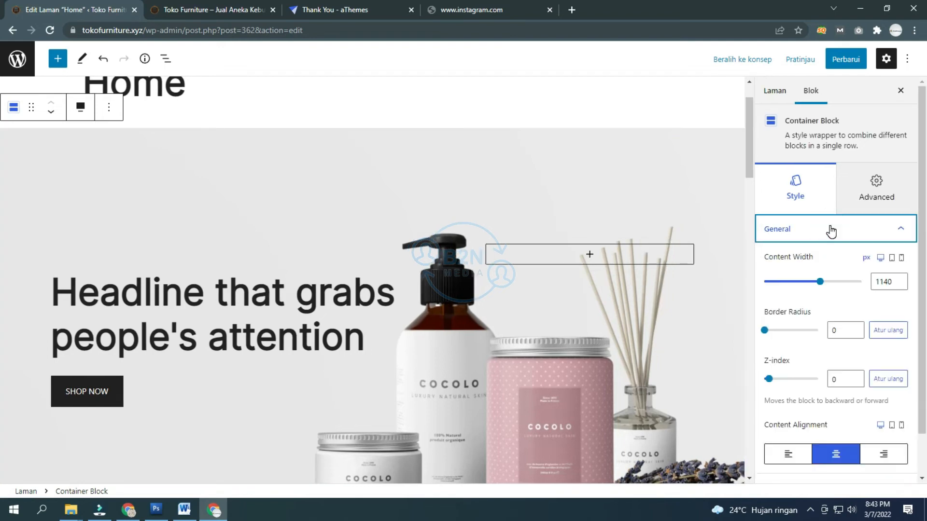
pyautogui.scroll(-1, 842, 213)
pyautogui.click(841, 186)
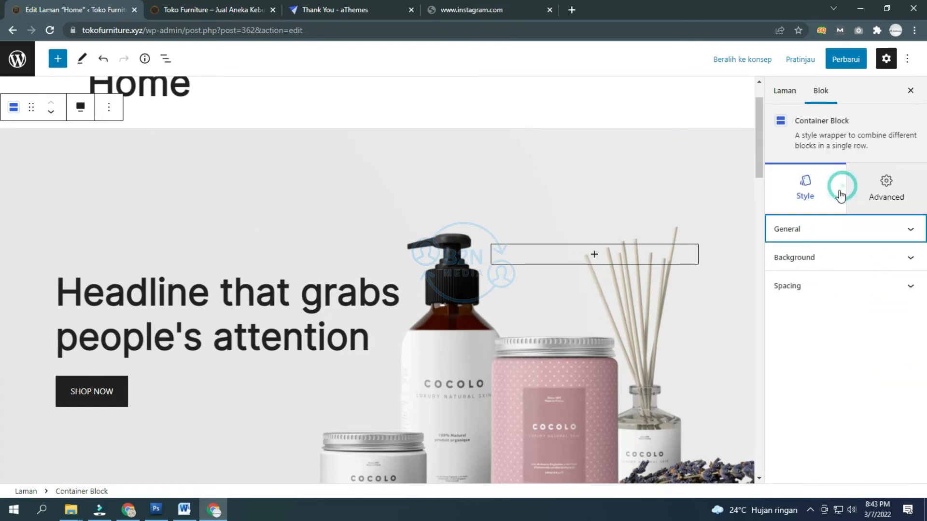
pyautogui.click(826, 260)
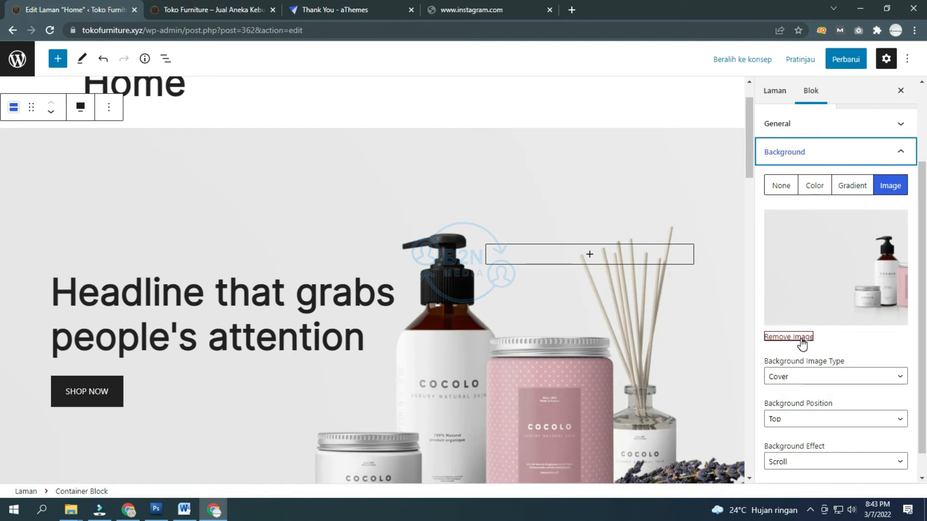
pyautogui.click(446, 190)
pyautogui.scroll(-8, 445, 192)
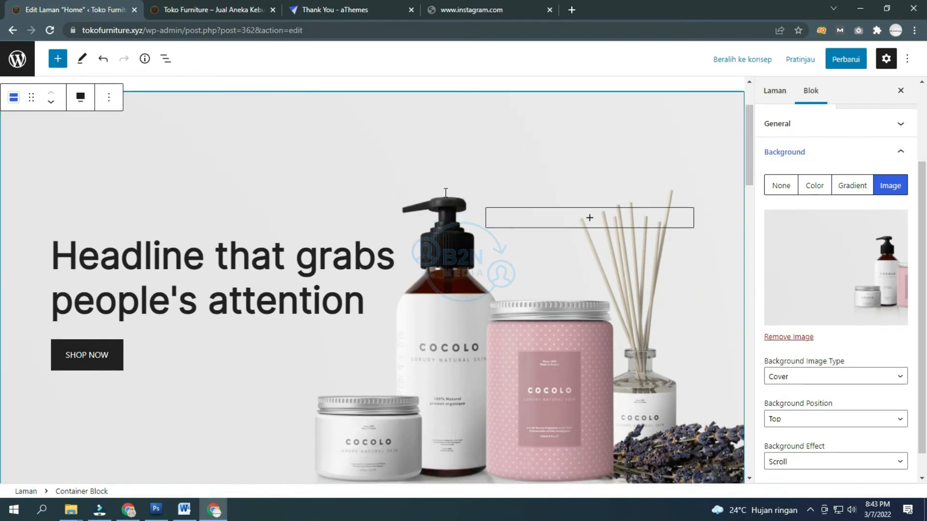
pyautogui.click(164, 286)
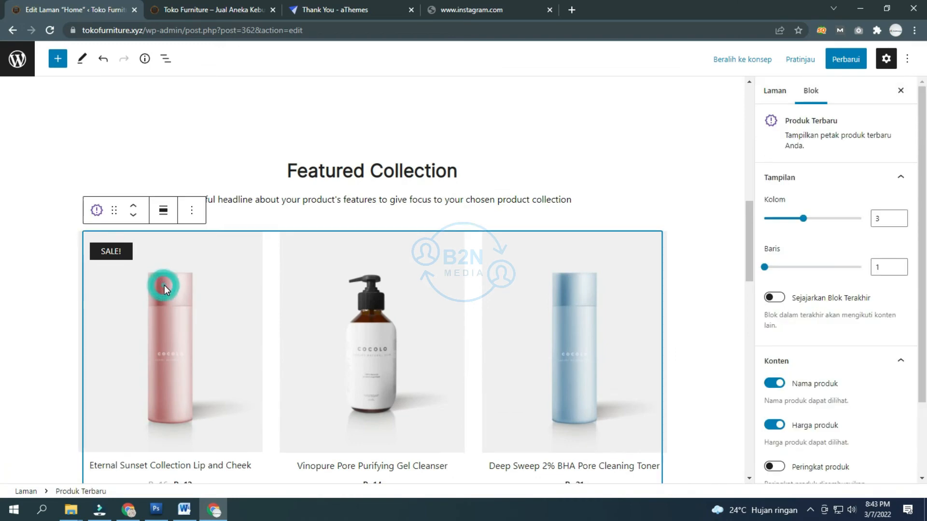
pyautogui.scroll(-3, 206, 264)
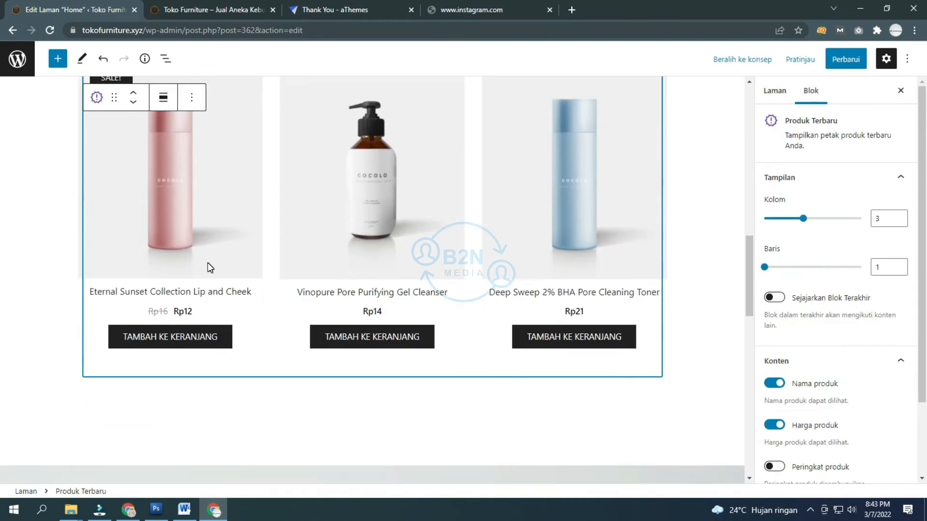
pyautogui.scroll(2, 208, 265)
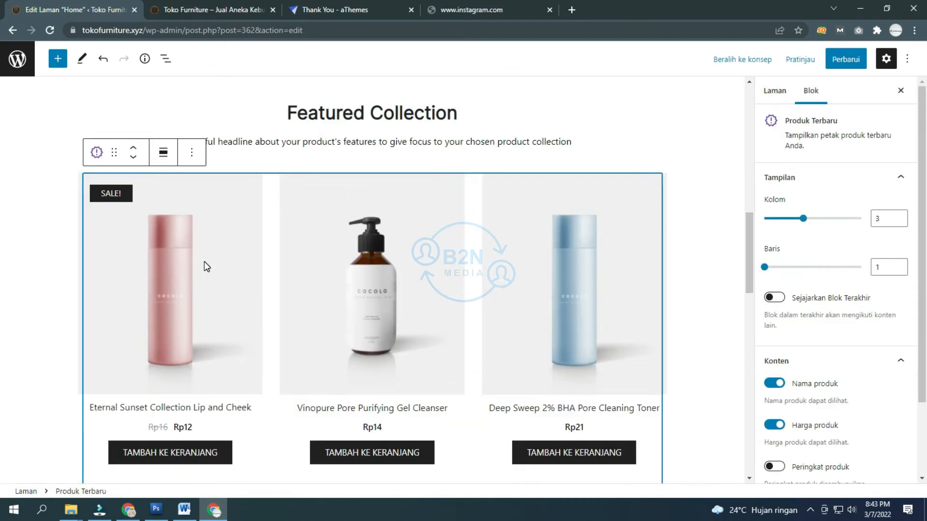
pyautogui.scroll(-10, 202, 257)
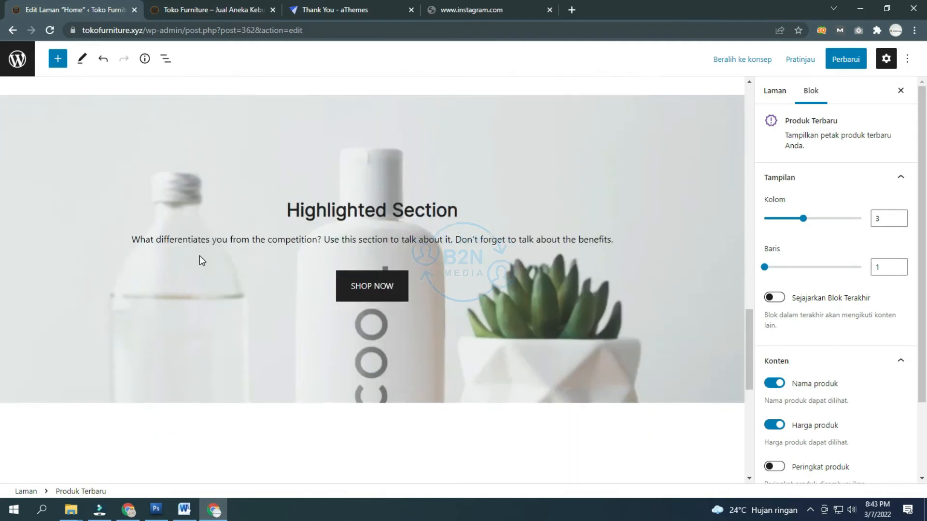
pyautogui.scroll(2, 137, 199)
pyautogui.click(138, 198)
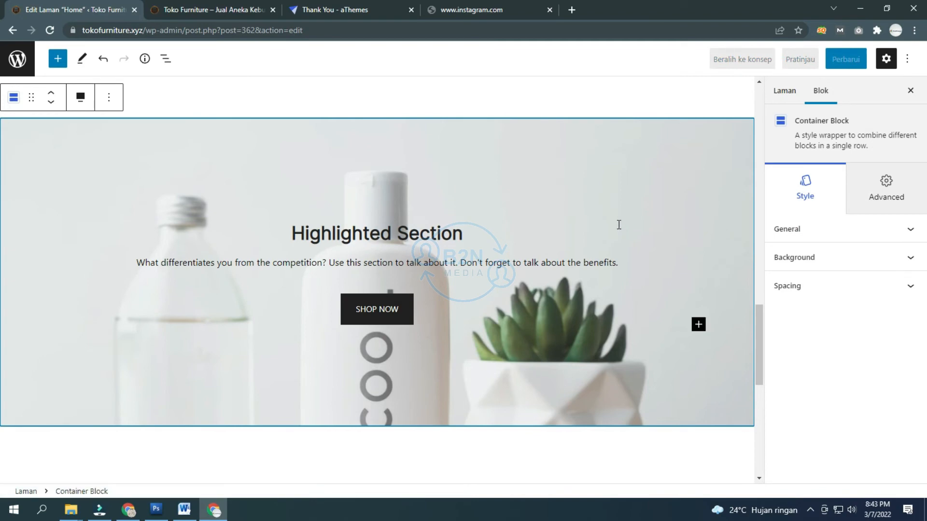
pyautogui.scroll(-2, 615, 221)
pyautogui.scroll(-6, 616, 221)
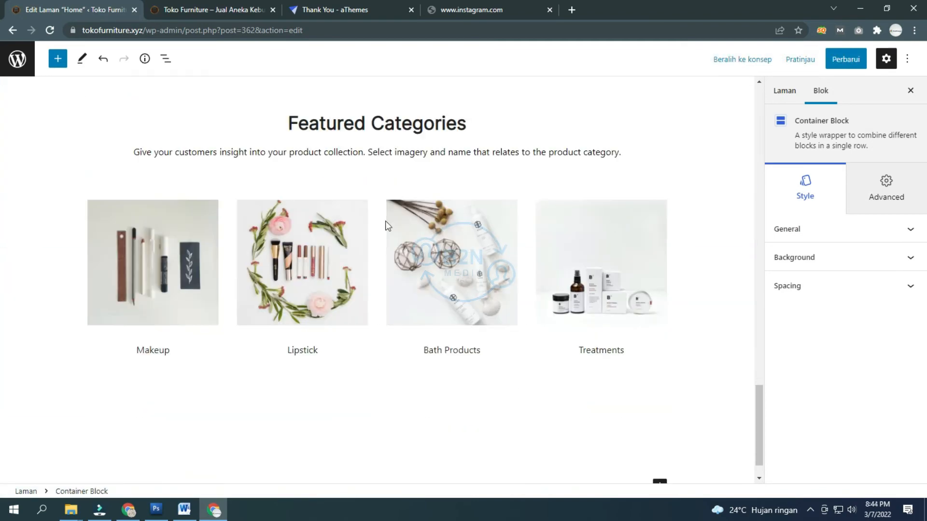
pyautogui.click(188, 229)
pyautogui.scroll(-2, 219, 219)
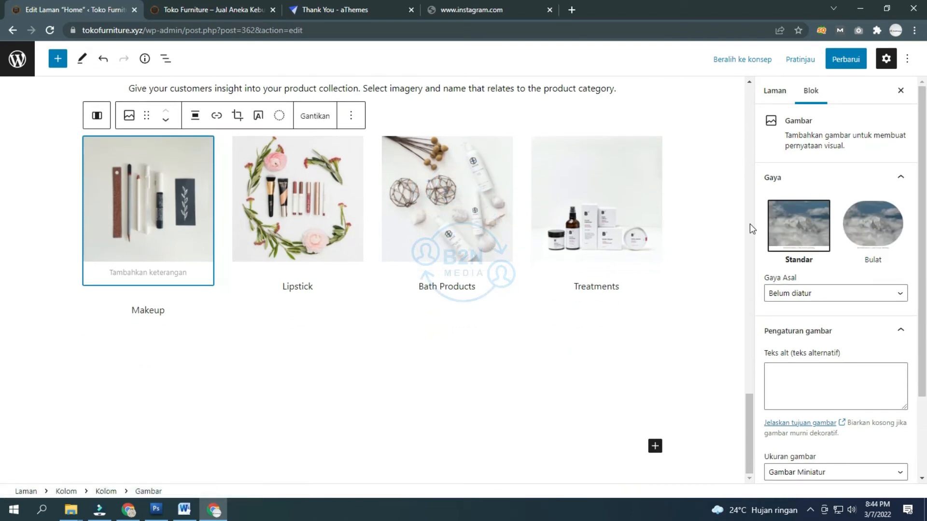
pyautogui.scroll(1, 419, 233)
pyautogui.scroll(-1, 416, 231)
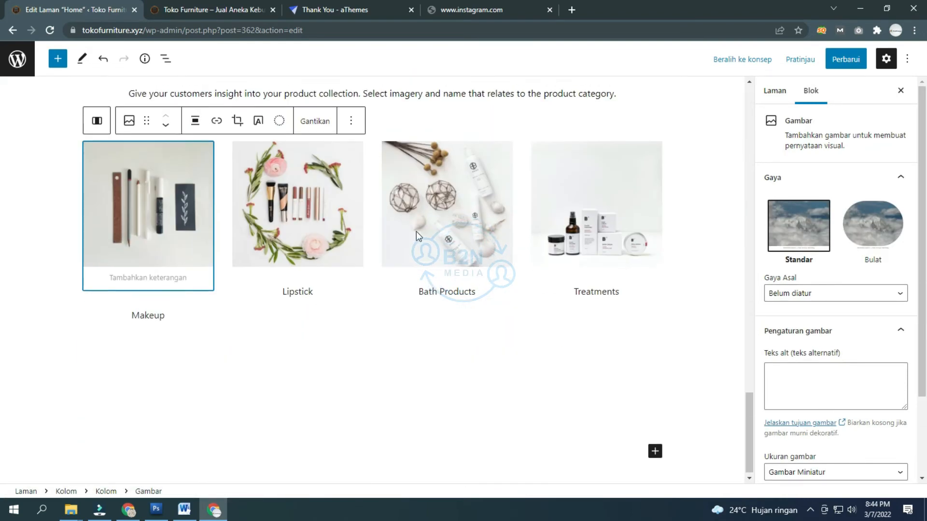
pyautogui.scroll(12, 408, 229)
pyautogui.scroll(10, 400, 230)
pyautogui.click(399, 213)
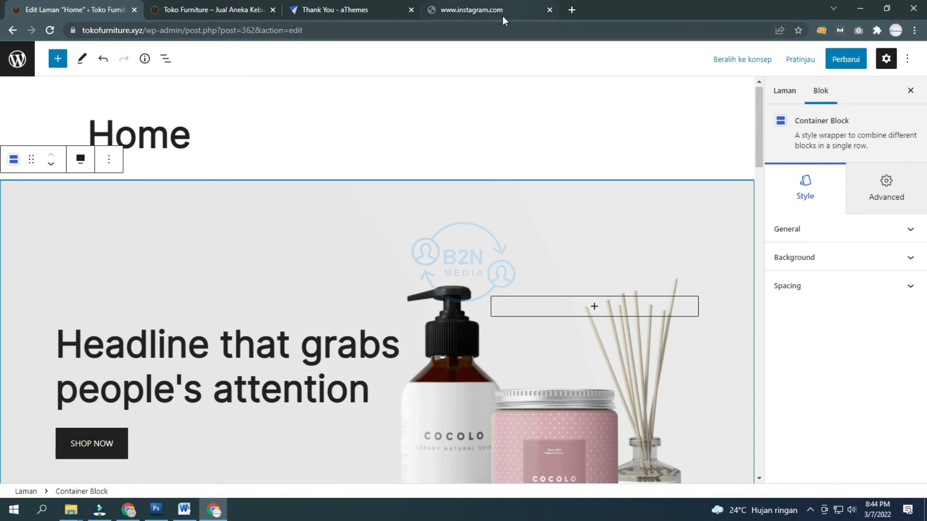
# Step: Search Google for 'free images no copyright' from the instagram.com tab's address bar
pyautogui.click(494, 3)
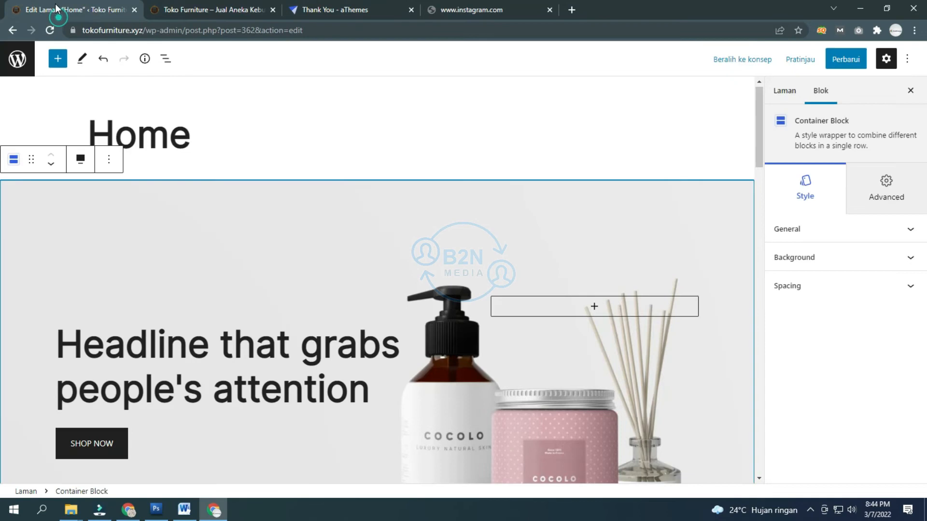
pyautogui.click(48, 6)
pyautogui.click(486, 8)
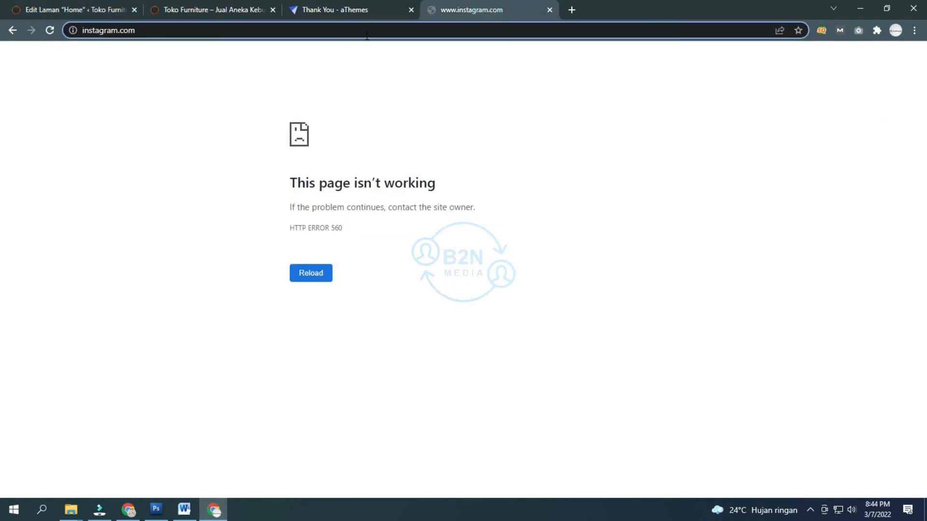
pyautogui.click(367, 35)
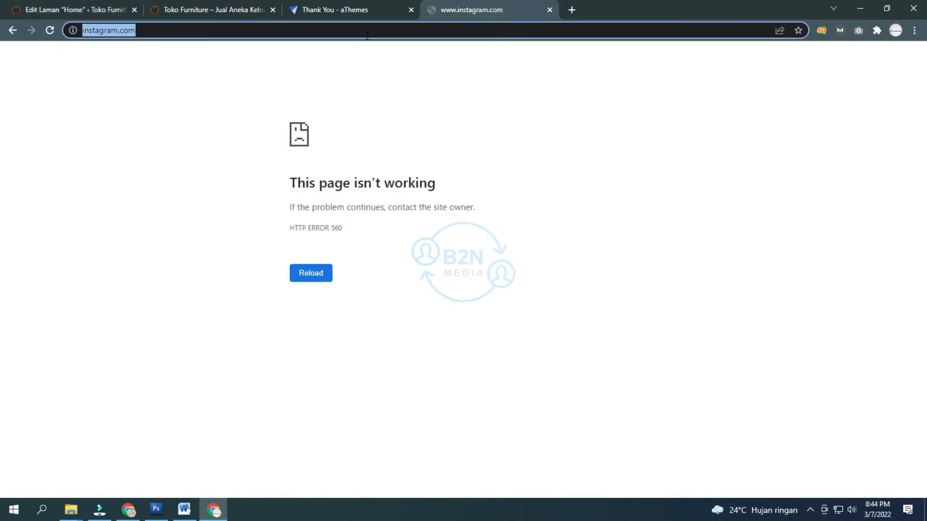
pyautogui.write('free ')
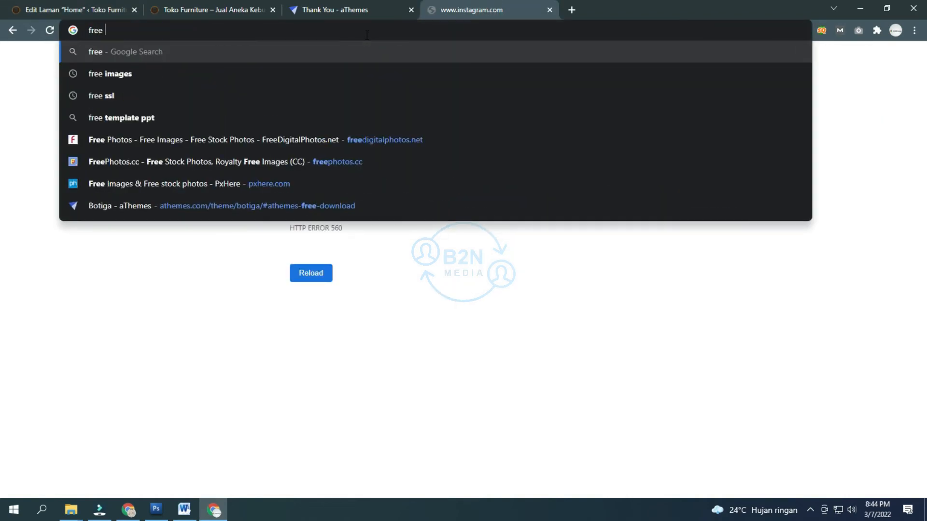
pyautogui.write('image')
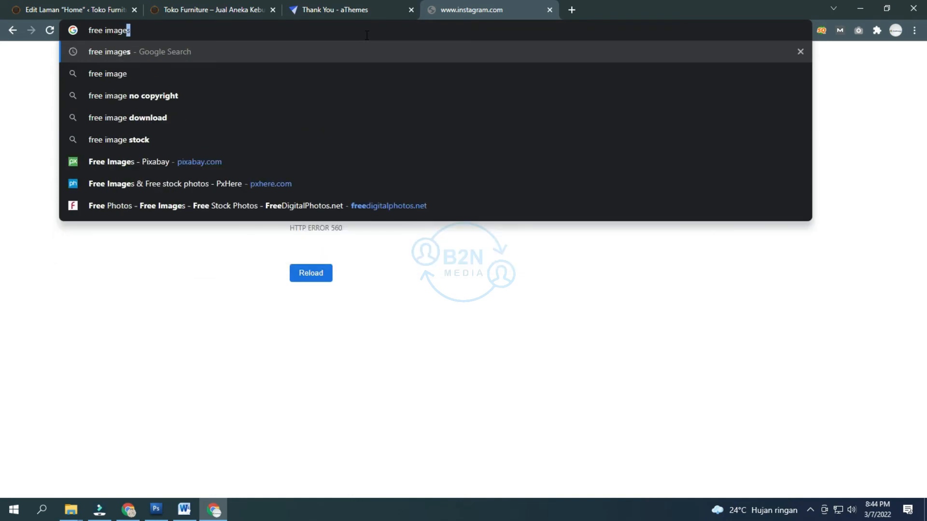
pyautogui.write('s')
pyautogui.press('Down')
pyautogui.press('Return')
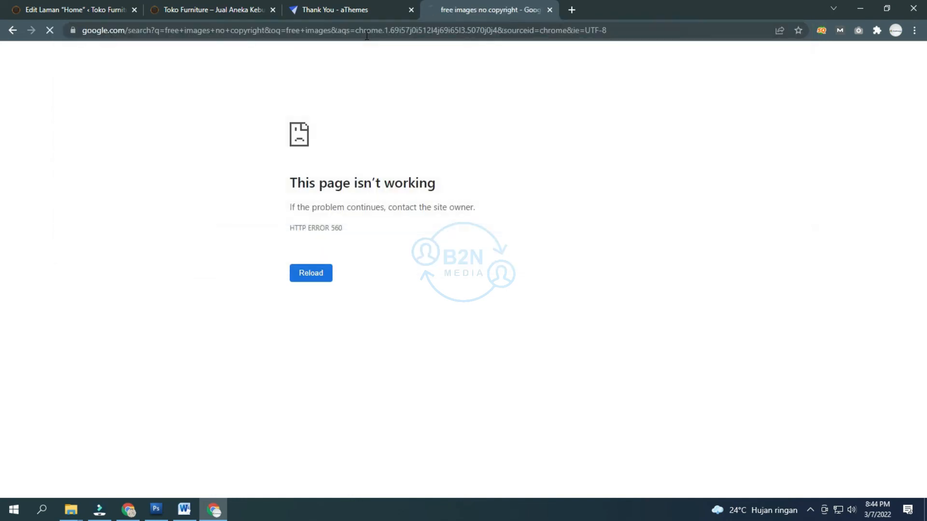
# Step: Open the Pexels search result in a new tab
pyautogui.scroll(-4, 323, 190)
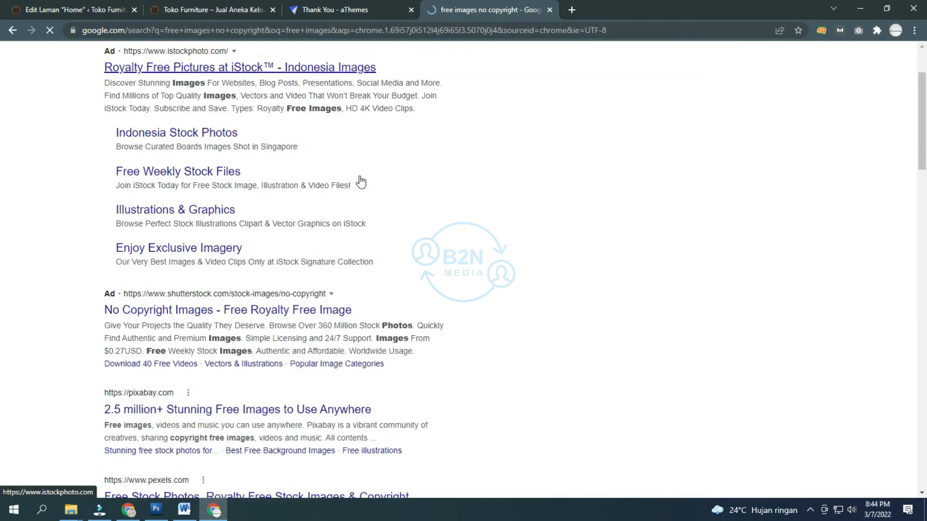
pyautogui.scroll(-2, 215, 254)
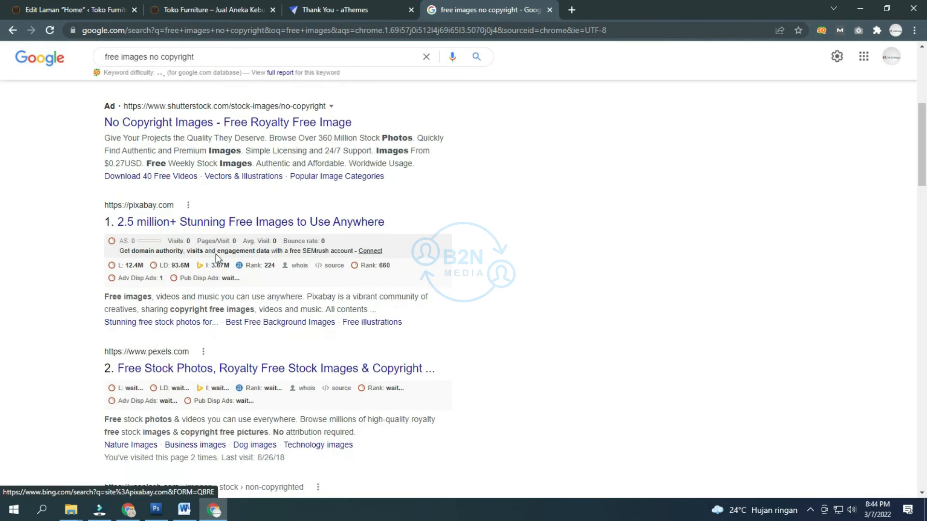
pyautogui.rightClick(198, 368)
pyautogui.click(271, 379)
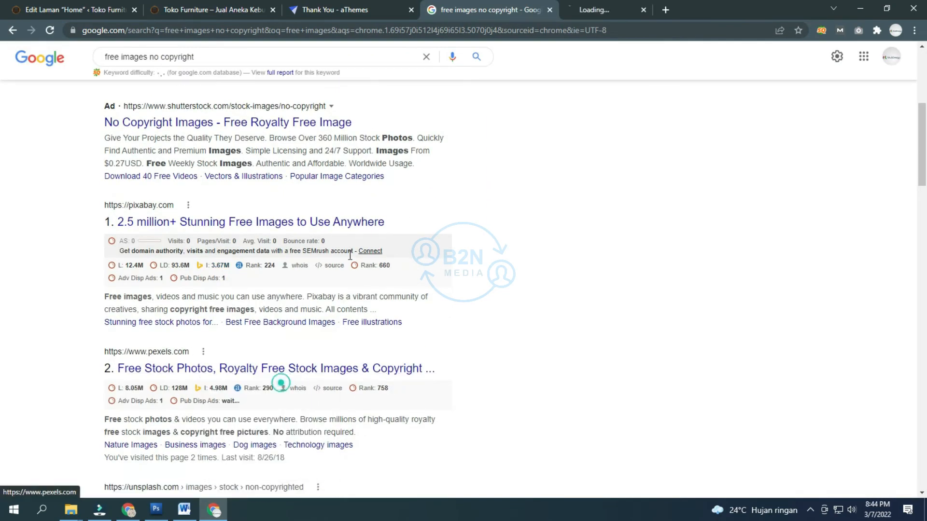
# Step: Search Pexels for 'living room' photos and browse the results
pyautogui.click(622, 6)
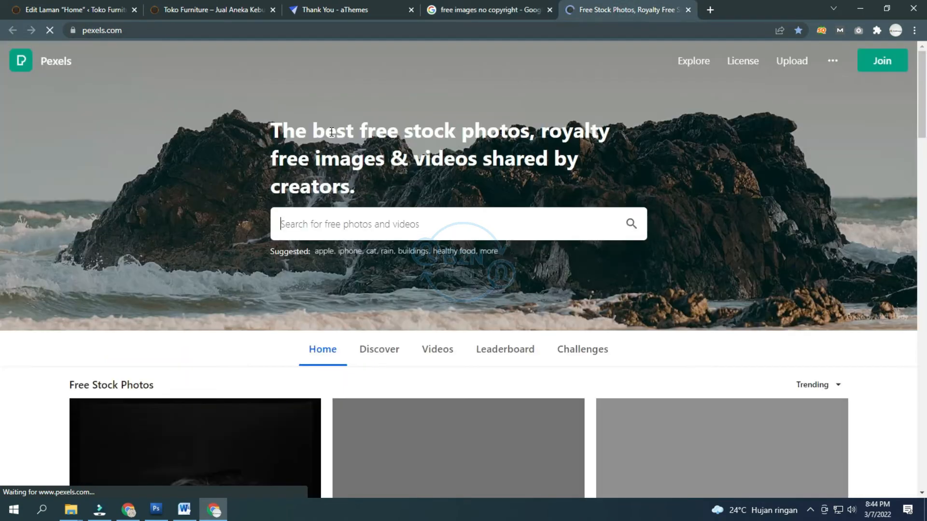
pyautogui.click(371, 210)
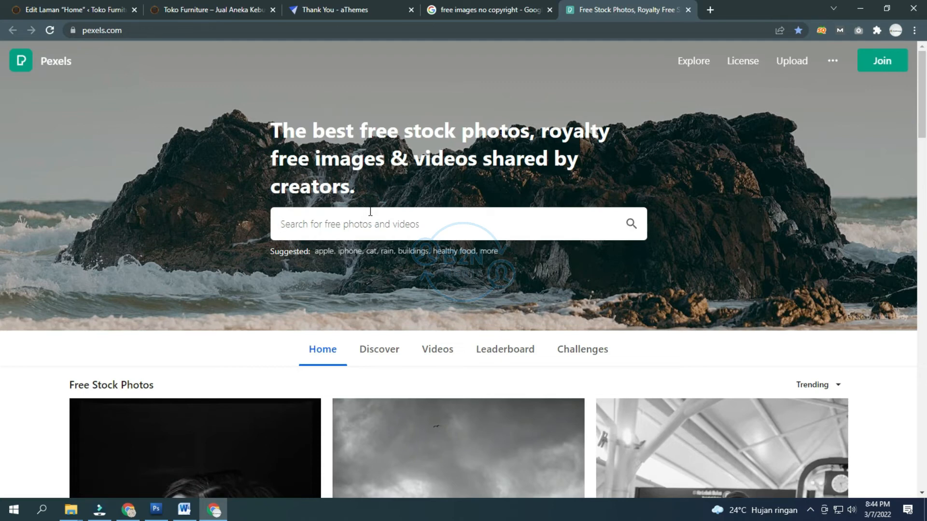
pyautogui.write('livi')
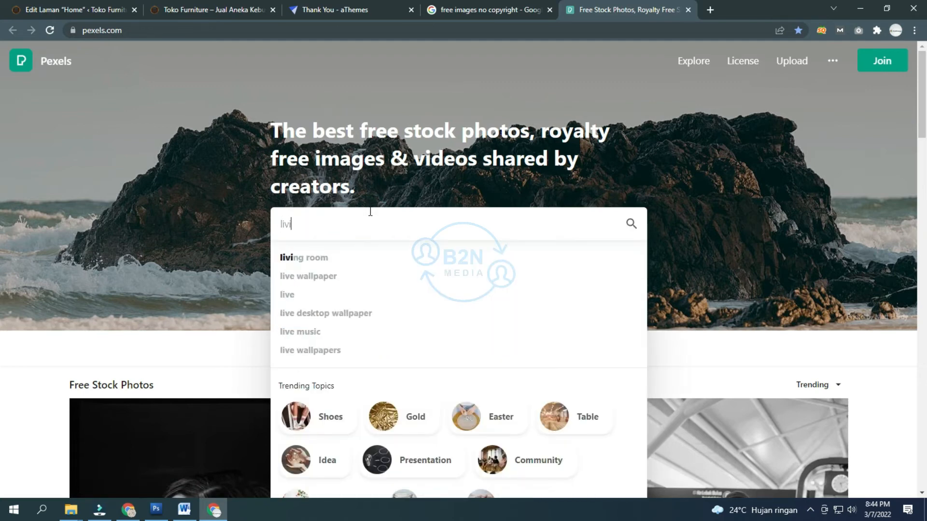
pyautogui.write('ng room')
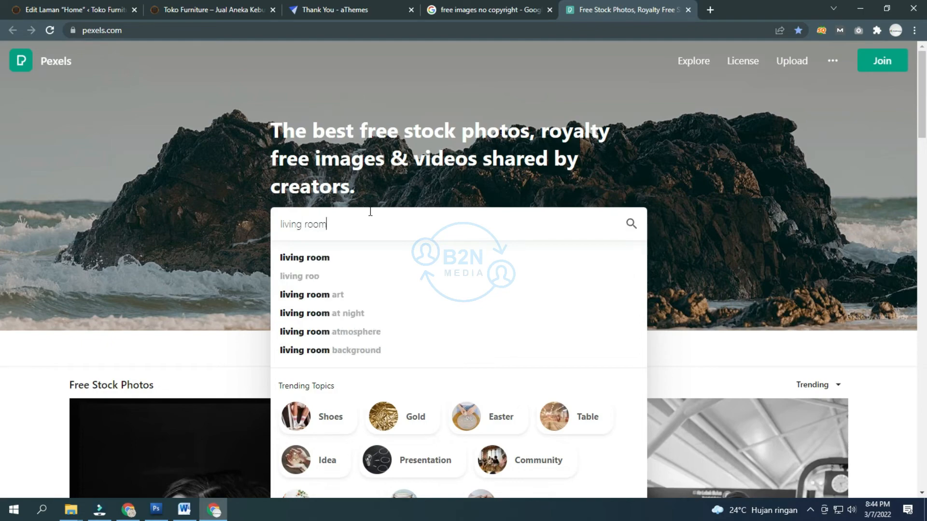
pyautogui.press('Return')
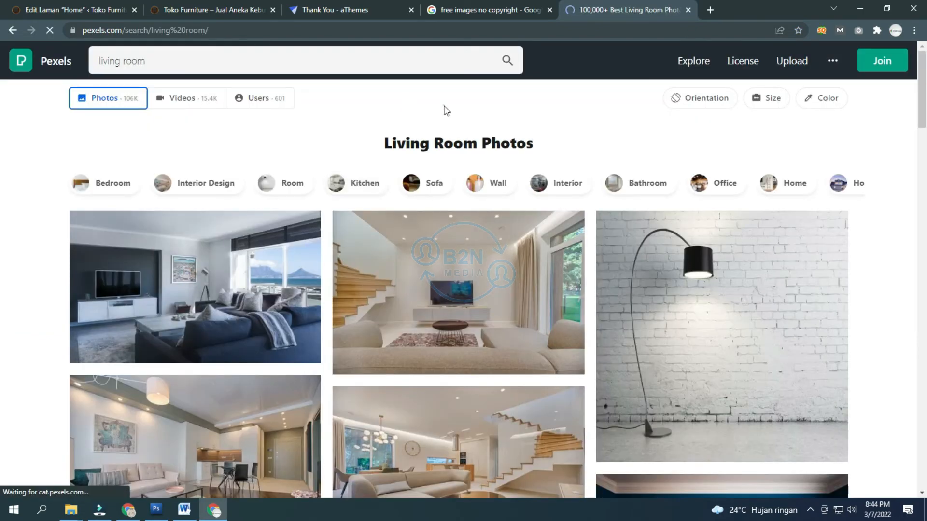
pyautogui.scroll(-3, 391, 113)
pyautogui.scroll(-4, 380, 120)
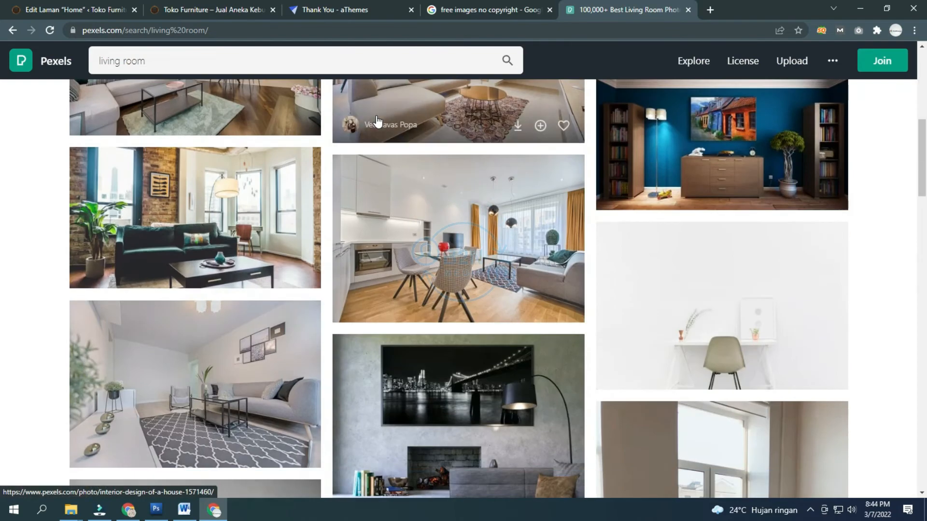
pyautogui.scroll(-5, 373, 120)
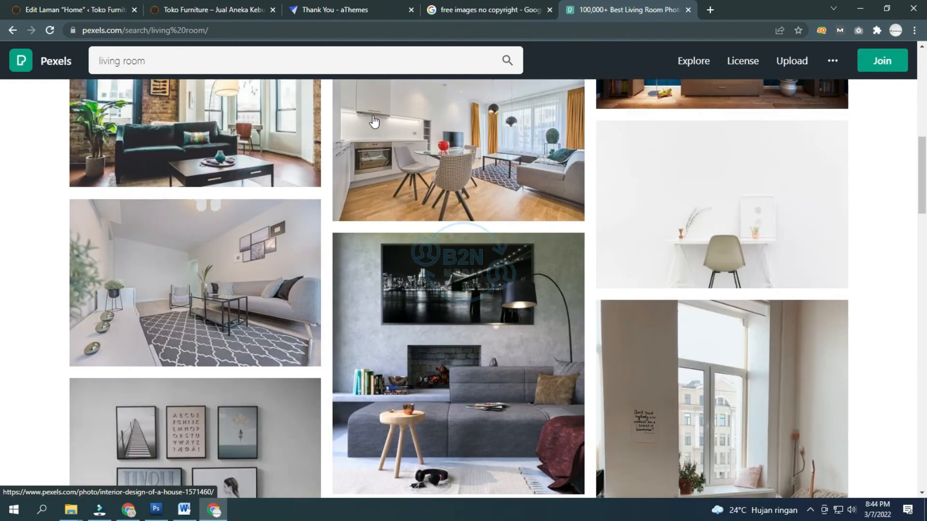
pyautogui.scroll(-2, 373, 120)
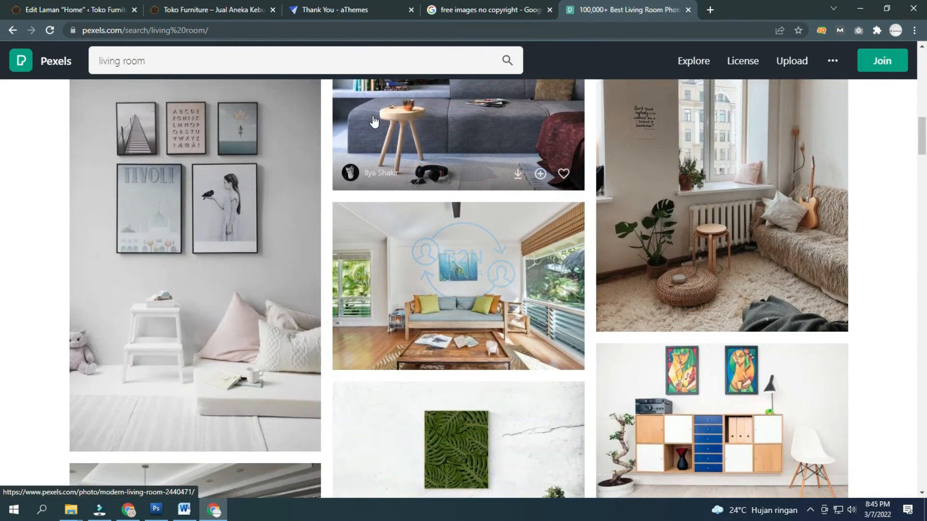
pyautogui.scroll(-2, 415, 178)
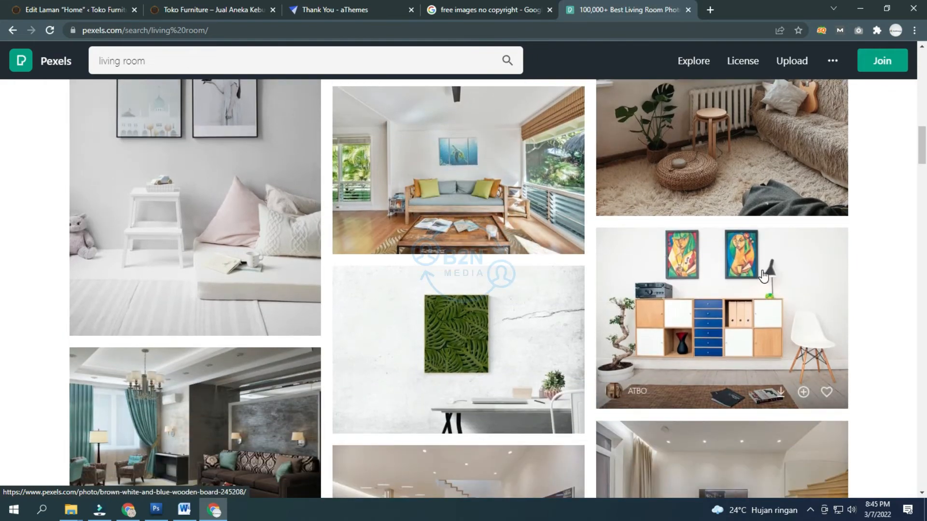
pyautogui.scroll(-3, 724, 218)
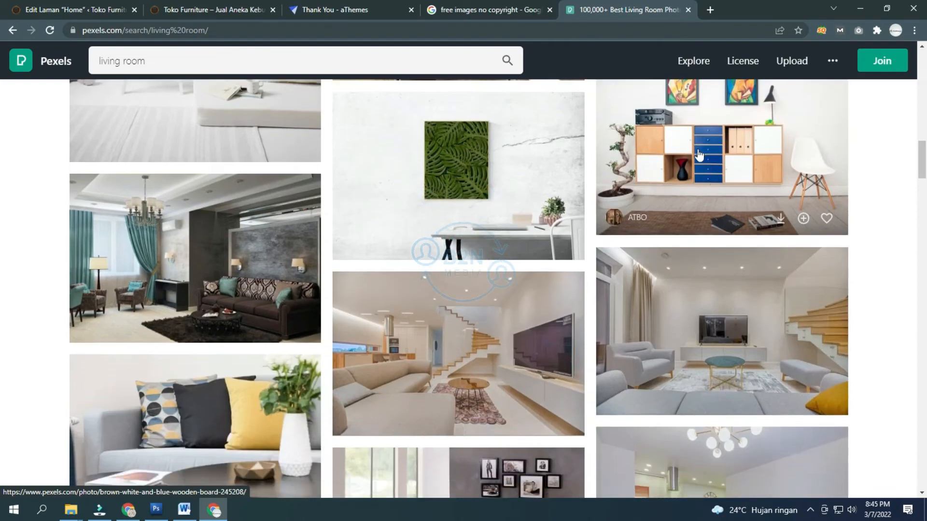
pyautogui.scroll(-6, 671, 159)
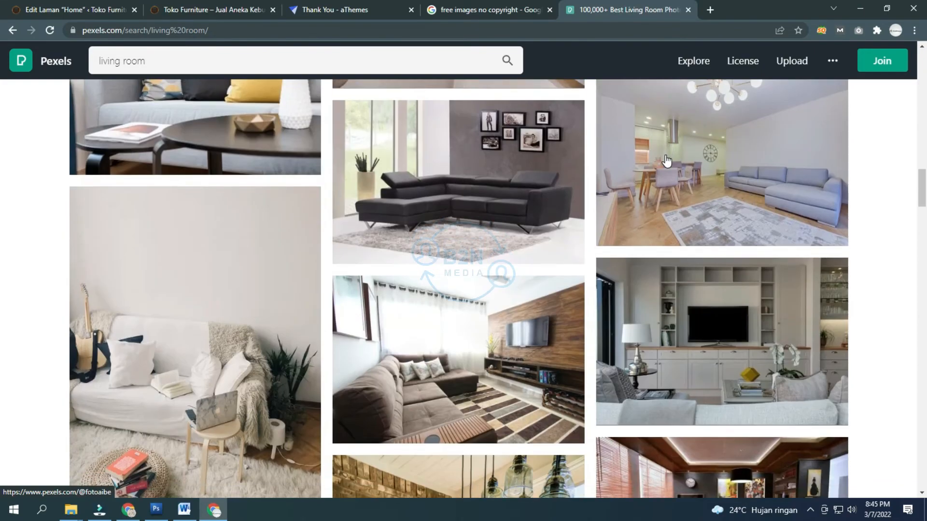
pyautogui.scroll(-9, 666, 159)
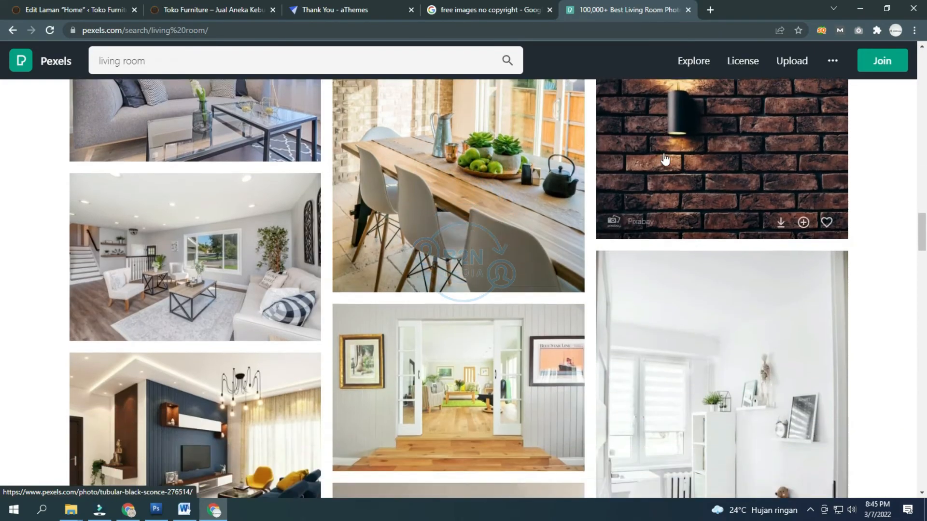
pyautogui.scroll(-12, 665, 158)
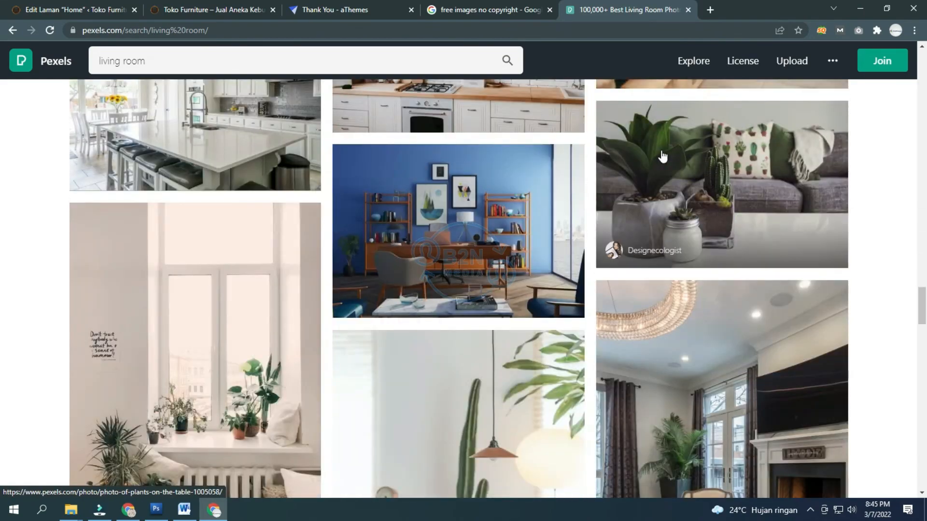
pyautogui.scroll(6, 662, 155)
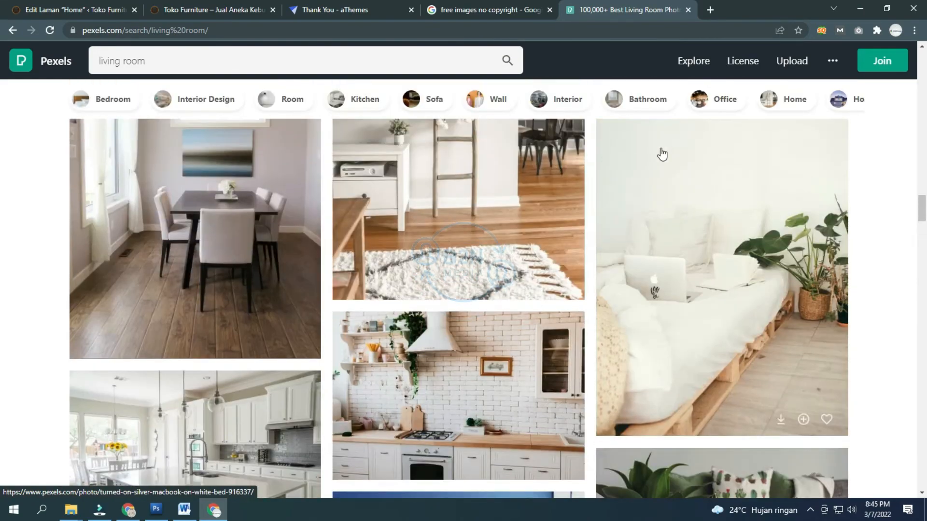
pyautogui.scroll(20, 662, 155)
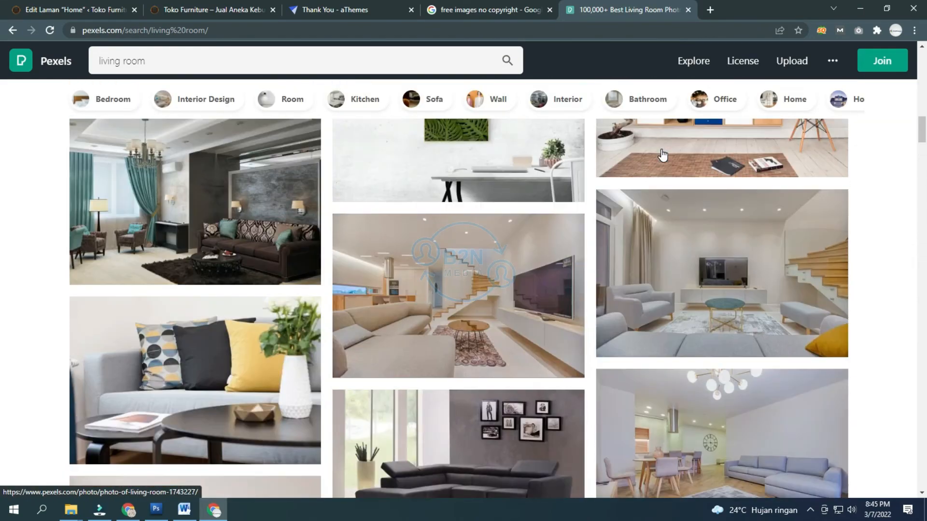
pyautogui.scroll(4, 663, 154)
# Step: Inspect the wooden cabinet photo with blue drawers and download it as pexels-atbo-245208.jpg
pyautogui.click(719, 193)
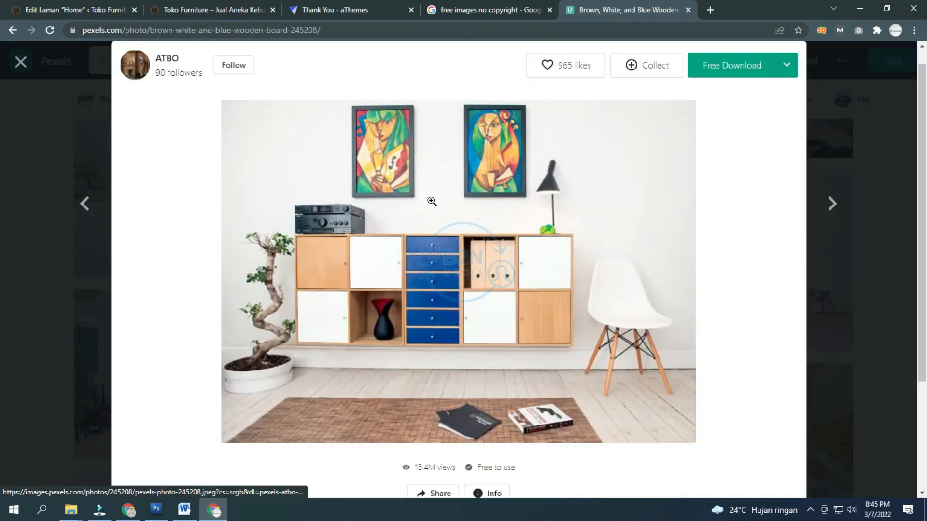
pyautogui.click(499, 233)
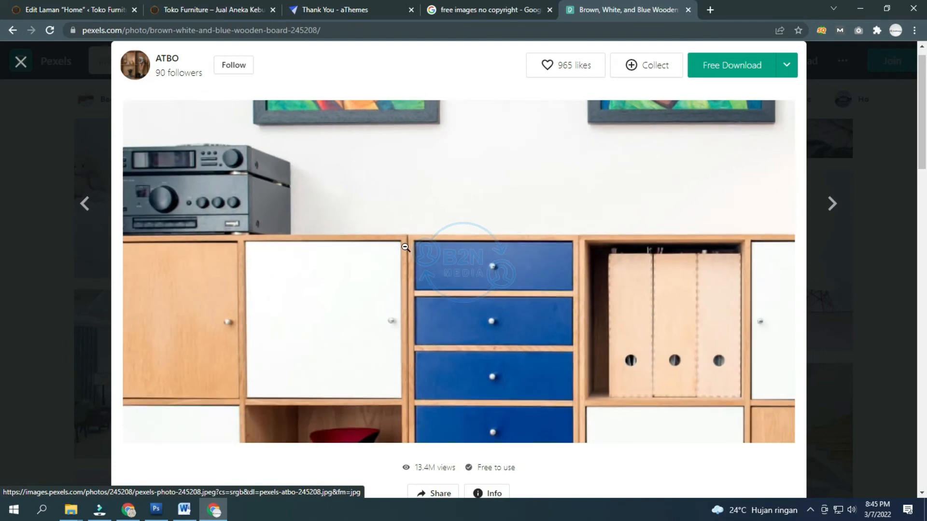
pyautogui.scroll(-7, 406, 249)
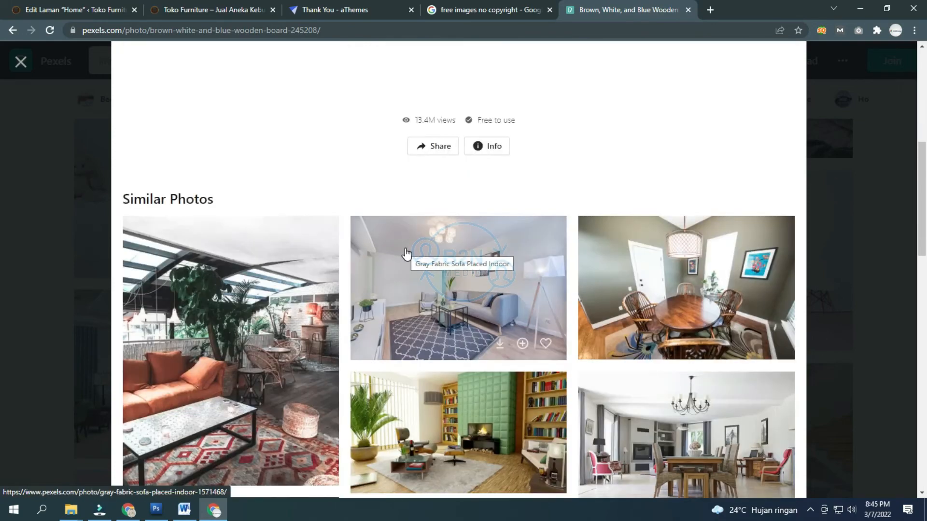
pyautogui.scroll(6, 407, 255)
pyautogui.scroll(5, 407, 254)
pyautogui.click(401, 258)
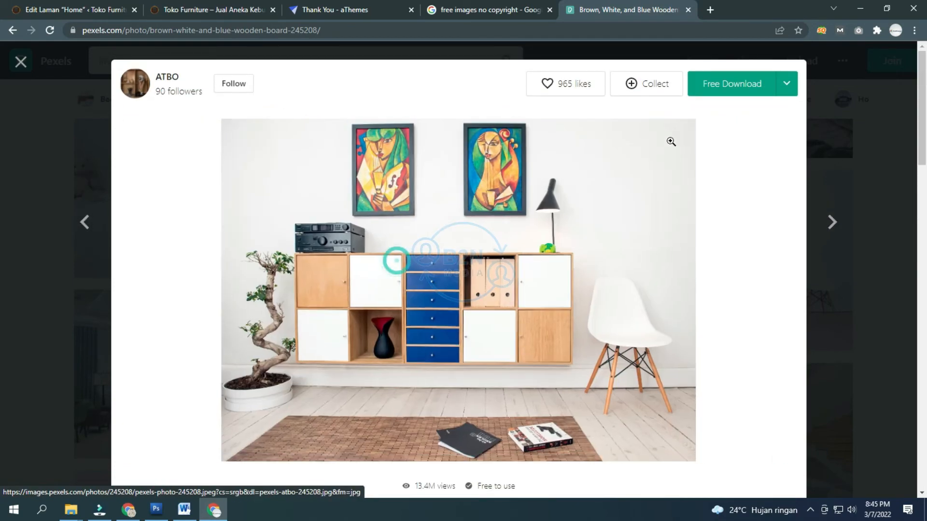
pyautogui.click(722, 83)
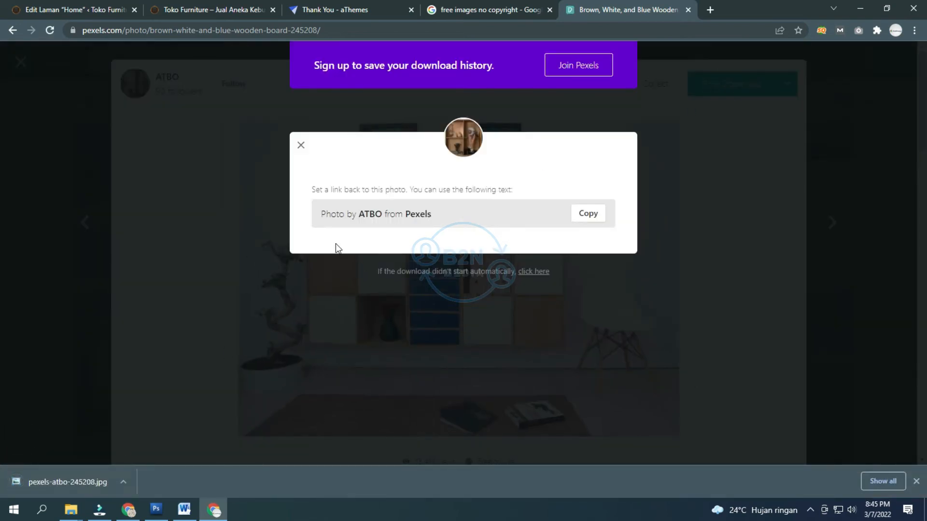
pyautogui.click(99, 6)
pyautogui.click(157, 7)
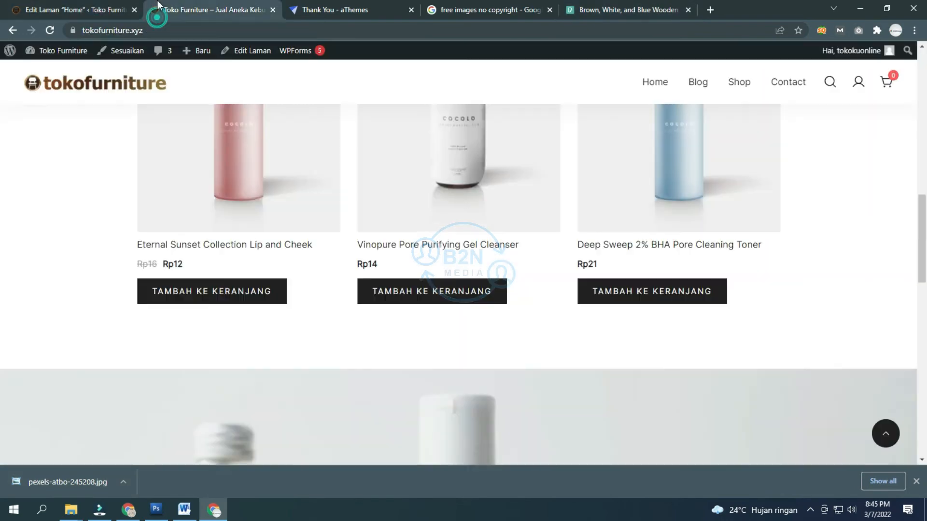
# Step: Back in the Home page editor, remove the hero container's current background image
pyautogui.click(118, 12)
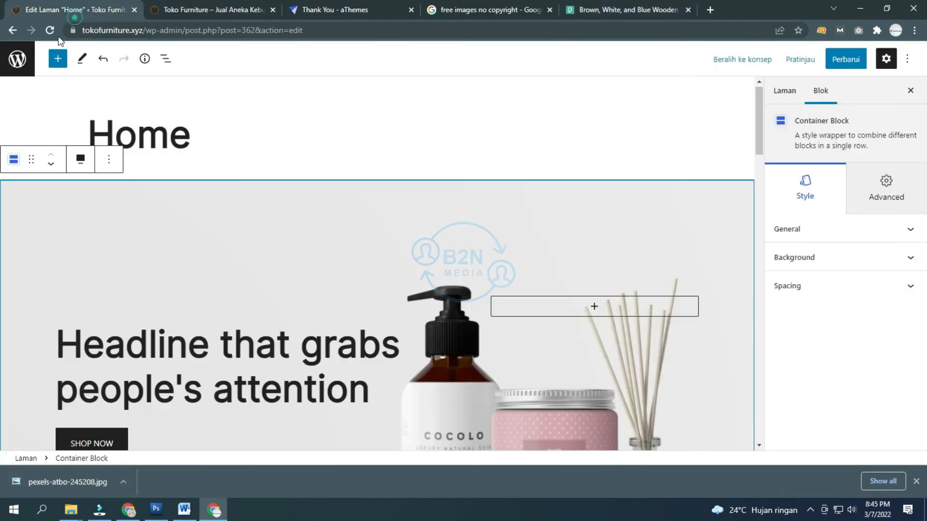
pyautogui.click(843, 231)
pyautogui.click(843, 217)
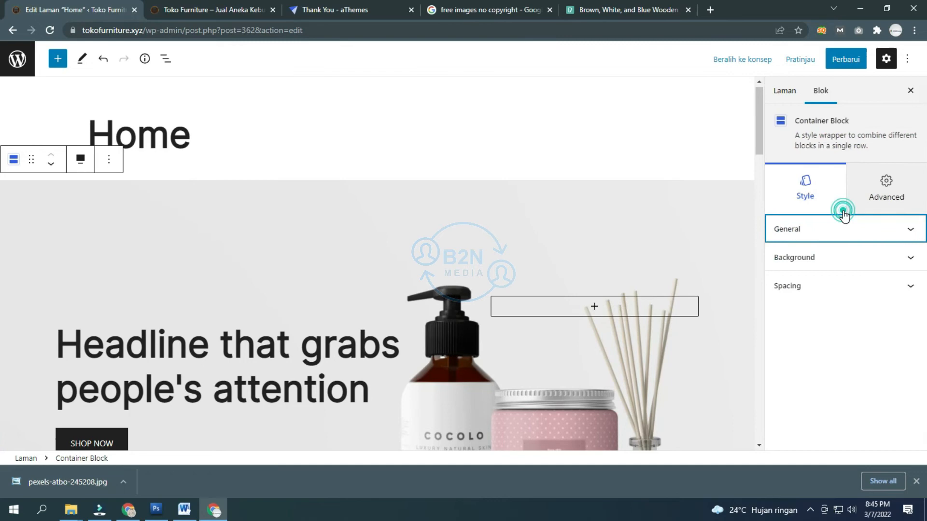
pyautogui.click(830, 258)
pyautogui.click(798, 304)
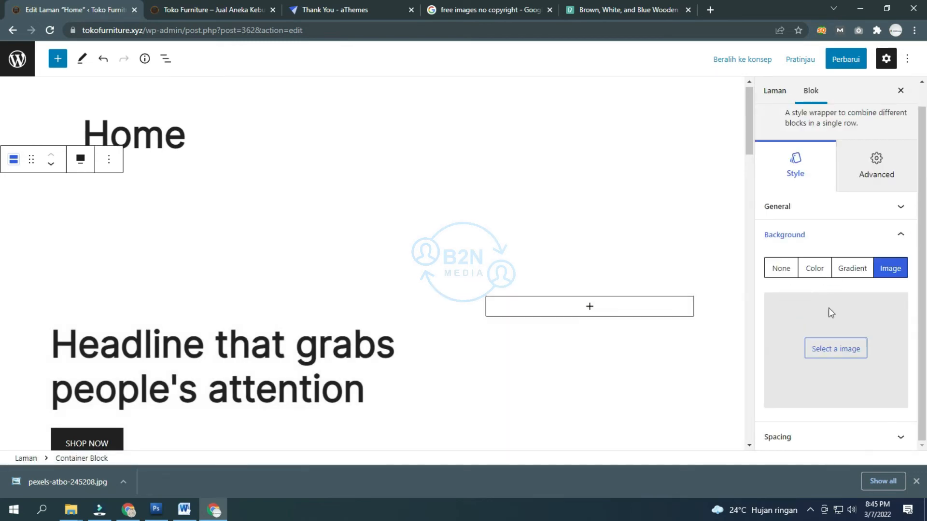
# Step: Start uploading a new background image from the computer
pyautogui.click(836, 348)
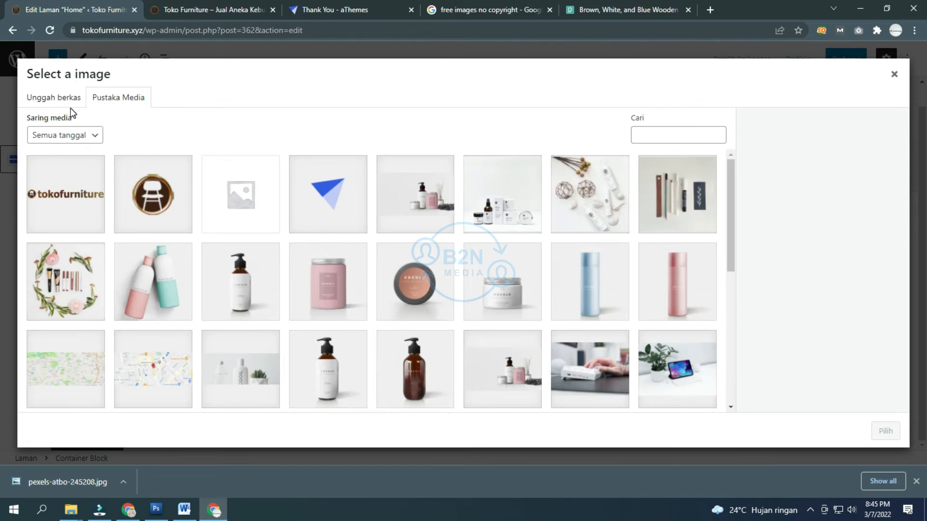
pyautogui.click(62, 98)
pyautogui.click(458, 263)
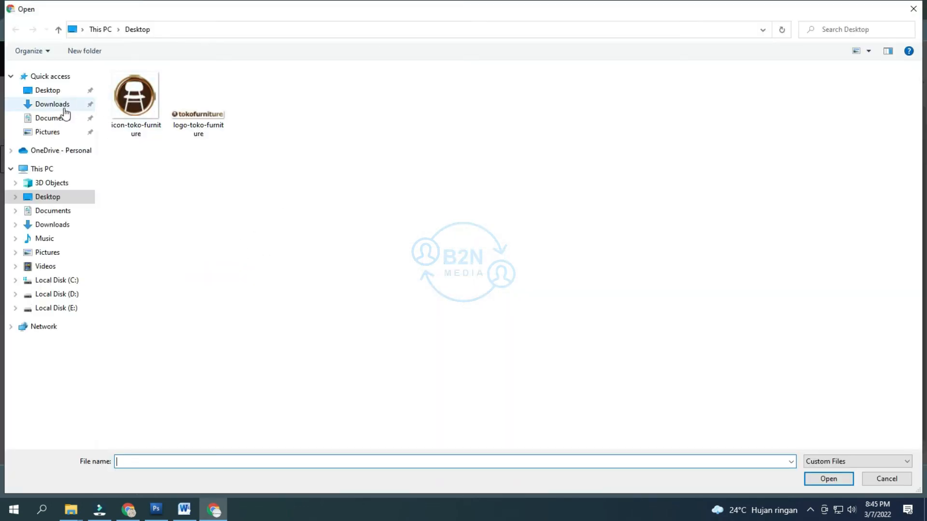
# Step: In Downloads, rename the cabinet photo to koleksi-ruang-tamu-di-toko-furniture-murah and upload it
pyautogui.click(64, 109)
pyautogui.click(123, 110)
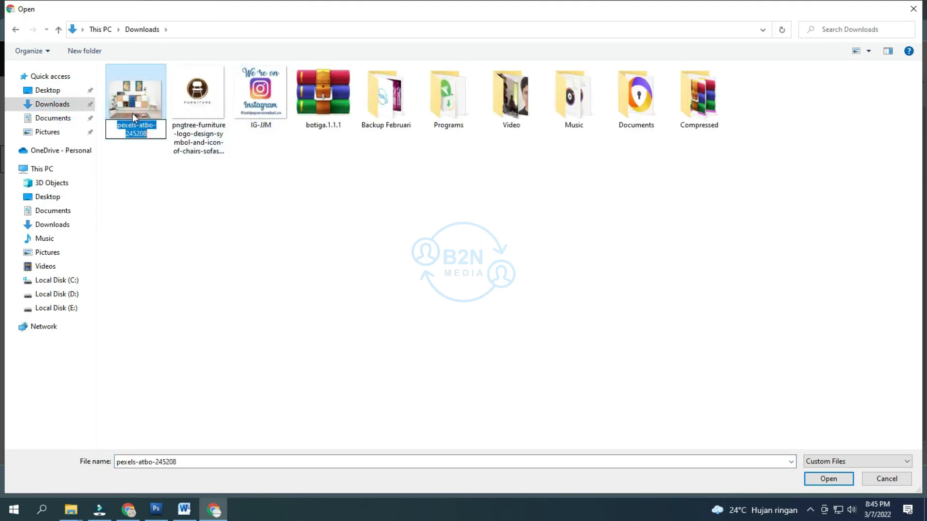
pyautogui.click(131, 113)
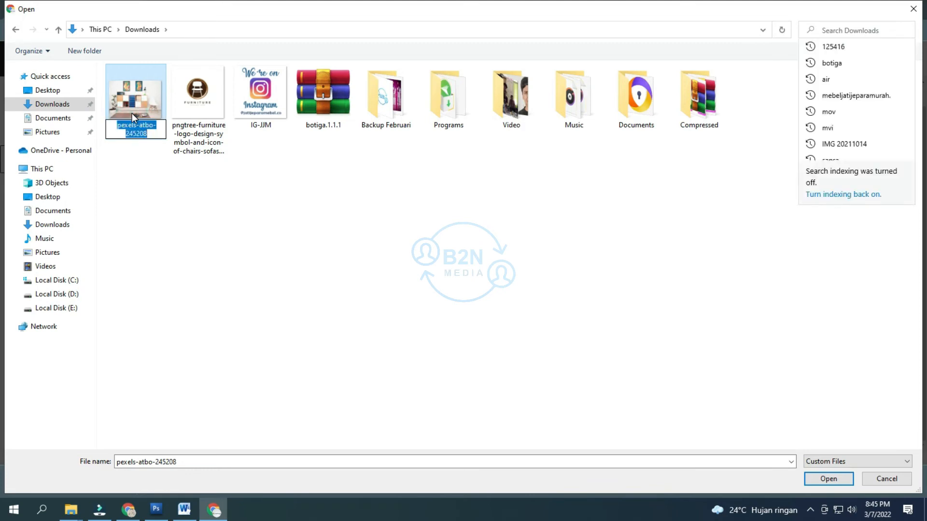
pyautogui.write('ko')
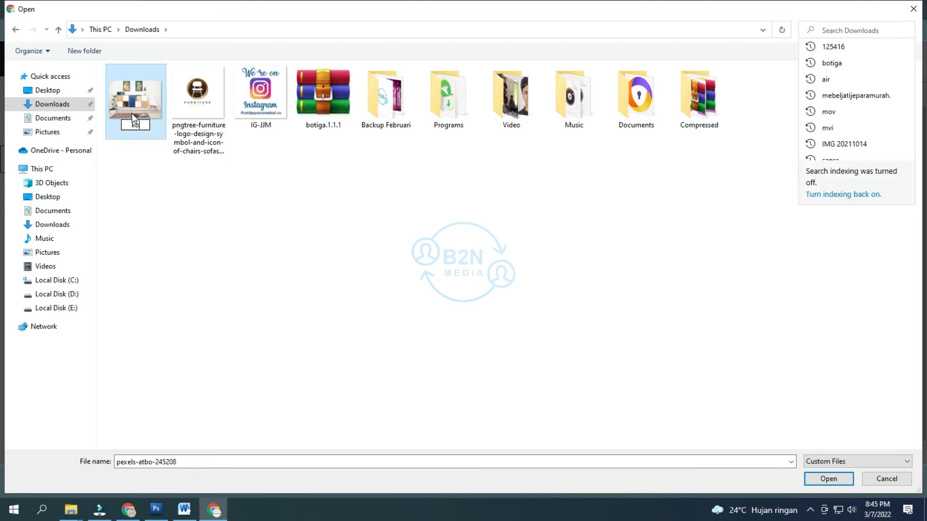
pyautogui.write('leksi-ruang-tamu-d')
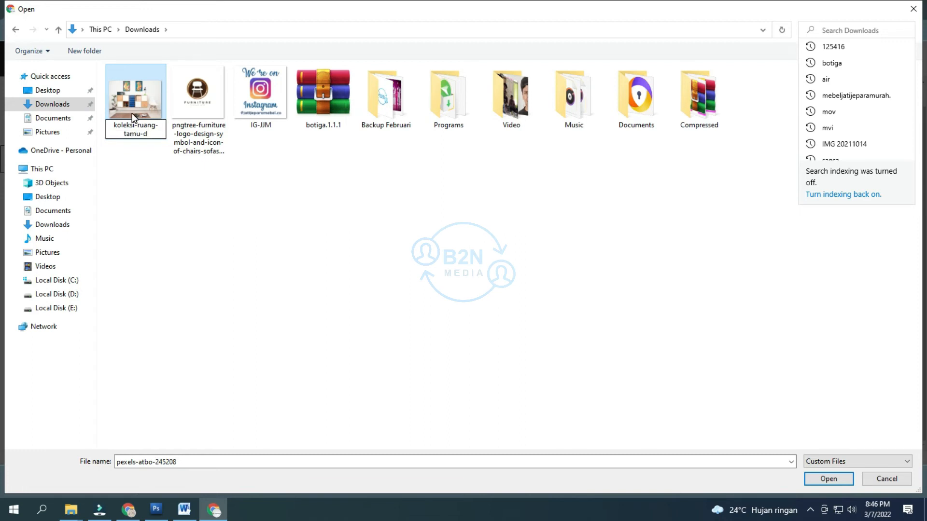
pyautogui.write('i-')
pyautogui.press('BackSpace')
pyautogui.write('i-toko-furniture')
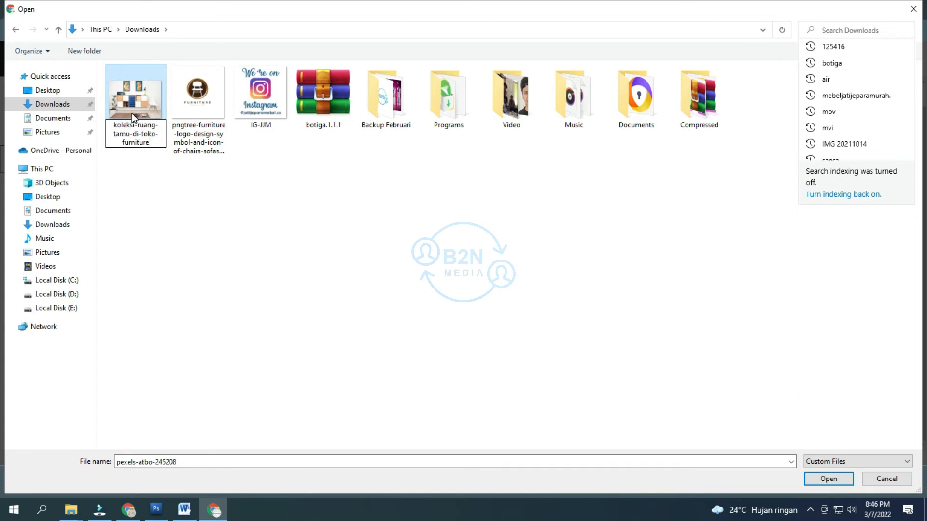
pyautogui.write('-murah')
pyautogui.press('Return')
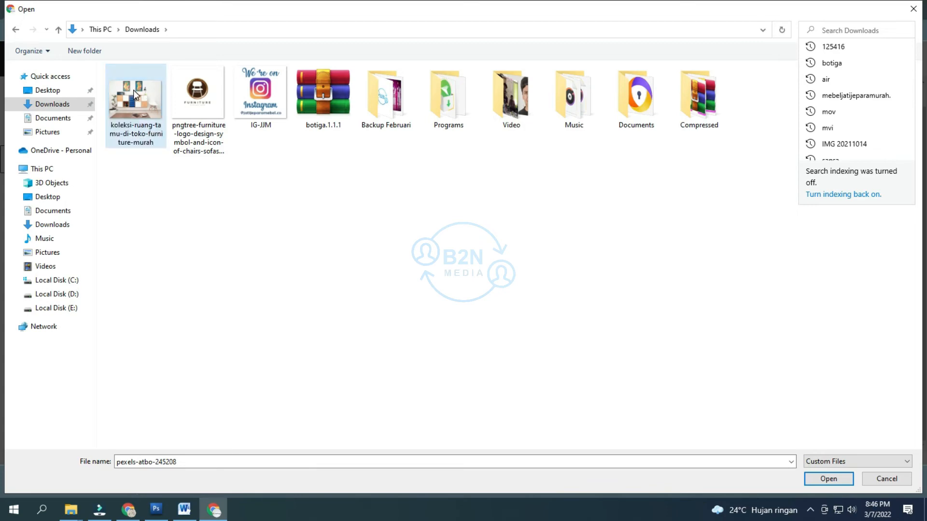
pyautogui.doubleClick(133, 89)
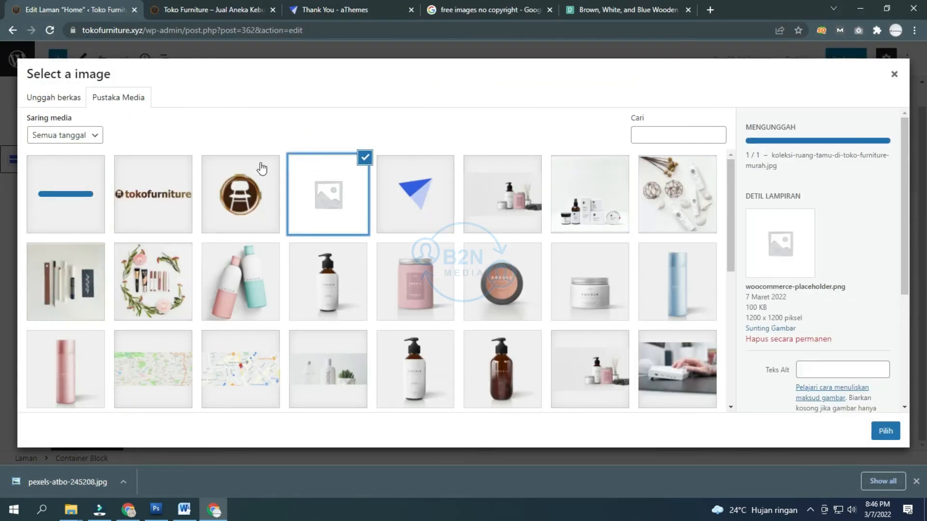
# Step: Select the newly uploaded cabinet photo in the media library
pyautogui.click(87, 201)
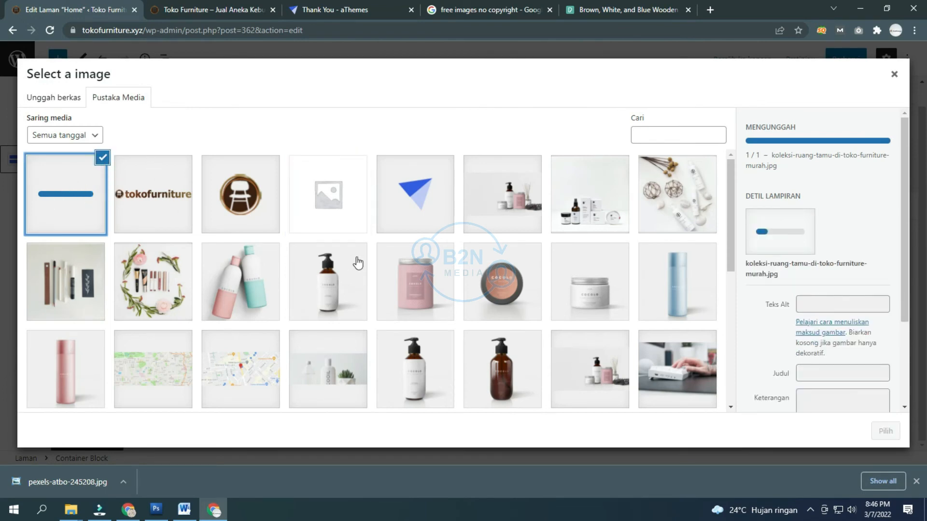
pyautogui.scroll(-5, 436, 239)
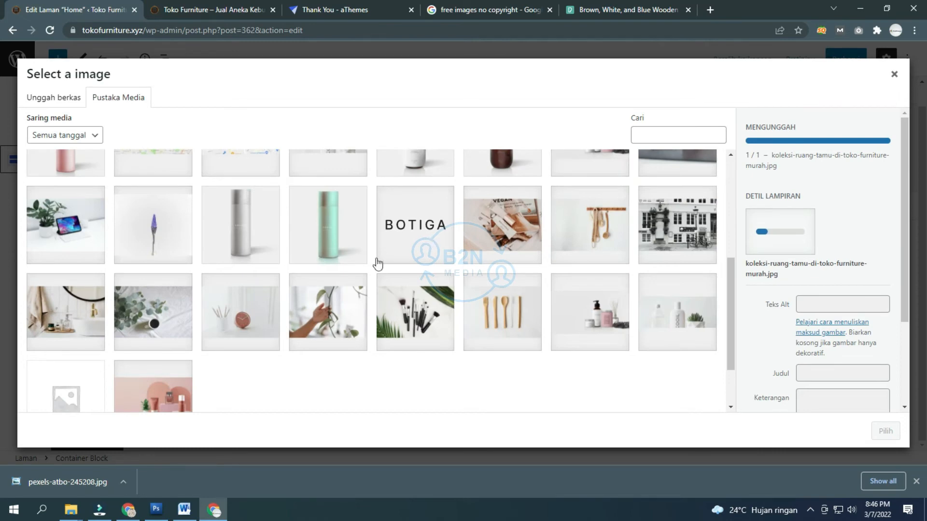
pyautogui.scroll(-2, 197, 309)
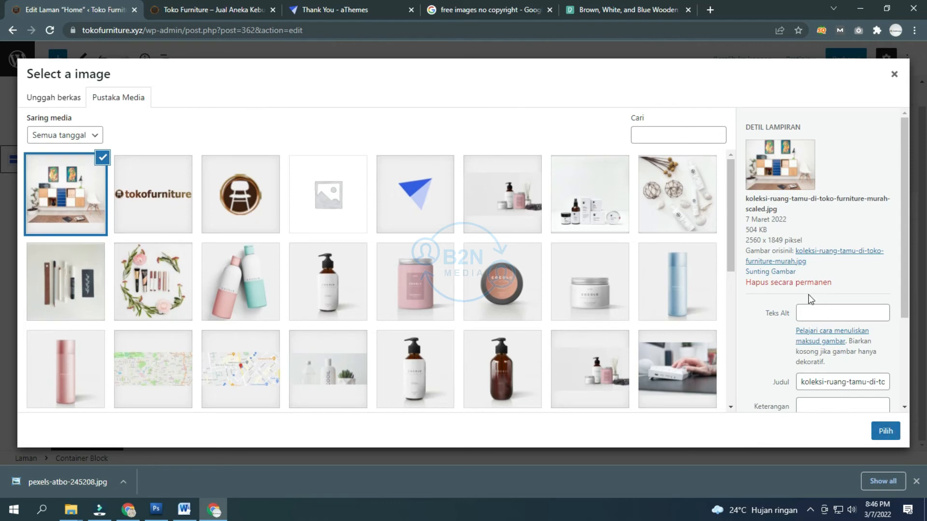
# Step: Copy the photo's title into alt text, caption and description, and apply it as background
pyautogui.click(814, 319)
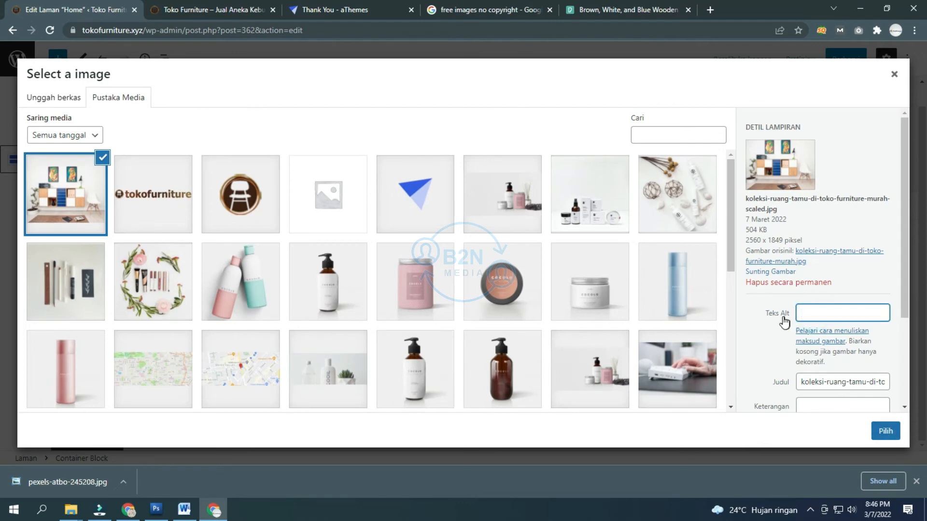
pyautogui.scroll(-1, 780, 321)
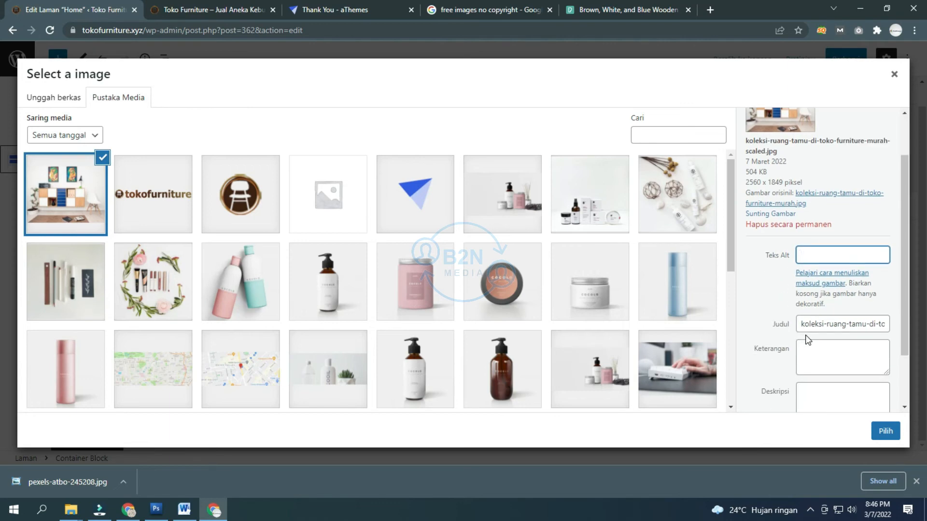
pyautogui.tripleClick(812, 324)
pyautogui.hotkey('ctrl', 'c')
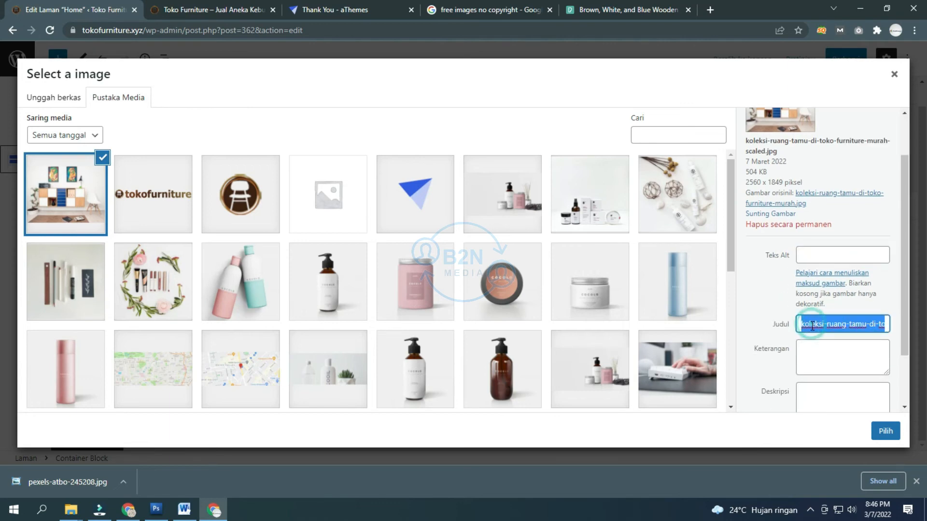
pyautogui.click(832, 252)
pyautogui.hotkey('ctrl', 'v')
pyautogui.click(823, 349)
pyautogui.hotkey('ctrl', 'v')
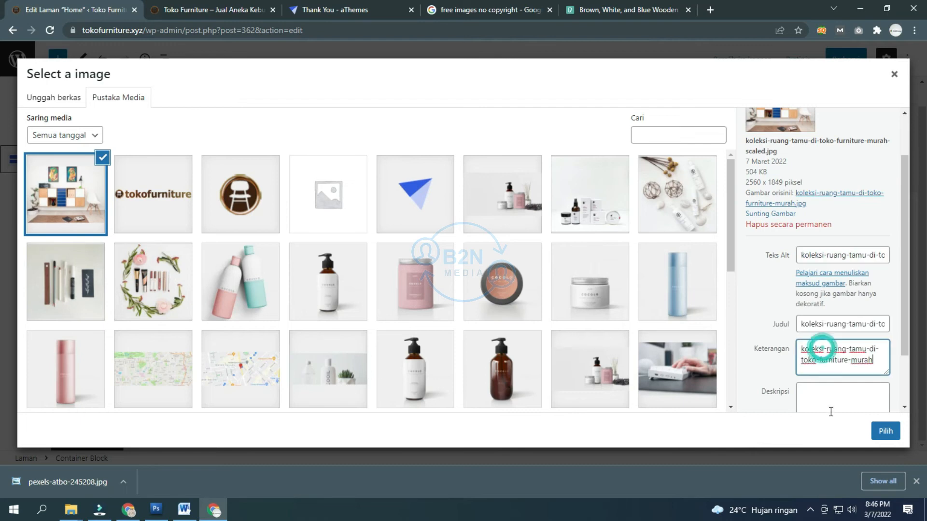
pyautogui.click(831, 403)
pyautogui.hotkey('ctrl', 'v')
pyautogui.click(885, 431)
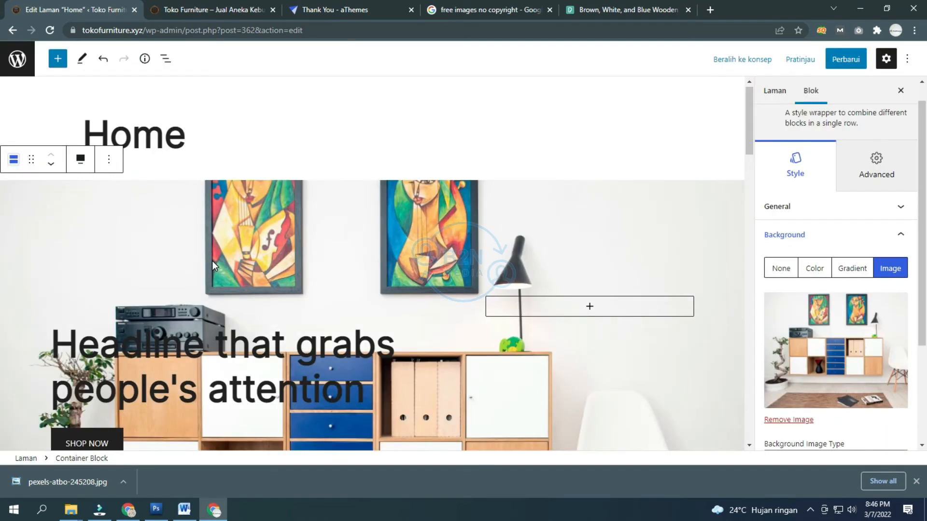
# Step: Select the hero headline and save the page changes so far
pyautogui.scroll(-3, 213, 261)
pyautogui.scroll(-1, 210, 265)
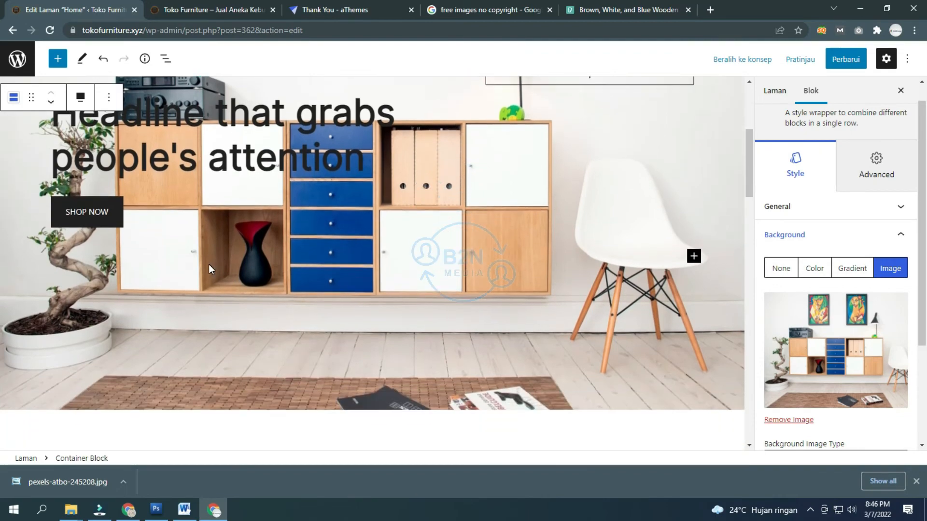
pyautogui.scroll(2, 209, 264)
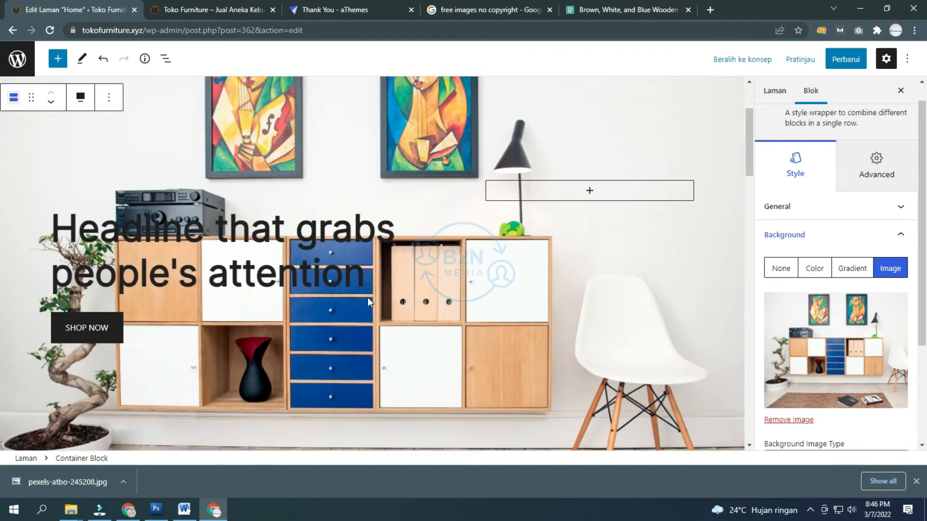
pyautogui.tripleClick(187, 232)
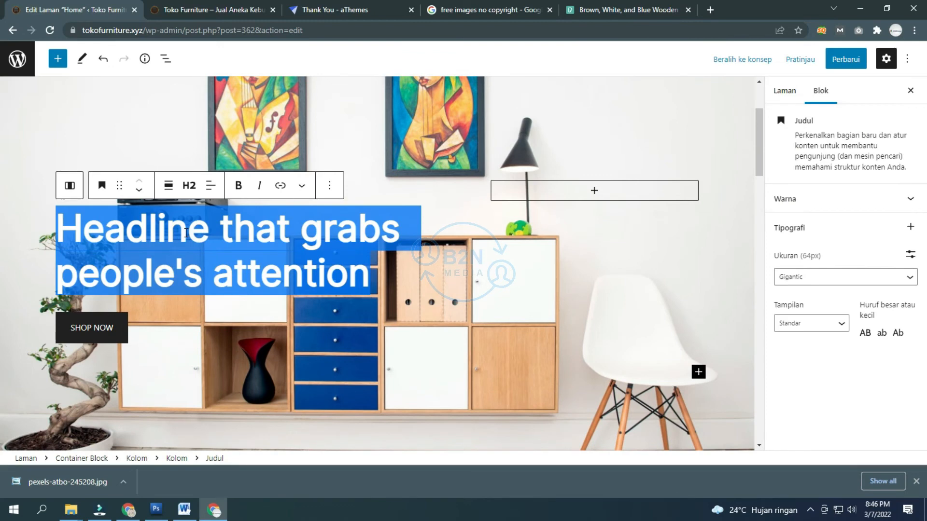
pyautogui.hotkey('ctrl', 's')
# Step: Retype the headline as 'Home Living Room' with 'Modern & Minimalis' on the next line
pyautogui.write('H')
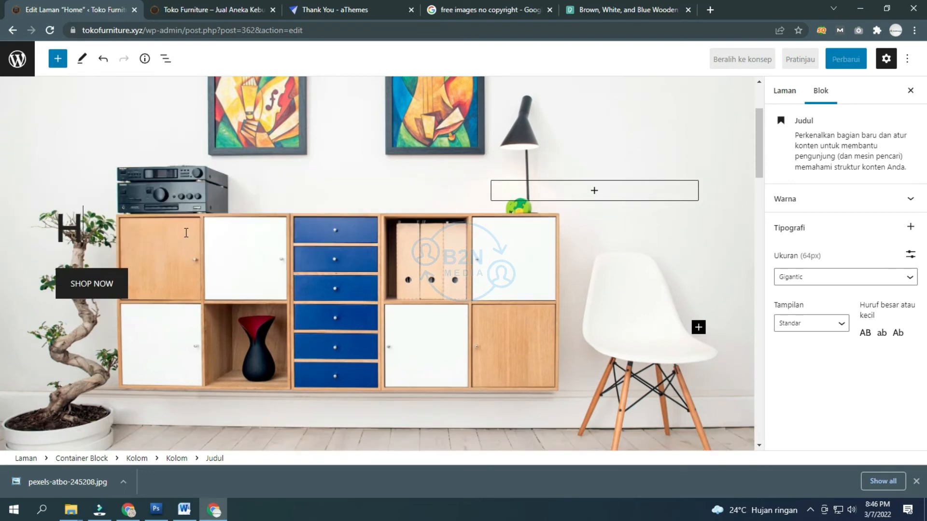
pyautogui.write('ome Living')
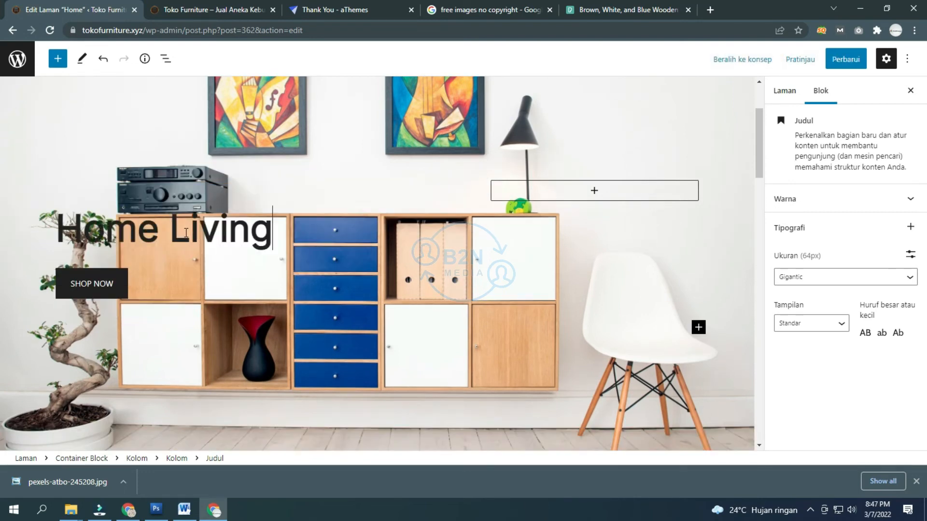
pyautogui.write(' Room')
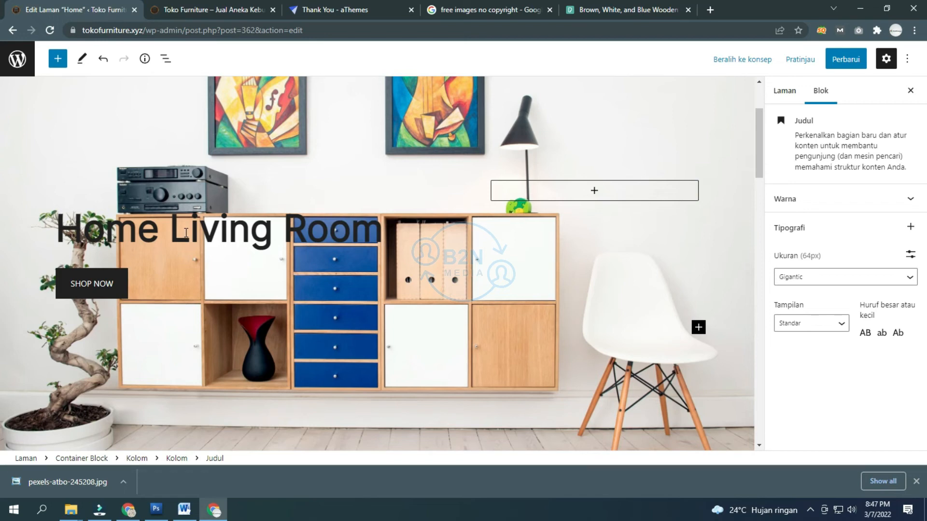
pyautogui.scroll(-1, 186, 233)
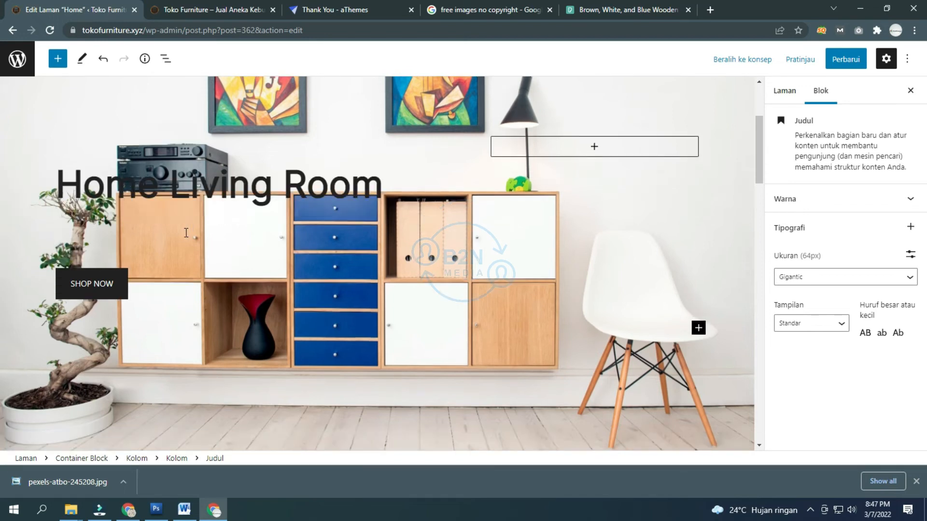
pyautogui.write('Moder')
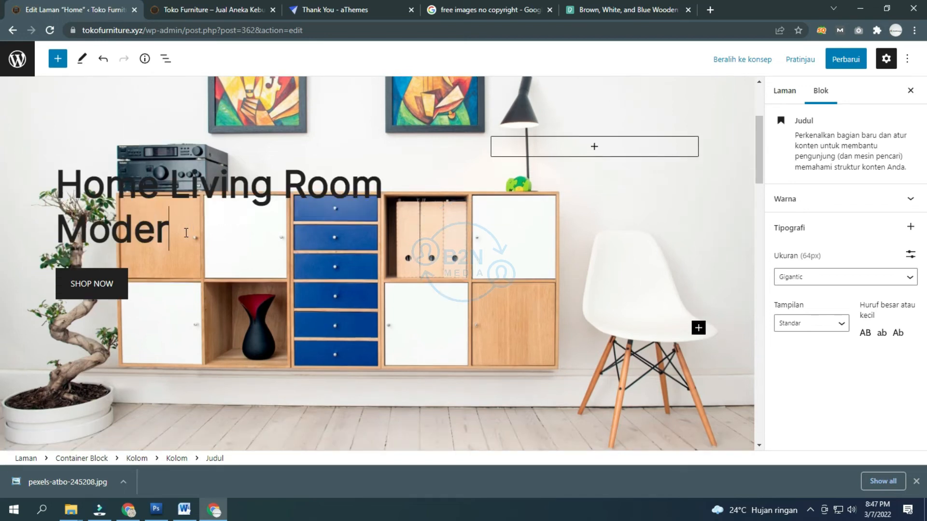
pyautogui.write('n &')
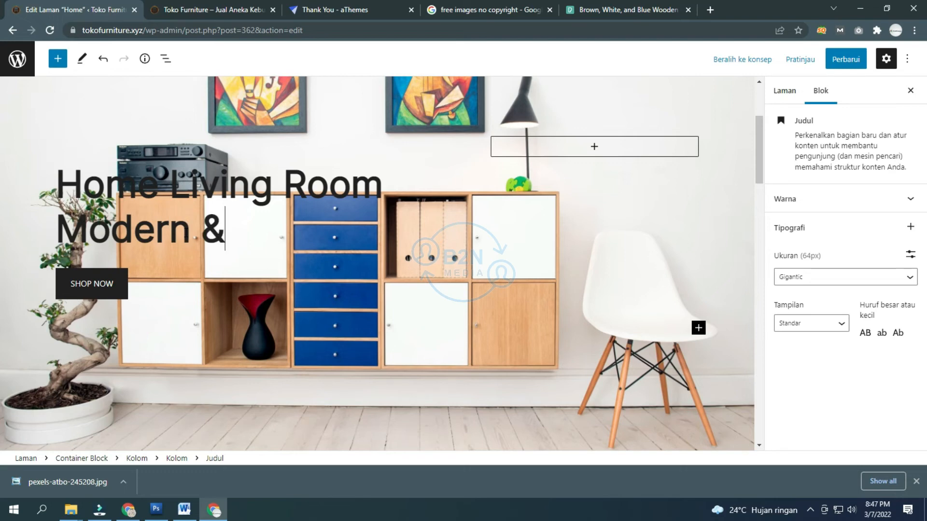
pyautogui.write(' Minimalis')
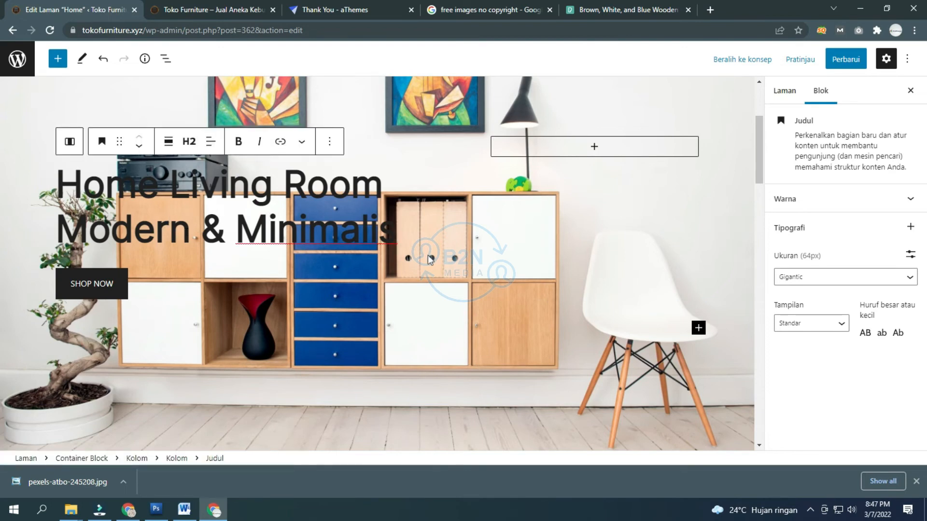
pyautogui.moveTo(397, 230)
pyautogui.mouseDown()
pyautogui.moveTo(48, 226)
pyautogui.moveTo(46, 182)
pyautogui.moveTo(75, 181)
pyautogui.moveTo(43, 178)
pyautogui.moveTo(392, 236)
pyautogui.mouseUp()
pyautogui.click(130, 165)
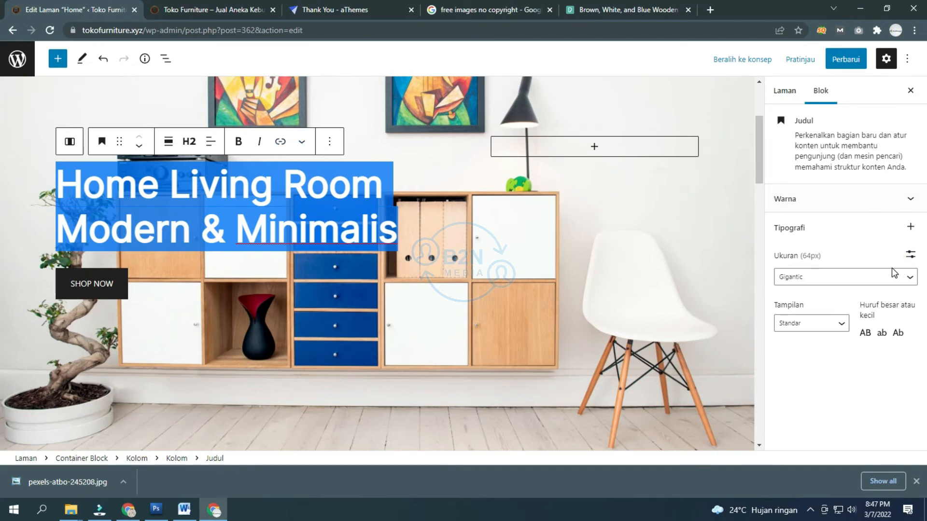
pyautogui.click(848, 198)
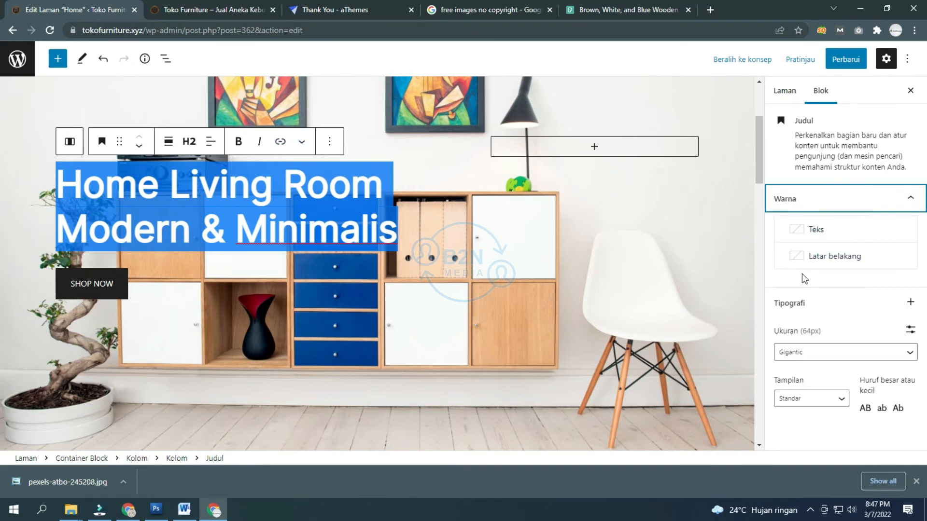
pyautogui.click(810, 236)
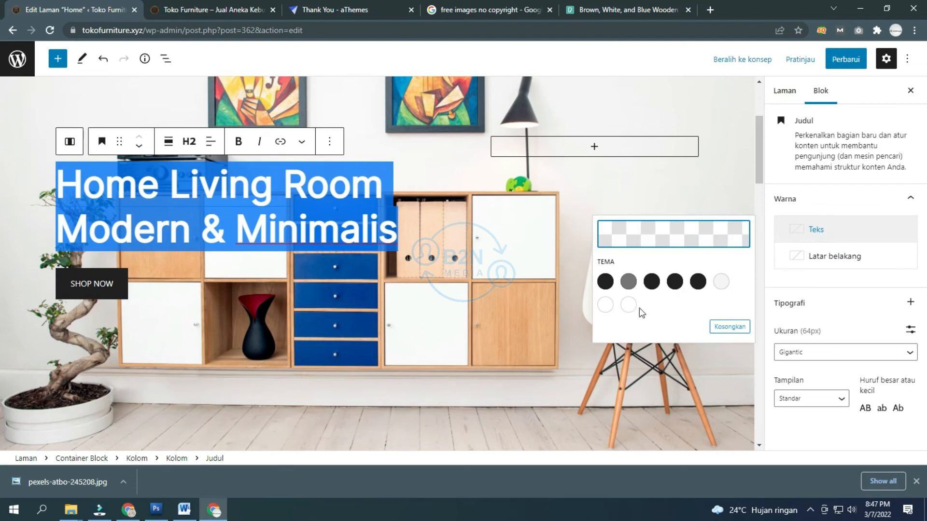
pyautogui.click(627, 305)
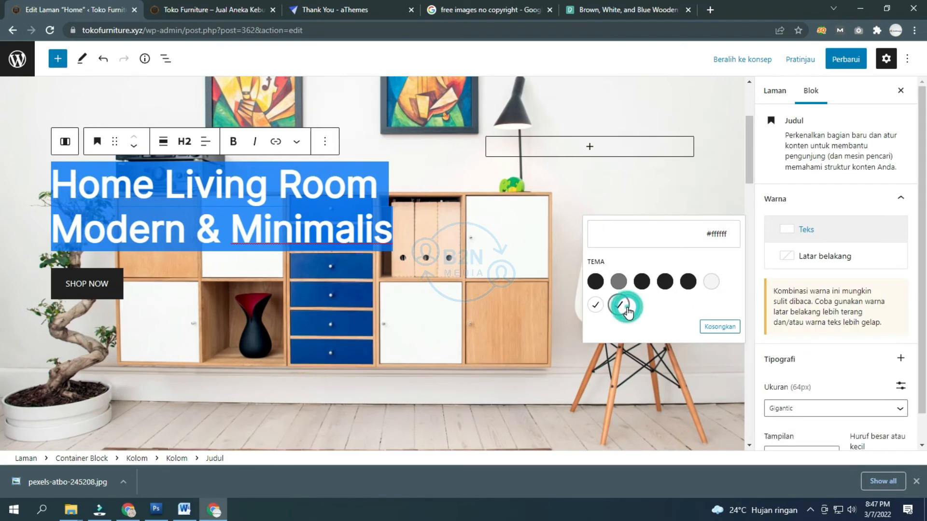
pyautogui.click(195, 282)
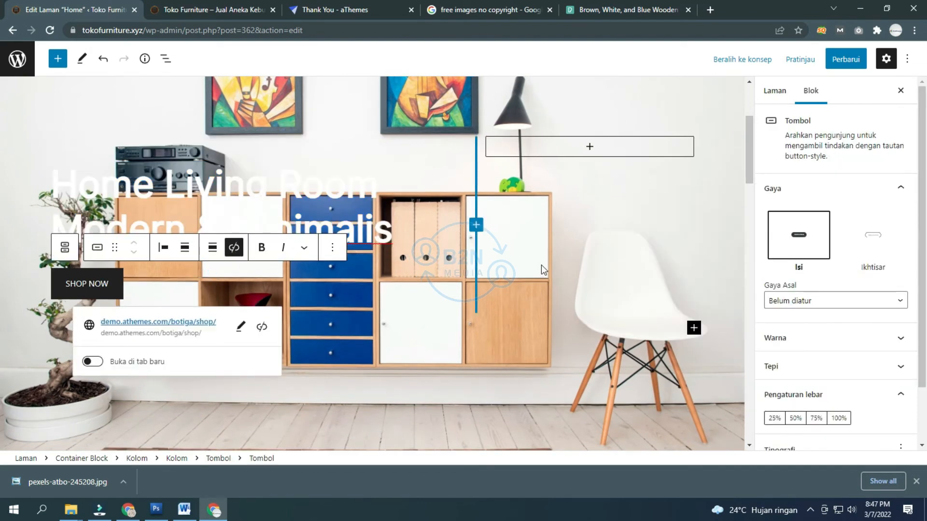
pyautogui.click(138, 193)
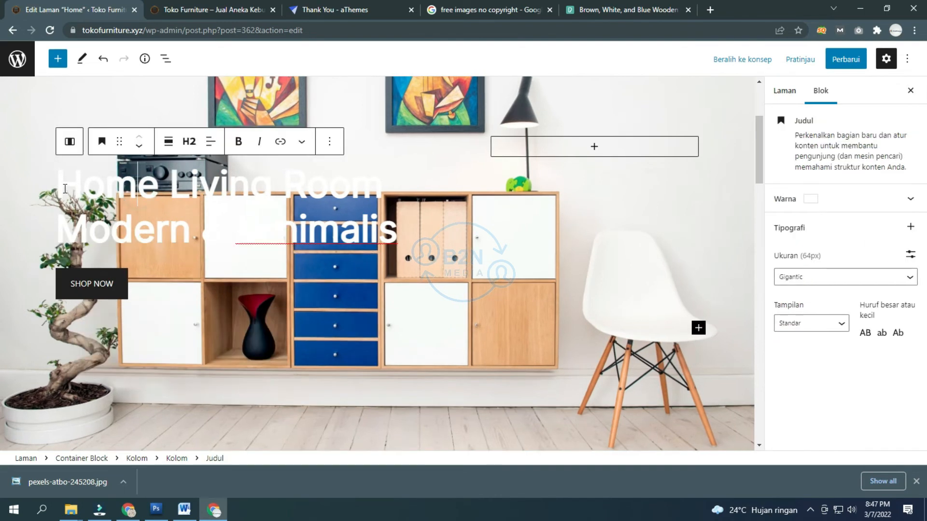
pyautogui.moveTo(64, 187); pyautogui.dragTo(450, 226)
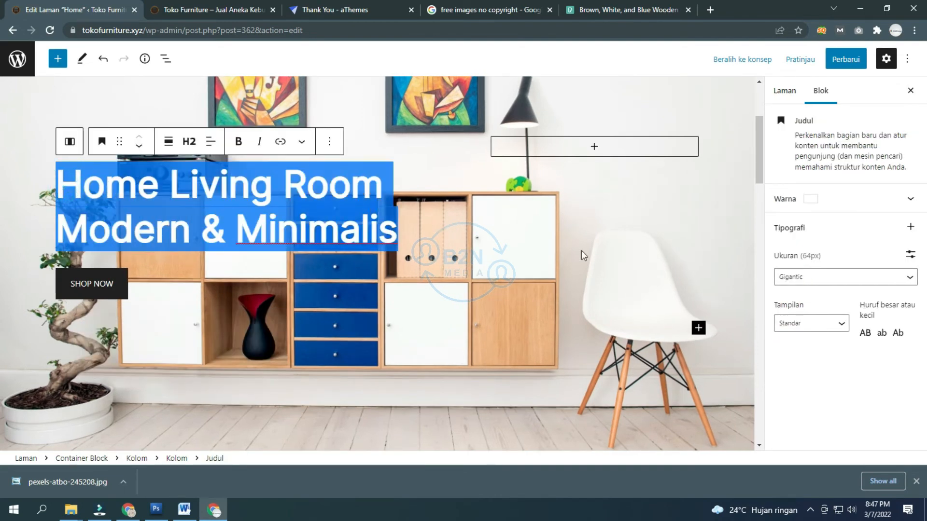
pyautogui.click(817, 208)
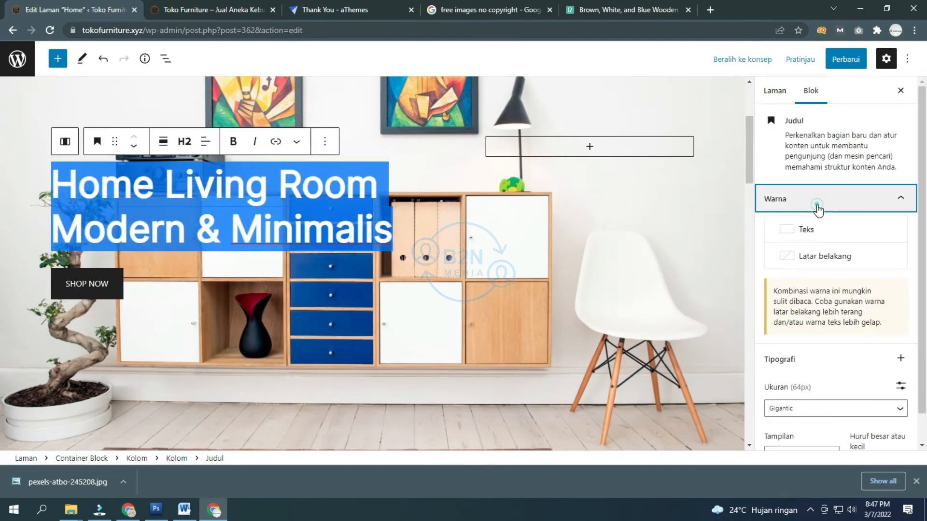
pyautogui.click(794, 229)
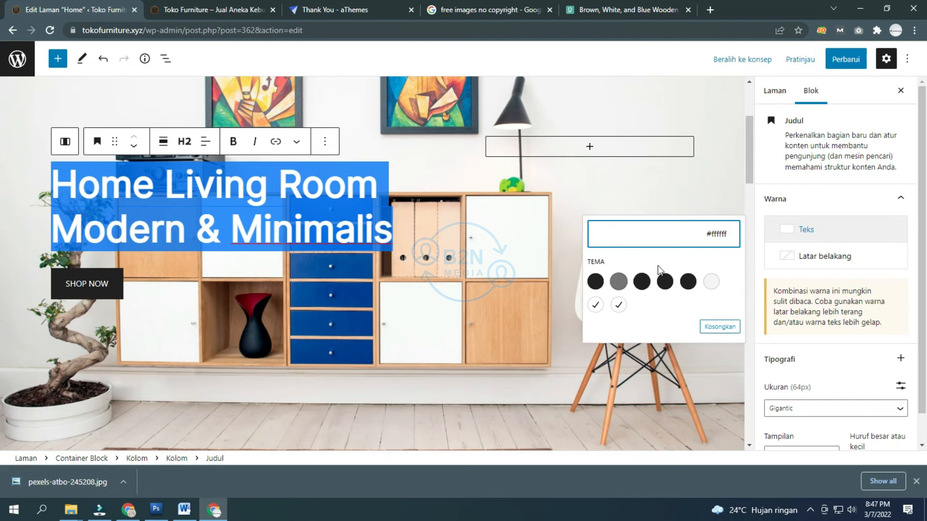
pyautogui.click(722, 323)
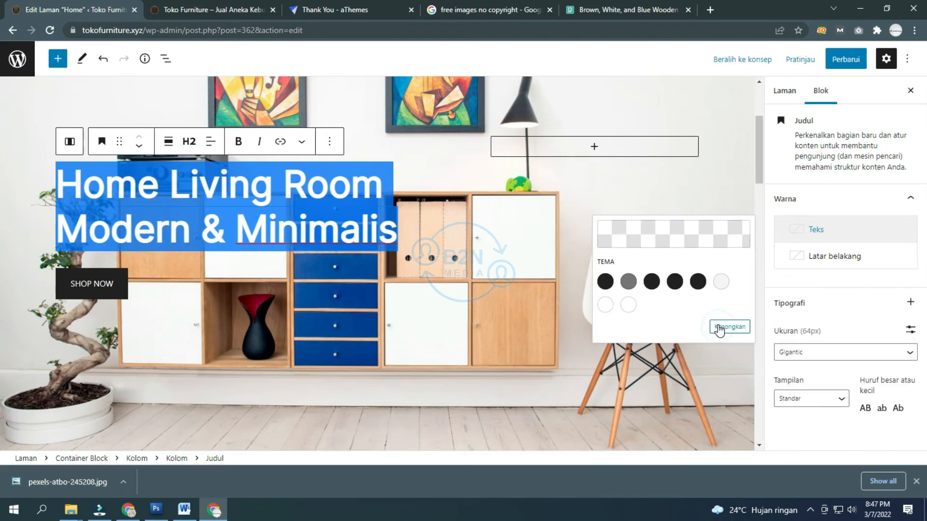
pyautogui.click(290, 268)
pyautogui.click(372, 217)
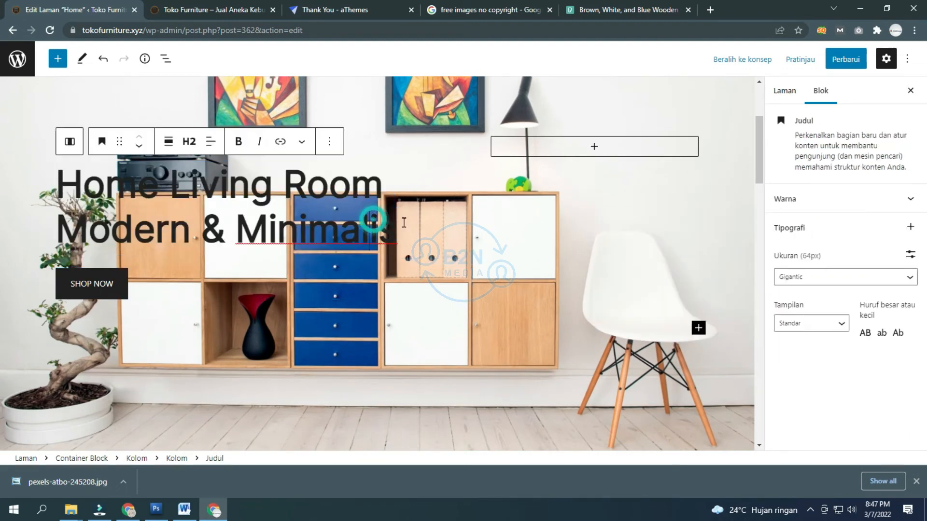
pyautogui.moveTo(399, 228); pyautogui.dragTo(67, 176)
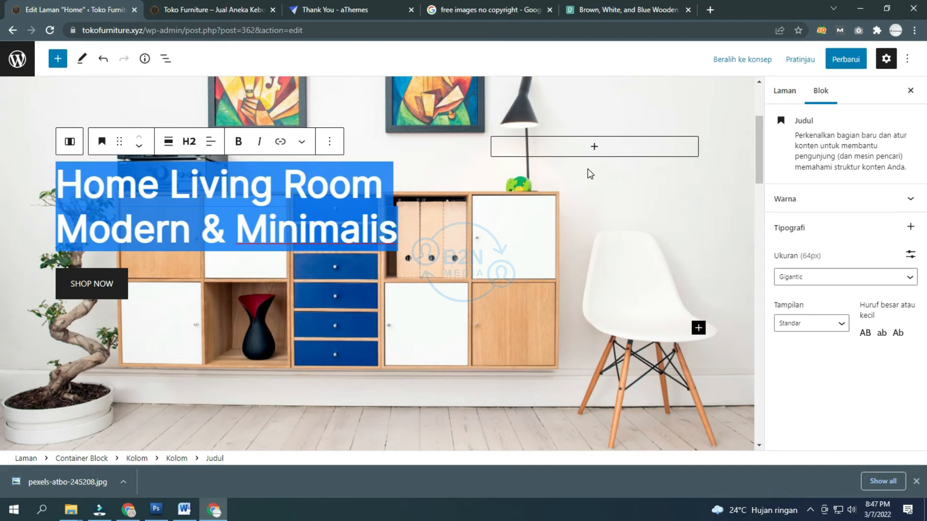
pyautogui.click(853, 199)
pyautogui.click(854, 257)
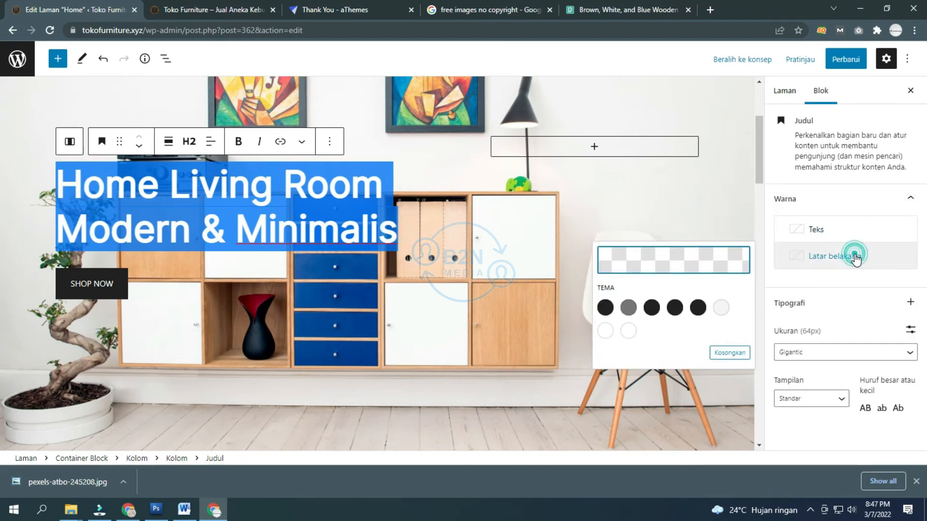
pyautogui.click(628, 331)
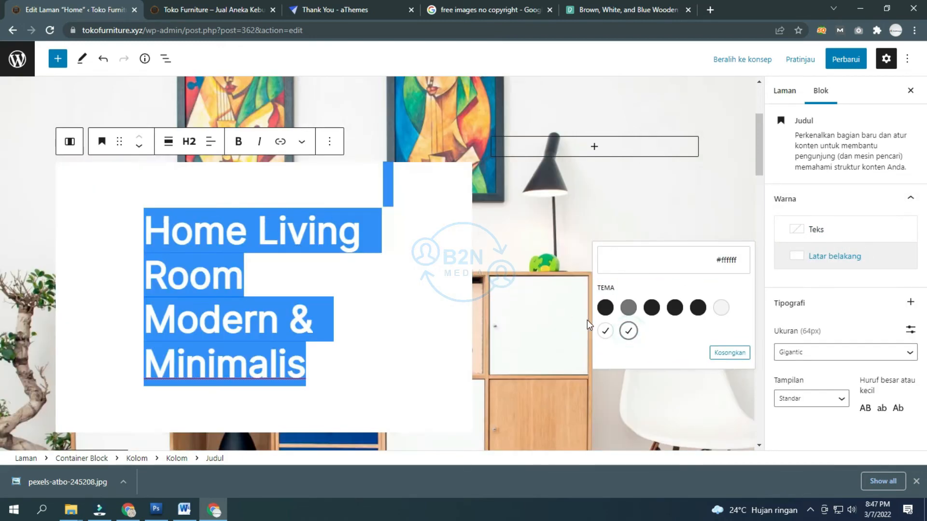
pyautogui.scroll(-2, 431, 289)
pyautogui.click(388, 278)
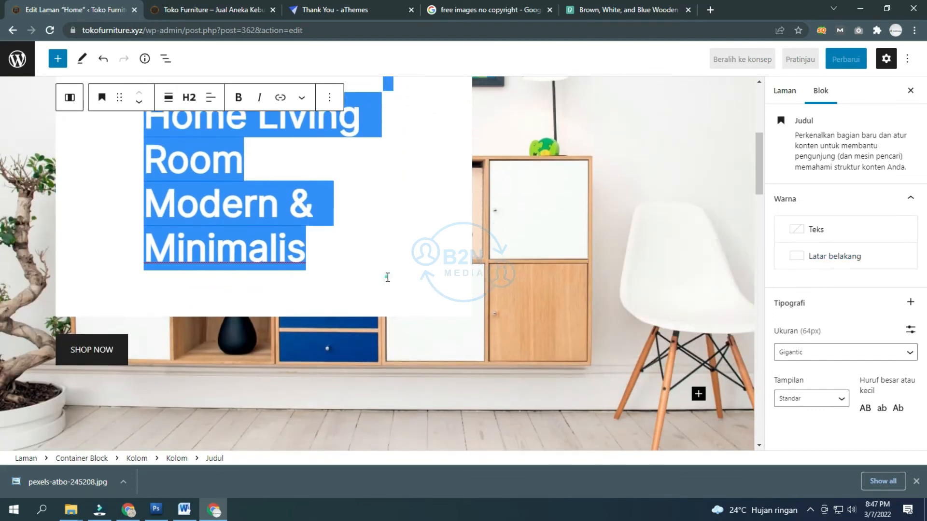
pyautogui.scroll(2, 388, 277)
pyautogui.click(443, 268)
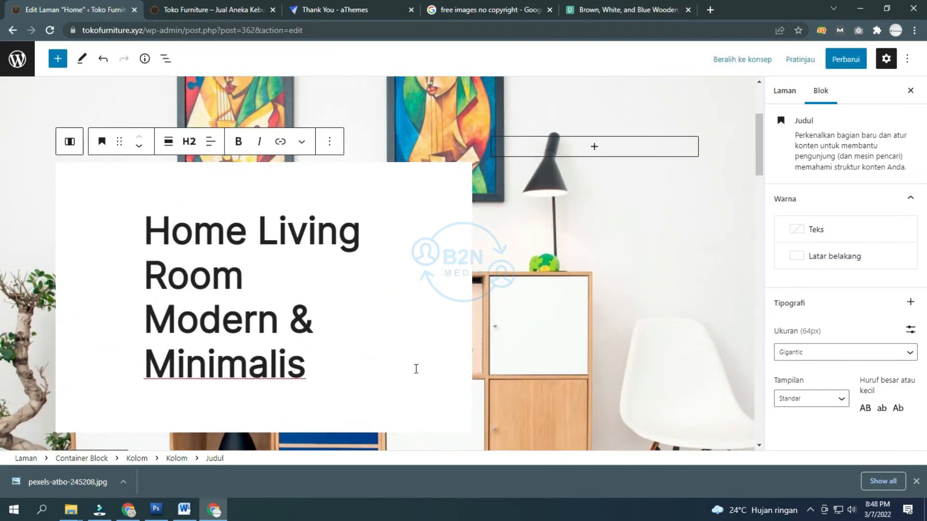
pyautogui.moveTo(332, 369); pyautogui.dragTo(143, 242)
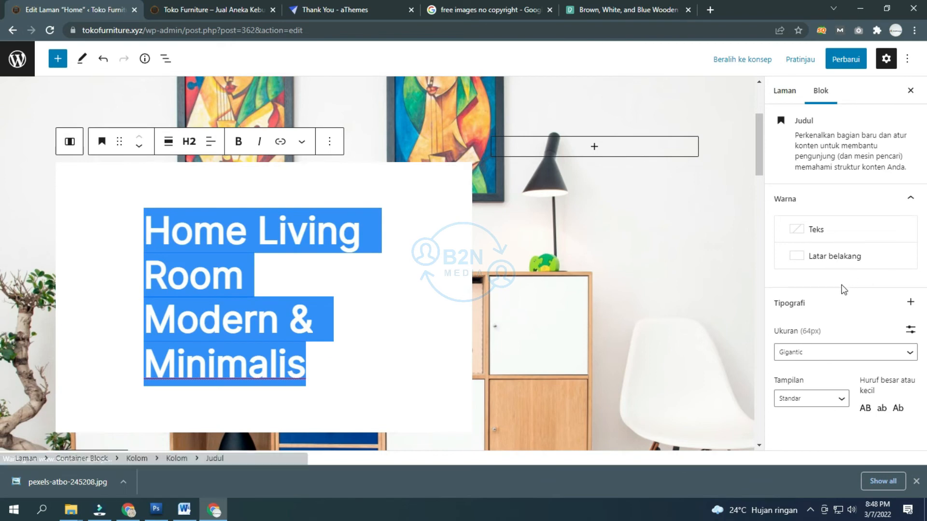
pyautogui.click(805, 260)
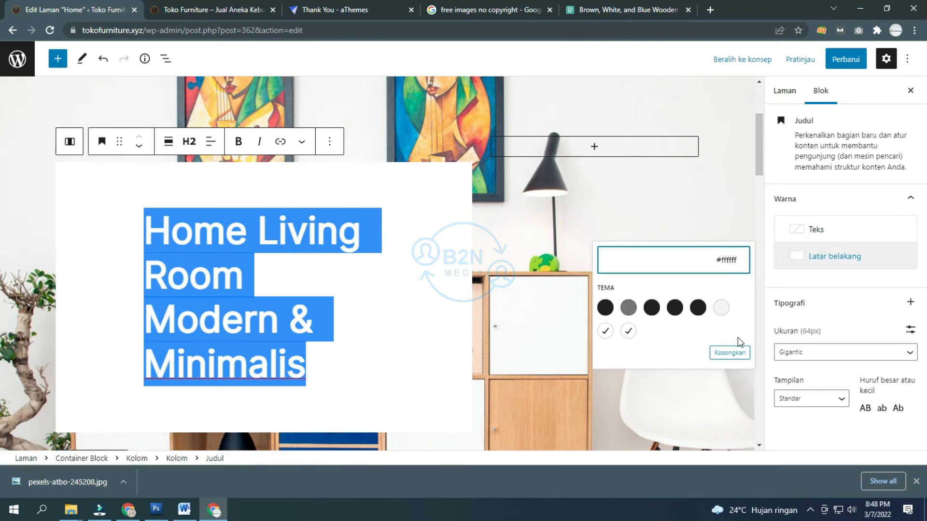
pyautogui.click(729, 352)
pyautogui.click(270, 292)
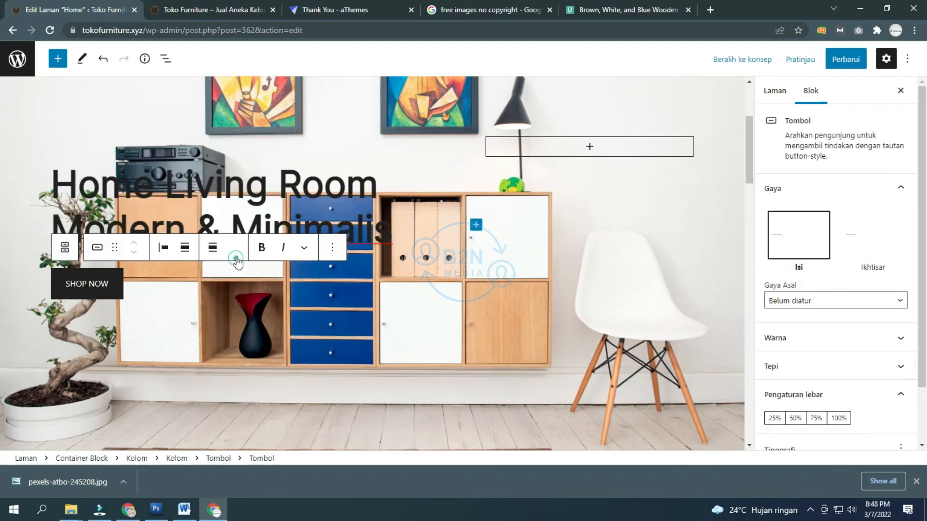
# Step: Select the hero's SHOP NOW button and start adding a link to it
pyautogui.click(211, 215)
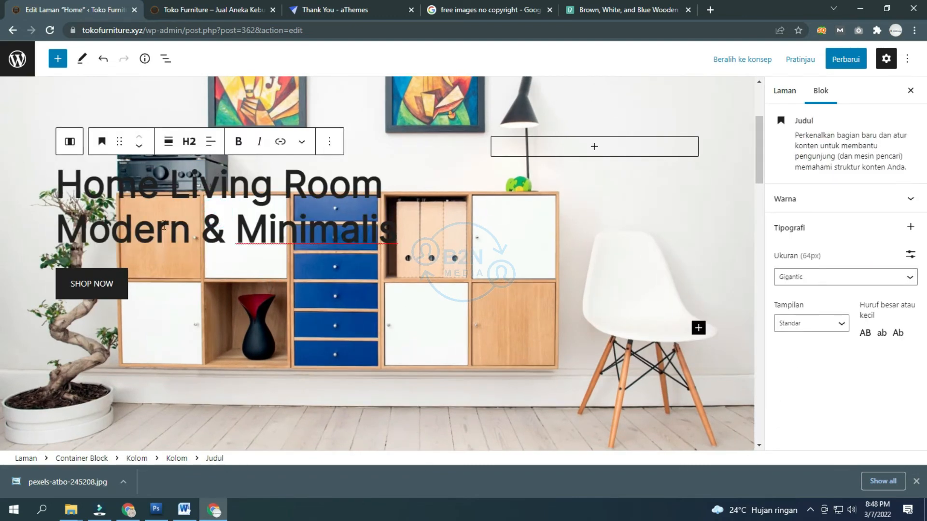
pyautogui.click(89, 287)
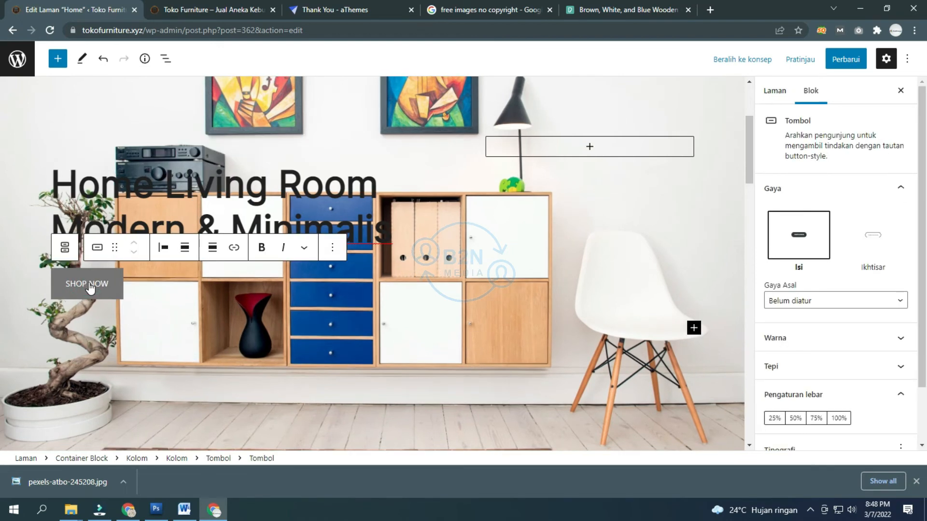
pyautogui.click(234, 248)
# Step: Copy the Shop menu link's address from the live storefront
pyautogui.click(211, 10)
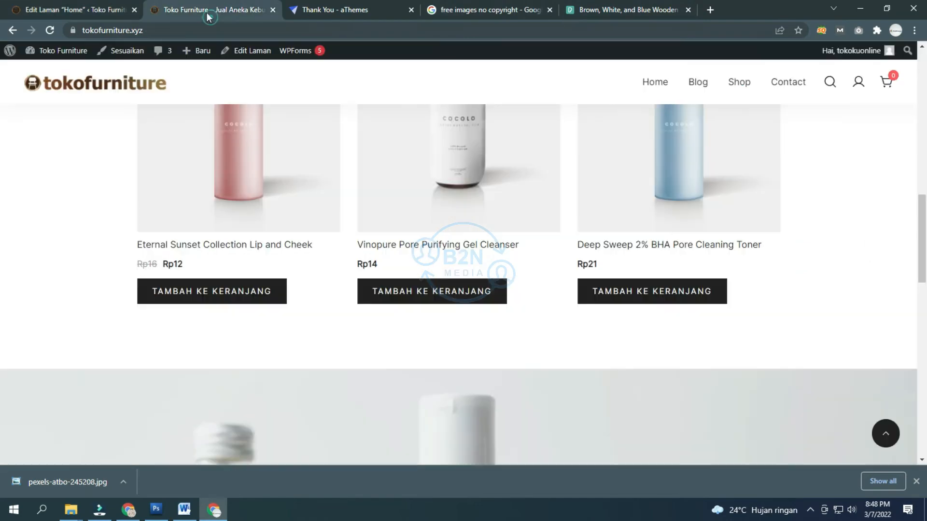
pyautogui.scroll(5, 436, 145)
pyautogui.scroll(5, 436, 145)
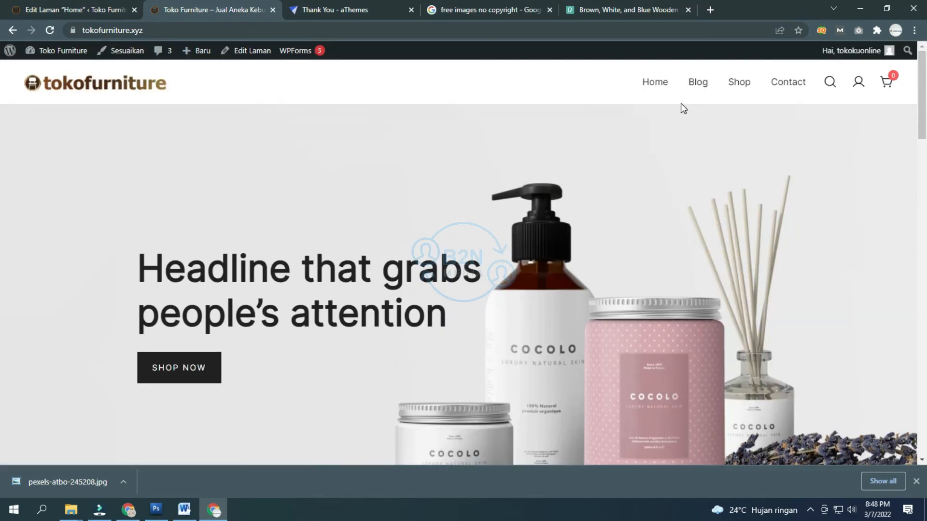
pyautogui.rightClick(738, 83)
pyautogui.click(800, 164)
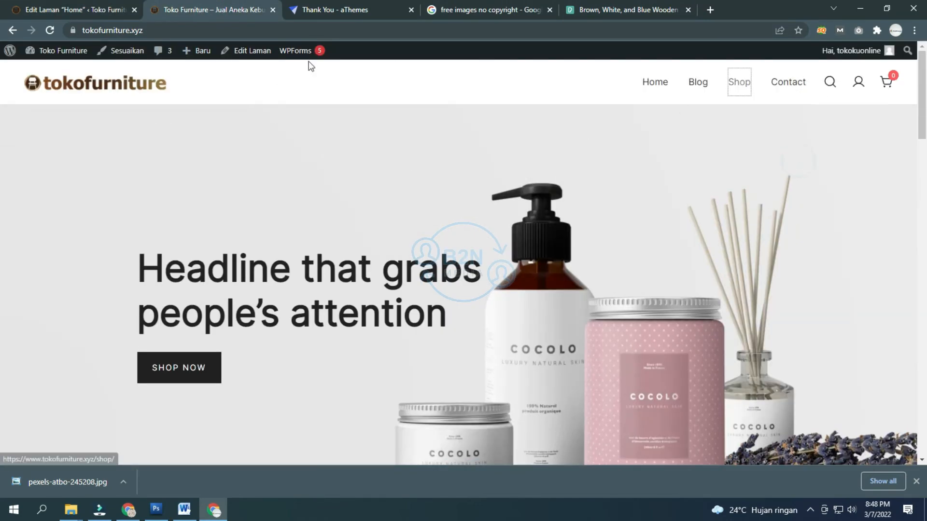
# Step: Paste tokofurniture.xyz/shop/ as the SHOP NOW link, apply it and close the editor
pyautogui.click(77, 10)
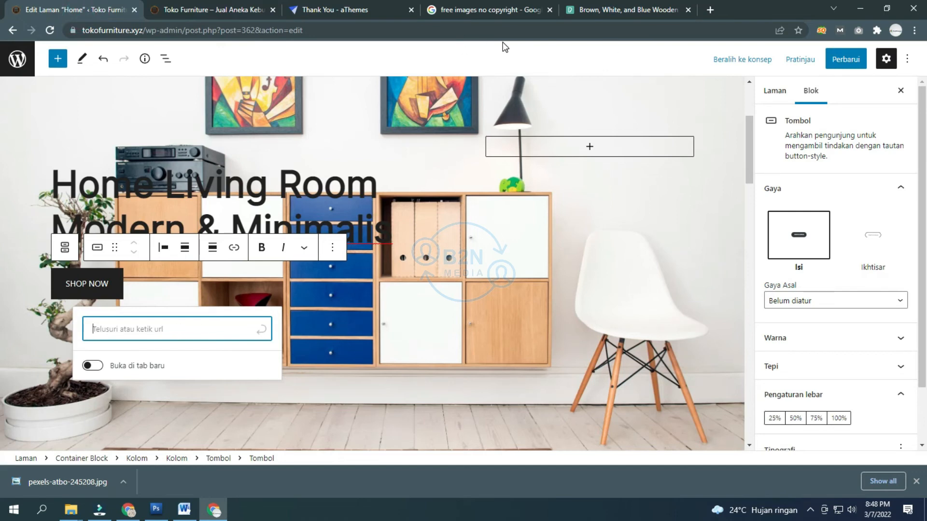
pyautogui.hotkey('ctrl', 'v')
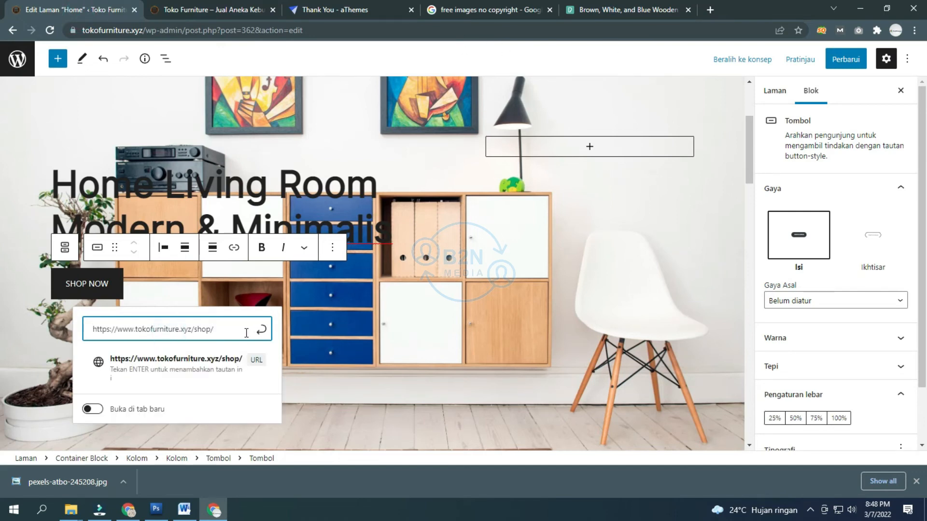
pyautogui.click(261, 329)
pyautogui.click(396, 293)
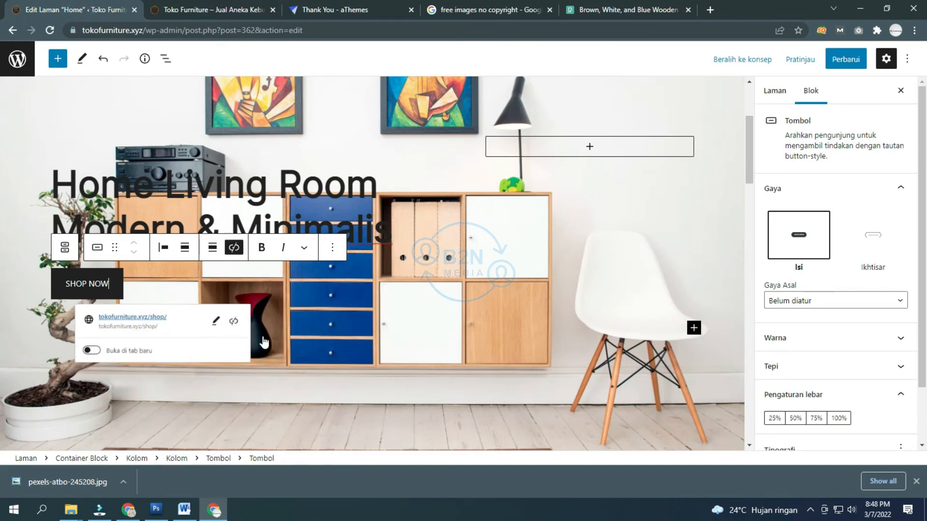
pyautogui.click(537, 272)
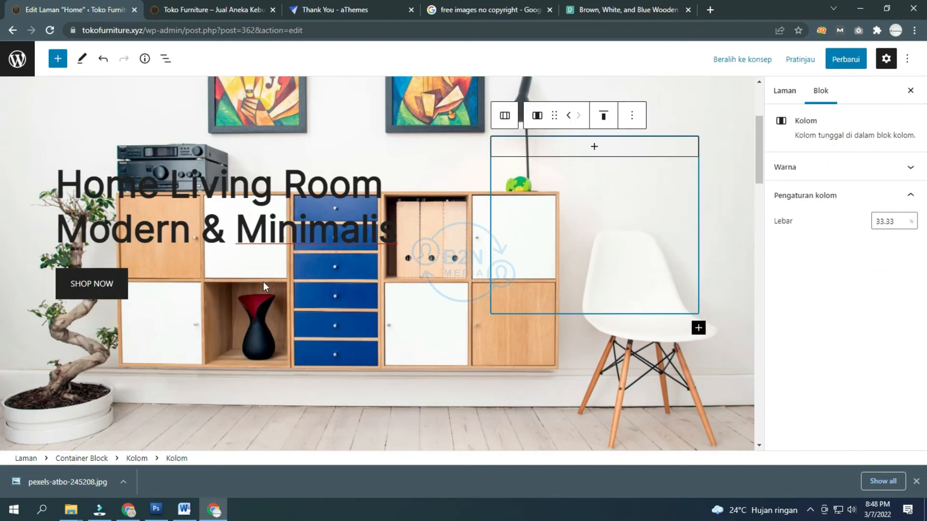
# Step: Retitle the Featured Collection heading to 'Koleksi Furniture Terbaru'
pyautogui.scroll(-10, 298, 275)
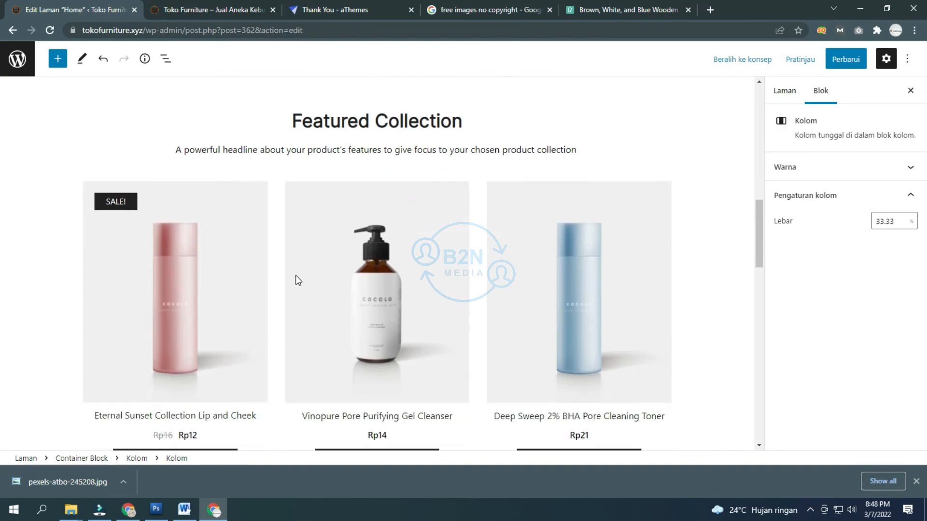
pyautogui.scroll(12, 295, 275)
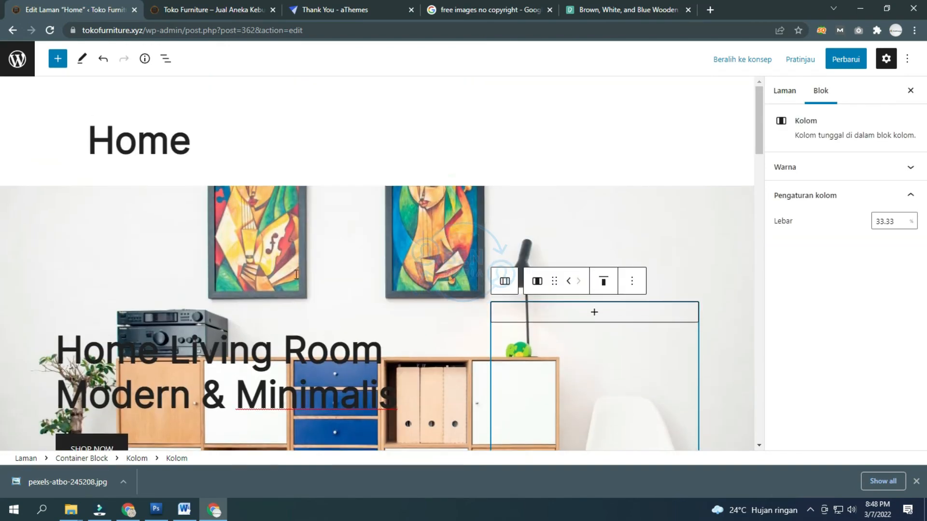
pyautogui.scroll(-7, 295, 275)
pyautogui.scroll(-2, 295, 279)
pyautogui.tripleClick(380, 289)
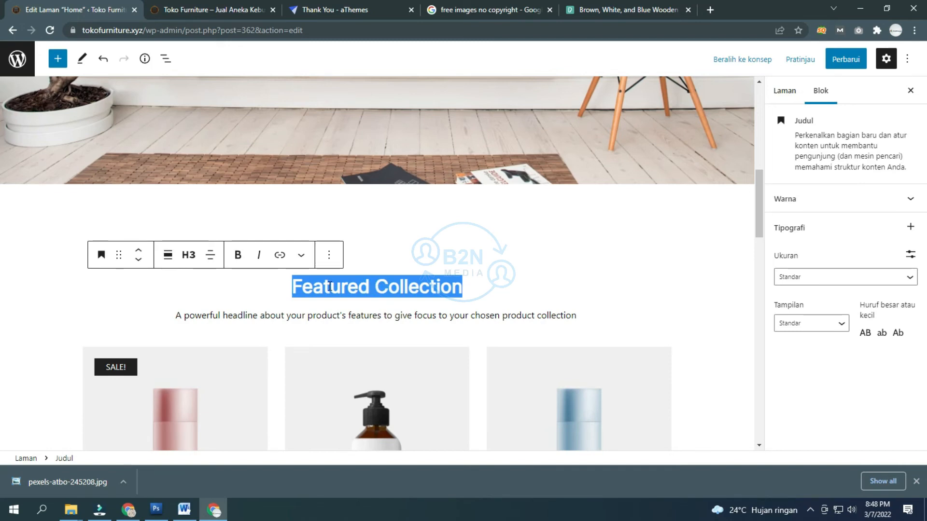
pyautogui.write('Ne')
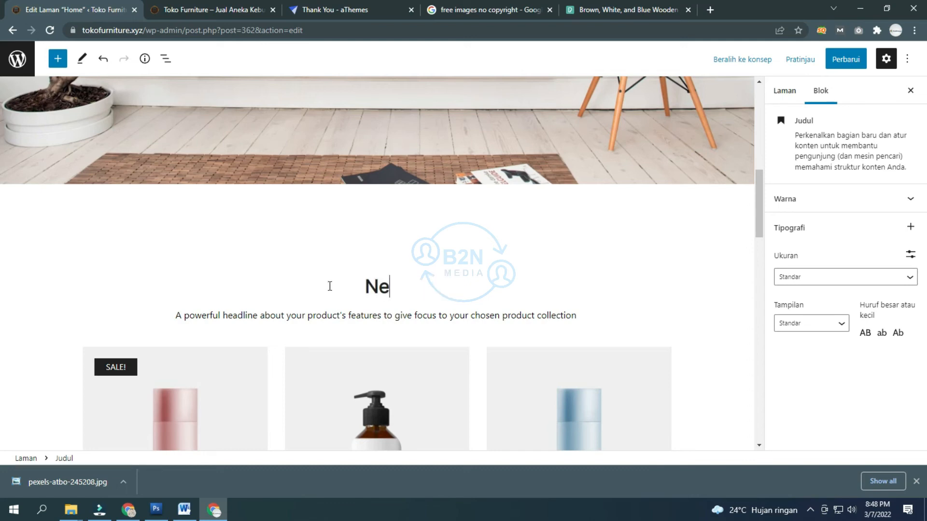
pyautogui.write('Koleksi F')
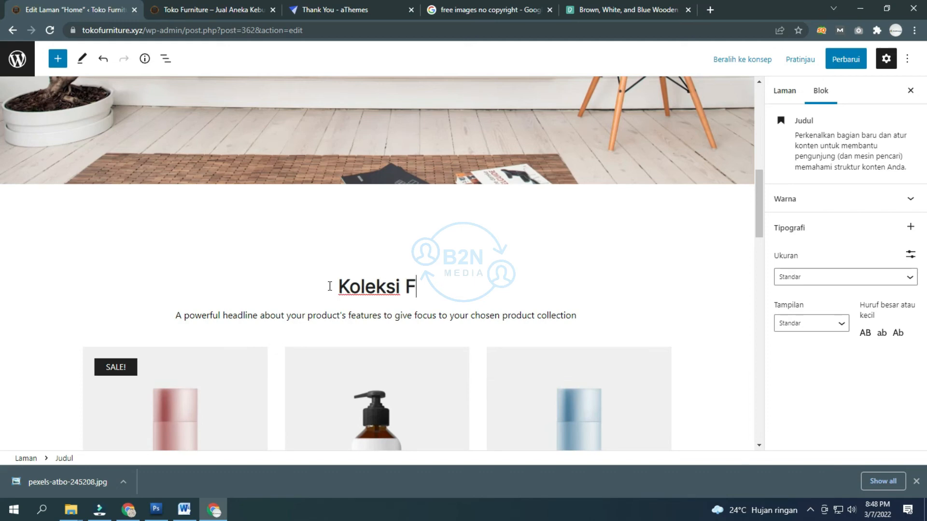
pyautogui.write('urniture ')
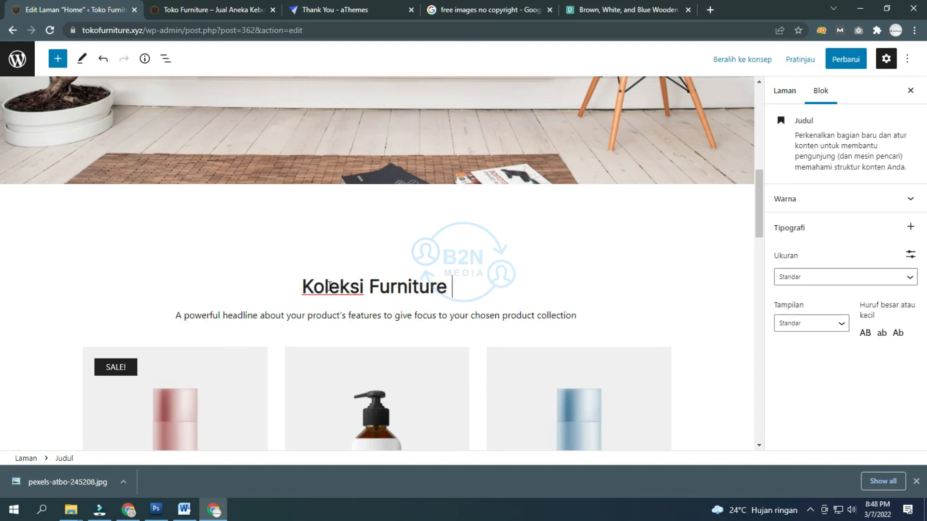
pyautogui.write('Terbar')
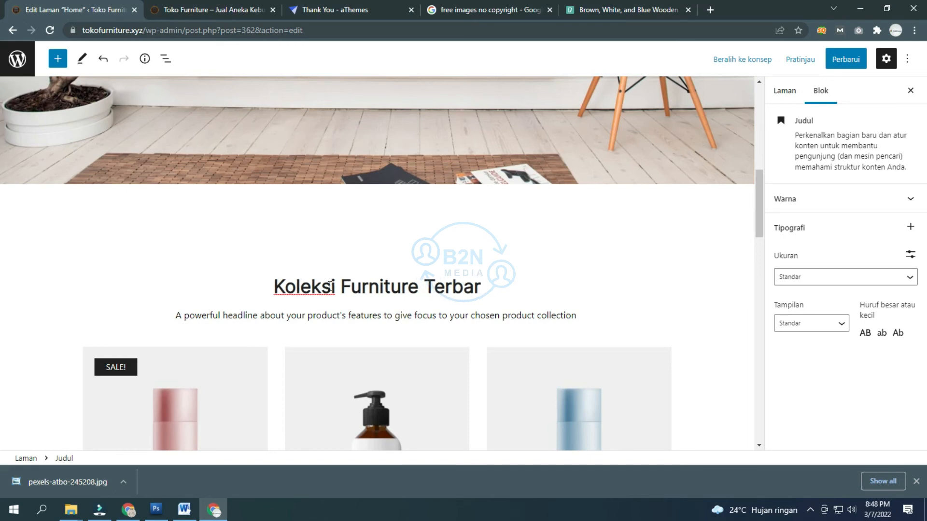
pyautogui.write('u')
# Step: Replace the subtitle with 'Dapatkan harga spesial untuk pembelian segala jenih furniture disini.'
pyautogui.tripleClick(388, 316)
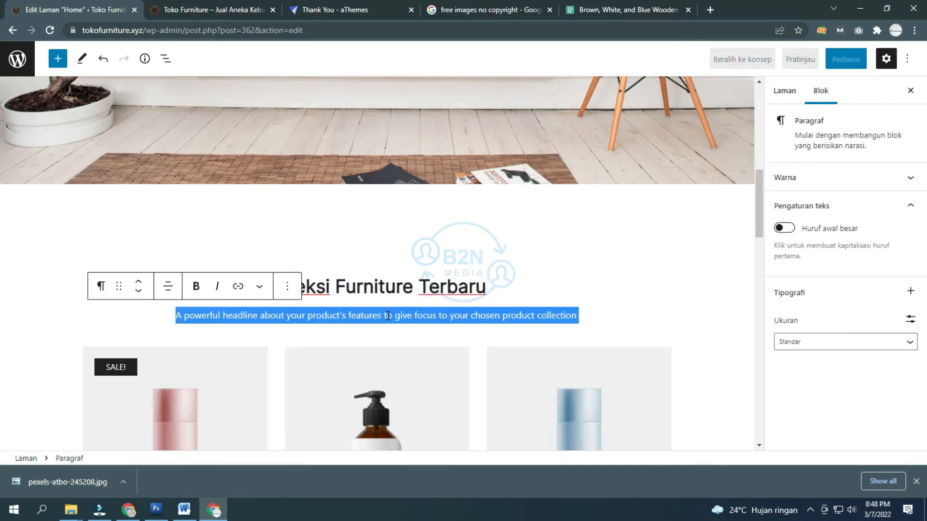
pyautogui.write('Dapatkan harg')
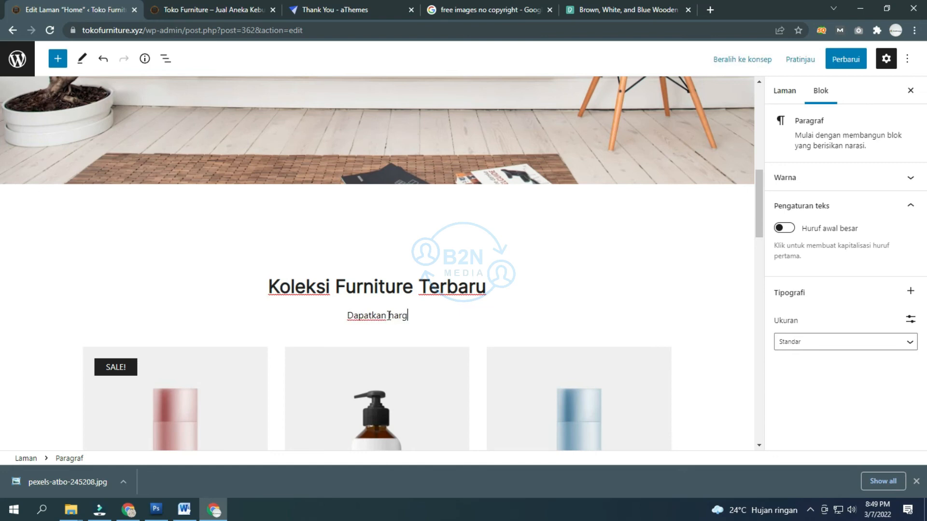
pyautogui.write('a spesial')
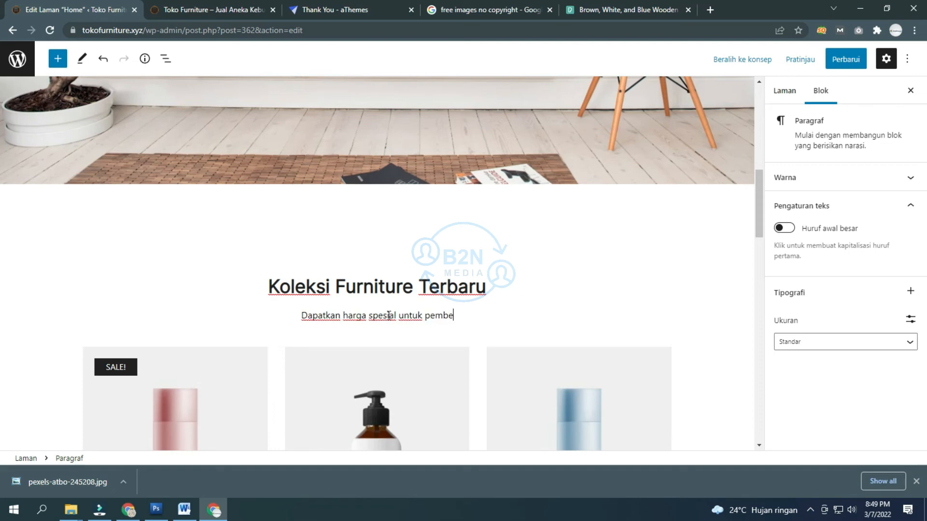
pyautogui.write('untuk pembelian se')
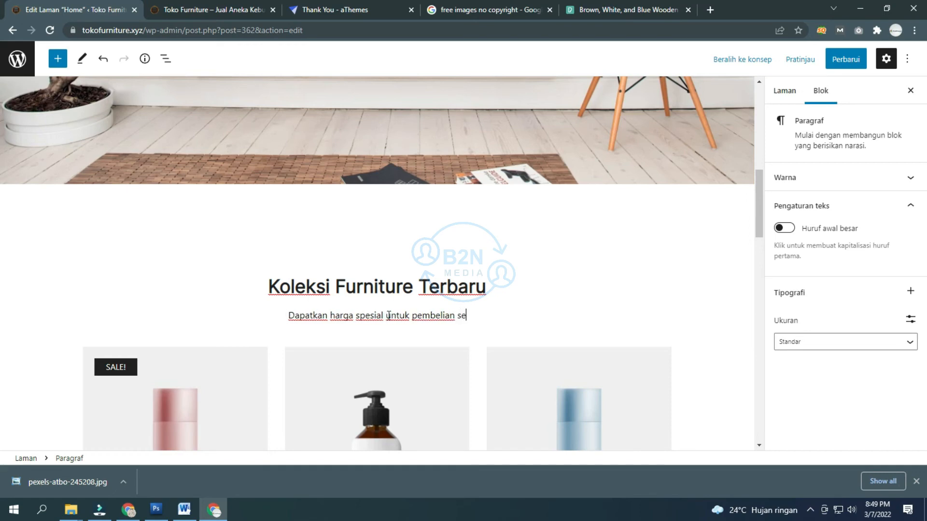
pyautogui.write('gala jeni')
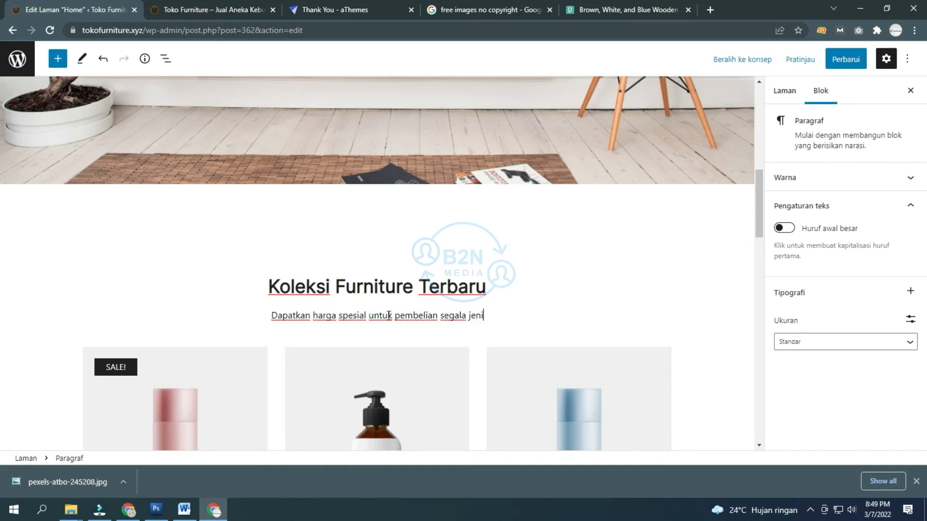
pyautogui.write('h furniu')
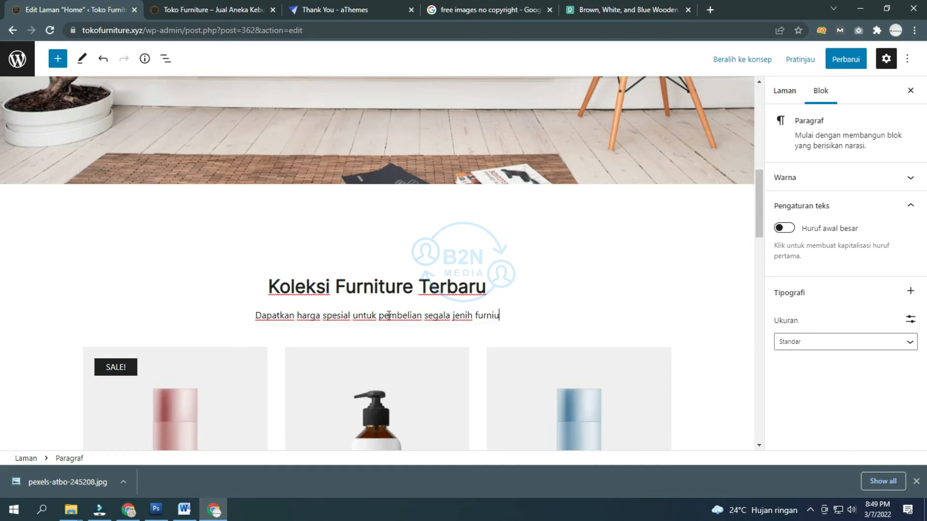
pyautogui.press('BackSpace')
pyautogui.write('tur')
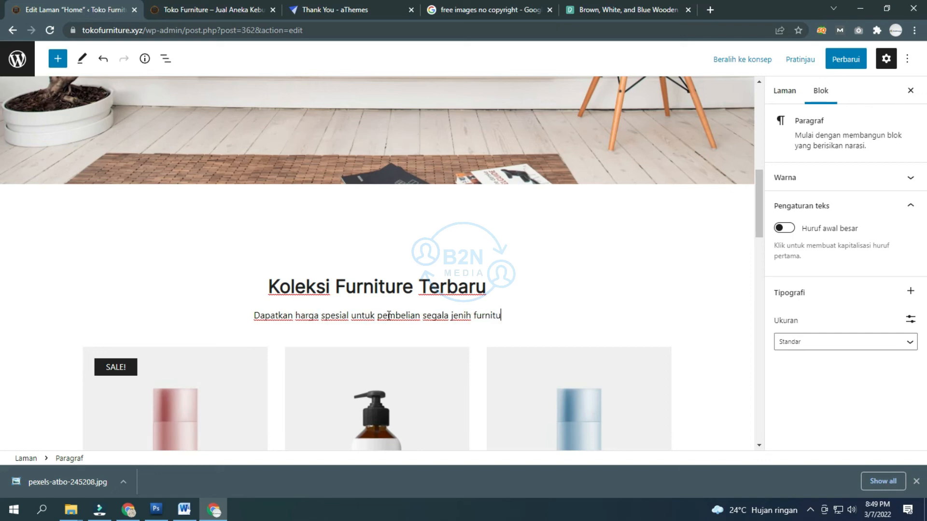
pyautogui.write('e untu')
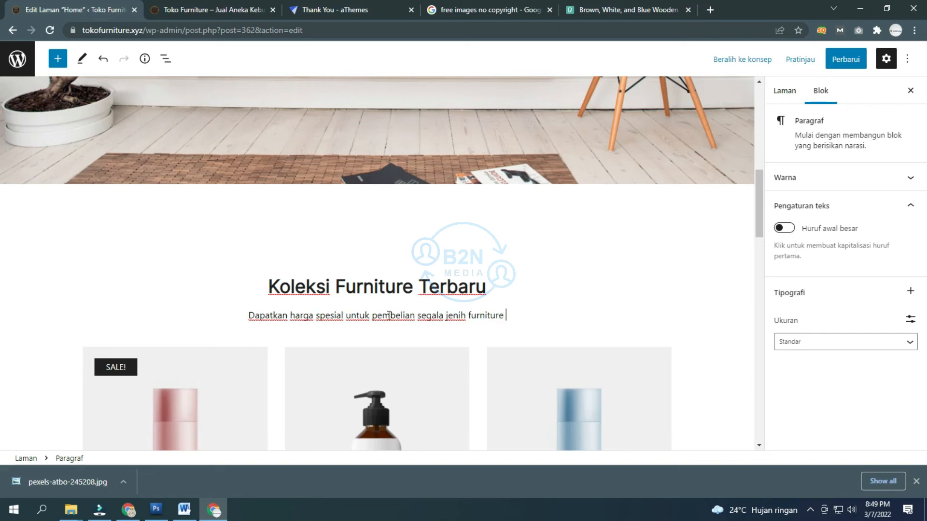
pyautogui.press('BackSpace')
pyautogui.press('BackSpace')
pyautogui.press('BackSpace')
pyautogui.press('BackSpace')
pyautogui.write('disini')
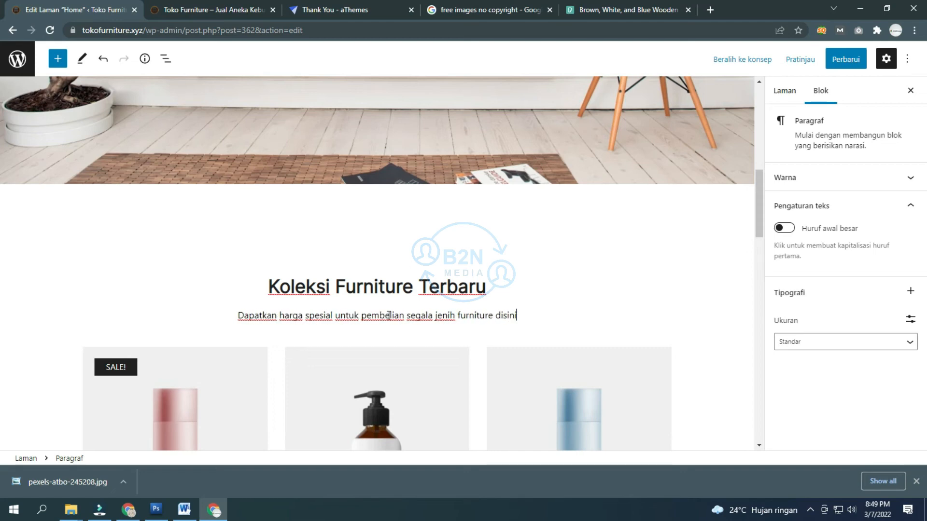
pyautogui.write('.')
pyautogui.scroll(-3, 234, 331)
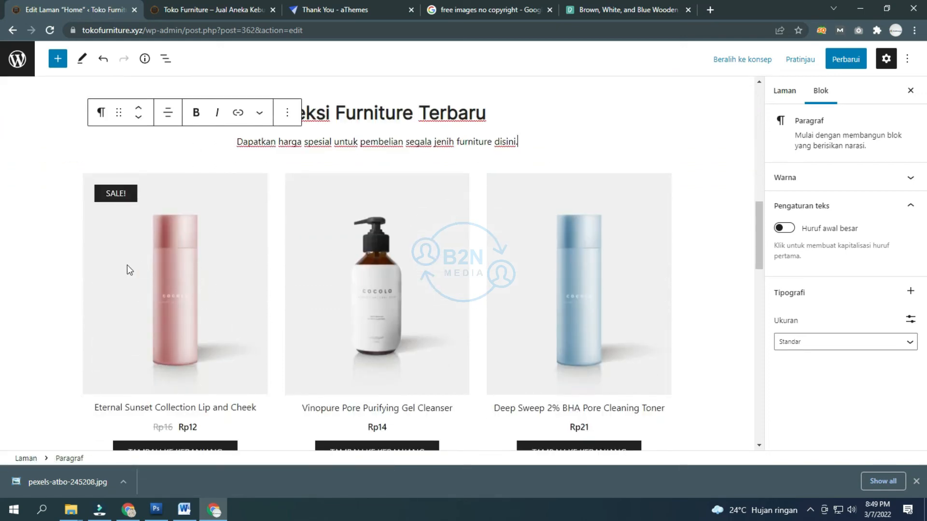
# Step: Show the Highlighted Section container's Background settings, then go to the Pexels tab
pyautogui.scroll(-4, 65, 261)
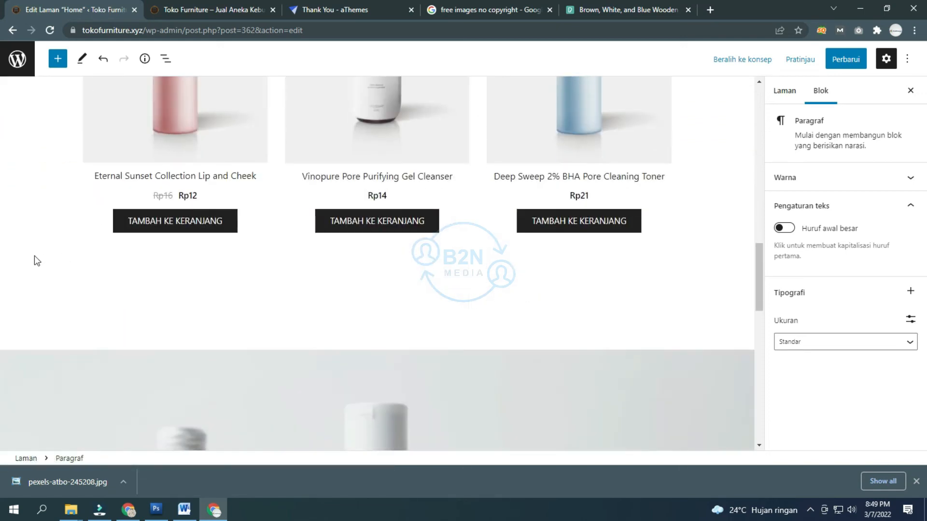
pyautogui.scroll(-5, 33, 256)
pyautogui.scroll(1, 34, 250)
pyautogui.click(144, 182)
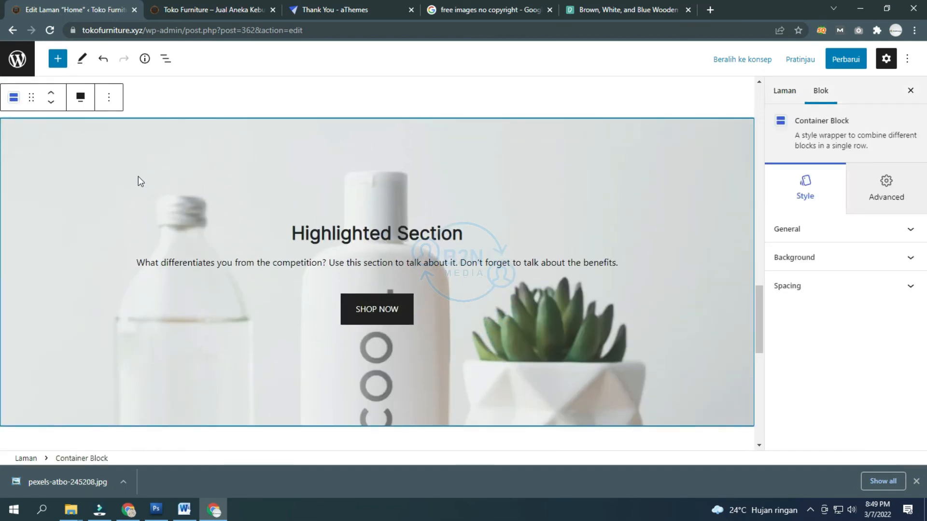
pyautogui.click(828, 263)
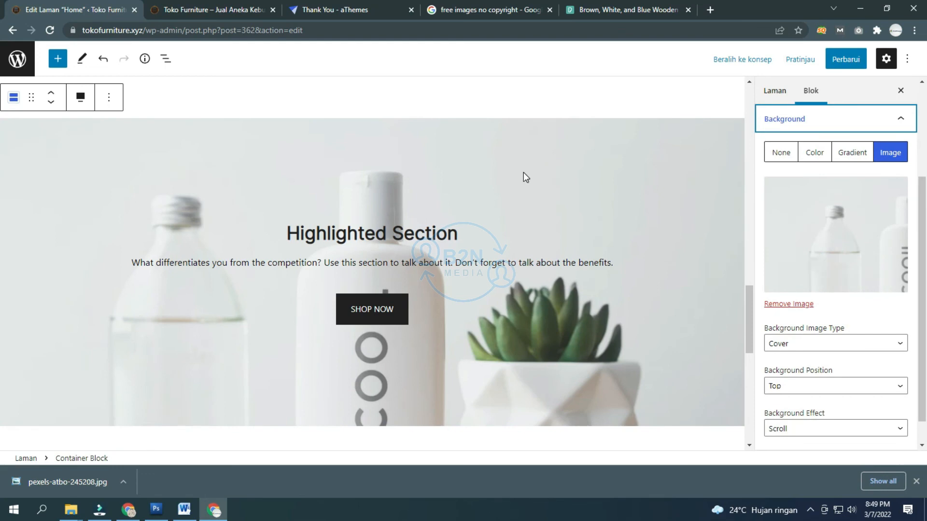
pyautogui.click(589, 5)
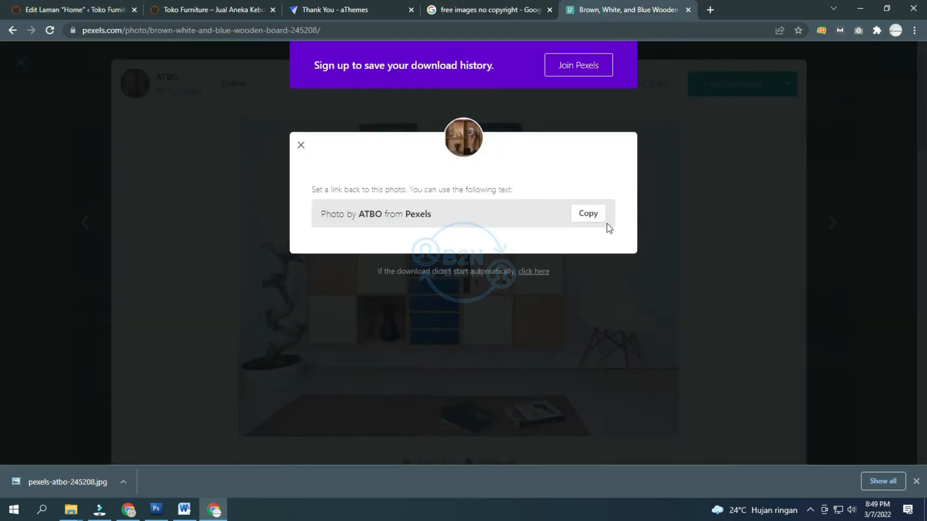
# Step: Close the attribution message and run a Pexels search for bedroom photos
pyautogui.click(301, 144)
pyautogui.press('Escape')
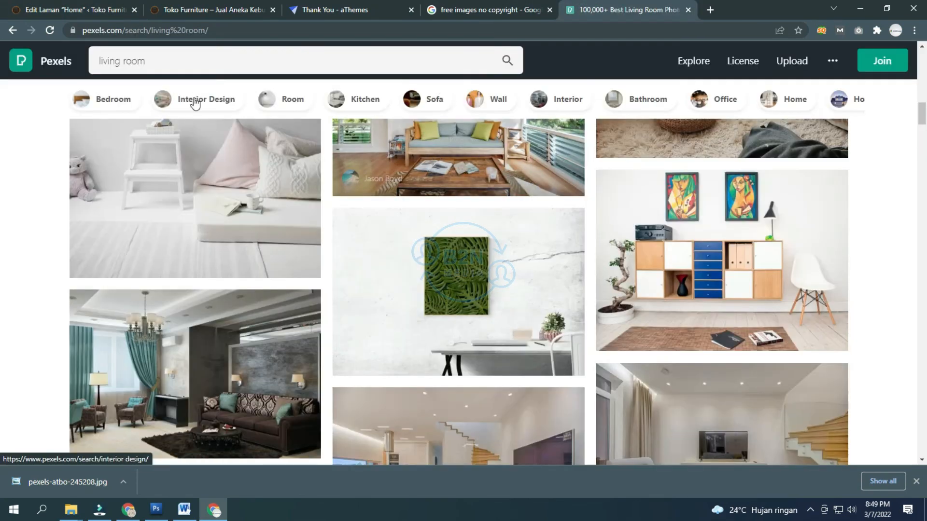
pyautogui.click(257, 59)
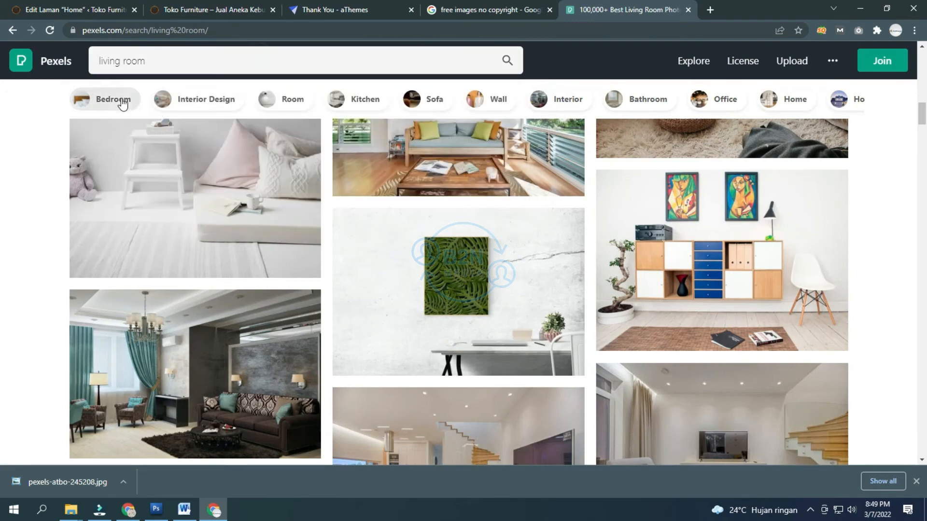
pyautogui.click(118, 99)
# Step: Scroll the bedroom results and preview the pink-blanket bedroom photo
pyautogui.scroll(-3, 22, 153)
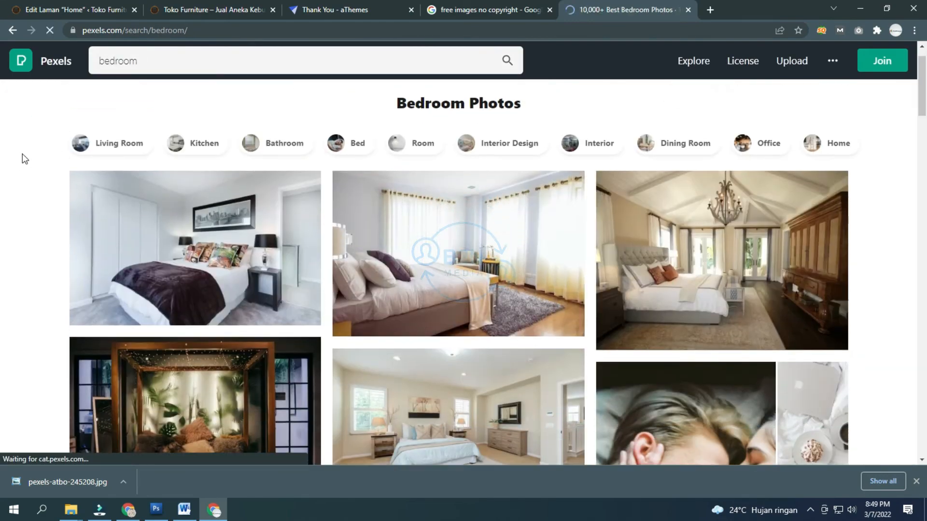
pyautogui.scroll(-7, 19, 154)
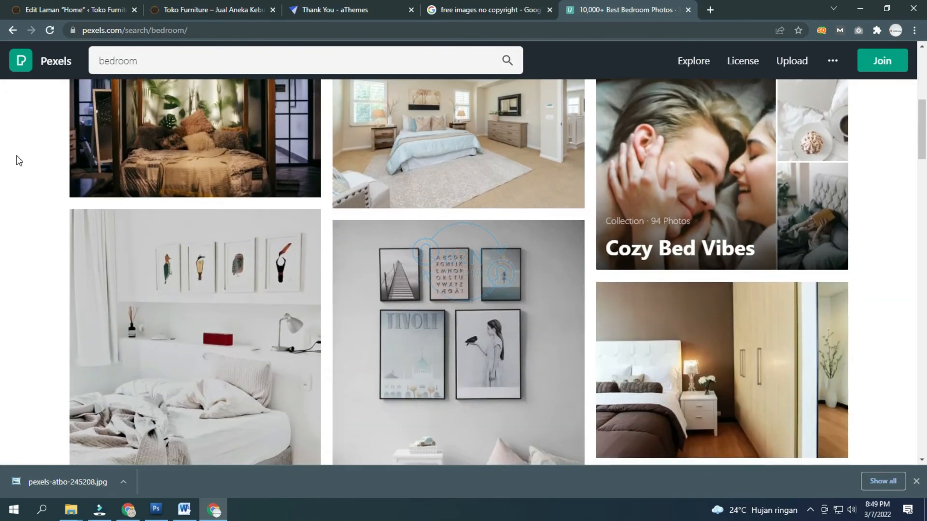
pyautogui.scroll(-12, 17, 155)
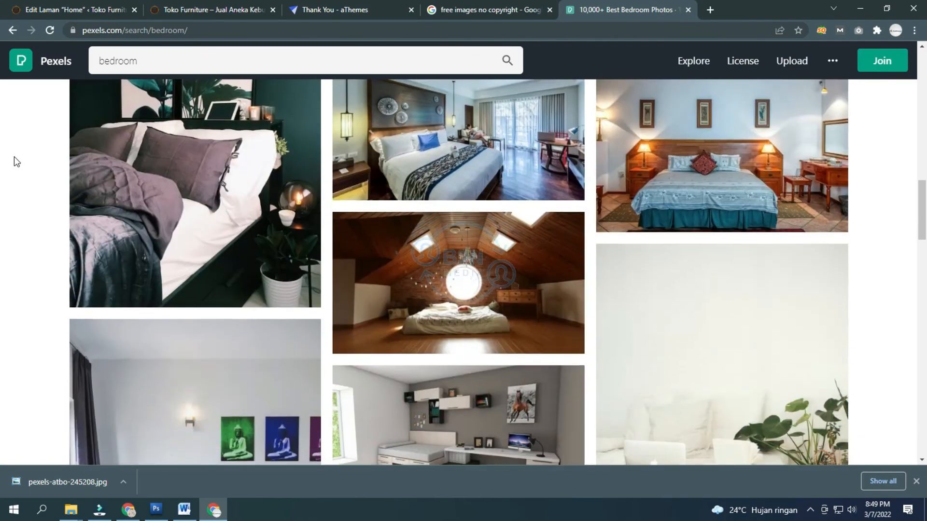
pyautogui.scroll(-7, 13, 157)
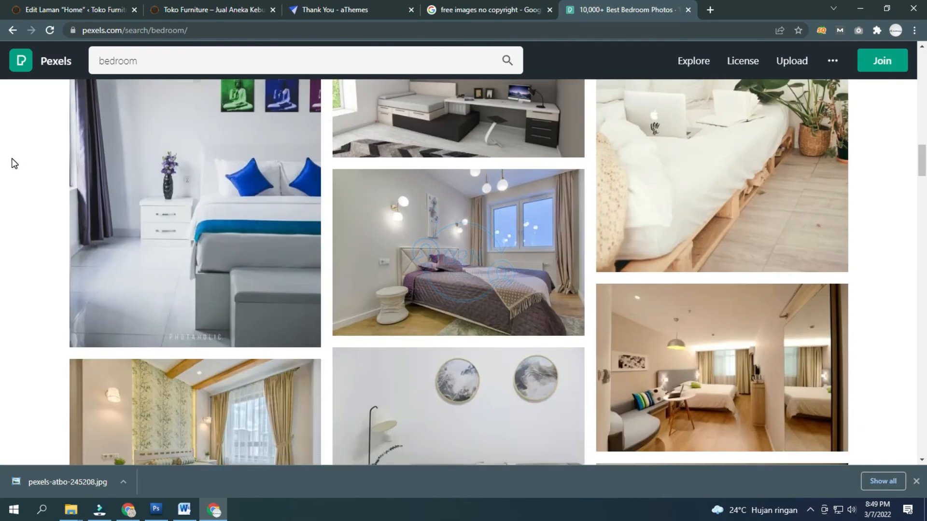
pyautogui.scroll(-4, 13, 163)
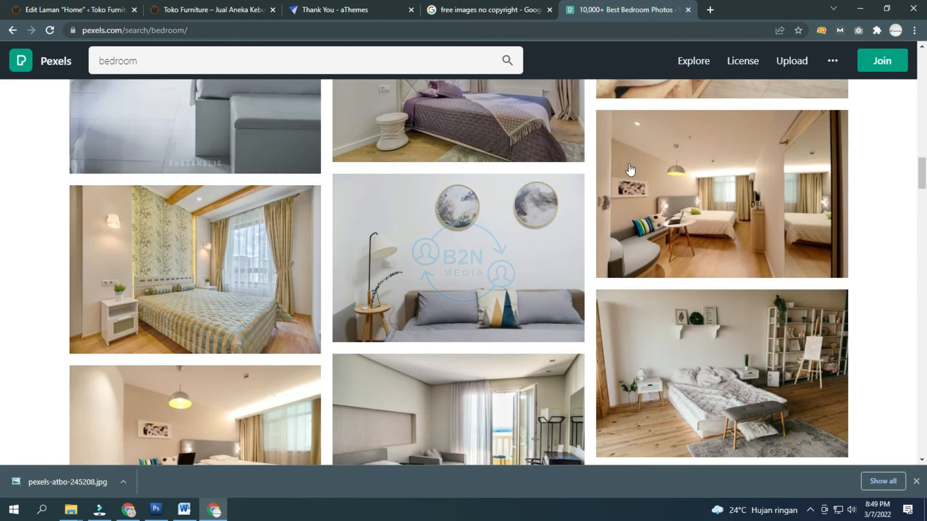
pyautogui.scroll(-5, 755, 227)
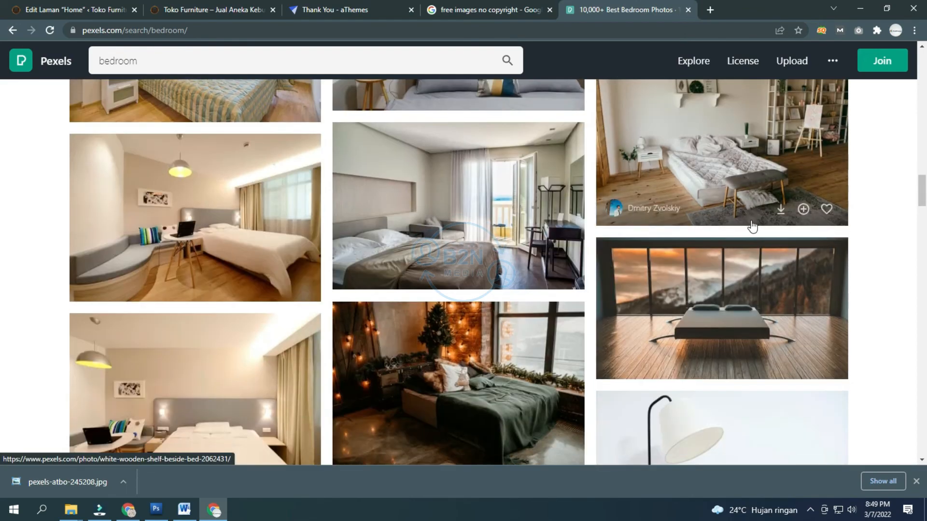
pyautogui.scroll(-6, 540, 245)
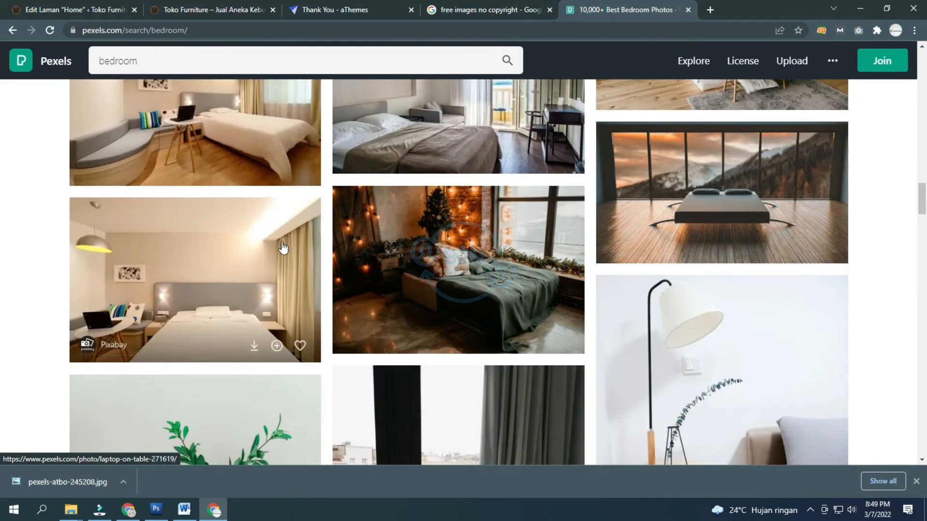
pyautogui.scroll(-10, 282, 248)
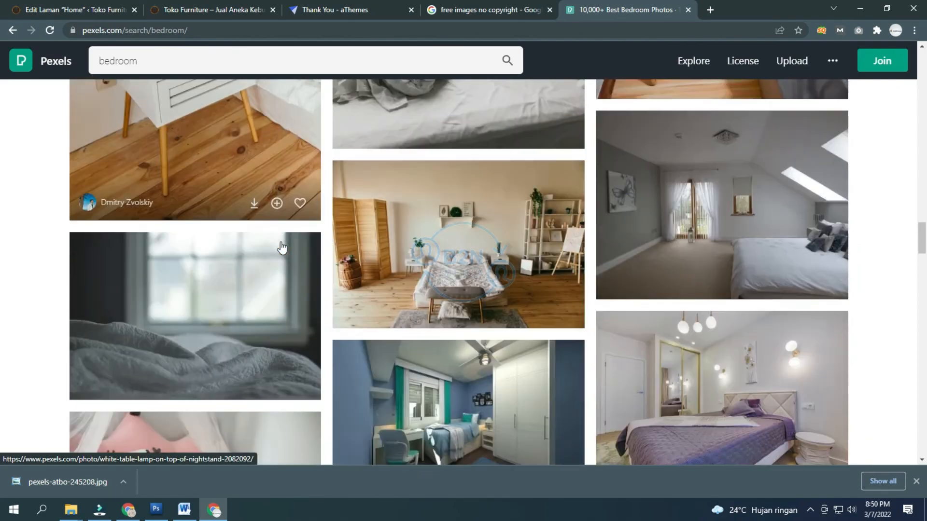
pyautogui.scroll(-9, 282, 248)
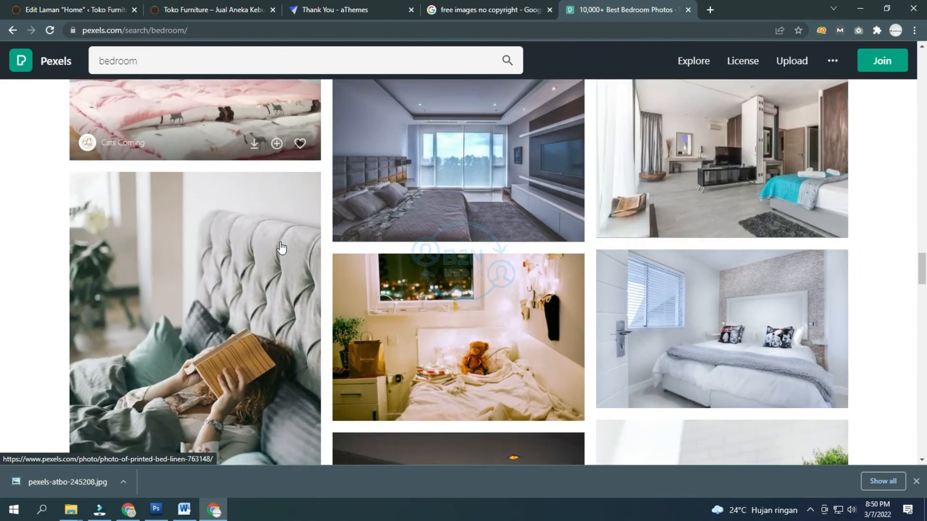
pyautogui.scroll(-14, 281, 247)
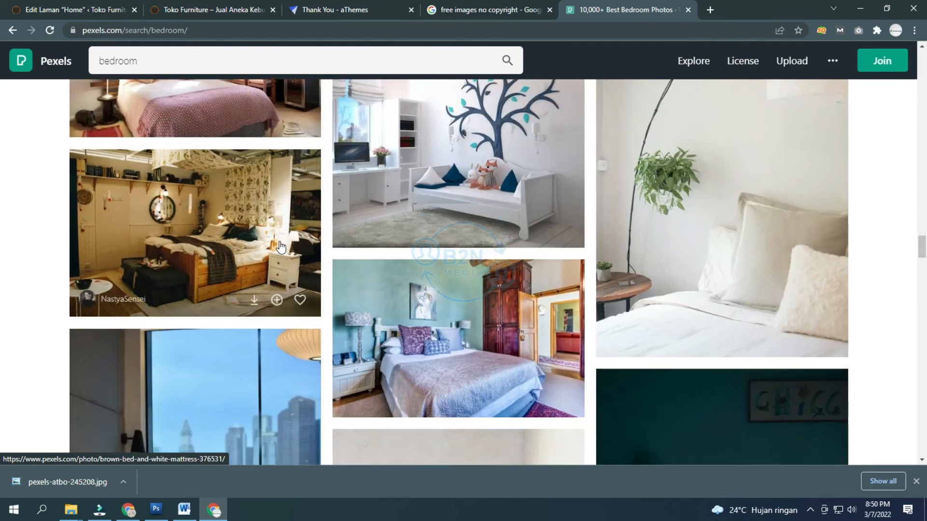
pyautogui.scroll(4, 281, 247)
pyautogui.click(239, 232)
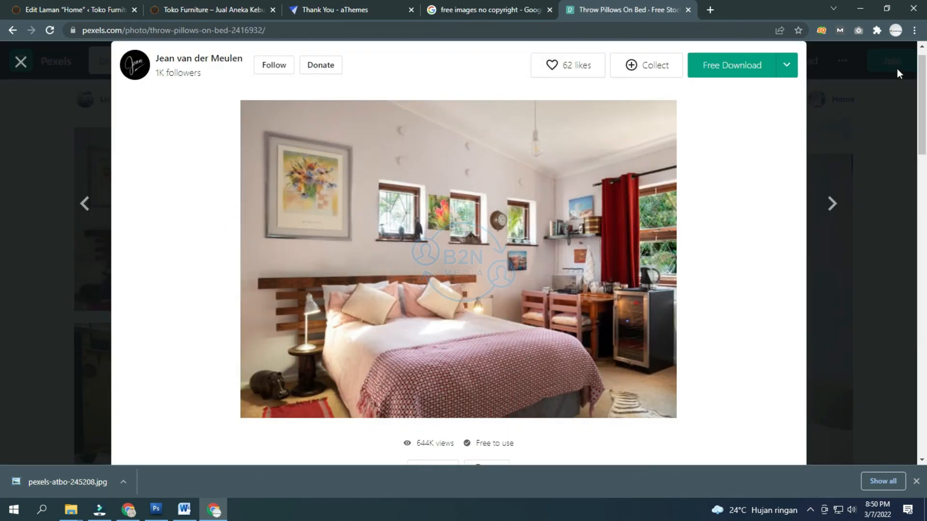
pyautogui.click(872, 82)
# Step: Scroll further down the bedroom results grid
pyautogui.scroll(-5, 472, 187)
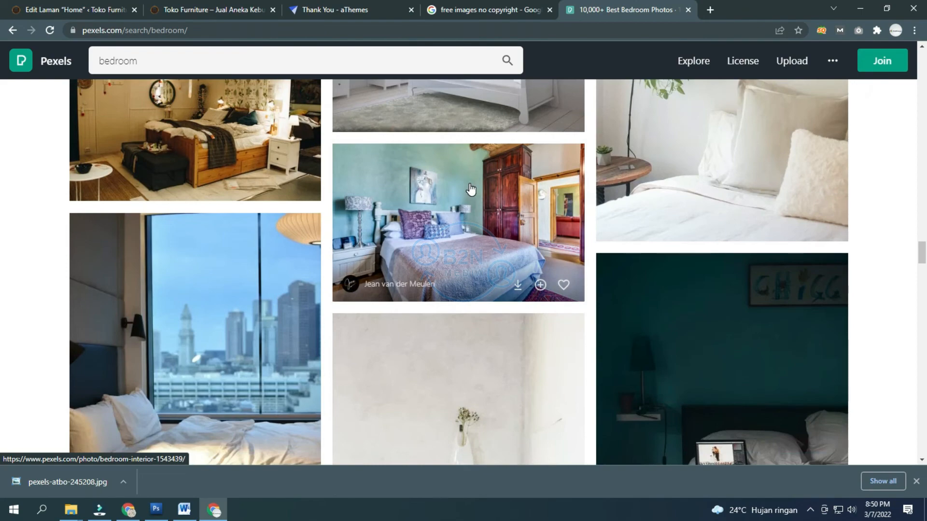
pyautogui.scroll(-3, 472, 187)
pyautogui.scroll(-5, 472, 187)
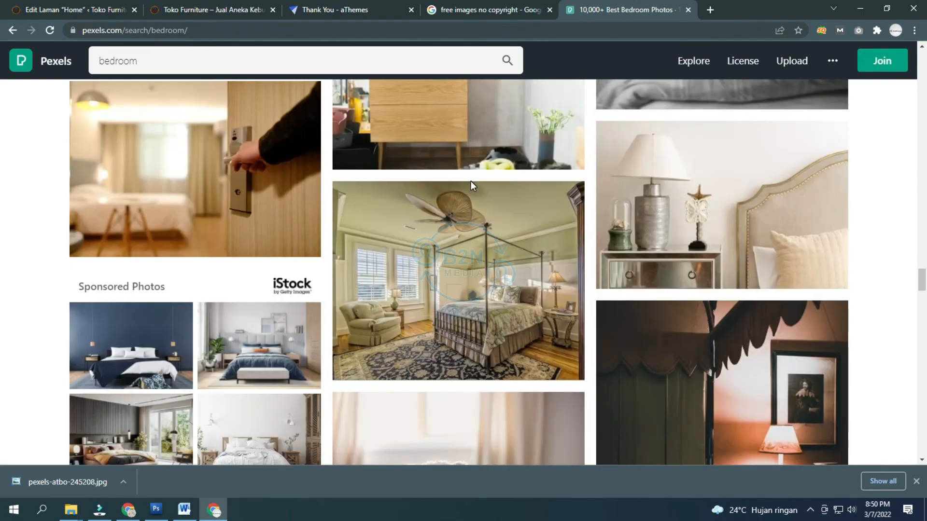
pyautogui.scroll(-5, 471, 185)
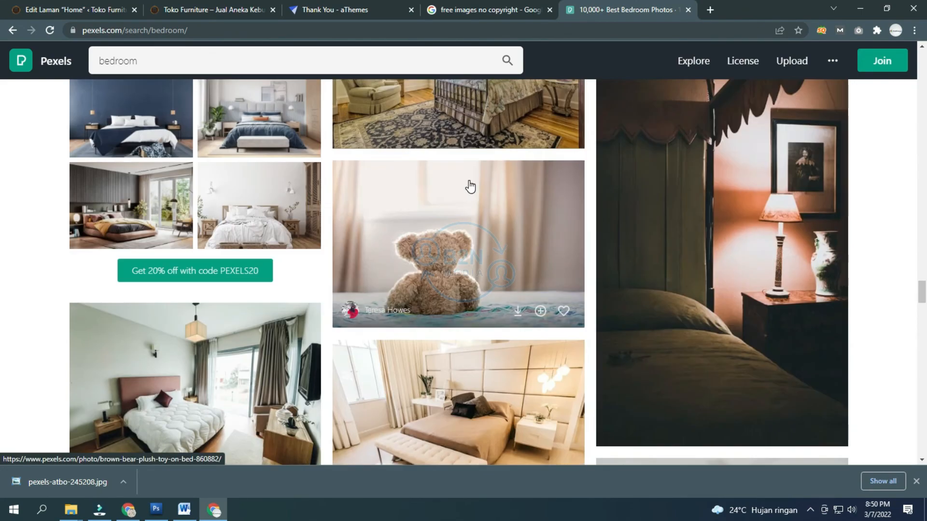
pyautogui.scroll(-6, 471, 187)
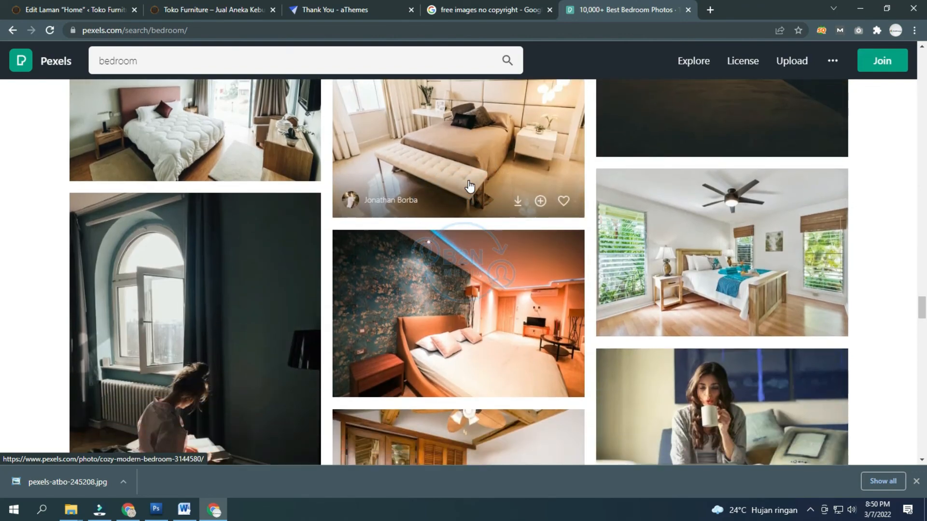
pyautogui.scroll(-1, 470, 188)
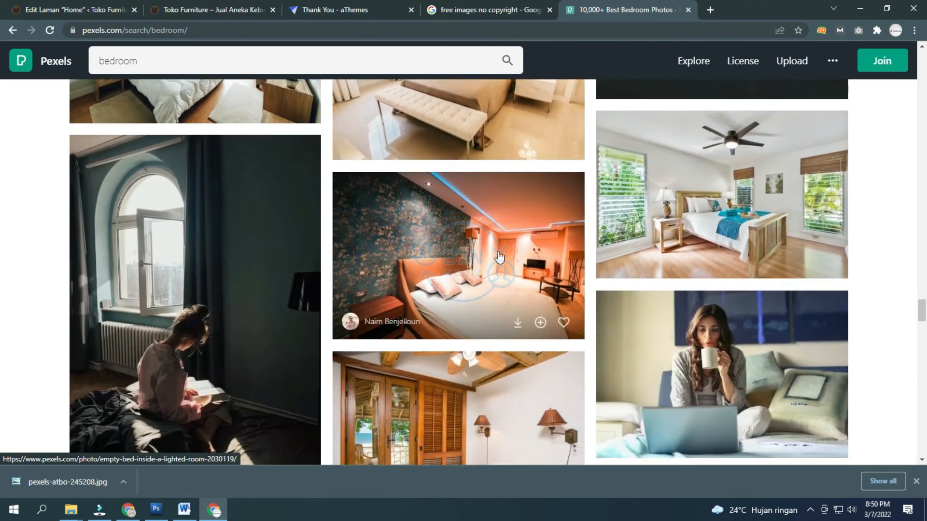
pyautogui.scroll(-7, 494, 255)
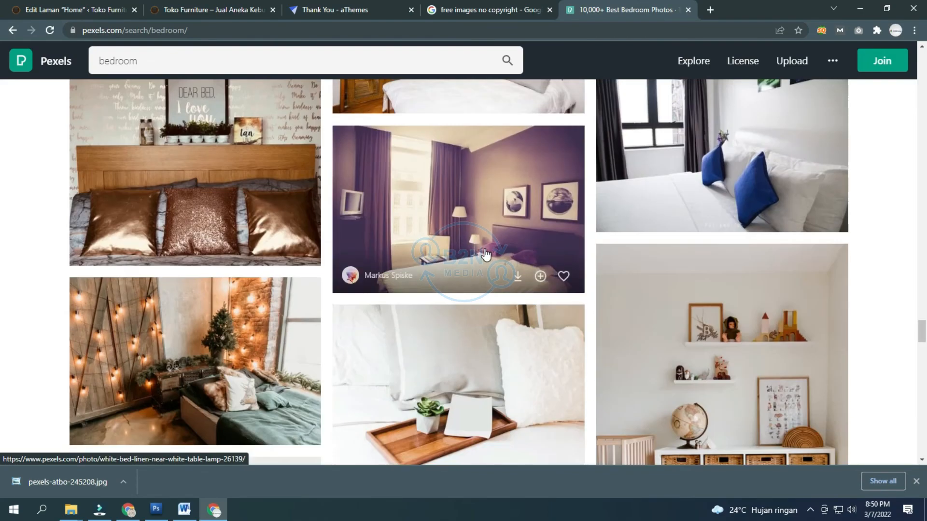
pyautogui.scroll(-2, 484, 254)
pyautogui.scroll(-12, 484, 255)
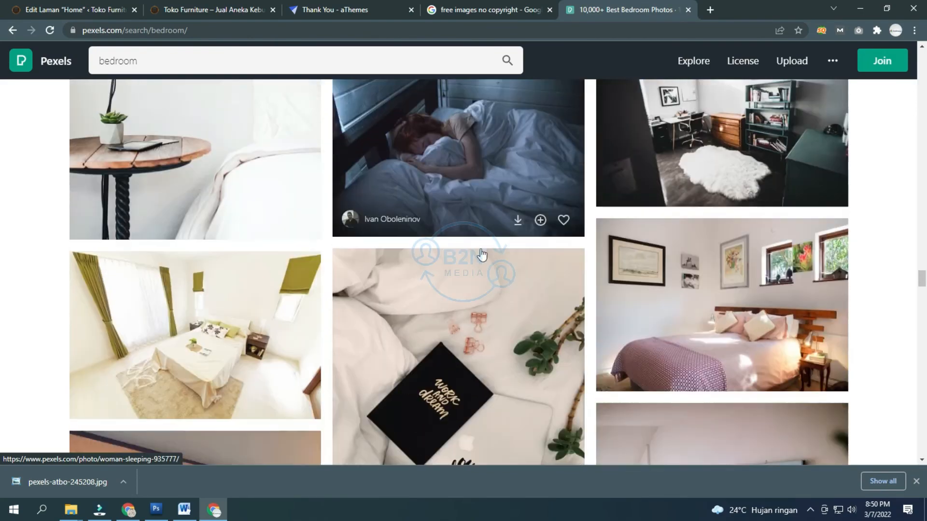
pyautogui.scroll(-13, 481, 254)
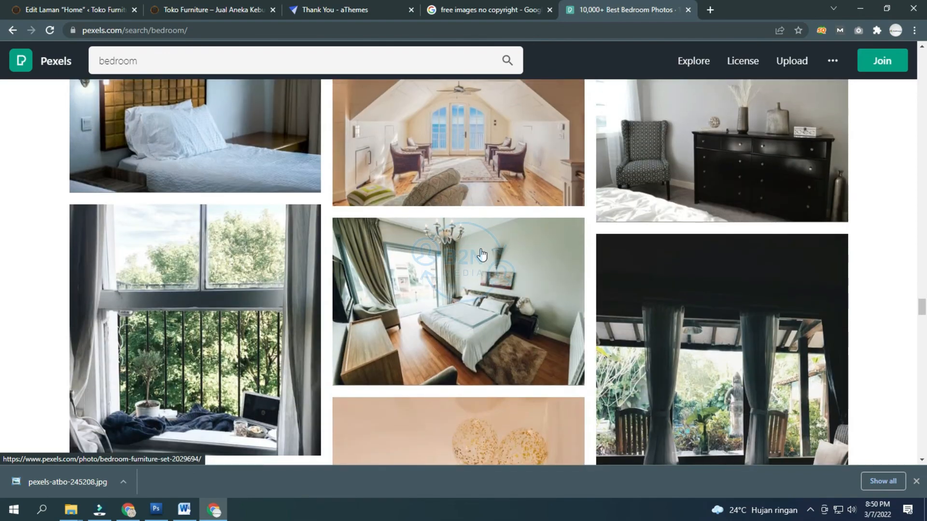
pyautogui.moveTo(481, 254)
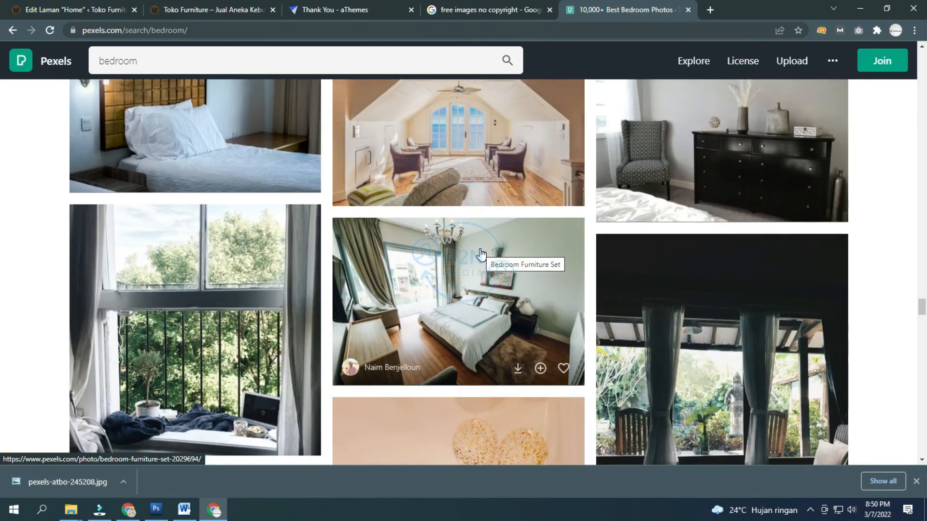
pyautogui.scroll(-2, 481, 255)
# Step: Preview the Bedroom Furniture Set photo, zooming in on the bed and back out
pyautogui.click(482, 255)
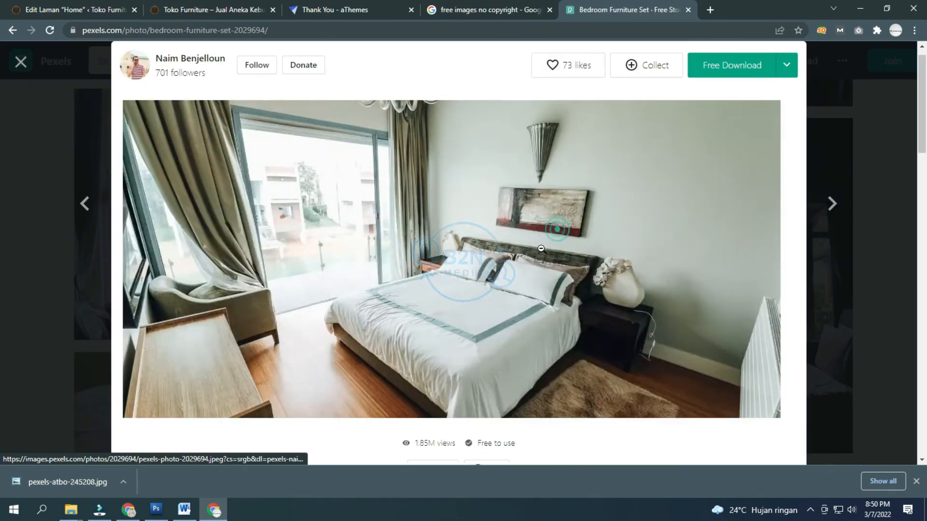
pyautogui.click(483, 284)
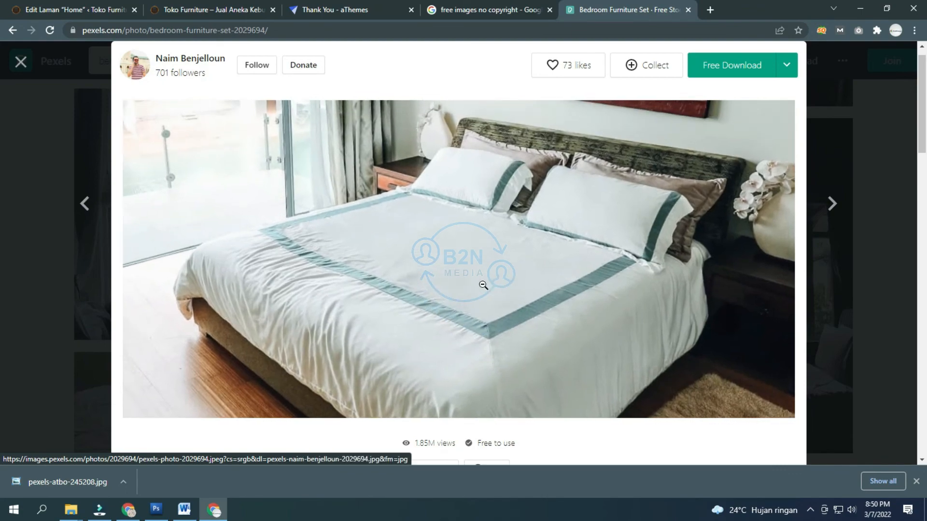
pyautogui.click(482, 283)
pyautogui.click(840, 79)
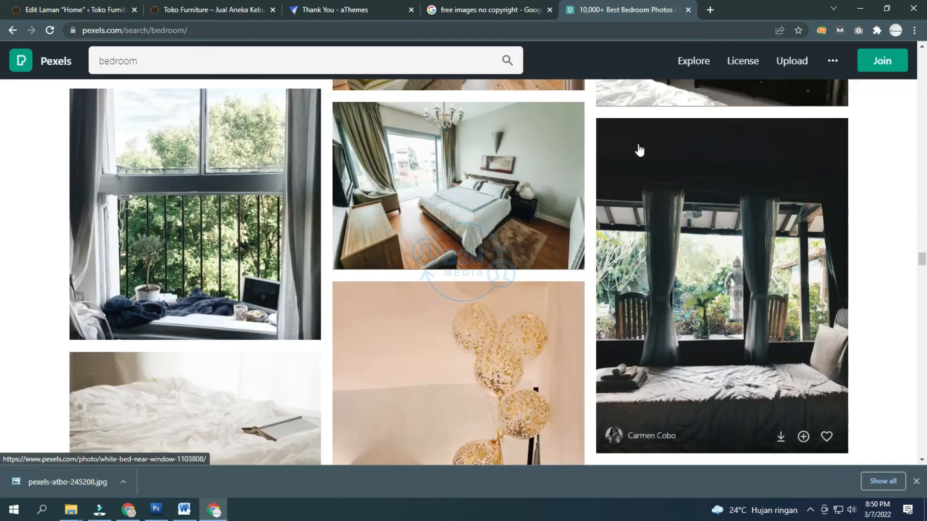
# Step: Scroll back through the bedroom results and preview the dresser photo
pyautogui.scroll(-12, 565, 165)
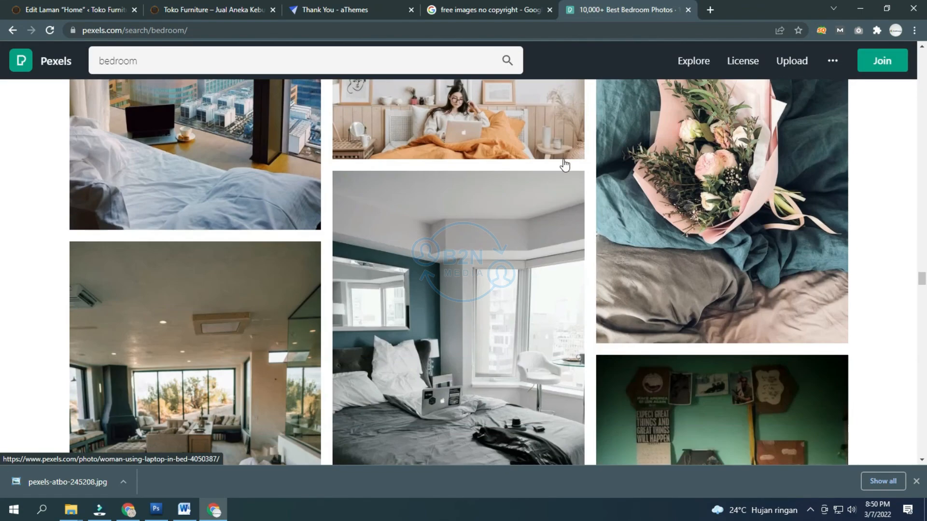
pyautogui.scroll(-15, 565, 165)
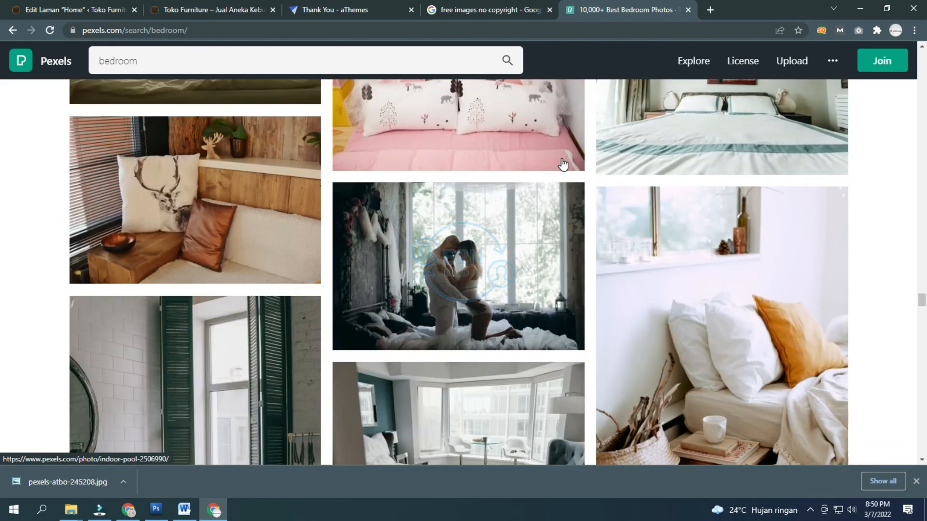
pyautogui.scroll(-10, 562, 164)
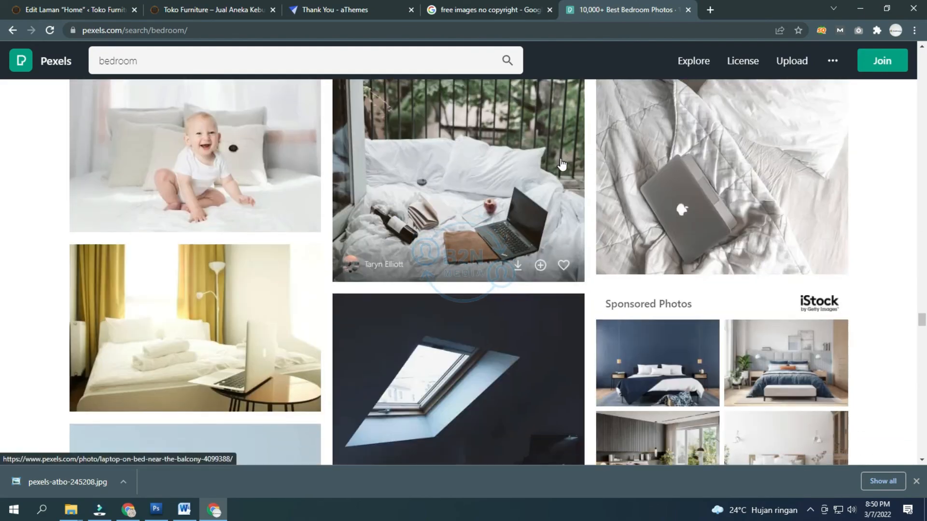
pyautogui.scroll(-7, 561, 165)
pyautogui.scroll(-3, 561, 165)
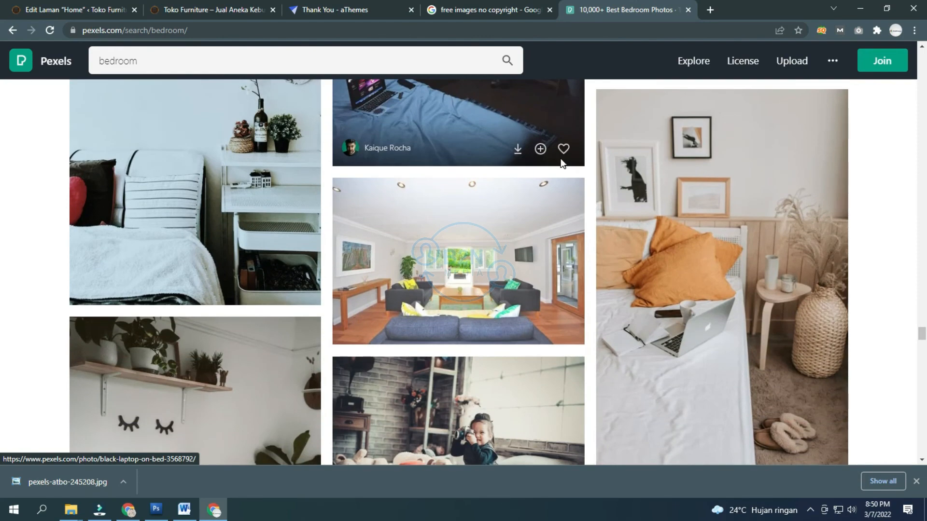
pyautogui.scroll(-14, 561, 165)
pyautogui.scroll(-6, 561, 164)
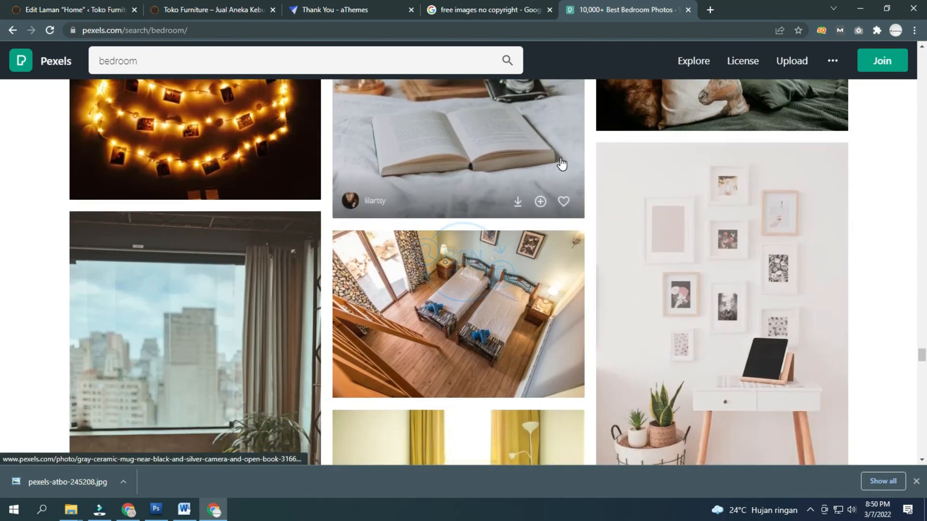
pyautogui.scroll(3, 562, 164)
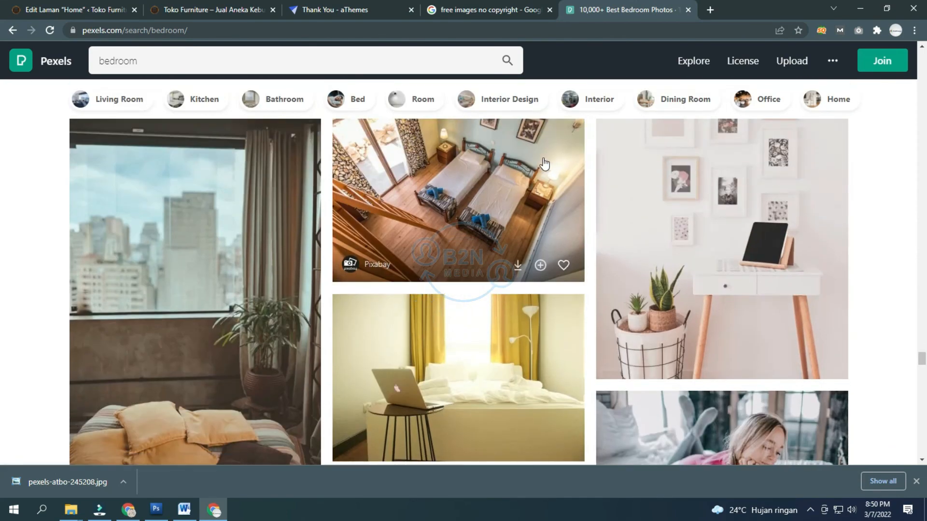
pyautogui.scroll(-15, 544, 164)
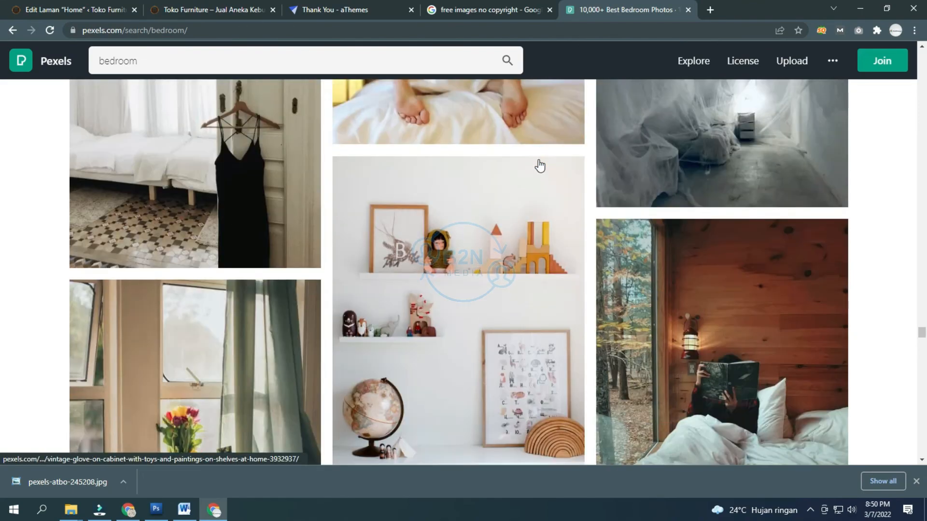
pyautogui.scroll(-5, 540, 166)
pyautogui.scroll(-4, 539, 166)
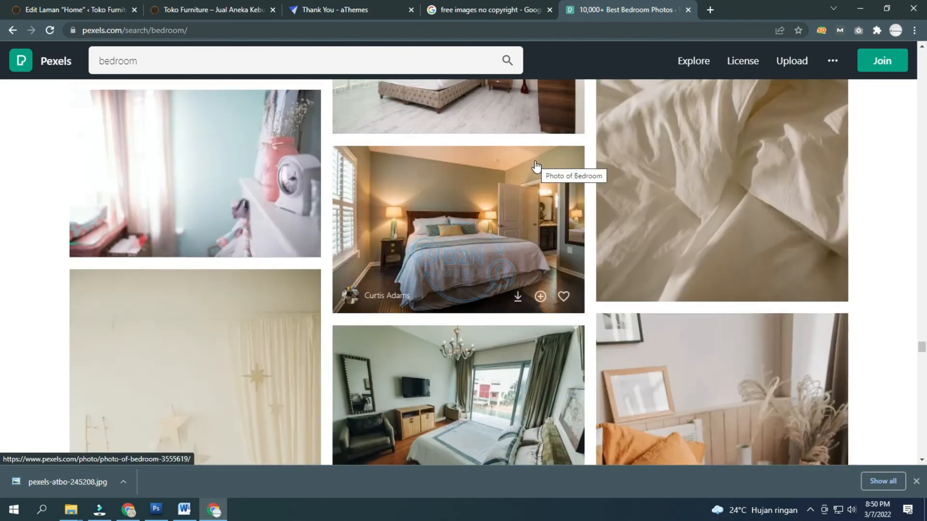
pyautogui.scroll(-6, 535, 166)
pyautogui.scroll(-14, 535, 166)
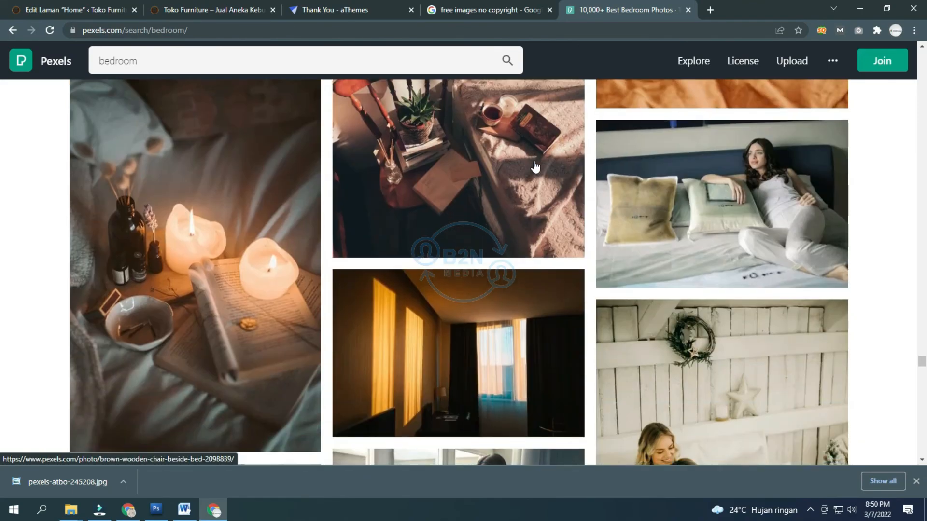
pyautogui.scroll(10, 535, 165)
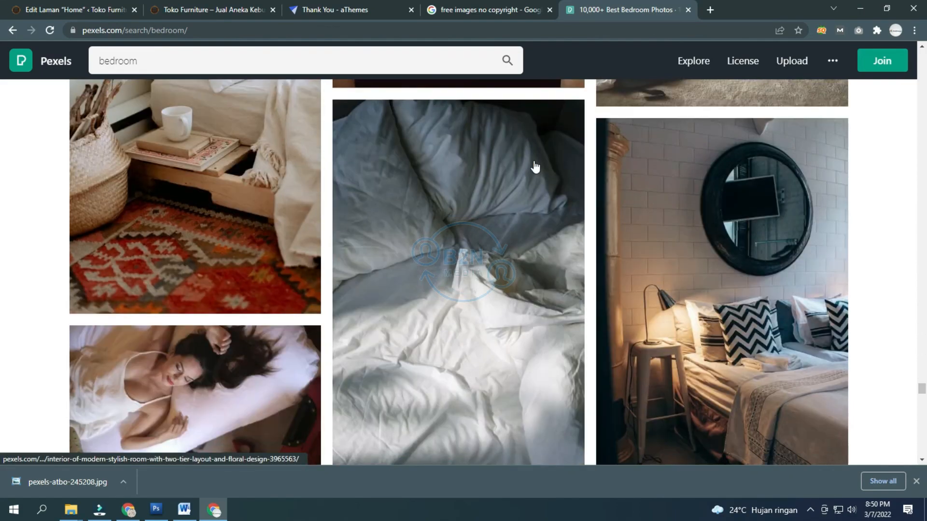
pyautogui.scroll(10, 535, 164)
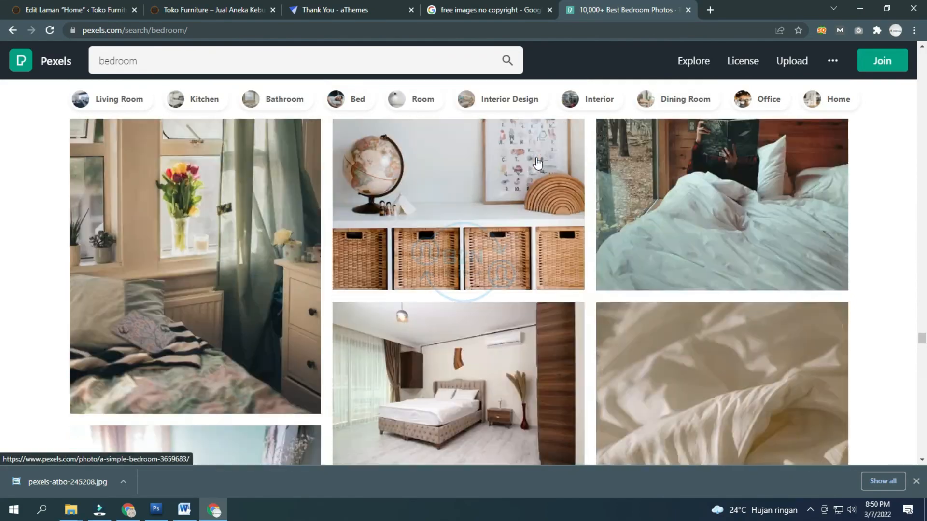
pyautogui.scroll(10, 535, 158)
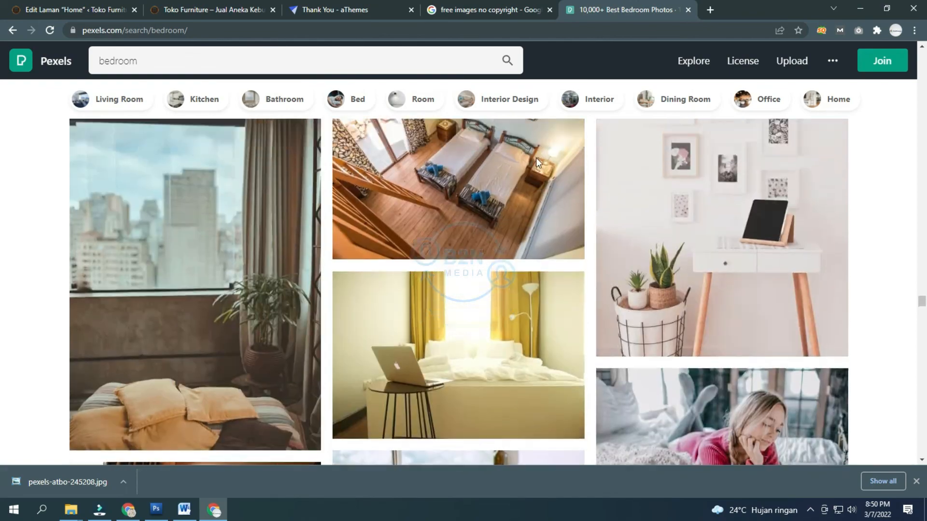
pyautogui.scroll(5, 535, 158)
pyautogui.scroll(-3, 536, 157)
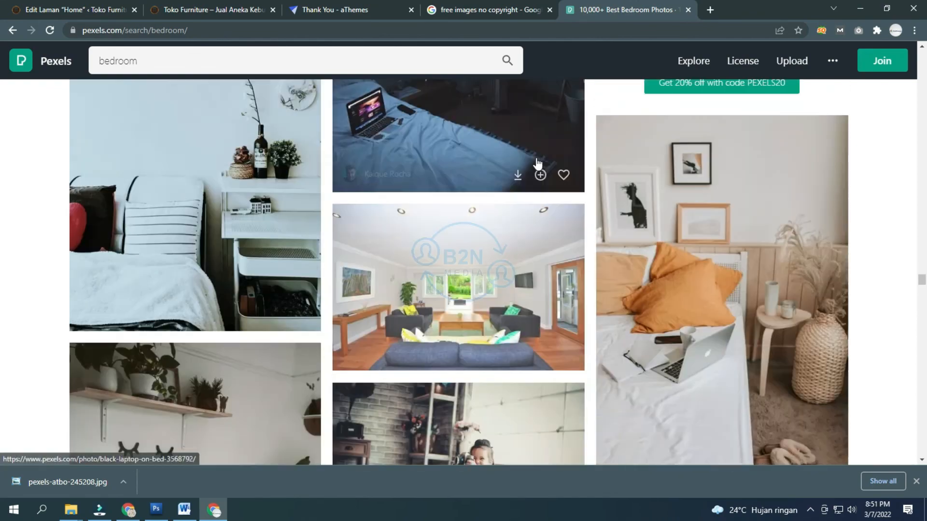
pyautogui.scroll(2, 536, 164)
pyautogui.scroll(10, 537, 164)
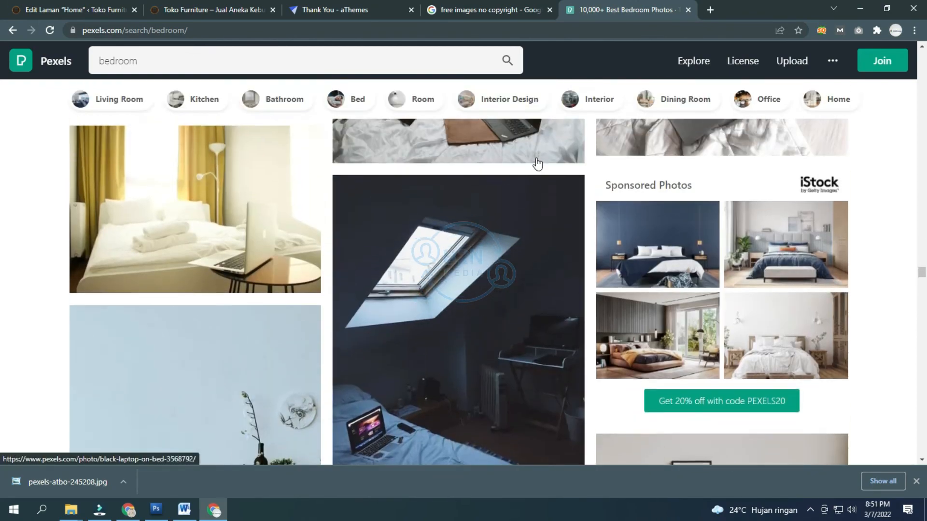
pyautogui.scroll(8, 537, 164)
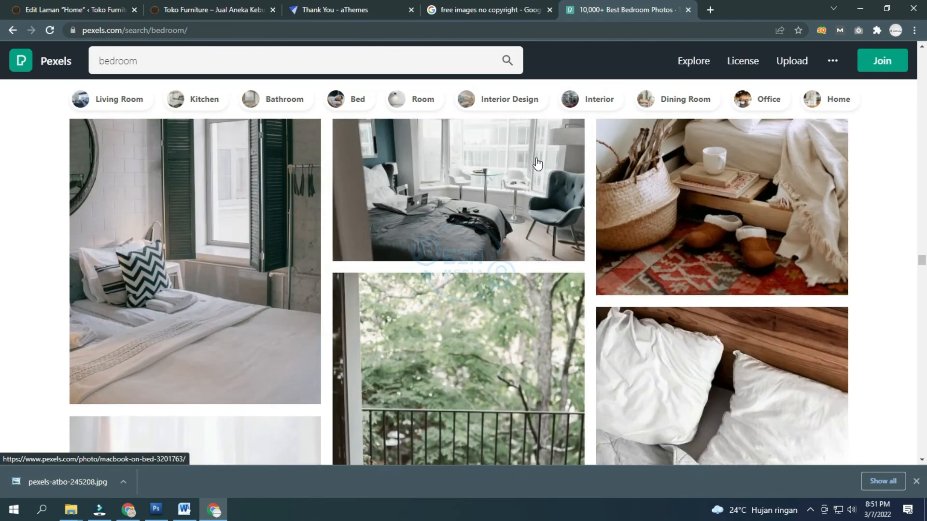
pyautogui.scroll(10, 537, 164)
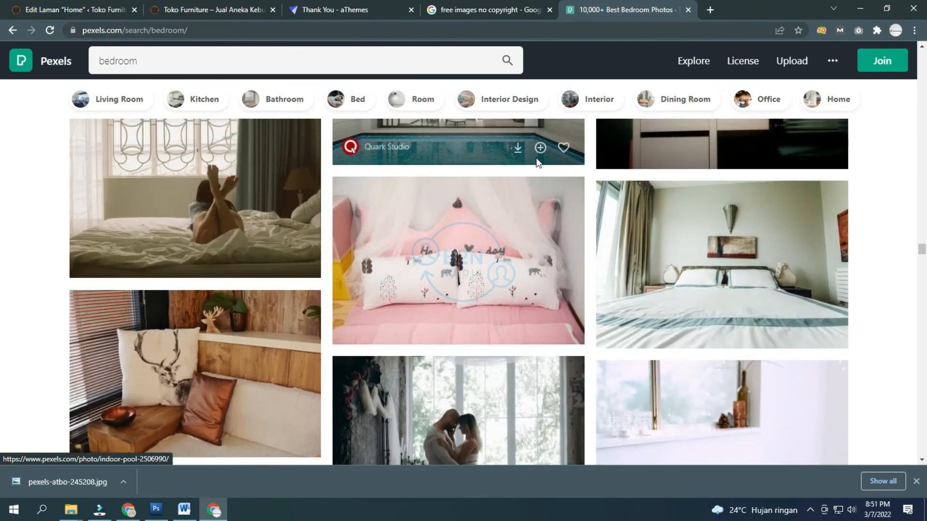
pyautogui.scroll(4, 537, 164)
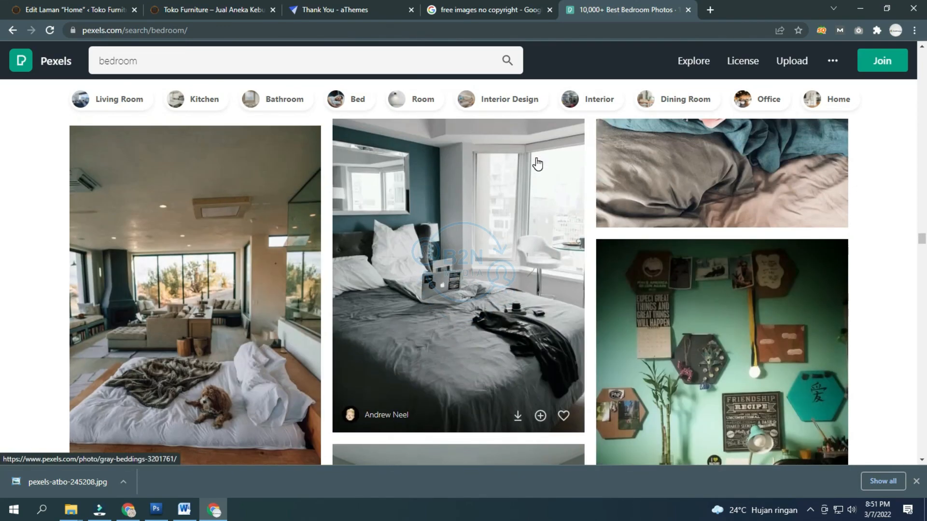
pyautogui.scroll(12, 537, 164)
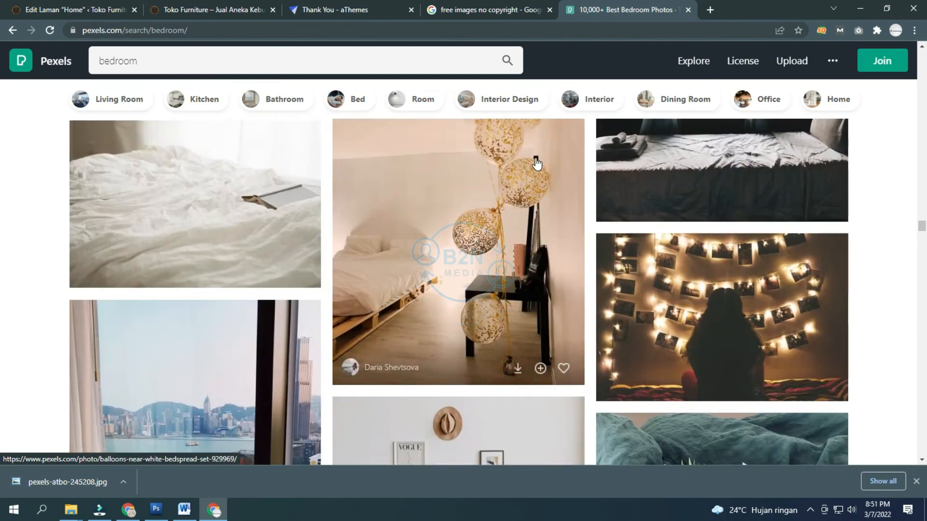
pyautogui.scroll(6, 535, 163)
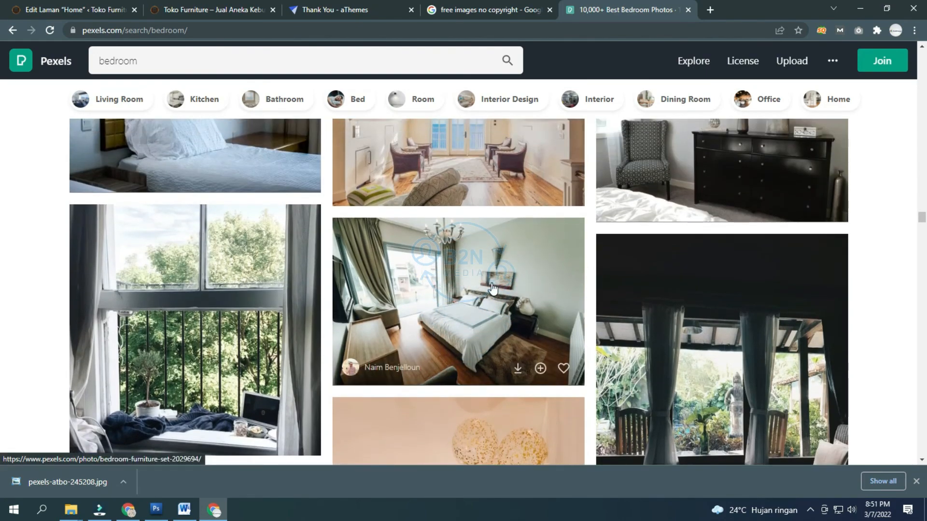
pyautogui.click(681, 138)
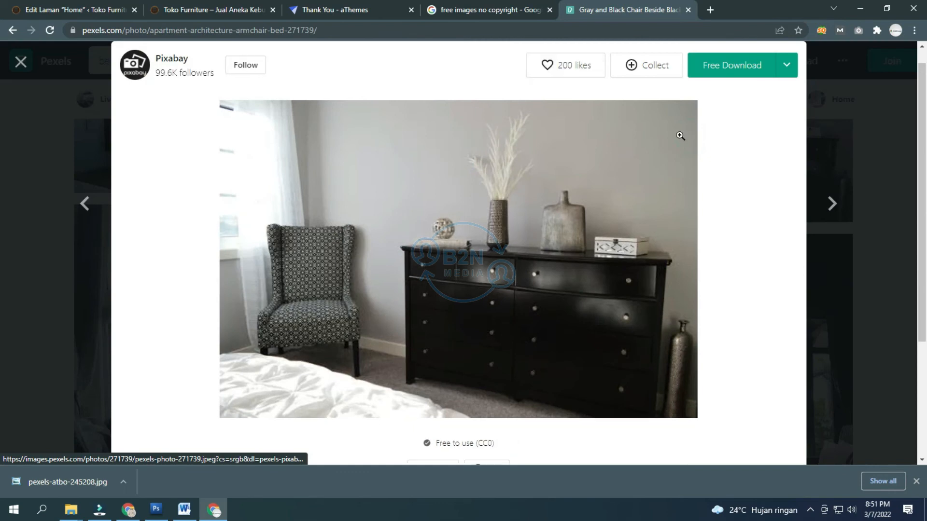
pyautogui.click(823, 99)
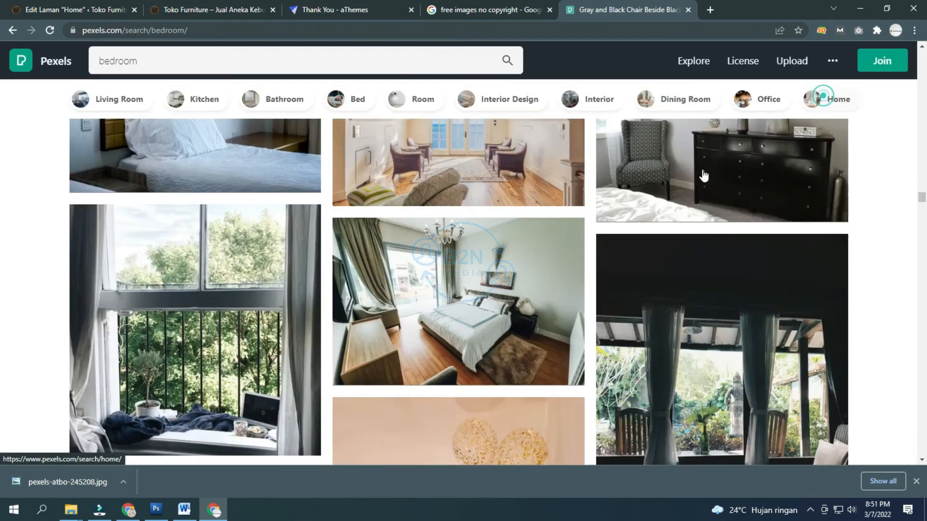
# Step: Download the bedroom furniture photo and return to the Home page editor
pyautogui.click(457, 302)
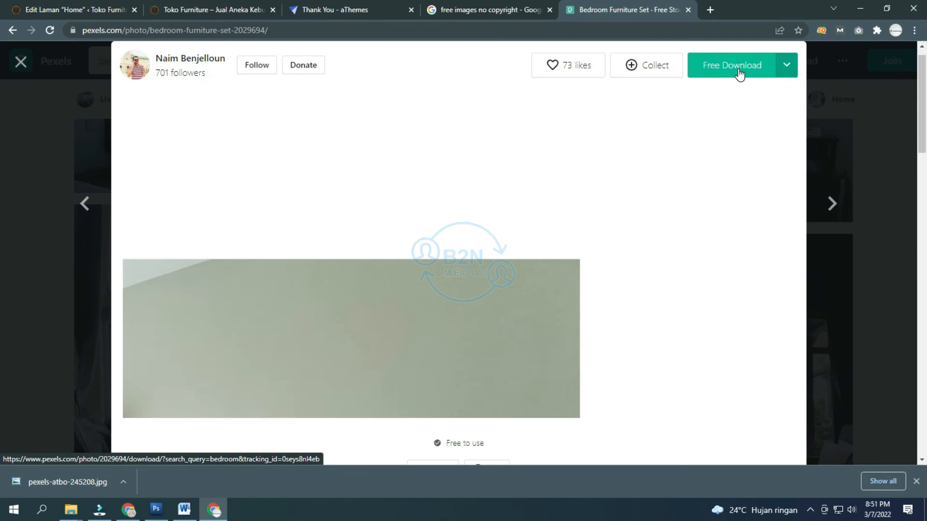
pyautogui.click(739, 73)
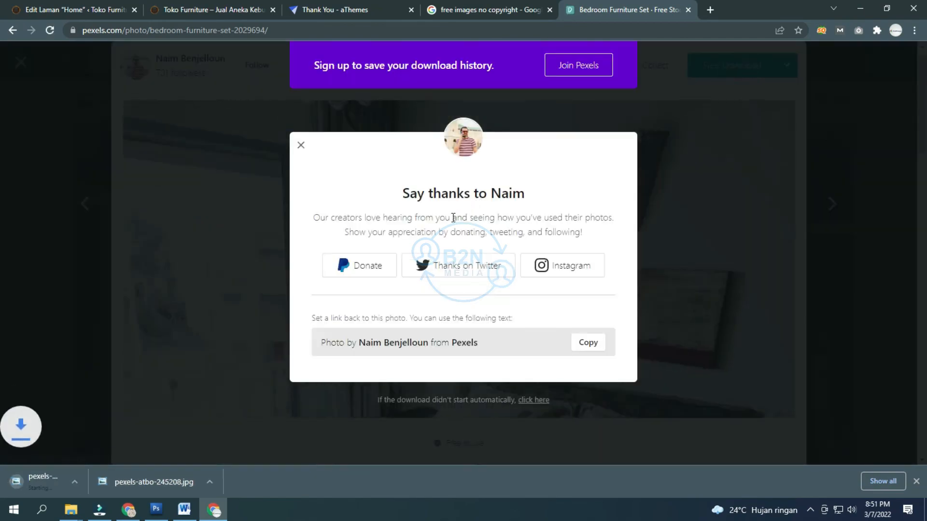
pyautogui.click(301, 146)
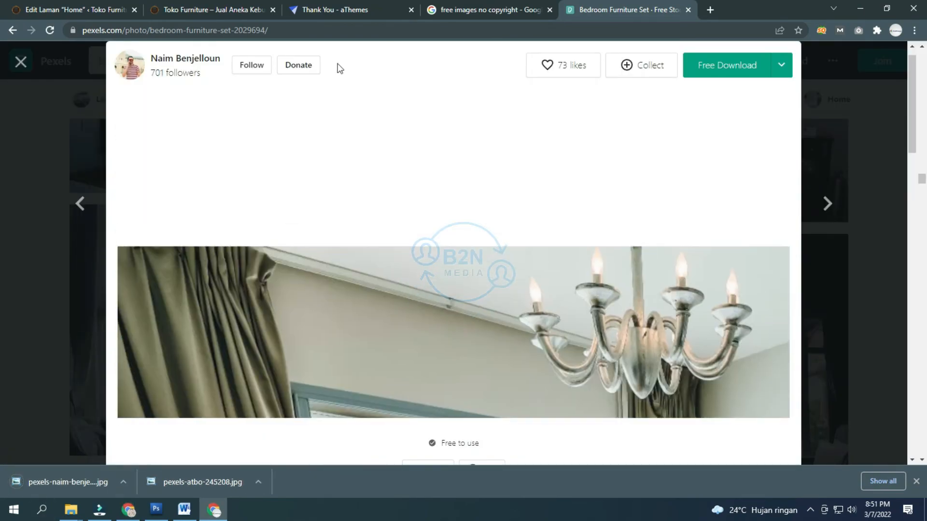
pyautogui.click(40, 9)
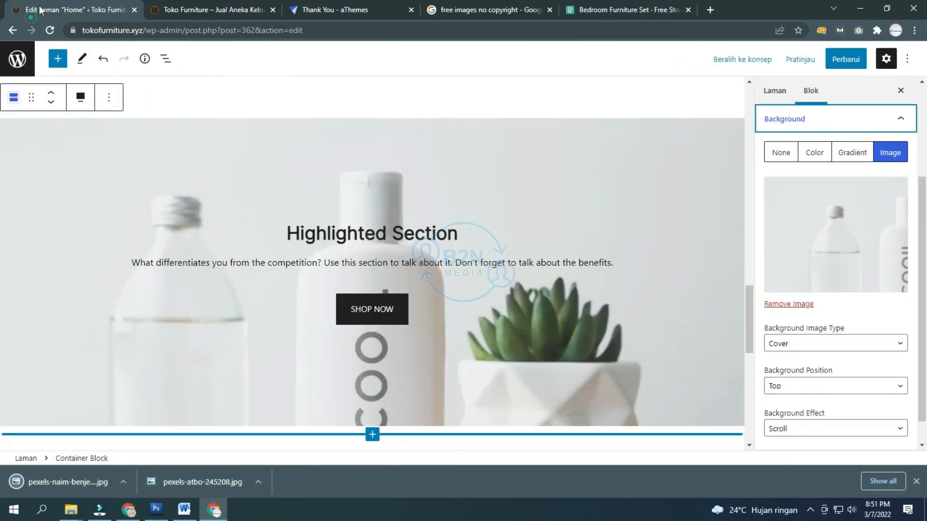
# Step: Remove the Highlighted Section's bottle-and-plant background and switch to uploading a replacement image
pyautogui.click(790, 304)
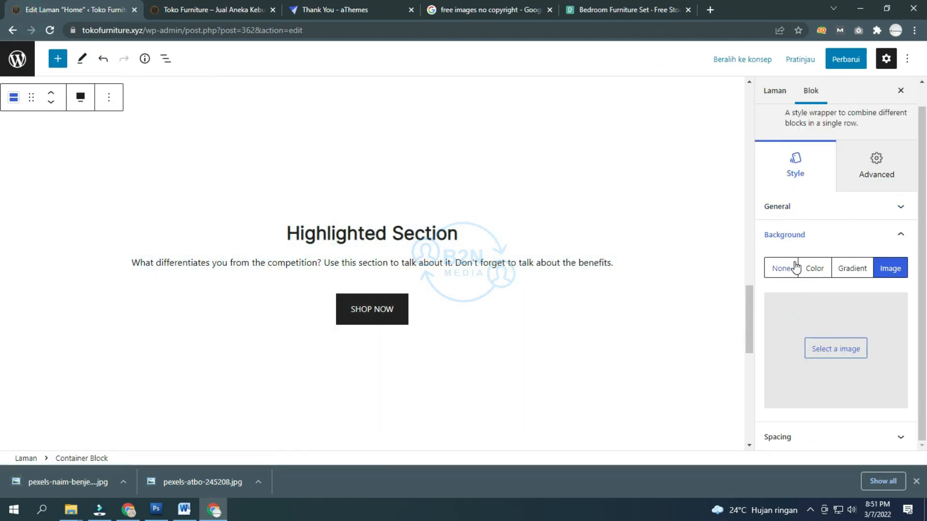
pyautogui.click(814, 348)
pyautogui.click(34, 99)
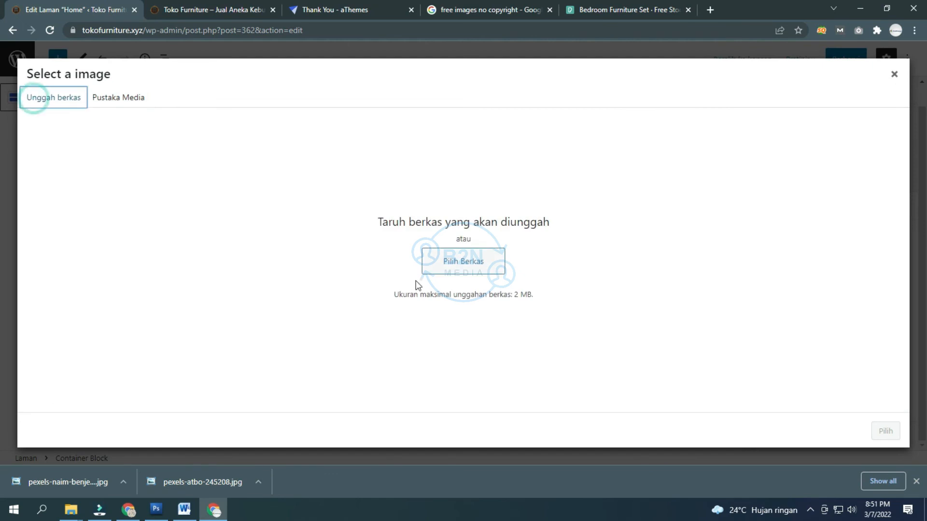
# Step: Rename the downloaded Pexels bedroom photo to bedroom-furniture-for-sale in the file picker
pyautogui.click(453, 256)
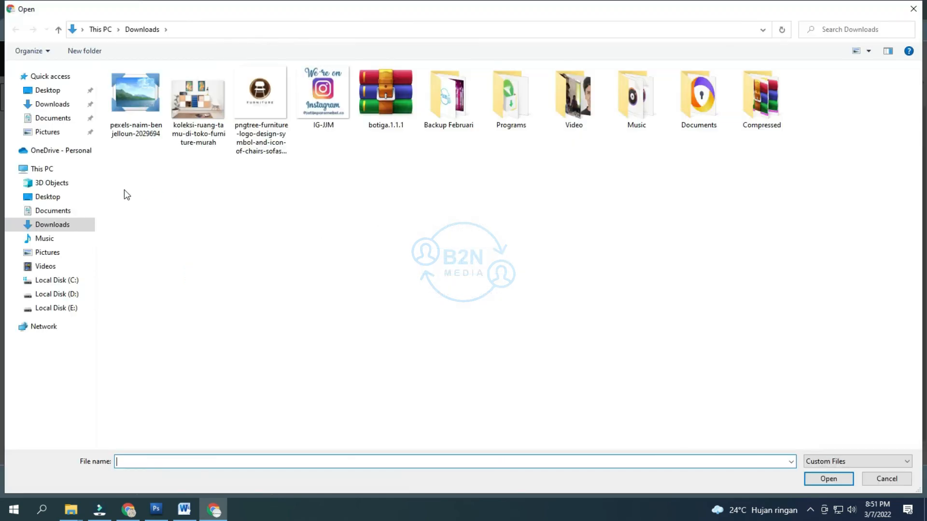
pyautogui.click(150, 140)
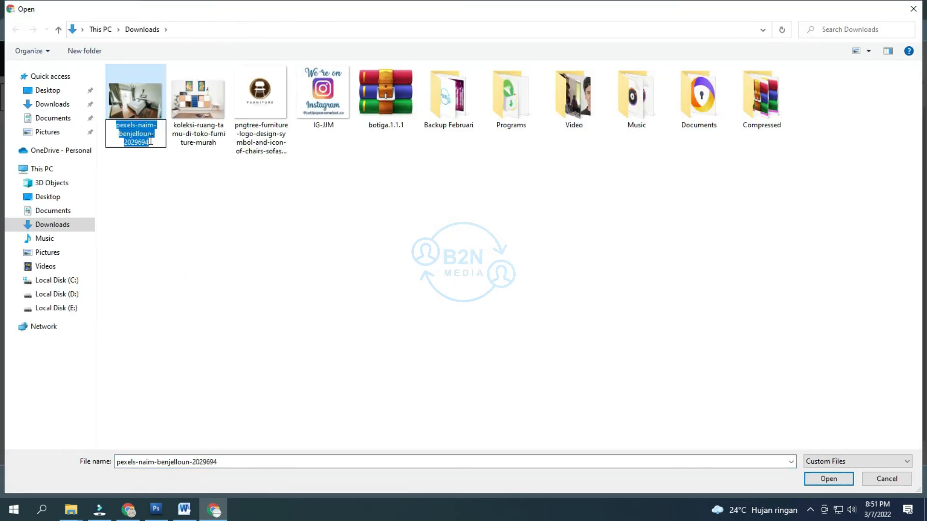
pyautogui.write('d')
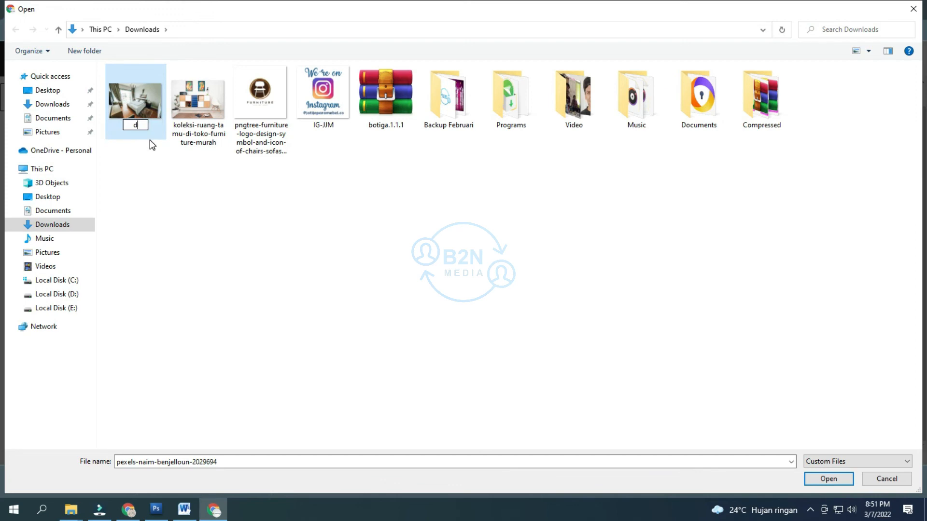
pyautogui.write('eedroom-fu')
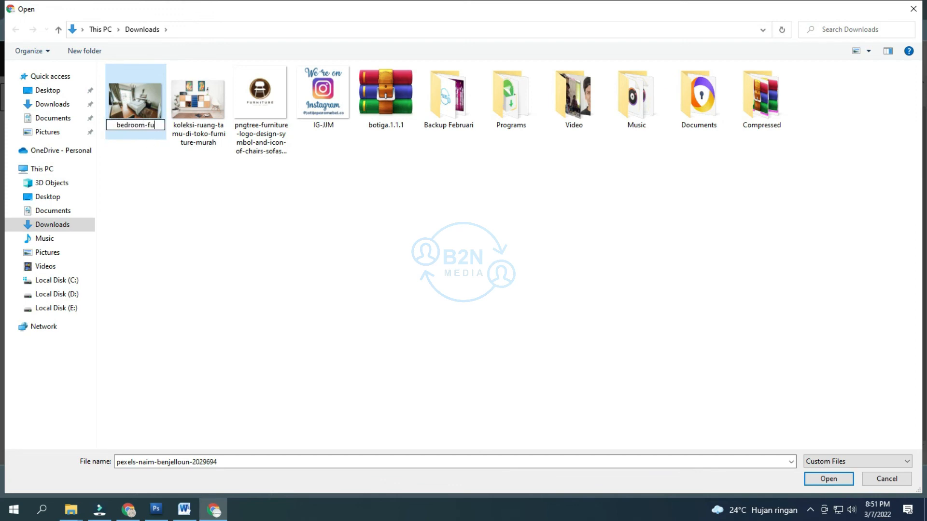
pyautogui.write('rniture')
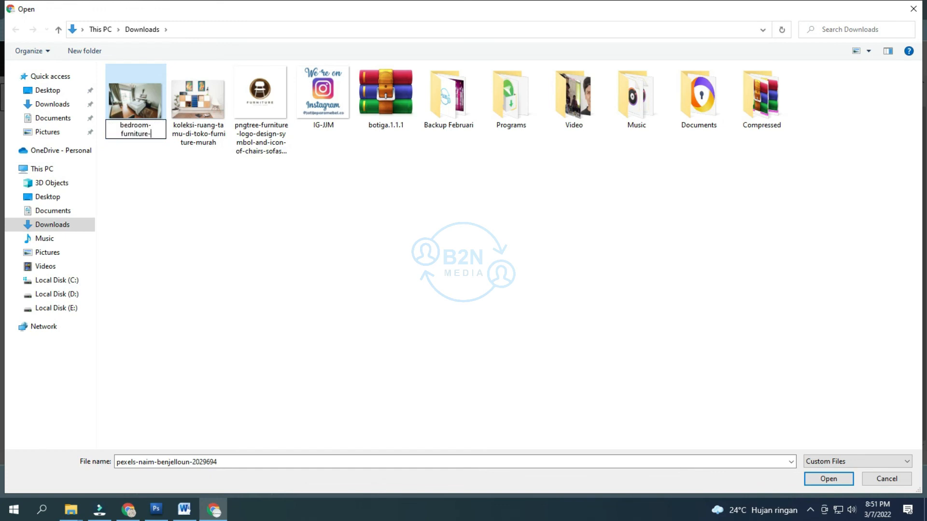
pyautogui.write('-for-sale')
# Step: Try uploading bedroom-furniture-for-sale.jpg and dismiss the error that it exceeds the 2 MB limit
pyautogui.press('Return')
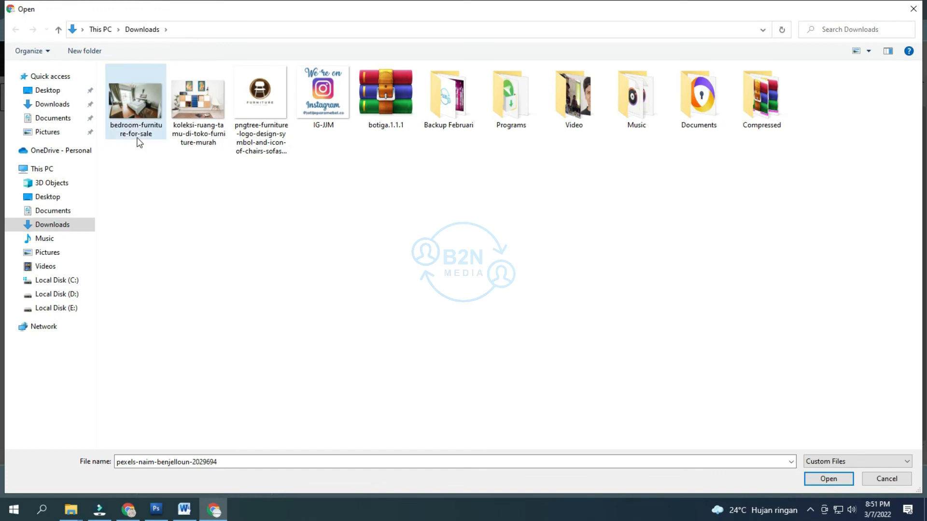
pyautogui.doubleClick(121, 106)
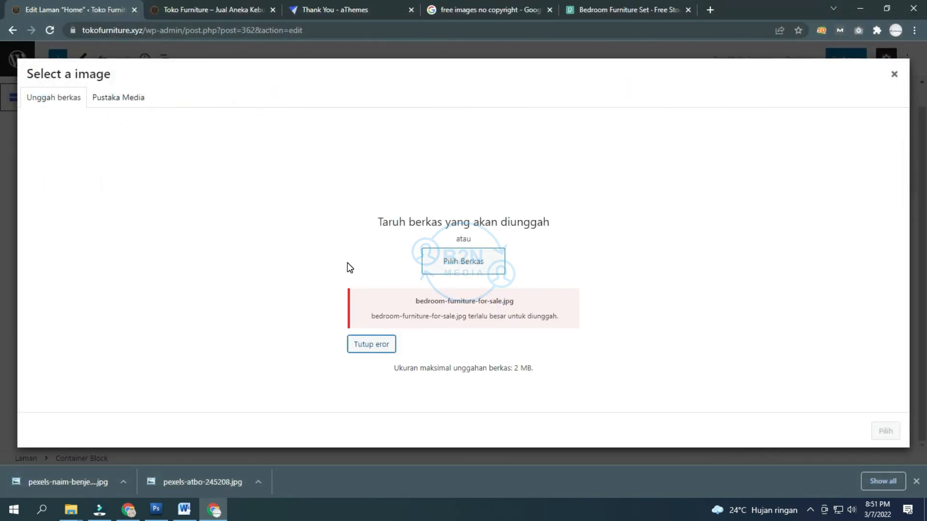
pyautogui.click(375, 343)
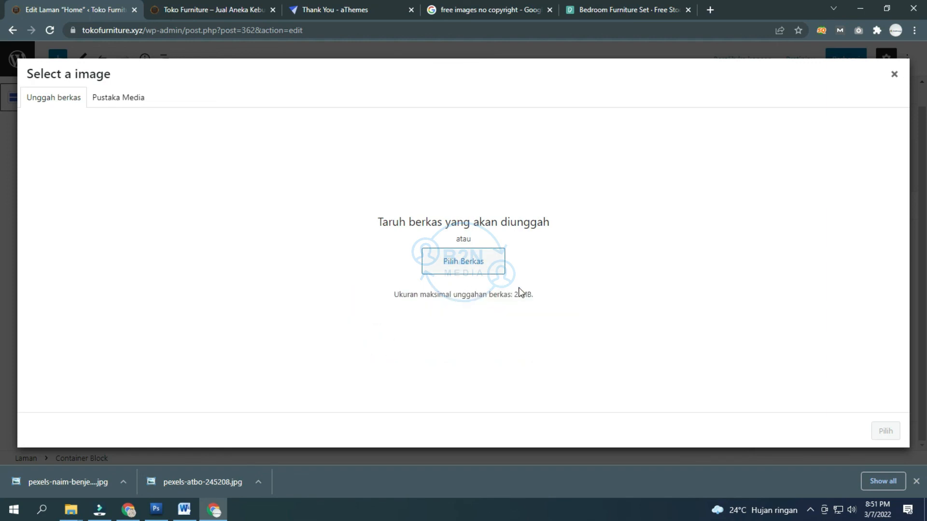
# Step: Open bedroom-furniture-for-sale.jpg in Adobe Photoshop CS3 from the file picker
pyautogui.click(443, 260)
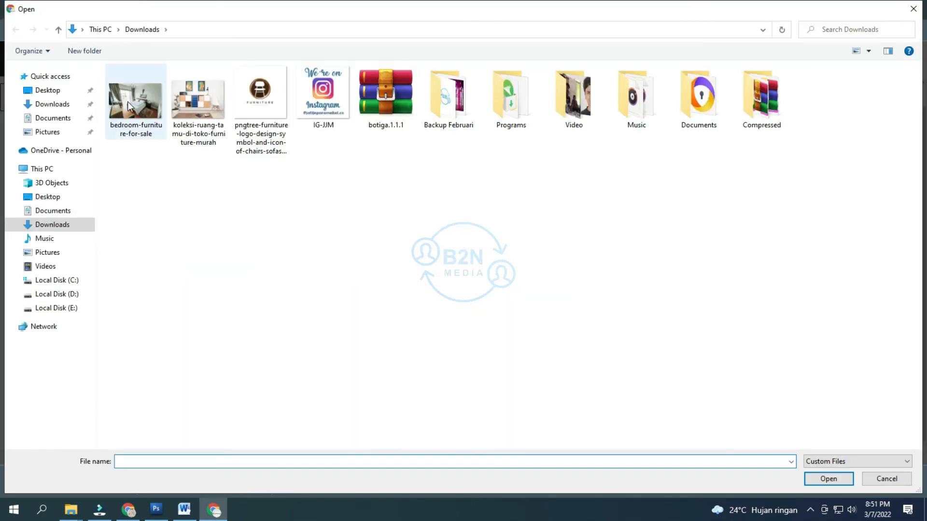
pyautogui.click(127, 101)
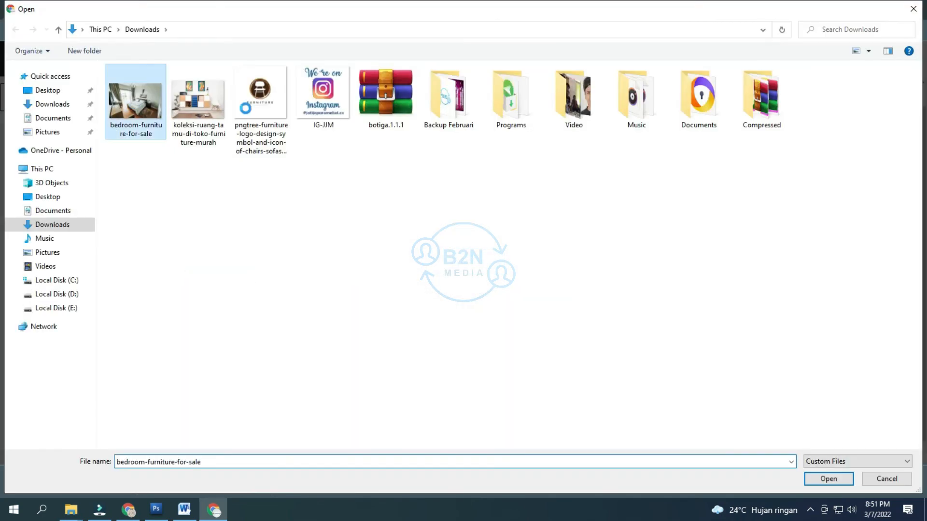
pyautogui.rightClick(127, 96)
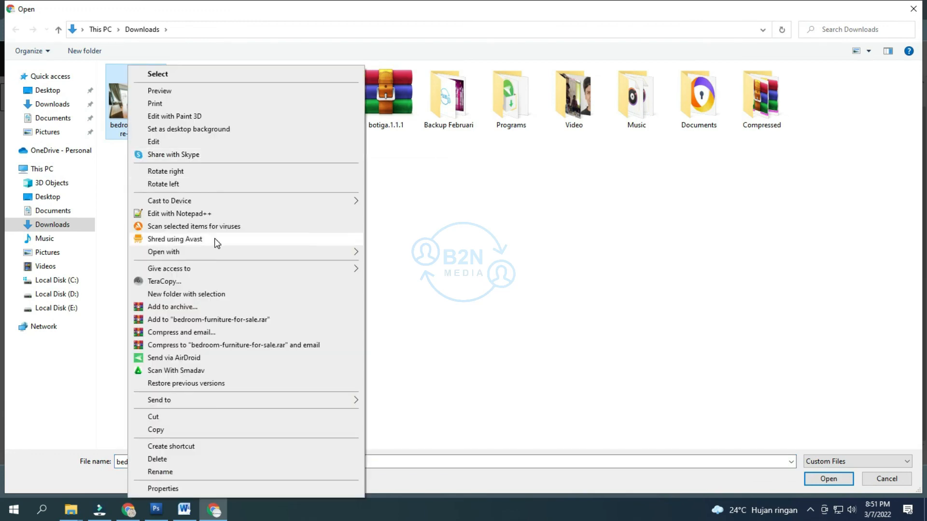
pyautogui.moveTo(216, 254)
pyautogui.click(386, 253)
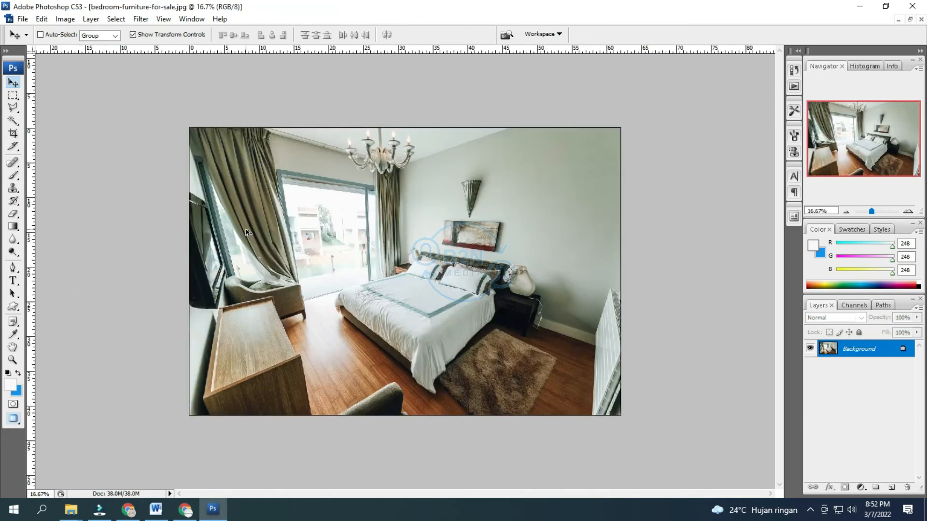
# Step: Resize the bedroom photo to 2400 pixels wide in Image Size
pyautogui.hotkey('ctrl', 'alt', 'i')
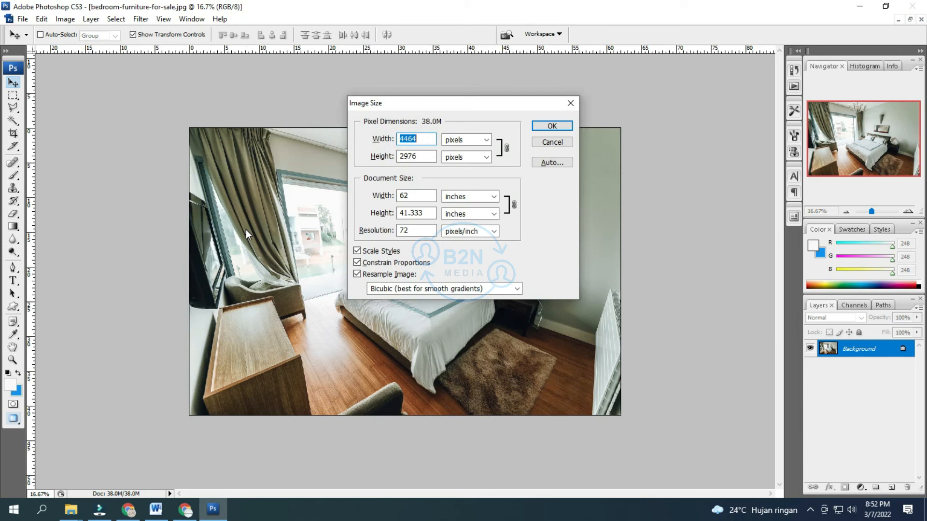
pyautogui.write('2')
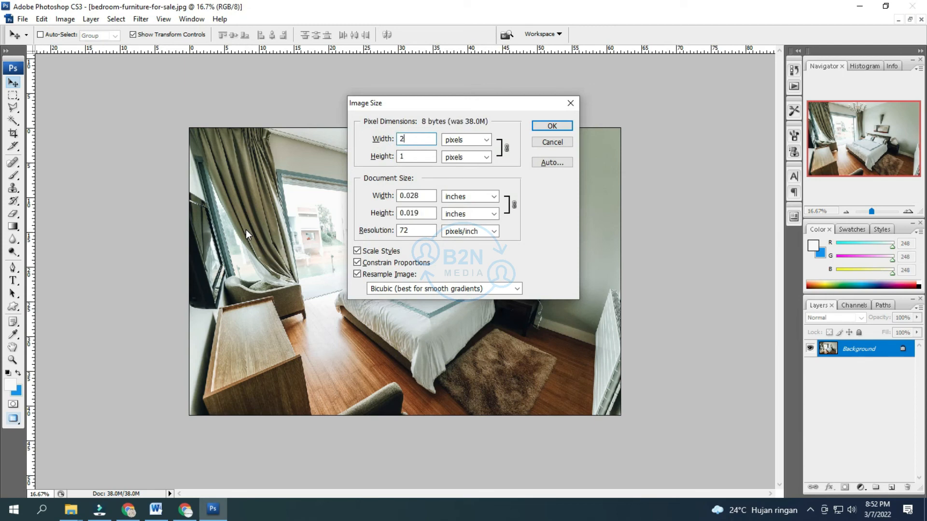
pyautogui.write('400')
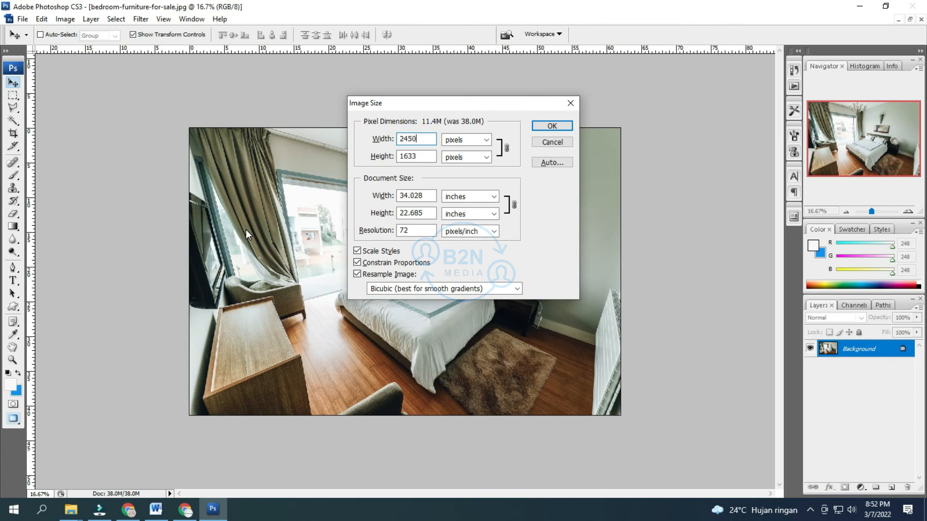
pyautogui.press('Return')
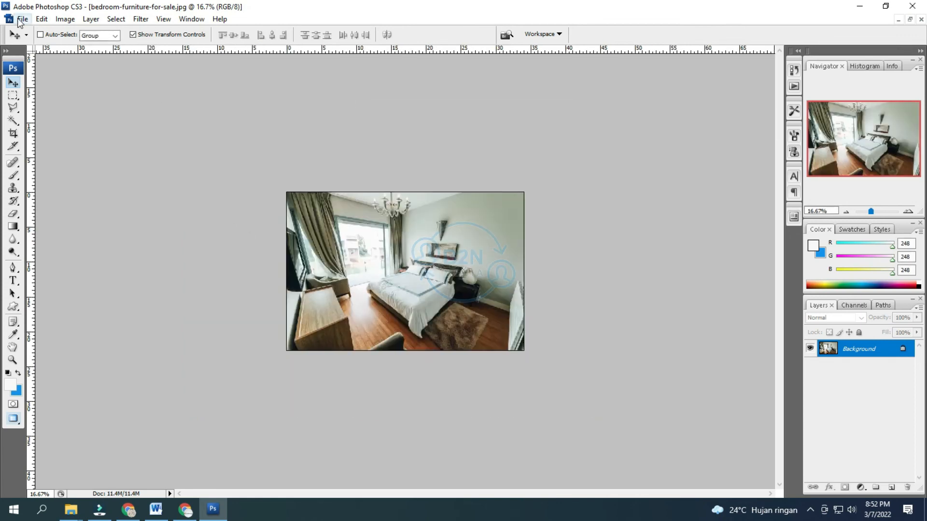
# Step: Save it for web as JPEG High (quality 60, about 832.9K) to the Desktop, then restore the window
pyautogui.click(22, 19)
pyautogui.click(72, 185)
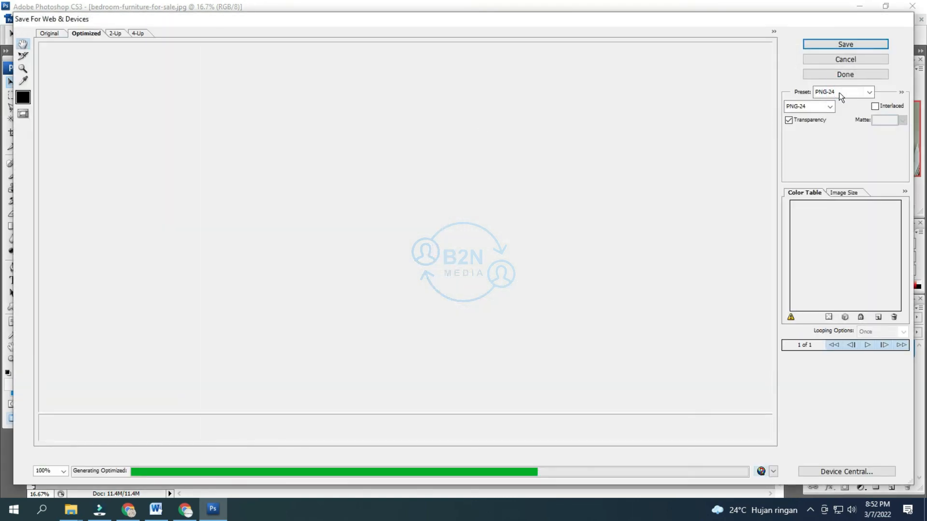
pyautogui.click(839, 93)
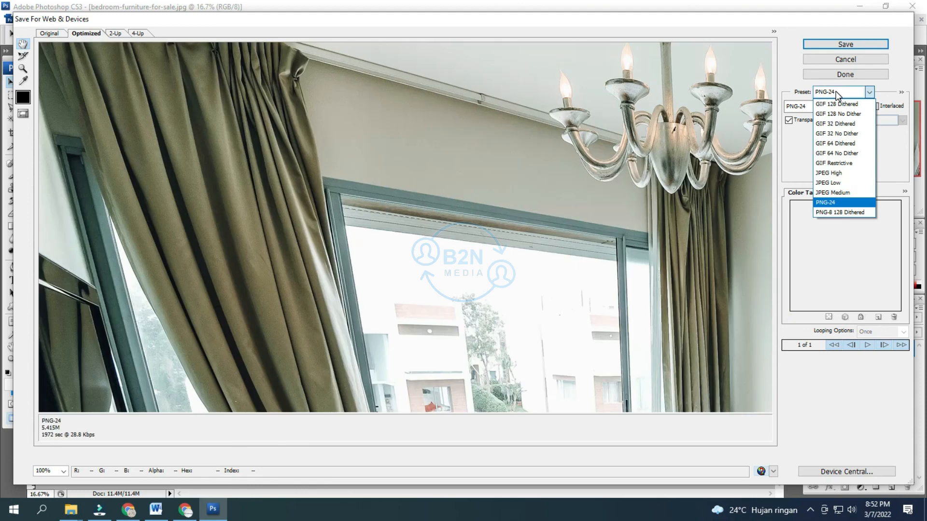
pyautogui.click(840, 173)
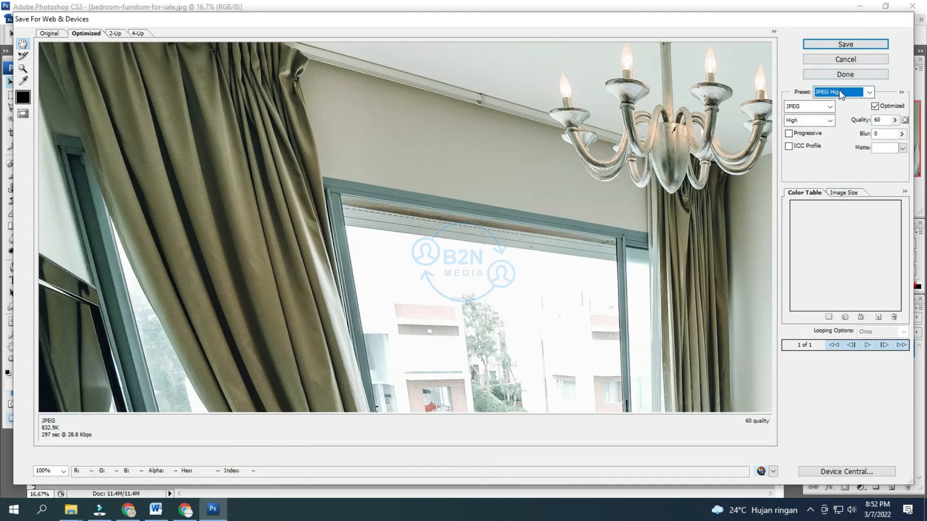
pyautogui.click(849, 44)
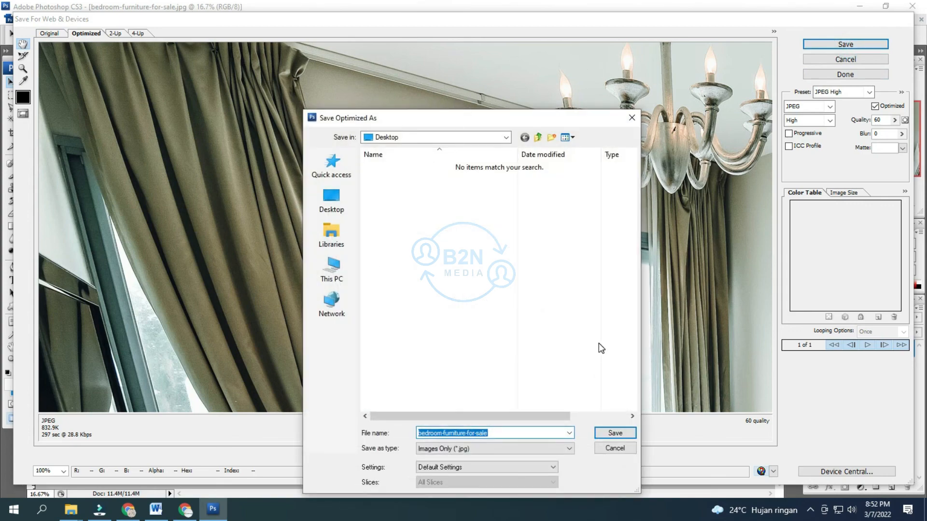
pyautogui.click(613, 436)
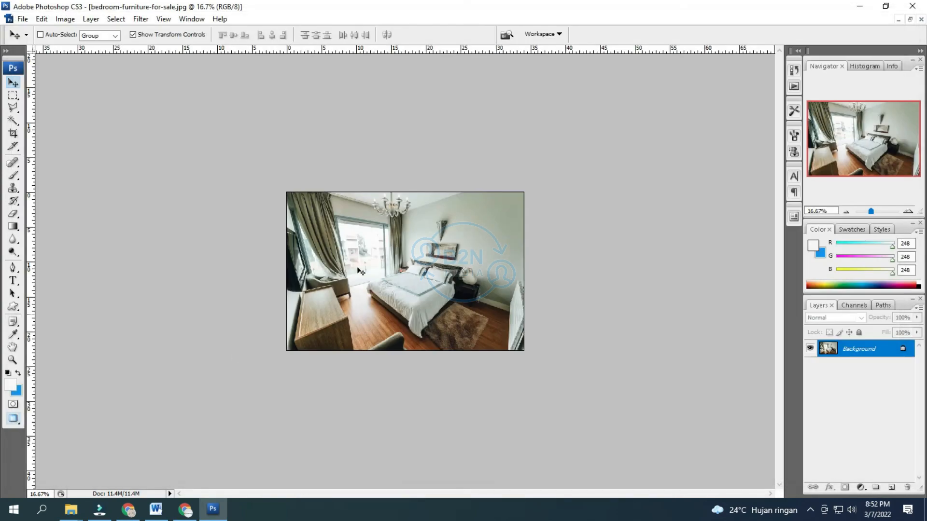
pyautogui.click(885, 6)
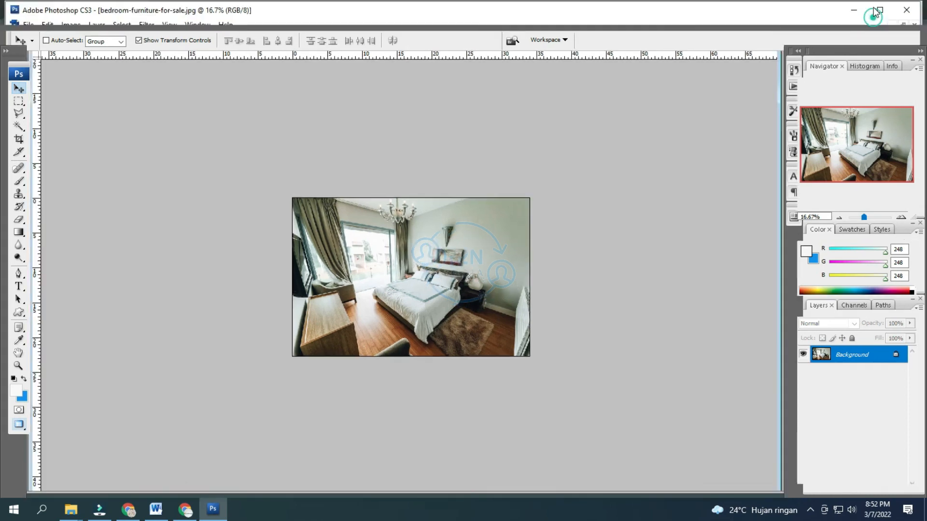
# Step: Upload the resized bedroom-furniture-for-sale photo from the refreshed Desktop folder
pyautogui.click(853, 10)
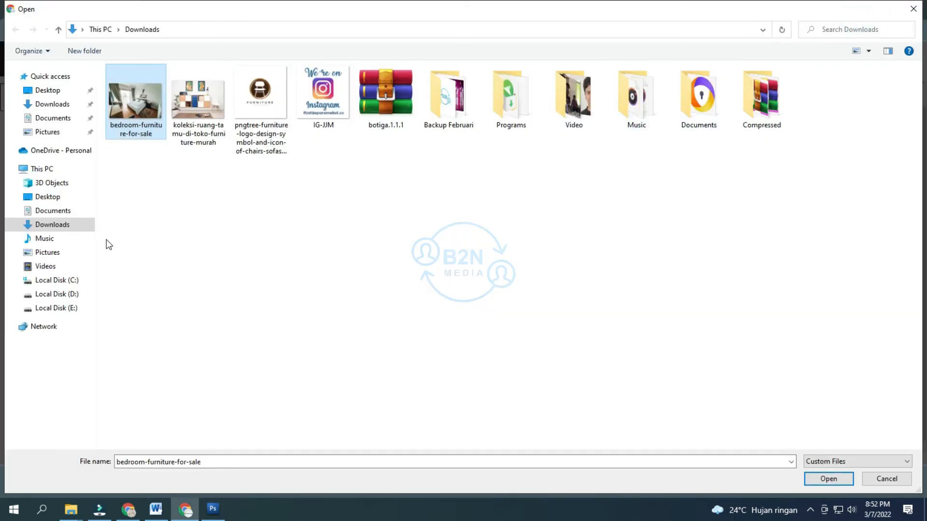
pyautogui.rightClick(208, 186)
pyautogui.click(244, 231)
pyautogui.click(53, 197)
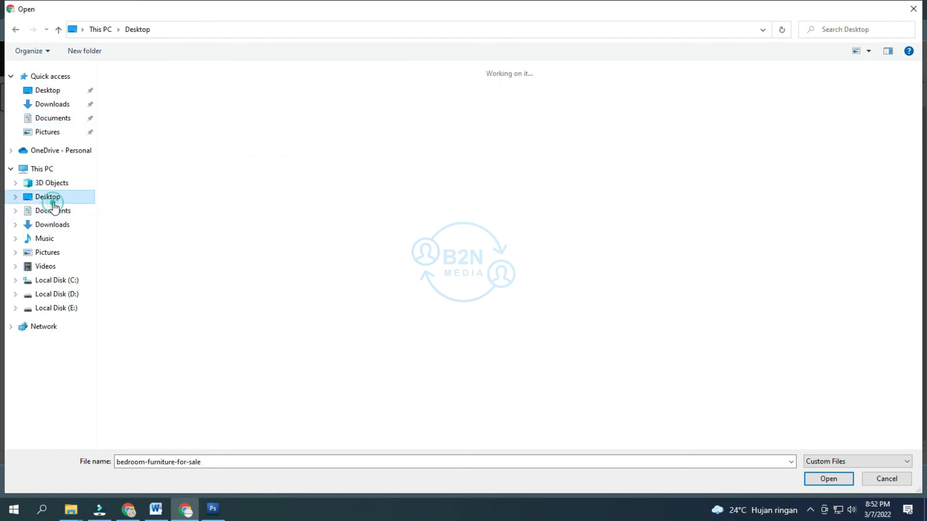
pyautogui.doubleClick(140, 105)
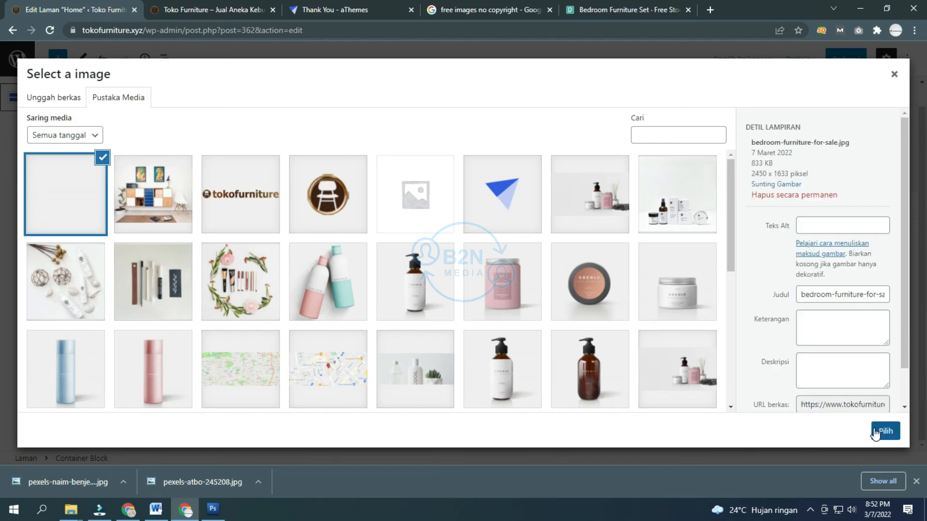
# Step: Copy the image title into caption, description and alt text, then use the photo as the section background
pyautogui.click(838, 299)
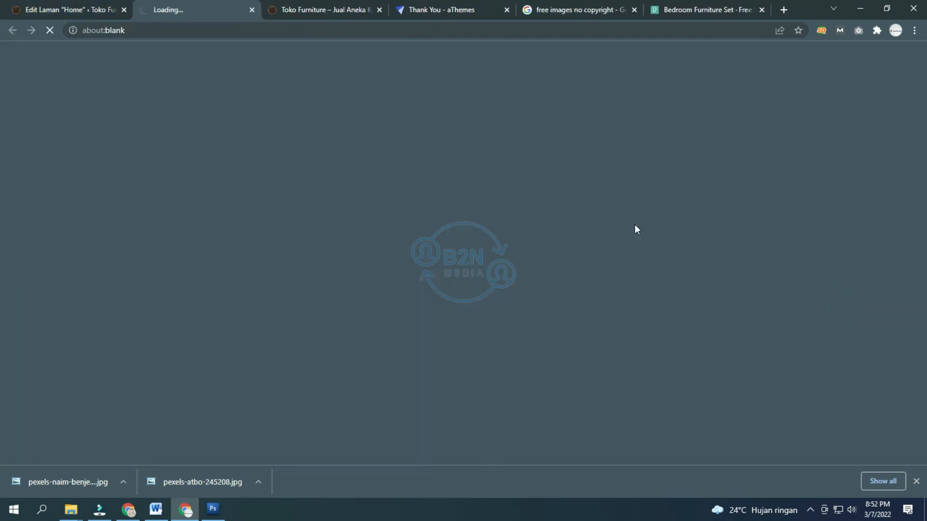
pyautogui.click(252, 10)
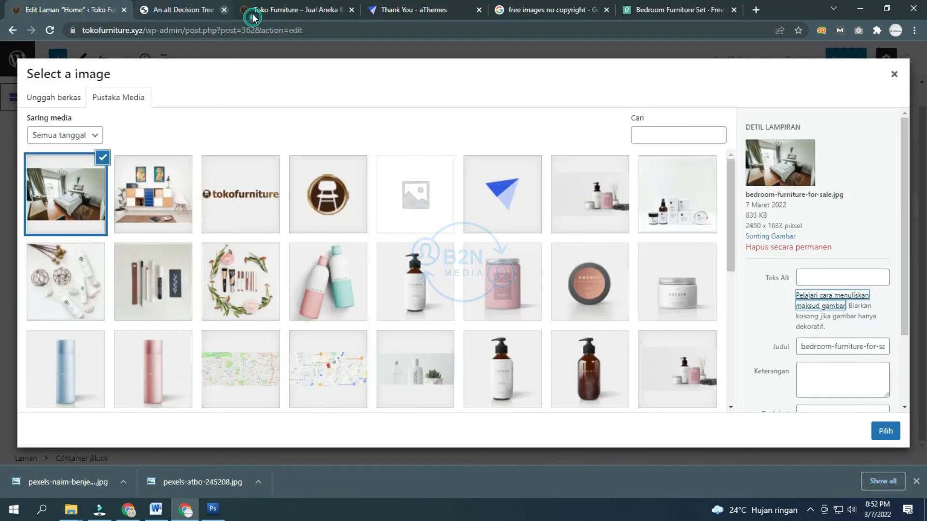
pyautogui.doubleClick(820, 350)
pyautogui.click(821, 349)
pyautogui.hotkey('ctrl', 'a')
pyautogui.hotkey('ctrl', 'c')
pyautogui.click(830, 368)
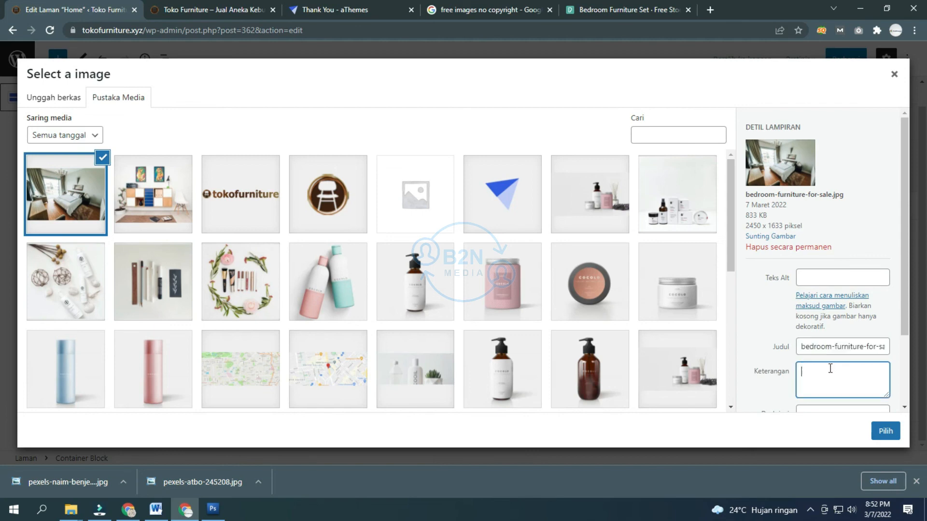
pyautogui.hotkey('ctrl', 'v')
pyautogui.click(830, 408)
pyautogui.hotkey('ctrl', 'v')
pyautogui.click(825, 264)
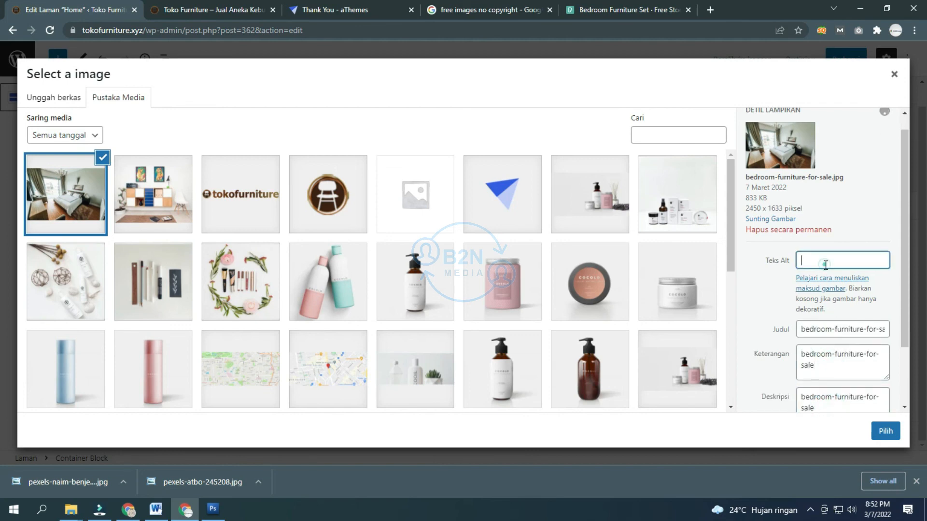
pyautogui.hotkey('ctrl', 'v')
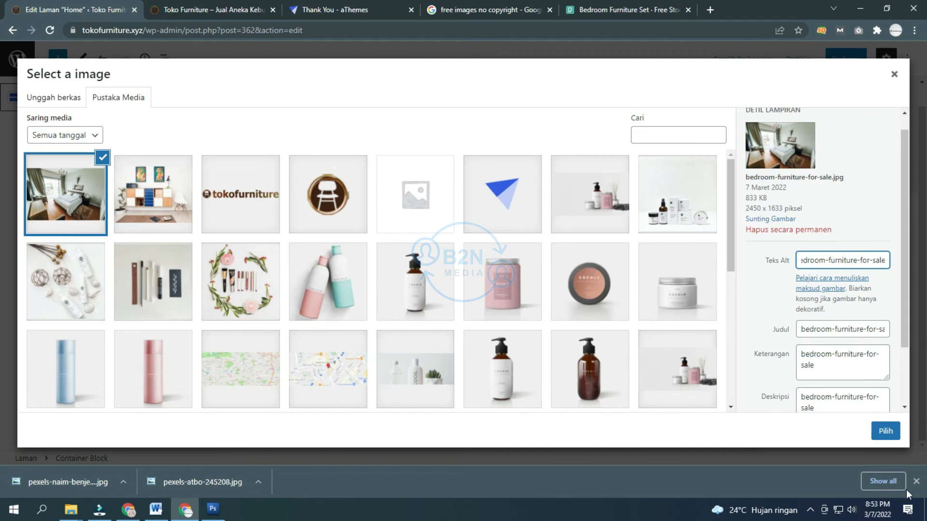
pyautogui.click(890, 437)
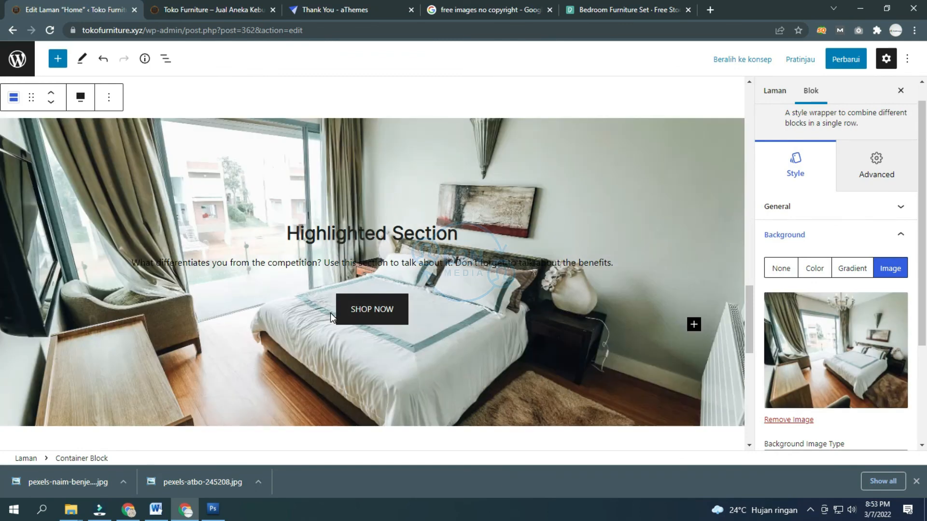
pyautogui.scroll(-1, 330, 312)
pyautogui.click(213, 5)
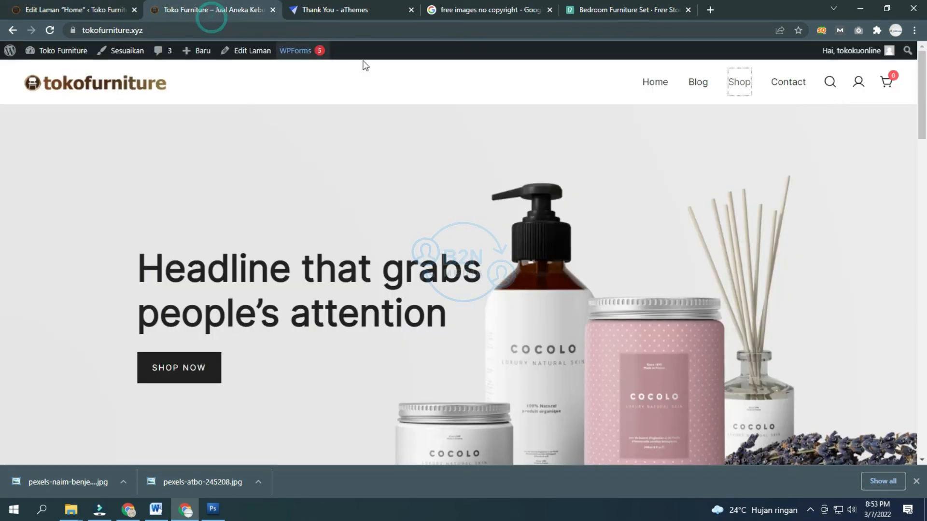
pyautogui.rightClick(730, 85)
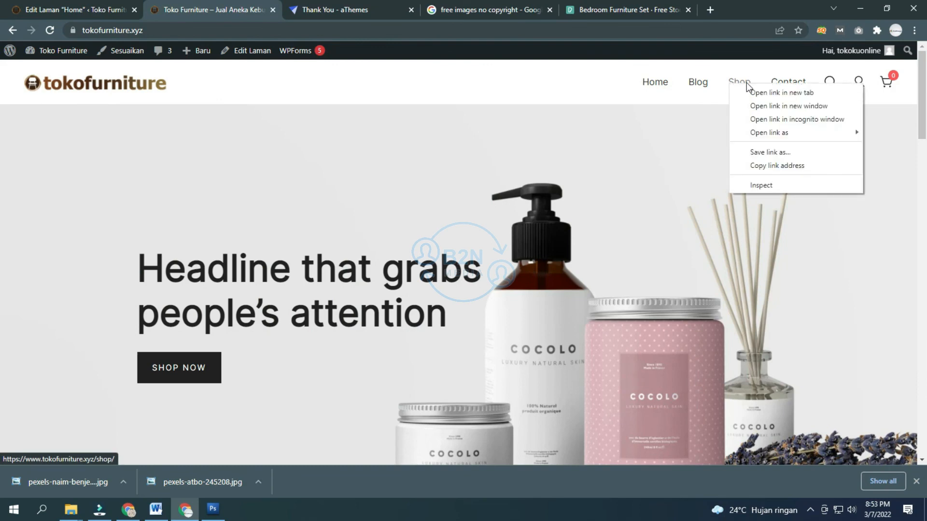
pyautogui.click(767, 165)
pyautogui.click(50, 14)
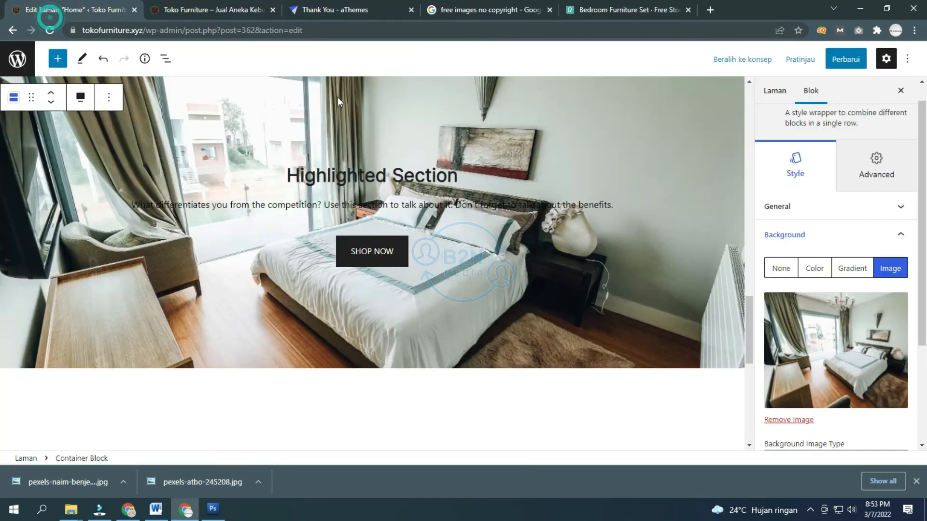
pyautogui.click(386, 254)
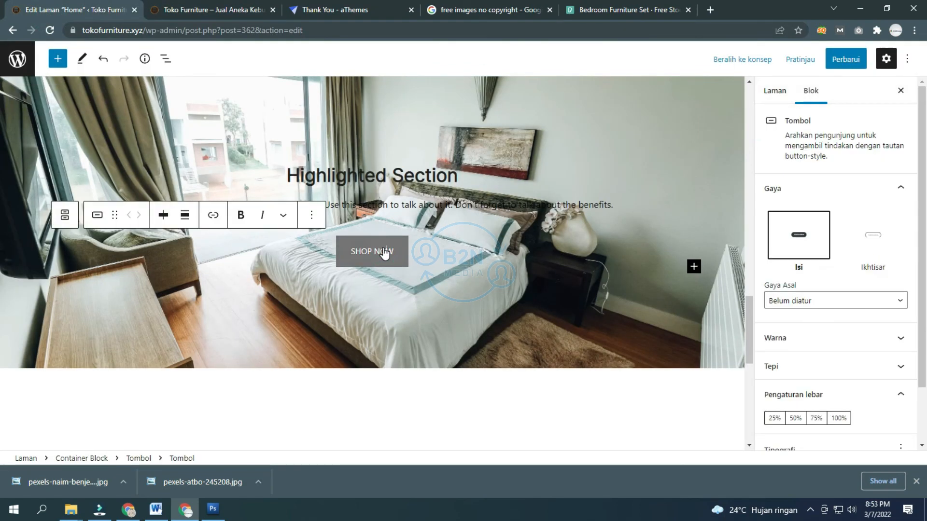
pyautogui.click(212, 215)
pyautogui.hotkey('ctrl', 'v')
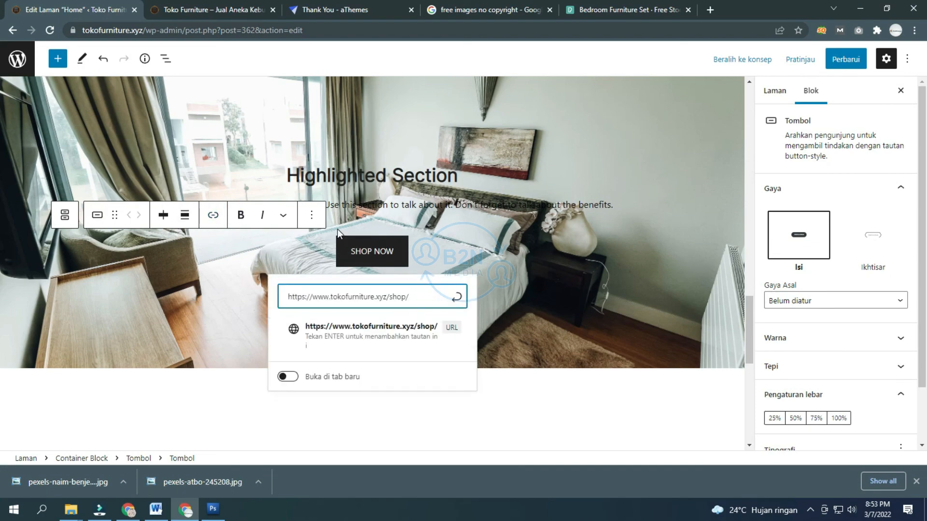
pyautogui.click(456, 297)
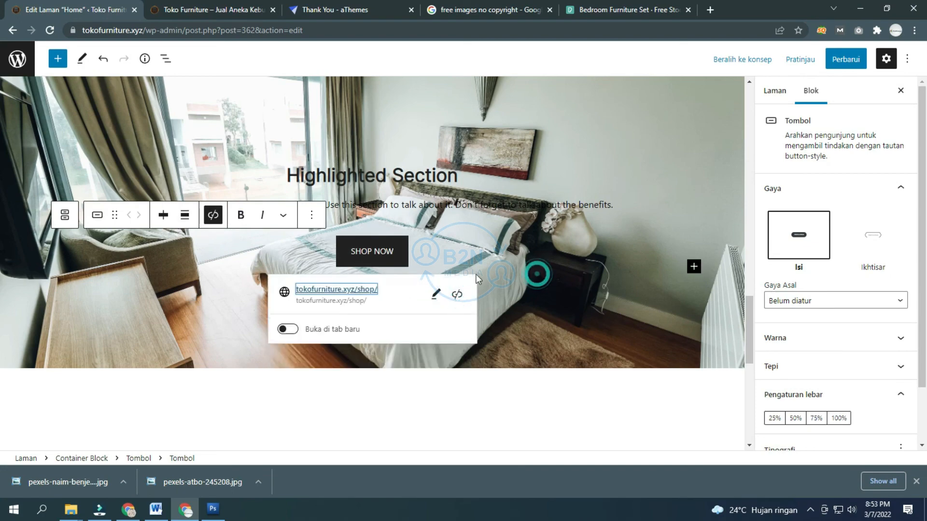
pyautogui.scroll(-6, 476, 275)
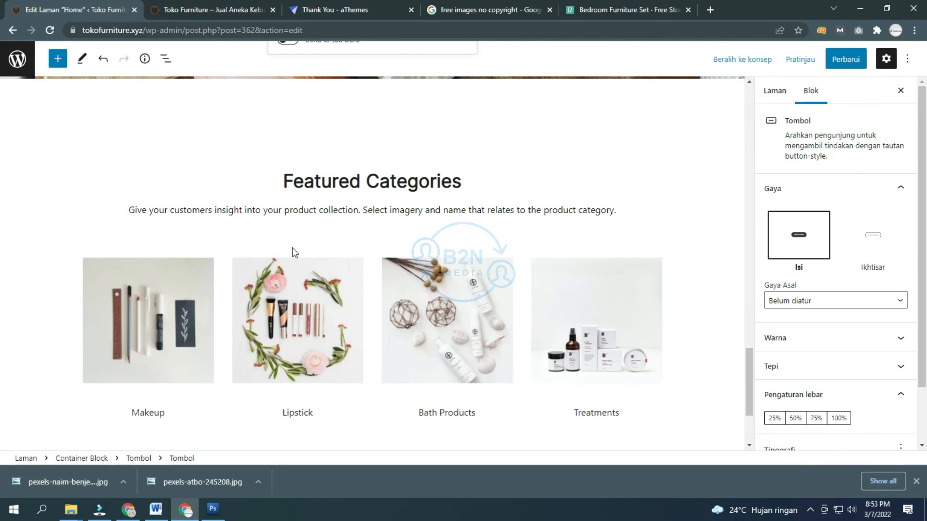
pyautogui.scroll(-3, 283, 245)
pyautogui.scroll(3, 309, 206)
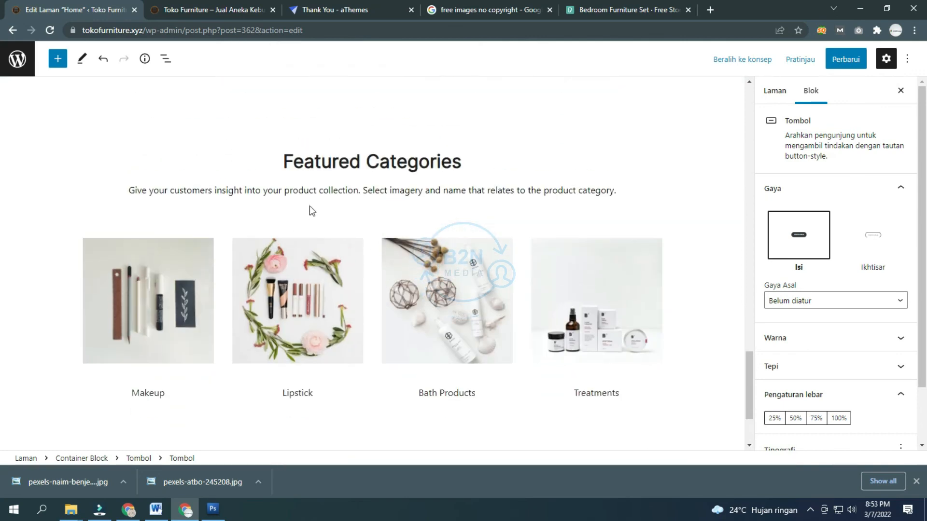
pyautogui.click(159, 306)
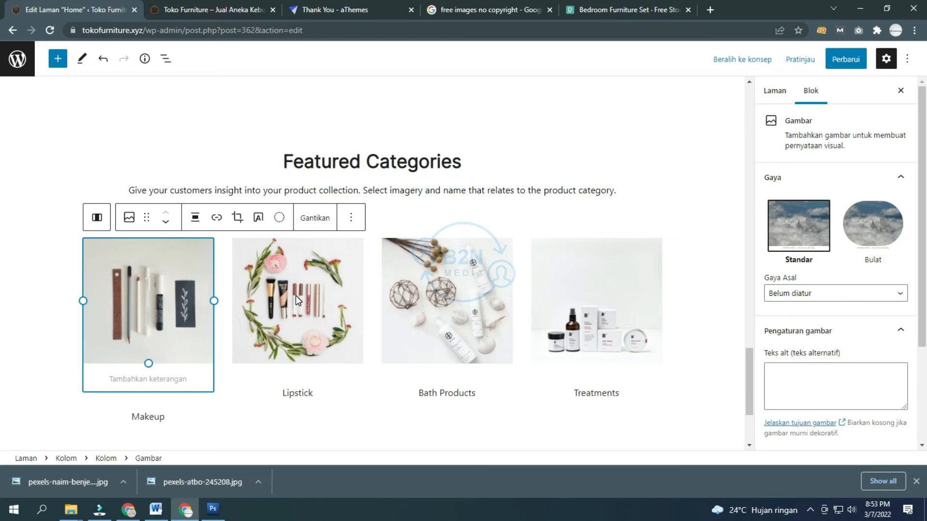
pyautogui.click(295, 295)
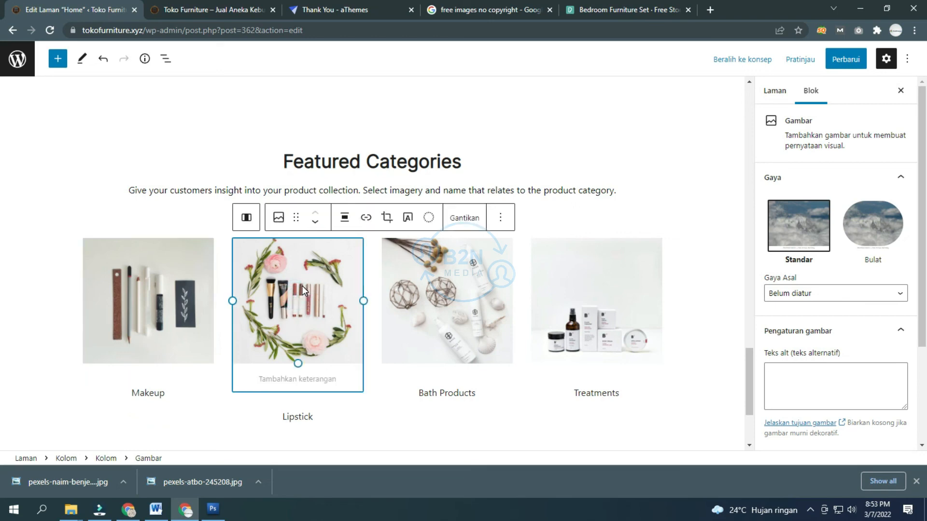
pyautogui.click(438, 196)
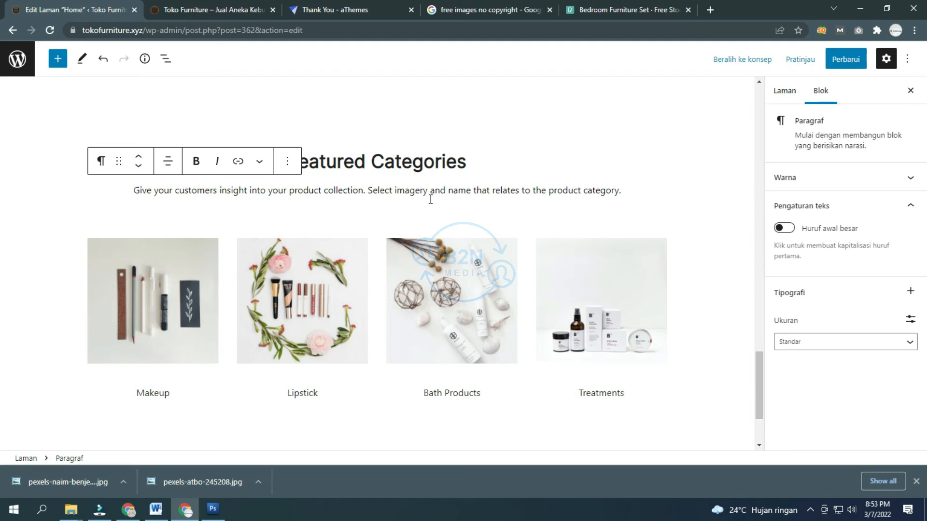
pyautogui.scroll(-2, 384, 213)
pyautogui.scroll(10, 384, 213)
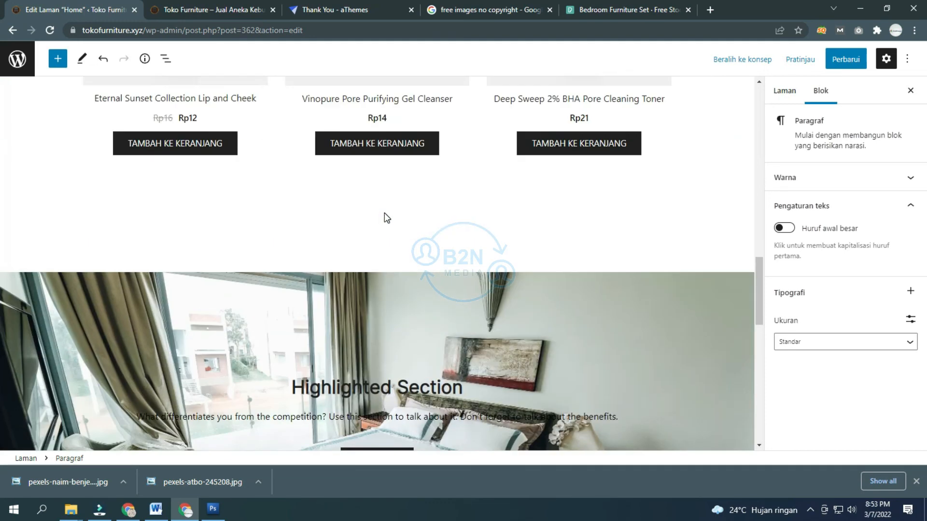
pyautogui.scroll(15, 384, 213)
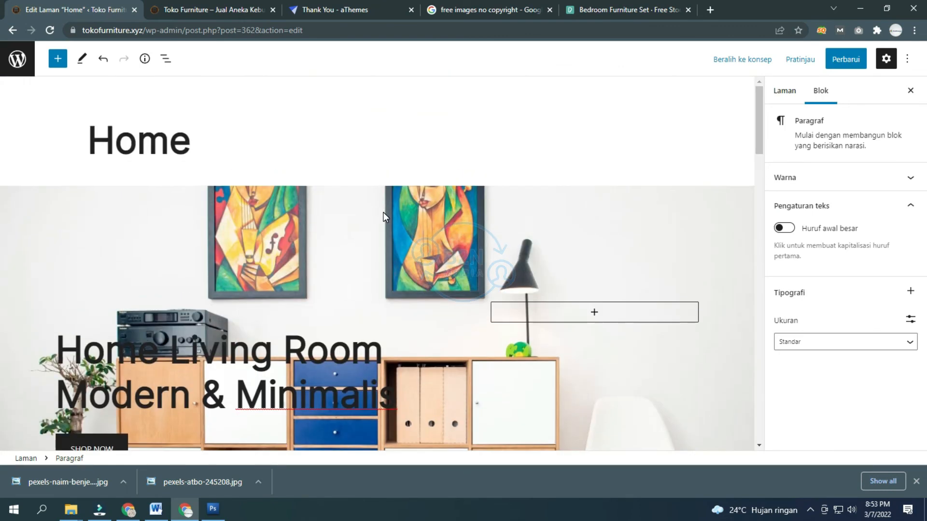
pyautogui.scroll(-1, 351, 238)
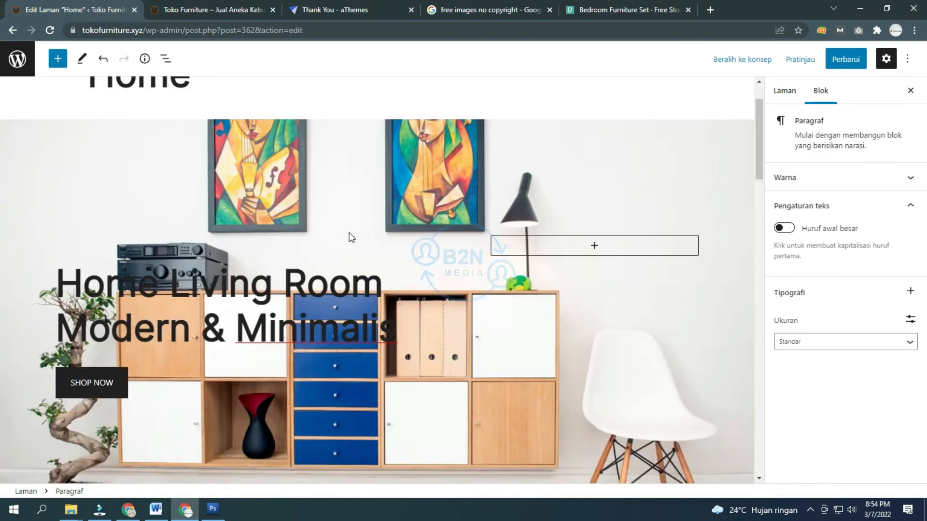
pyautogui.scroll(-2, 351, 237)
pyautogui.scroll(3, 351, 237)
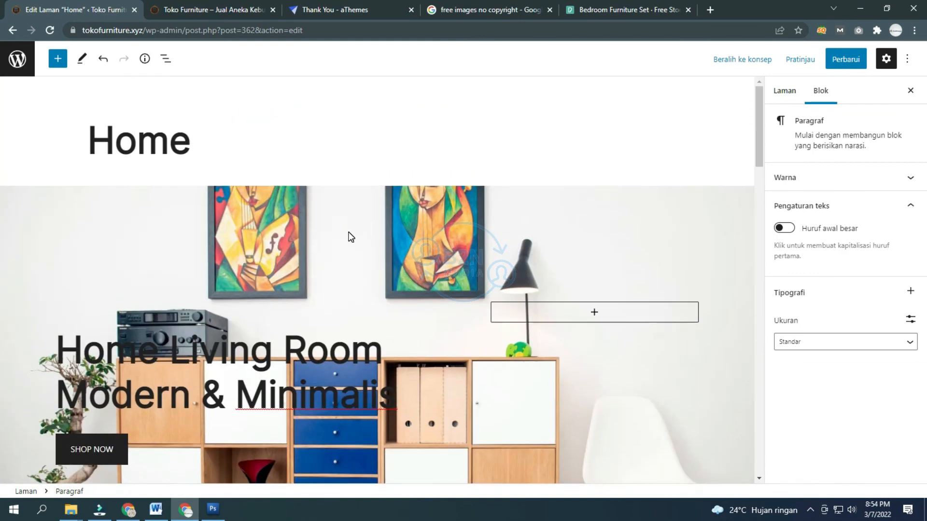
pyautogui.scroll(-4, 351, 237)
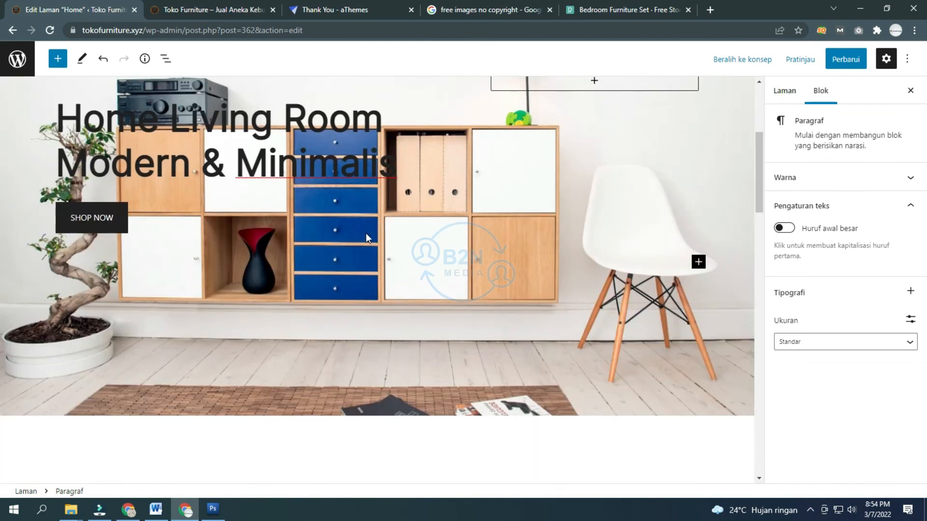
pyautogui.scroll(-10, 371, 227)
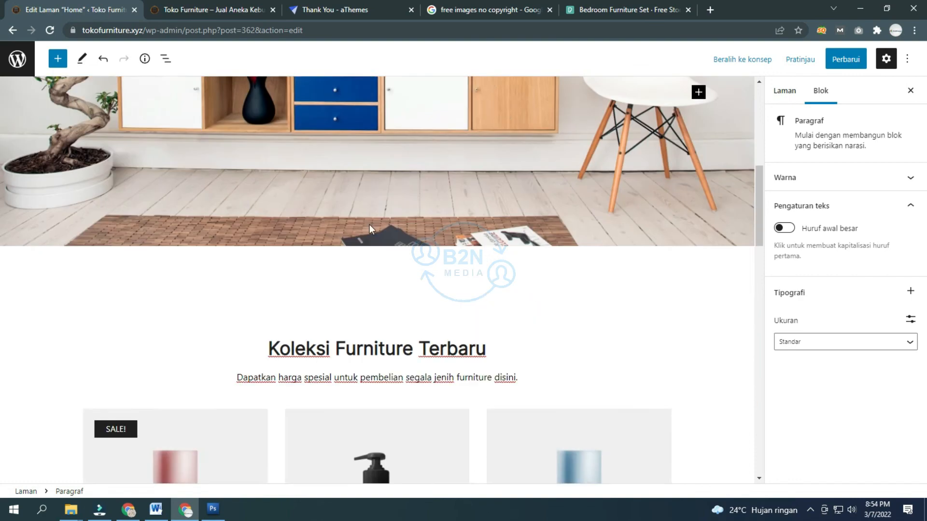
pyautogui.scroll(-10, 371, 230)
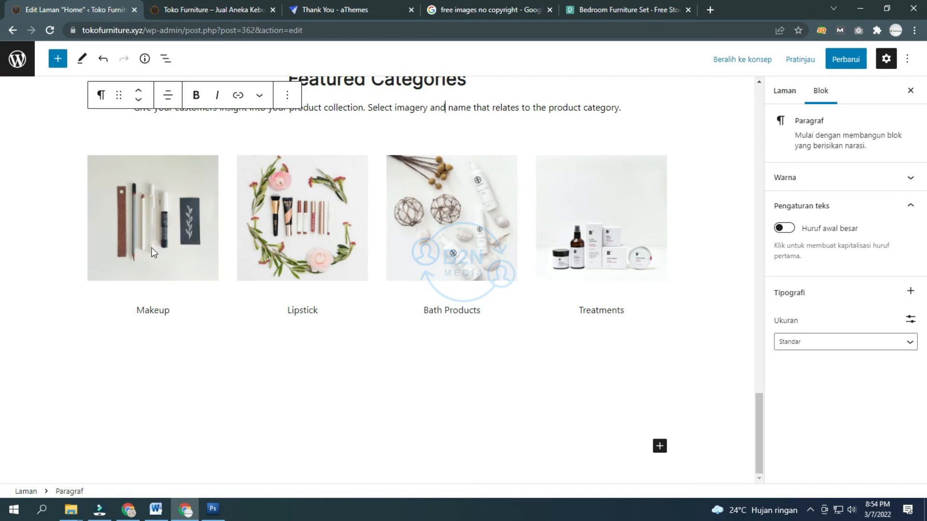
pyautogui.scroll(7, 153, 247)
pyautogui.scroll(5, 151, 246)
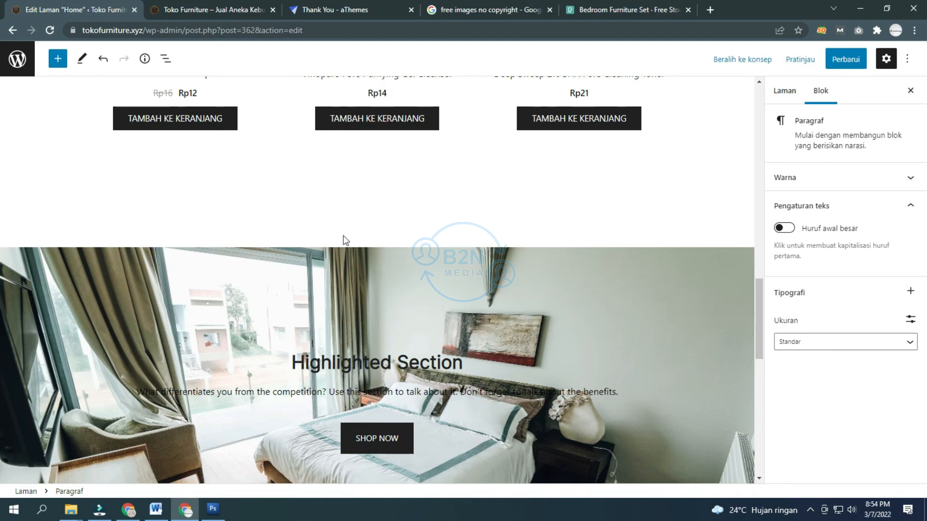
pyautogui.scroll(5, 338, 239)
pyautogui.scroll(10, 333, 237)
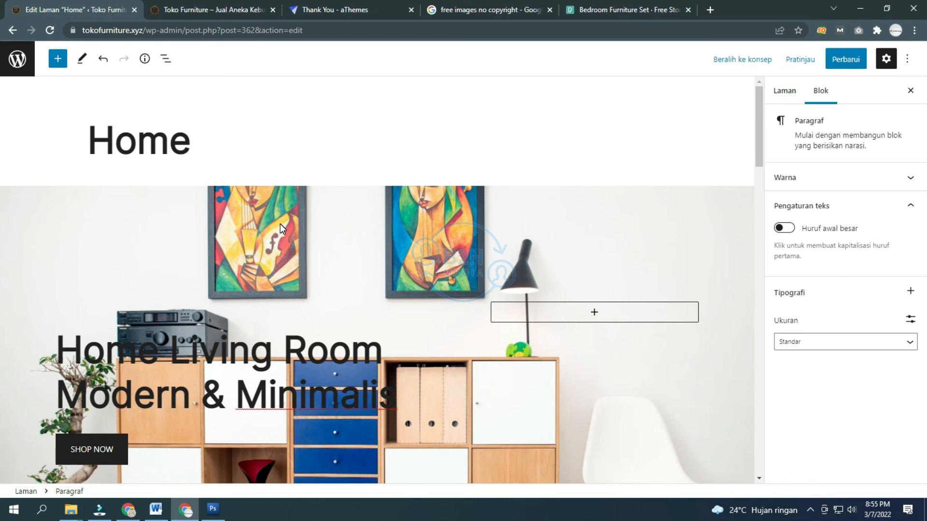
pyautogui.click(232, 149)
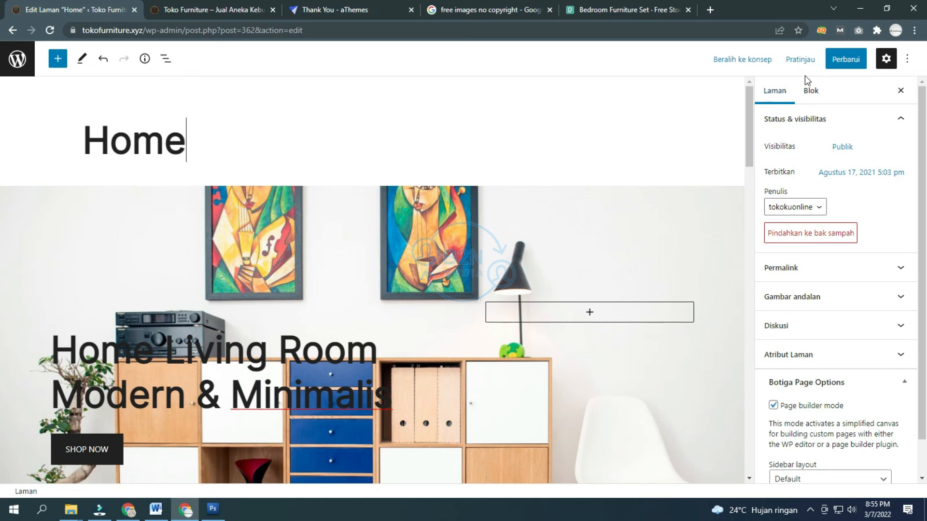
# Step: Update the Home page so the edits are saved, then bring up the Lihat Laman link's options
pyautogui.click(856, 64)
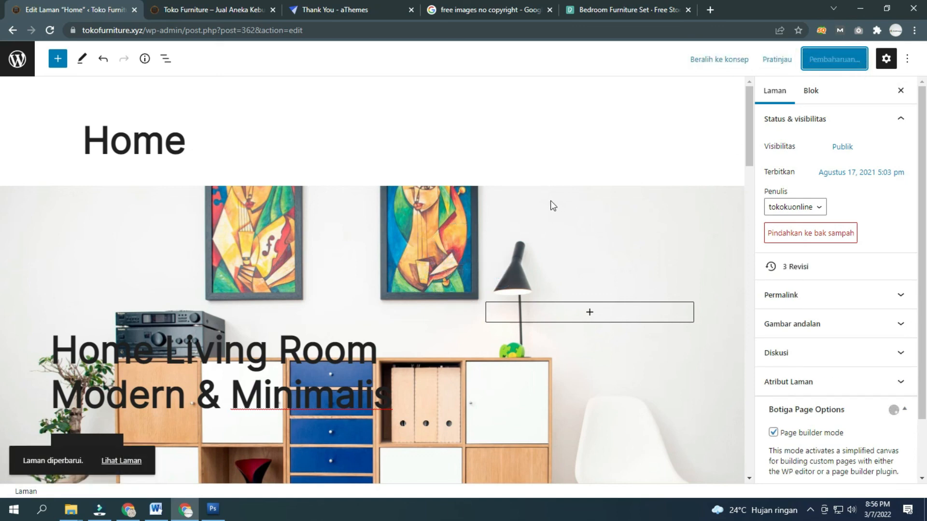
pyautogui.rightClick(128, 460)
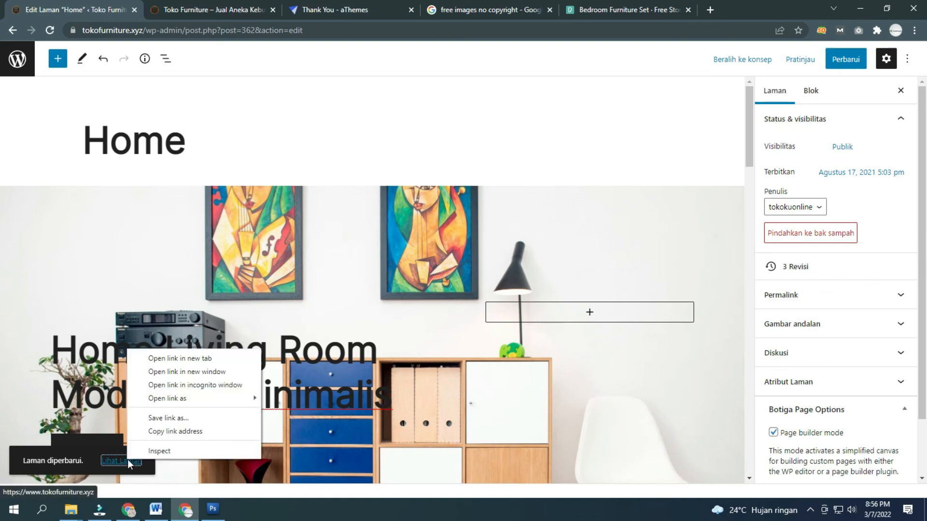
# Step: View the live Toko Furniture home page in a new tab and scroll through its updated sections
pyautogui.click(246, 361)
pyautogui.click(216, 14)
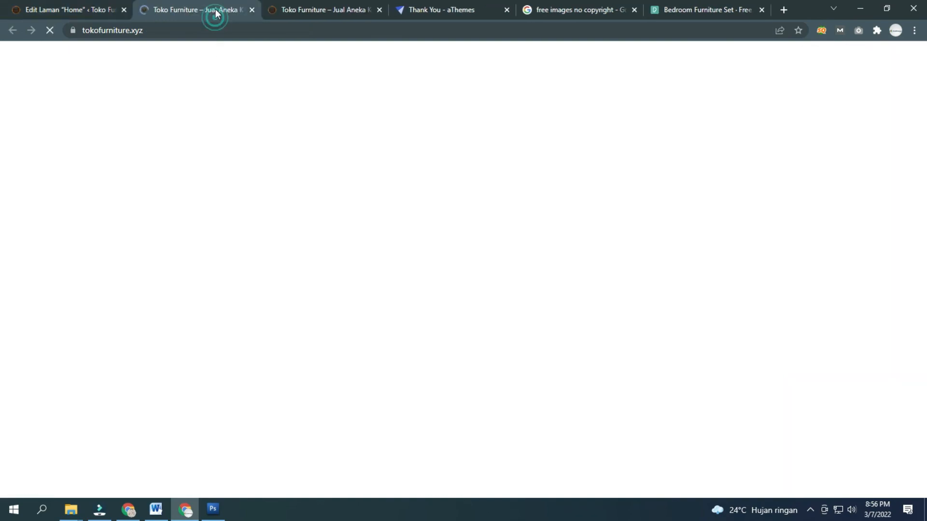
pyautogui.scroll(-5, 263, 170)
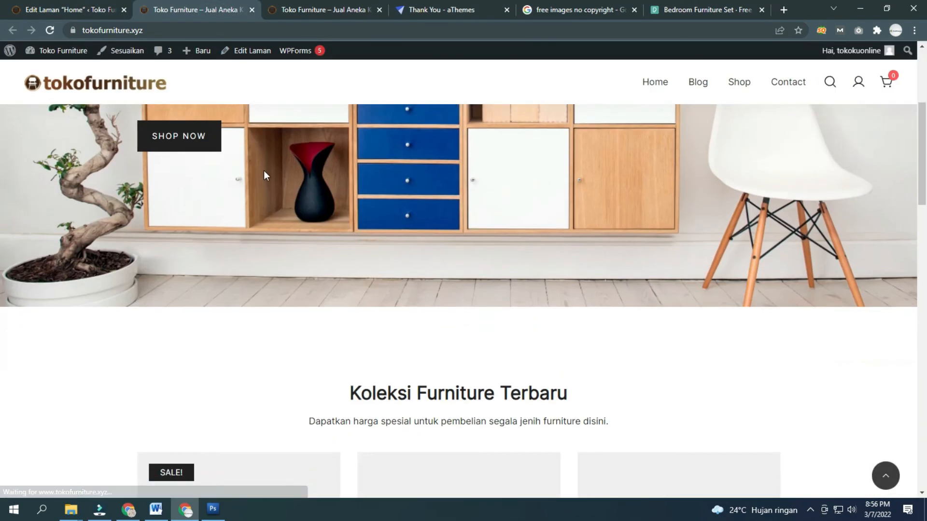
pyautogui.scroll(-18, 264, 170)
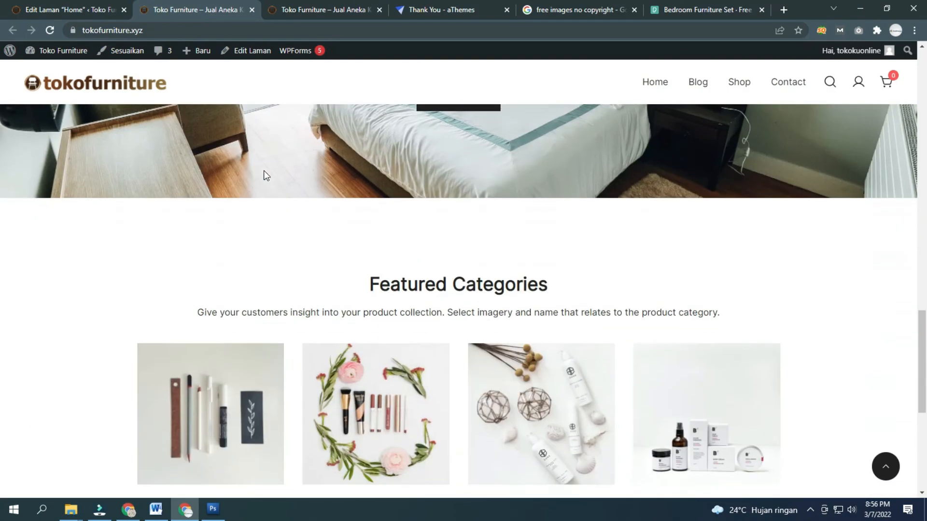
pyautogui.scroll(-5, 263, 170)
pyautogui.scroll(10, 262, 172)
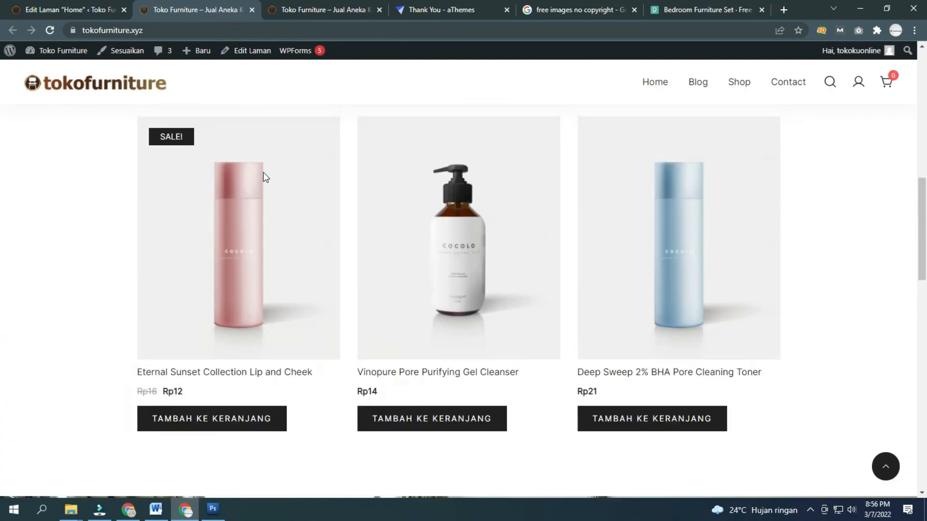
pyautogui.scroll(10, 263, 172)
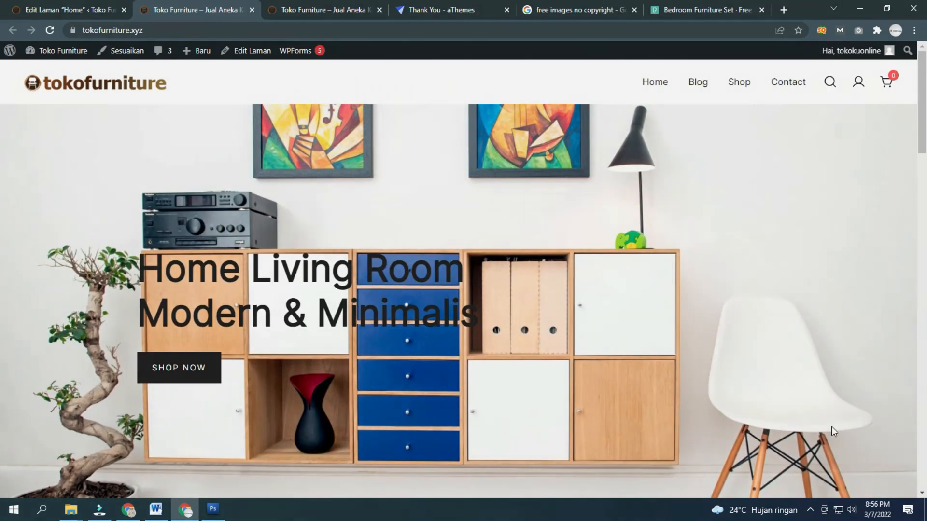